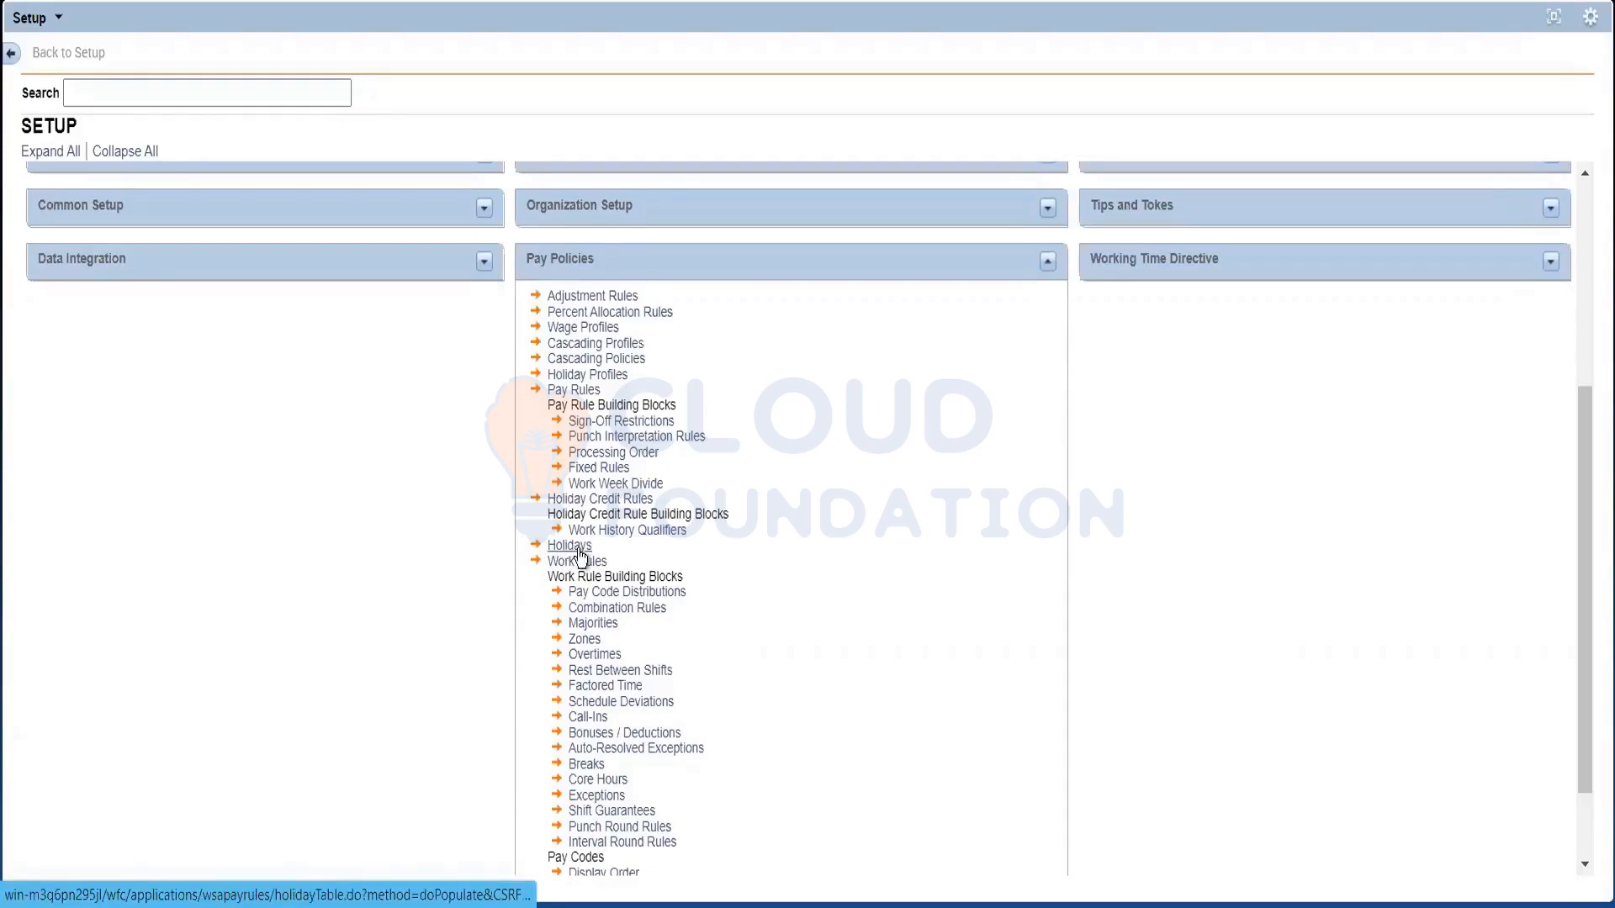
# View the Holidays setup, then open the Sign-Off Restrictions building block of the pay policies
pyautogui.click(580, 548)
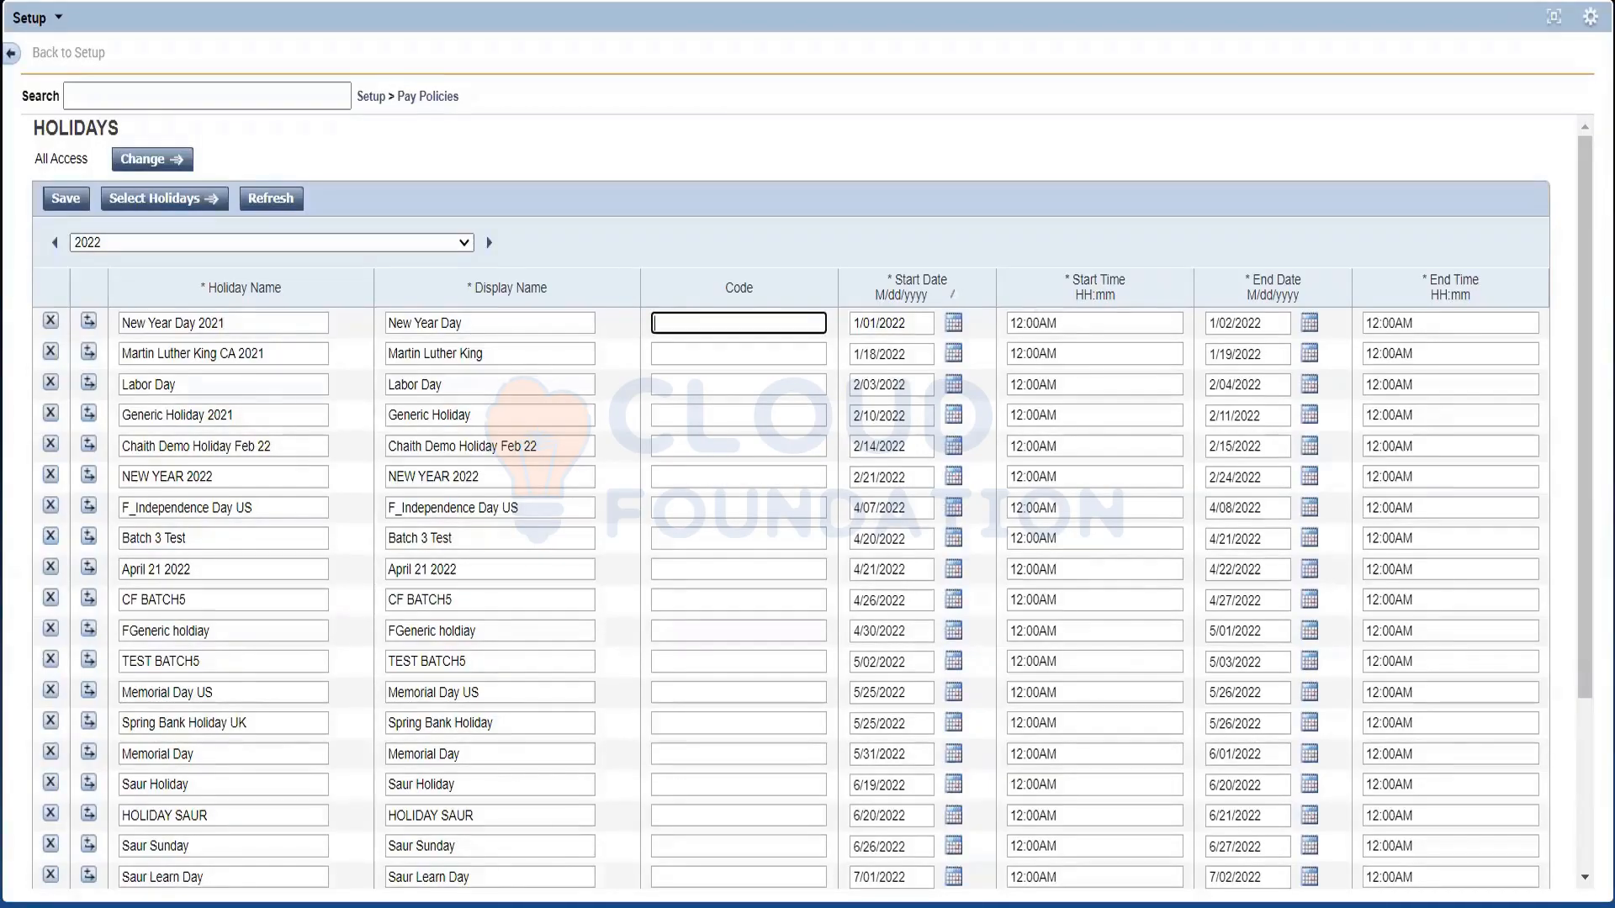
pyautogui.click(439, 109)
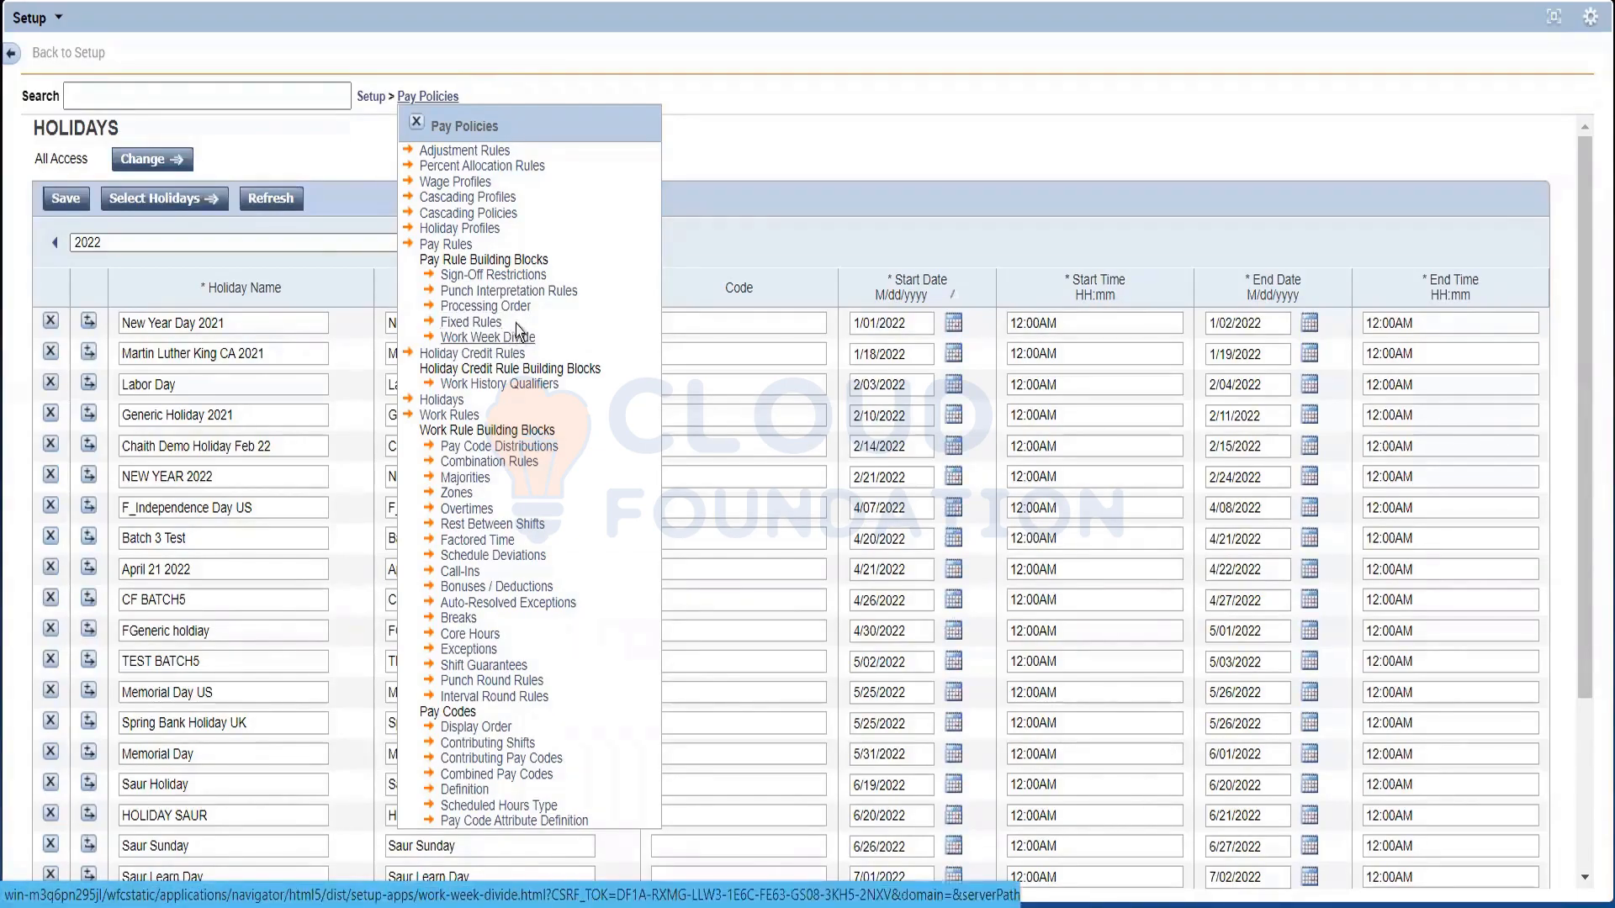
pyautogui.click(521, 276)
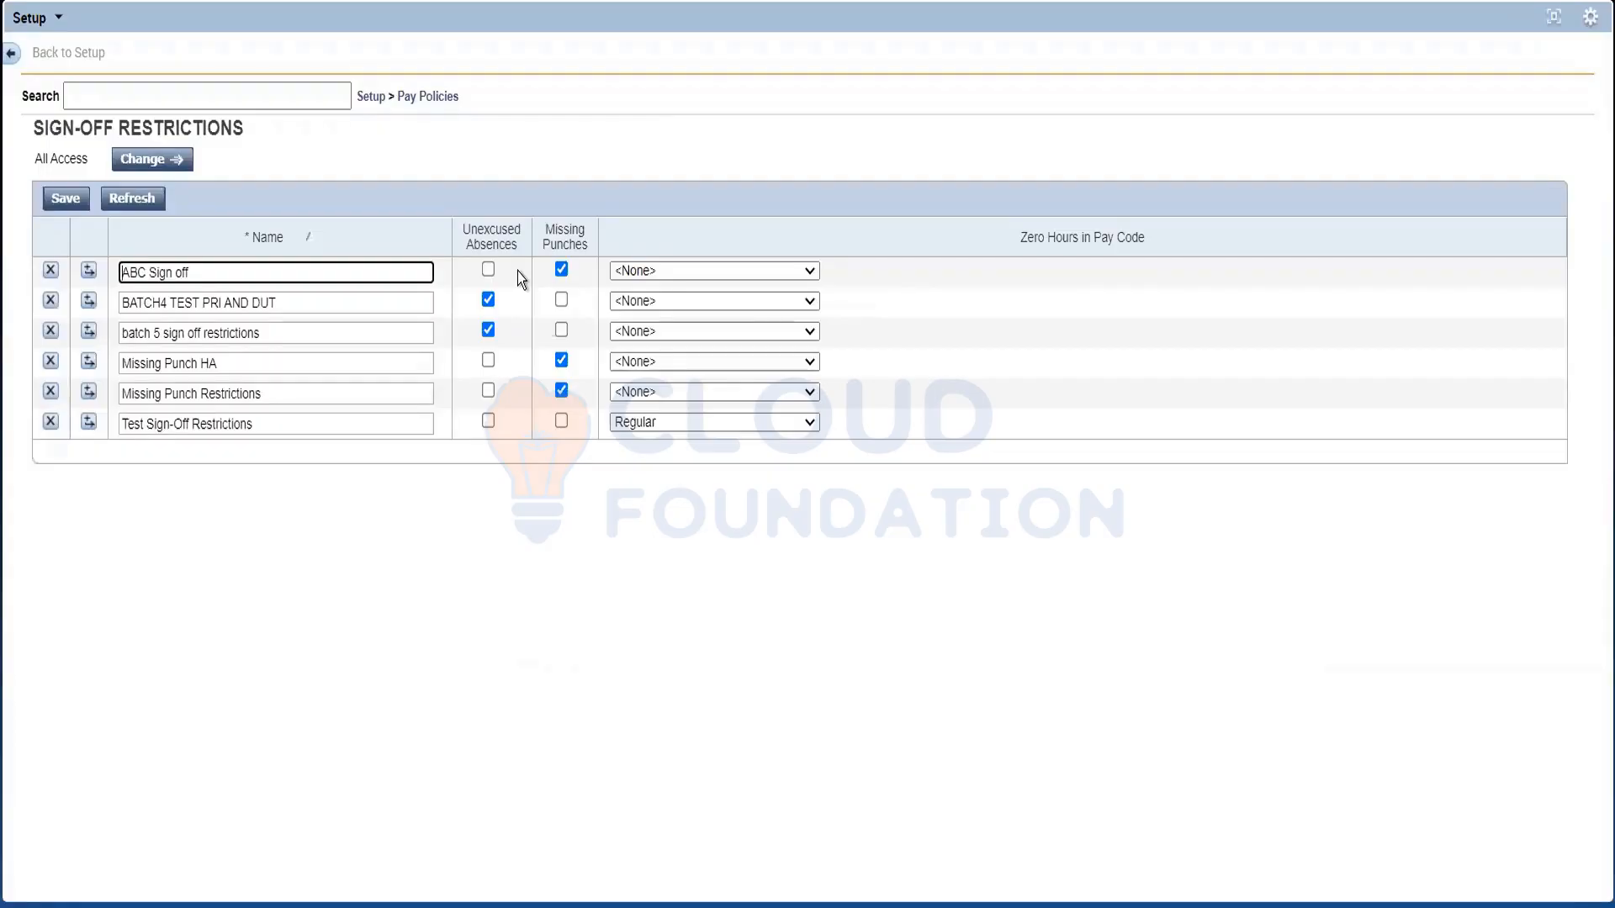
pyautogui.click(422, 96)
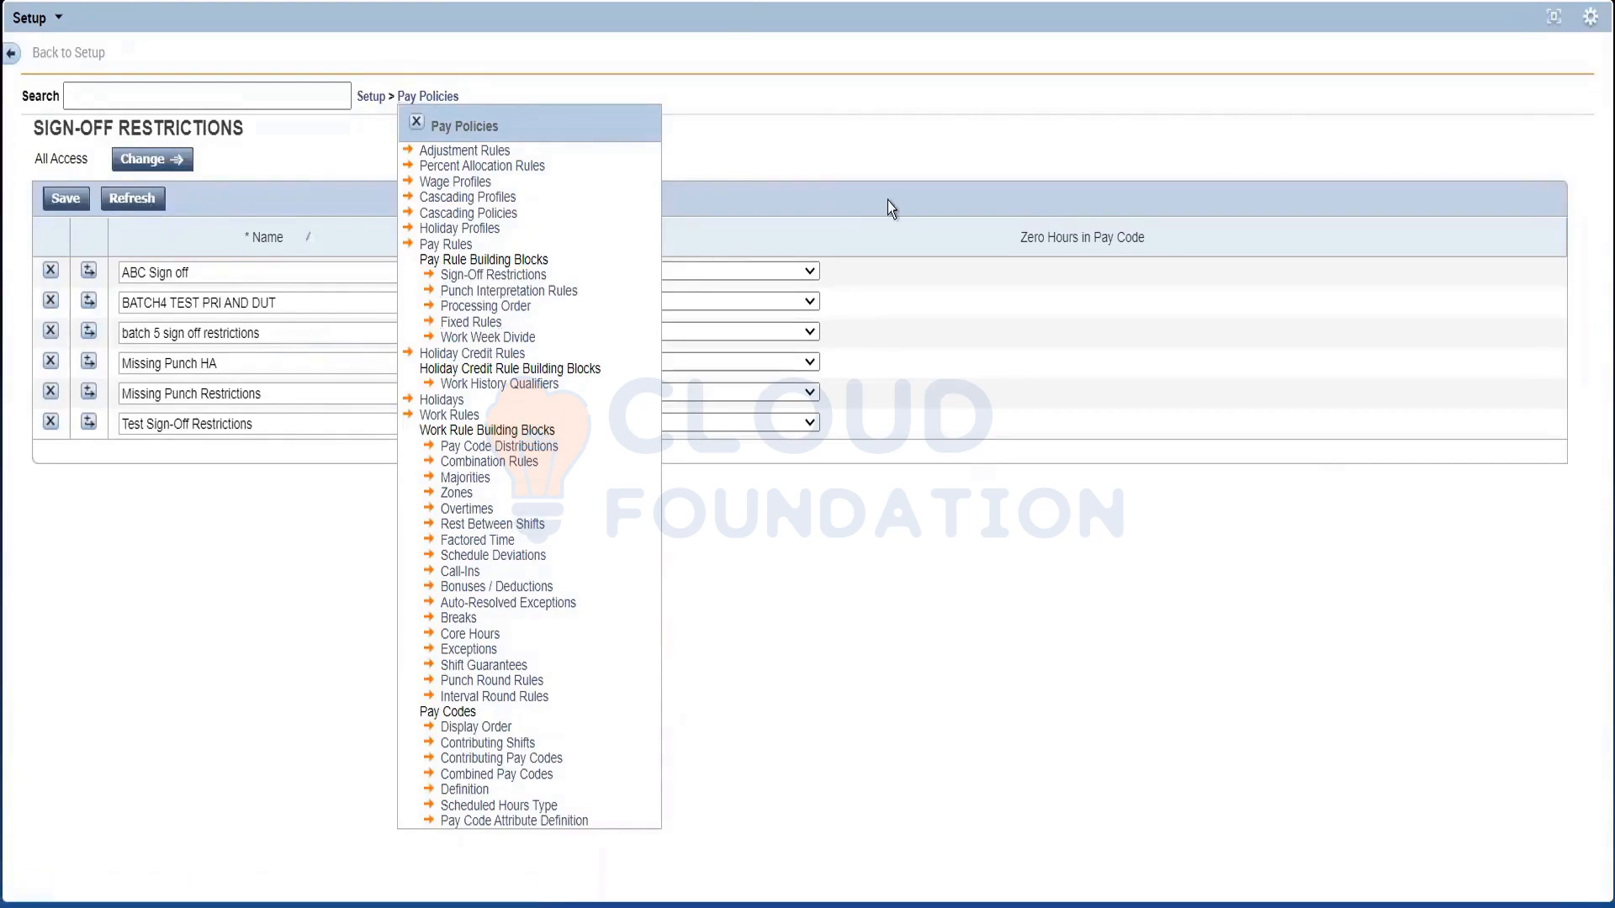
pyautogui.click(415, 123)
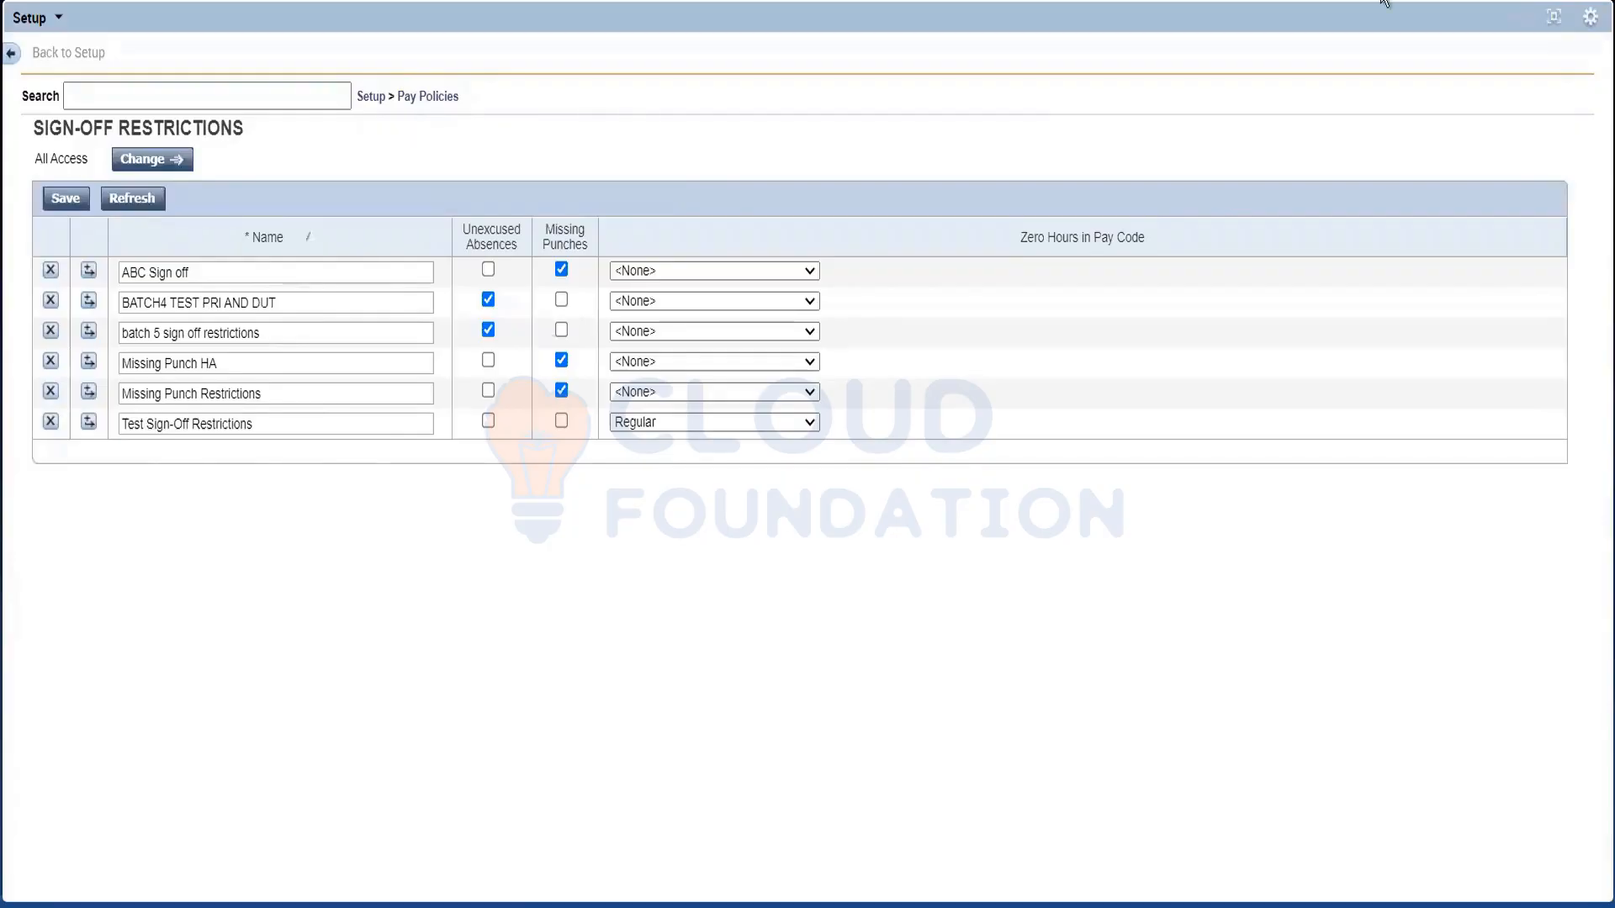
# Restore the Setup view, list all employees in QuickFind, and open the timecard of the employee in the NORTH DIVISION labor account
pyautogui.click(1552, 22)
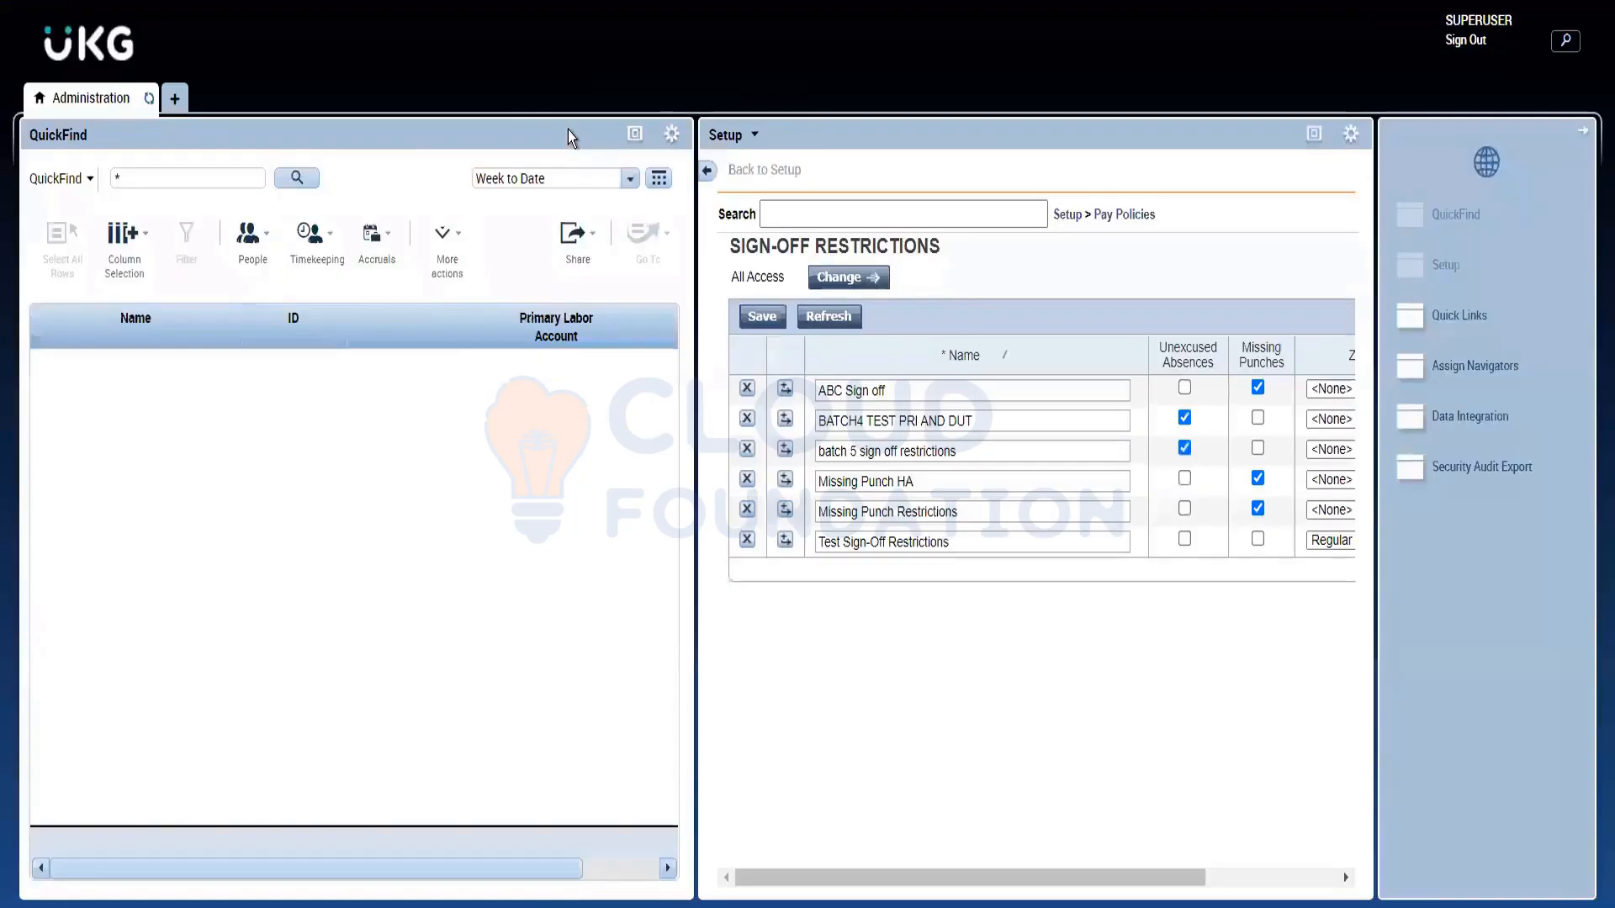
pyautogui.click(281, 180)
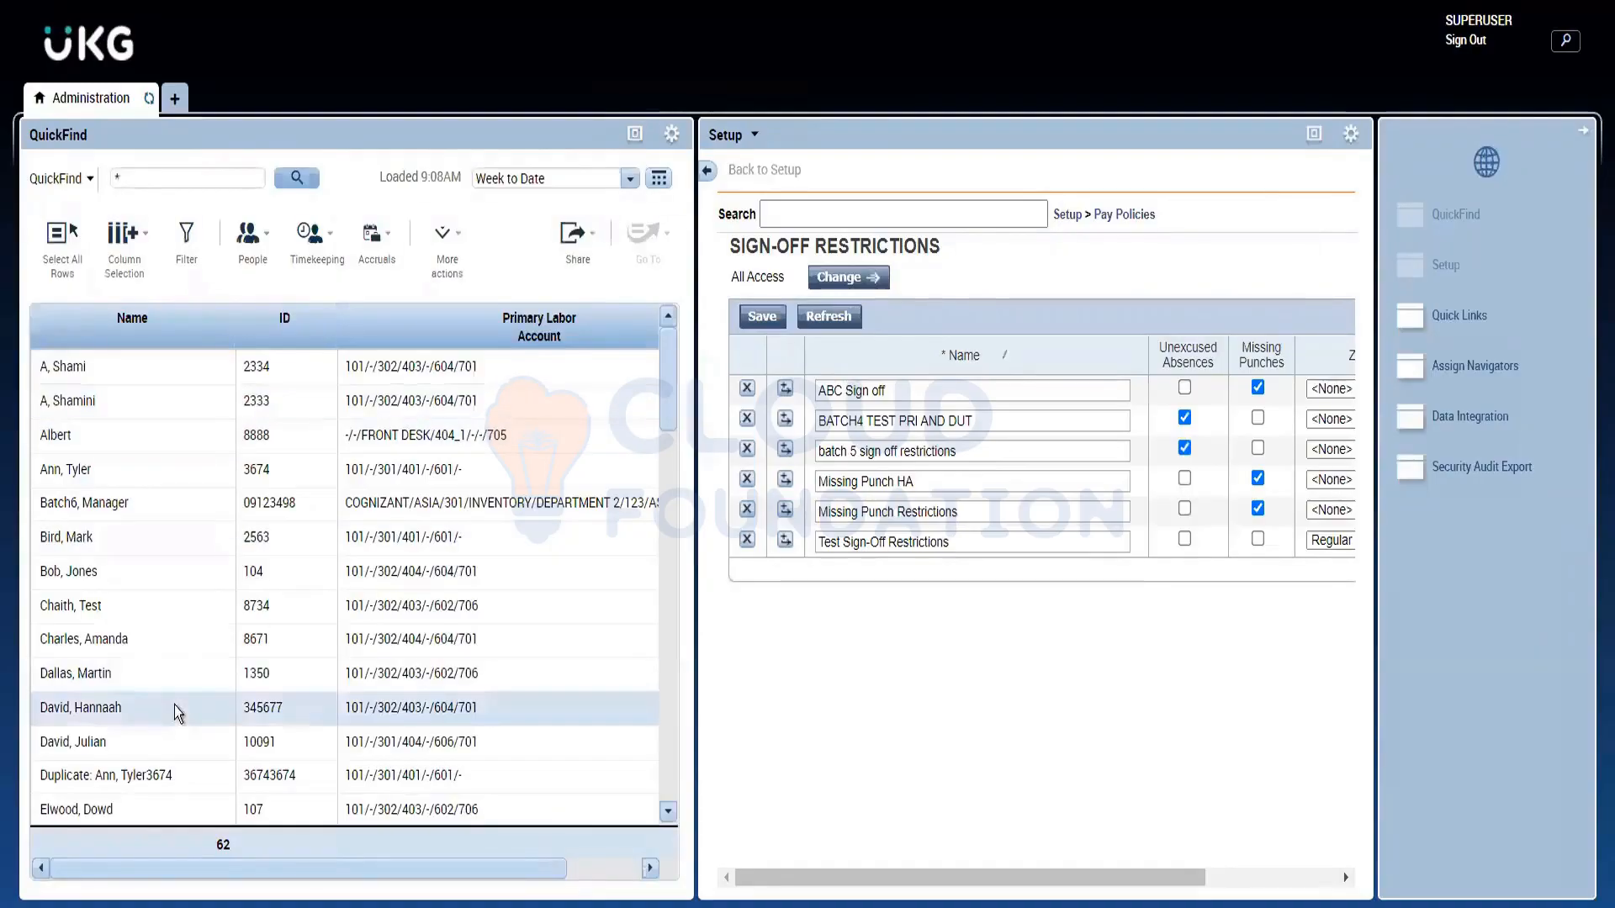
pyautogui.click(674, 598)
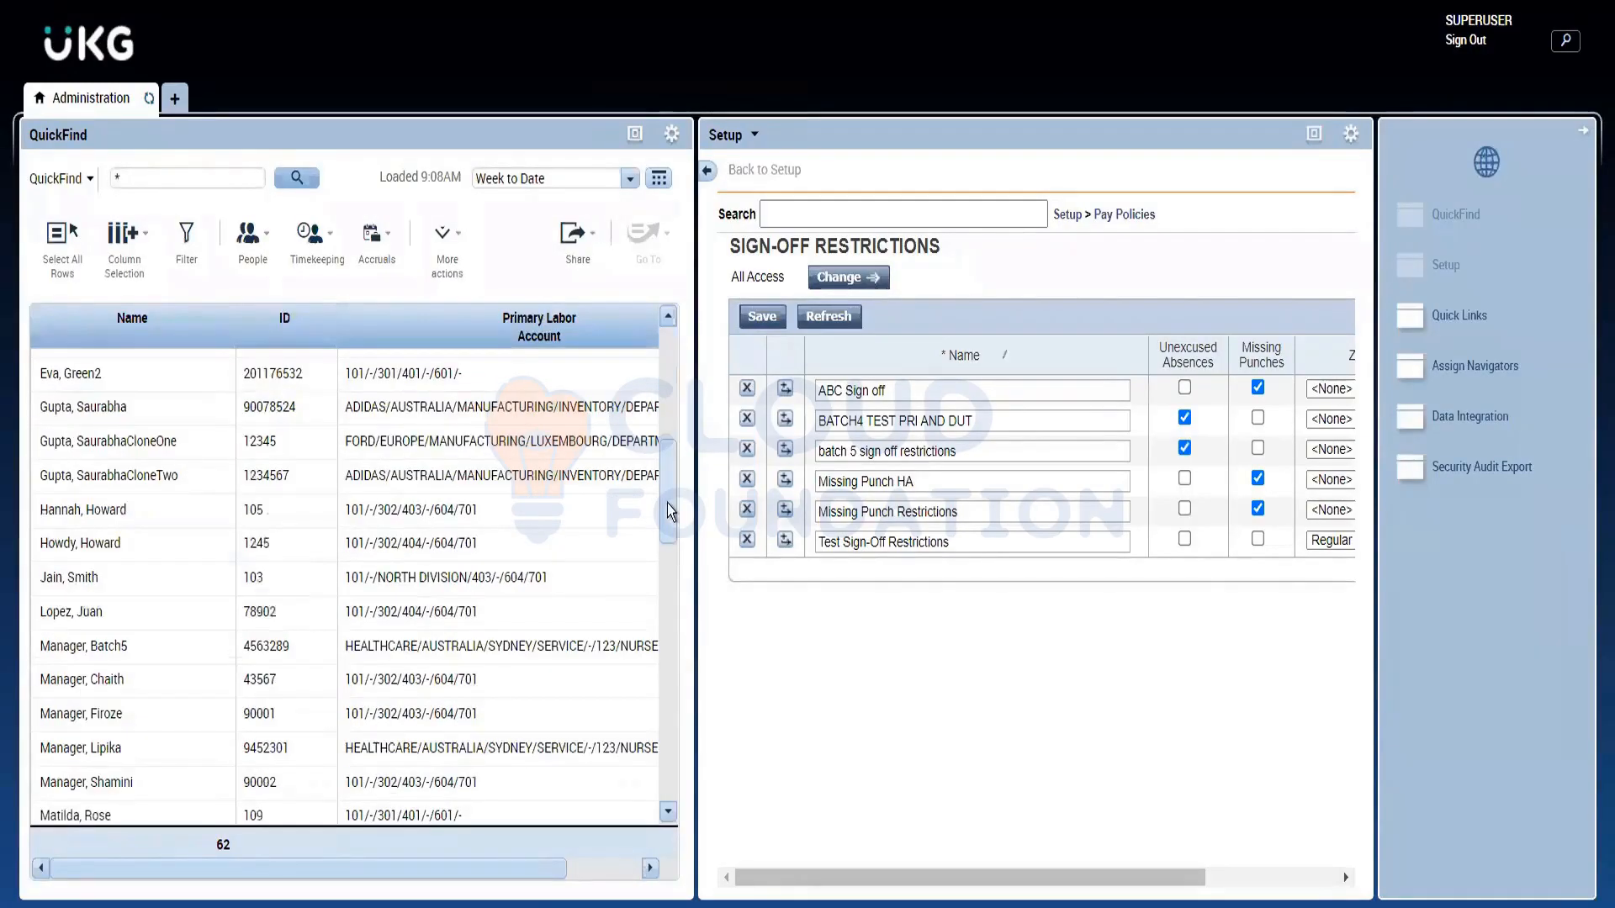
pyautogui.click(163, 591)
pyautogui.doubleClick(163, 591)
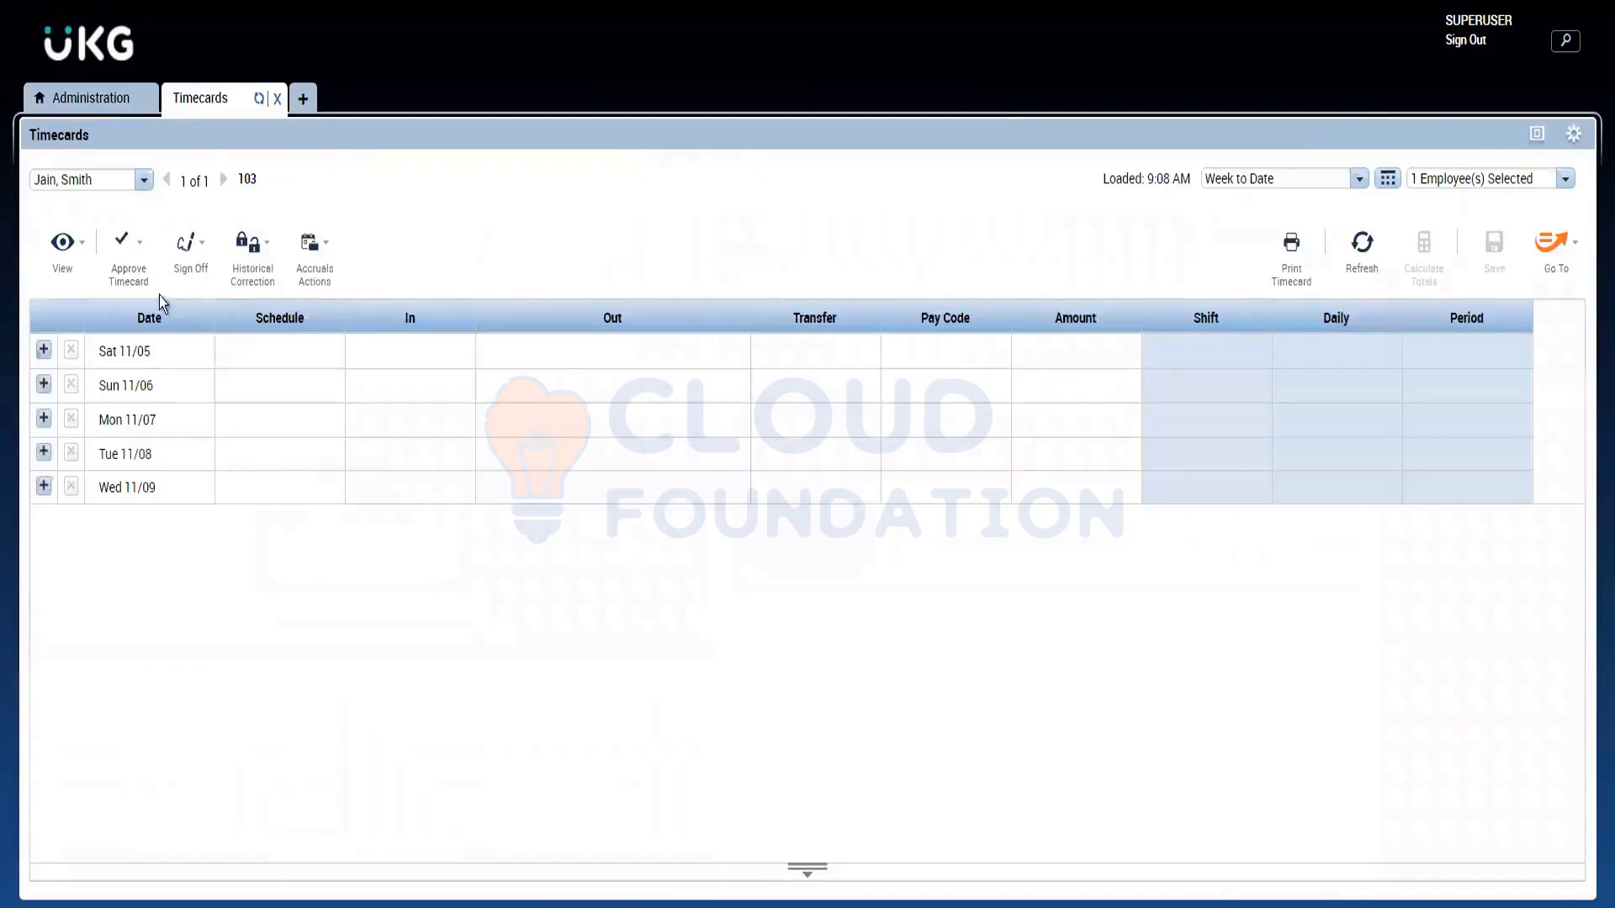
# Set the timecard's time period to Previous Pay Period
pyautogui.click(135, 278)
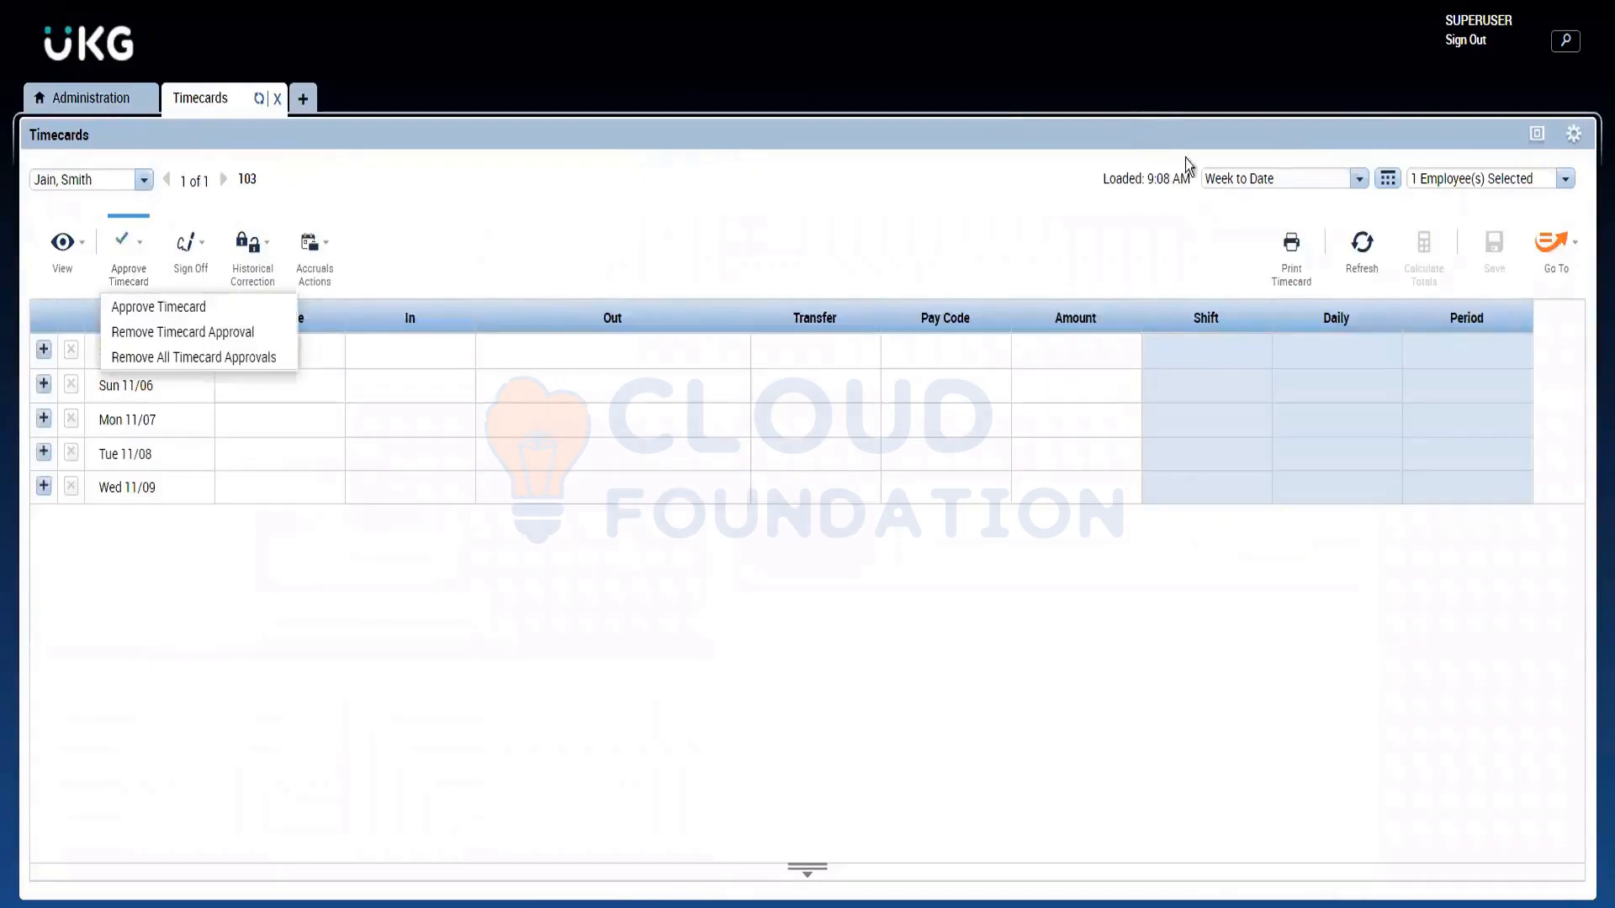
pyautogui.click(1218, 180)
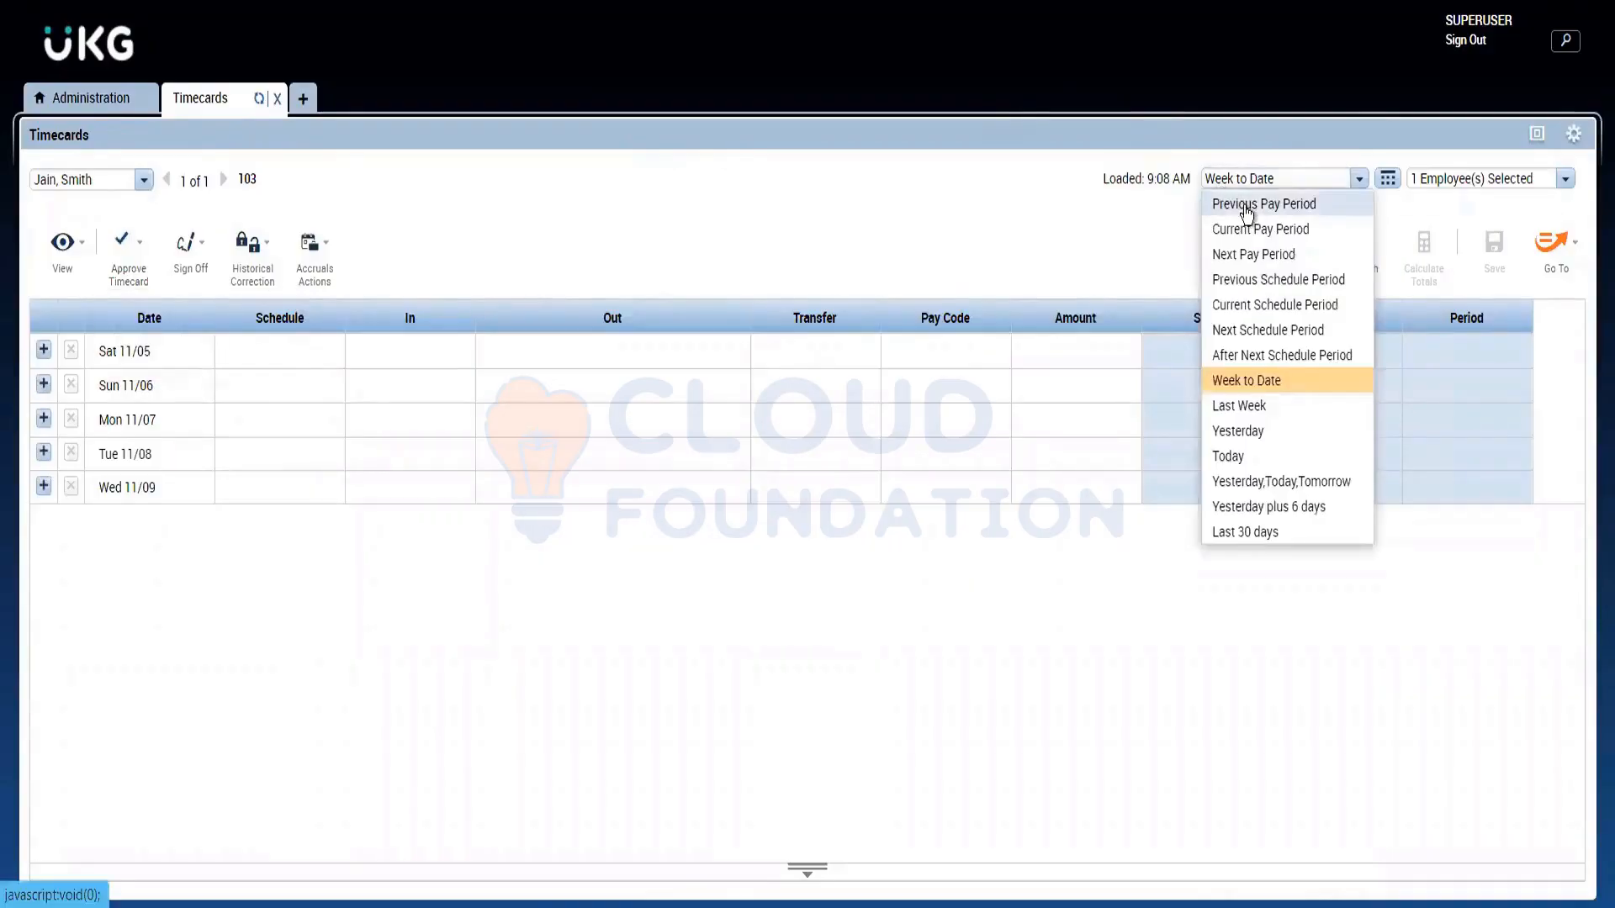
pyautogui.click(1254, 204)
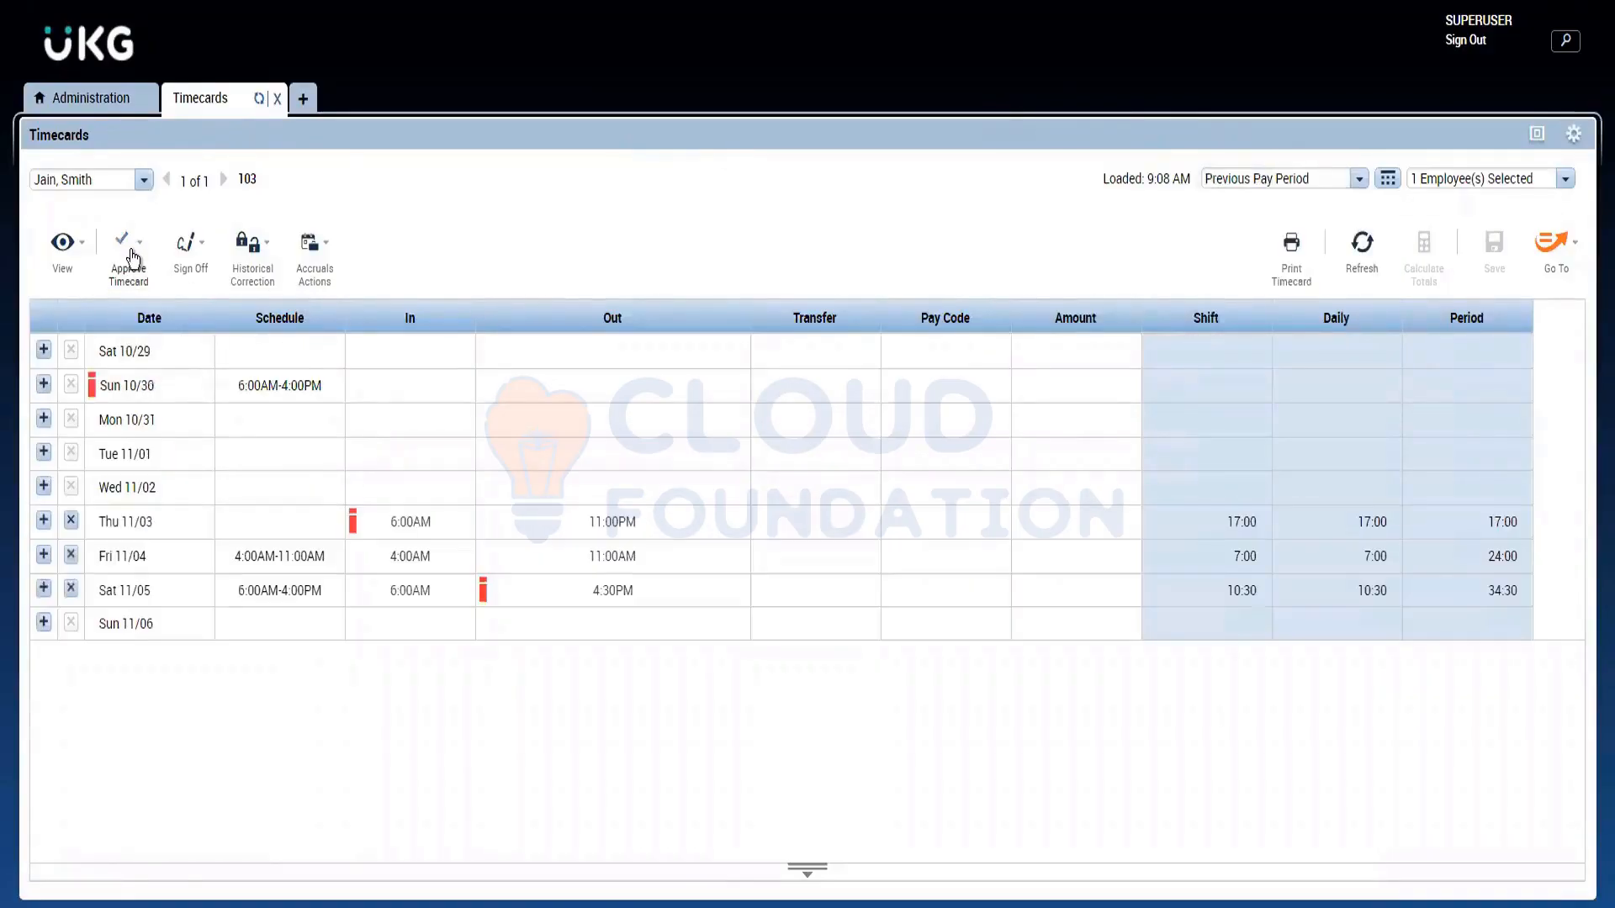
# Examine the Approve Timecard and Sign Off options available for the employee's timecard
pyautogui.click(133, 258)
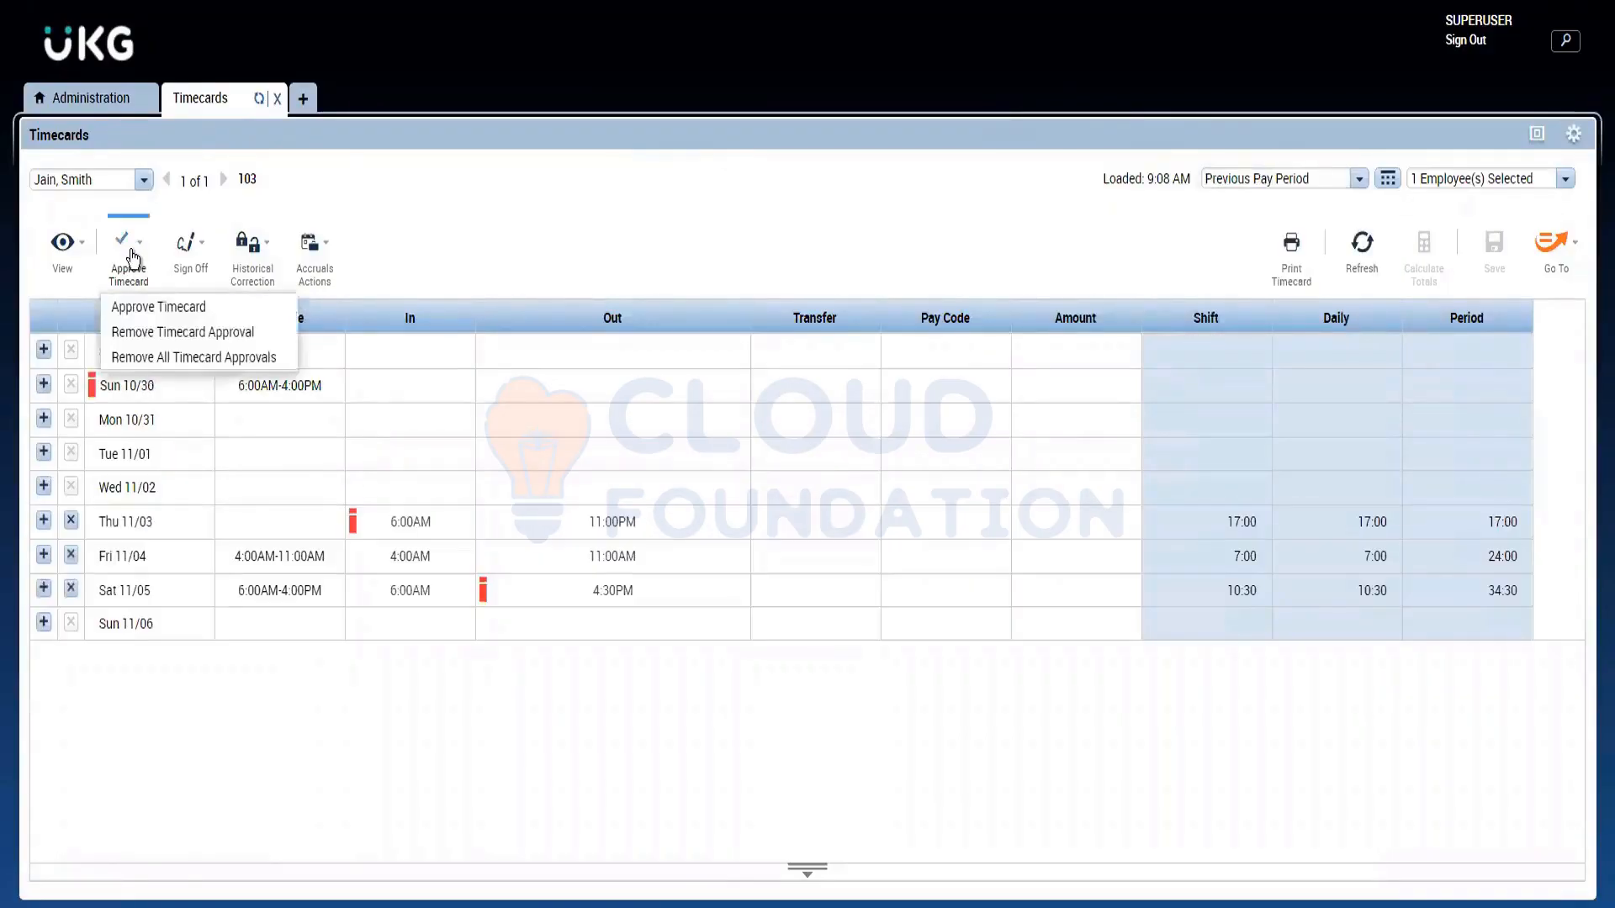
pyautogui.click(180, 256)
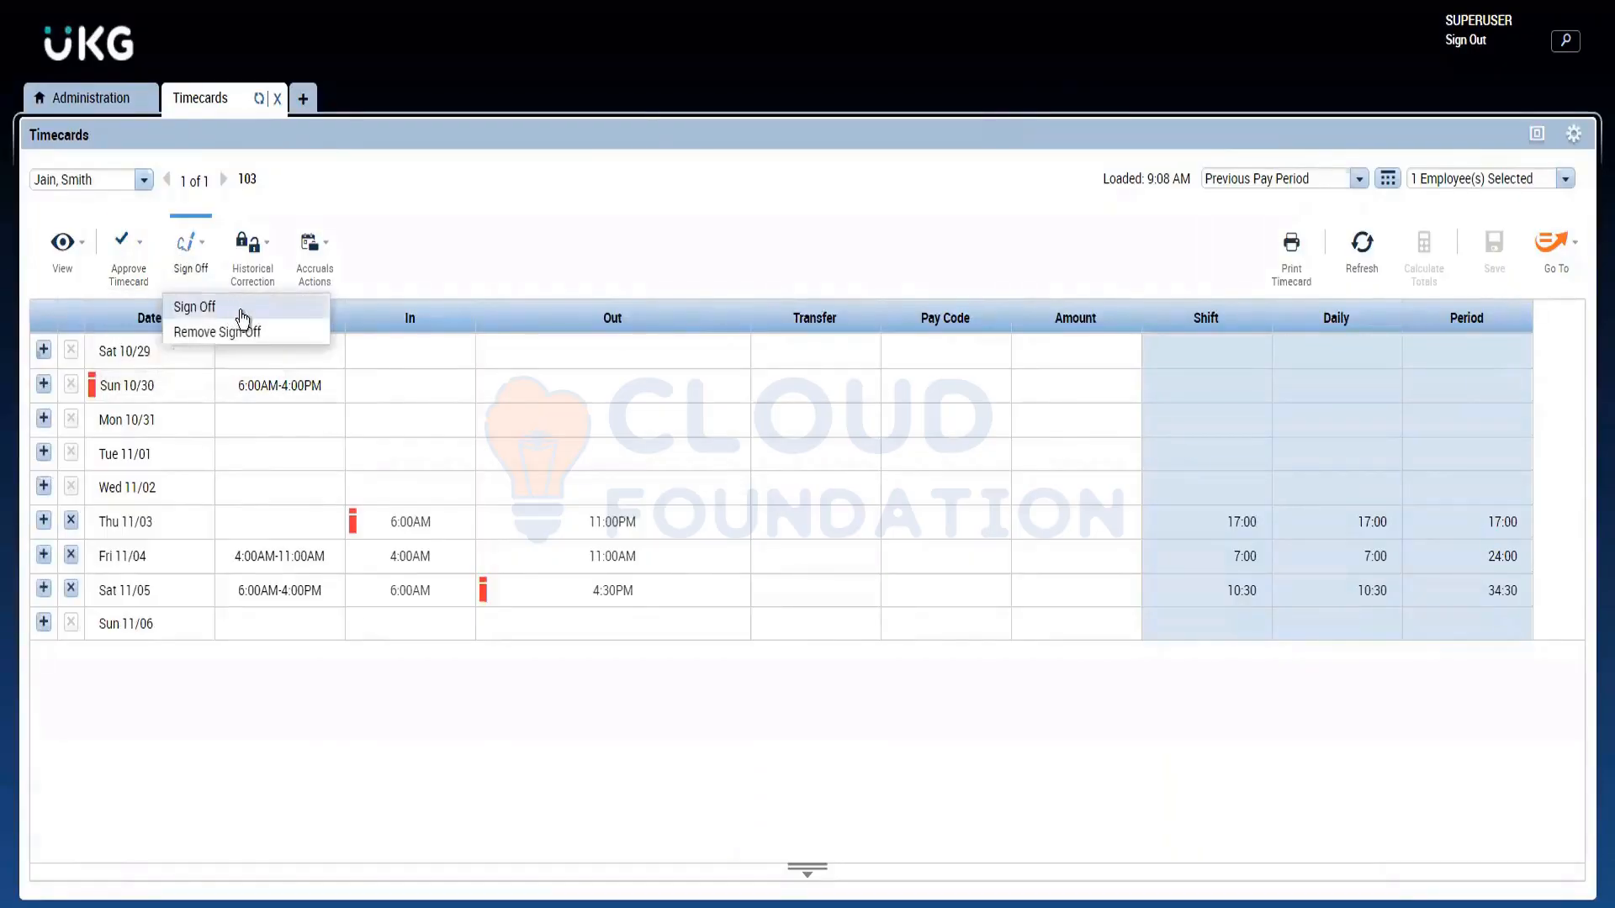
pyautogui.click(649, 174)
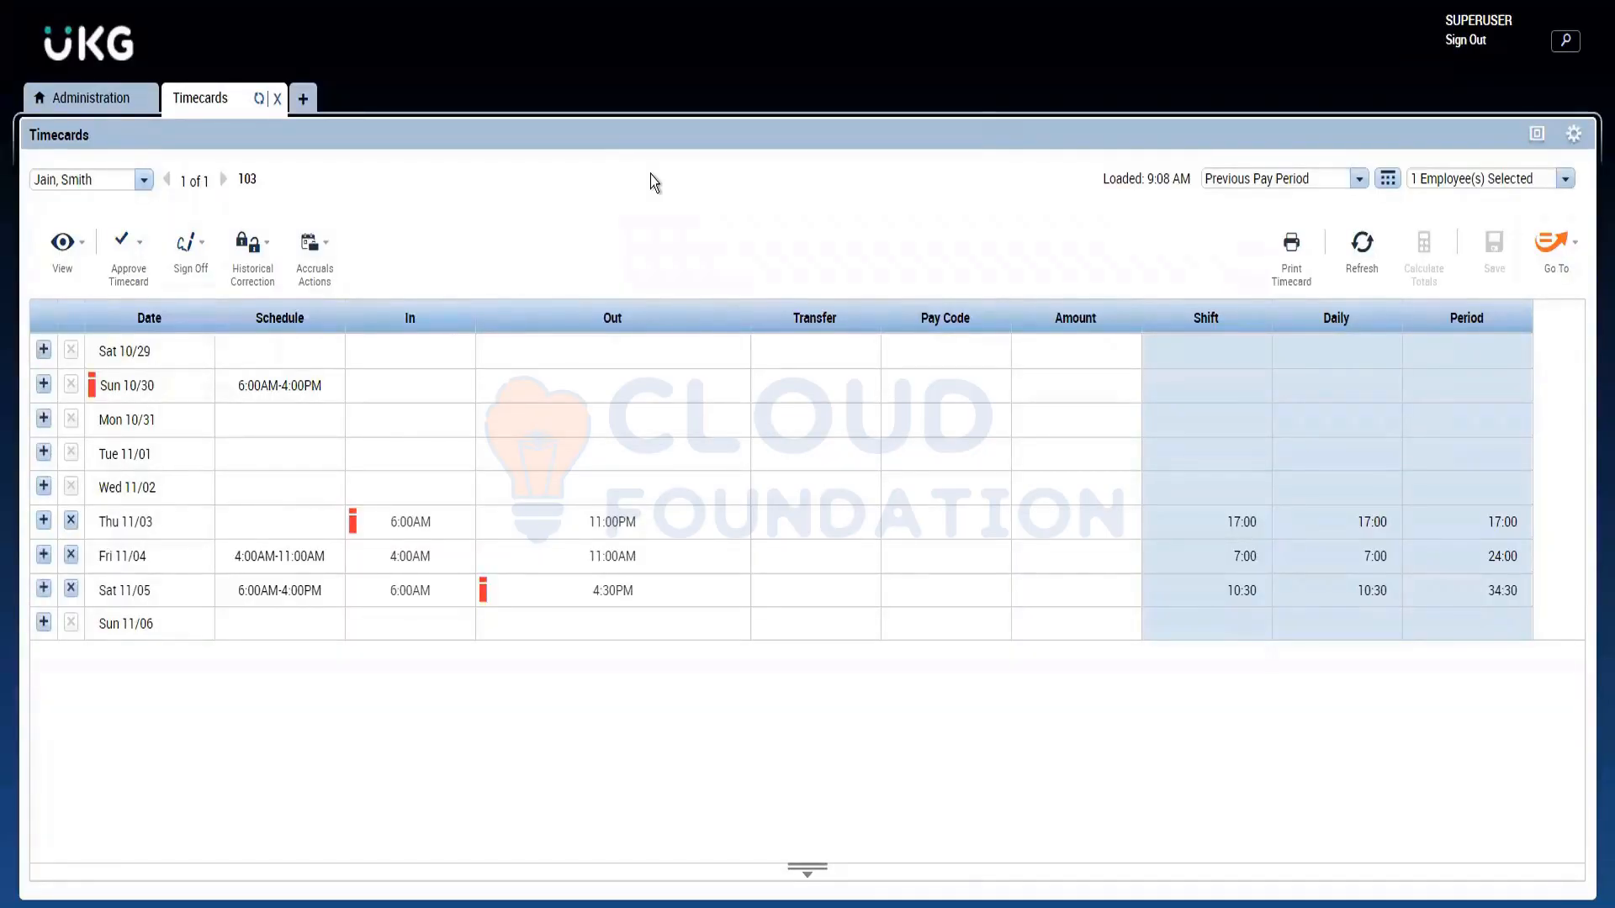
pyautogui.click(179, 285)
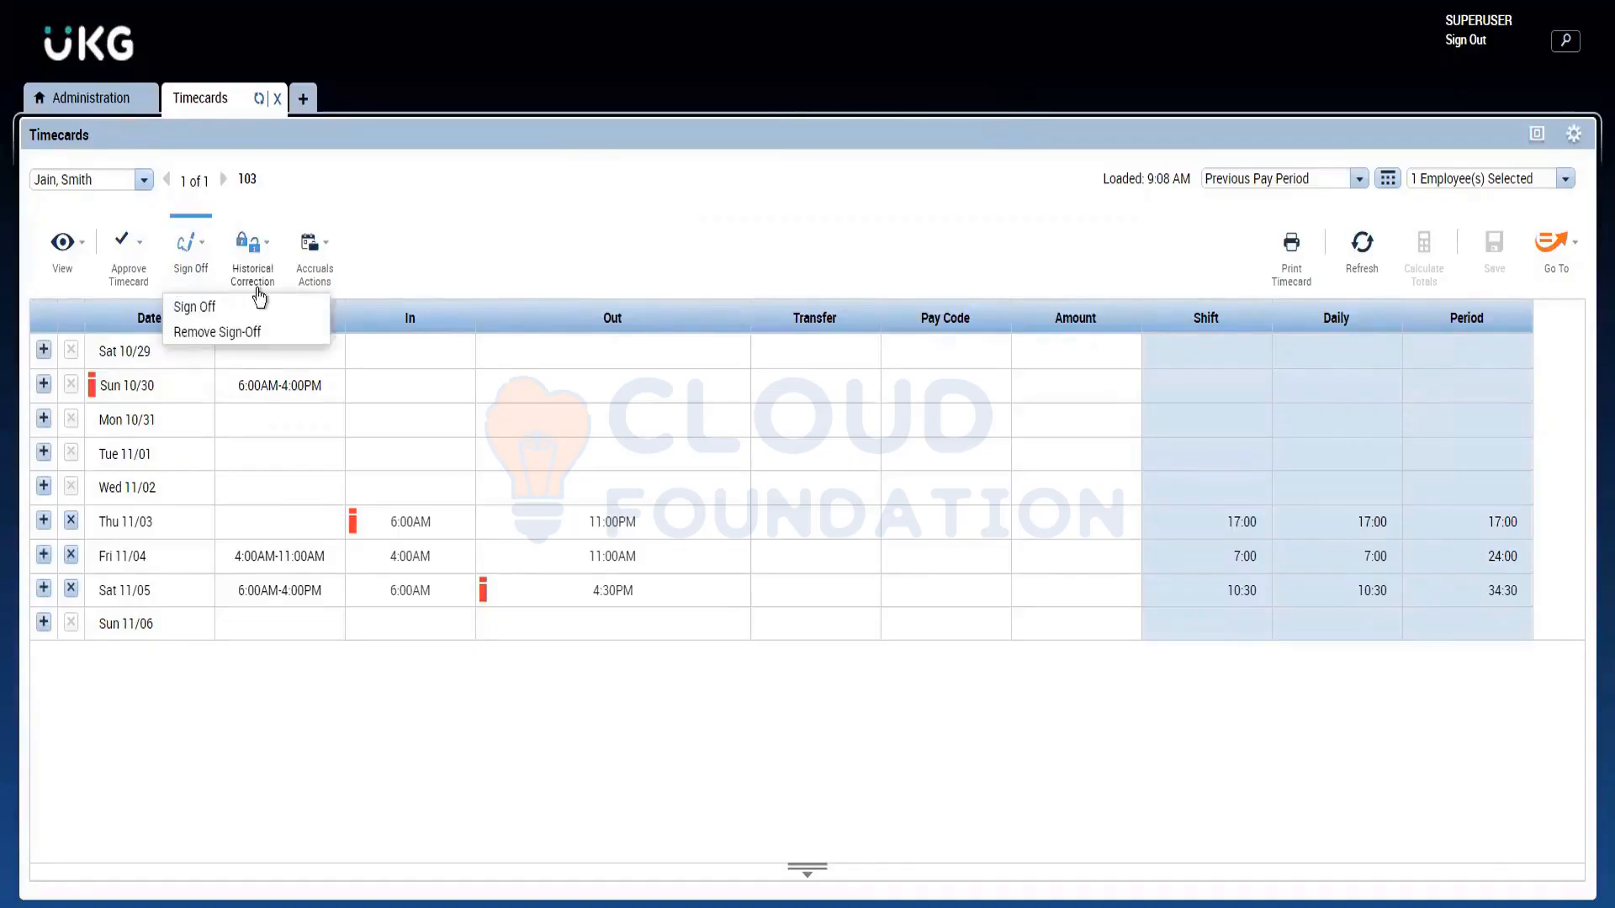
pyautogui.click(522, 236)
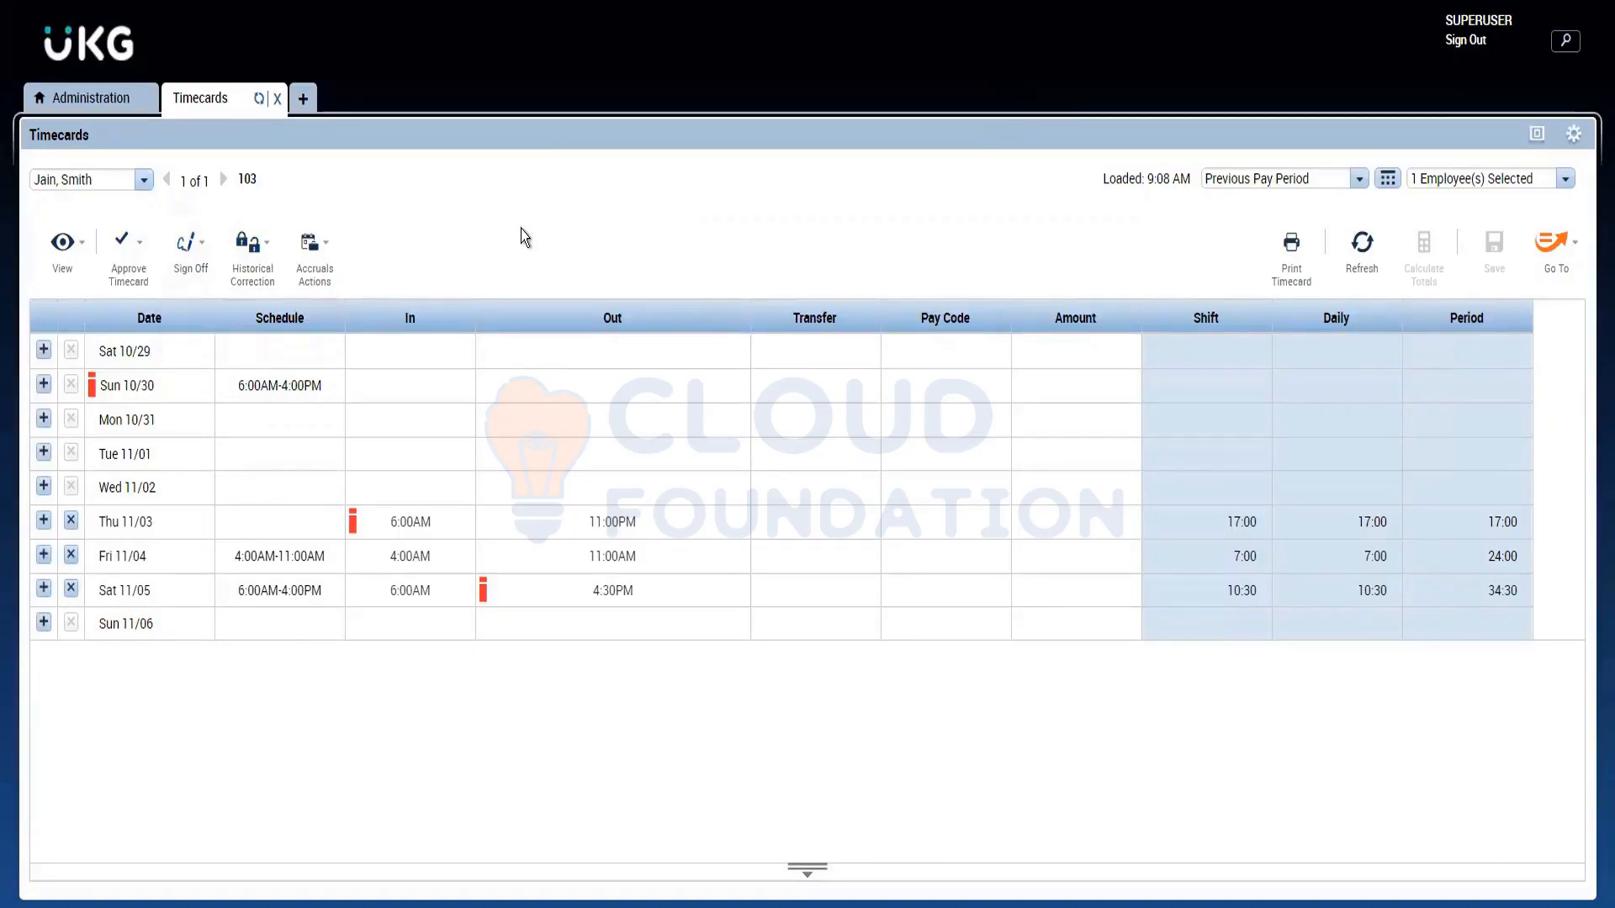
pyautogui.click(211, 263)
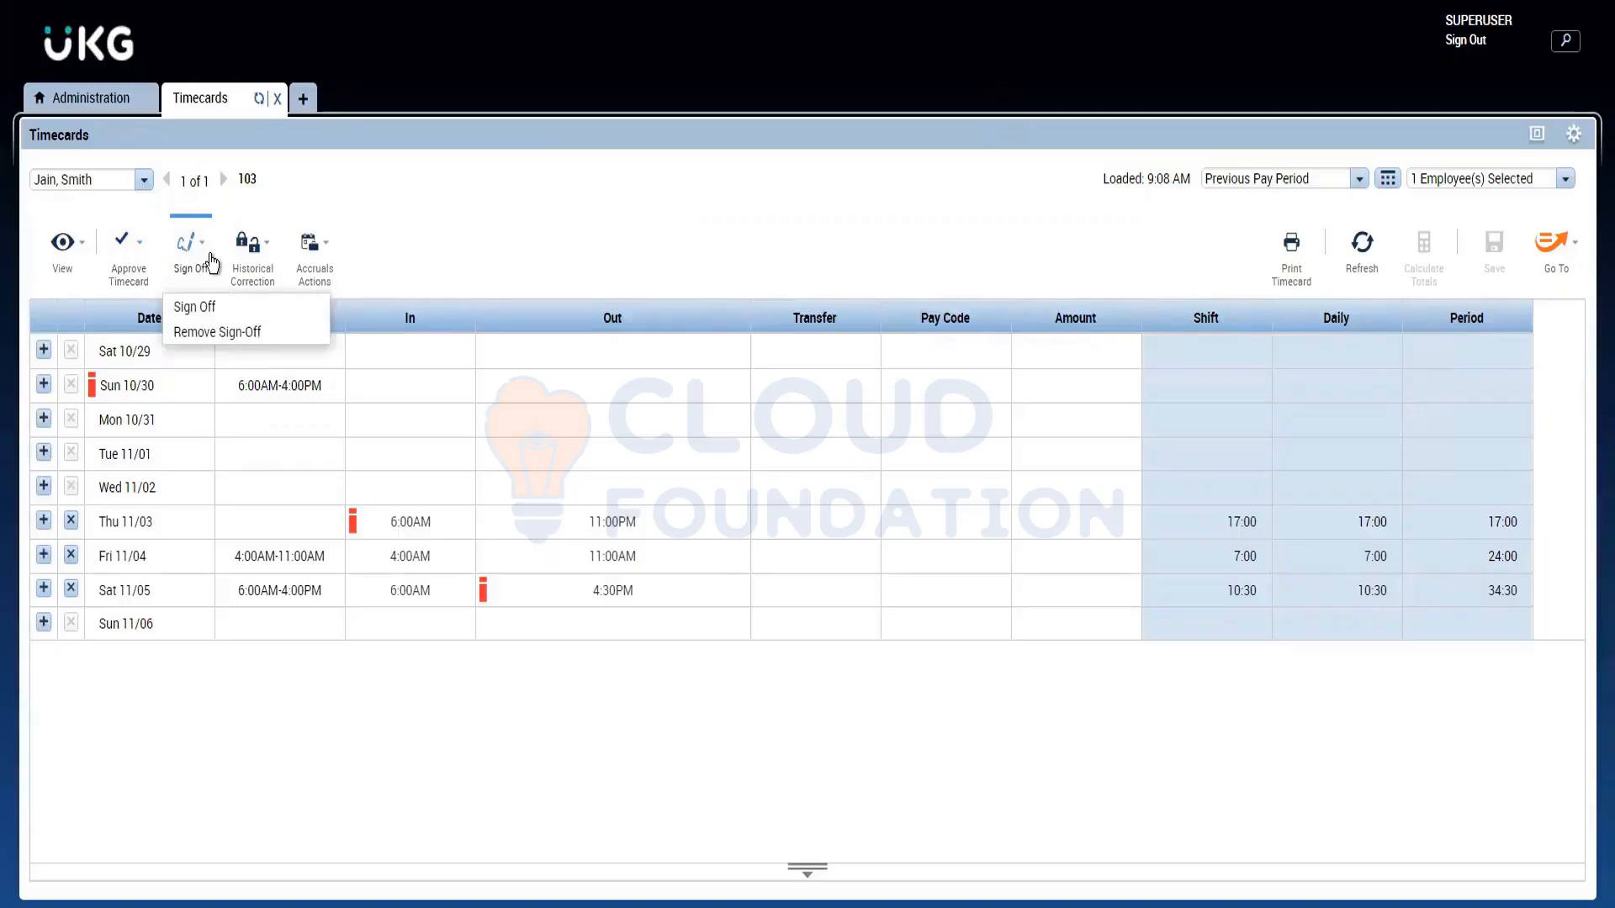
pyautogui.click(494, 273)
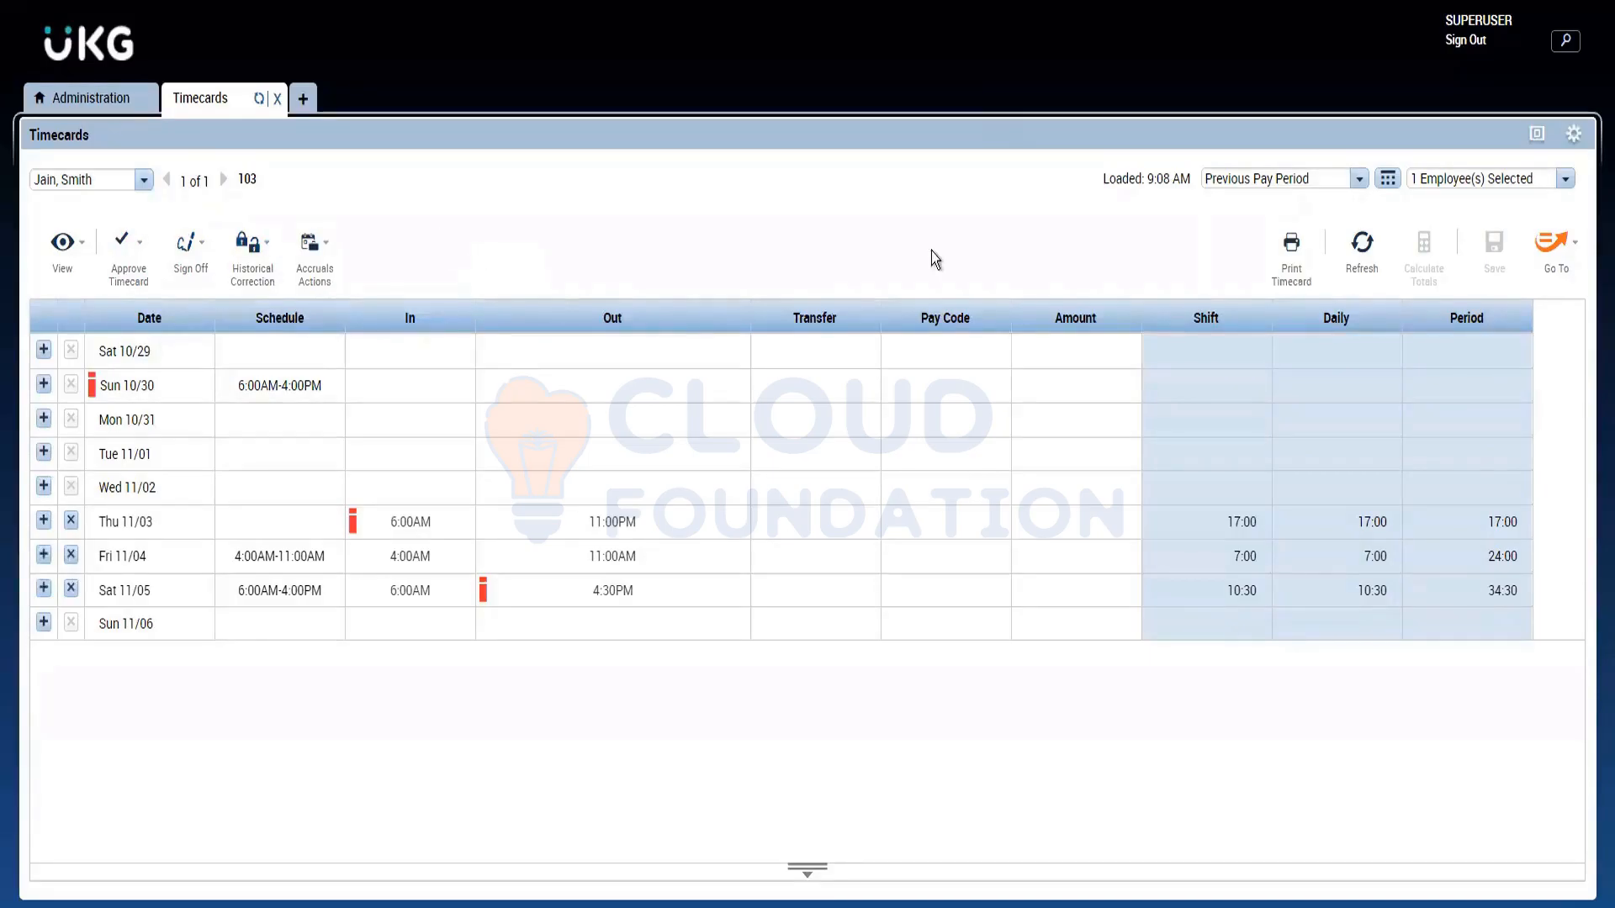
# Review the Sign-Off Restrictions setup in full view and return to the employee's timecard
pyautogui.click(93, 99)
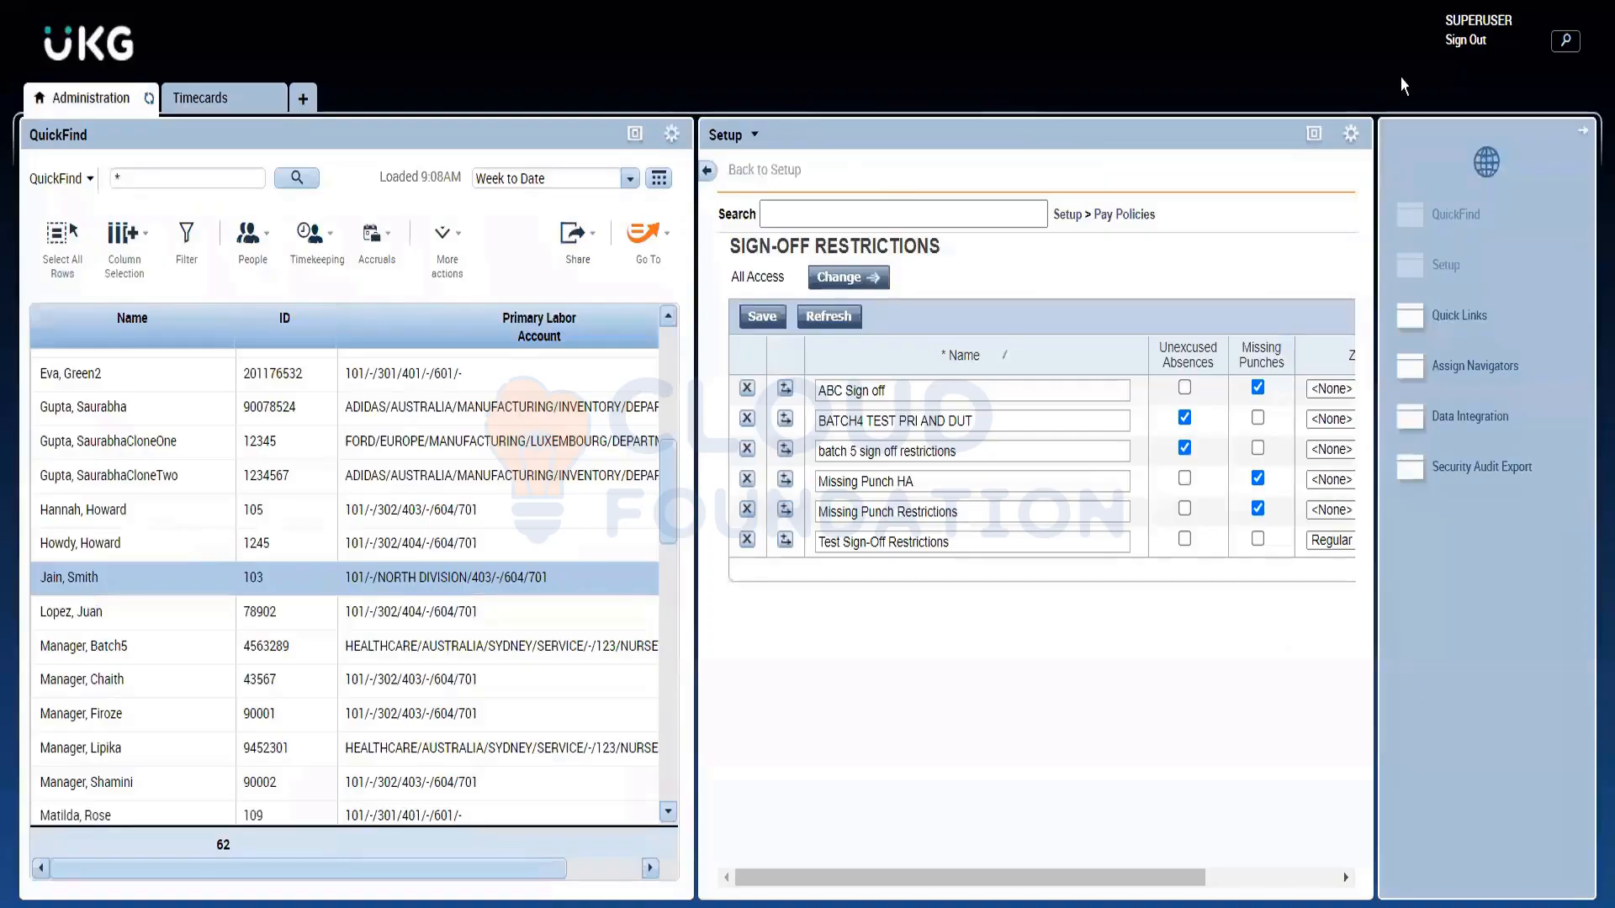
pyautogui.click(1315, 137)
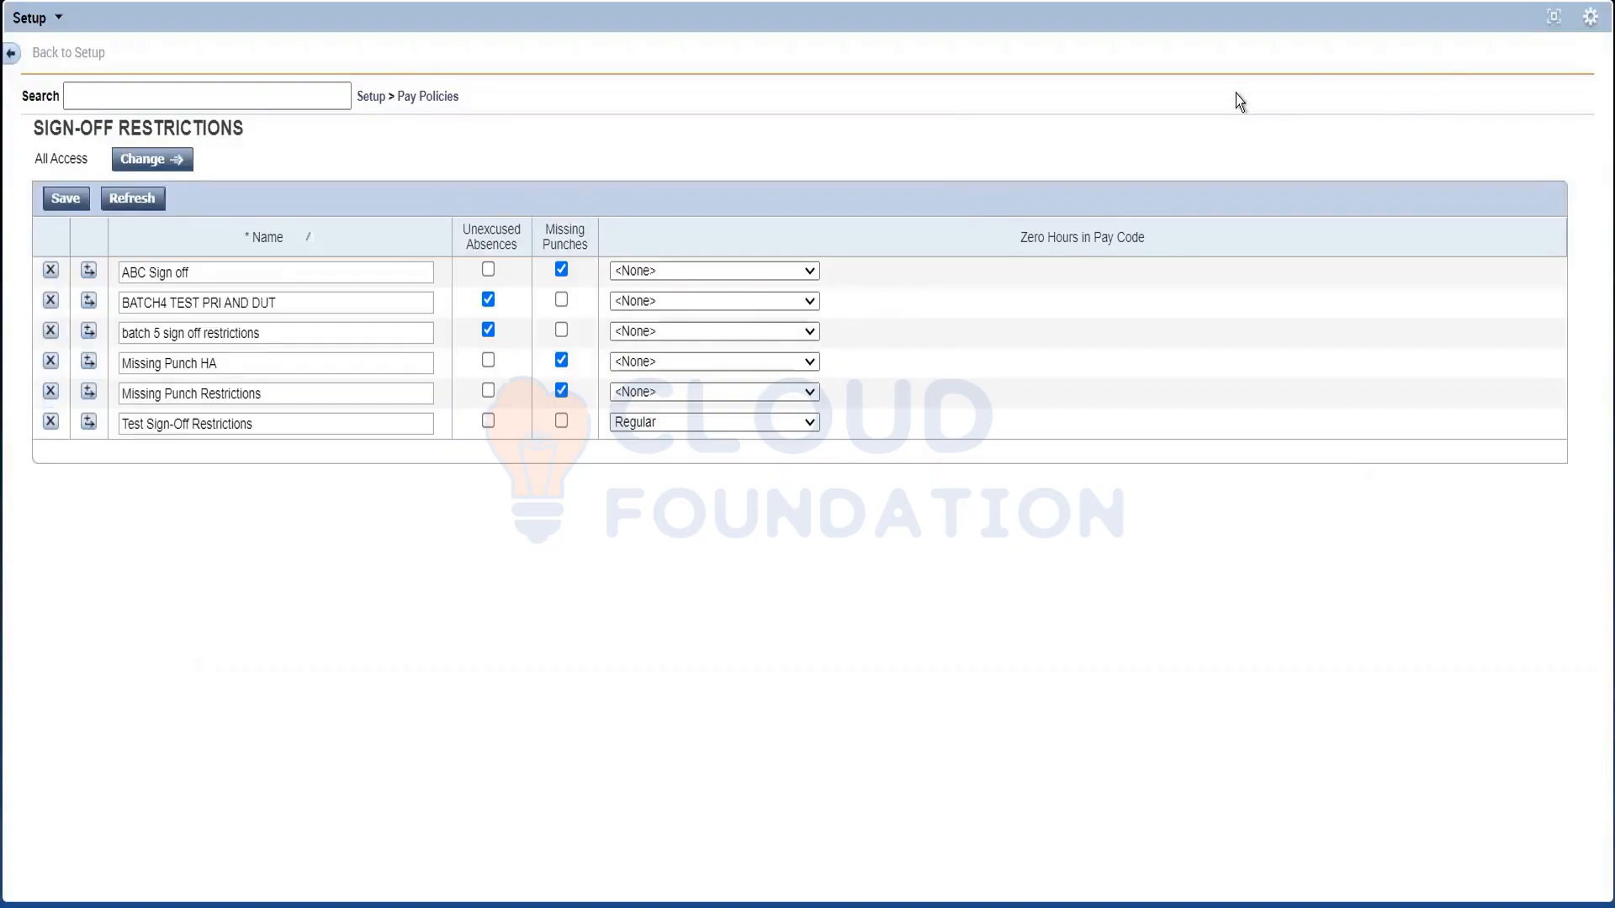
pyautogui.click(1556, 17)
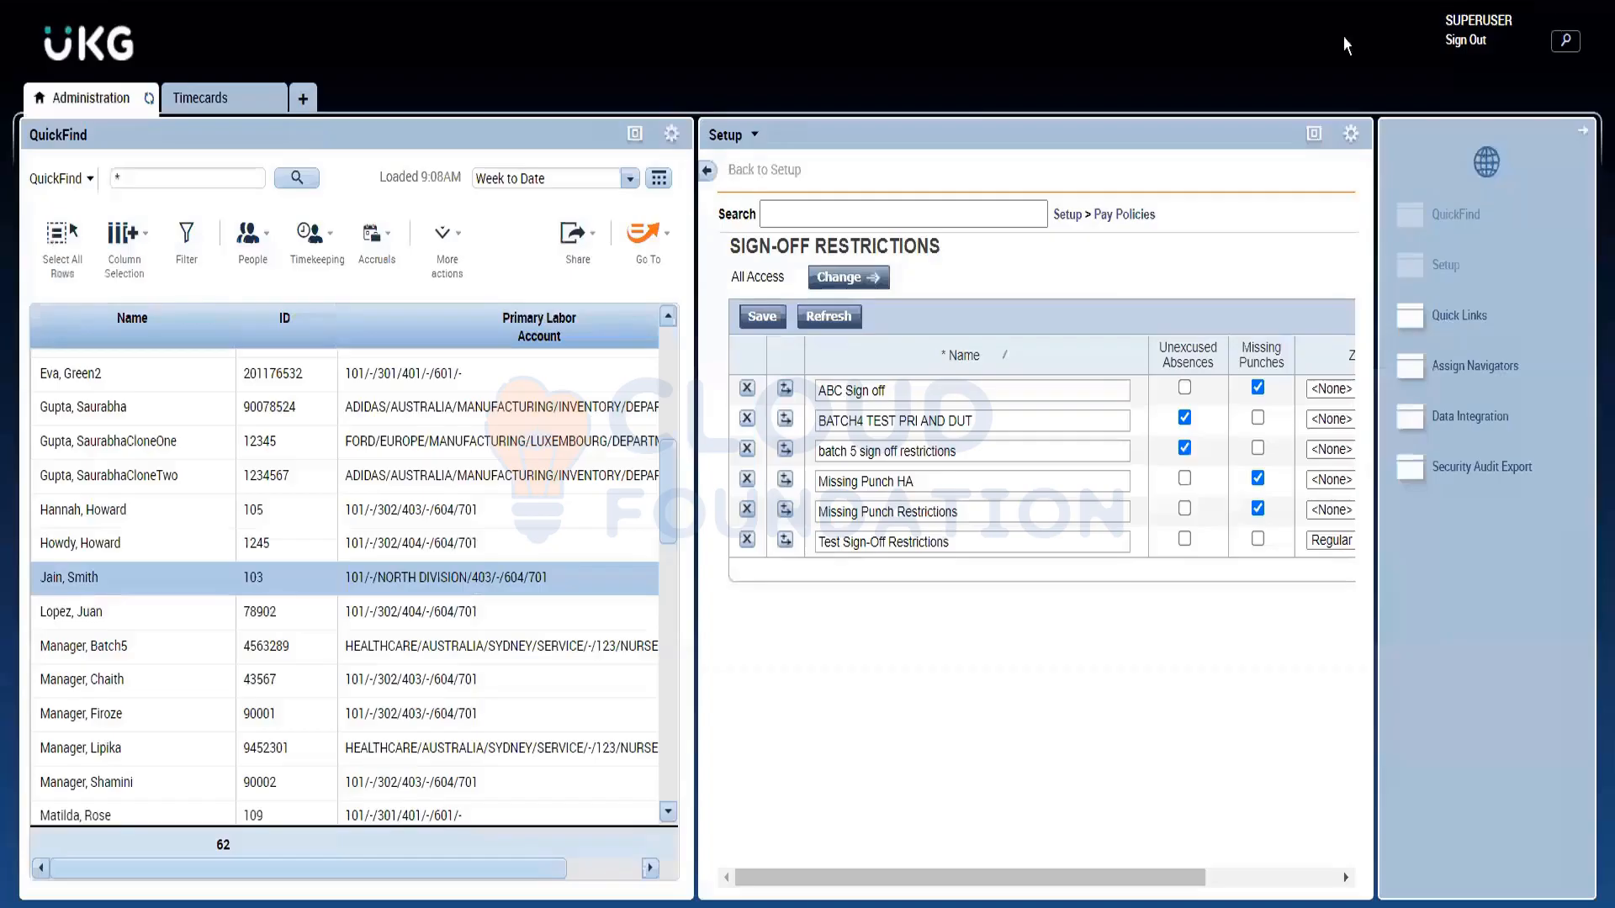
pyautogui.click(208, 109)
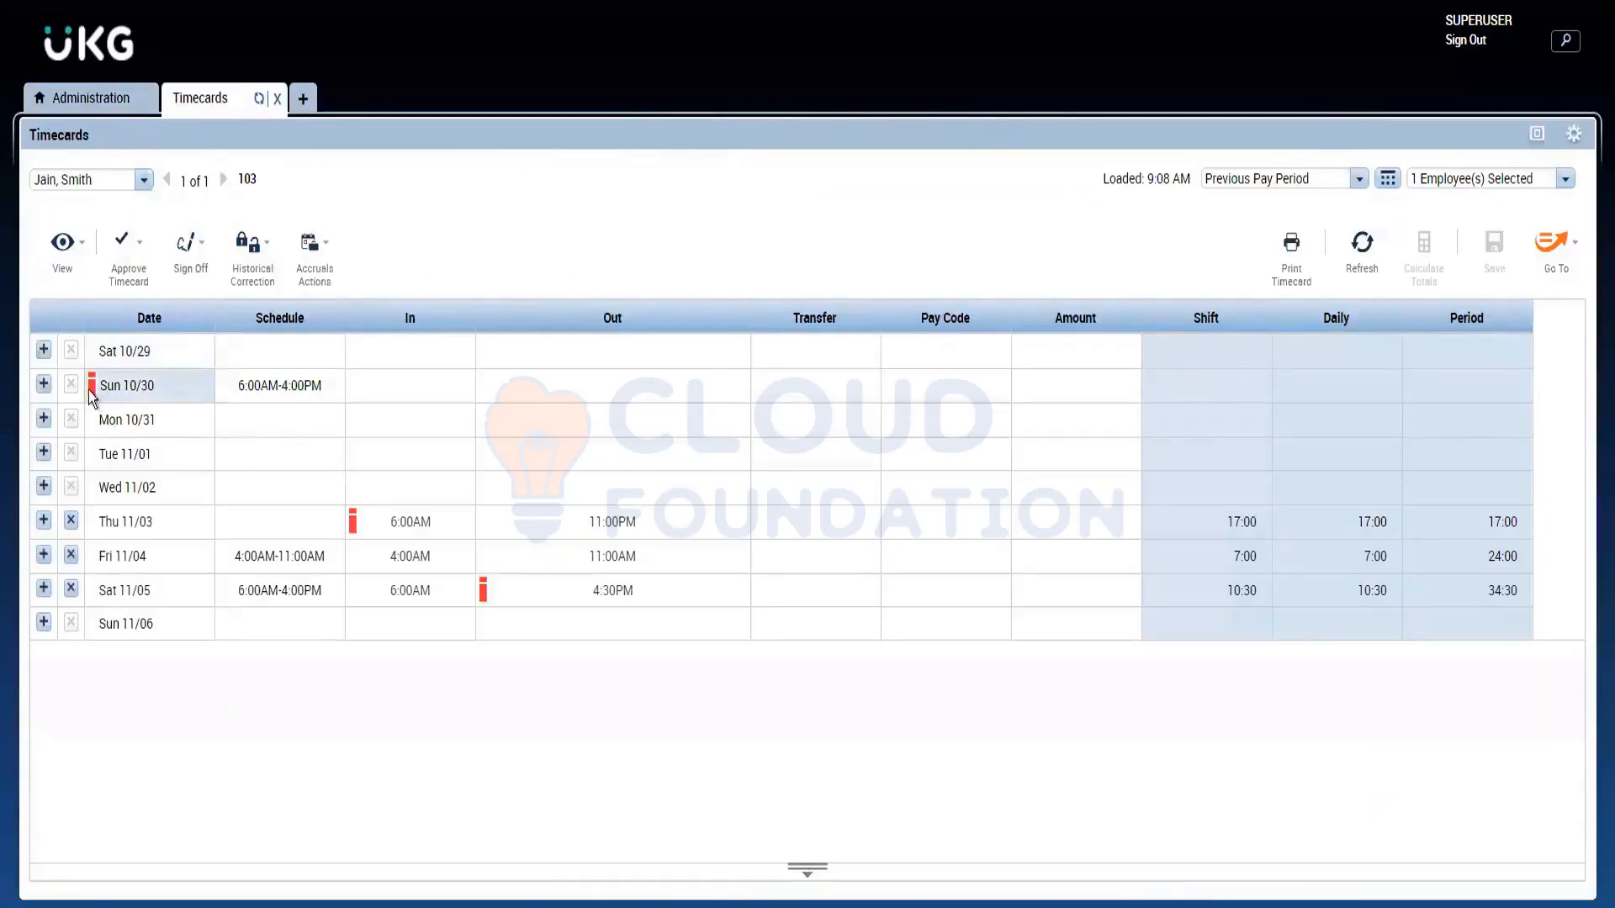
# Assign the Unpaid pay code with an amount of 8 to Sun 10/30 and save the timecard
pyautogui.moveTo(89, 390)
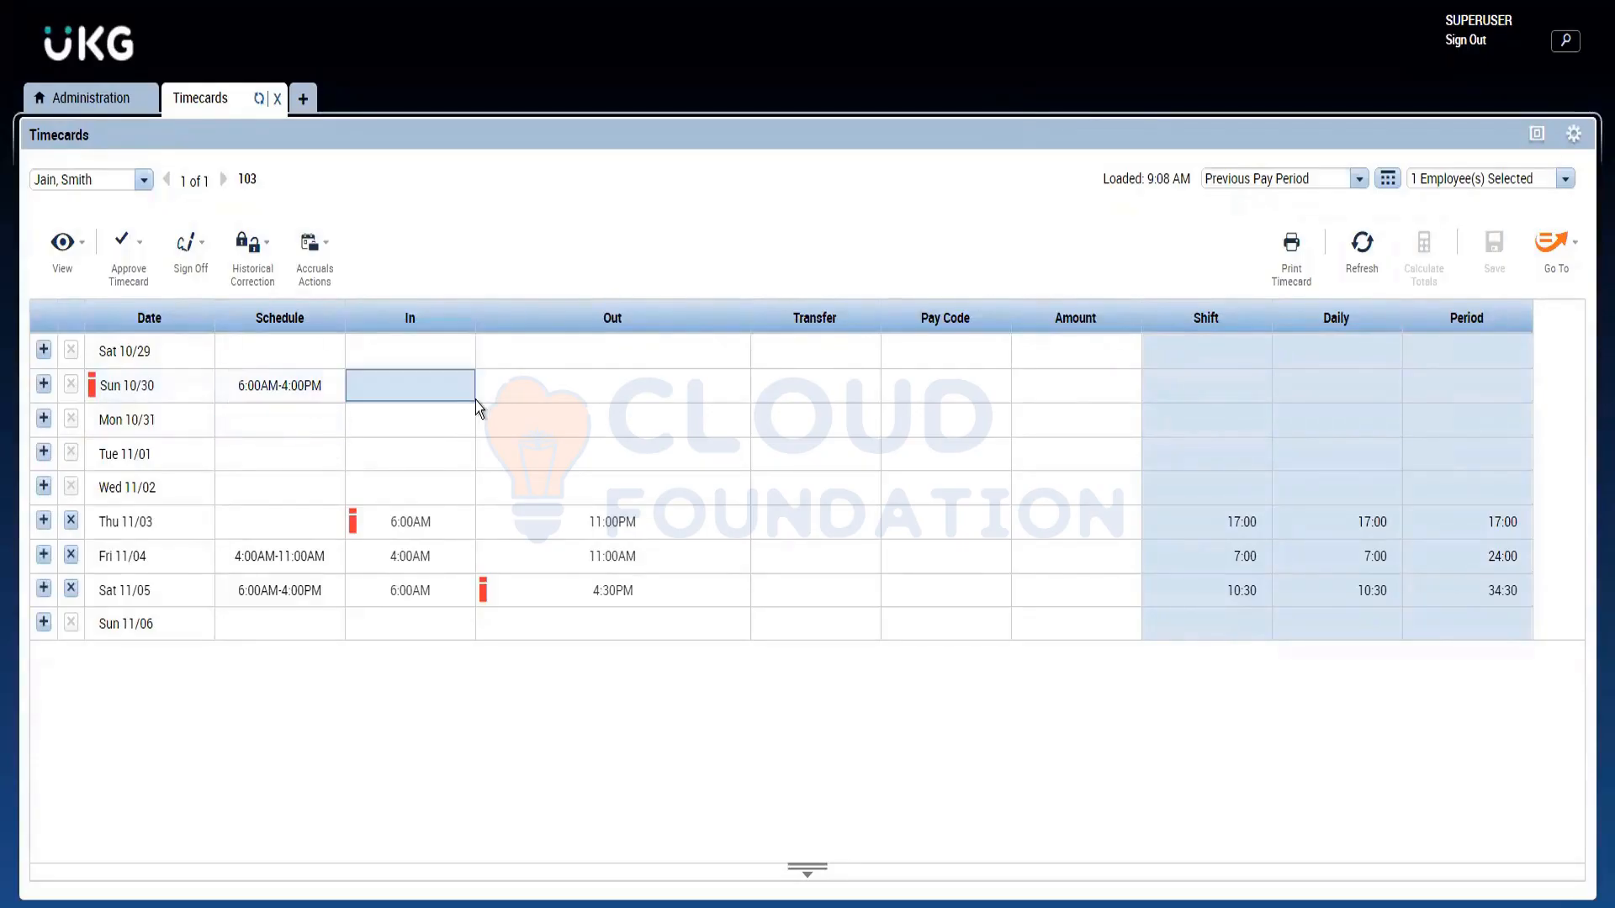
pyautogui.click(944, 392)
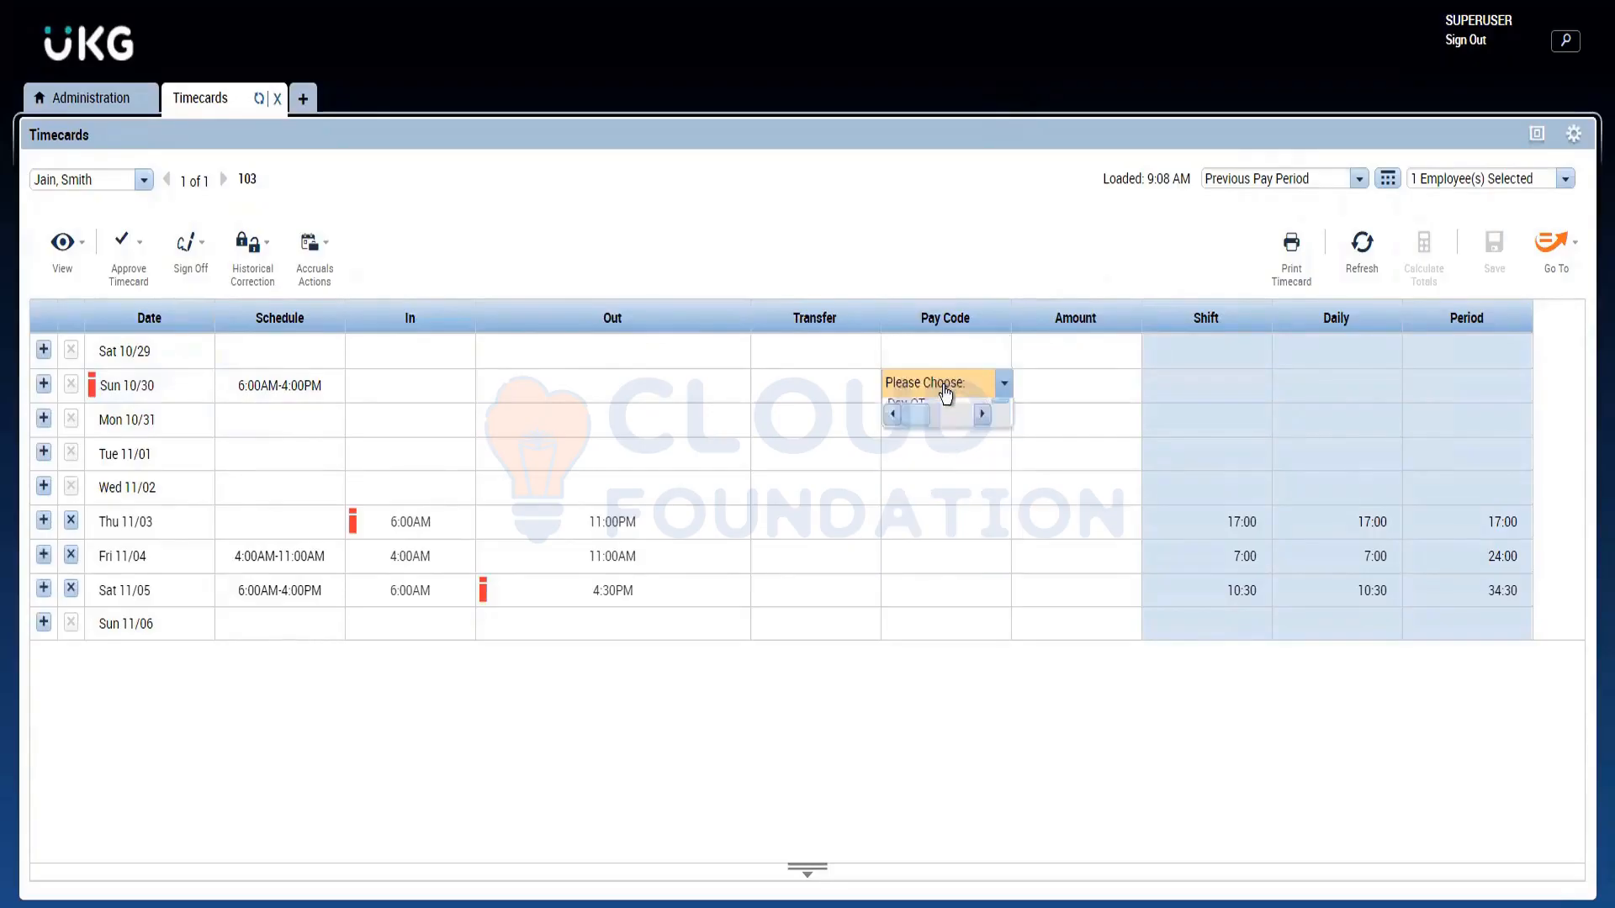
pyautogui.click(889, 392)
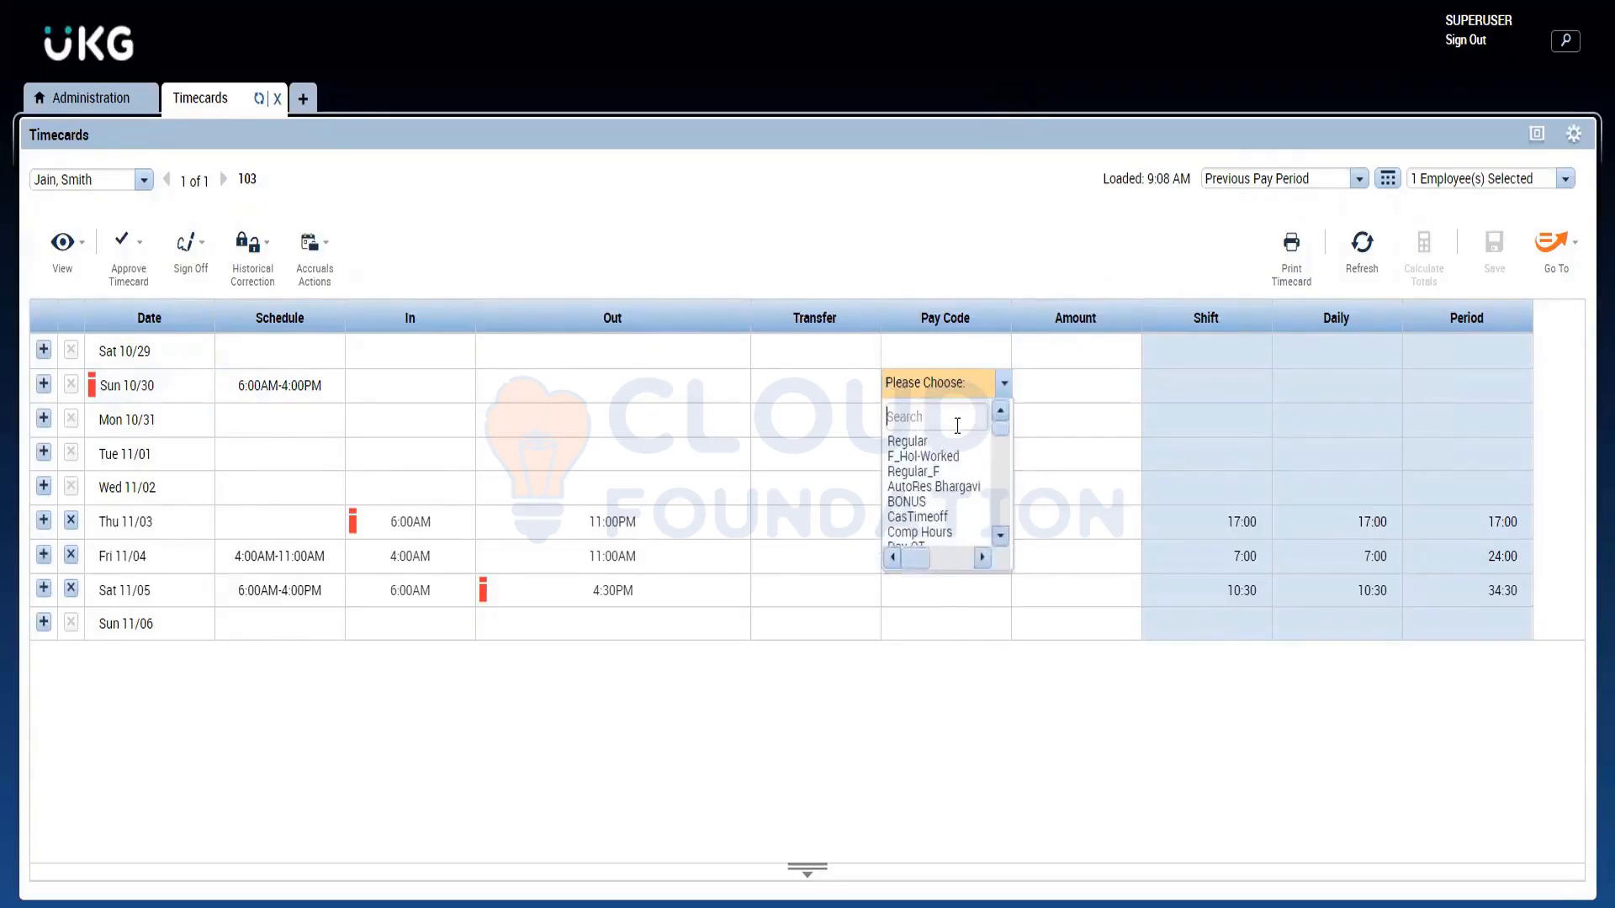
pyautogui.write('un')
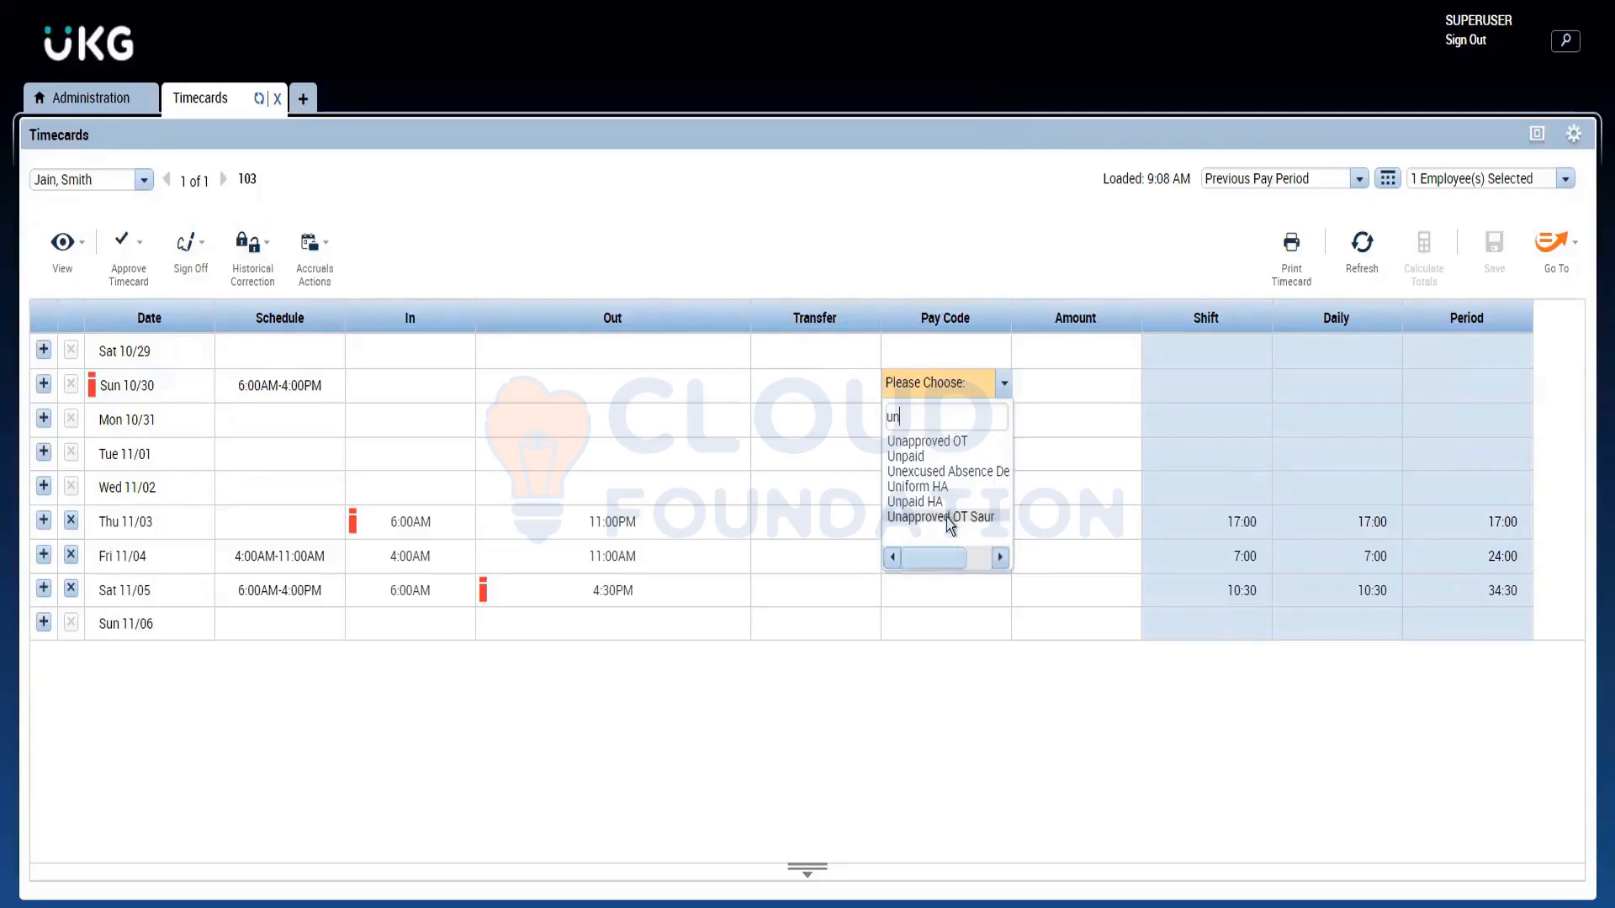
pyautogui.click(908, 456)
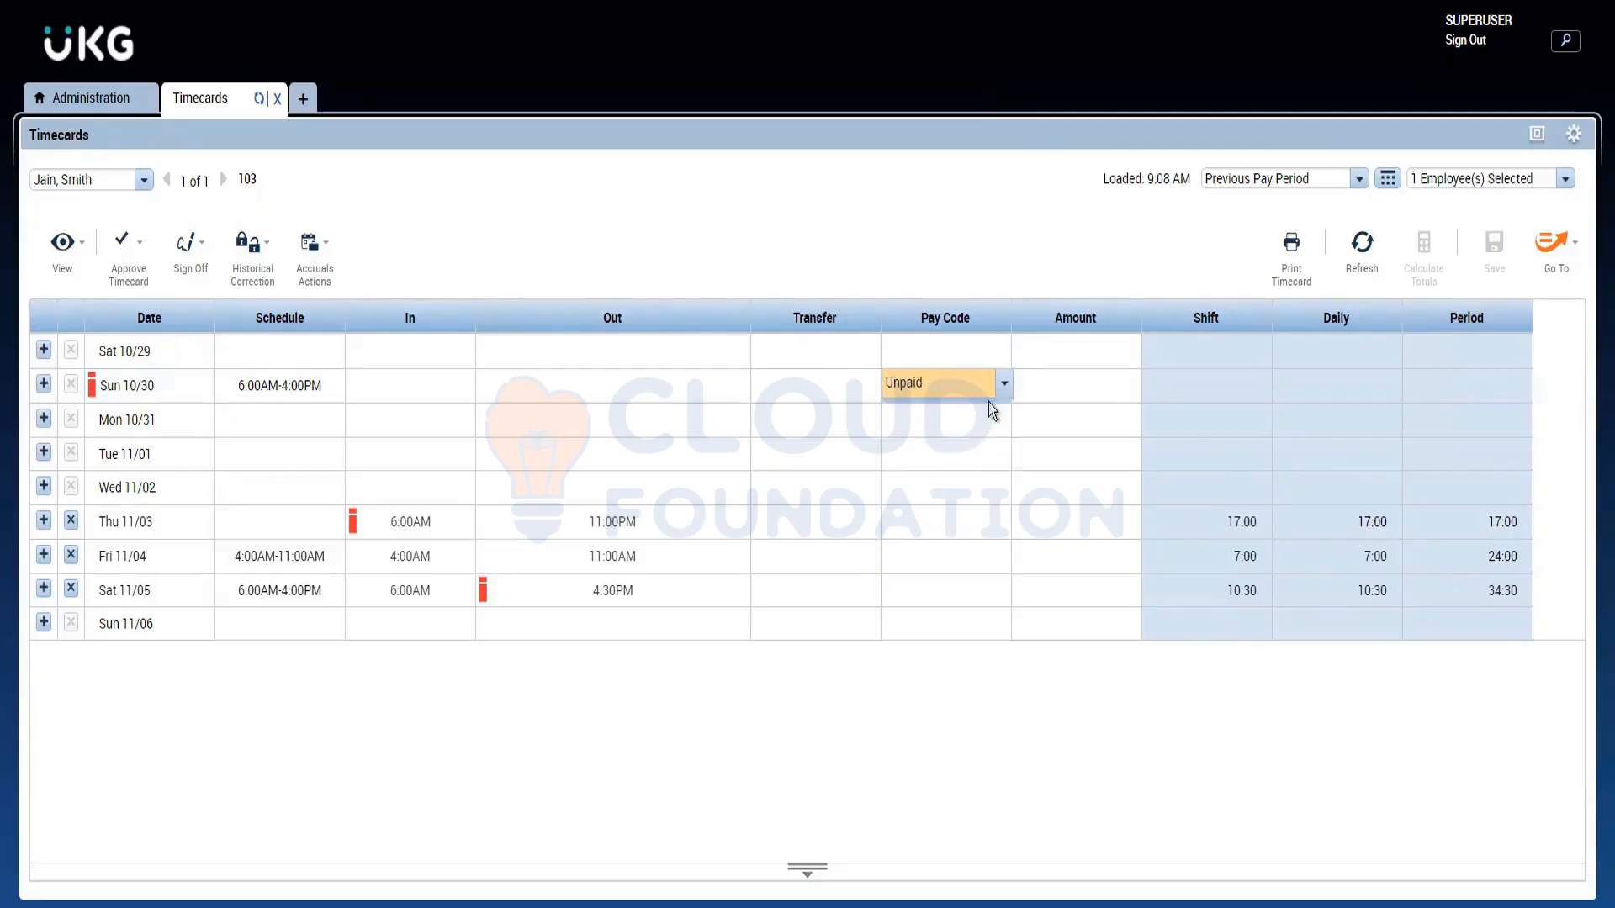
pyautogui.click(1045, 389)
pyautogui.write('8')
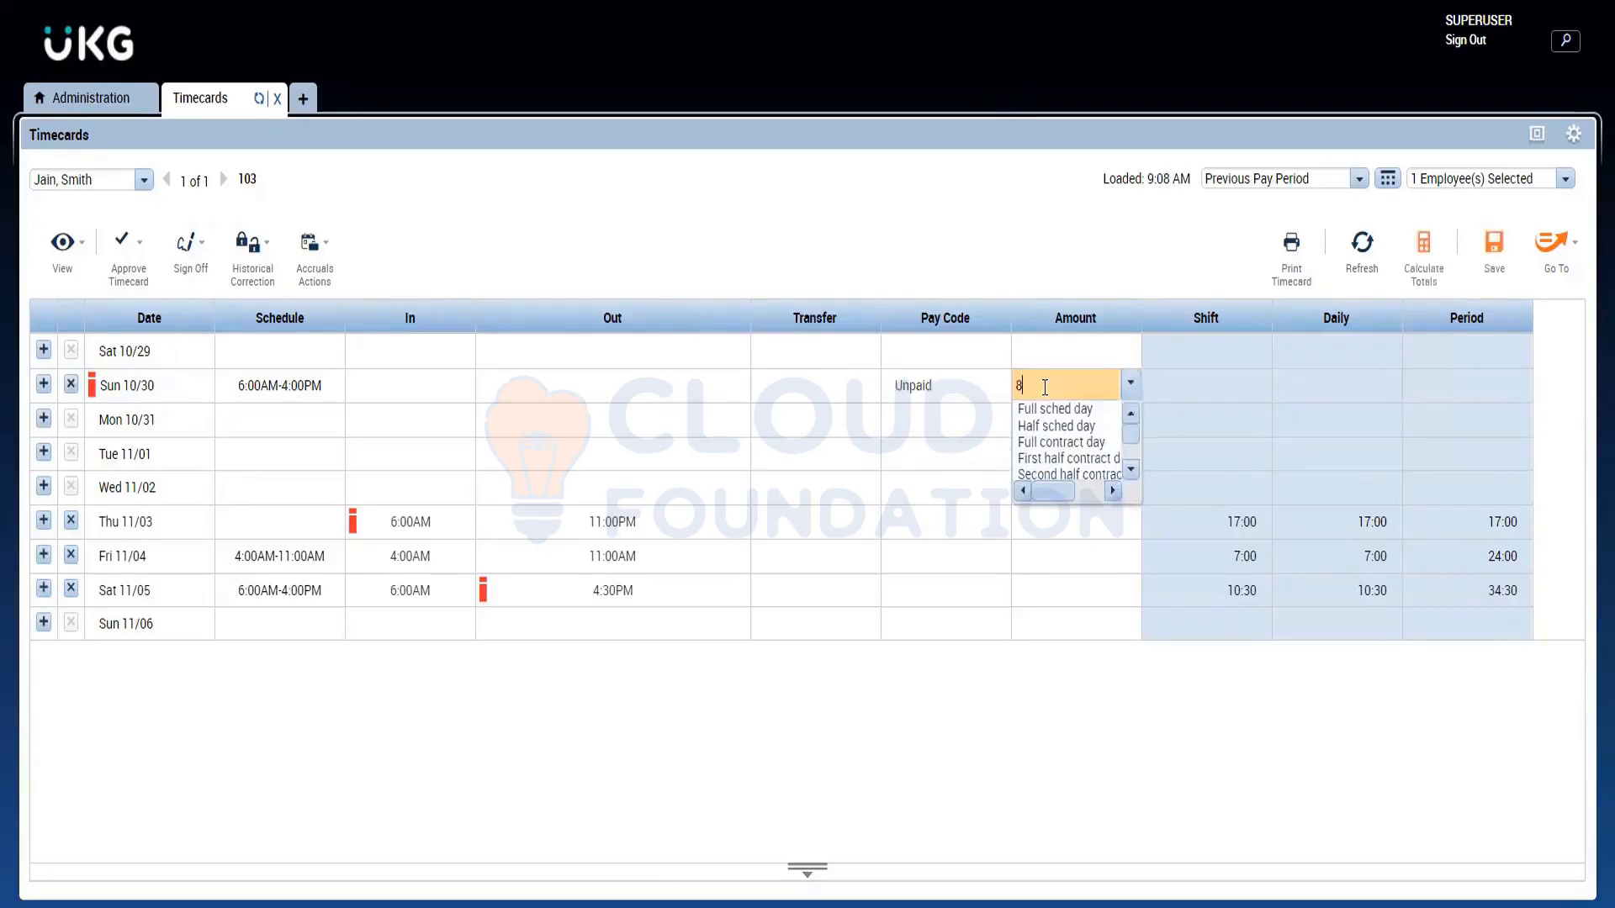
pyautogui.click(937, 263)
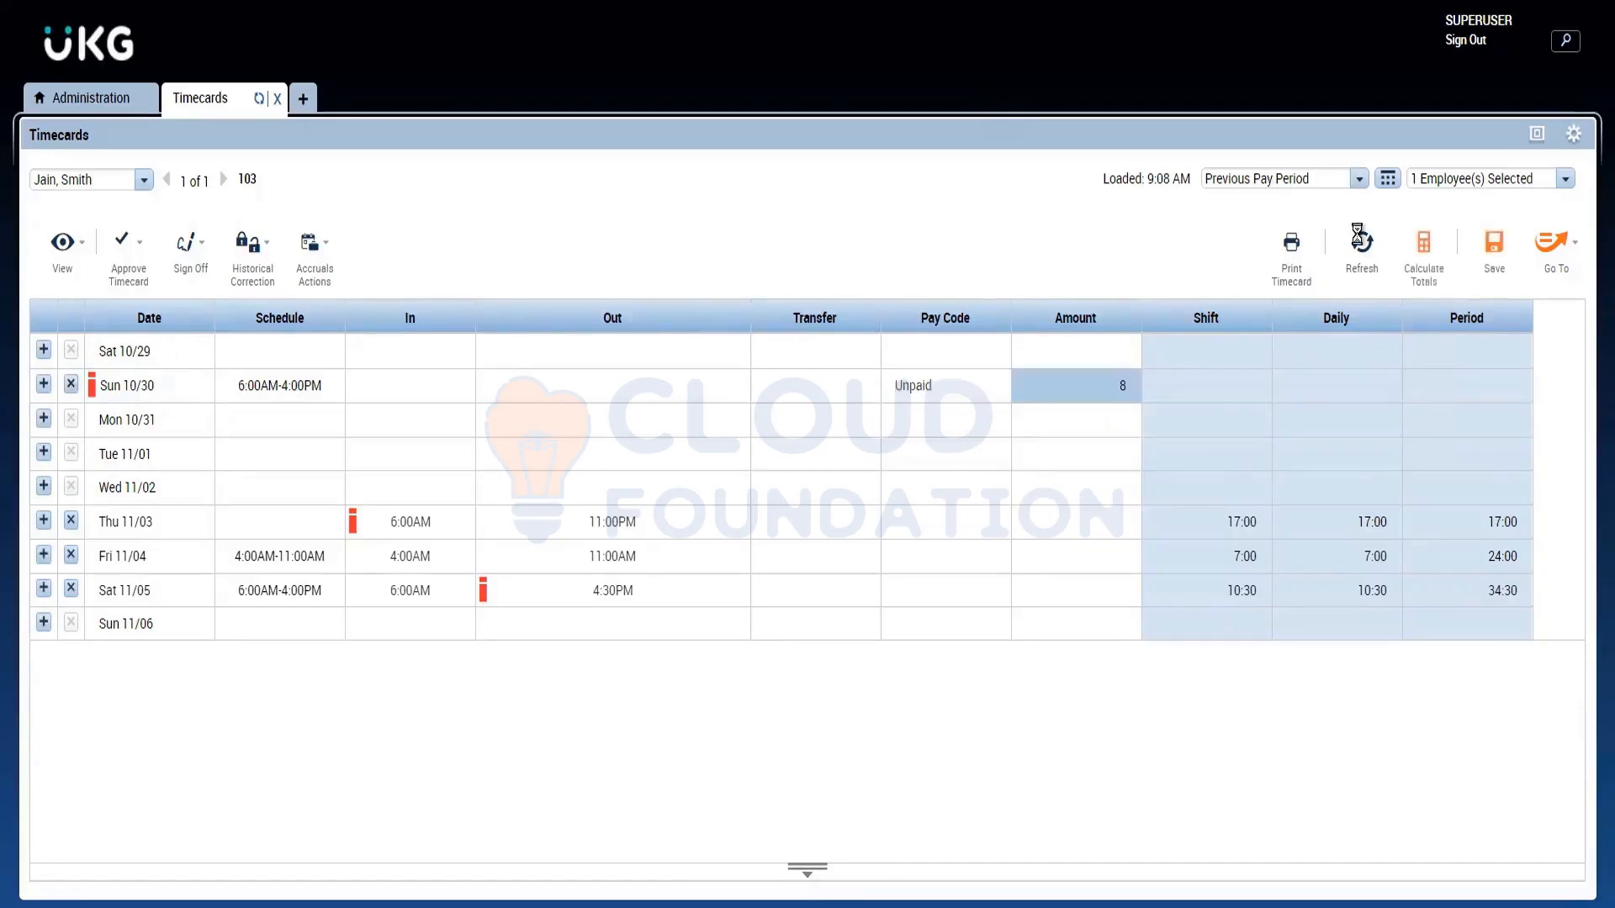
pyautogui.click(1494, 245)
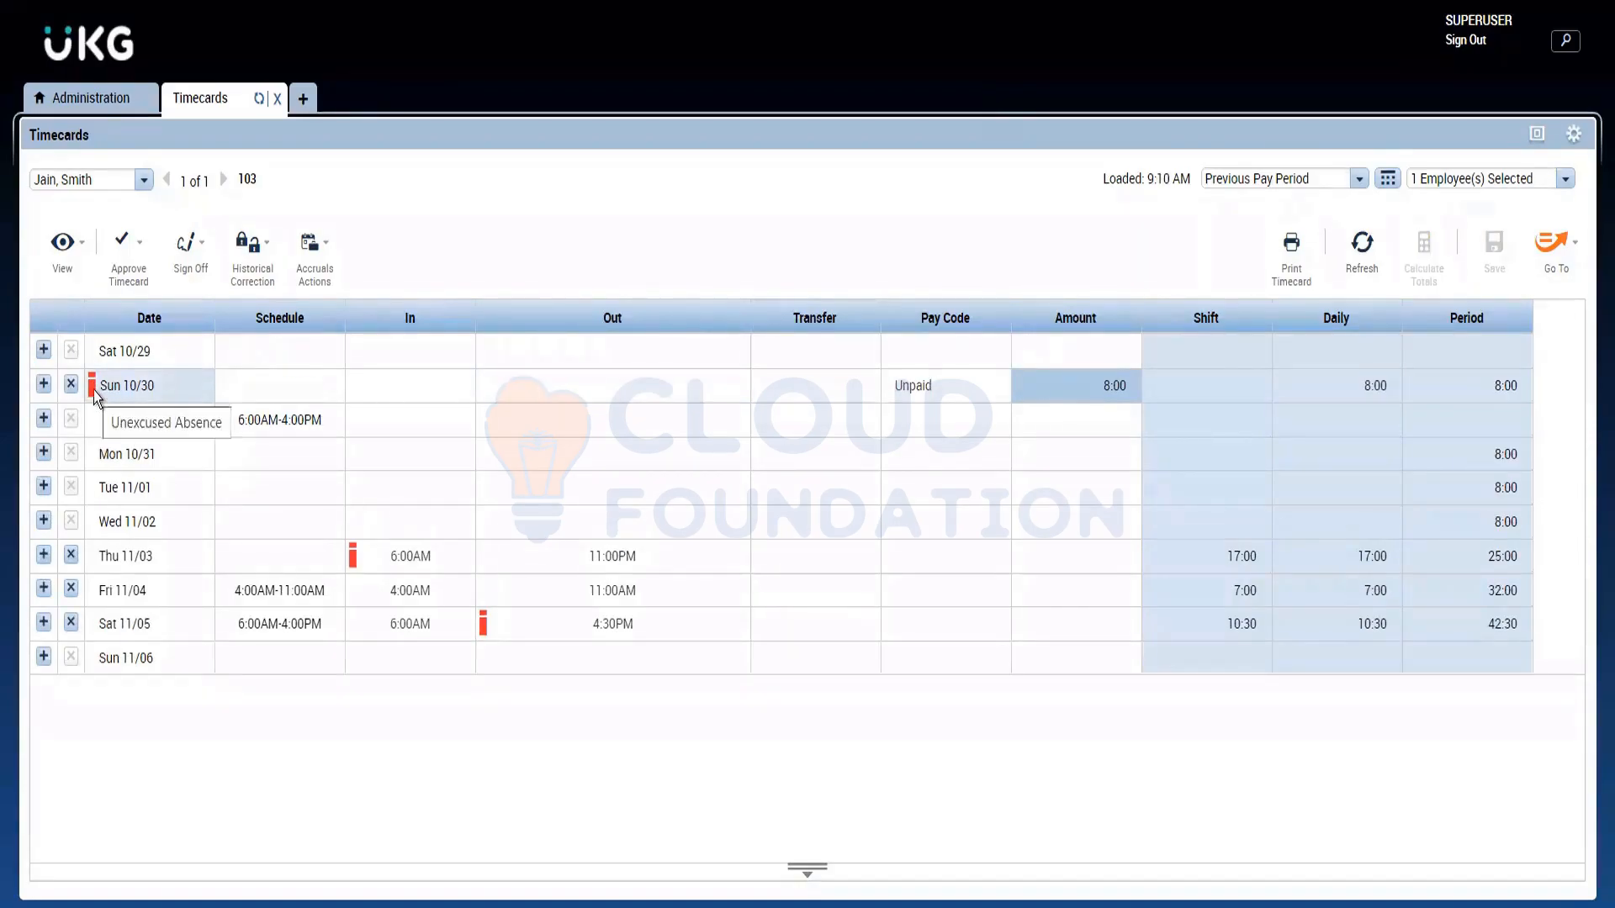
# Change the Sun 10/30 pay code to Vacation and save the timecard
pyautogui.click(920, 389)
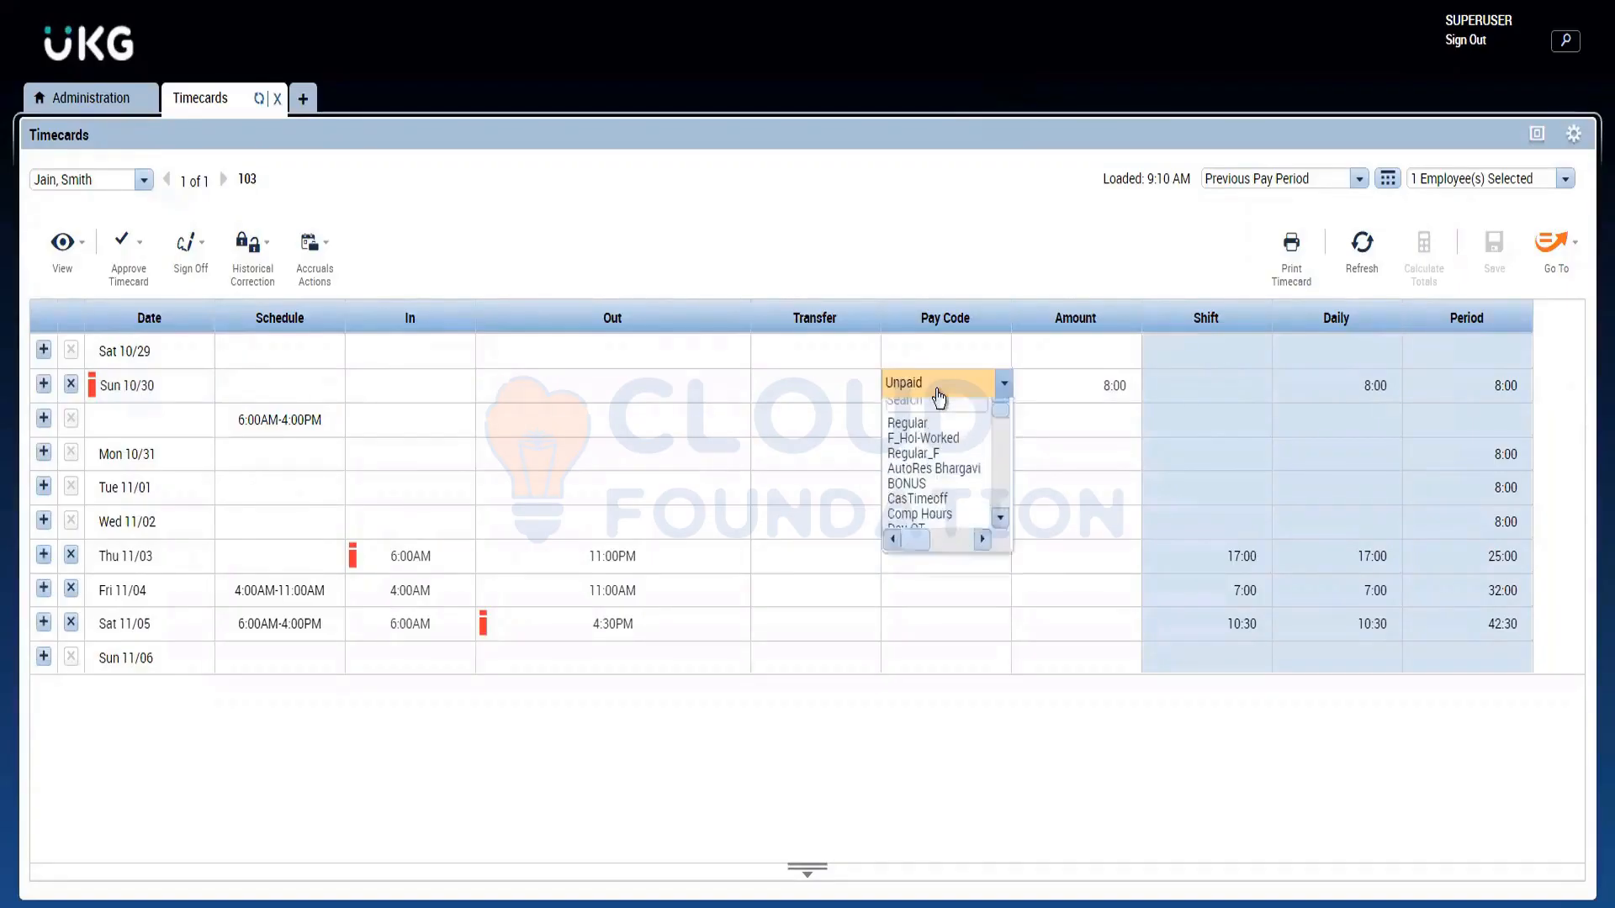
pyautogui.click(932, 416)
pyautogui.write('vaca')
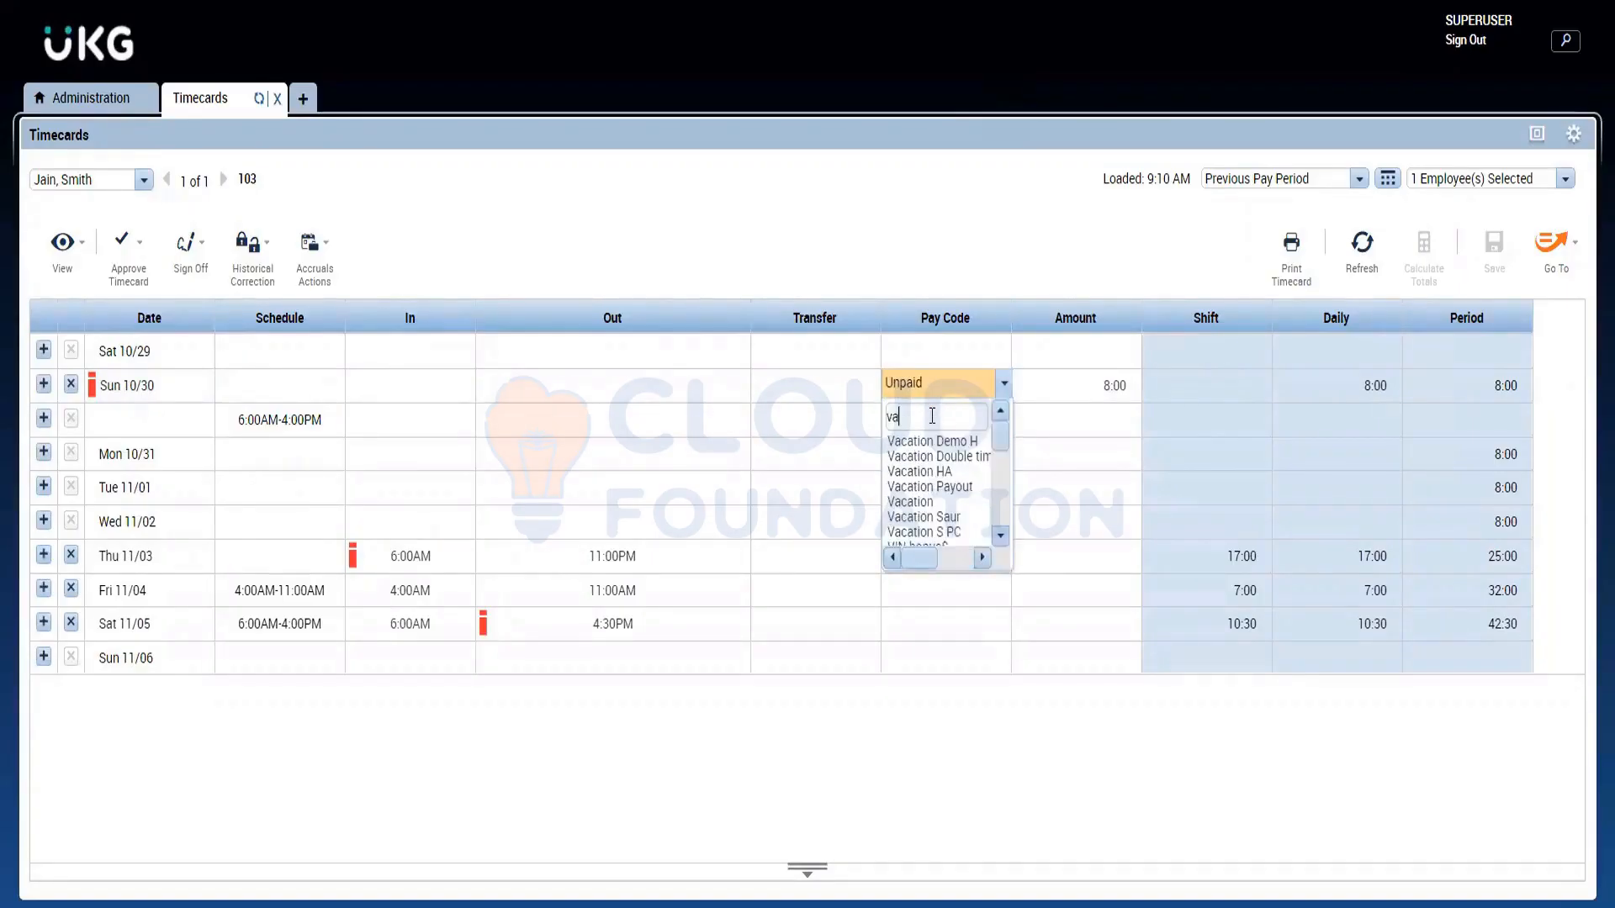
pyautogui.click(941, 503)
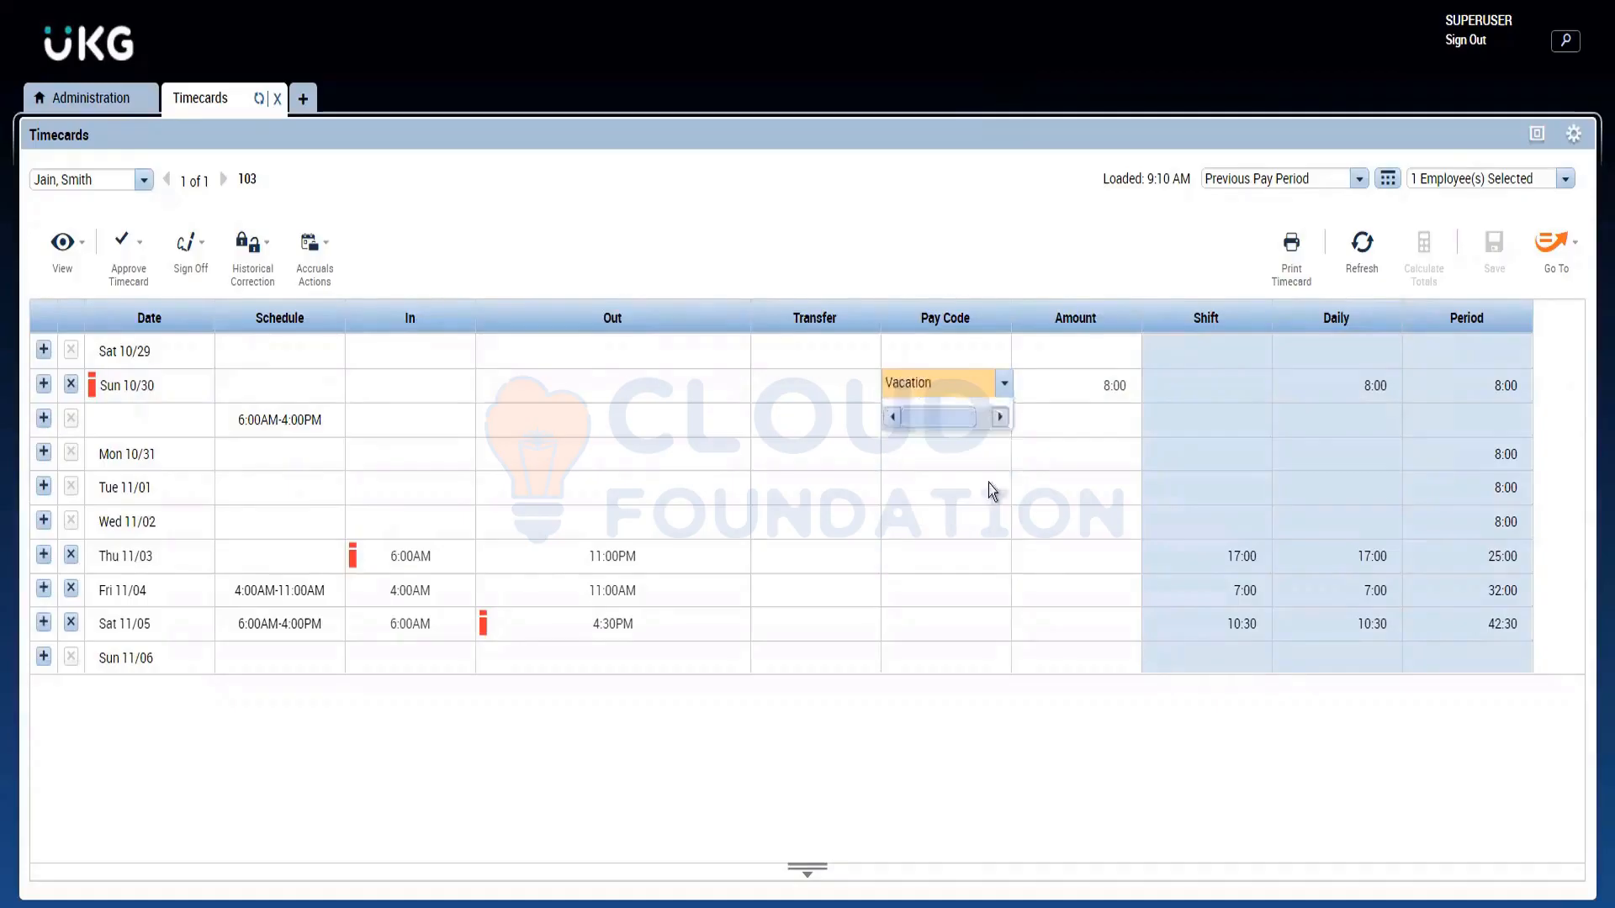
pyautogui.click(1497, 244)
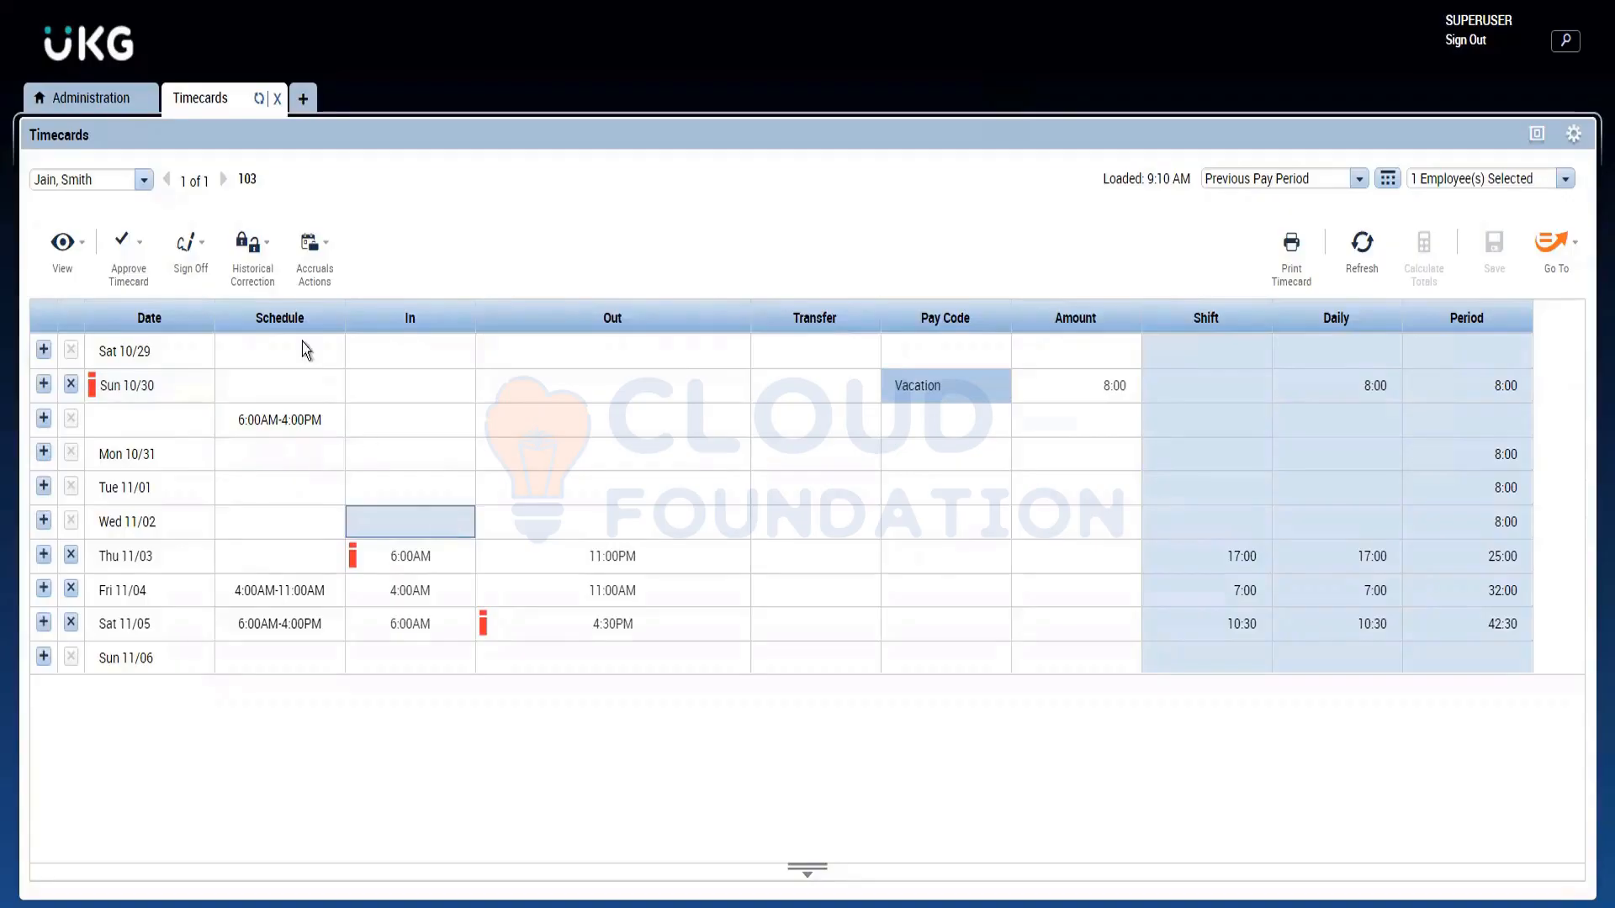
# Clear the In punch for Fri 11/04 on the employee's timecard and save the timecard
pyautogui.click(74, 100)
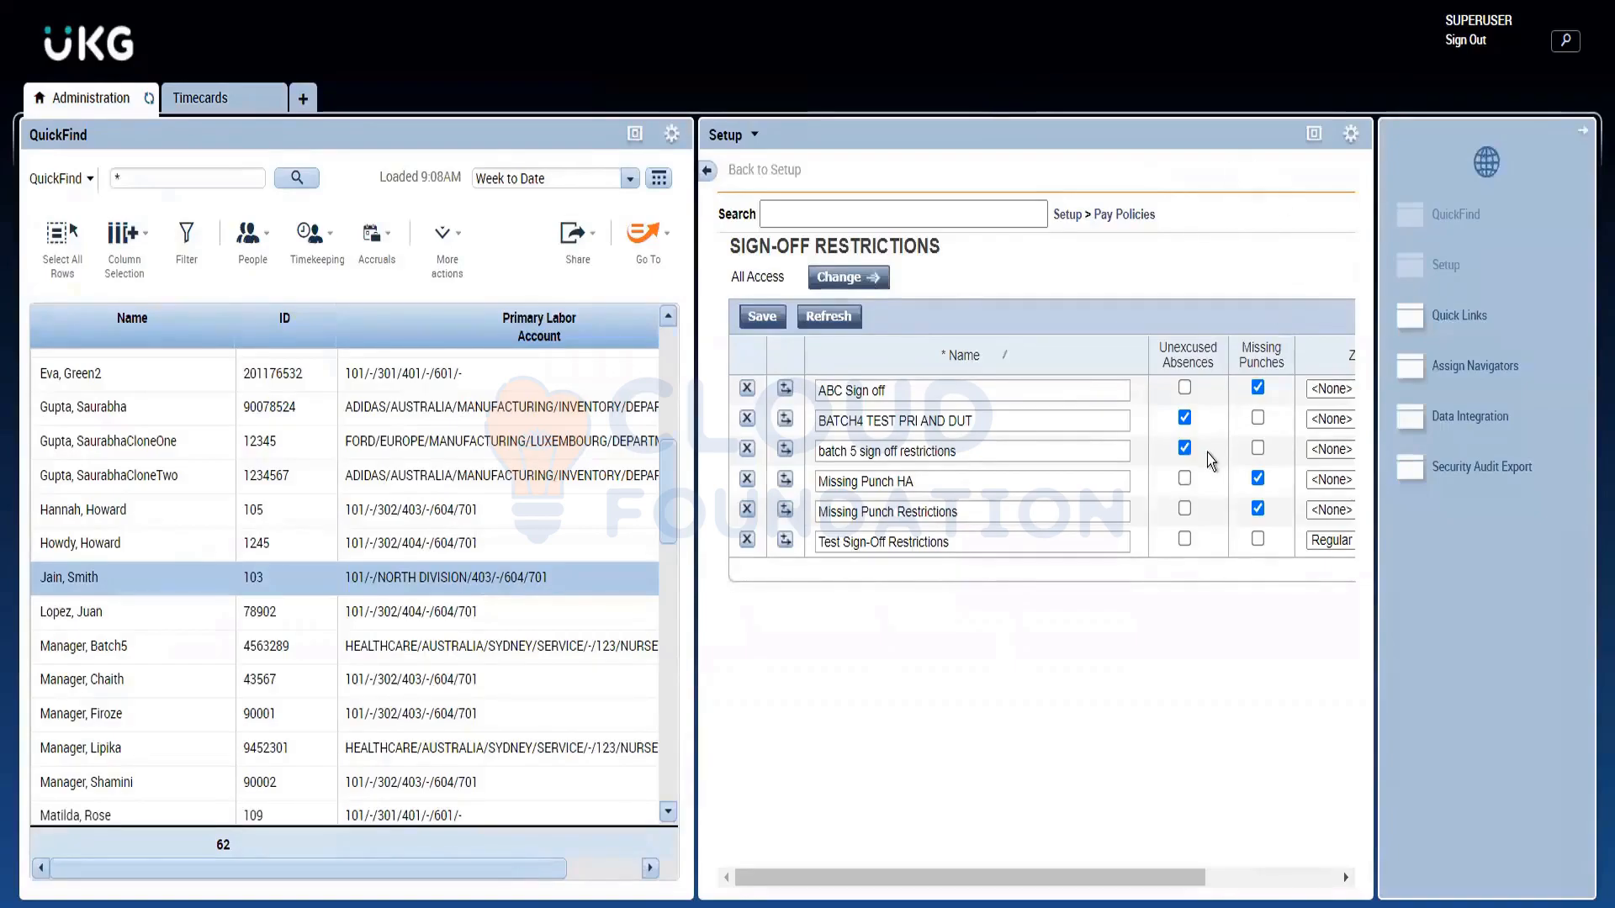
pyautogui.click(202, 101)
pyautogui.click(425, 627)
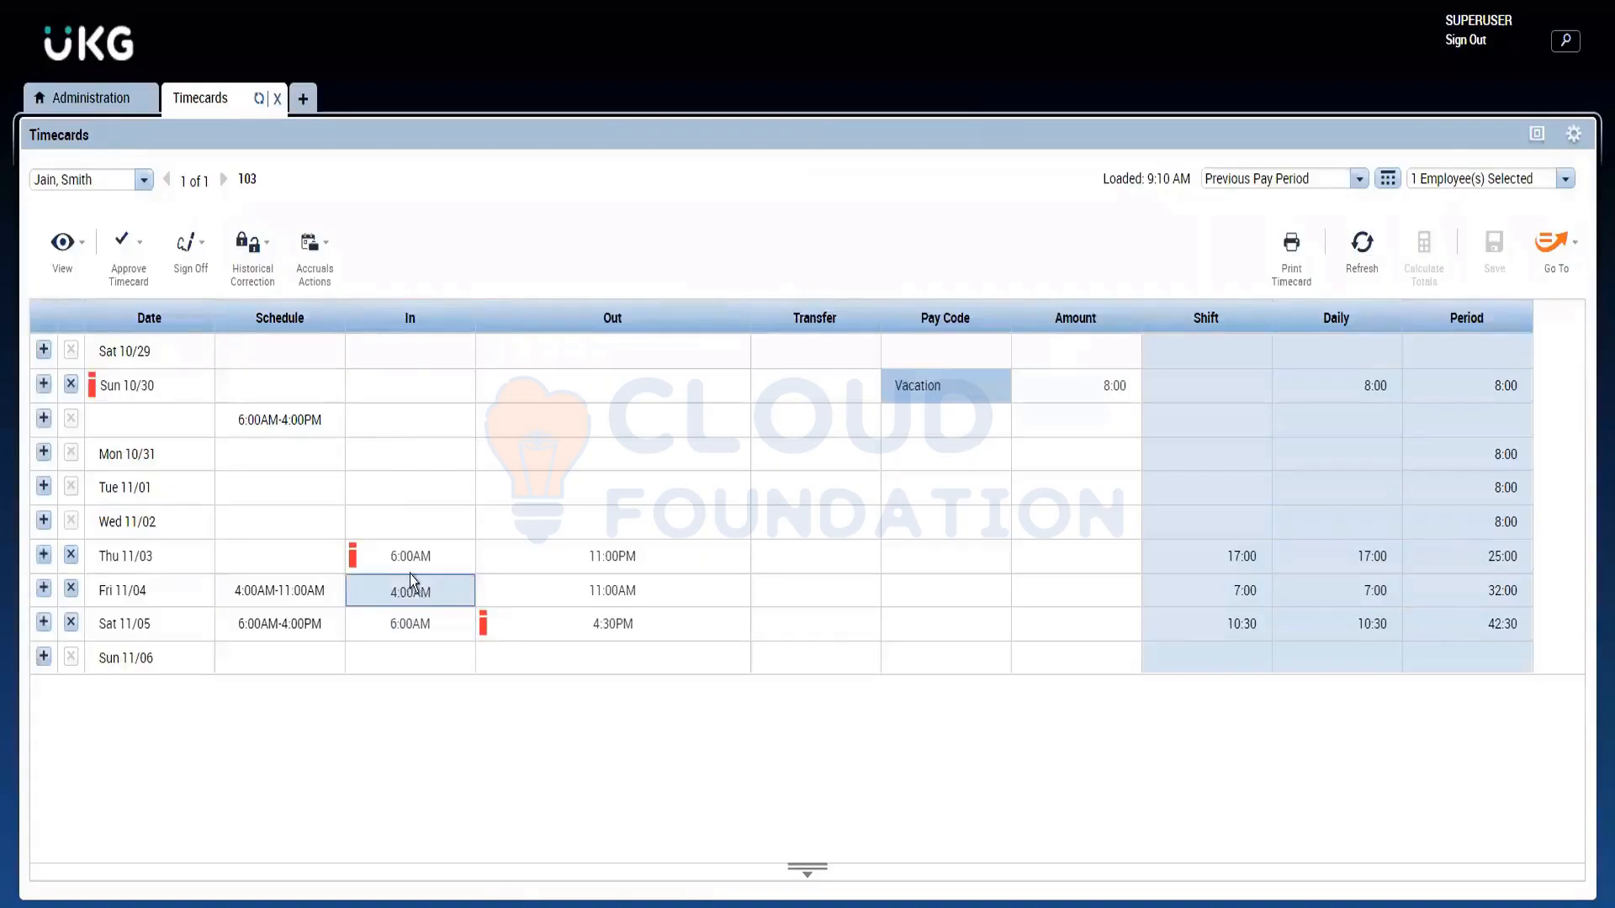
pyautogui.click(341, 599)
pyautogui.click(436, 580)
pyautogui.click(436, 580)
pyautogui.press('BackSpace')
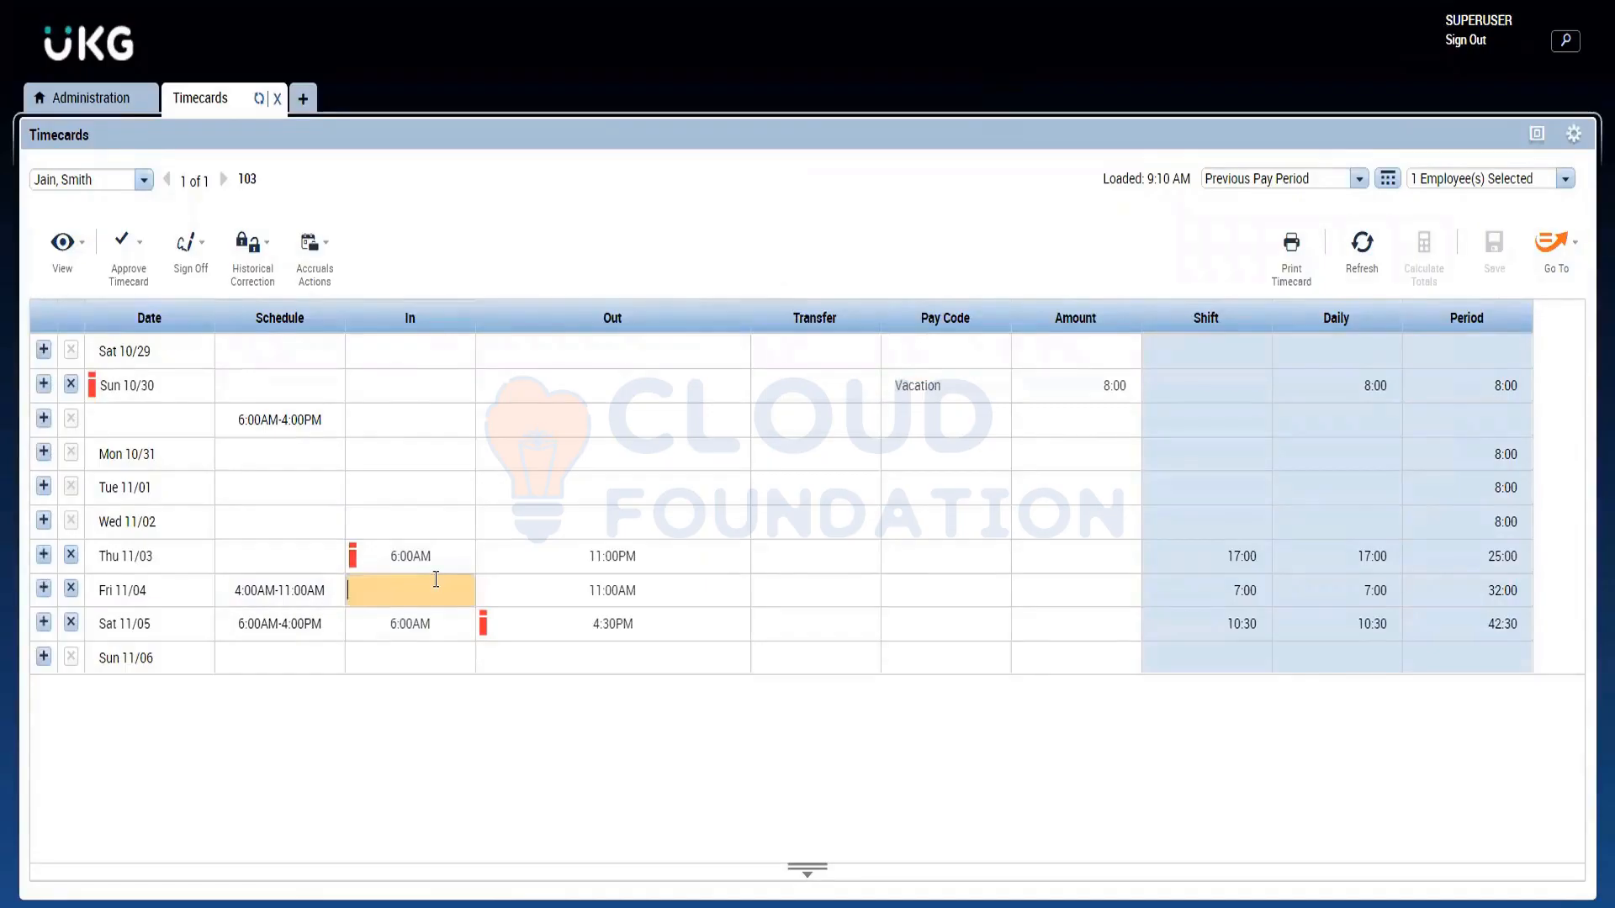
pyautogui.click(1188, 227)
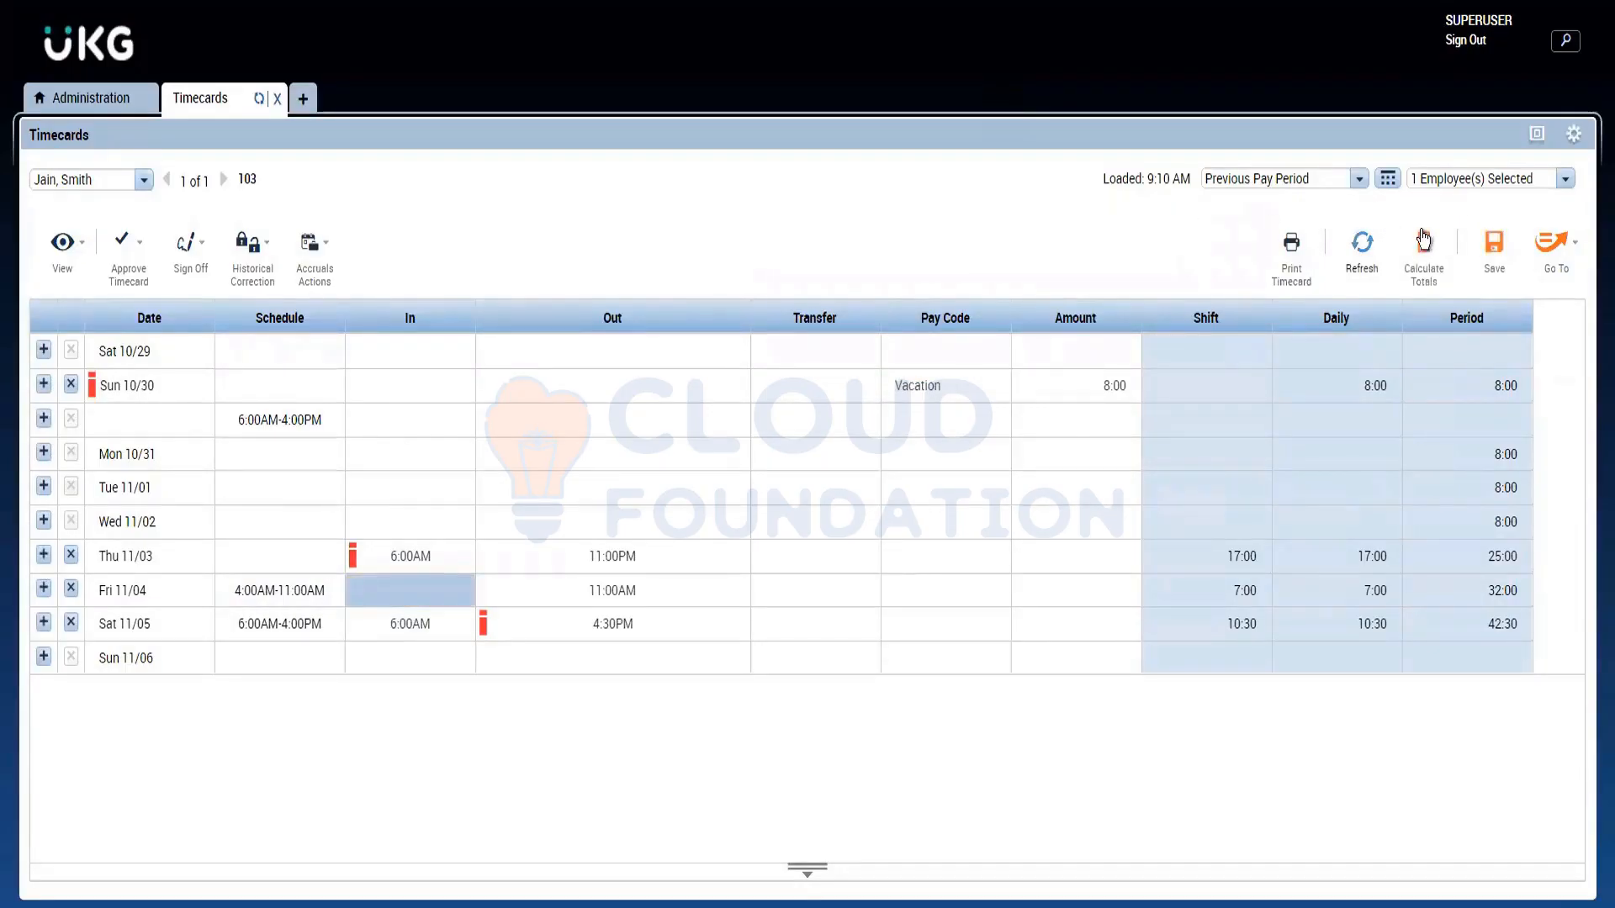
pyautogui.click(1470, 238)
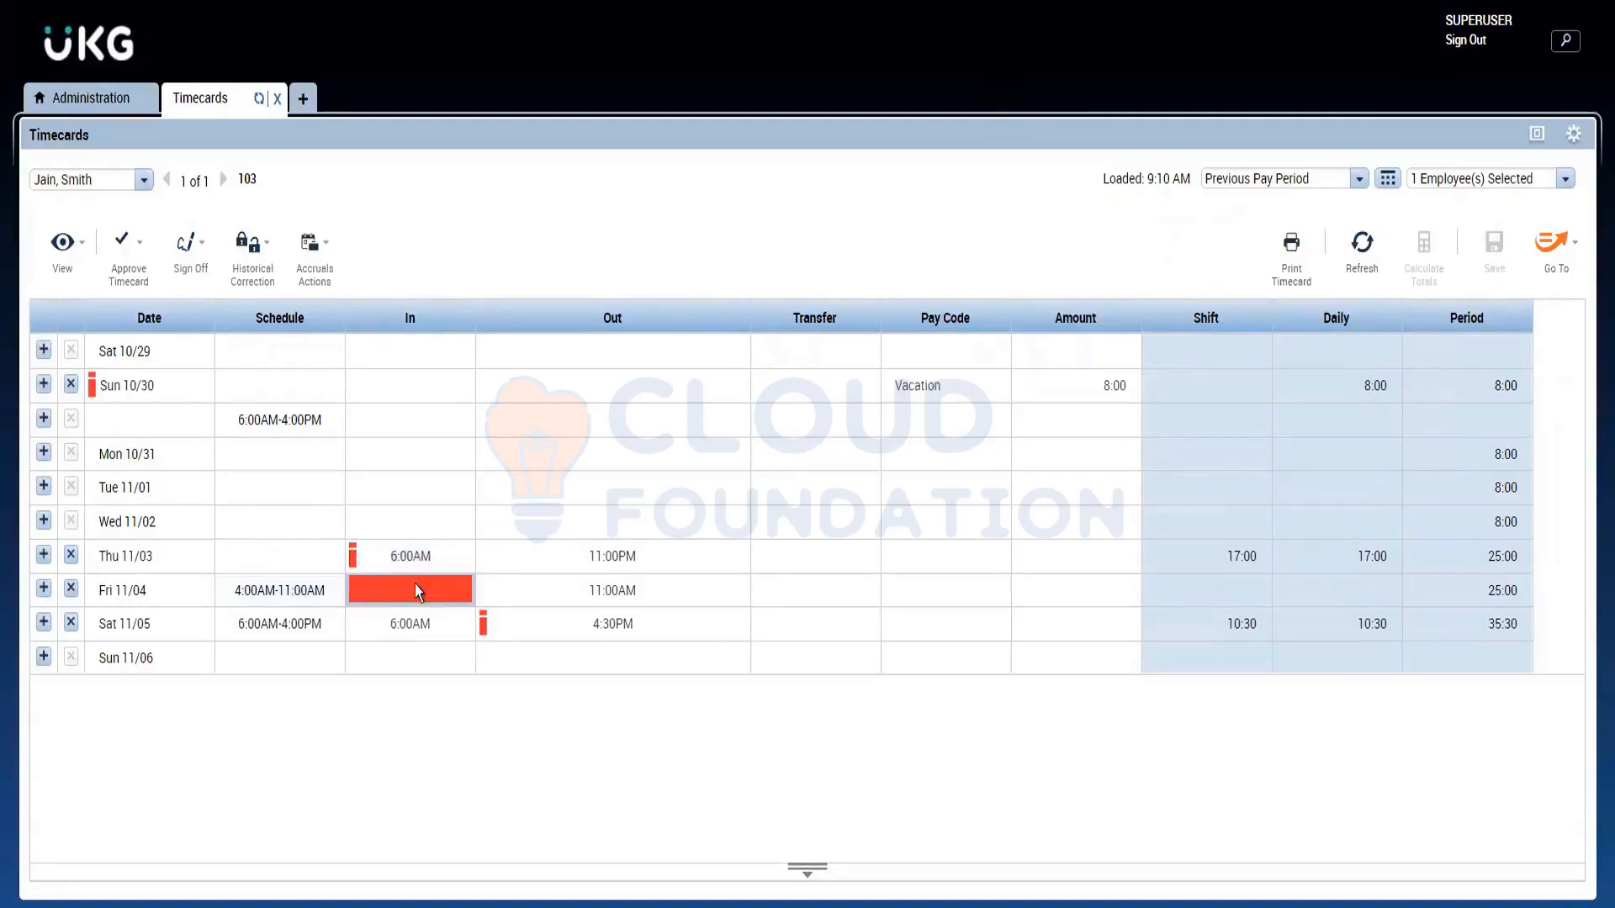
# Examine the exception on the Fri 11/04 In punch and compare it with the Sign-Off Restrictions setup
pyautogui.moveTo(416, 588)
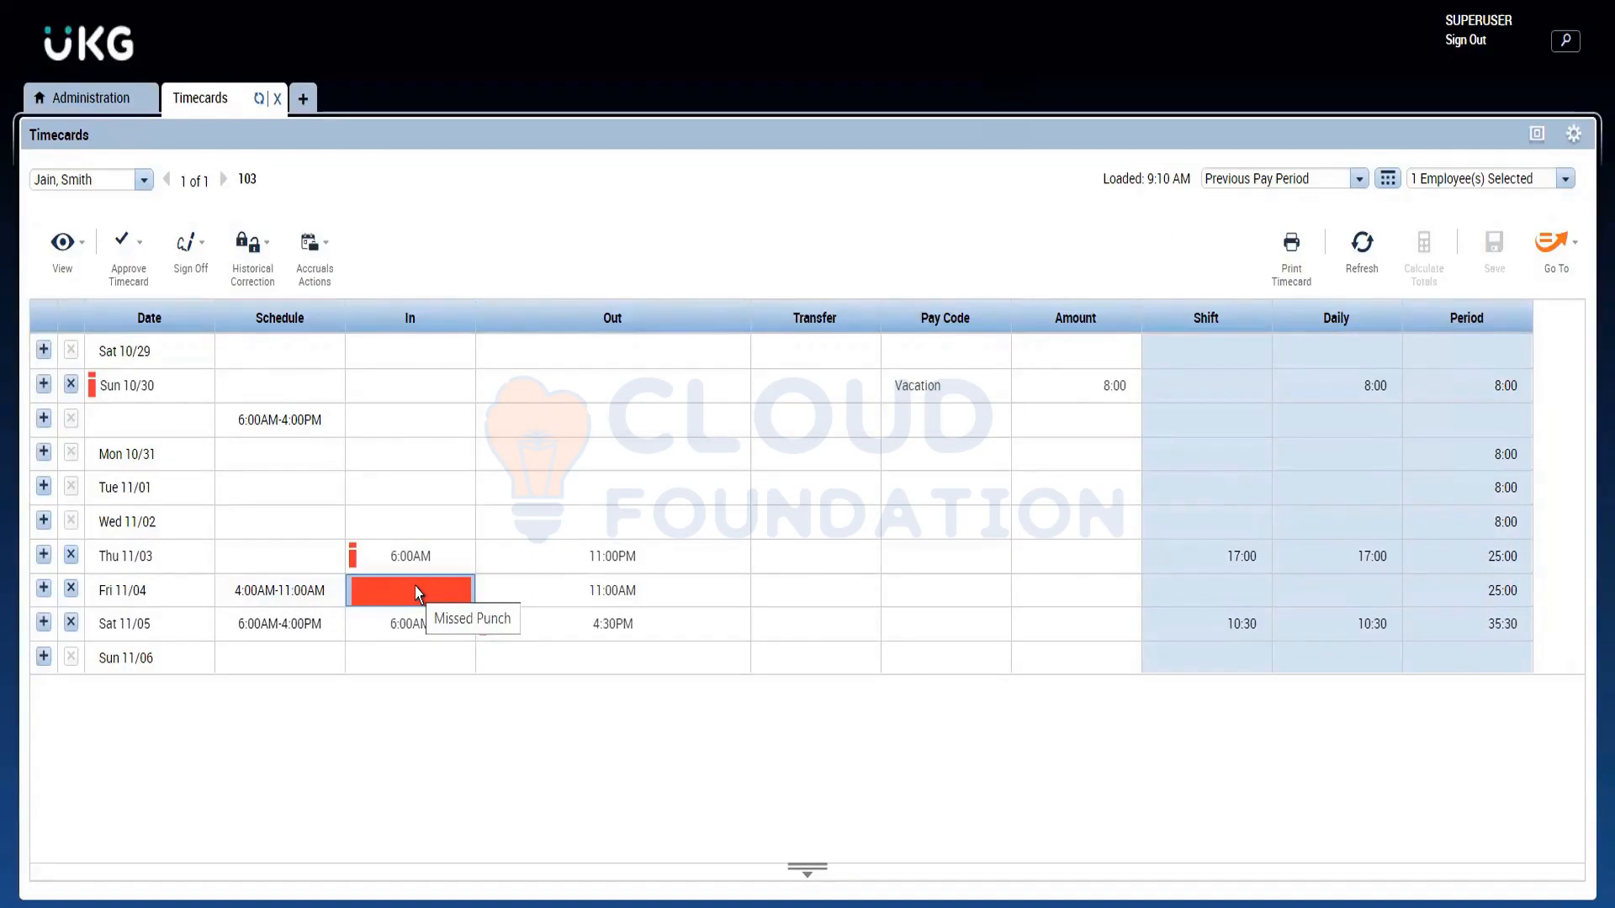
pyautogui.hotkey('alt', 'Tab')
pyautogui.hotkey('alt', 'Tab')
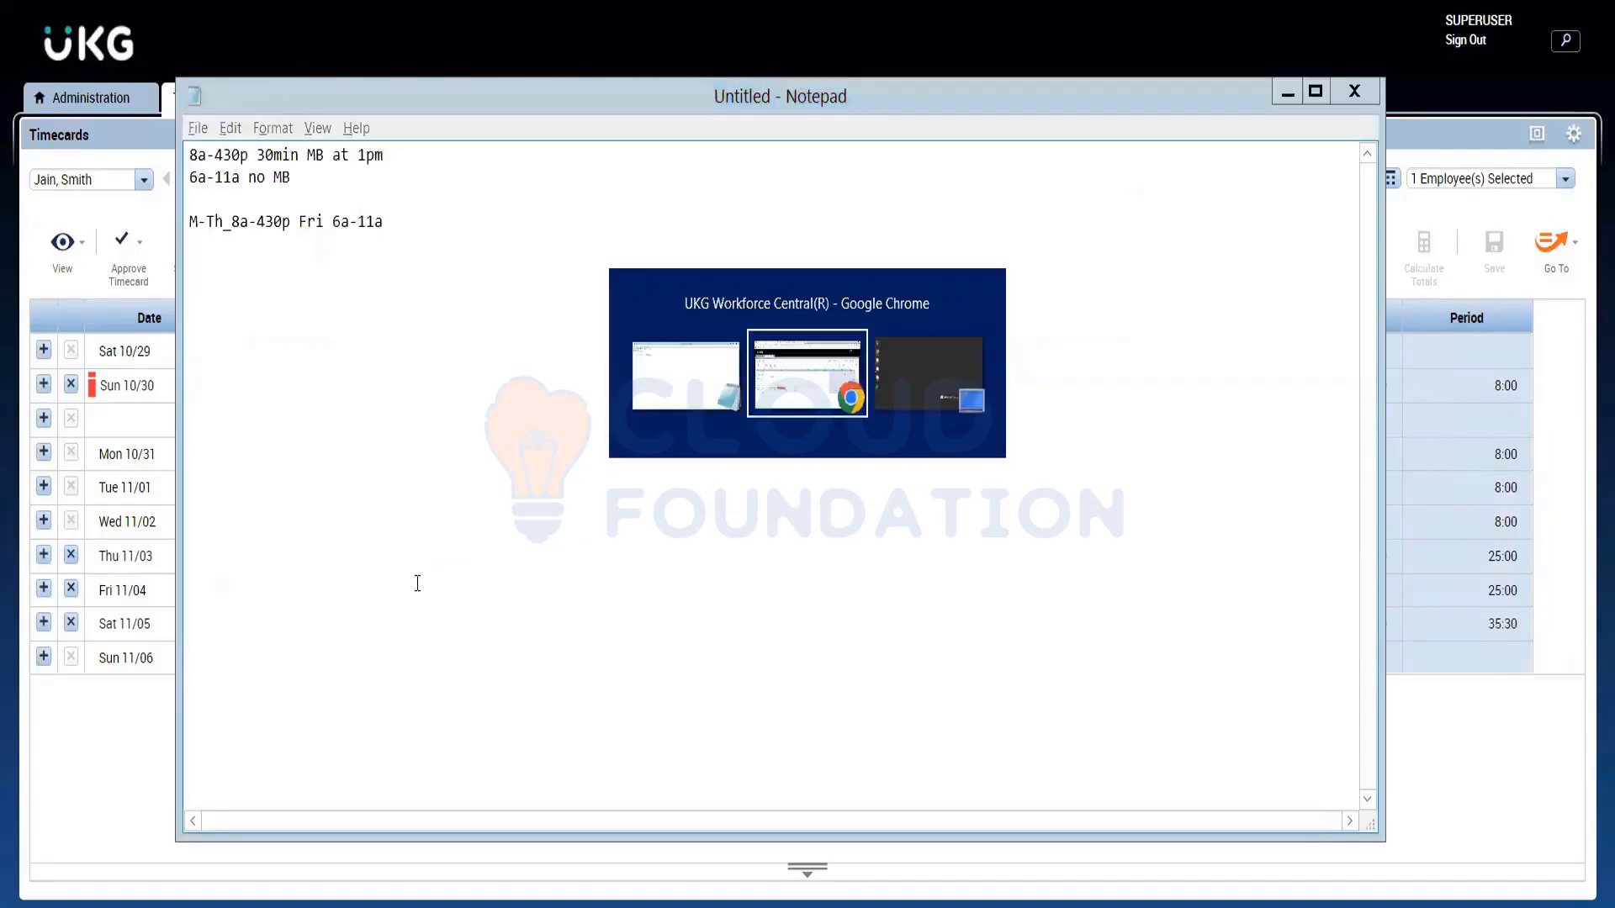
pyautogui.click(101, 101)
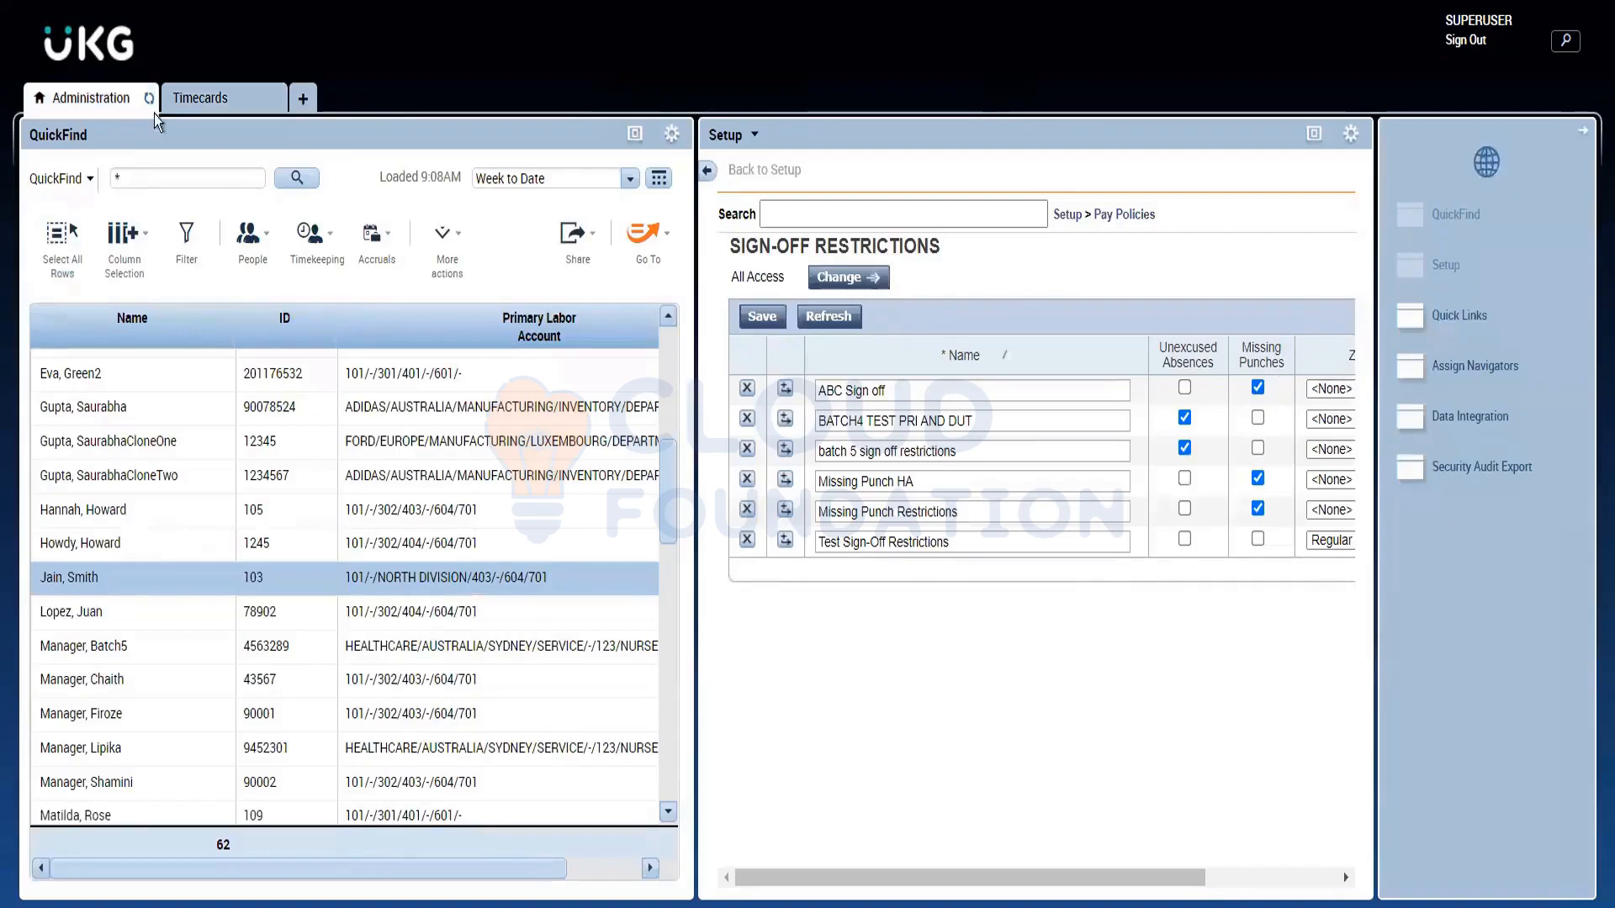
pyautogui.click(201, 108)
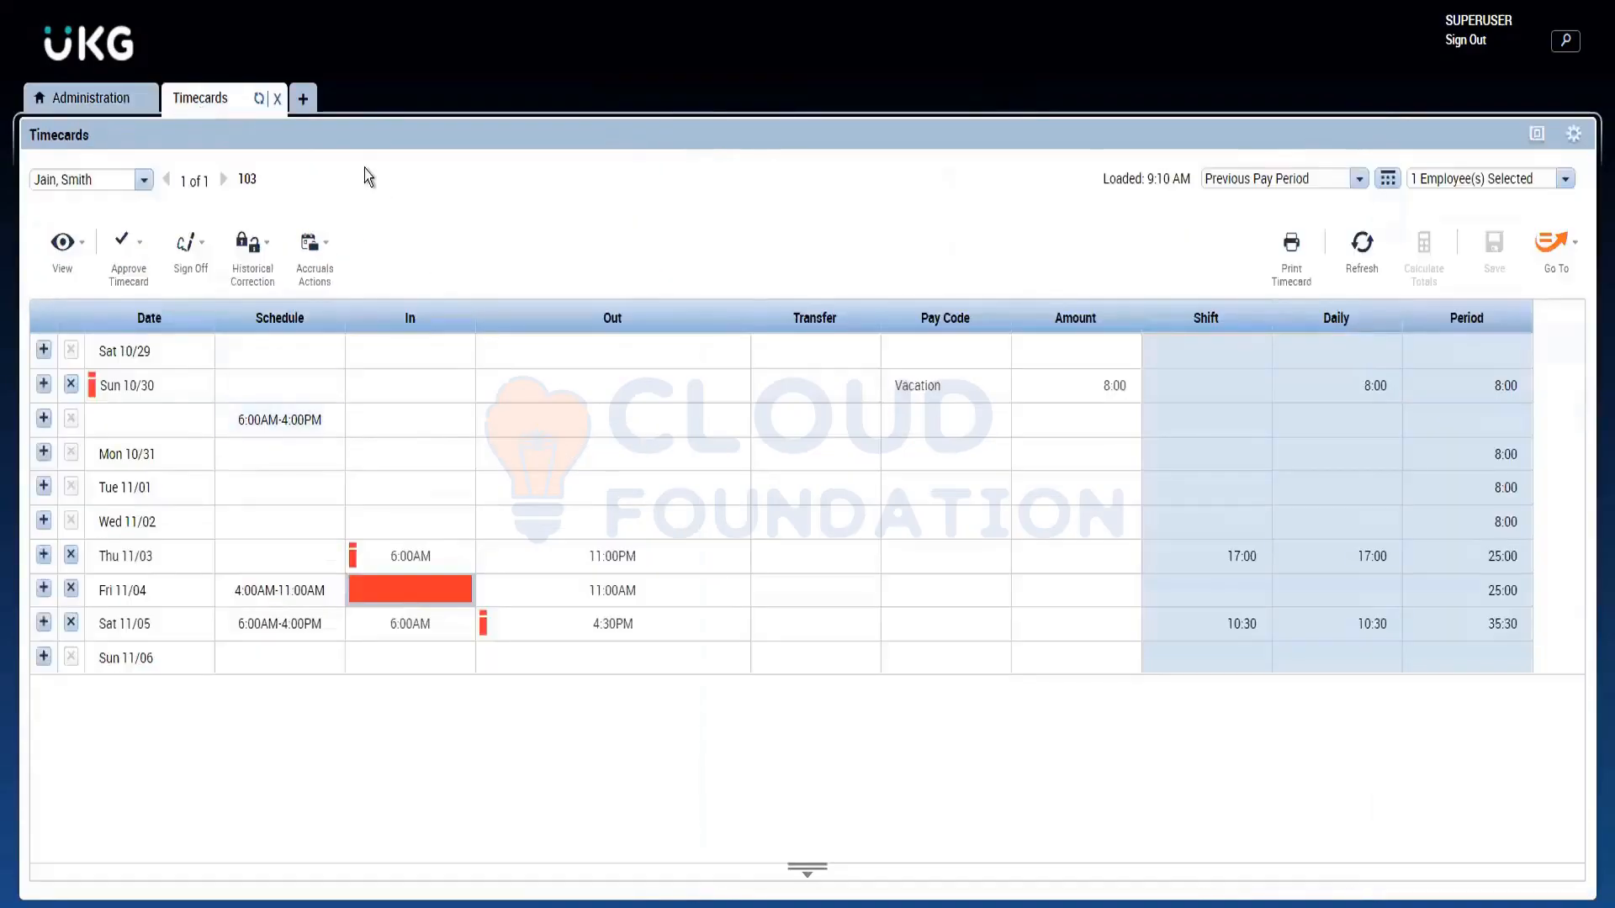
# Sign off the employee's timecard for the previous pay period and remove that sign-off
pyautogui.click(187, 256)
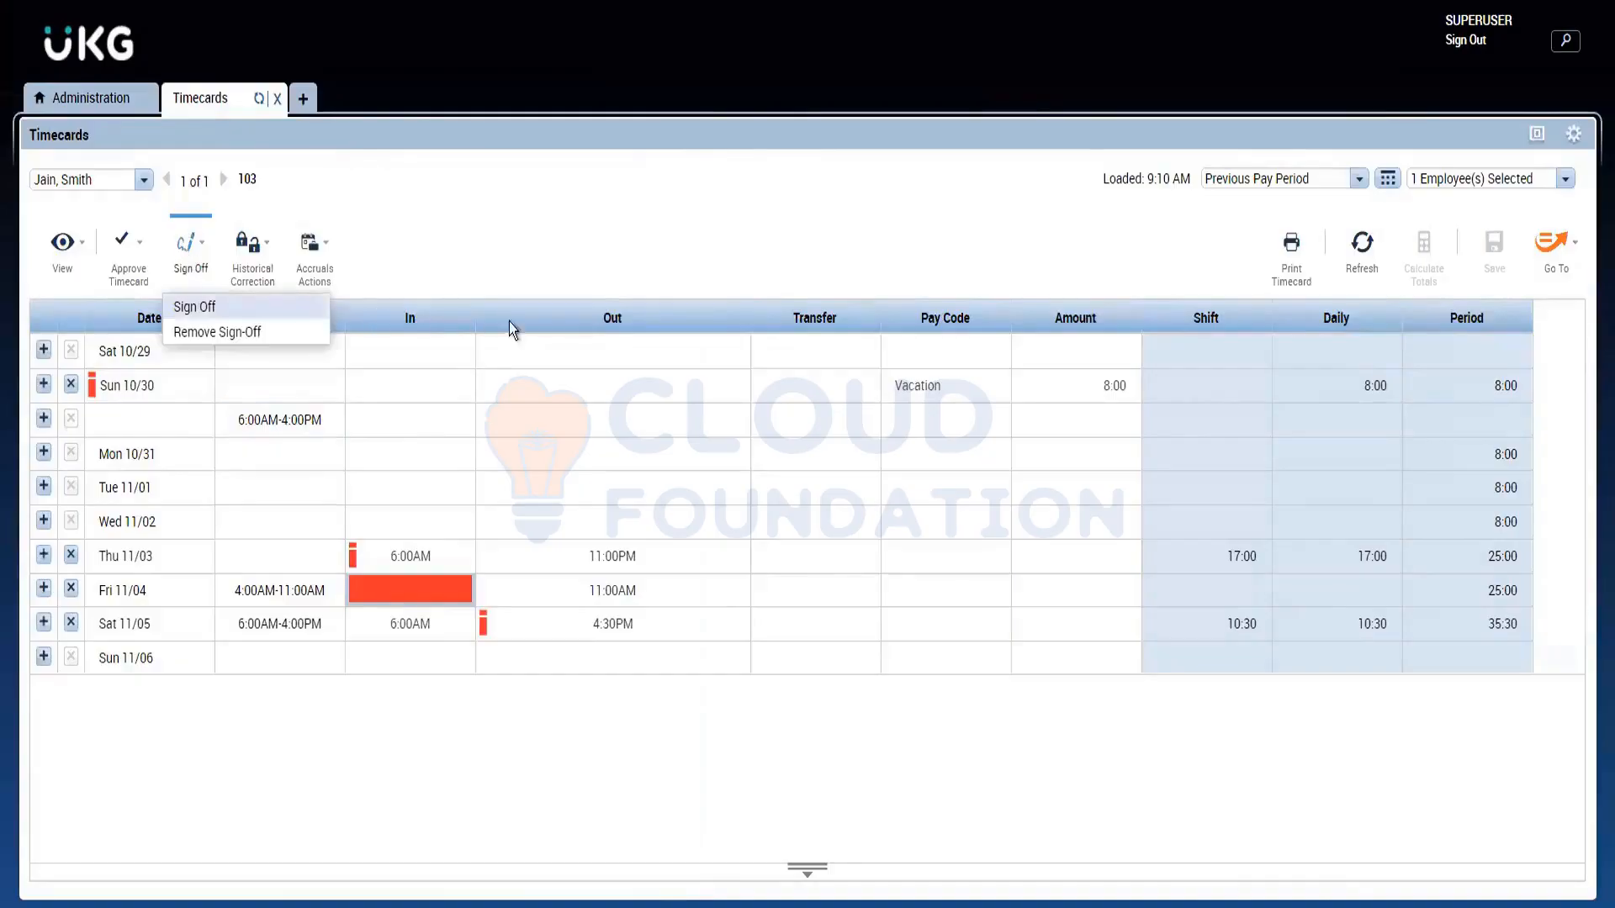
pyautogui.click(214, 313)
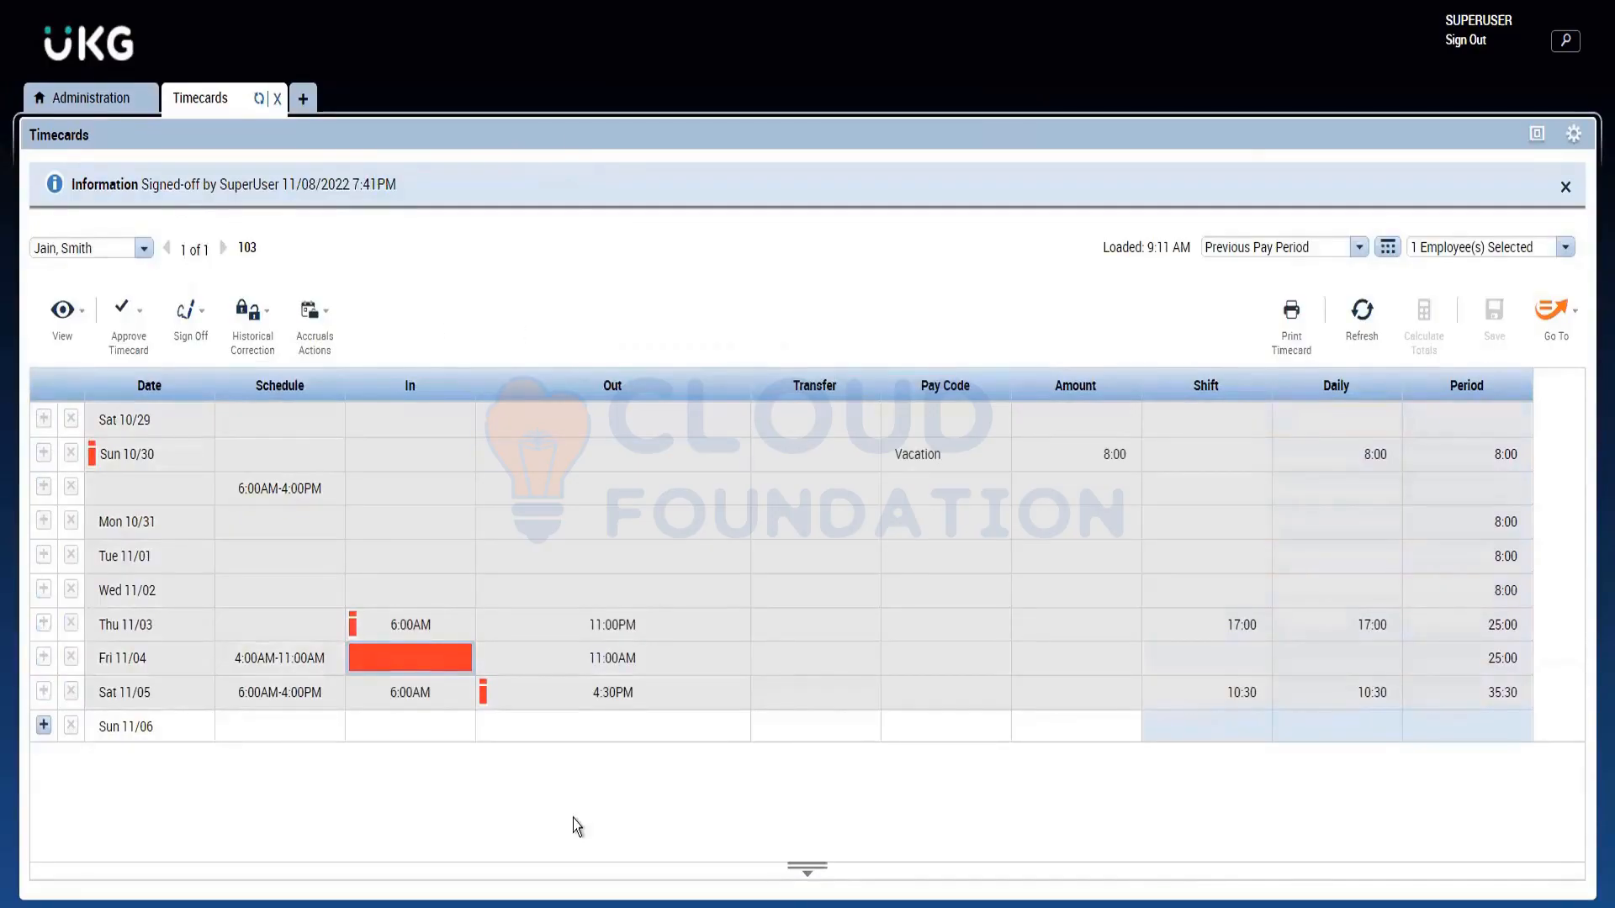
pyautogui.click(193, 301)
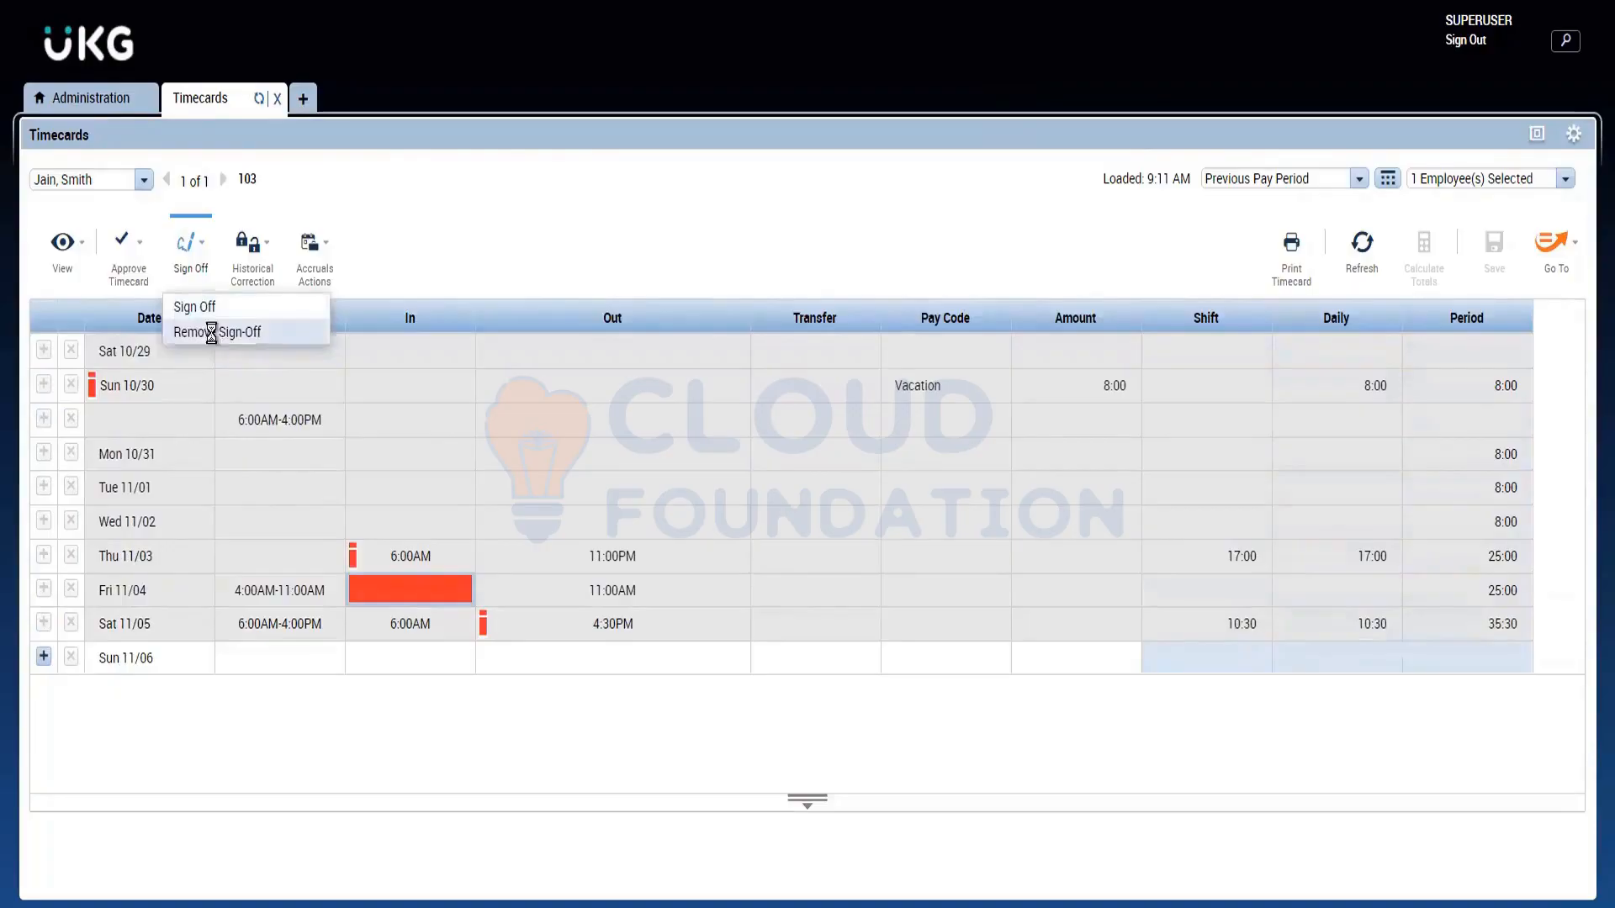
pyautogui.click(217, 332)
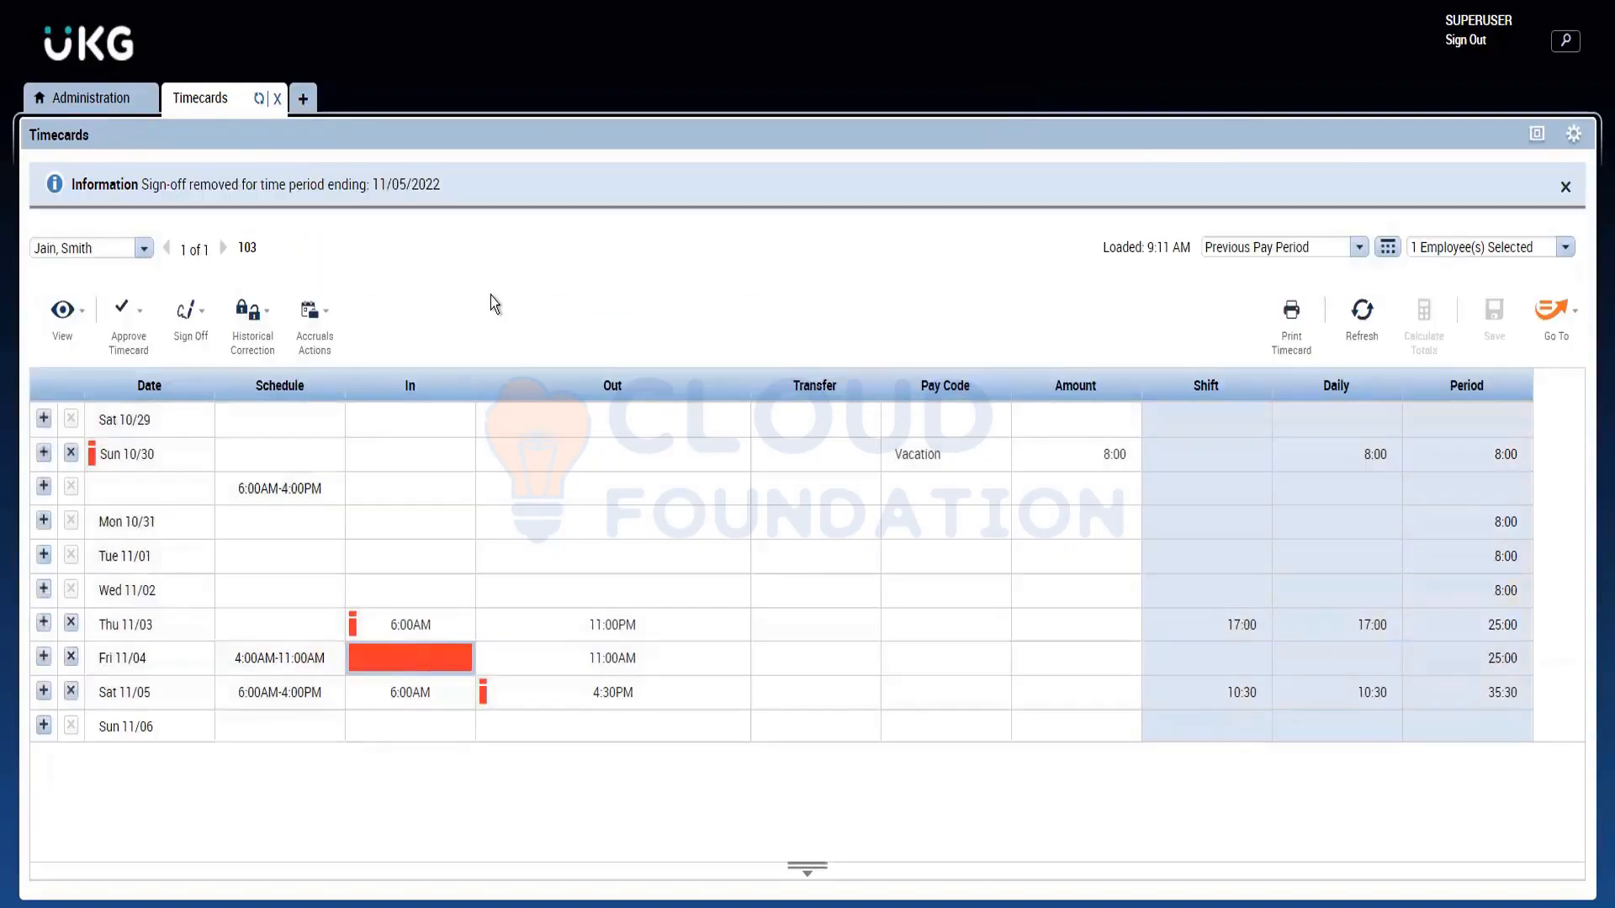
pyautogui.click(415, 430)
# Add a sign-off restriction named "Aus FT" with Missing Punches enabled and save it
pyautogui.click(99, 101)
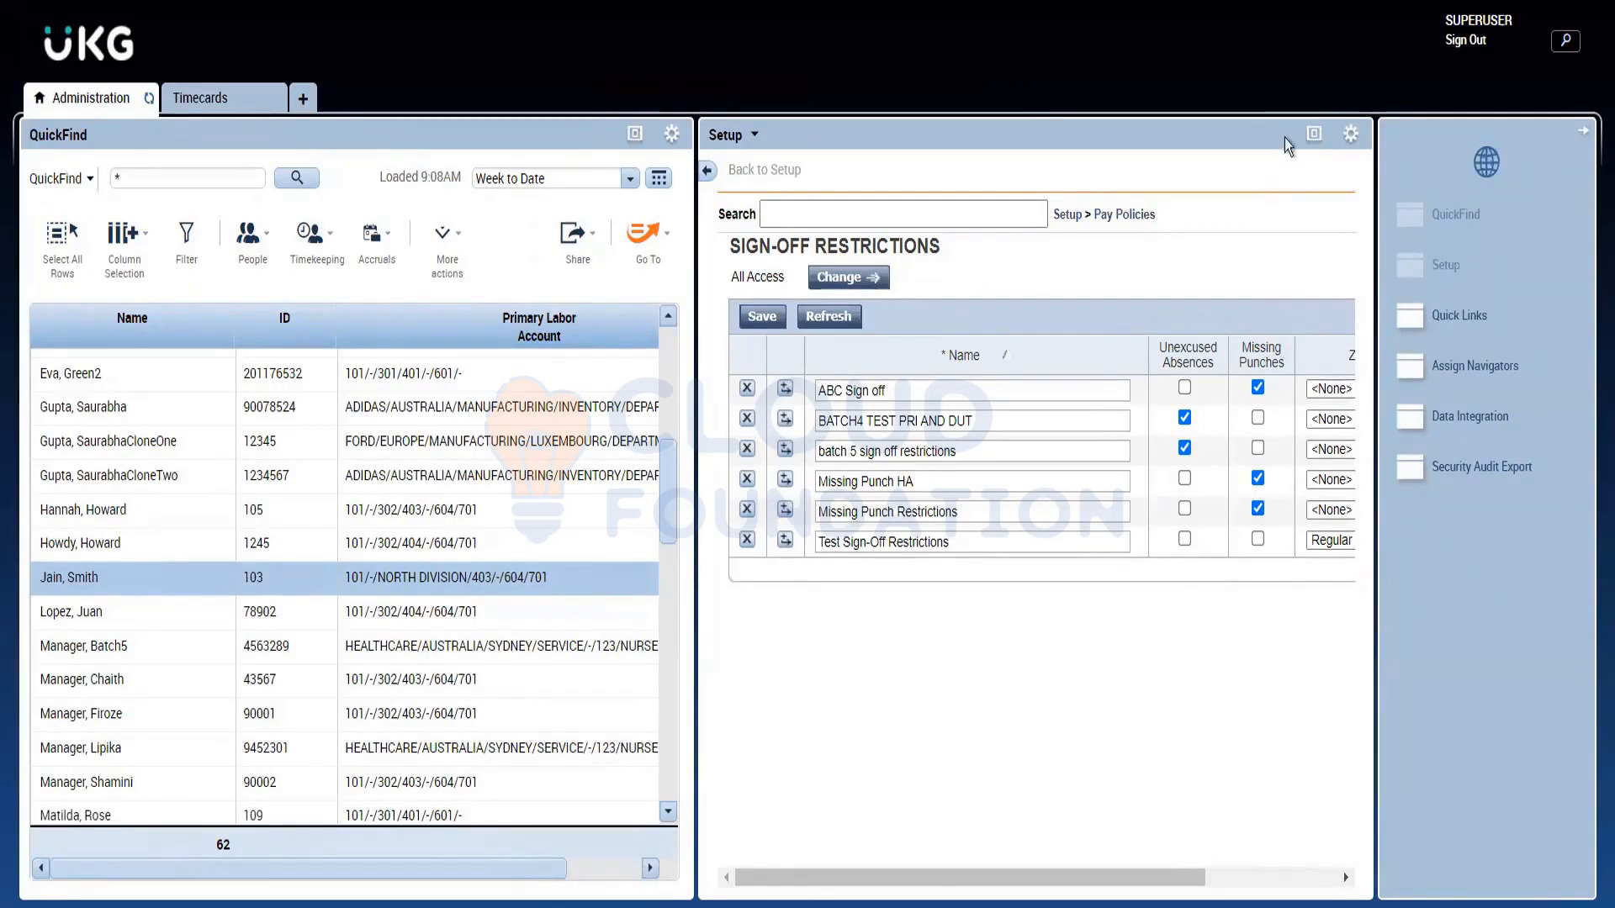
pyautogui.click(1313, 135)
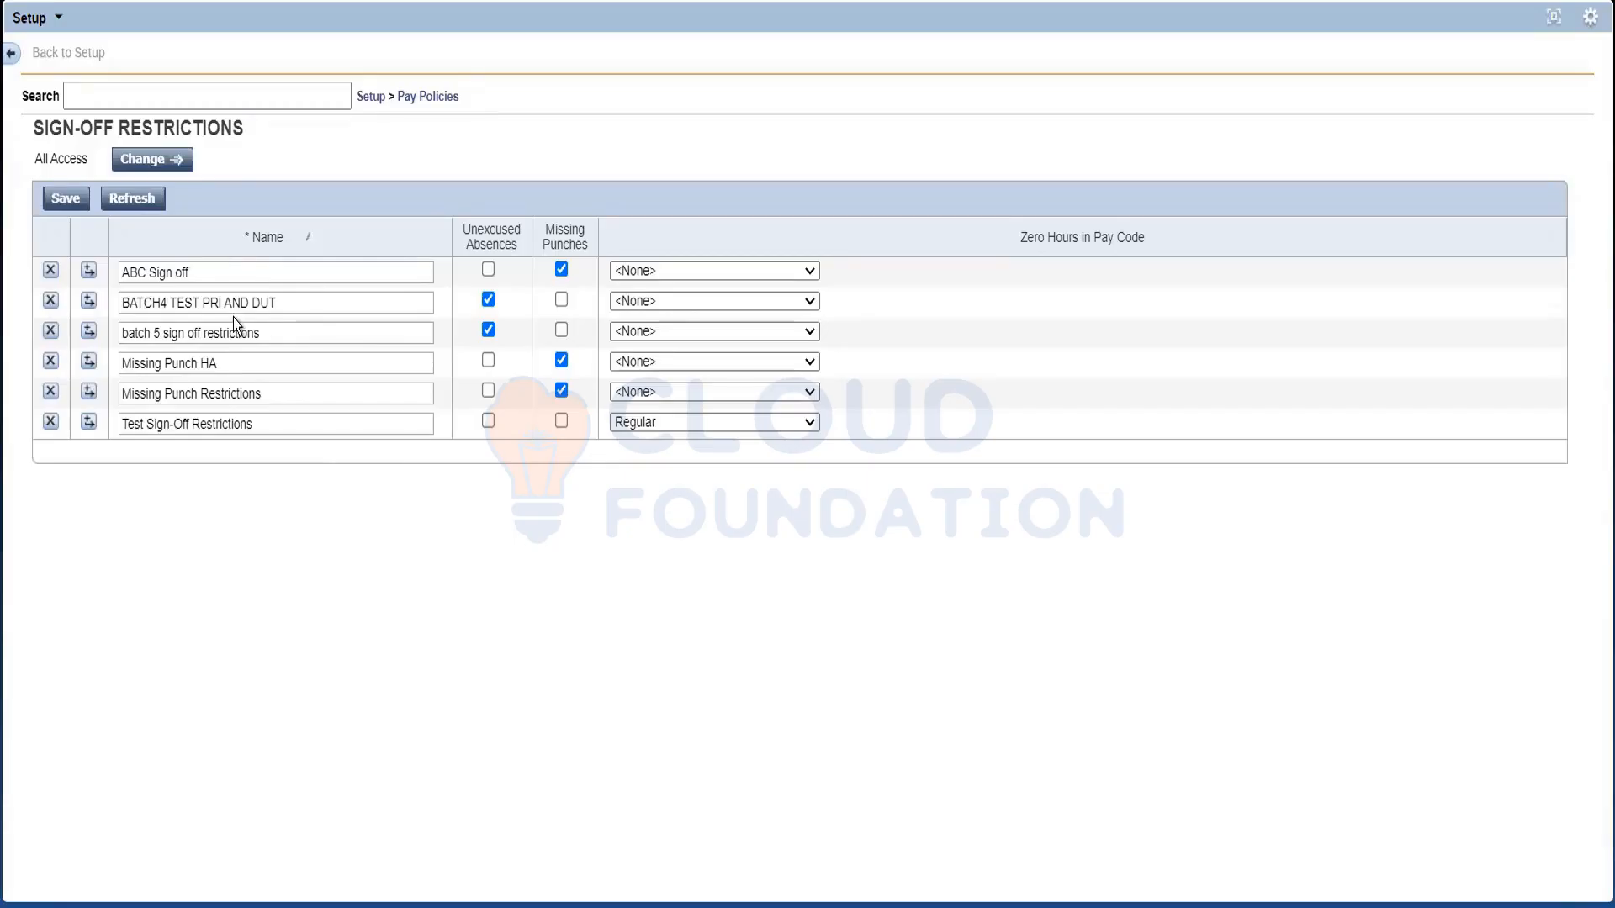
pyautogui.click(89, 424)
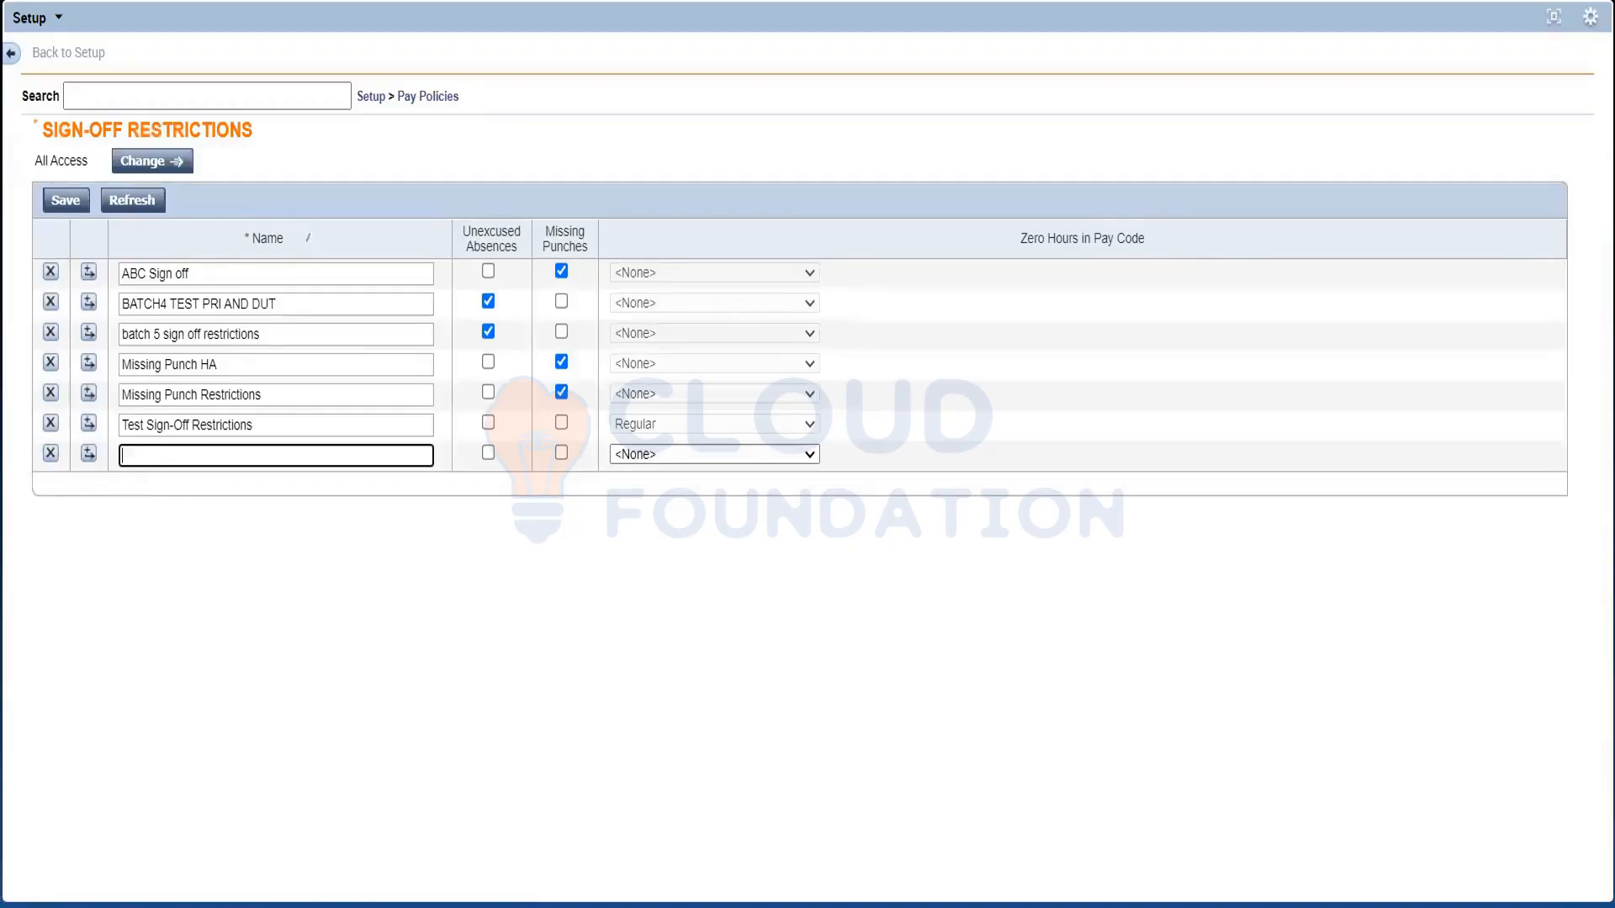
pyautogui.write('Aus FT')
pyautogui.hotkey('alt', 'Tab')
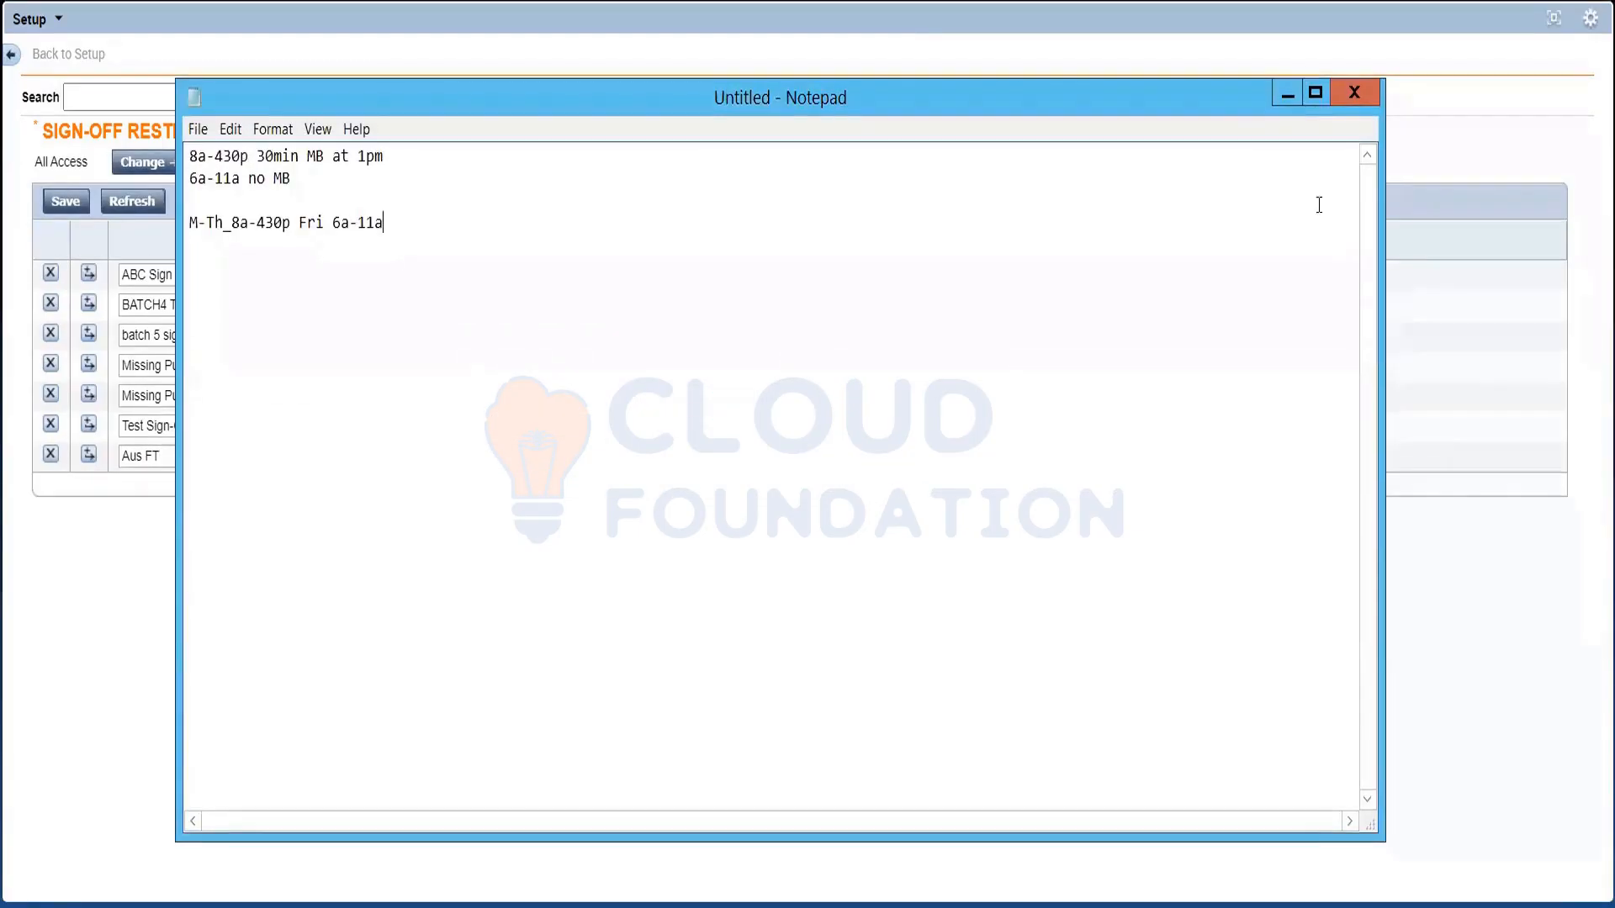
pyautogui.hotkey('alt', 'Tab')
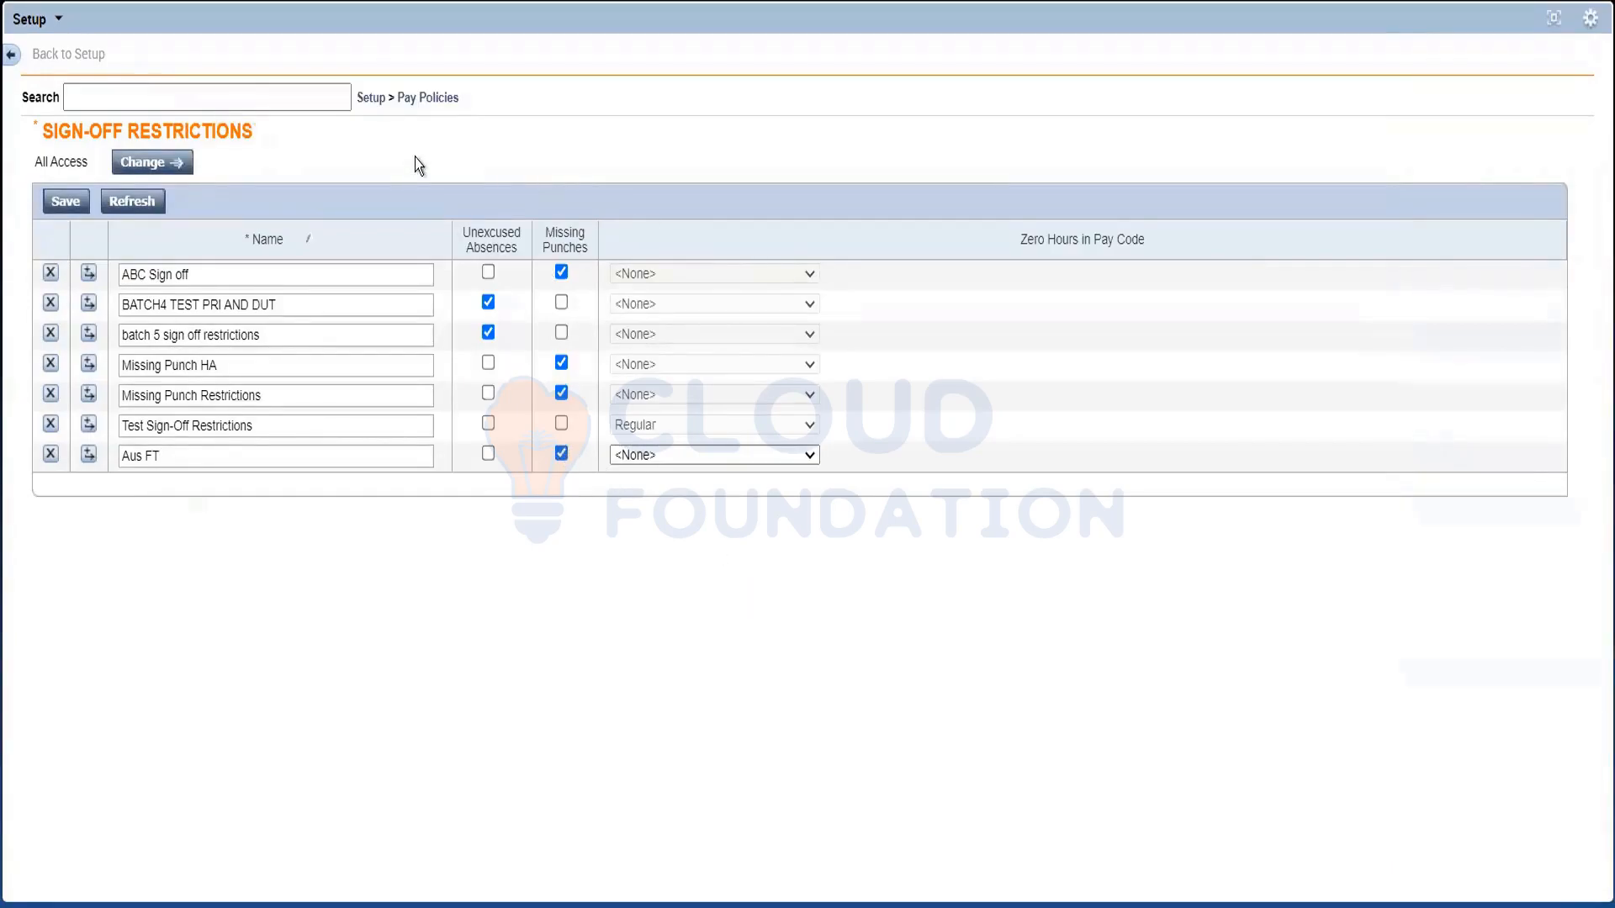
pyautogui.click(62, 202)
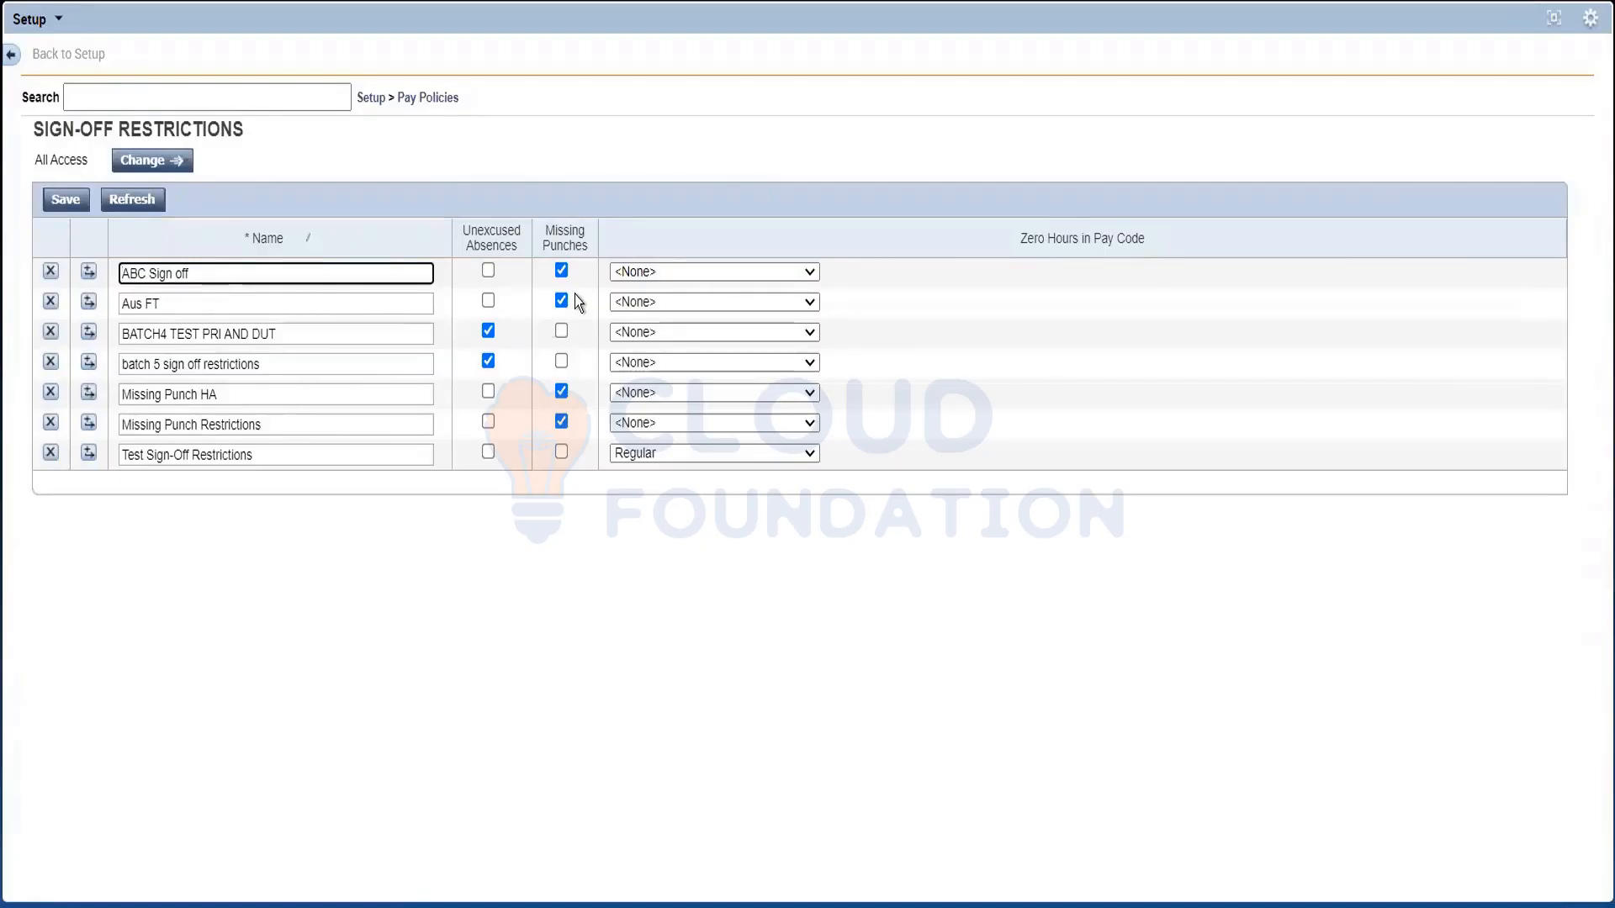
# Open a new Work Week Divide entry from the Pay Policies setup to view its fields
pyautogui.click(434, 149)
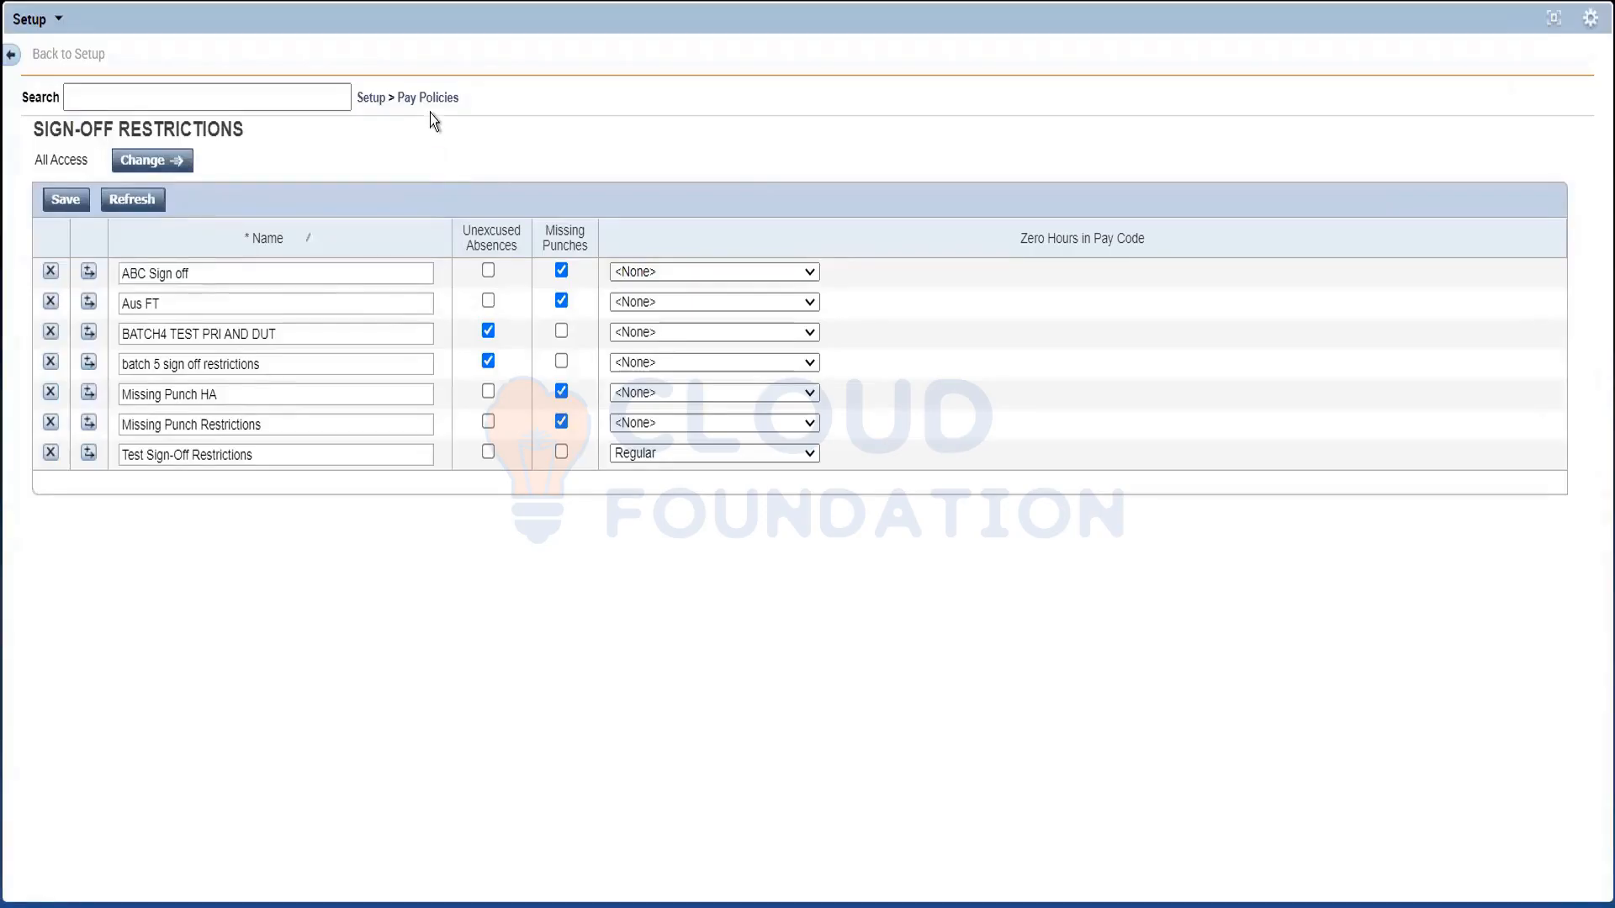
pyautogui.click(433, 99)
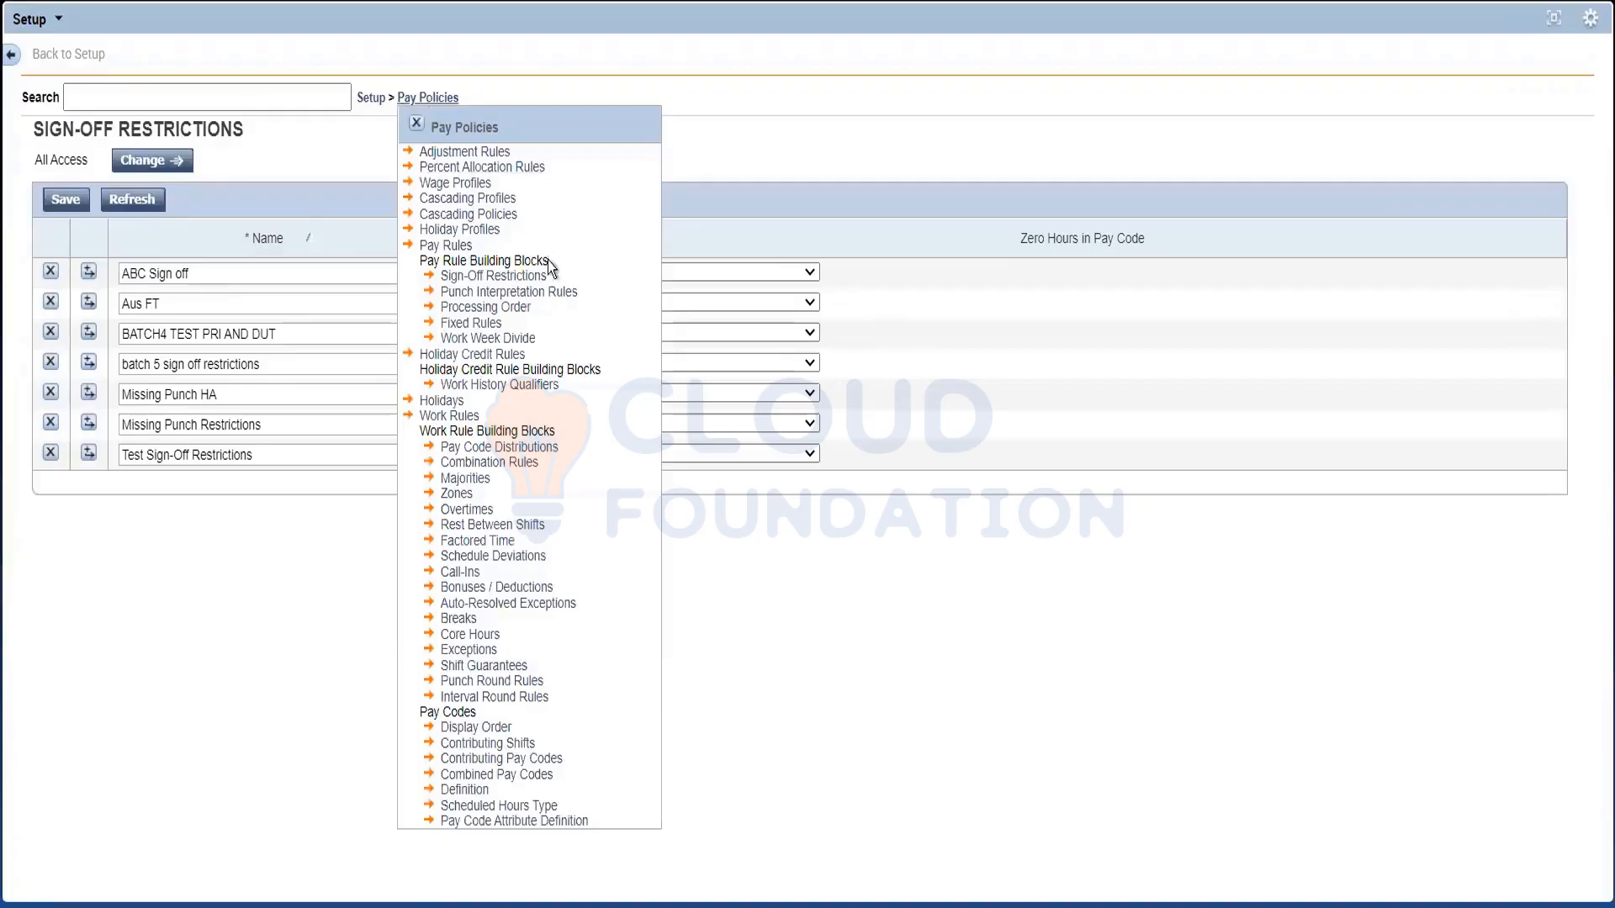
pyautogui.click(523, 340)
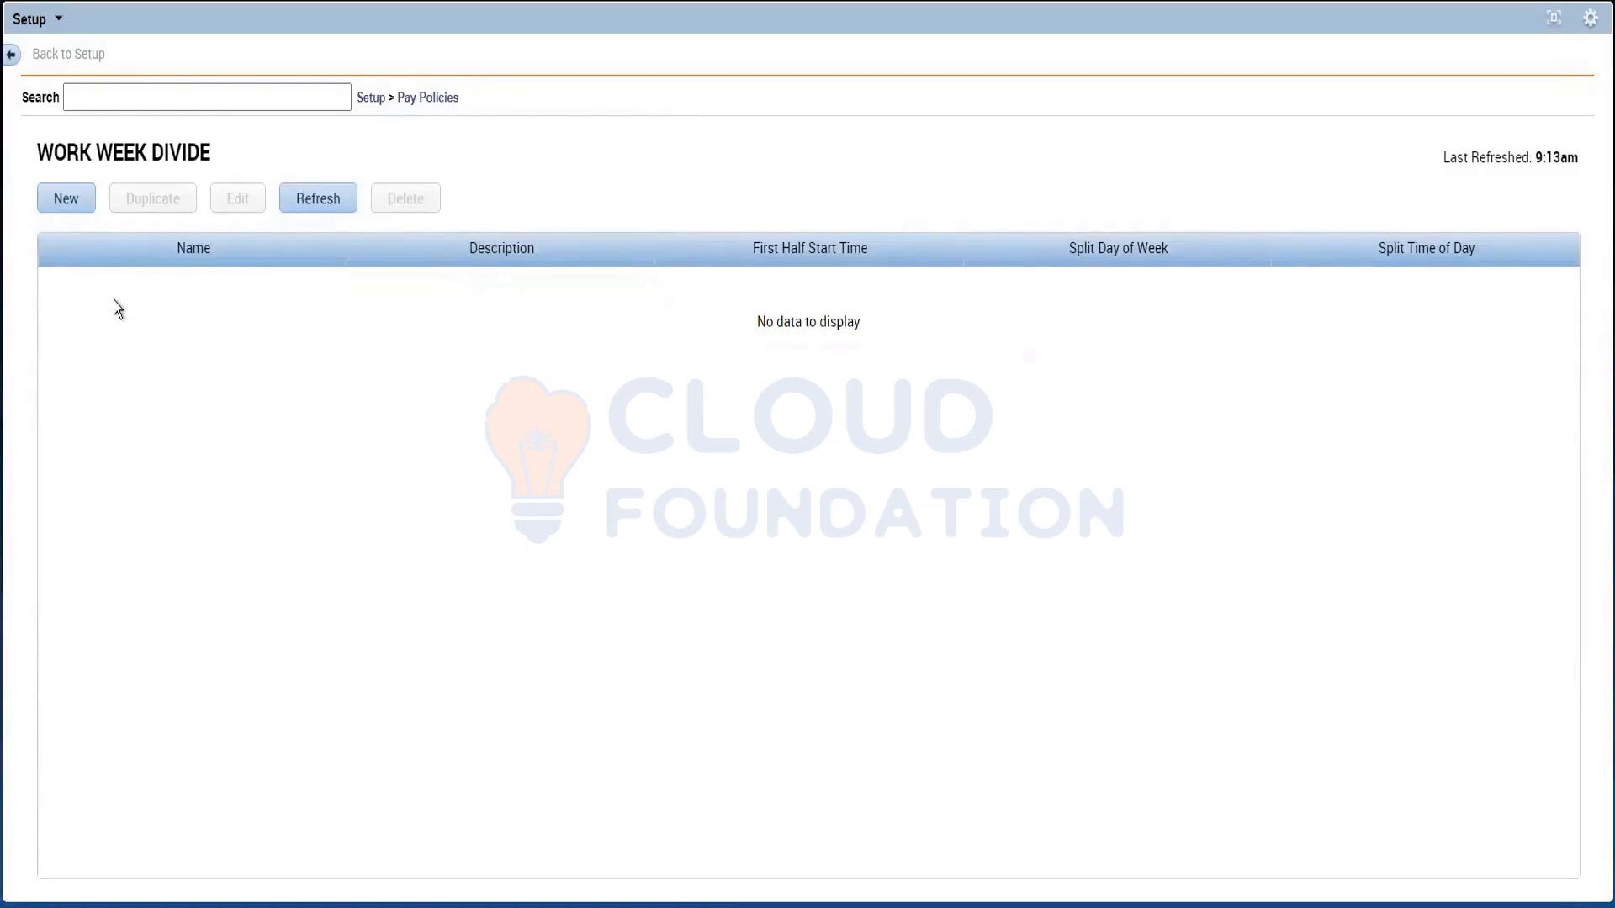
pyautogui.click(59, 200)
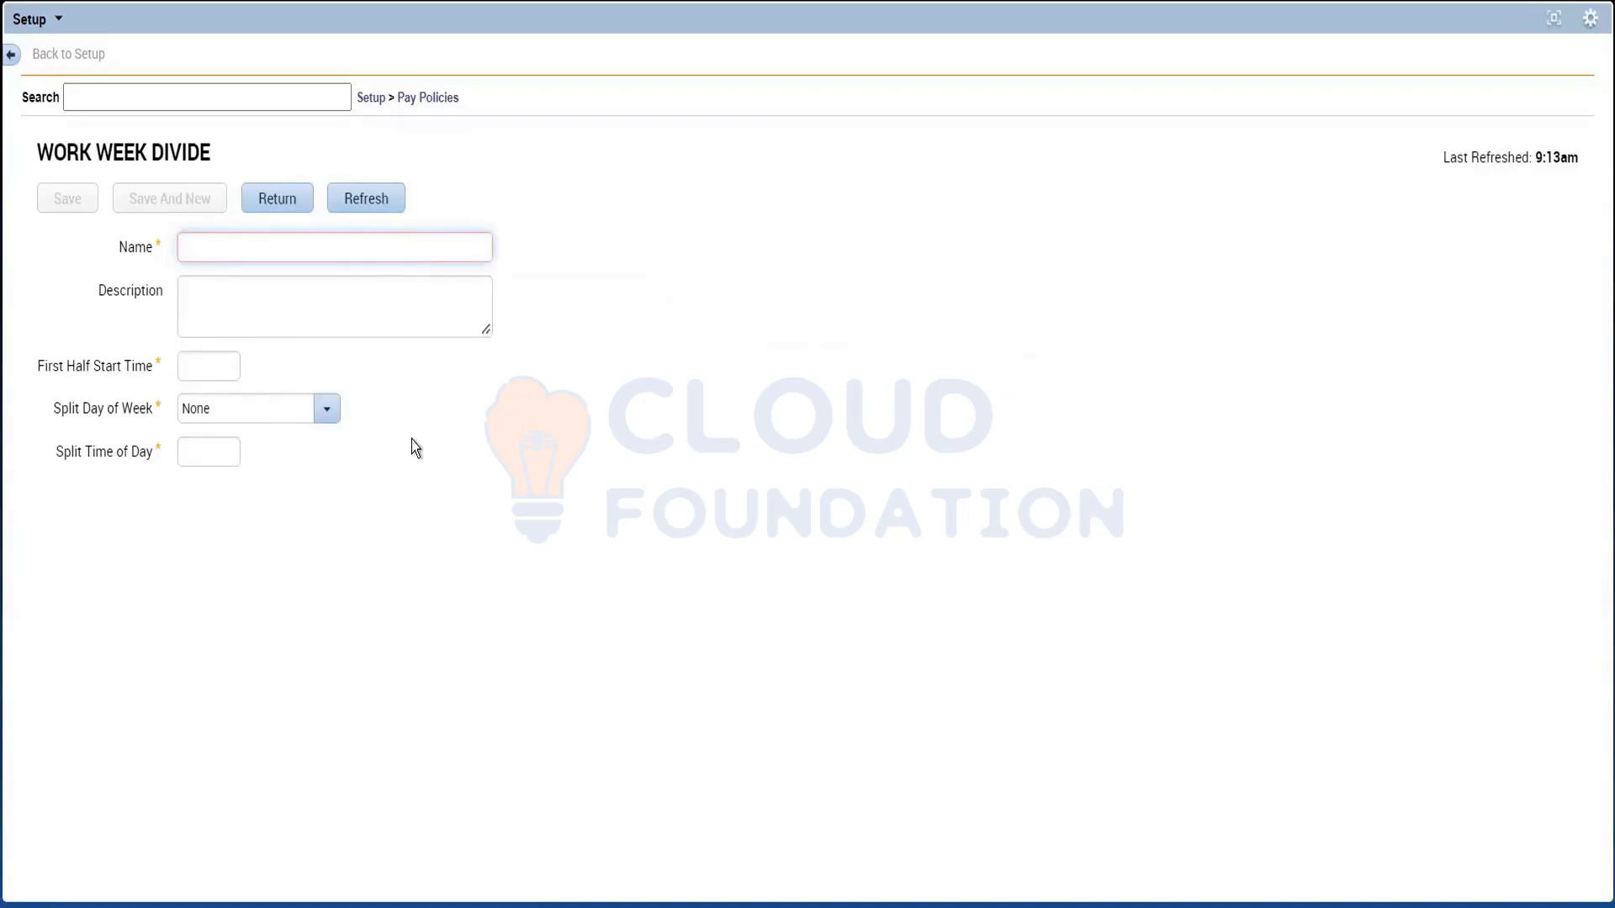
# Leave the full view of the setup and sign off the employee's timecard for the previous pay period
pyautogui.click(1557, 25)
pyautogui.click(1555, 21)
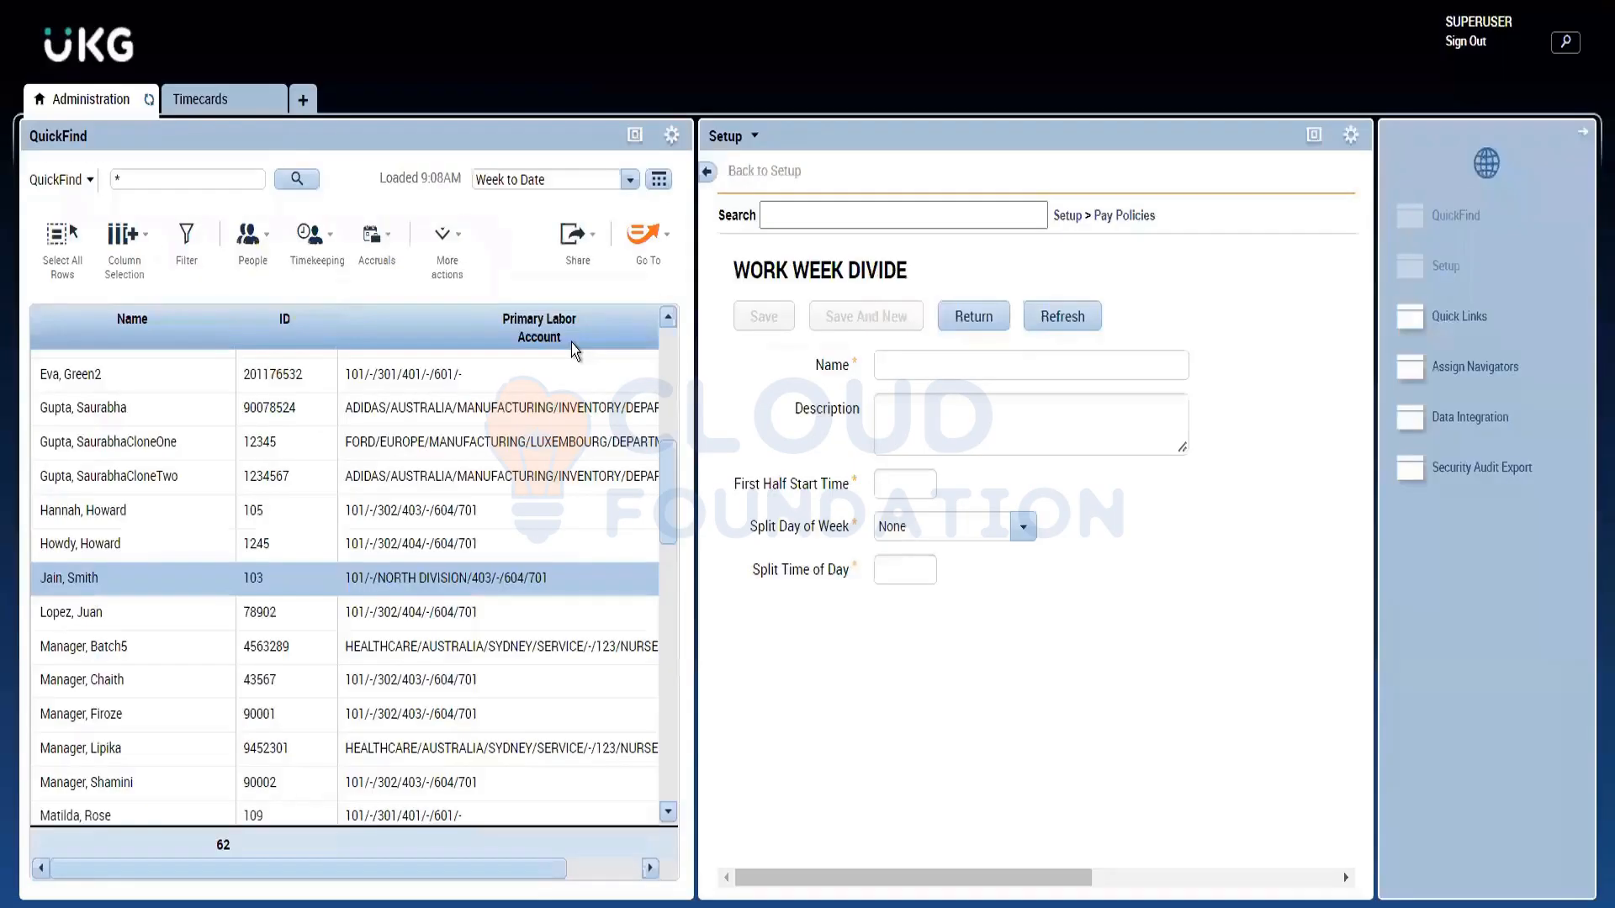
pyautogui.click(198, 99)
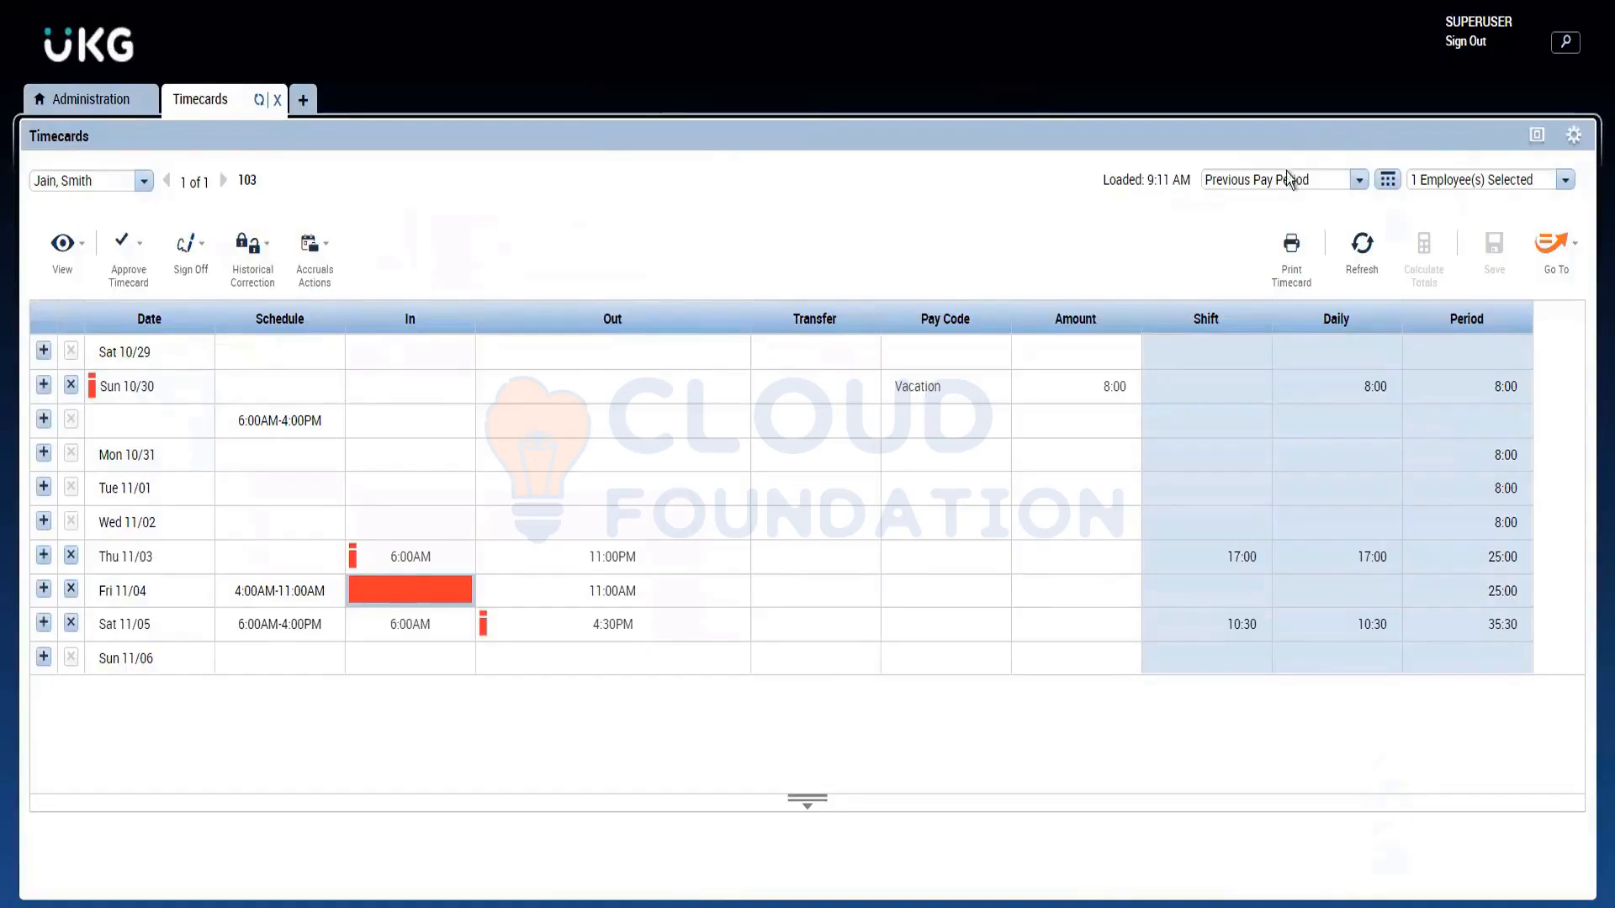
pyautogui.click(202, 268)
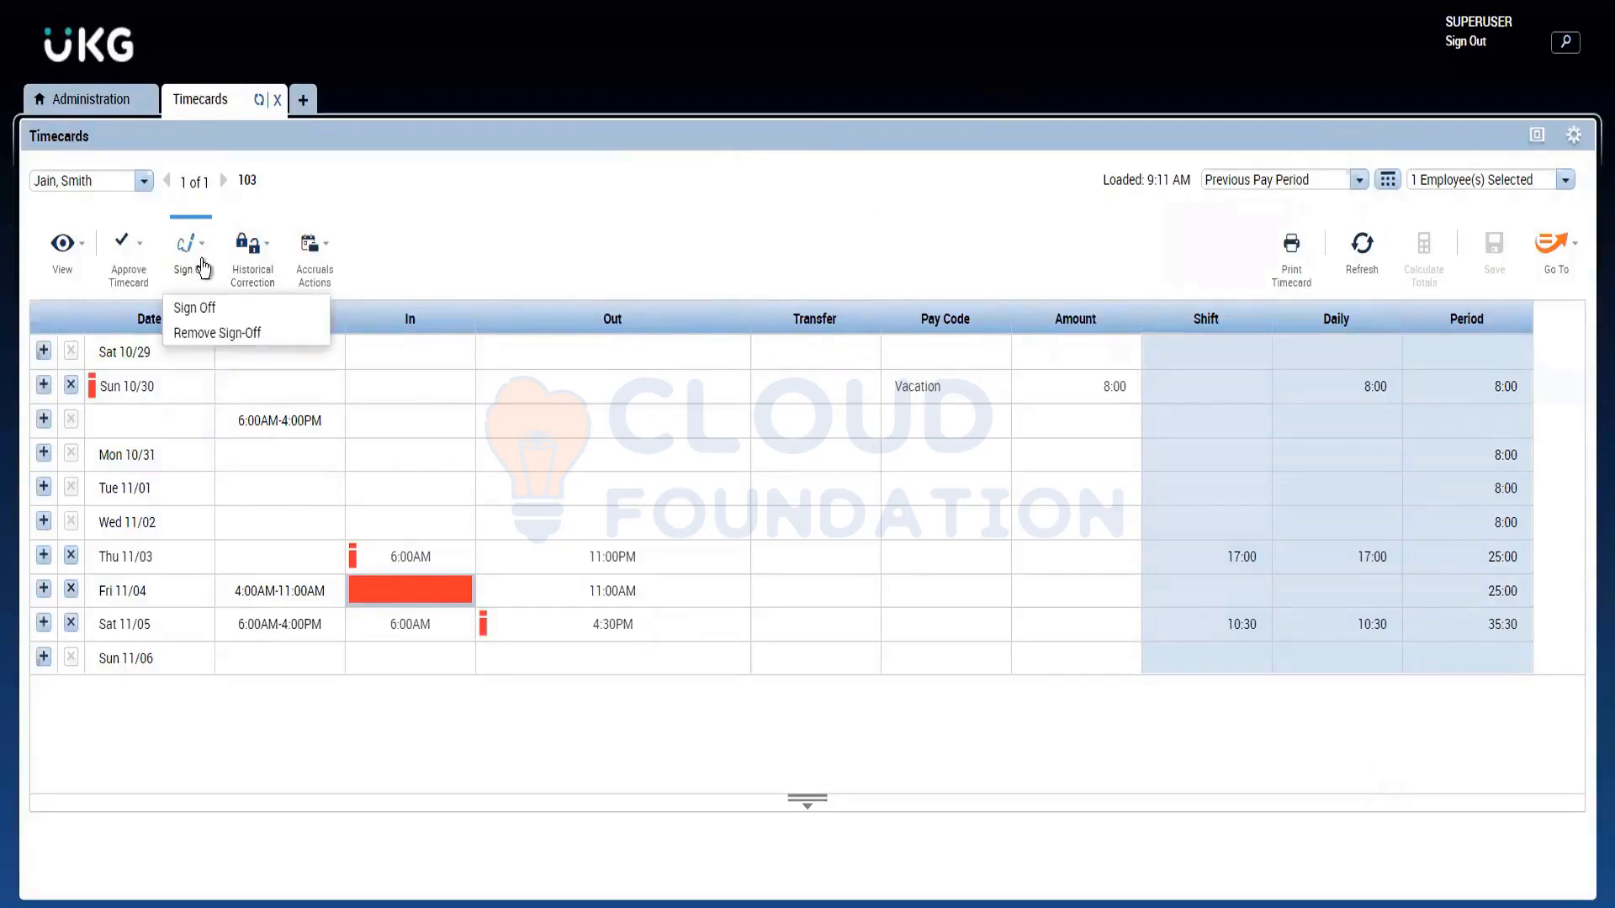
pyautogui.click(204, 312)
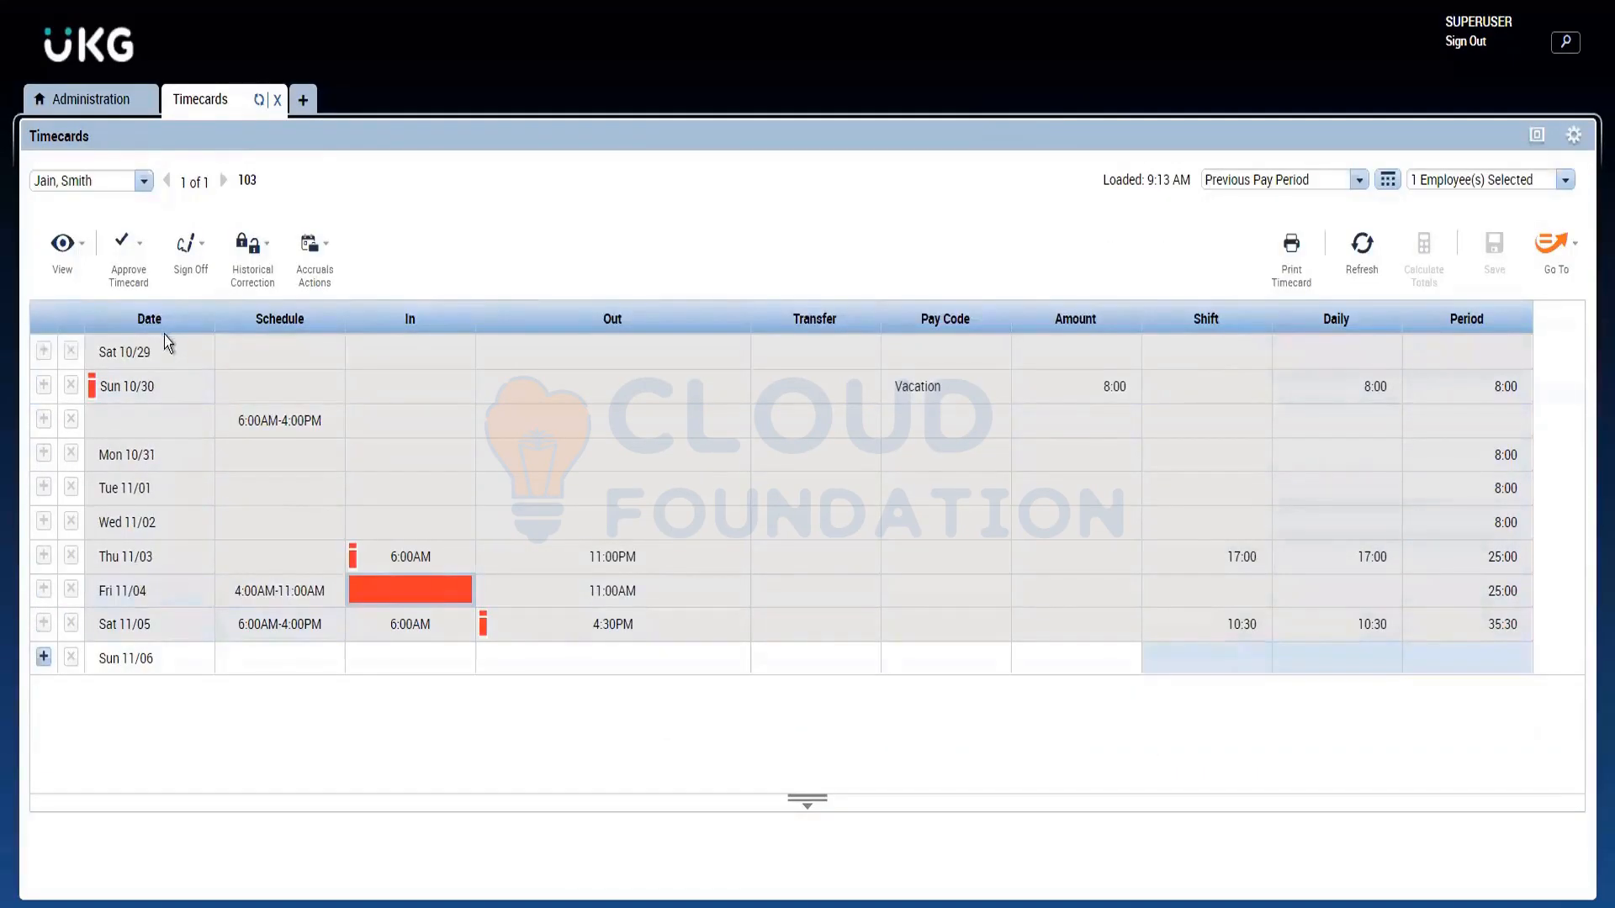
# Inspect the signed-off Sun 10/30 entry and display the timecard for the Current Pay Period
pyautogui.click(145, 386)
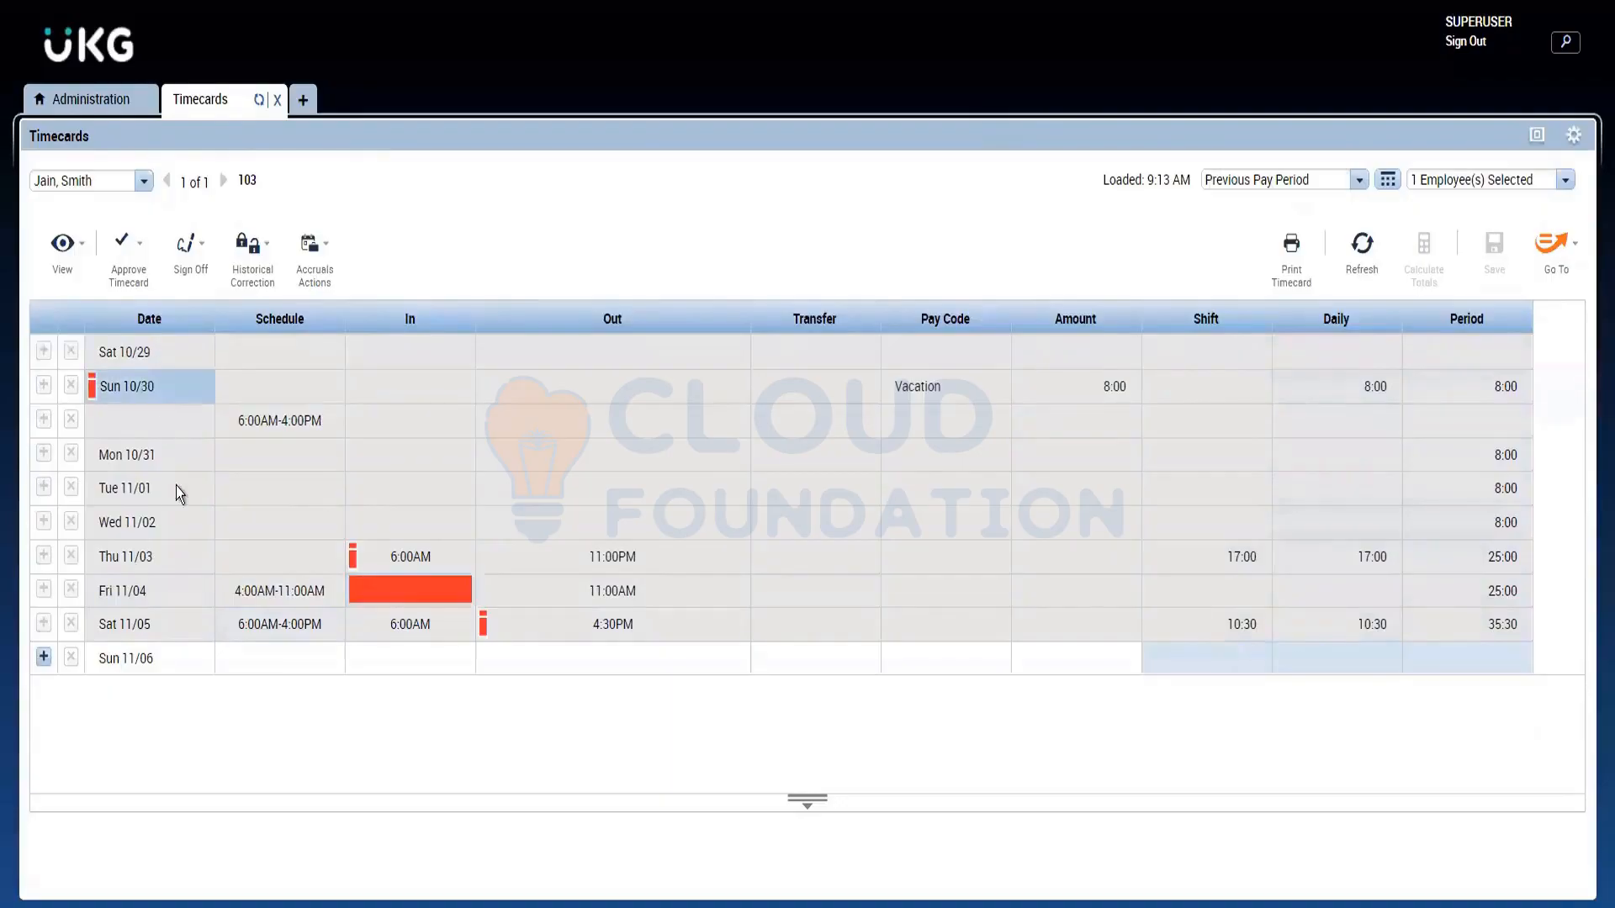
pyautogui.click(1359, 179)
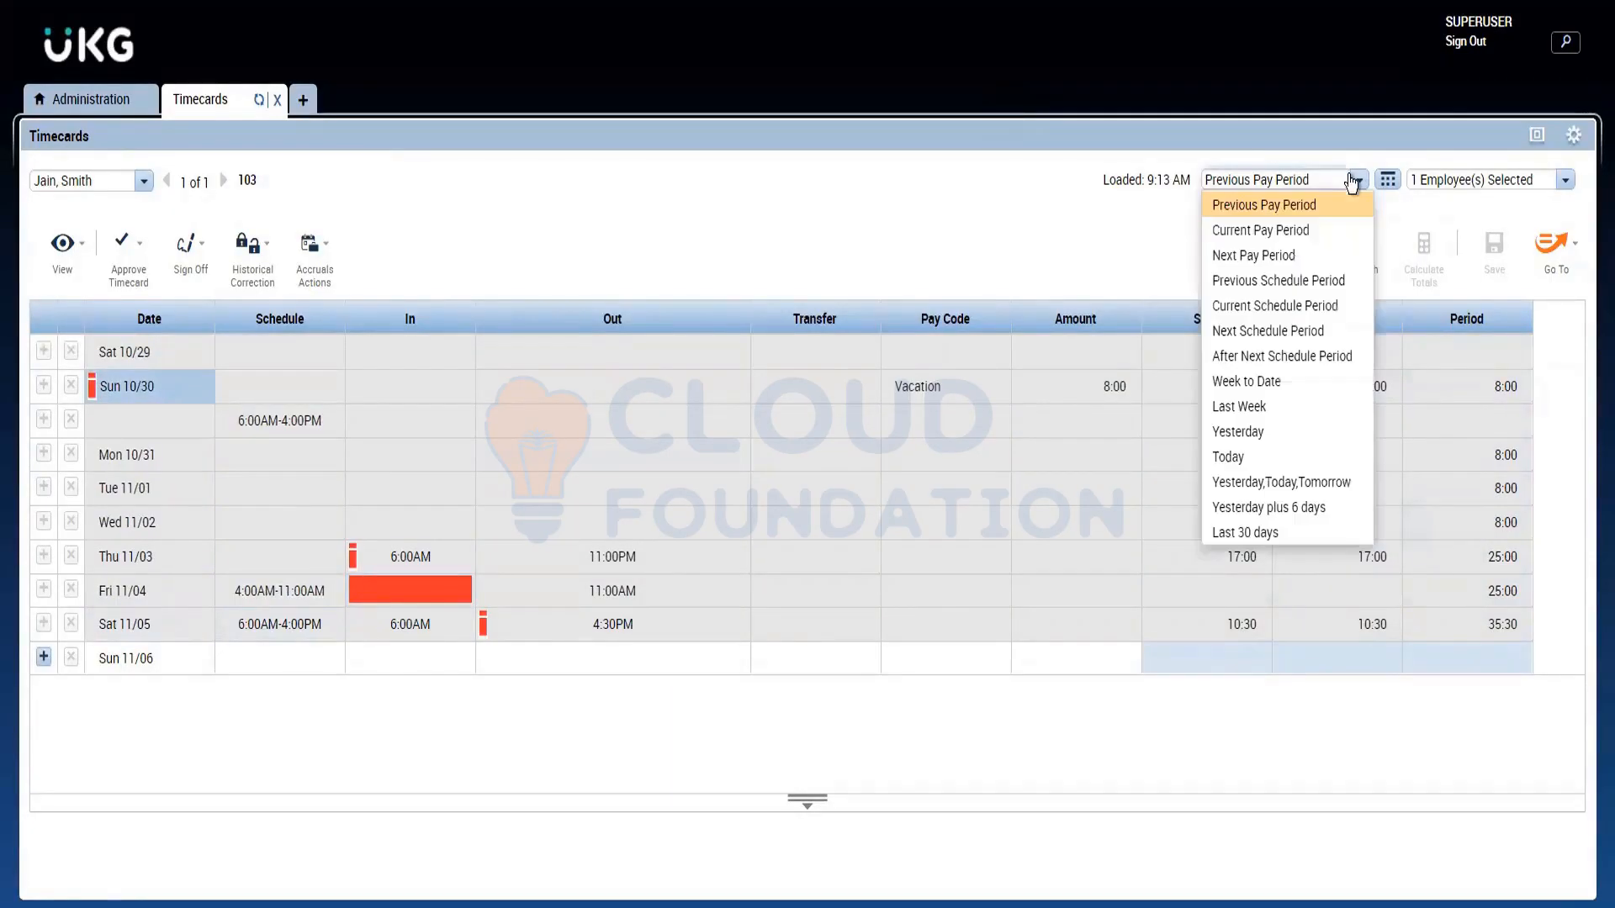
pyautogui.click(1237, 236)
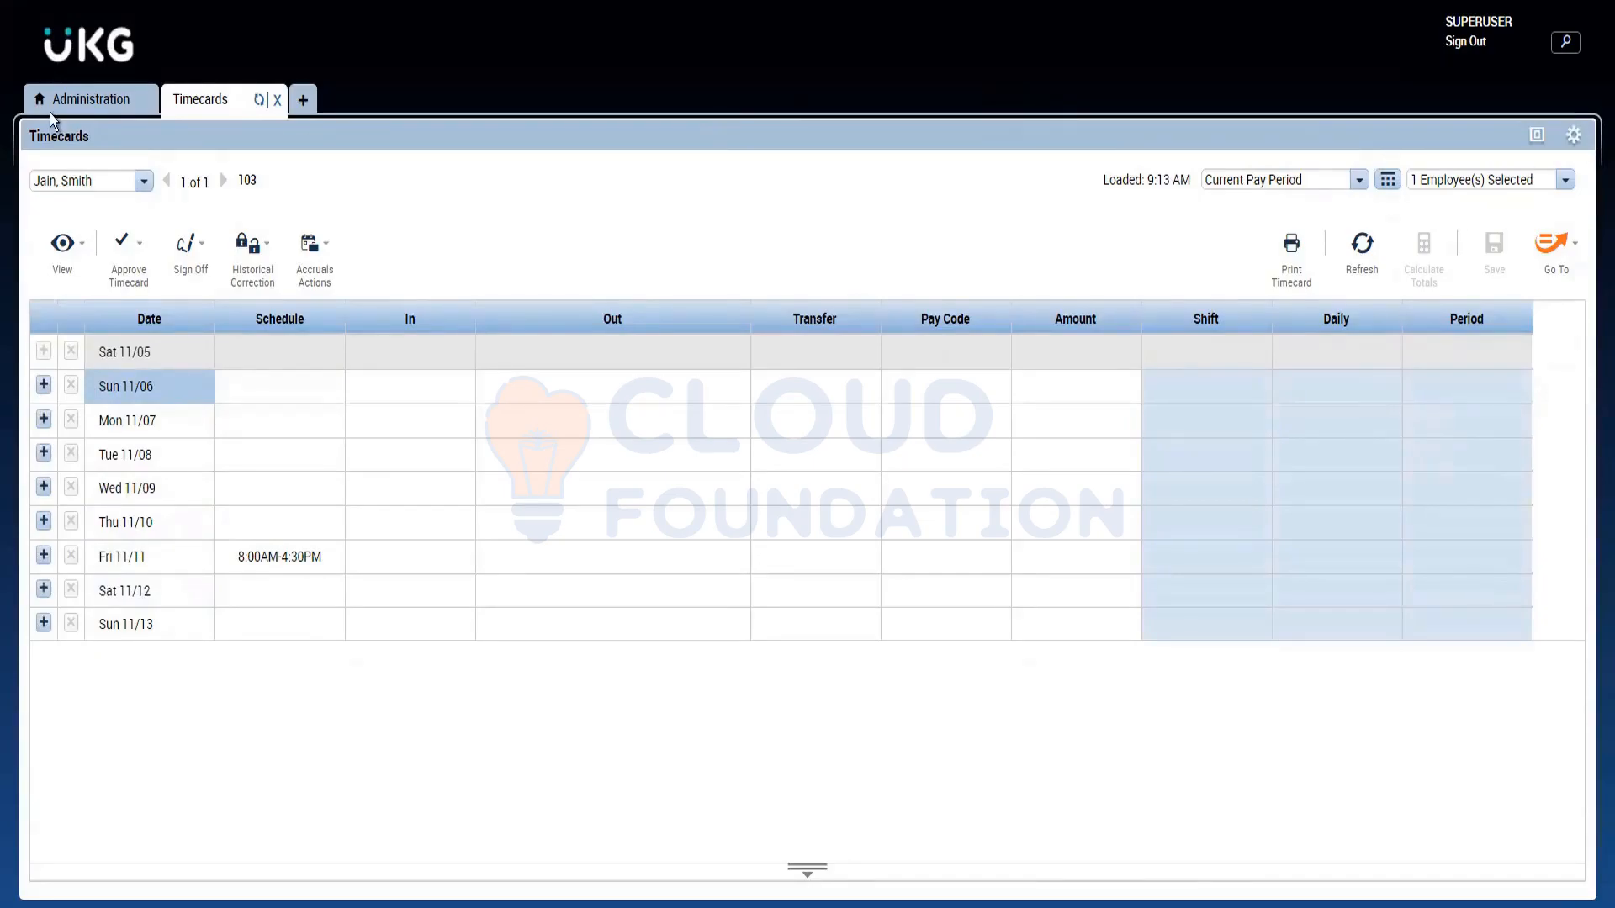
# Examine the Split Day of Week options and the start and split time fields of the Work Week Divide form, and return to the timecard
pyautogui.click(72, 102)
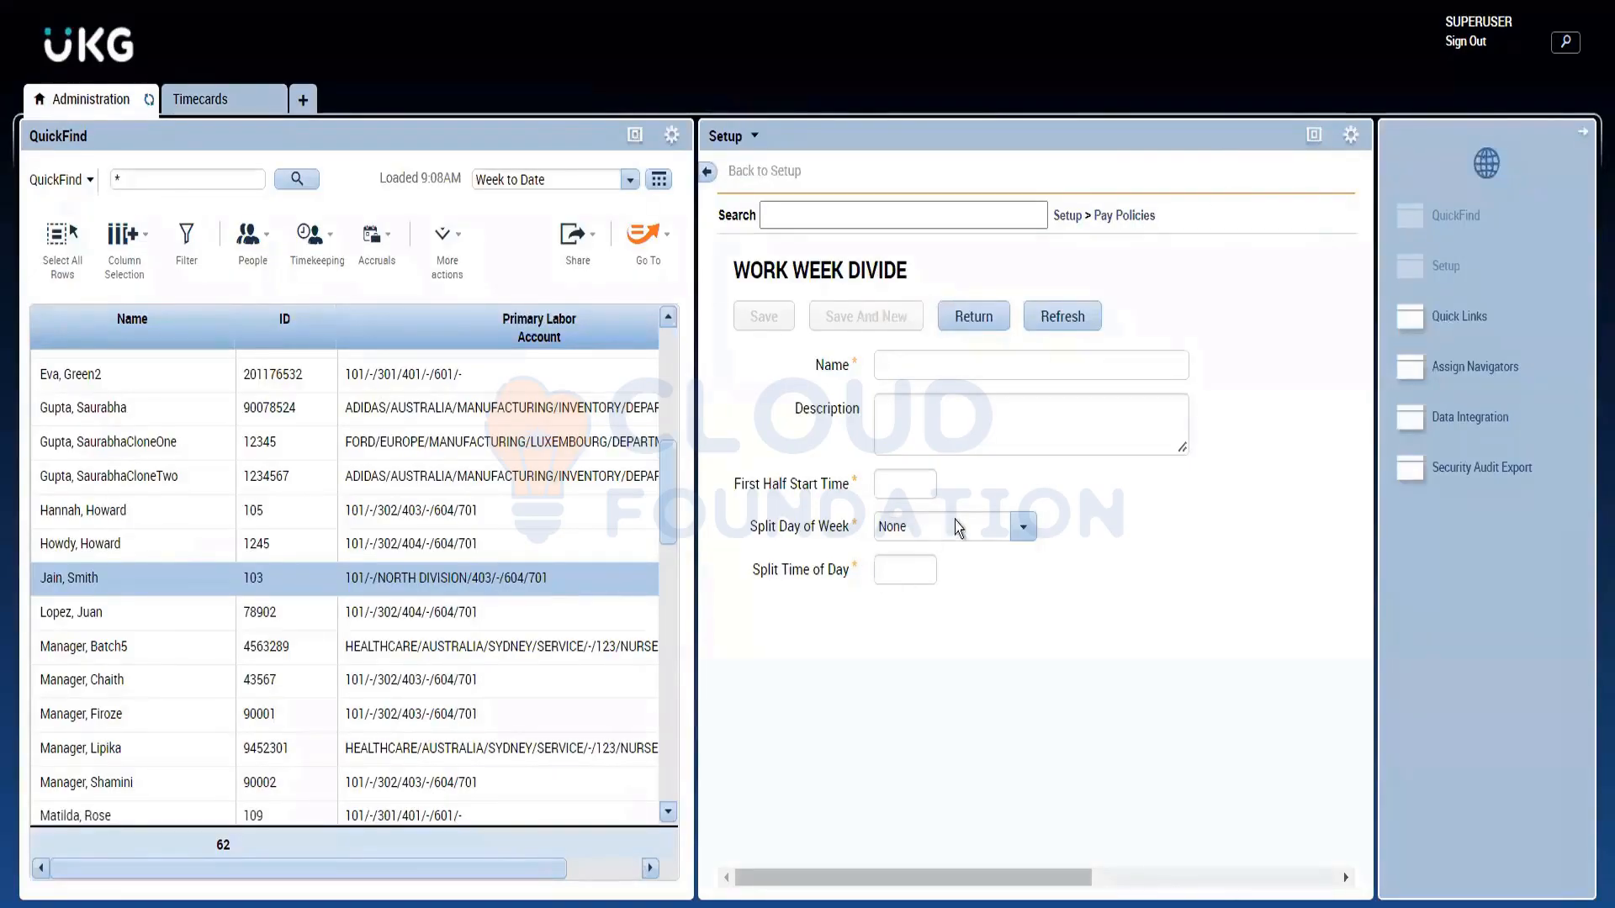
pyautogui.click(1025, 528)
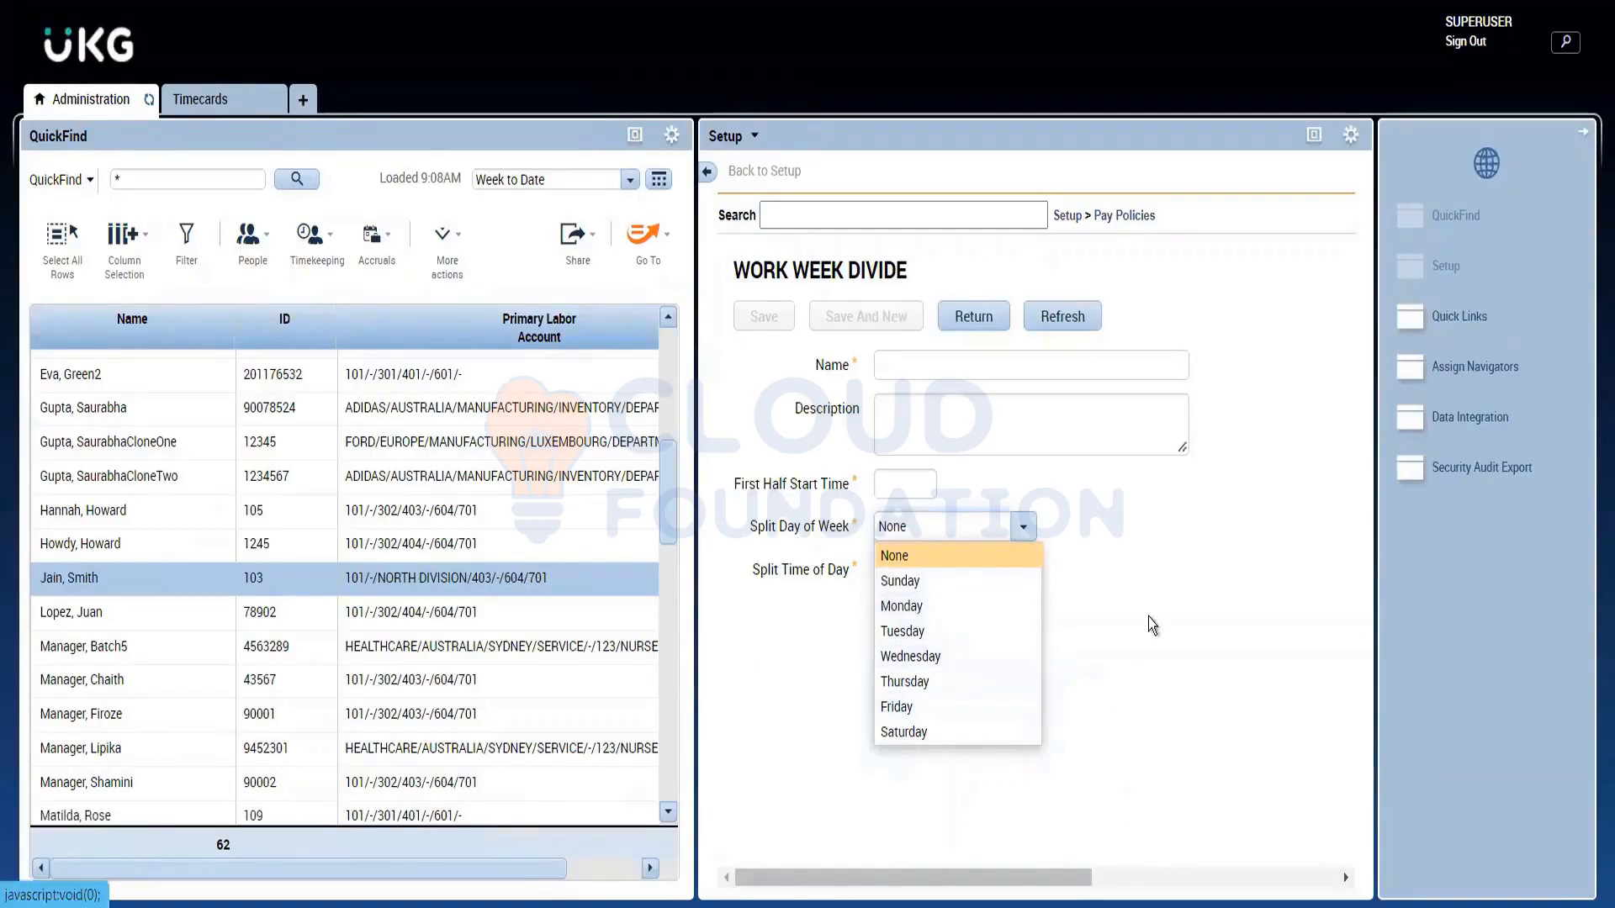
pyautogui.click(1124, 574)
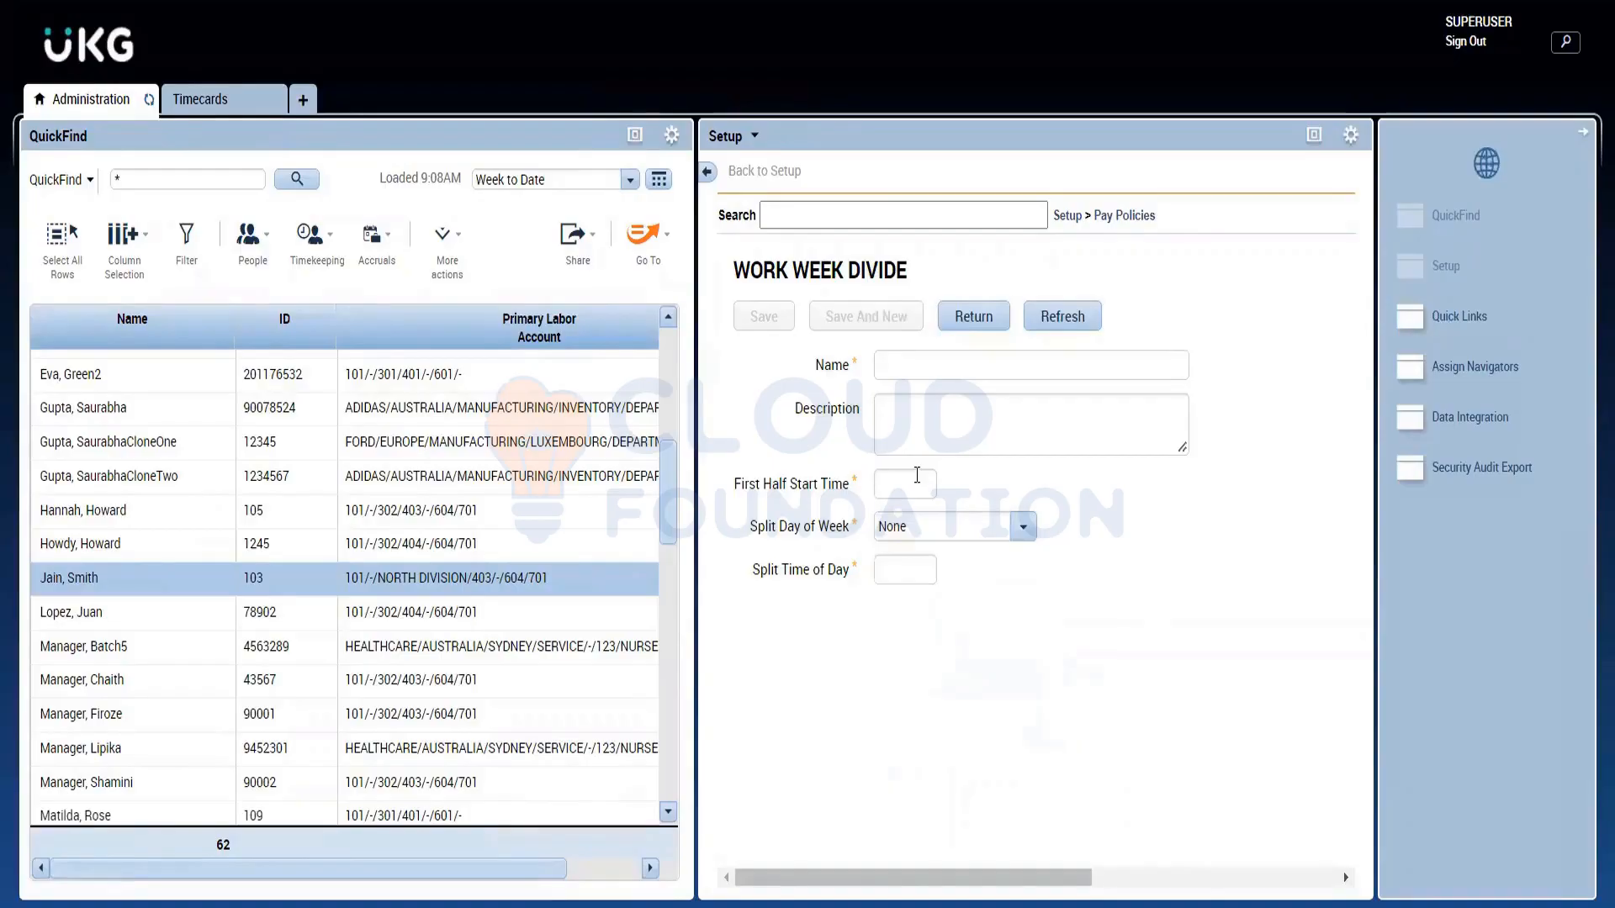
pyautogui.click(917, 476)
pyautogui.click(880, 560)
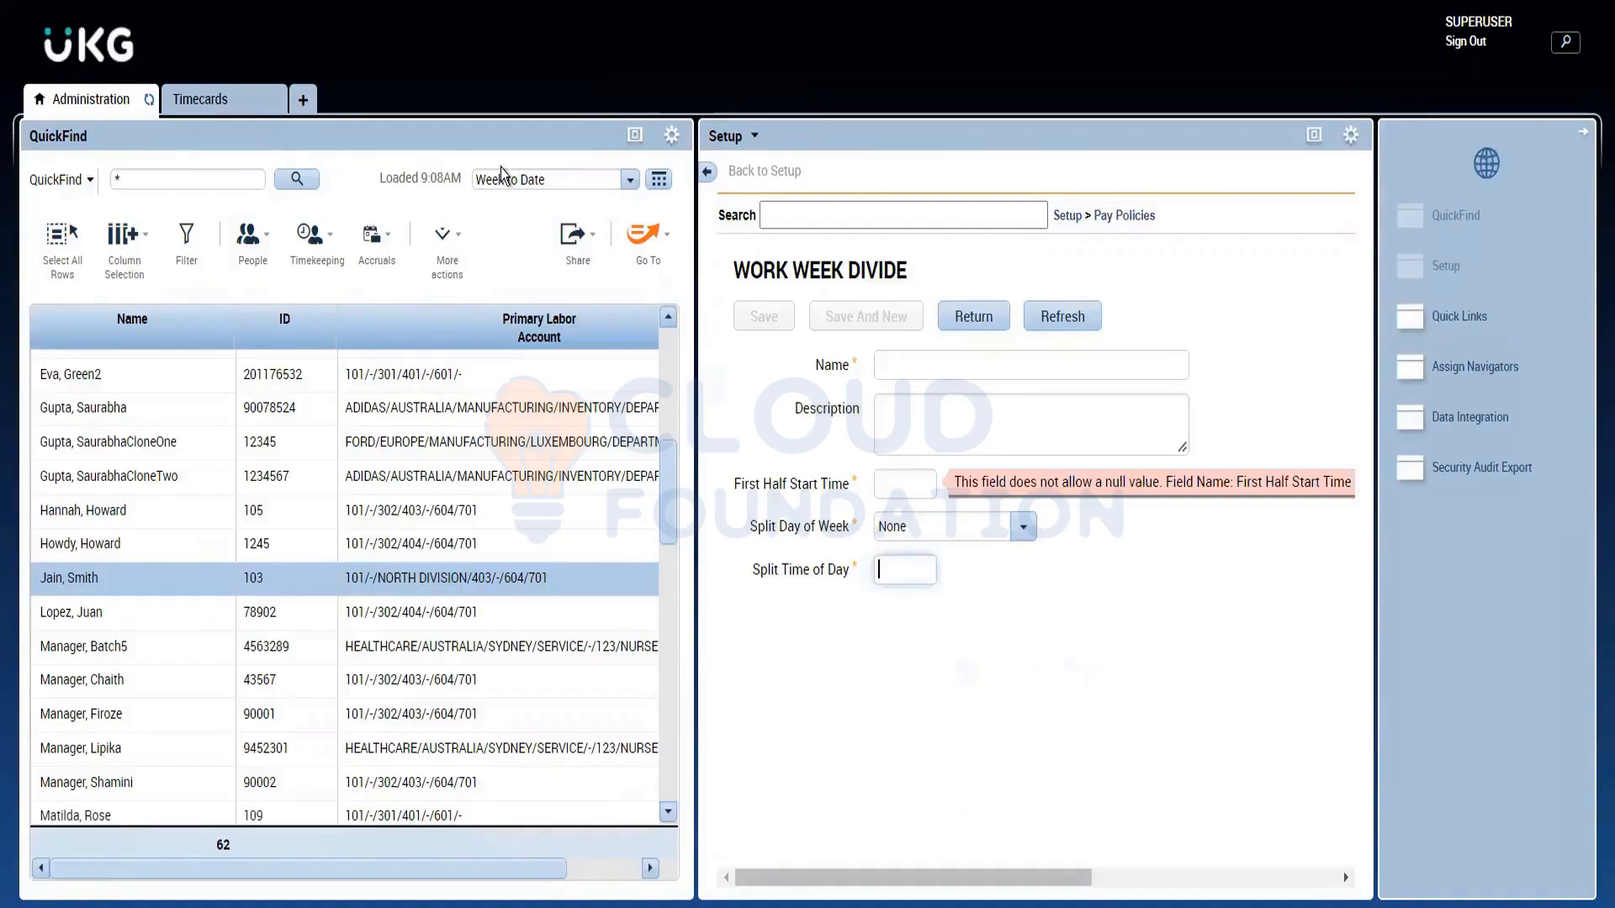
pyautogui.click(233, 99)
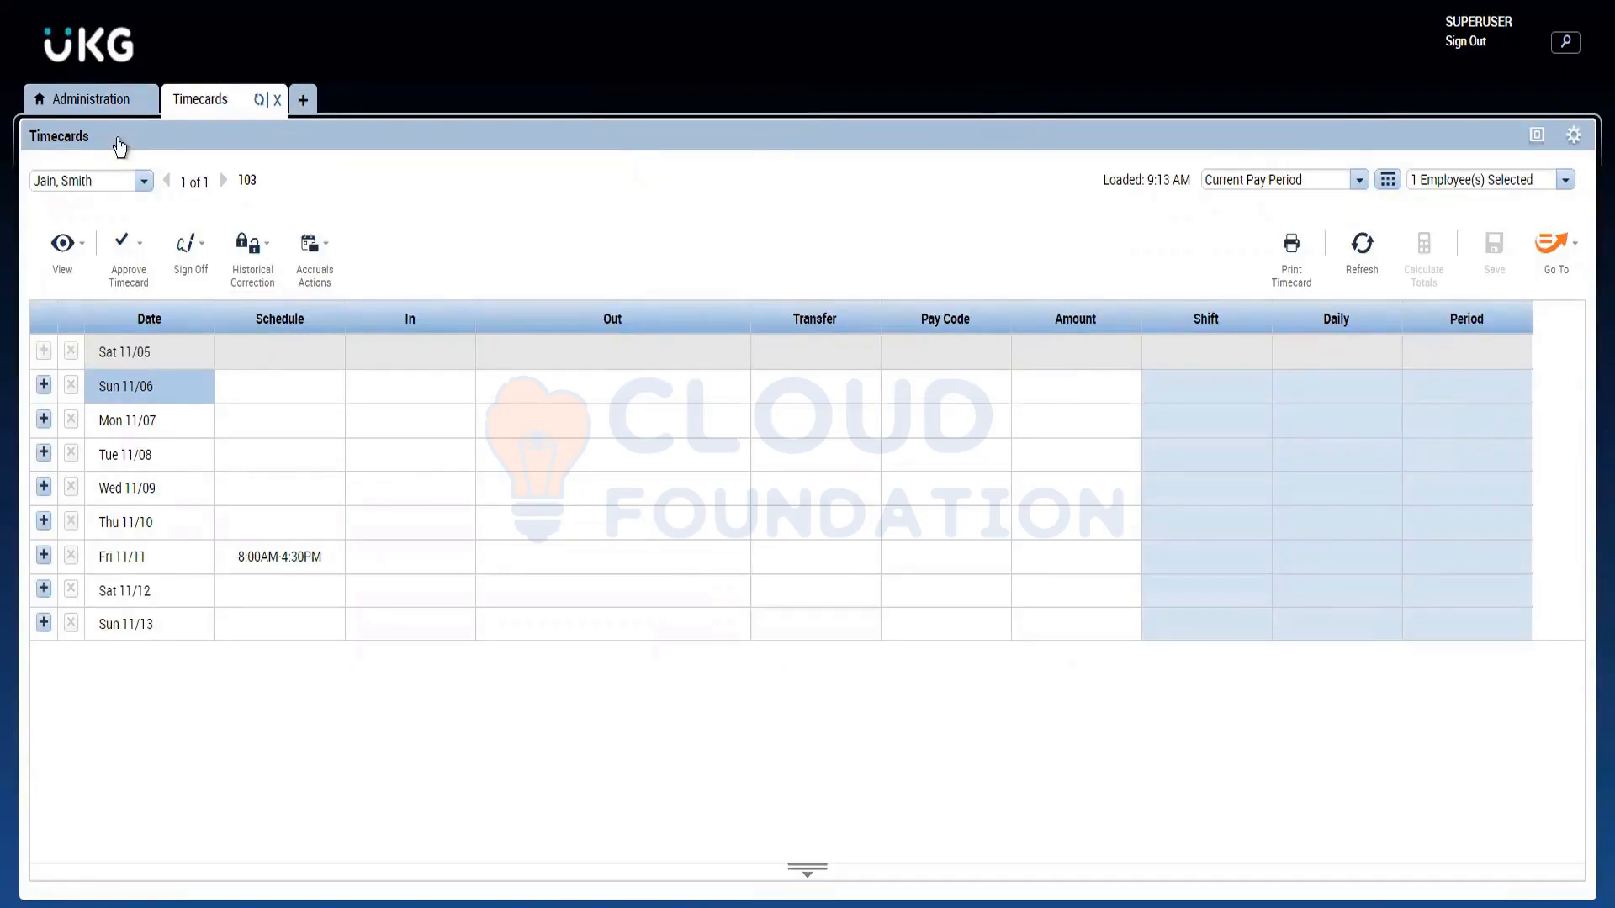
# Go back to the blank Work Week Divide form in full view and leave it for the list without saving
pyautogui.click(87, 99)
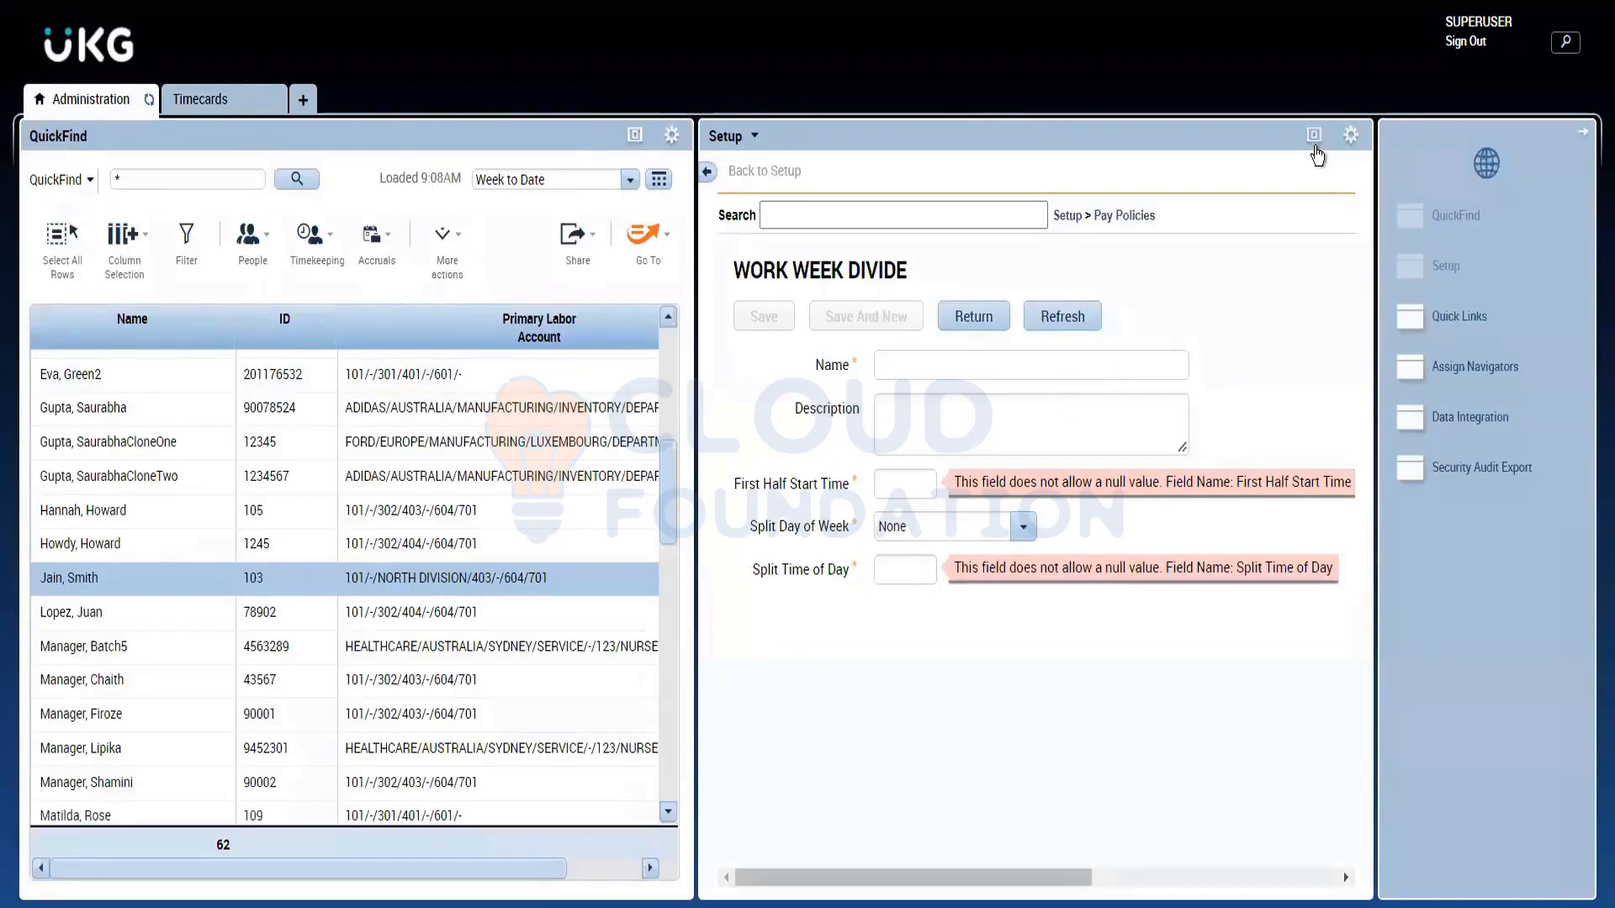
pyautogui.click(1315, 143)
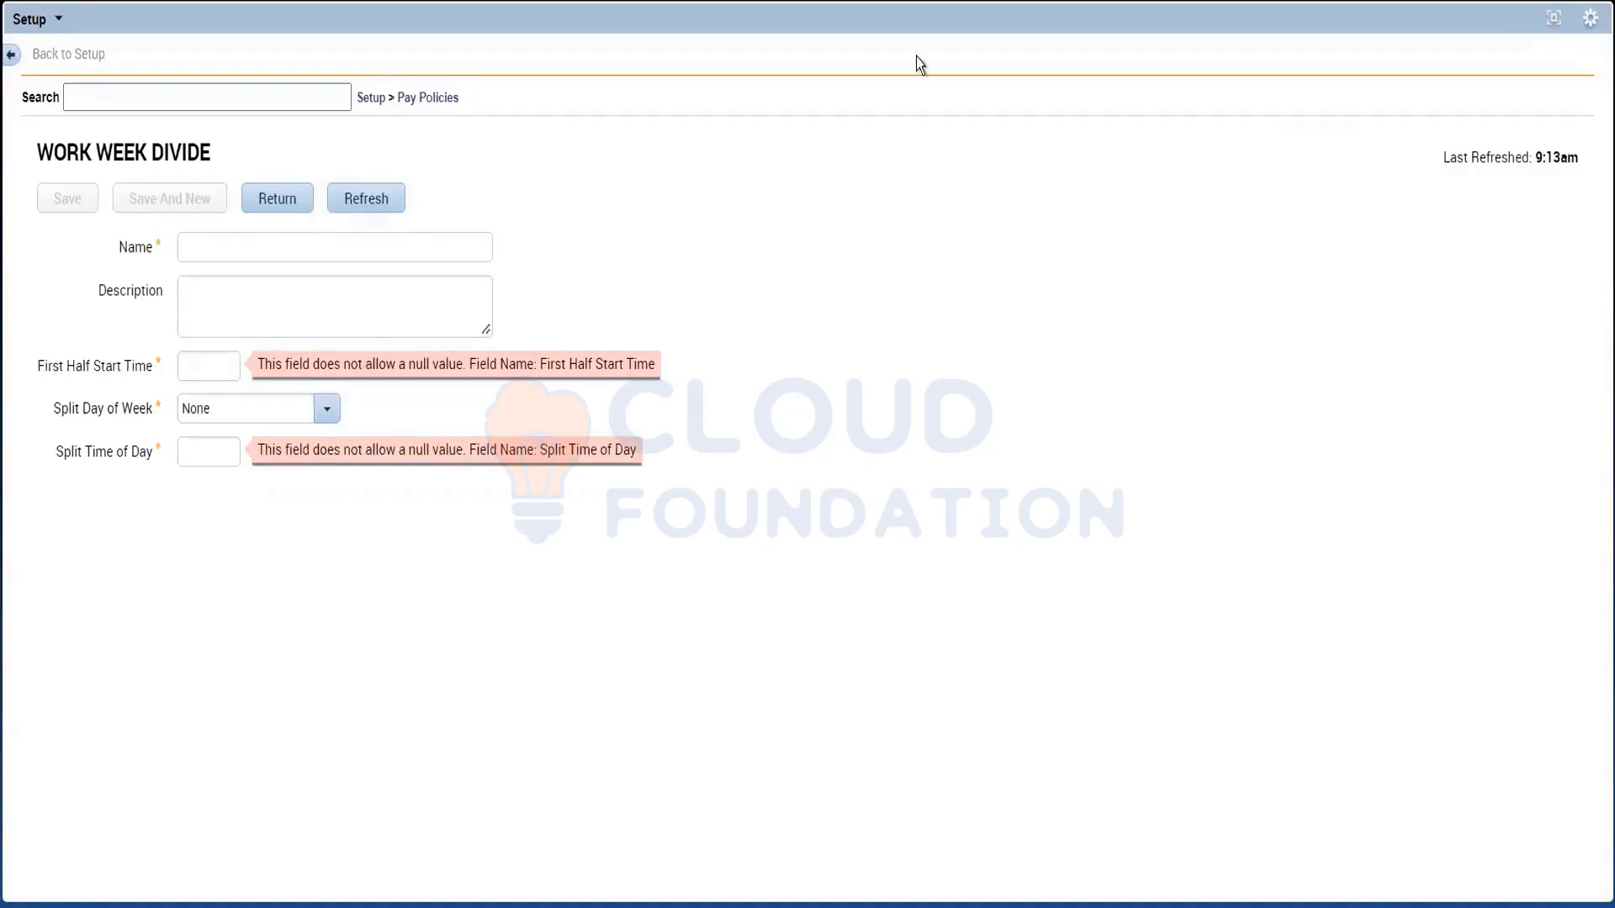
pyautogui.click(273, 202)
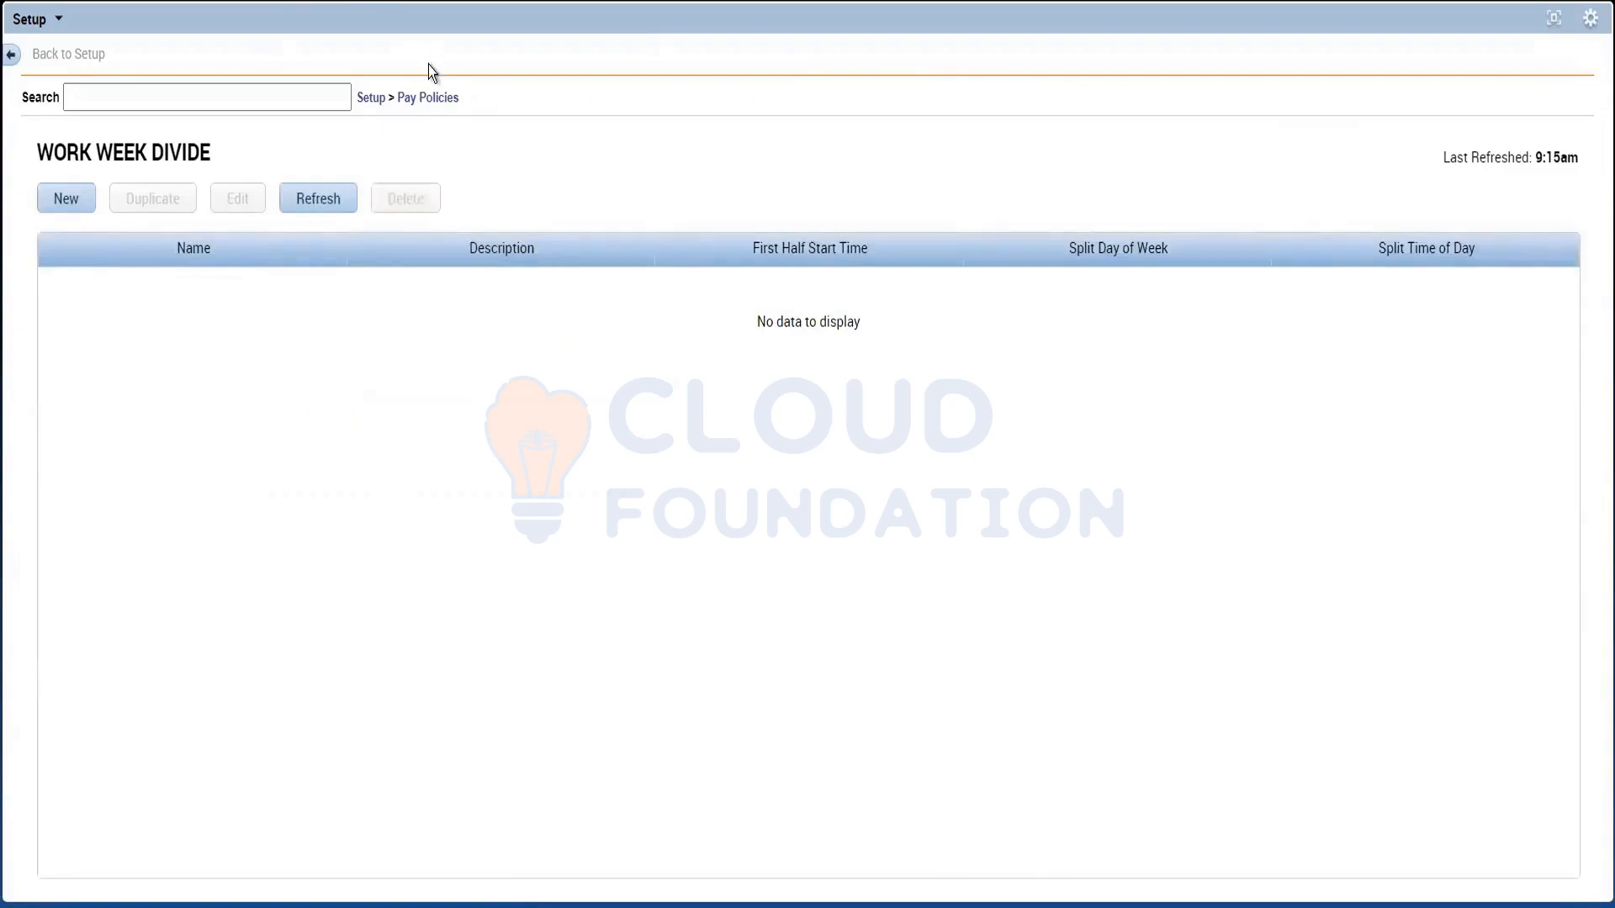
# Open the Total Dept Transfers Last HA rule from the Processing Order pay policies for editing
pyautogui.click(431, 99)
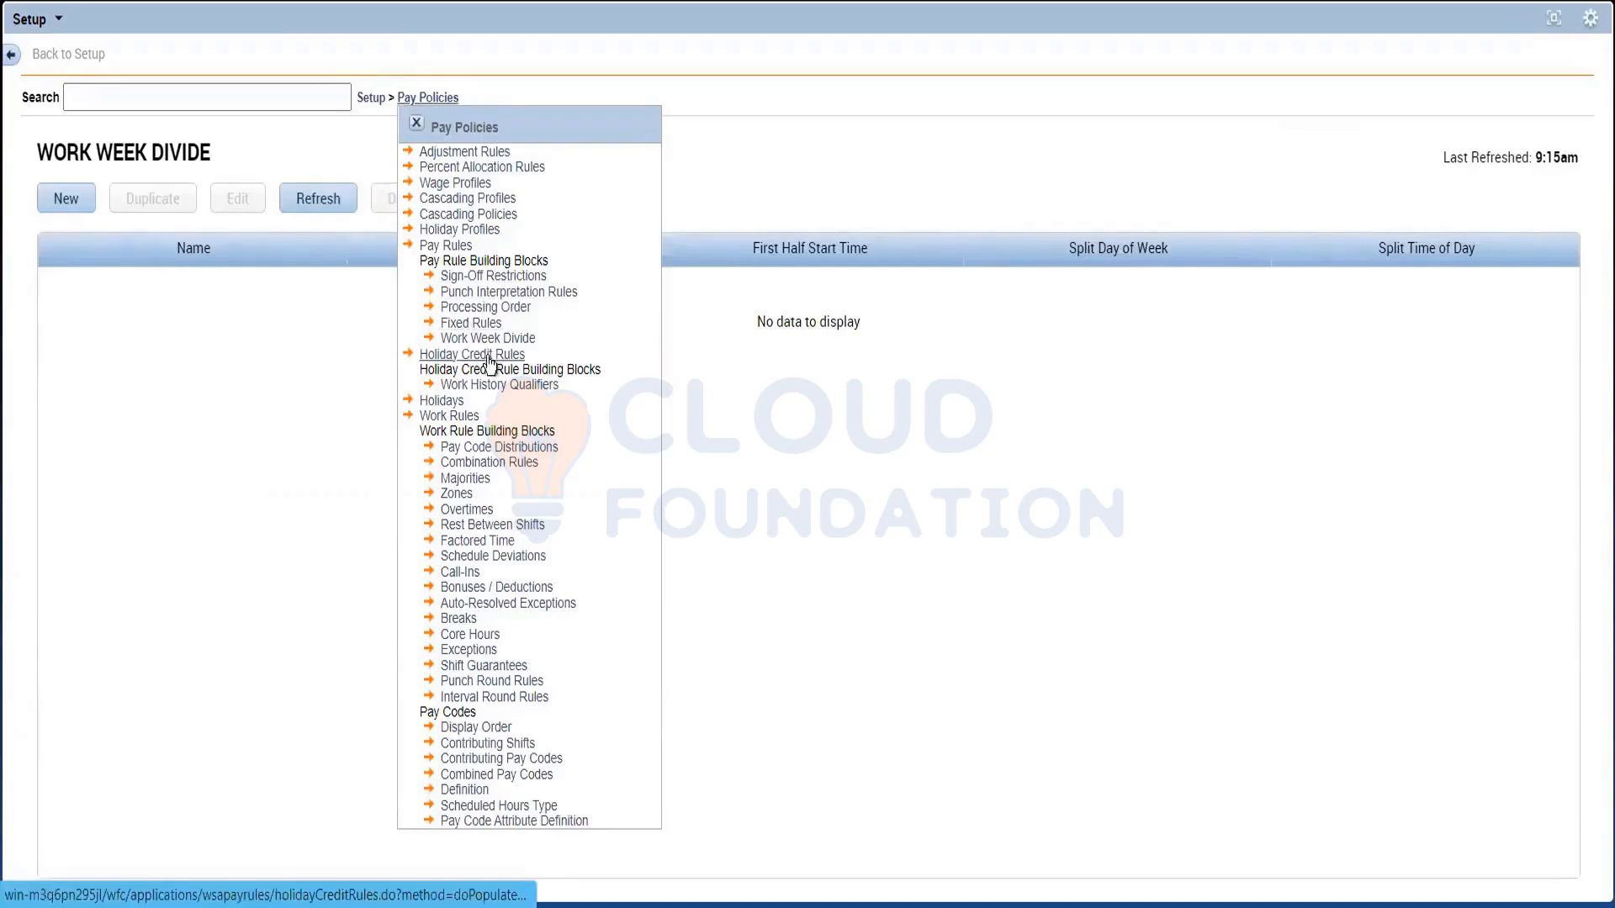
pyautogui.click(516, 312)
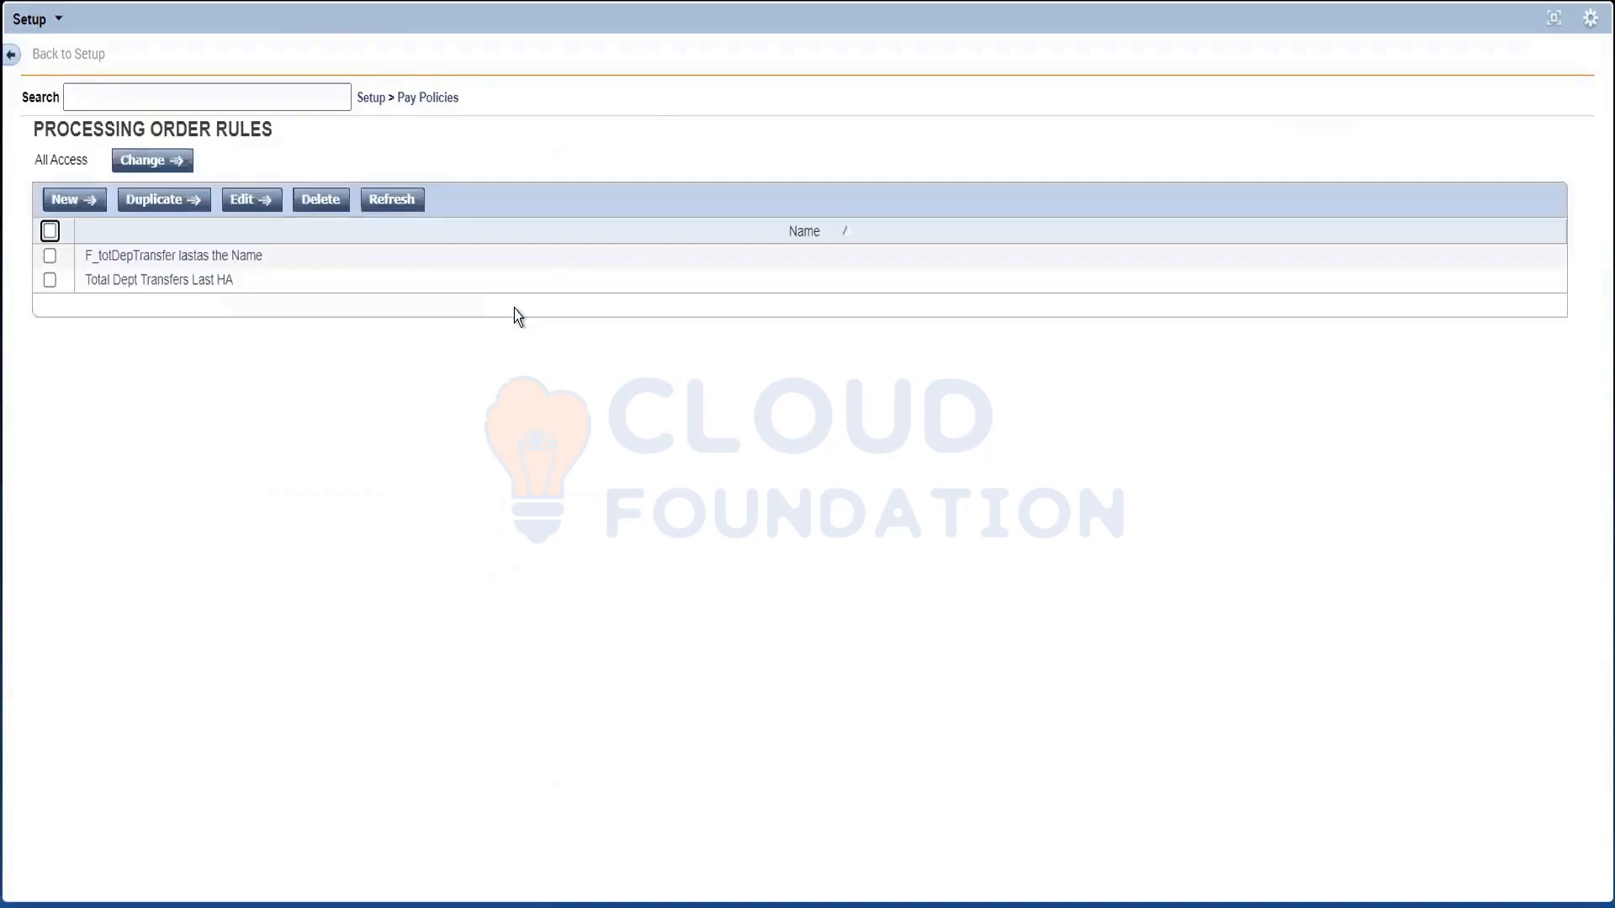
pyautogui.click(159, 279)
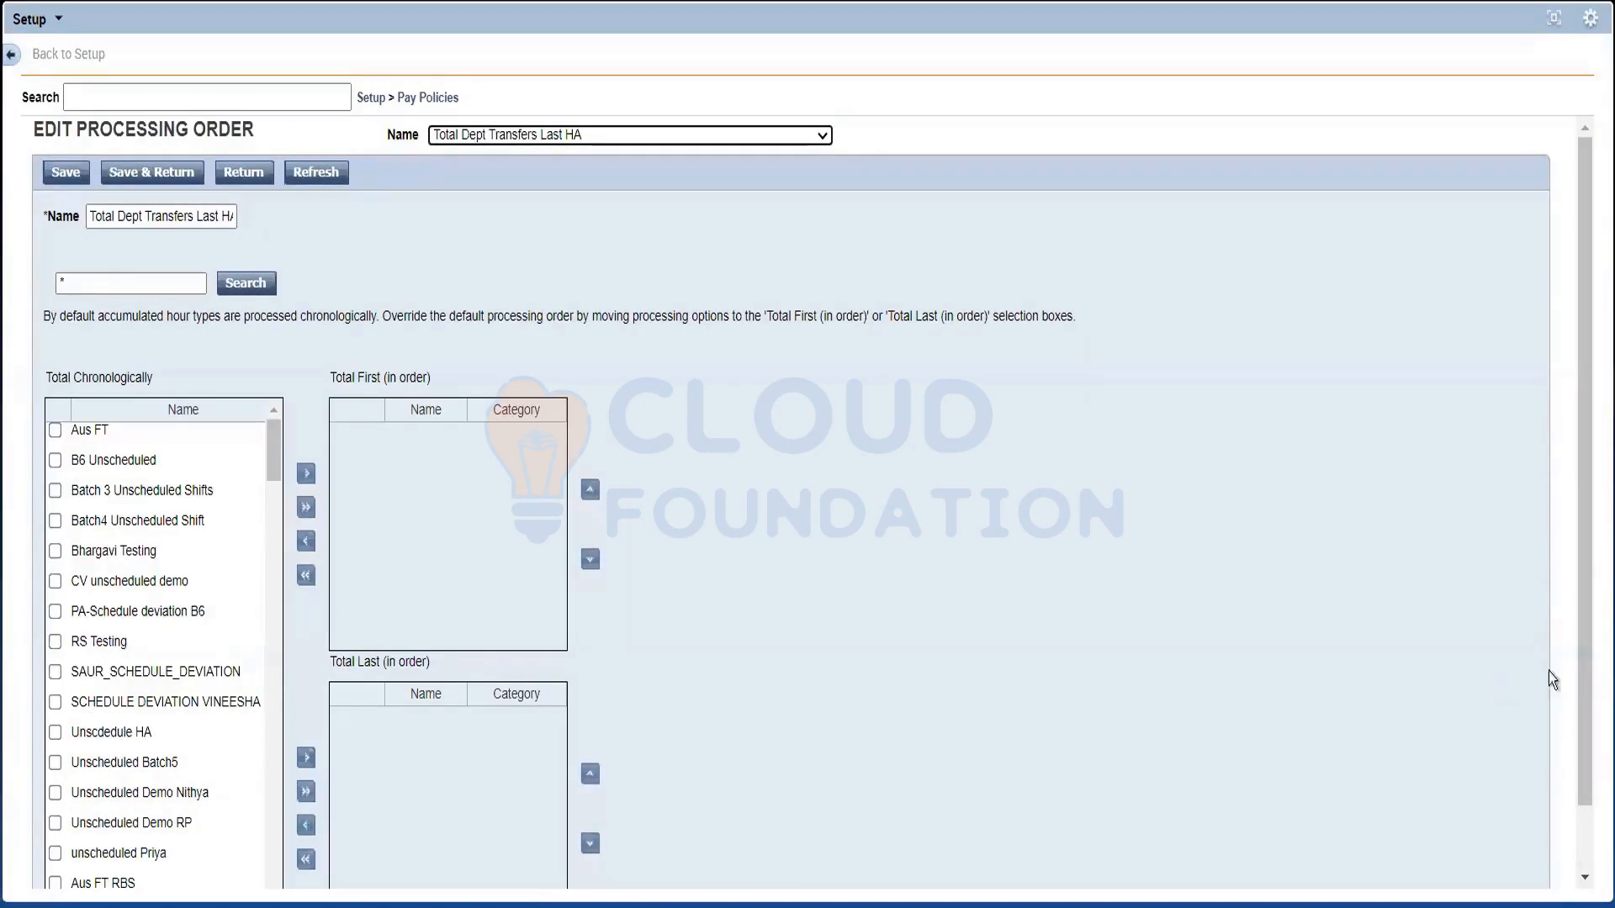
# Examine the names and categories of the rules in the Total Chronologically list of the processing order
pyautogui.moveTo(1591, 684); pyautogui.dragTo(1595, 856)
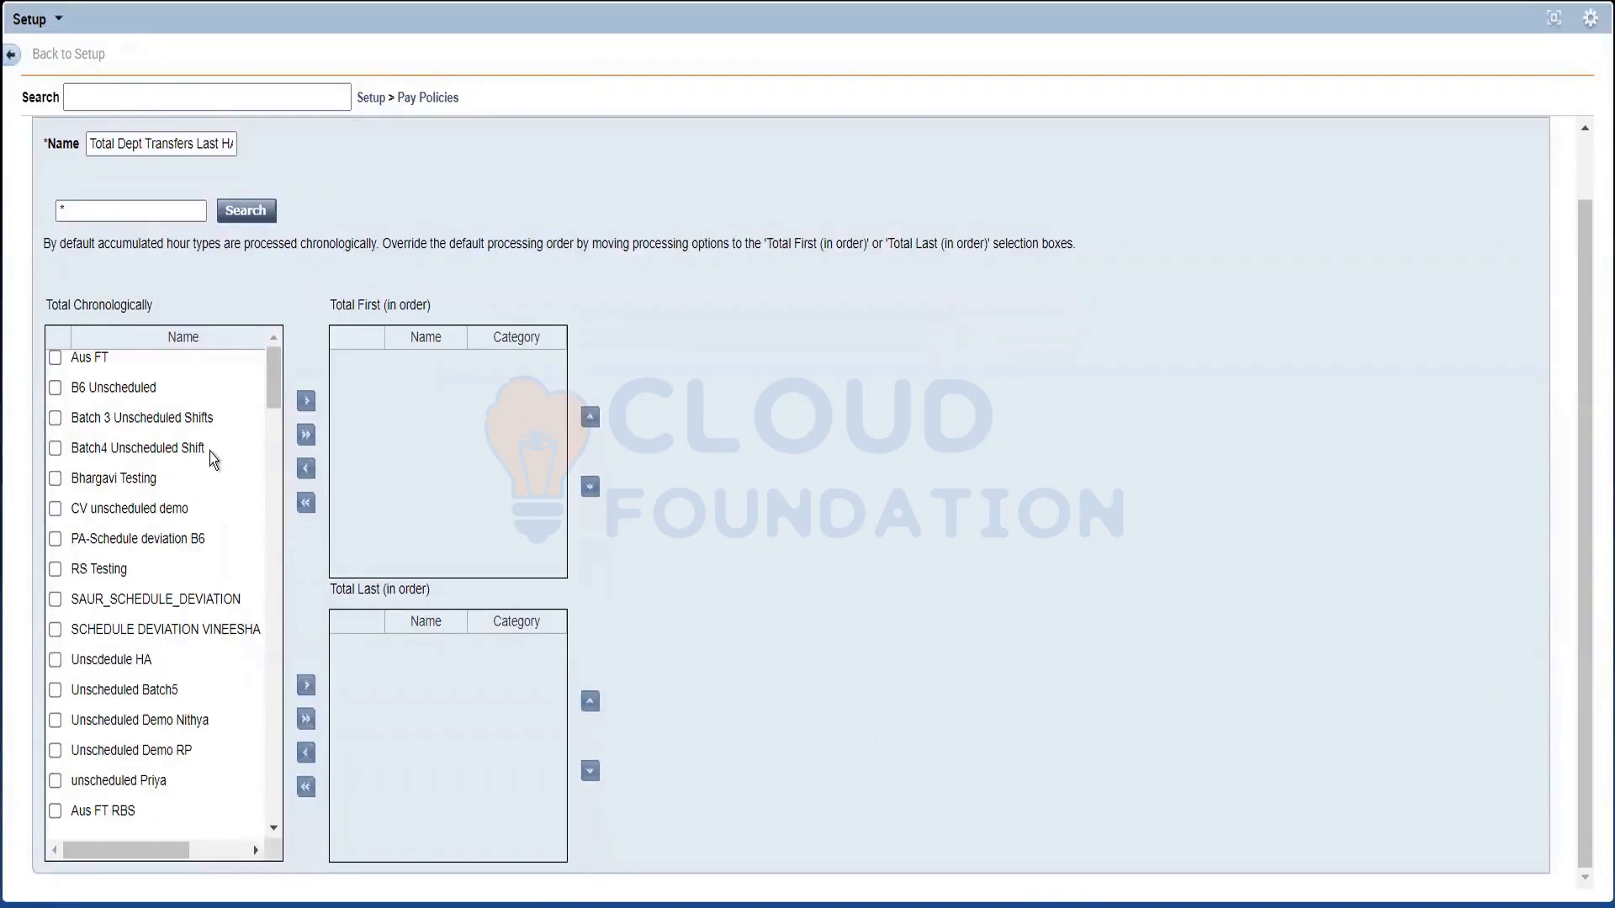
pyautogui.moveTo(271, 392); pyautogui.dragTo(274, 807)
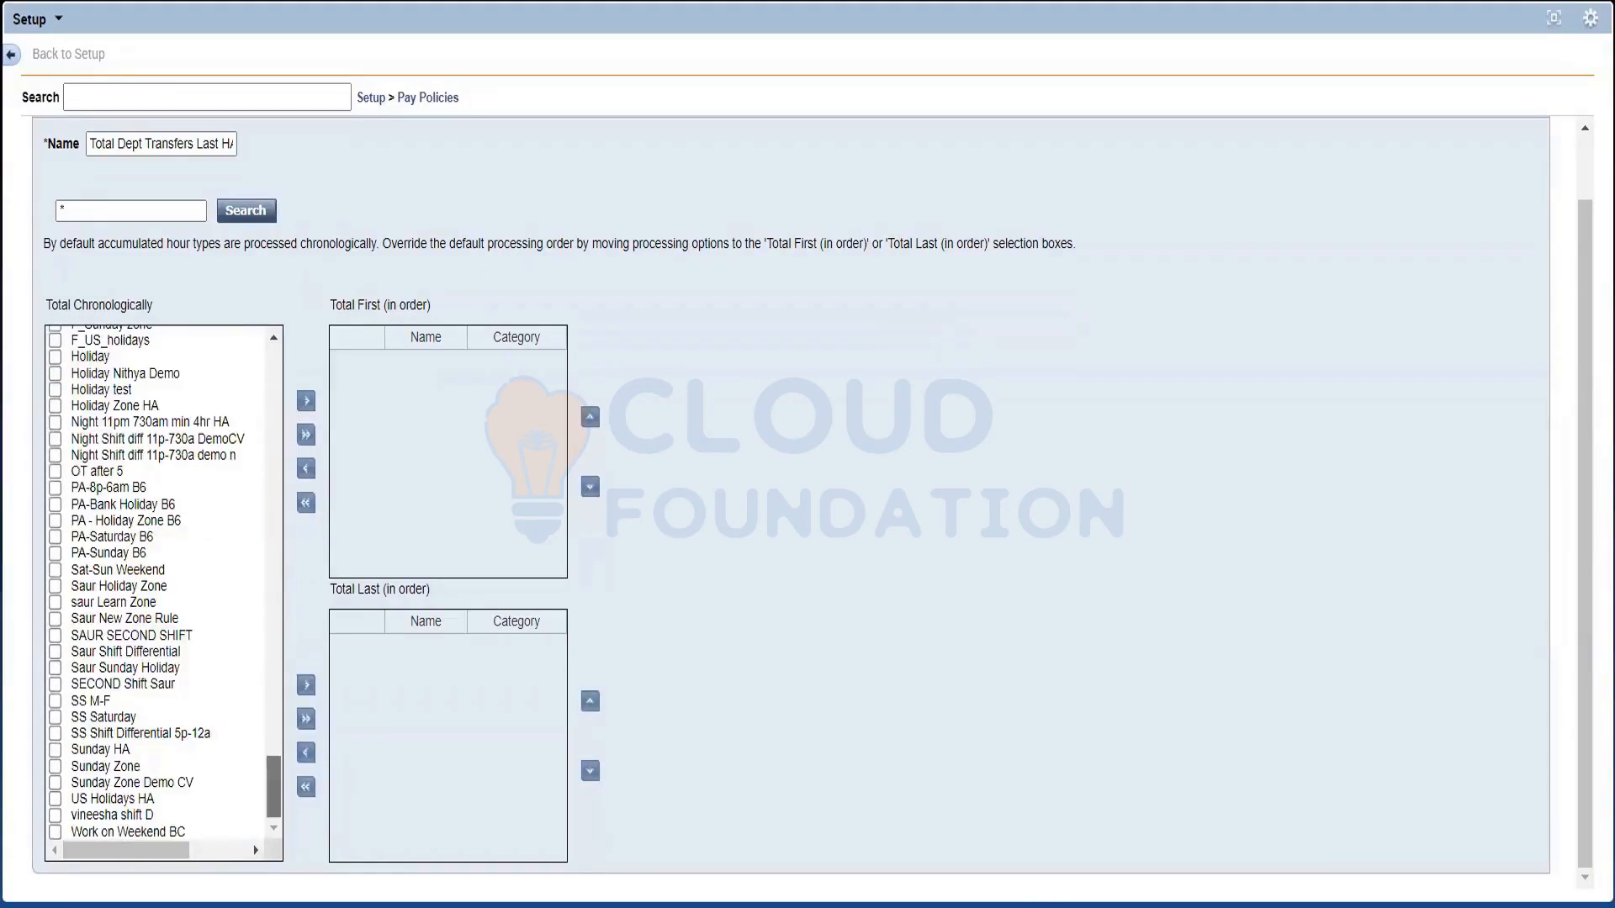
pyautogui.click(275, 555)
pyautogui.moveTo(279, 627); pyautogui.dragTo(291, 391)
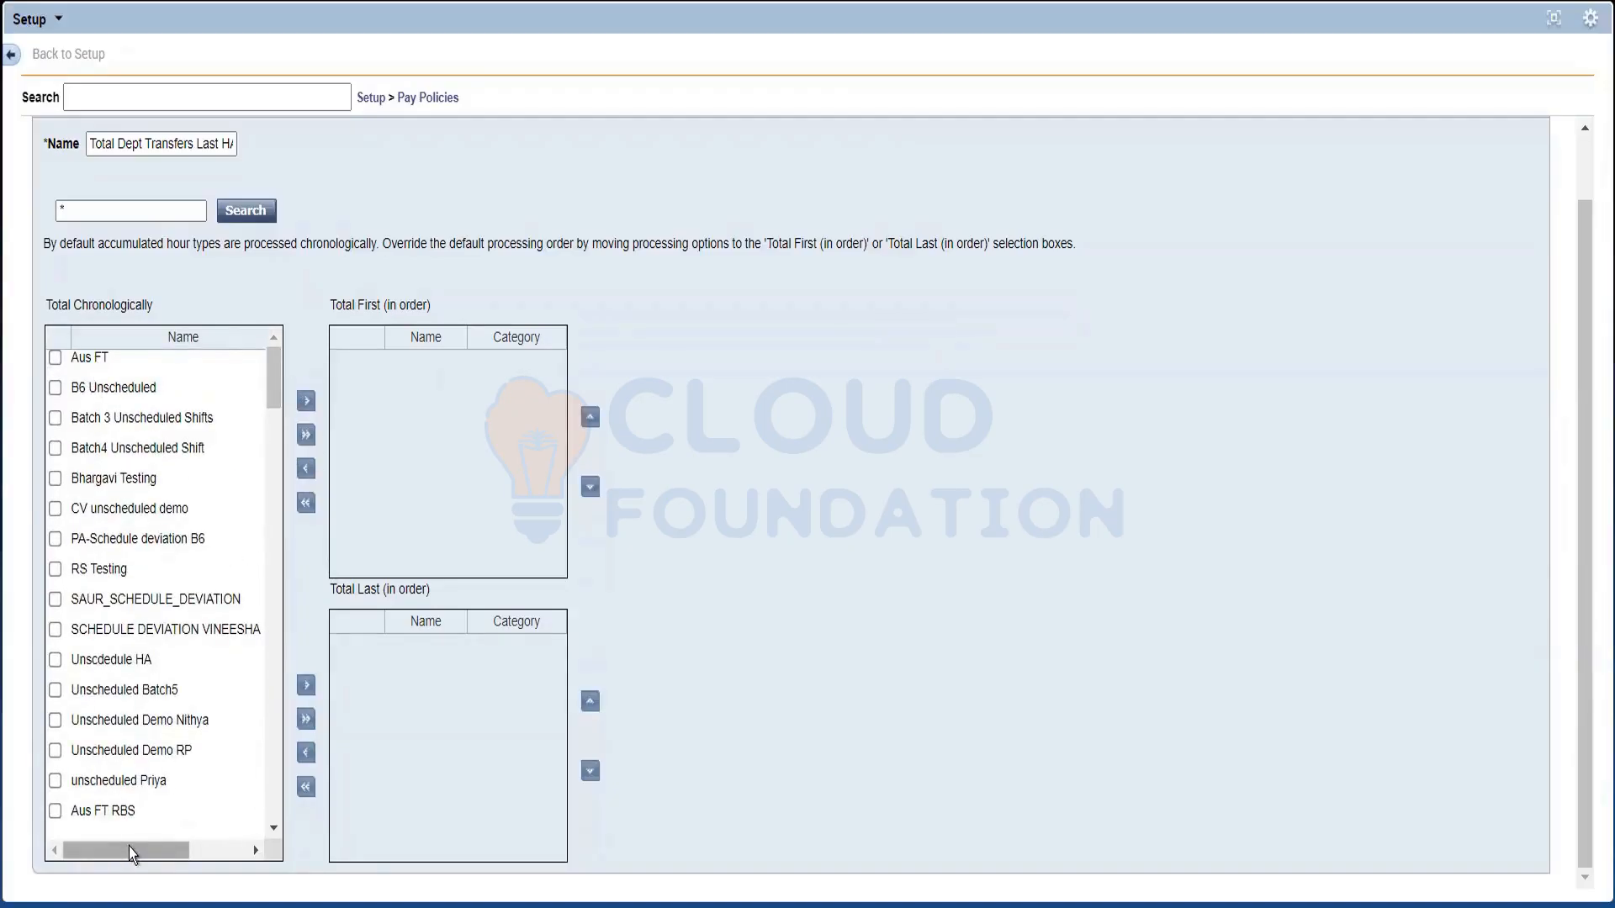
pyautogui.moveTo(129, 846); pyautogui.dragTo(186, 849)
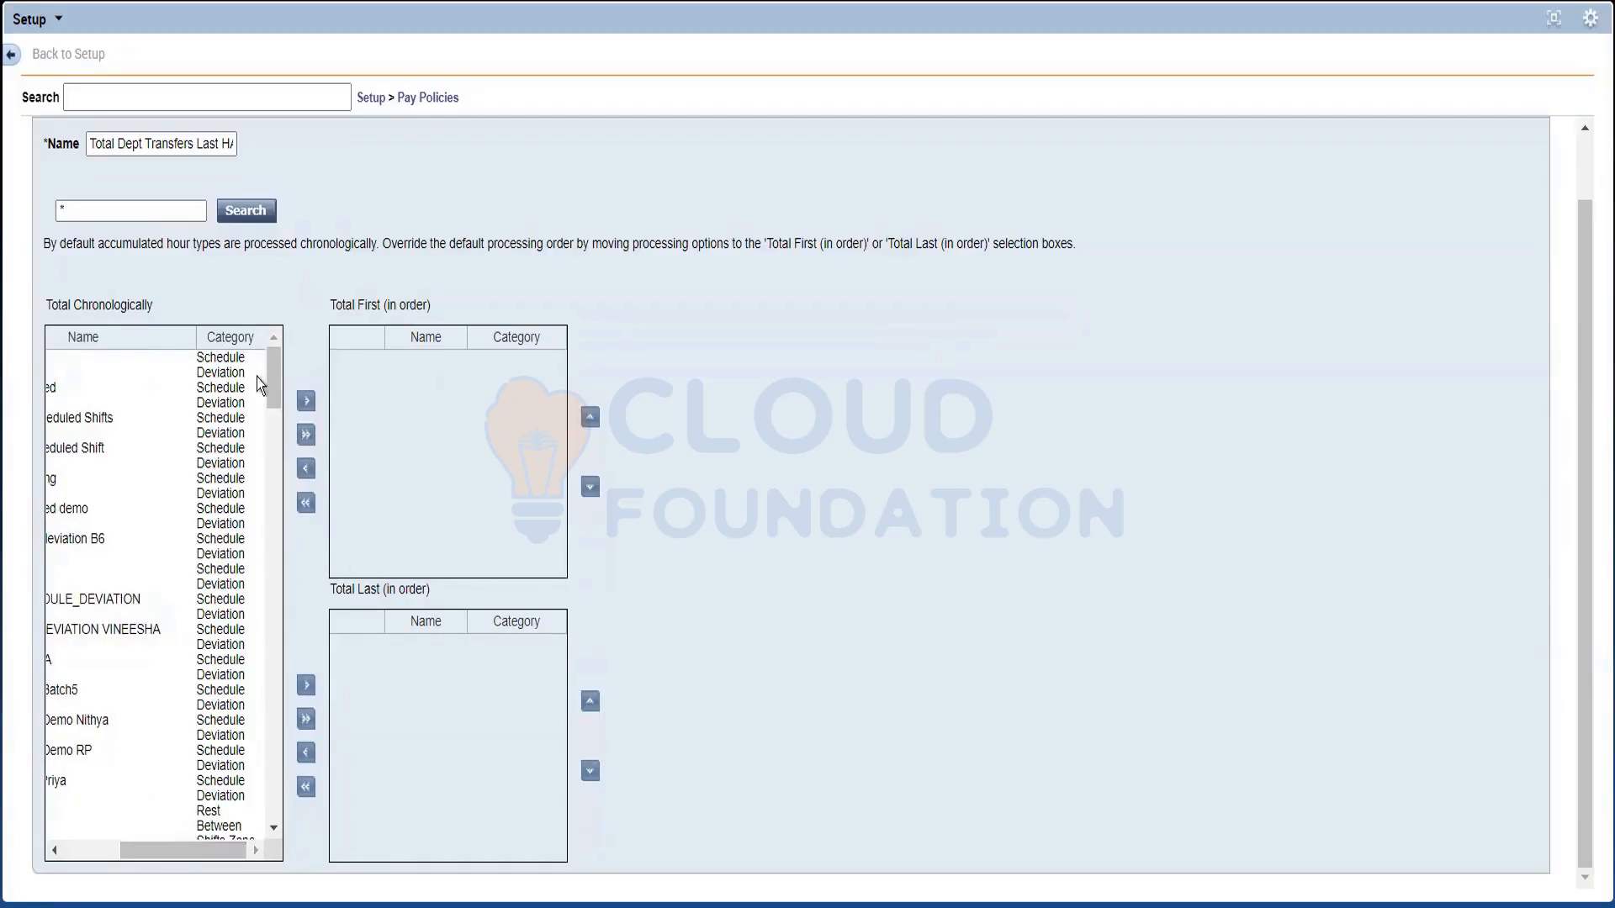
pyautogui.moveTo(270, 373); pyautogui.dragTo(316, 831)
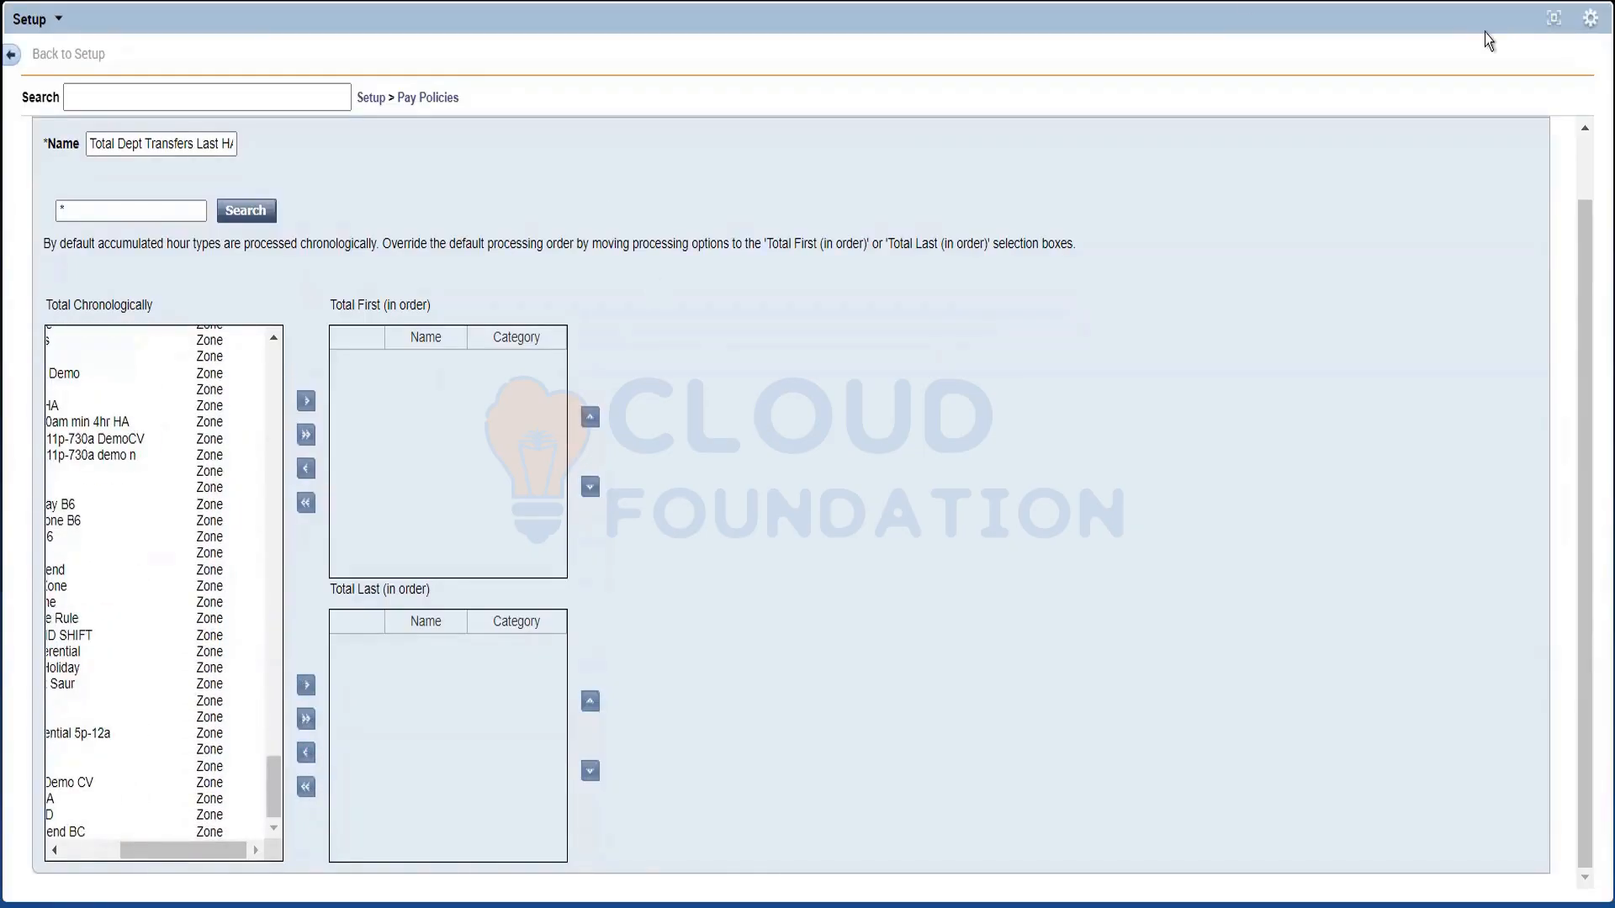
# Leave the full view to review the Pay Policies building blocks, and return to the processing order in full view
pyautogui.click(1554, 26)
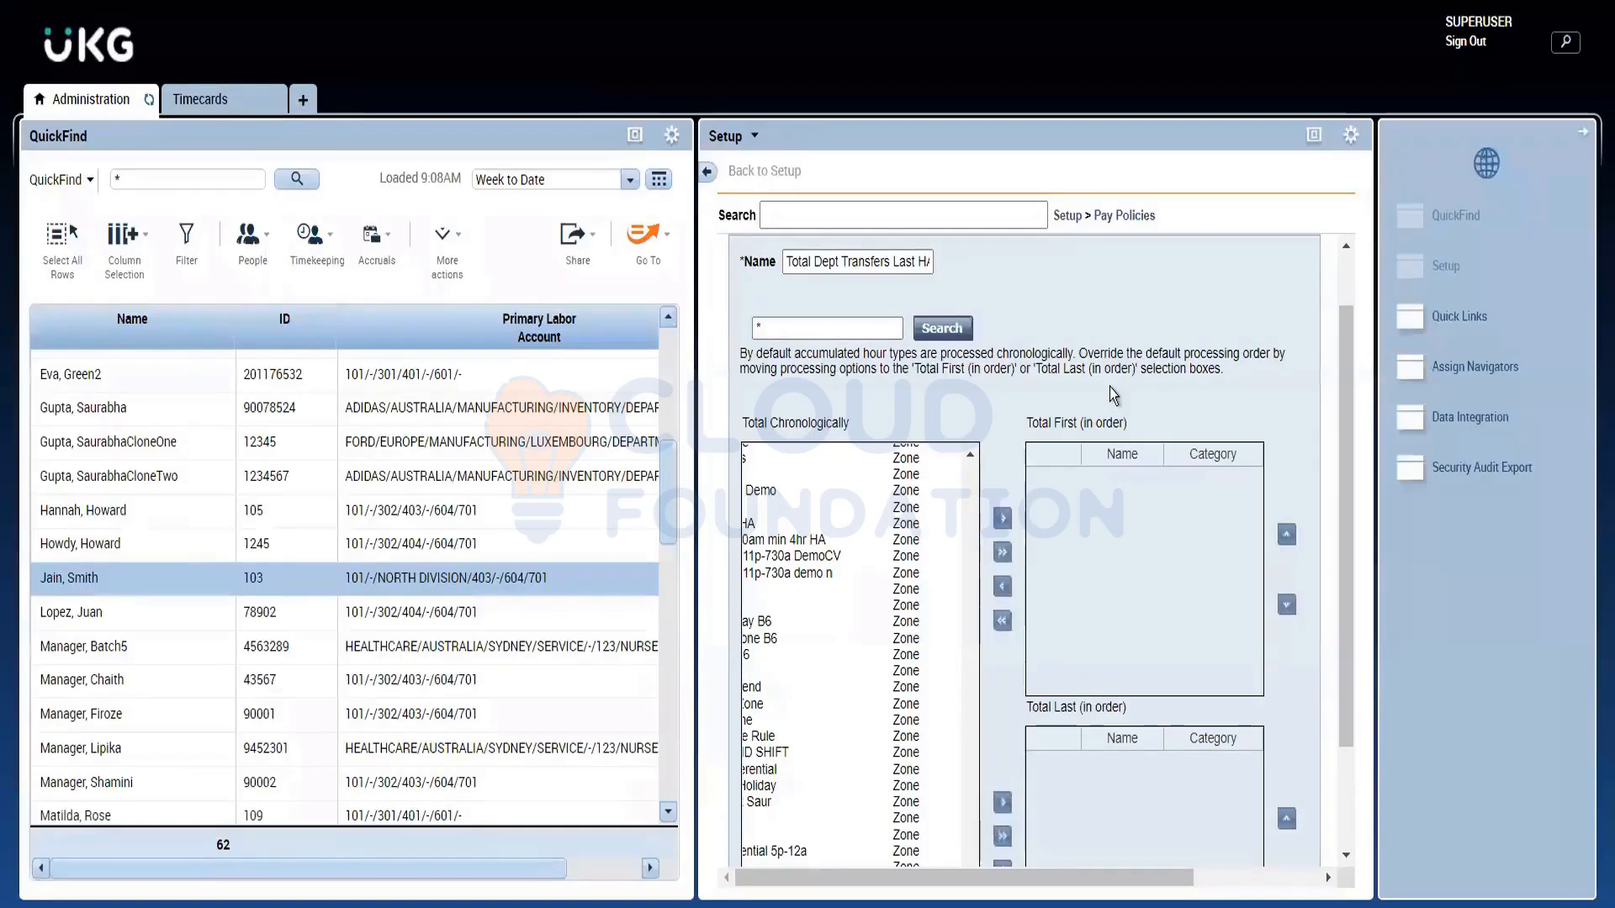
pyautogui.click(1141, 220)
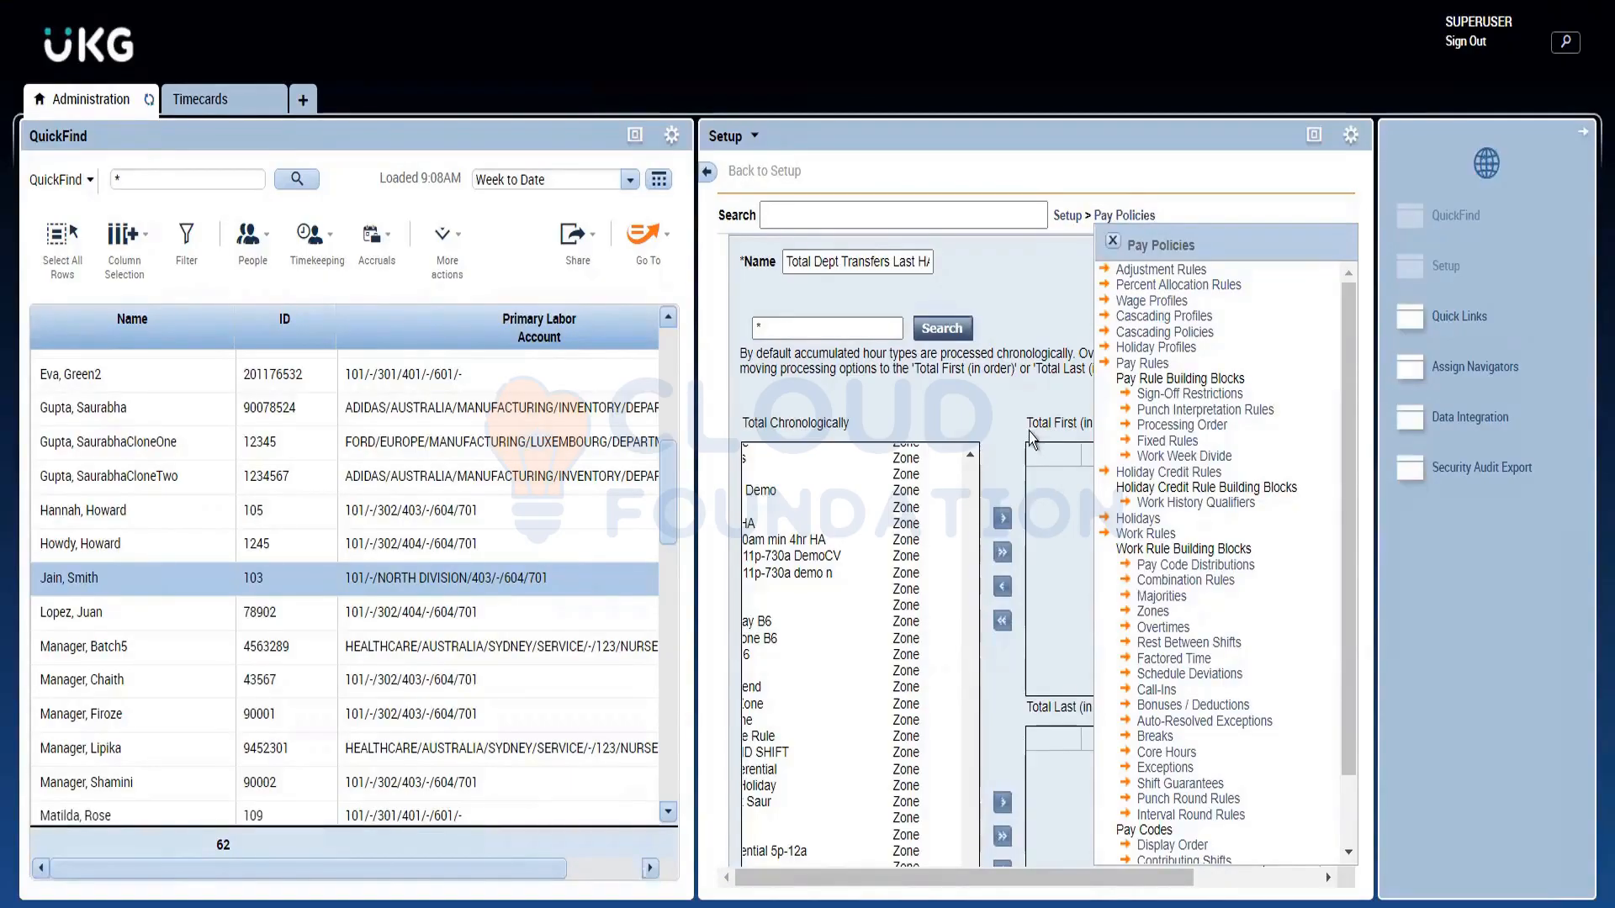
pyautogui.click(1113, 244)
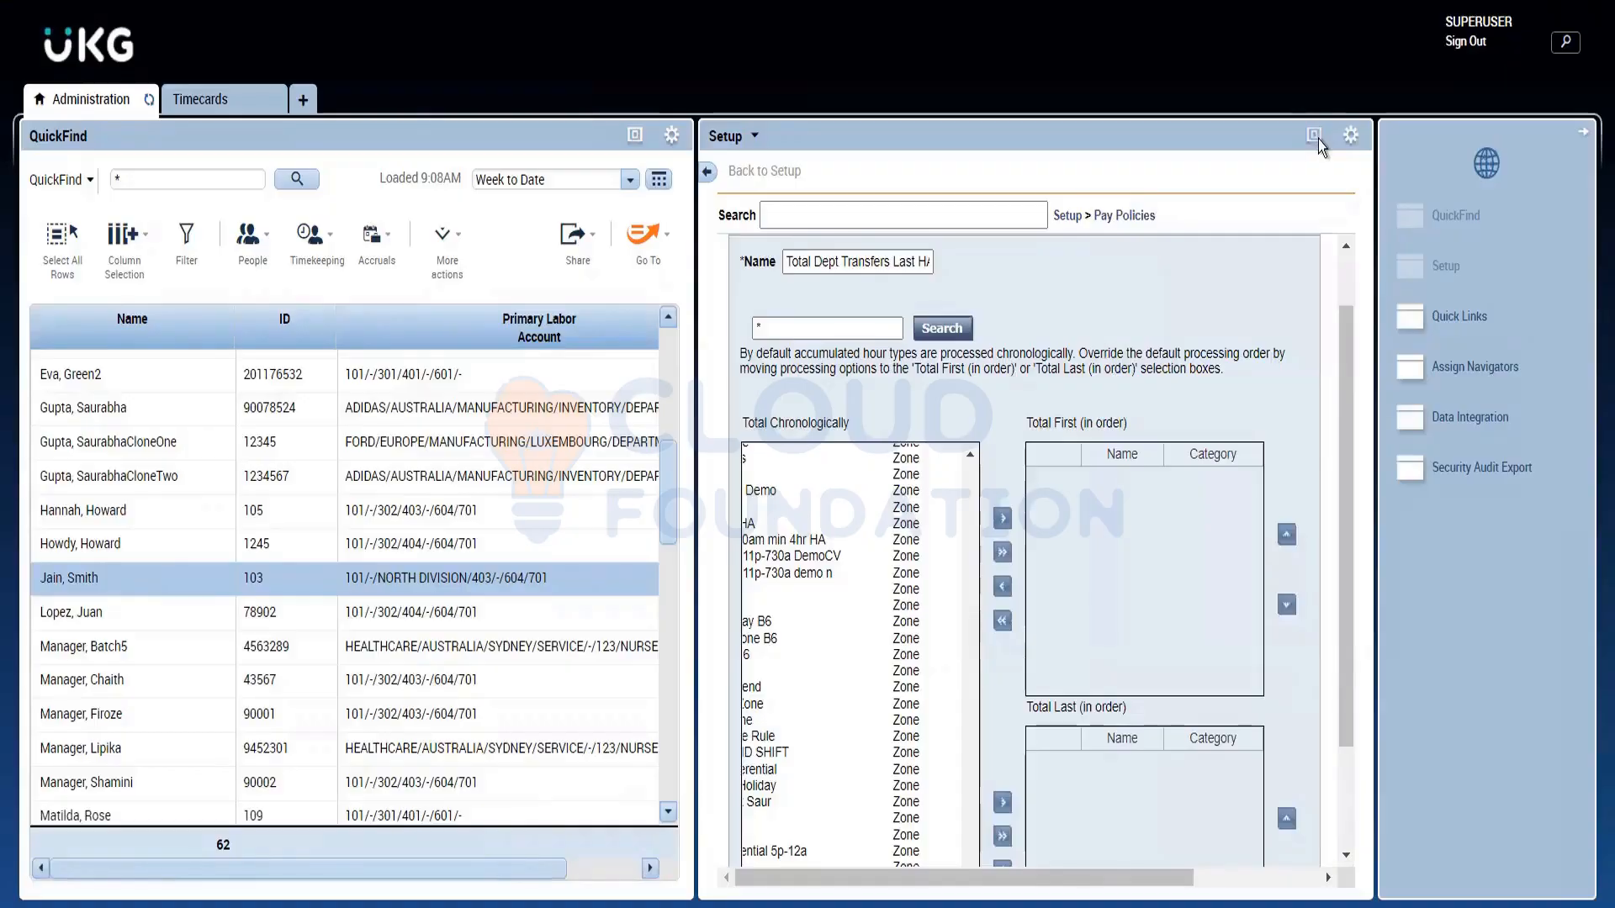
pyautogui.click(1316, 137)
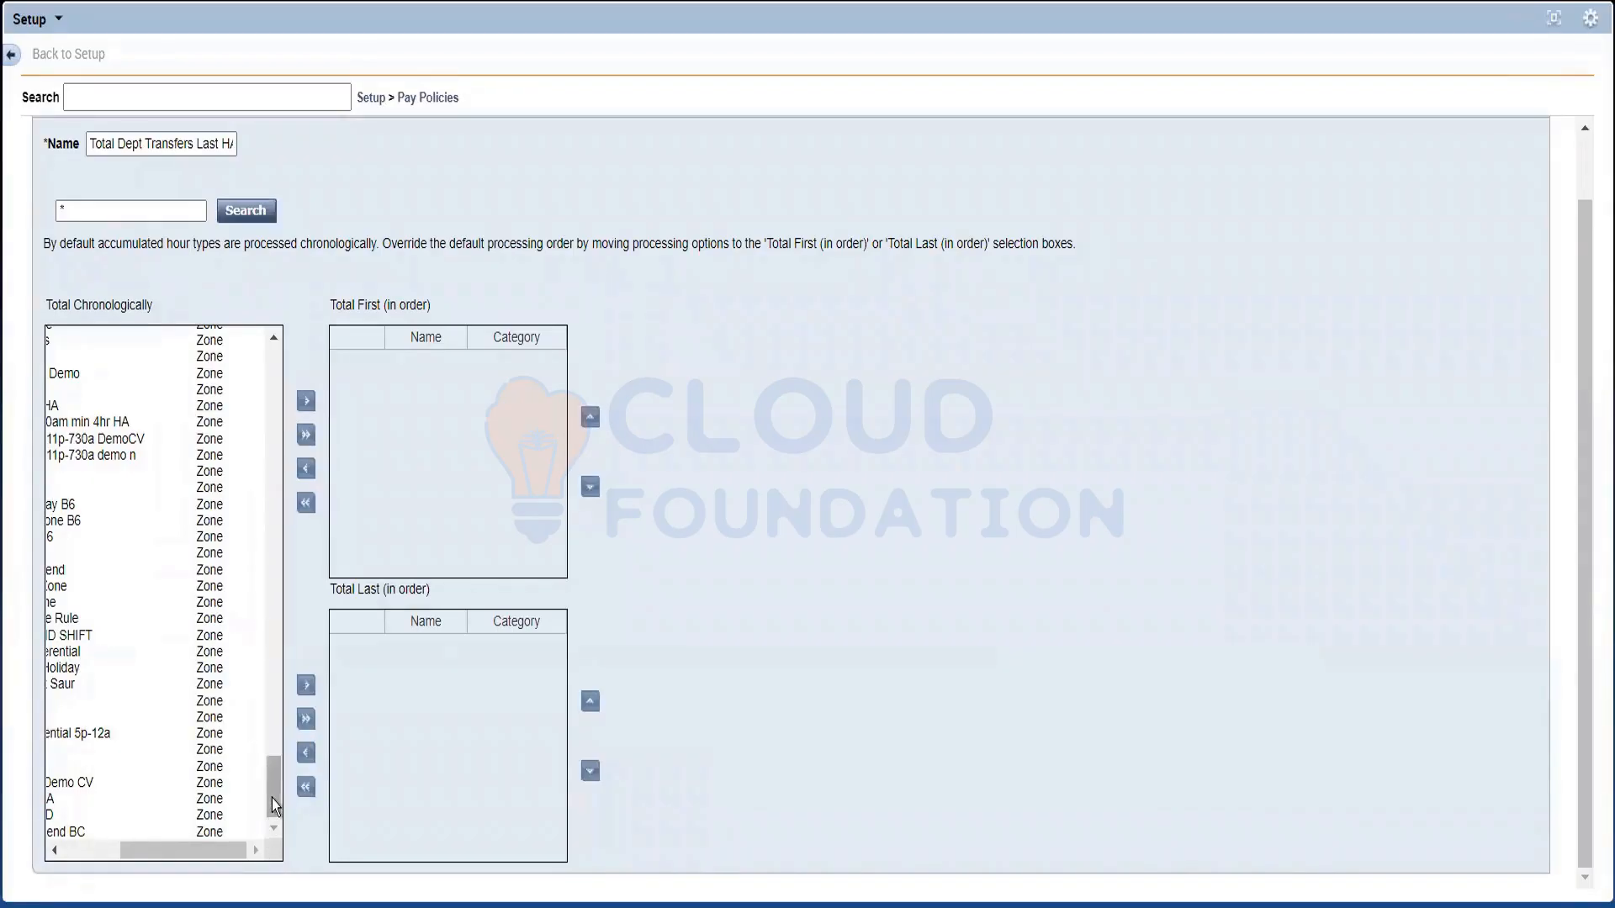
# Move the F_OvertimeR overtime rule from Total Chronologically to Total First (in order)
pyautogui.moveTo(271, 799); pyautogui.dragTo(356, 331)
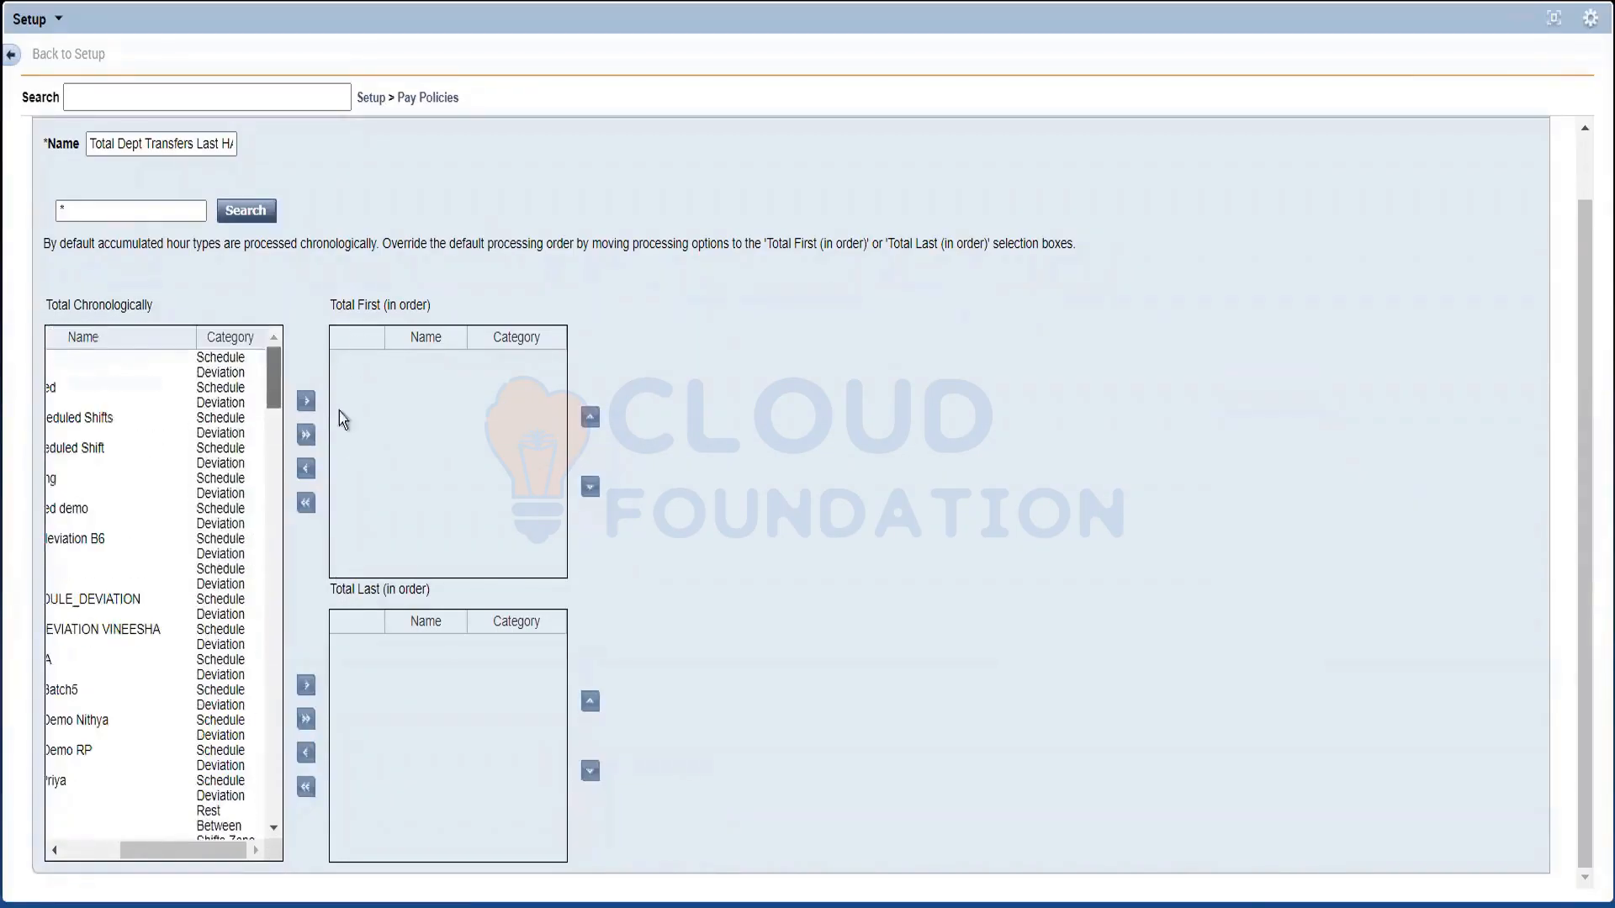
pyautogui.moveTo(340, 411); pyautogui.dragTo(302, 543)
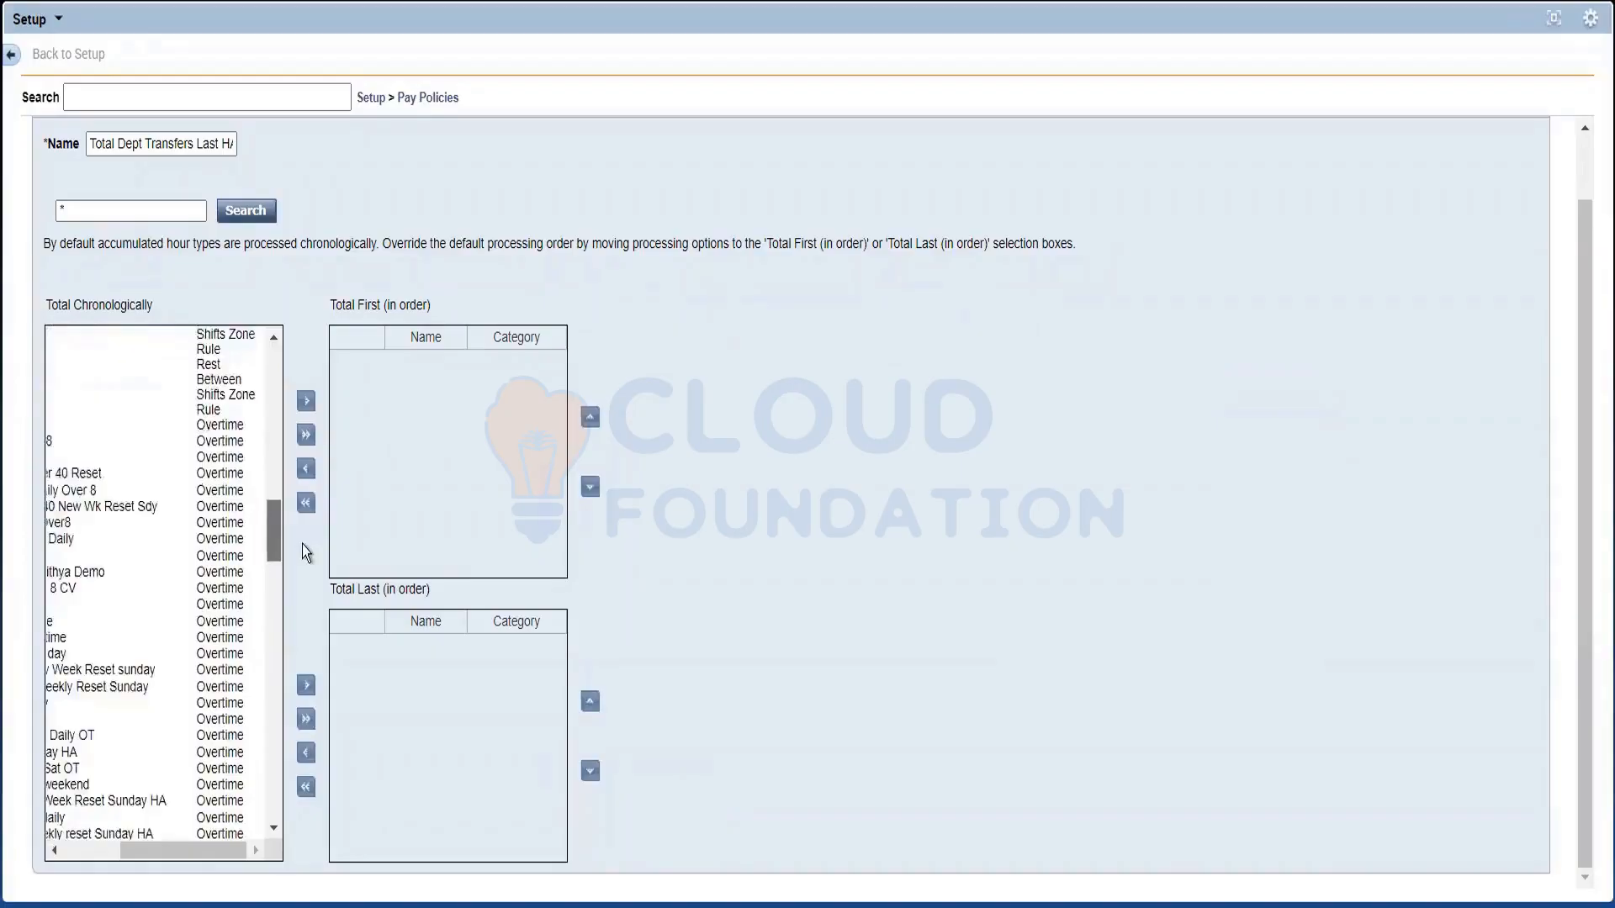
pyautogui.click(82, 853)
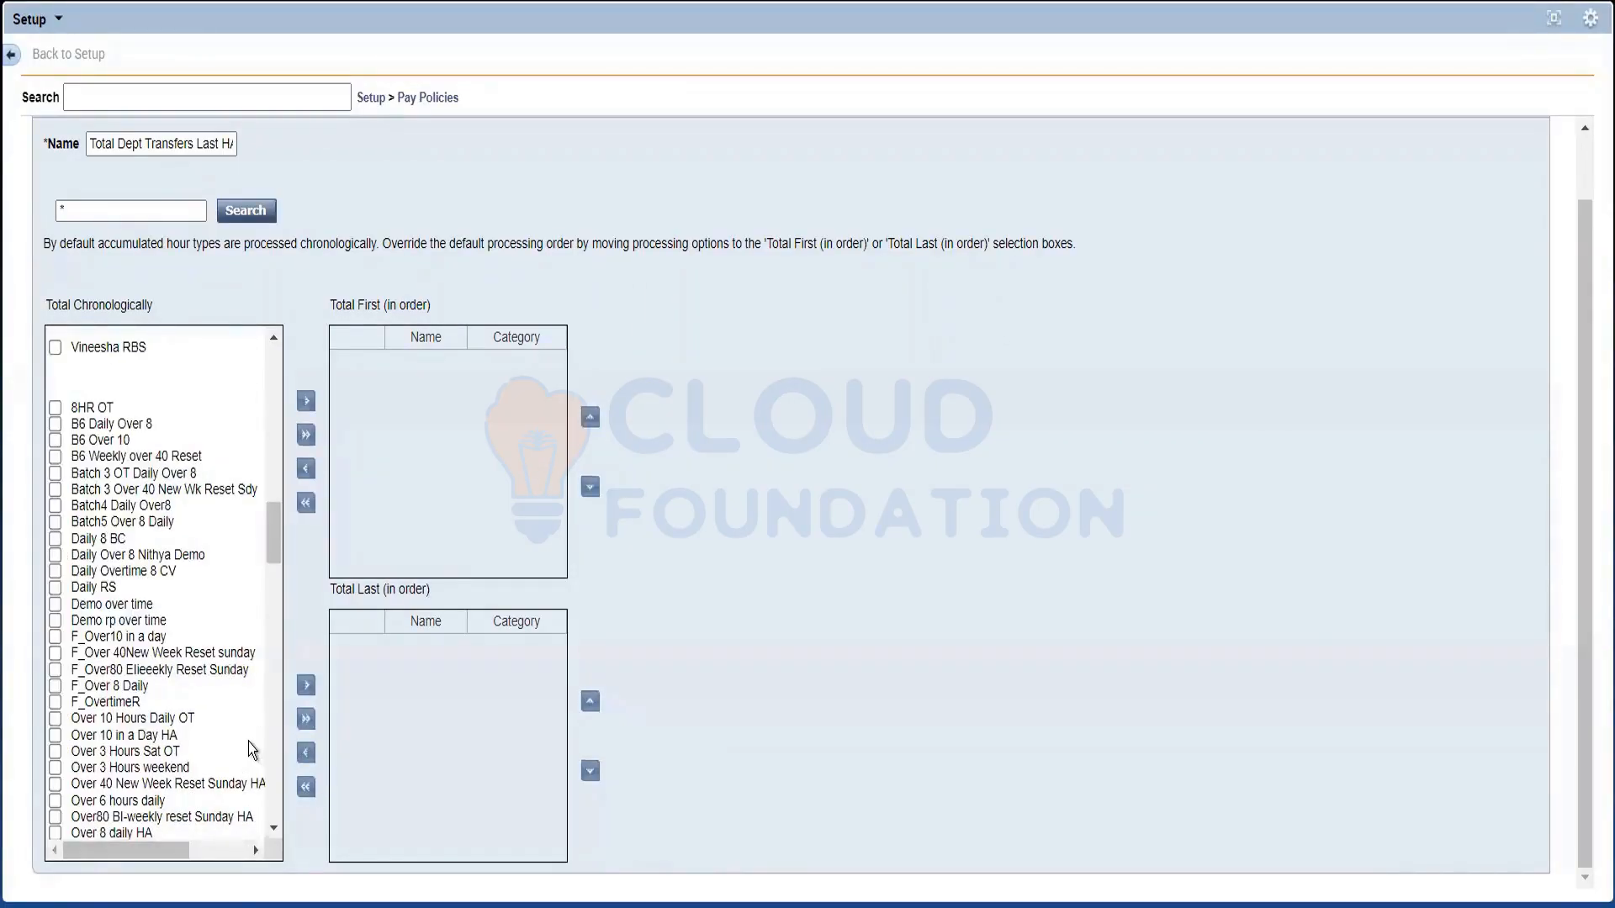
pyautogui.click(56, 705)
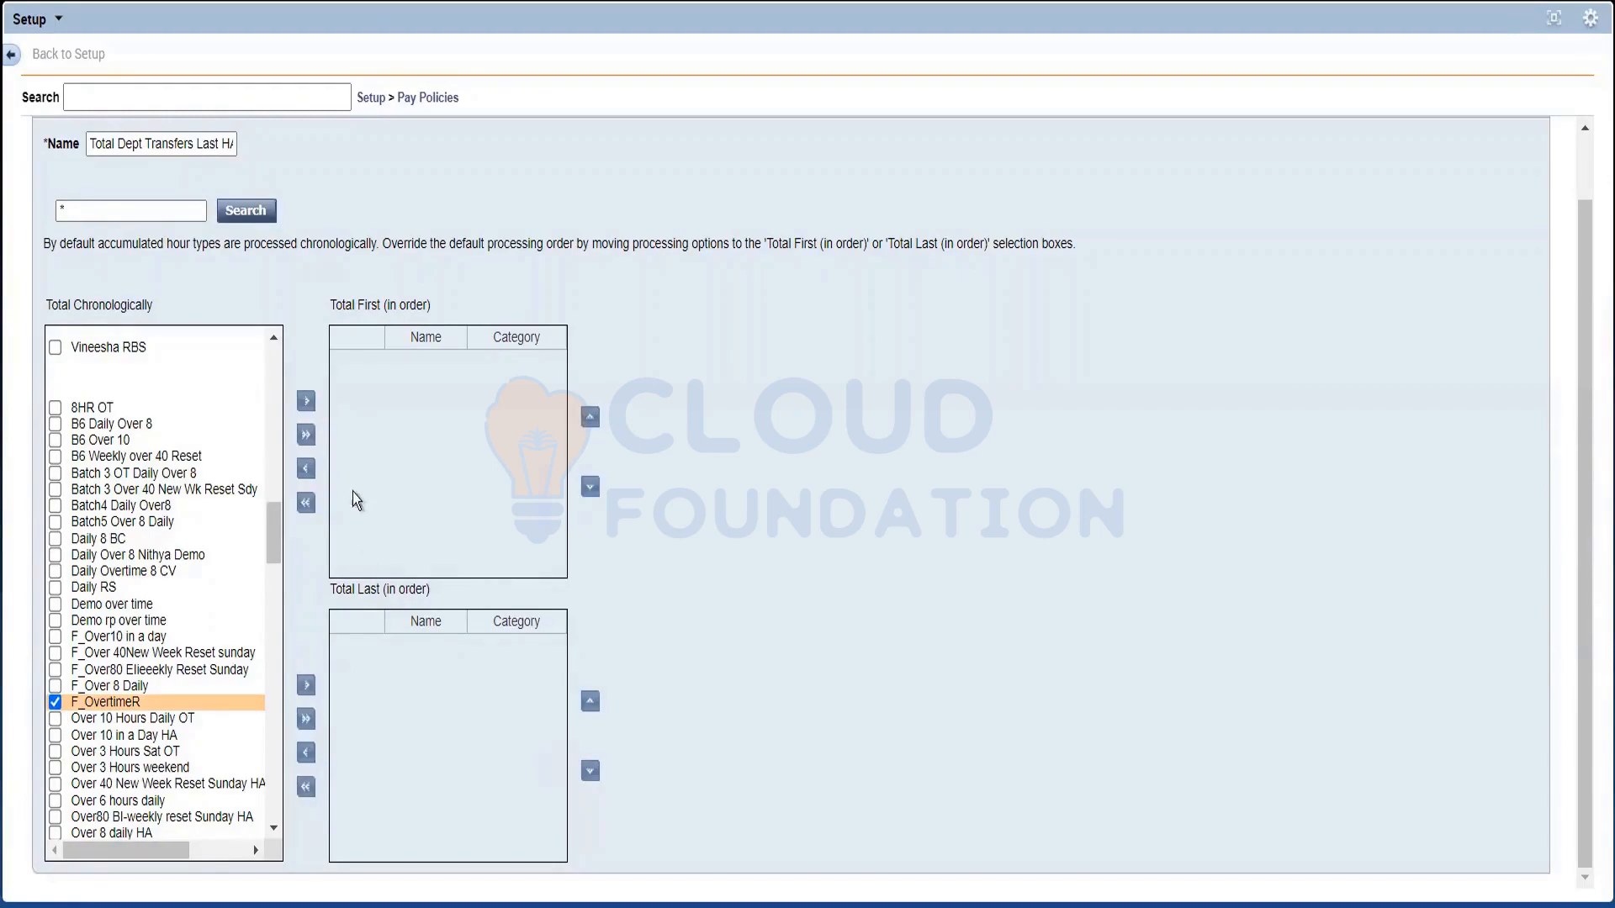
pyautogui.click(306, 403)
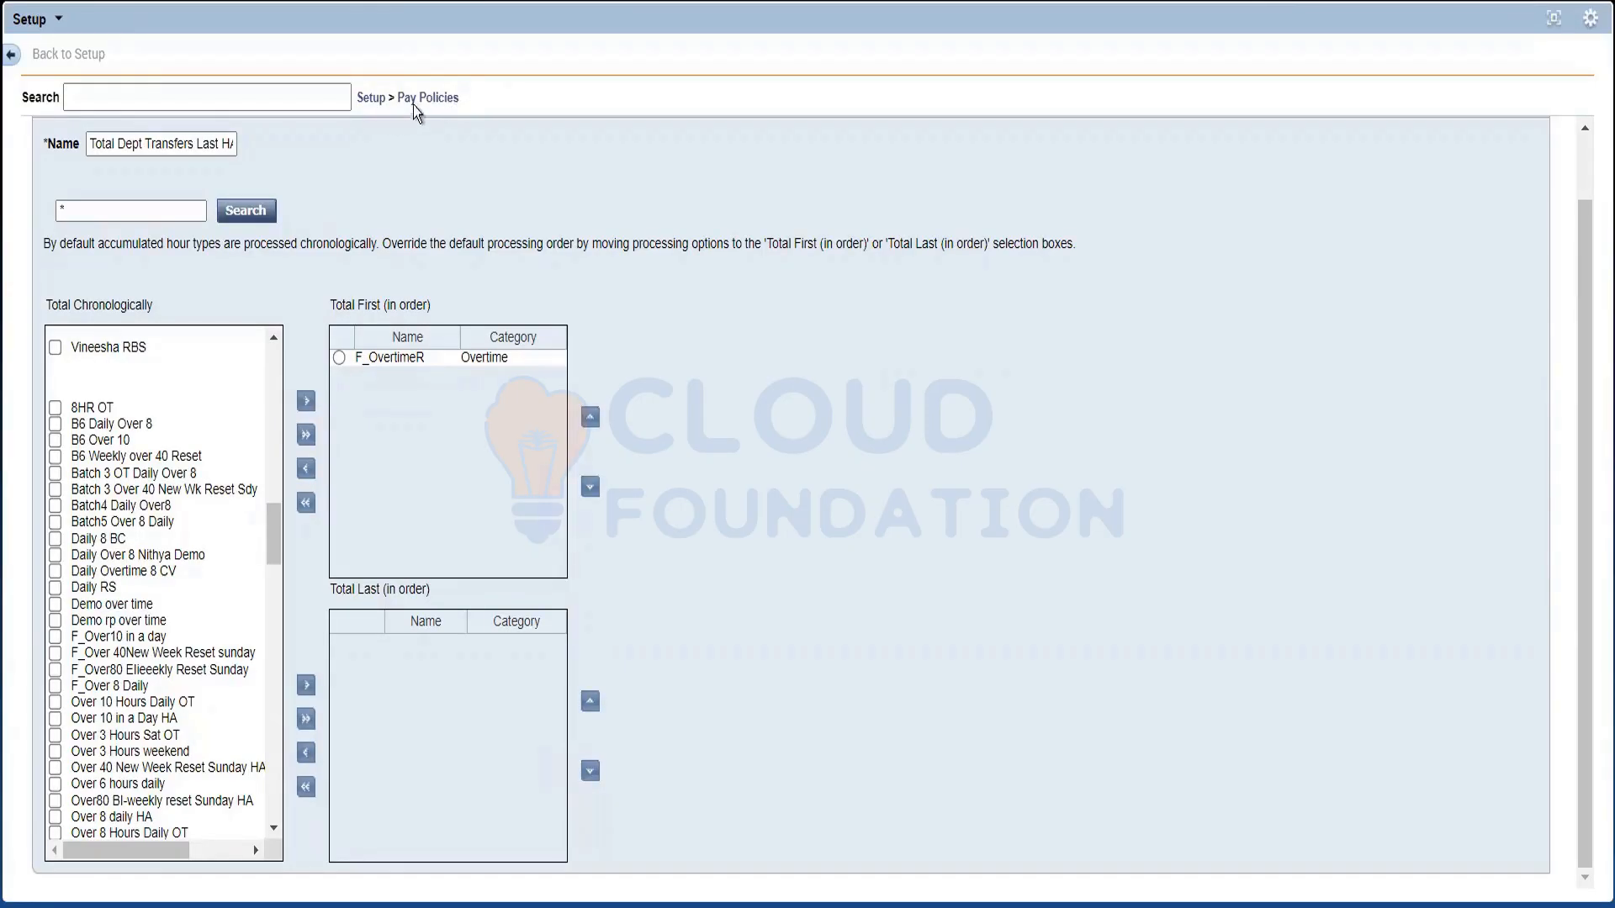
# Switch to the Punch Interpretation Rules, discarding the unsaved processing order changes, and start a new rule
pyautogui.moveTo(421, 101)
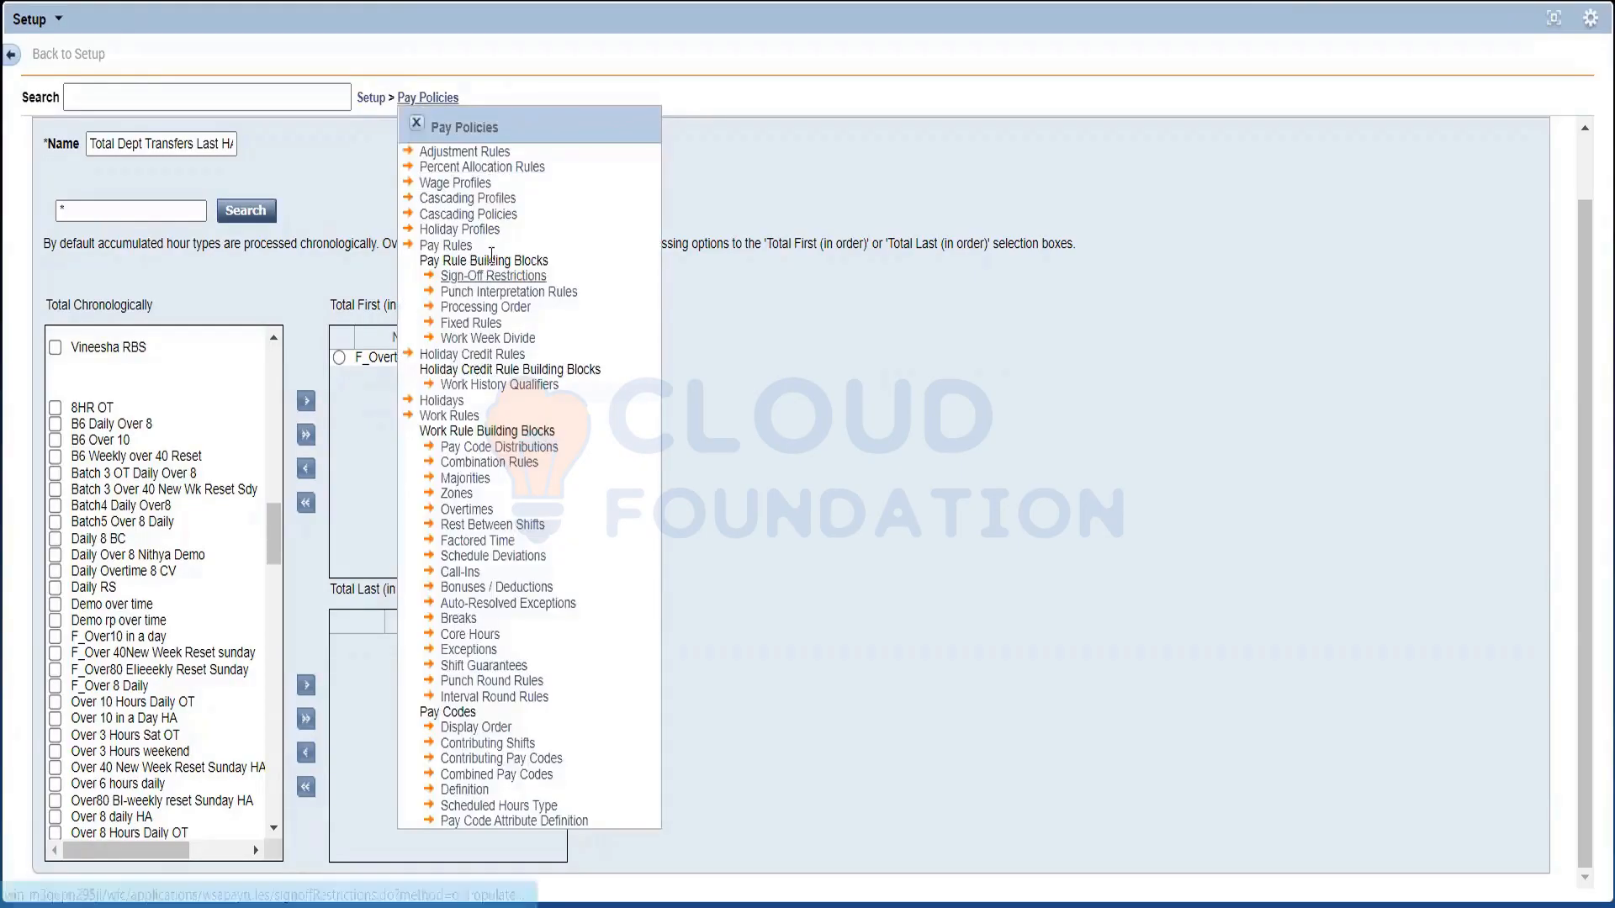
pyautogui.click(510, 294)
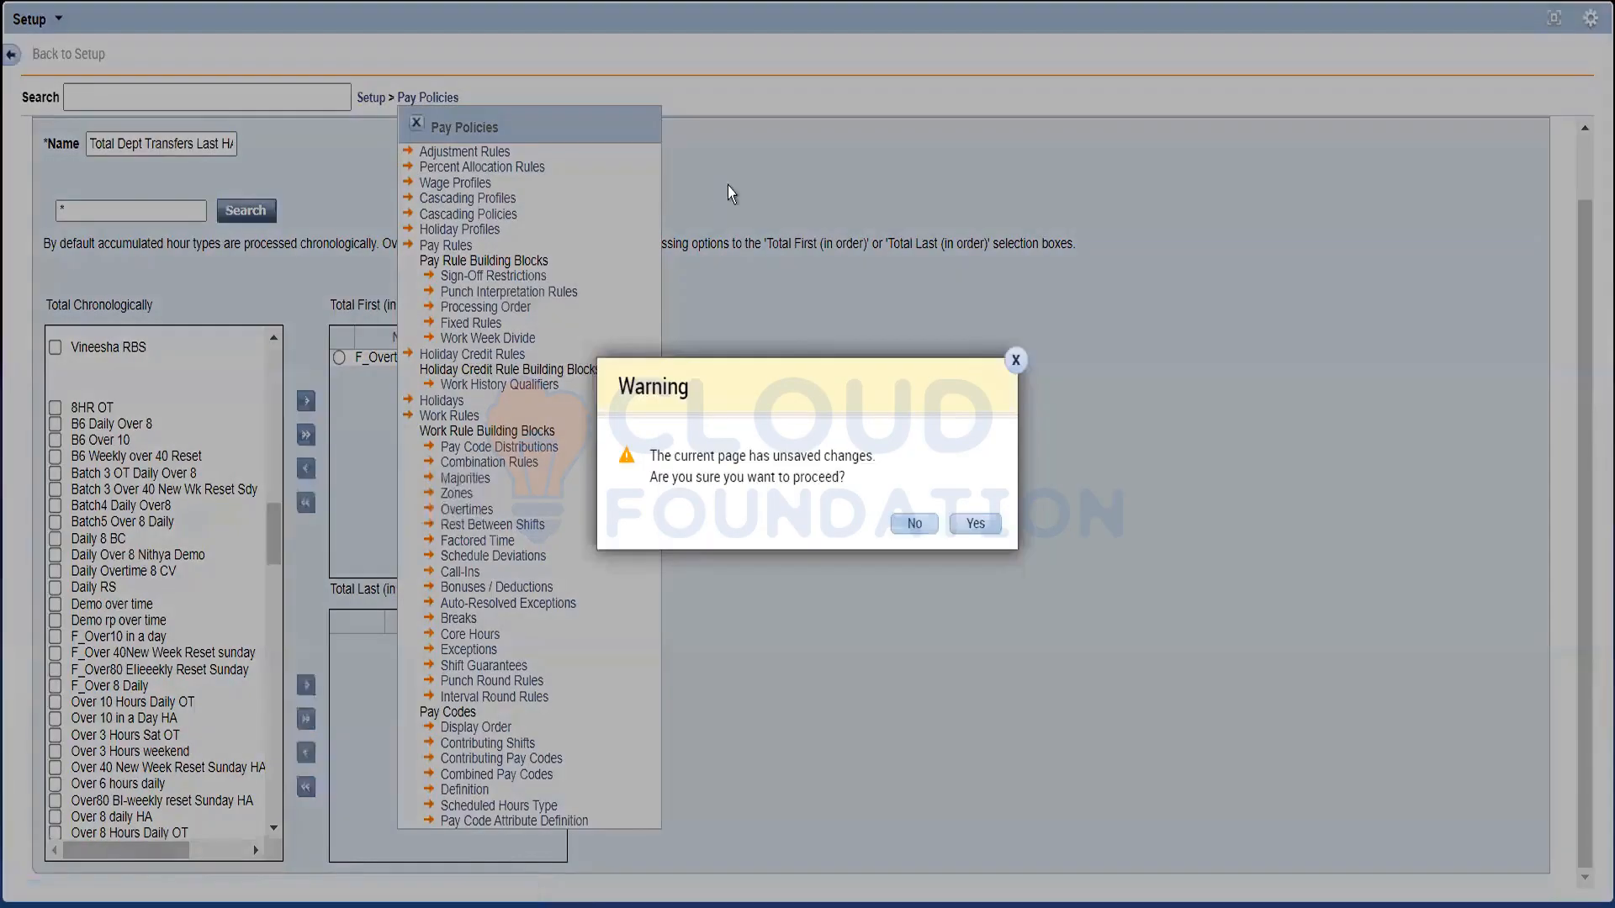
pyautogui.click(975, 523)
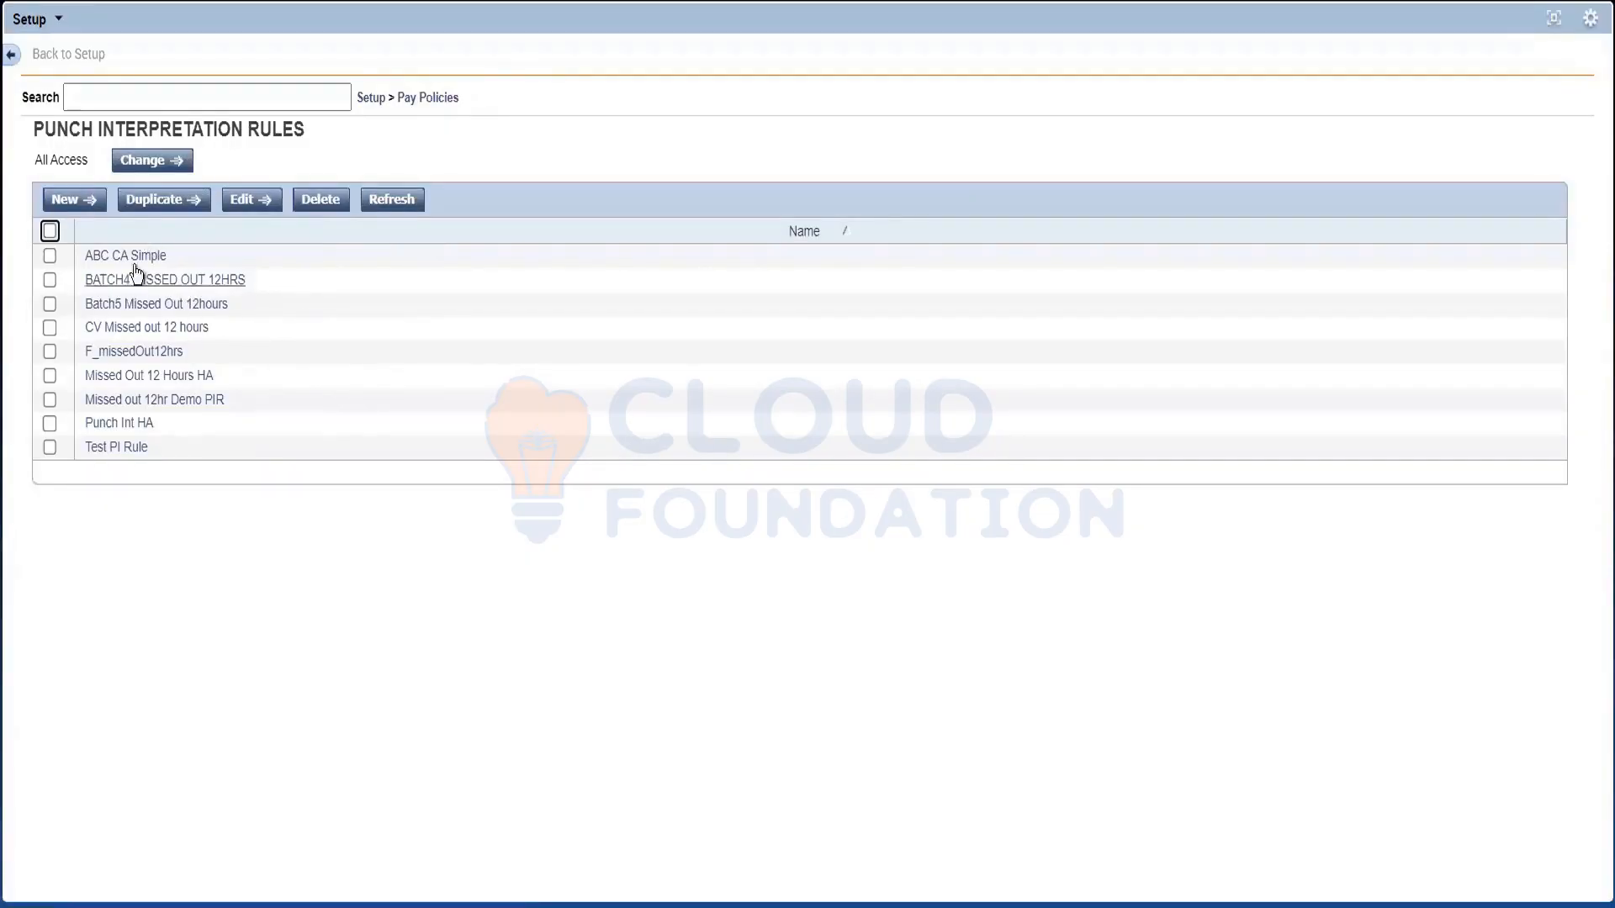
pyautogui.click(66, 202)
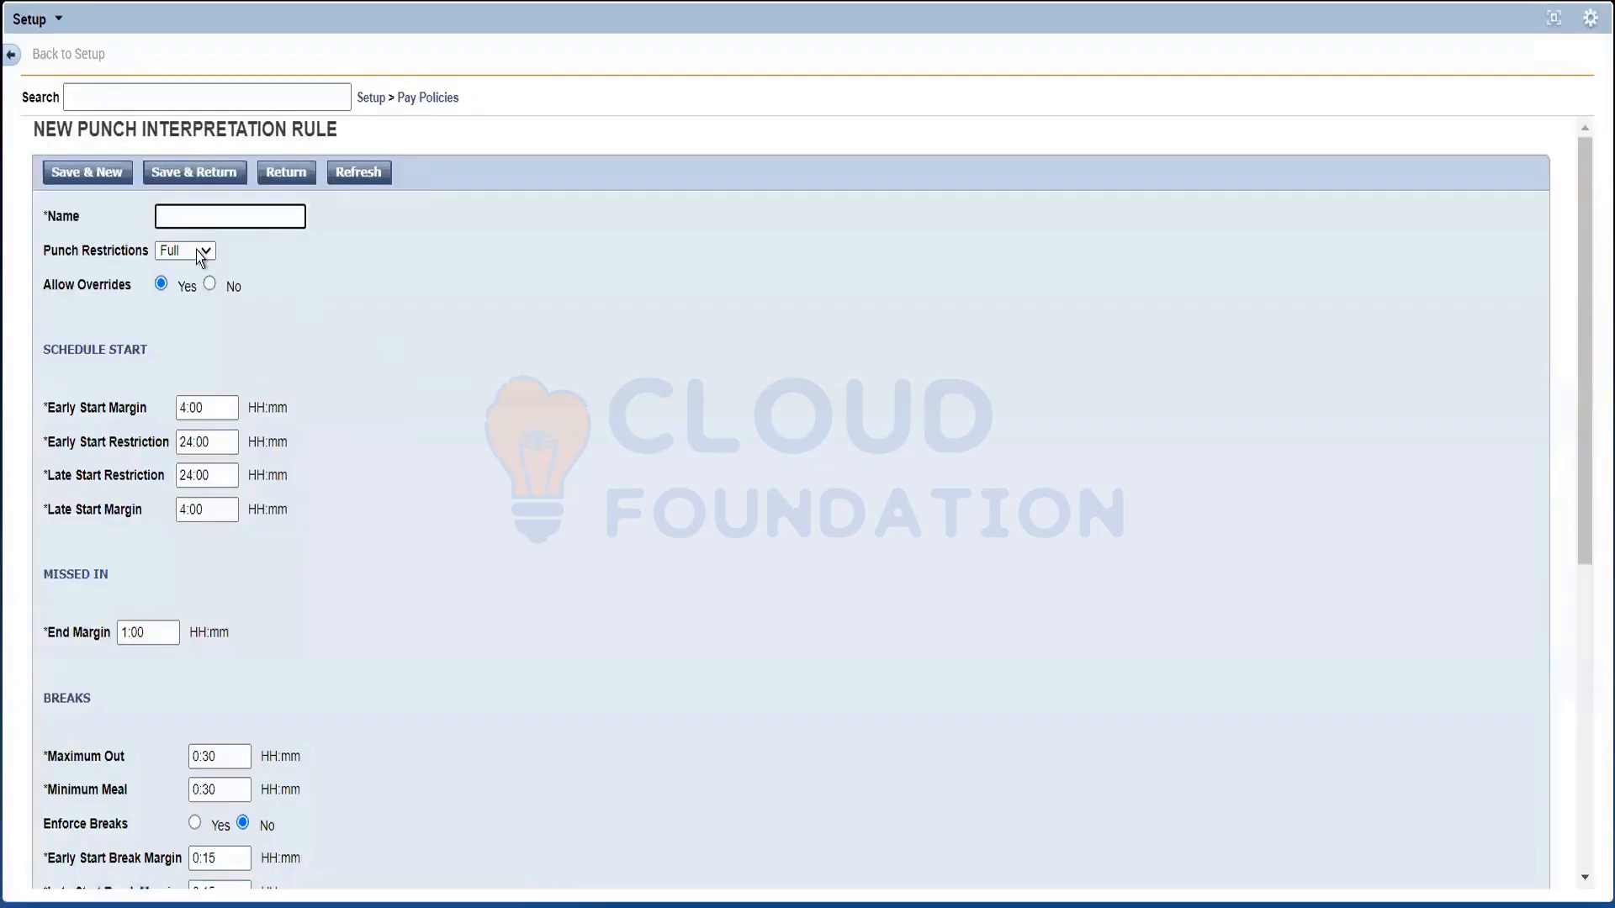
# Set the new punch interpretation rule's Punch Restrictions to Simple and name it Aus FT
pyautogui.click(196, 252)
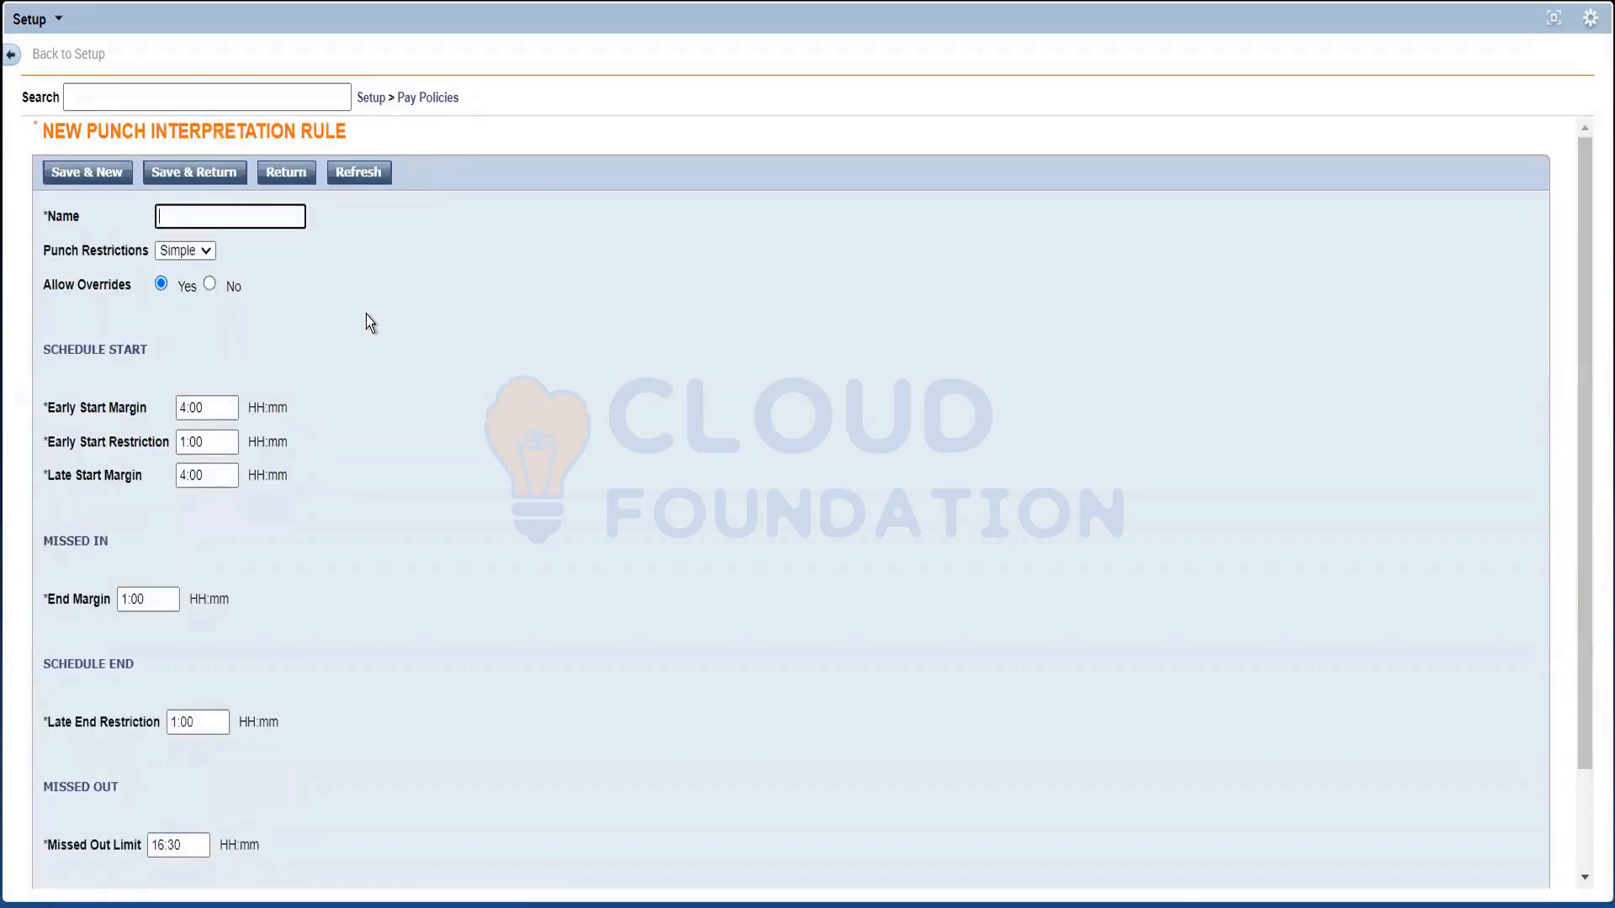
pyautogui.click(218, 219)
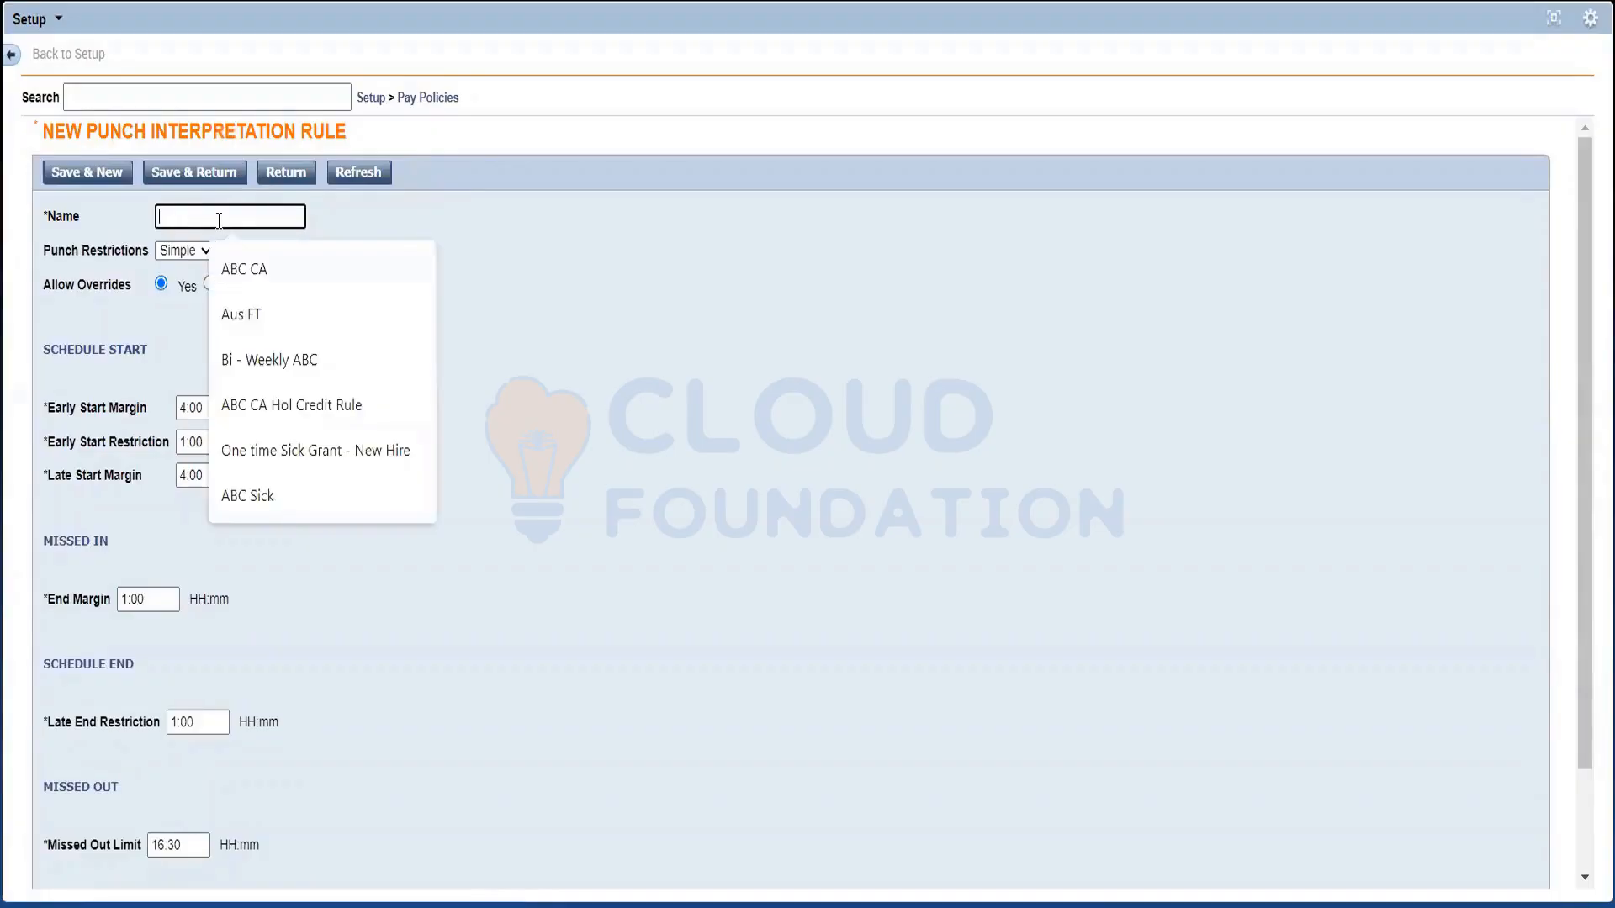
pyautogui.write('Aus FT')
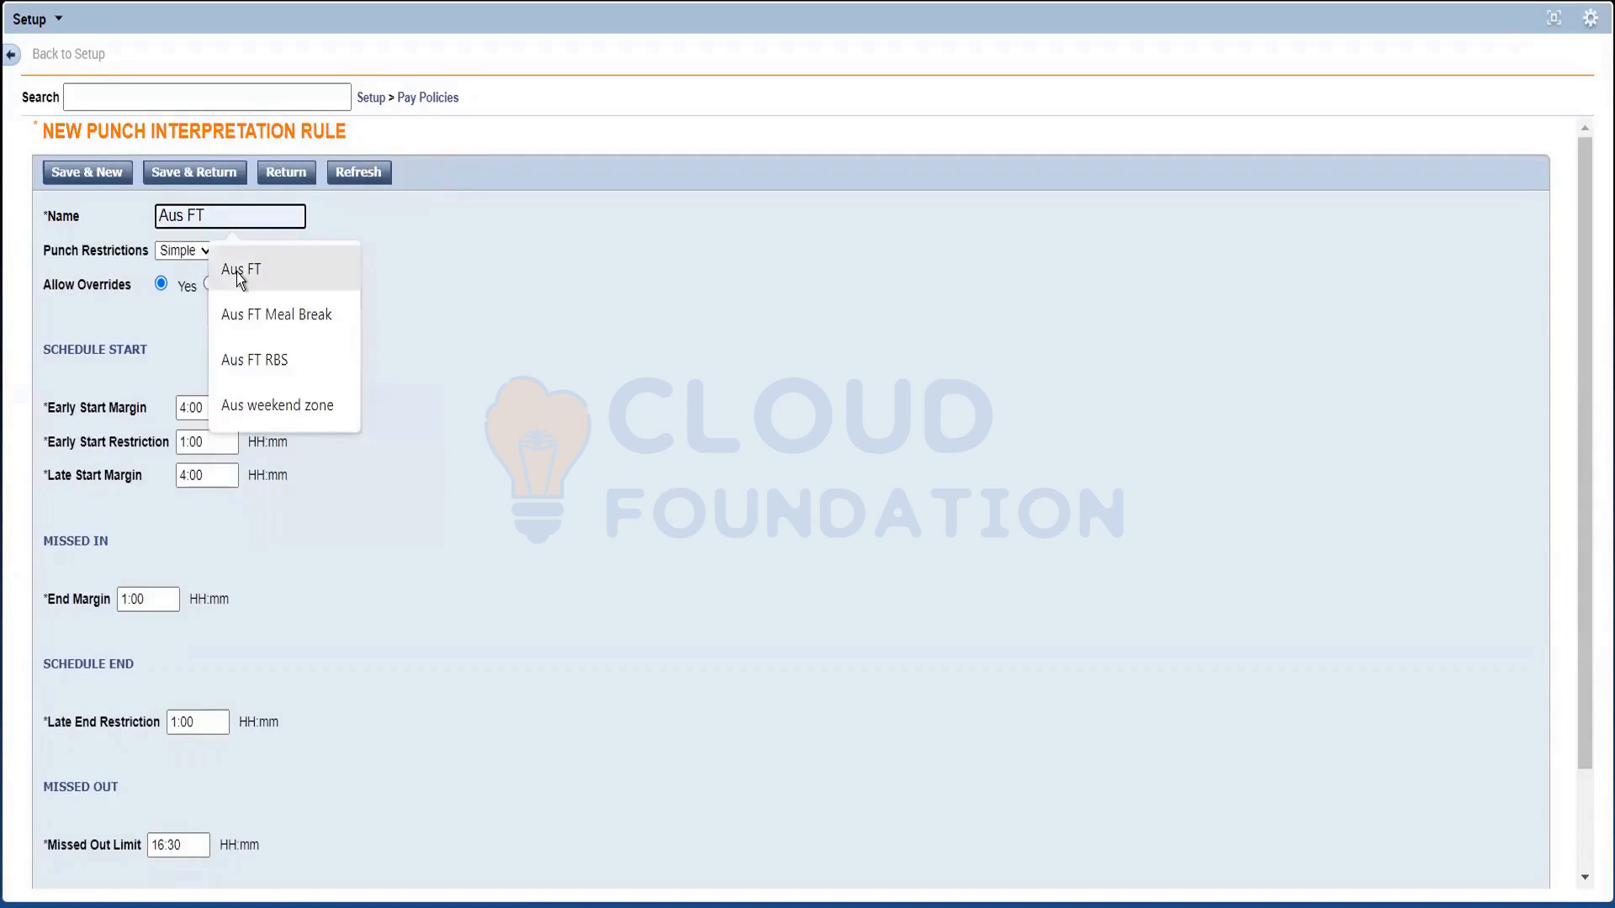
pyautogui.click(236, 271)
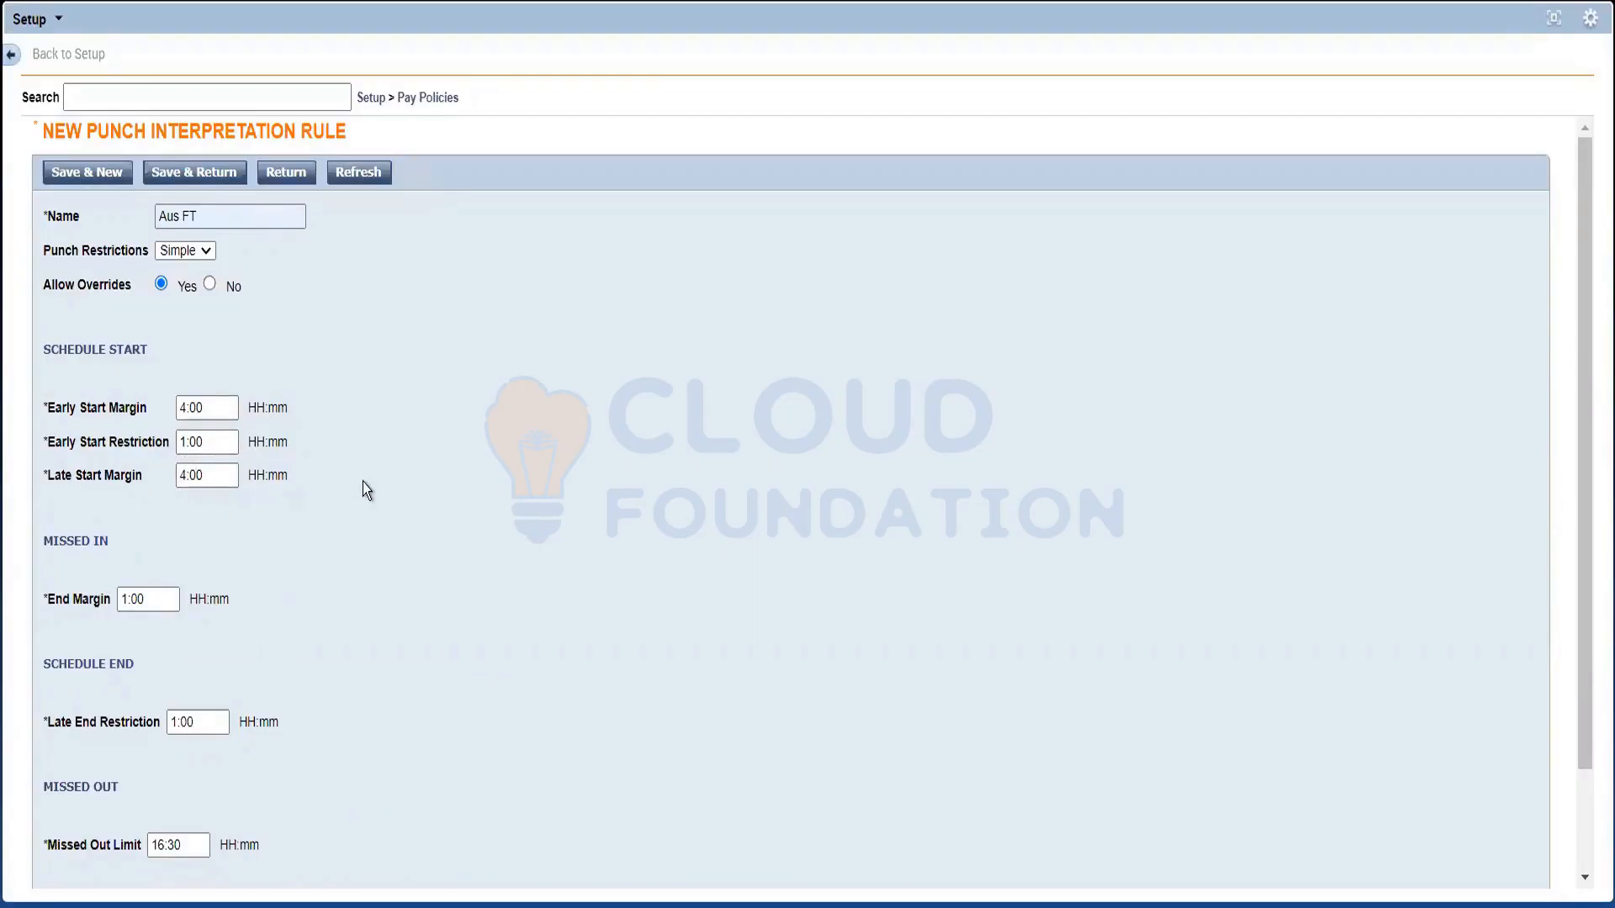
# Examine the Early Start Restriction, Early Start Margin and Late Start Margin of the new rule's schedule start settings
pyautogui.click(217, 442)
pyautogui.moveTo(217, 442); pyautogui.dragTo(175, 443)
pyautogui.click(91, 453)
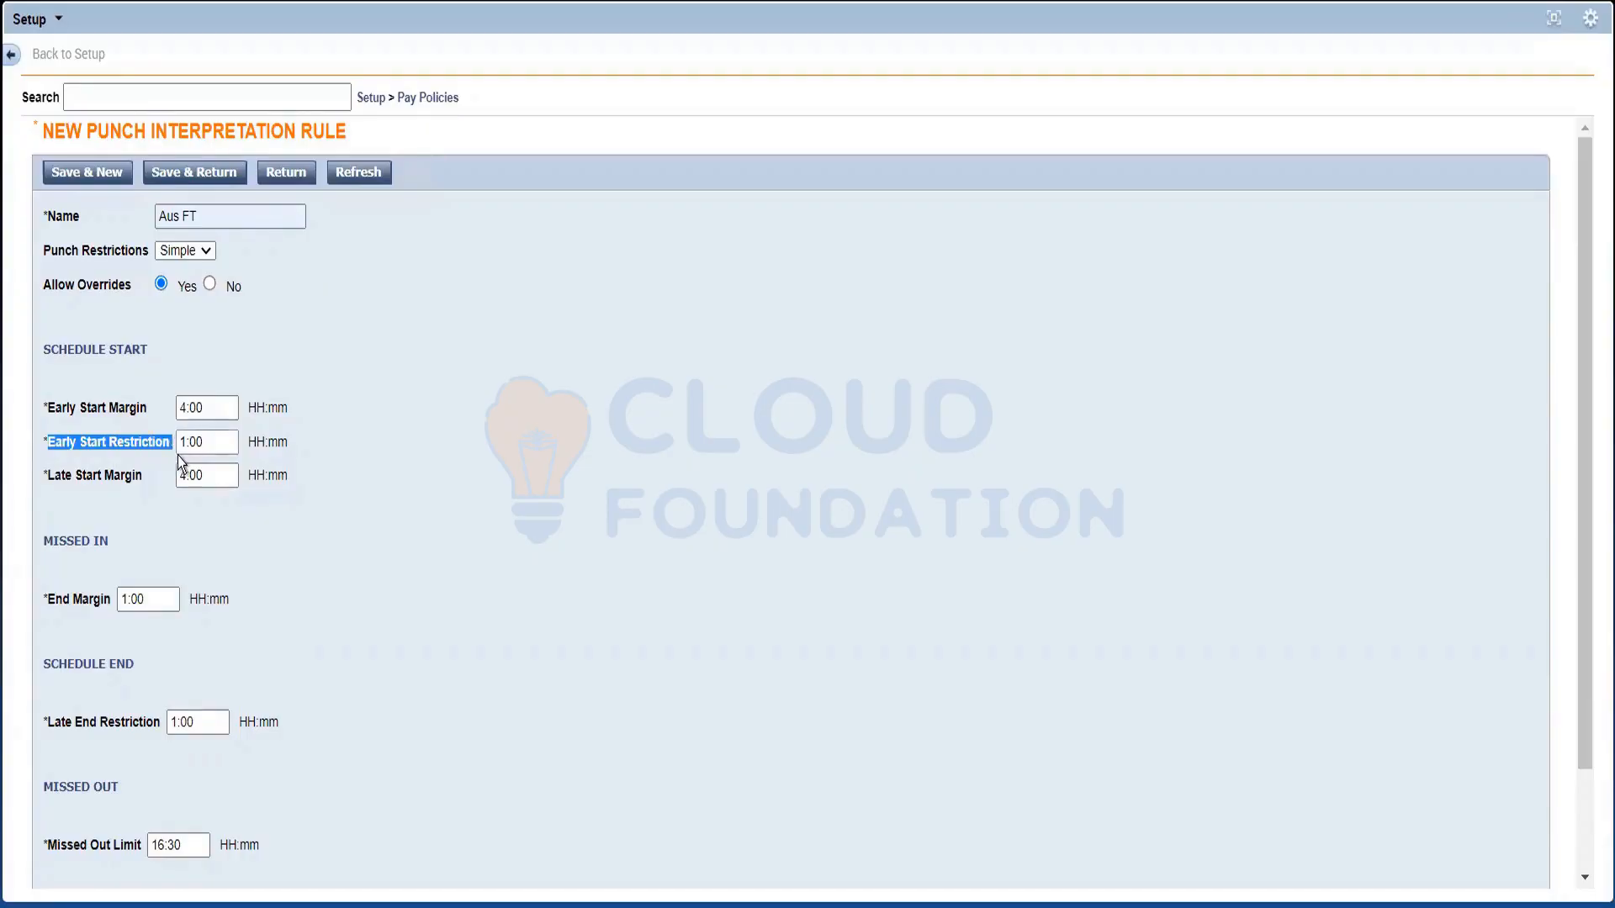
pyautogui.click(236, 442)
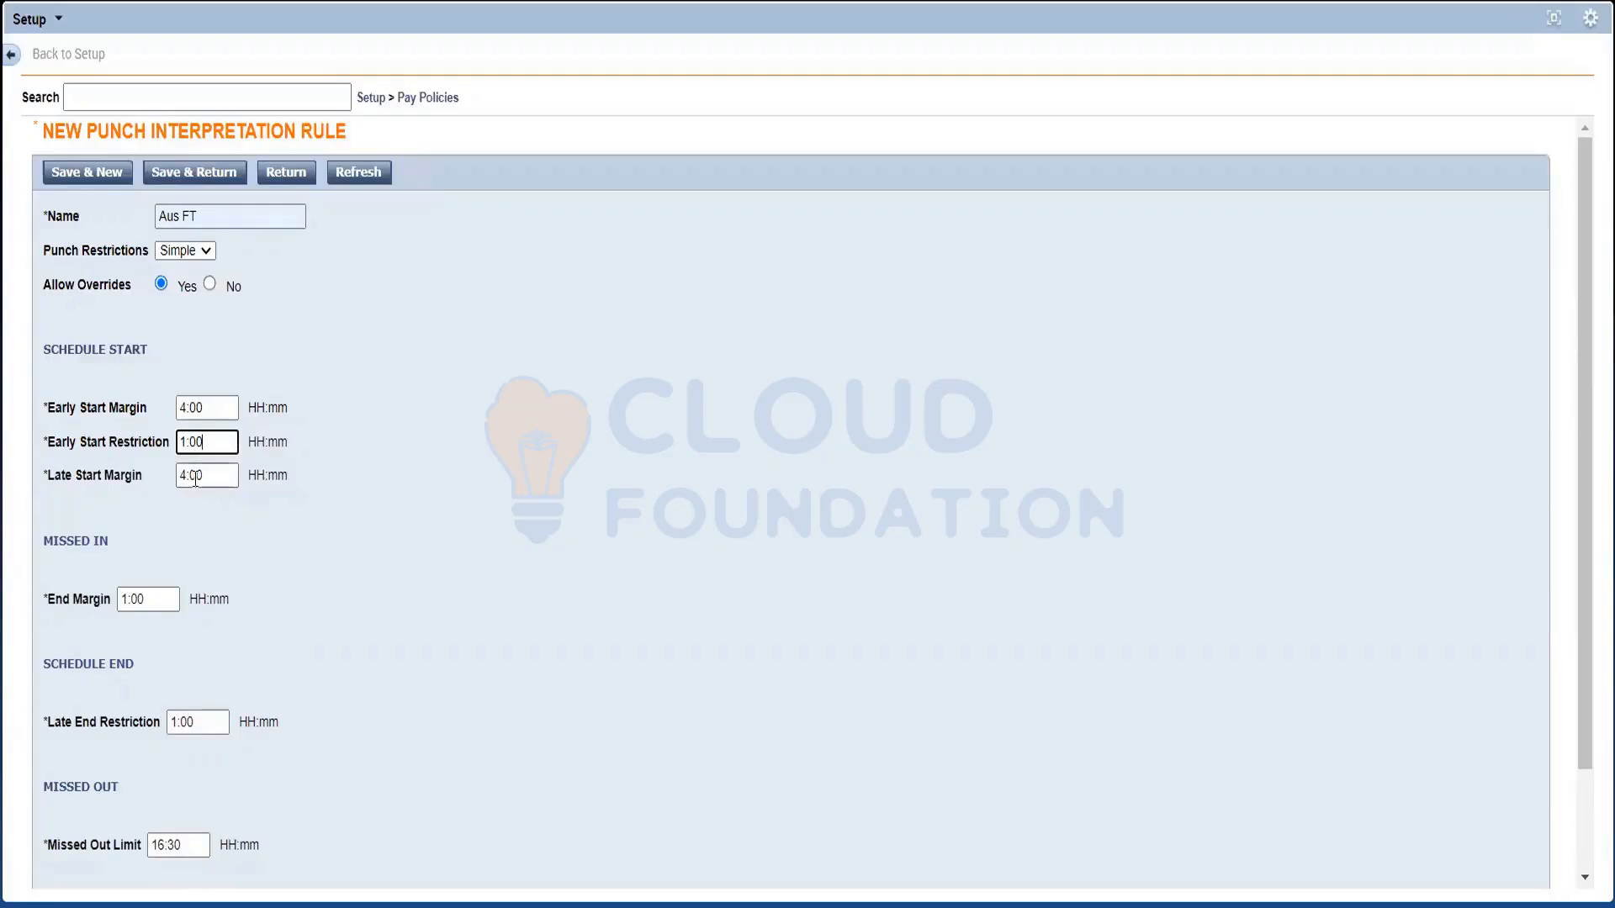
pyautogui.click(335, 520)
pyautogui.click(212, 413)
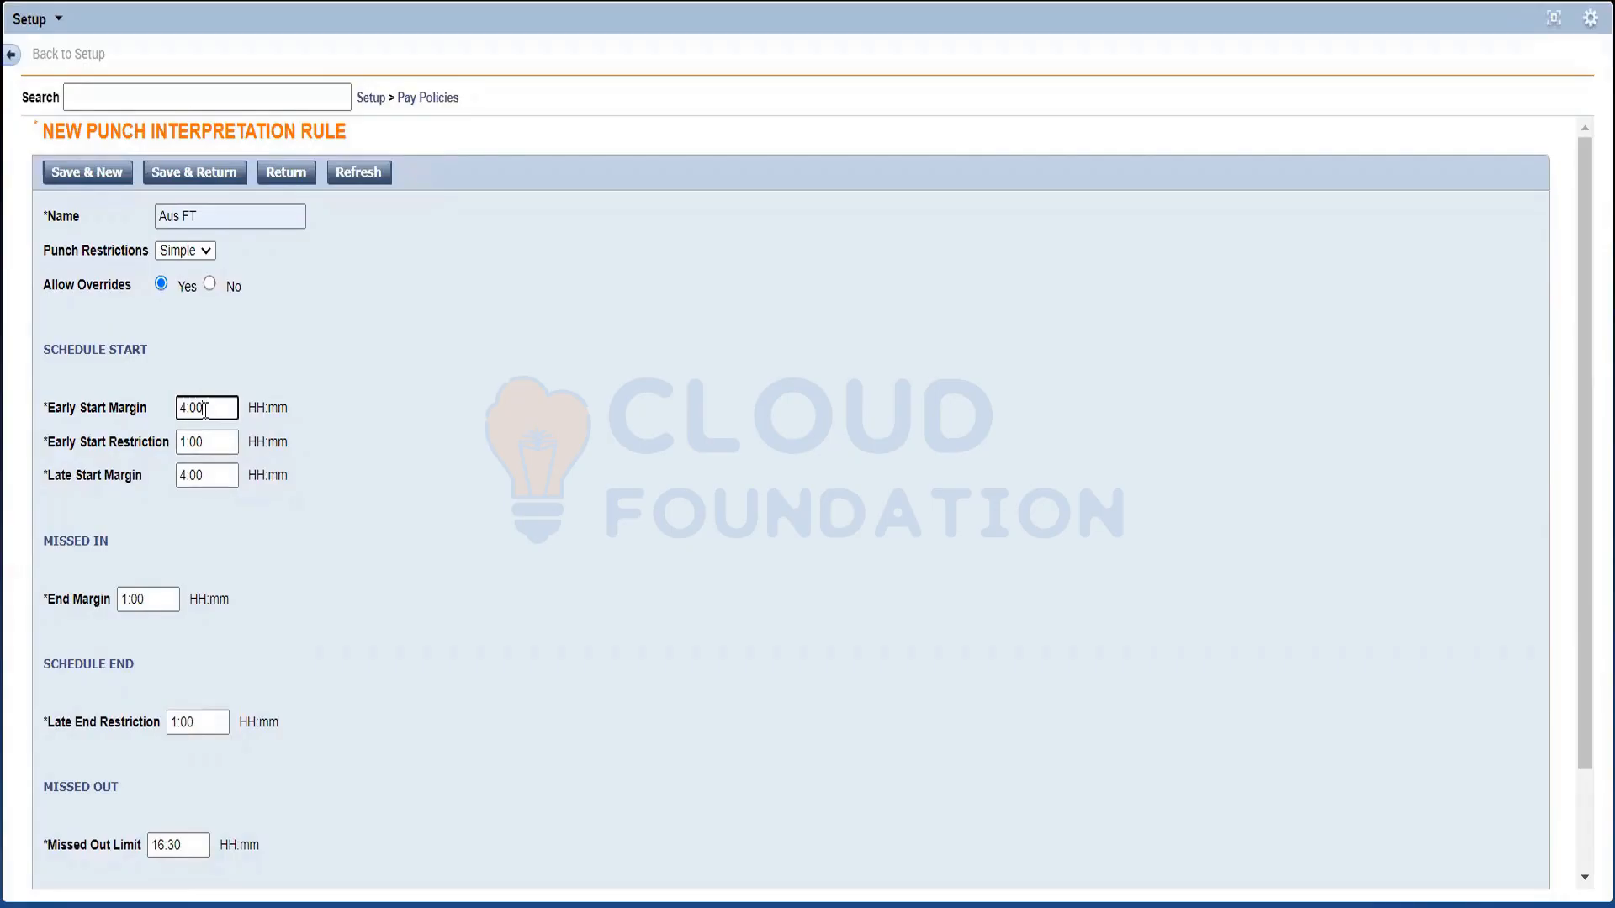
pyautogui.click(208, 482)
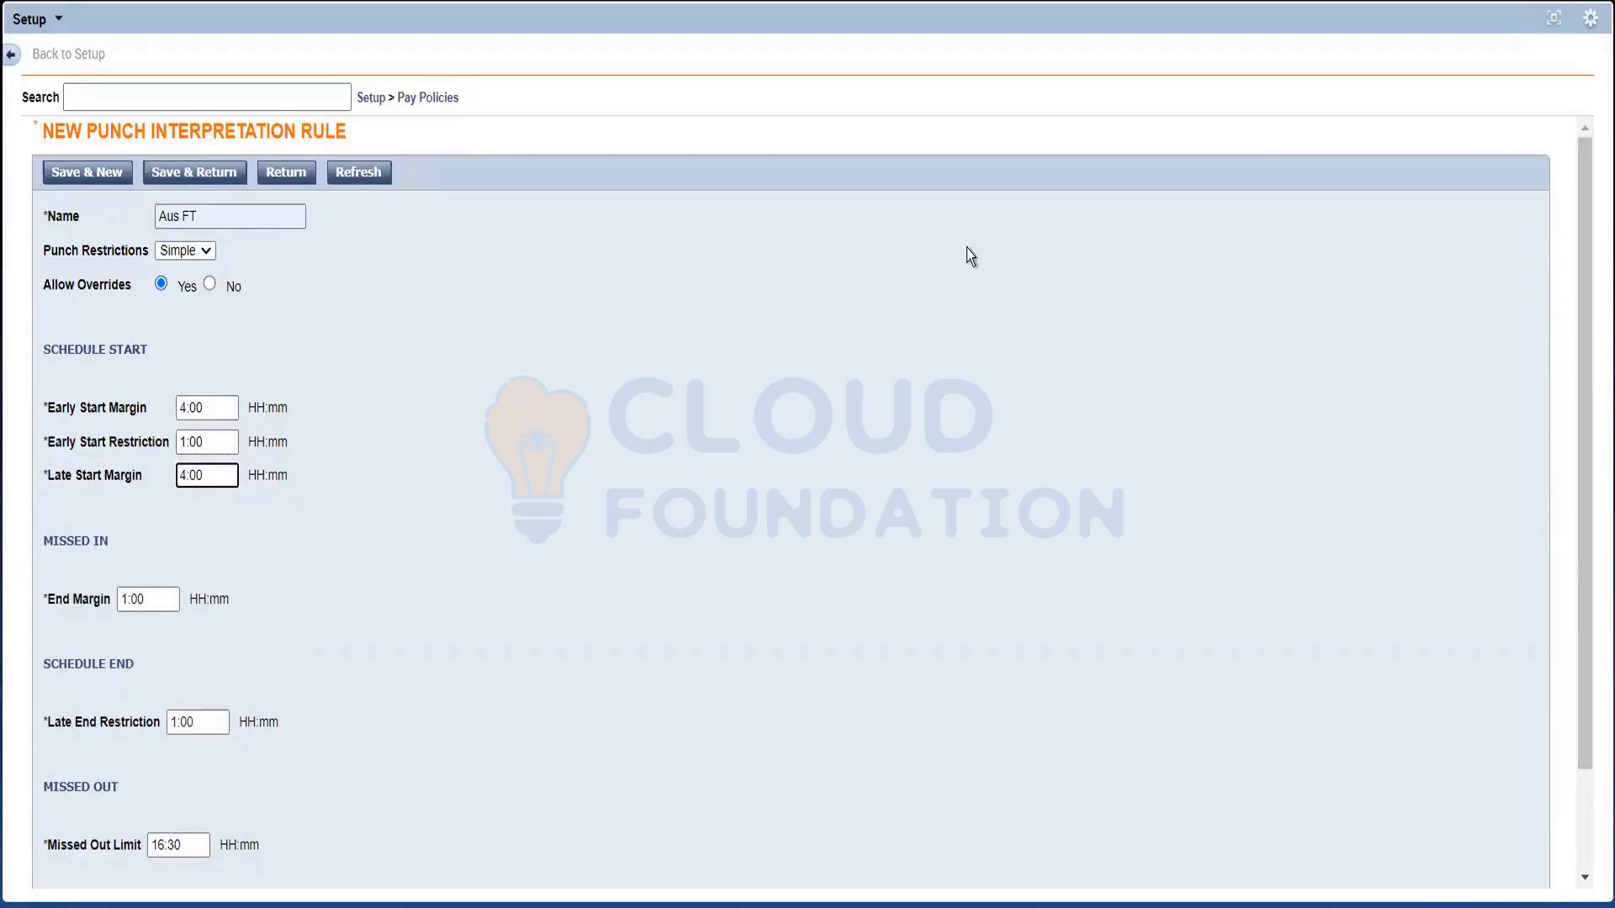
# Leave the full view, check the employee's timecard schedule, and return to the new punch interpretation rule
pyautogui.click(1556, 29)
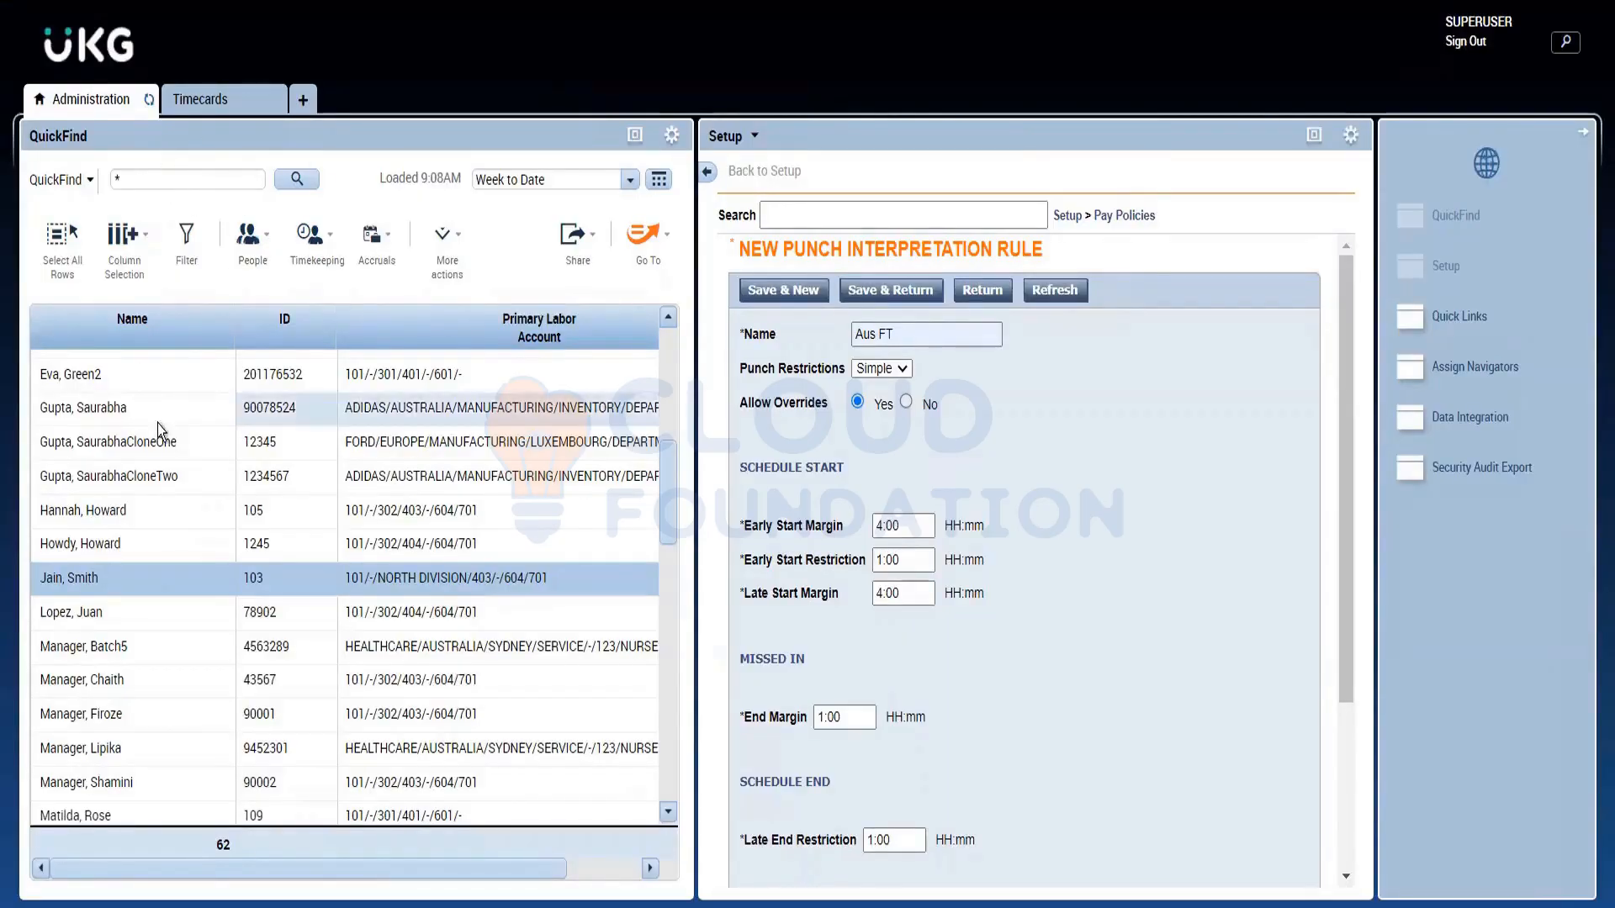
pyautogui.click(219, 99)
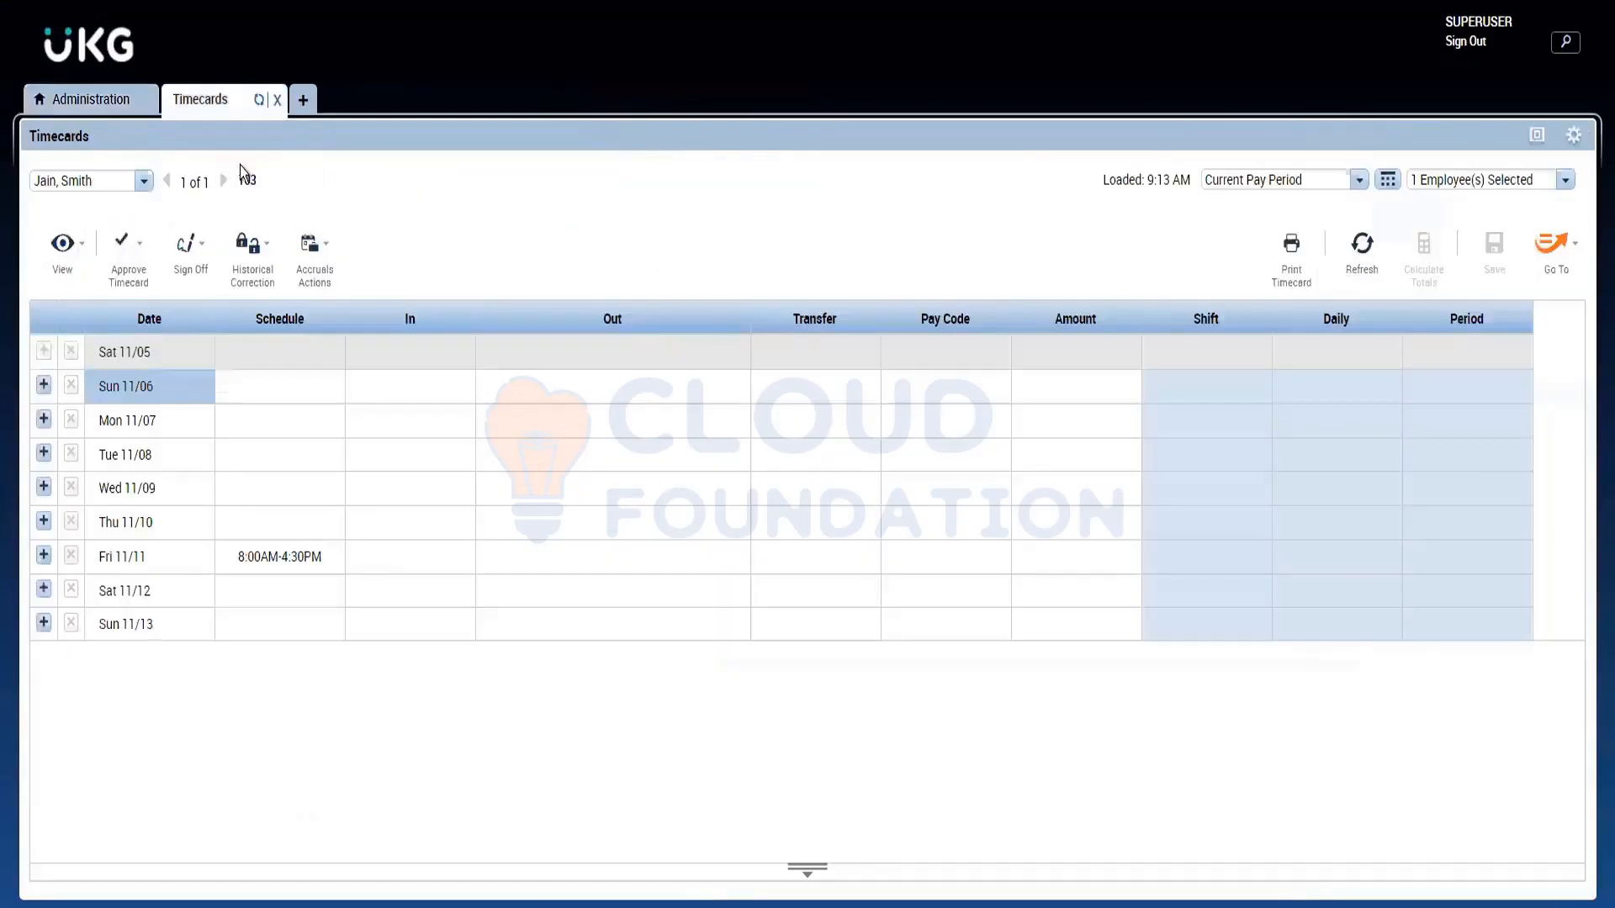
pyautogui.click(72, 110)
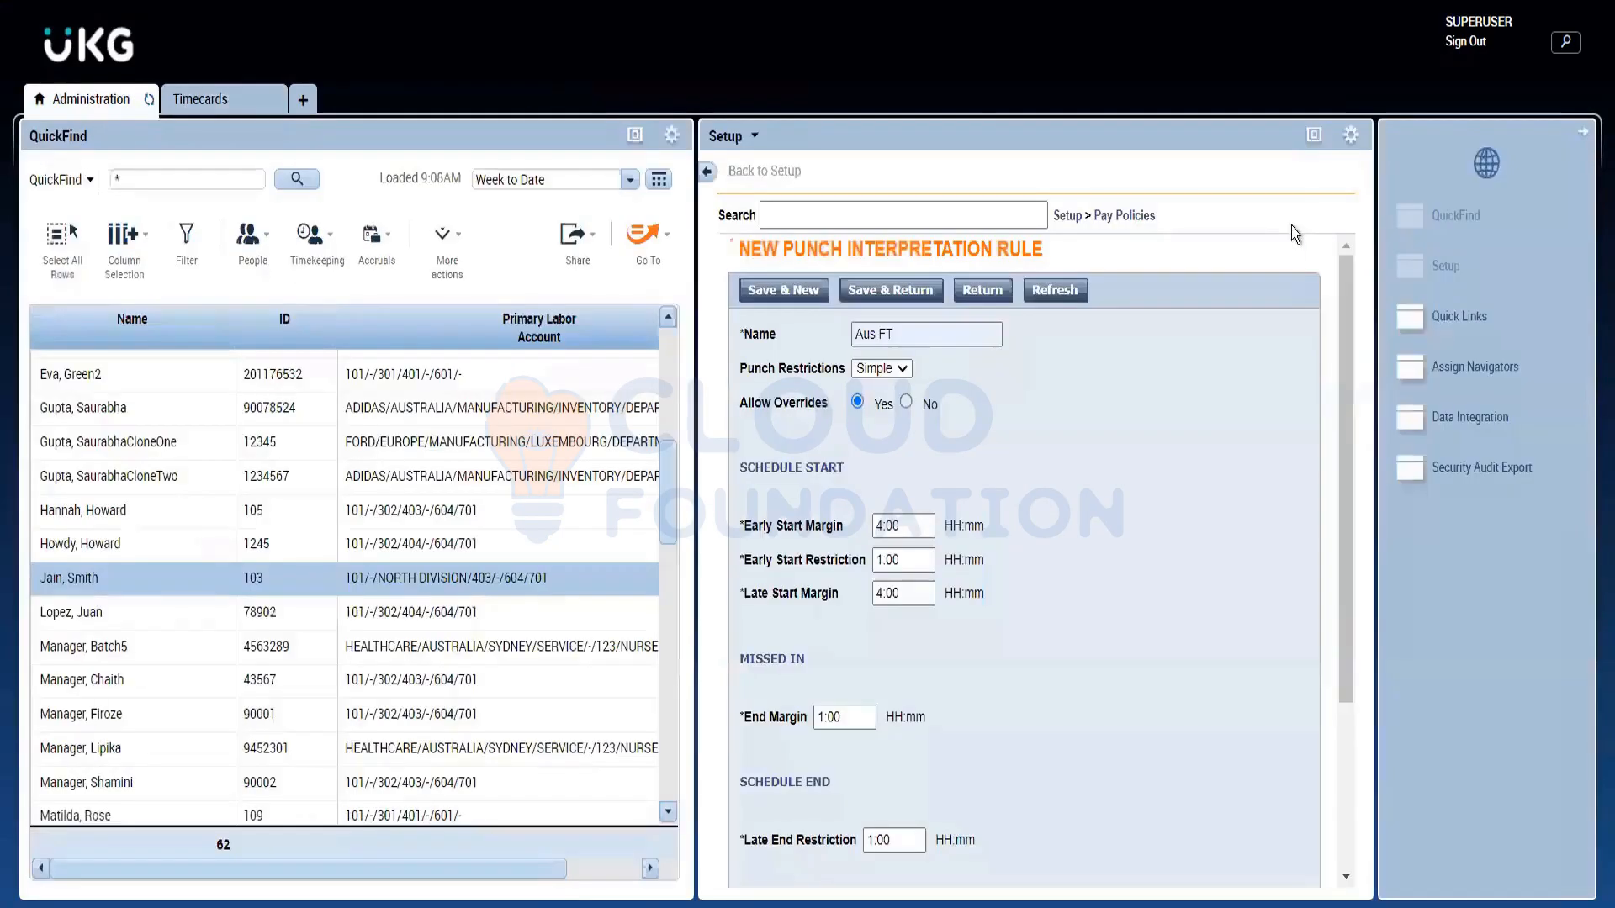
# Set the new rule's Early Start Restriction to 24:00 in the full view and return to the split view
pyautogui.click(1312, 137)
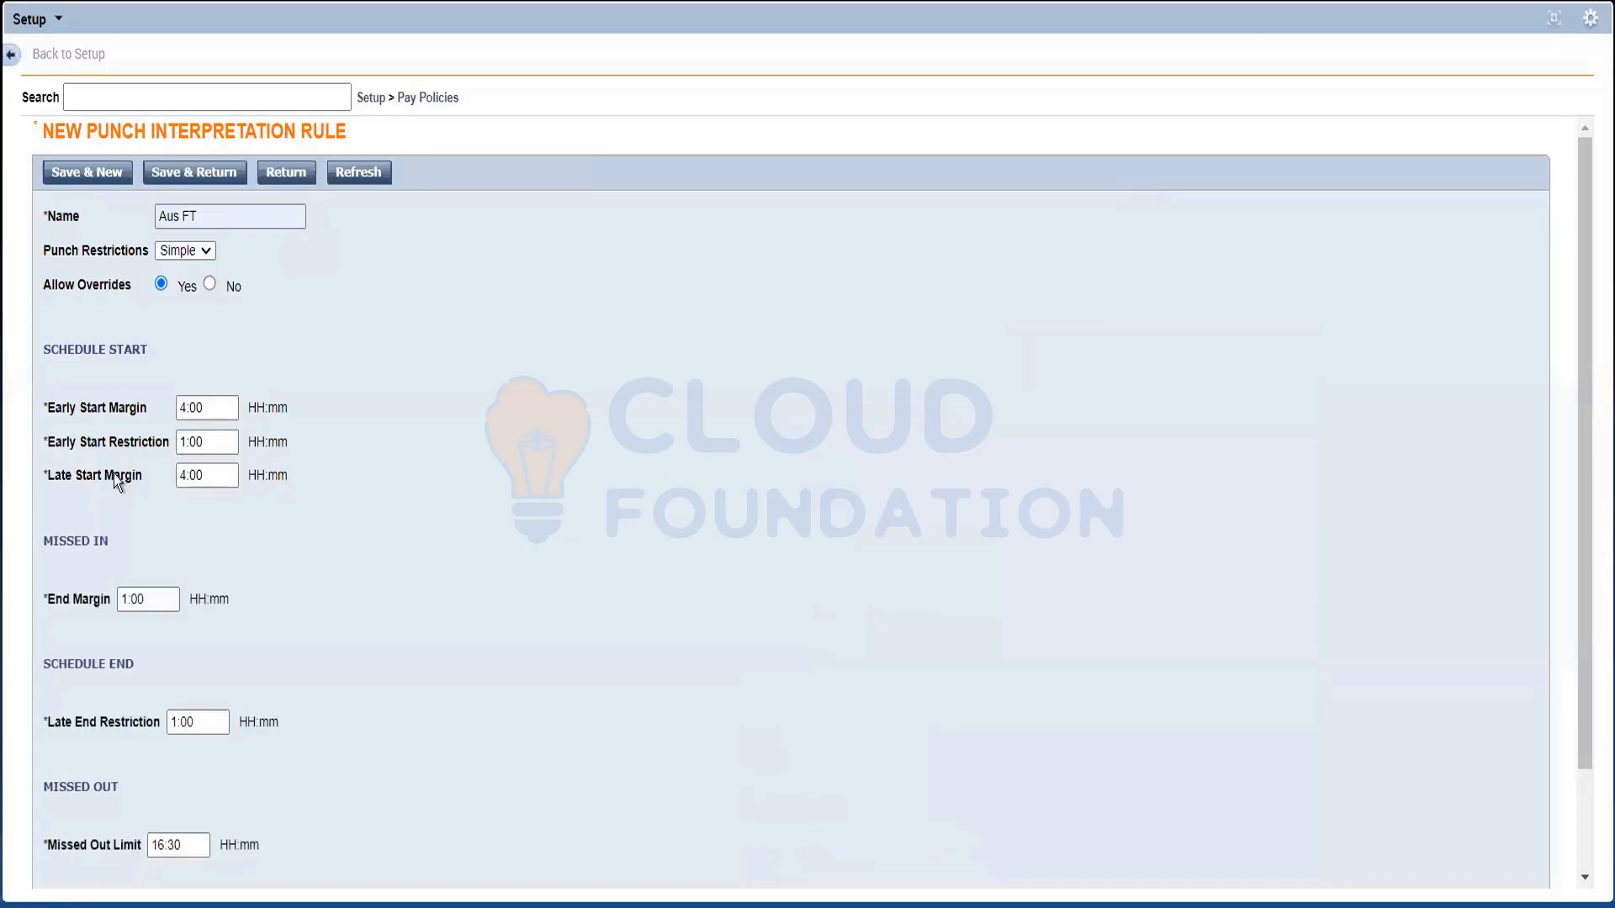
pyautogui.click(188, 446)
pyautogui.click(187, 443)
pyautogui.press('BackSpace')
pyautogui.write('24')
pyautogui.press('Delete')
pyautogui.press('Delete')
pyautogui.write('4')
pyautogui.click(452, 441)
pyautogui.click(1556, 19)
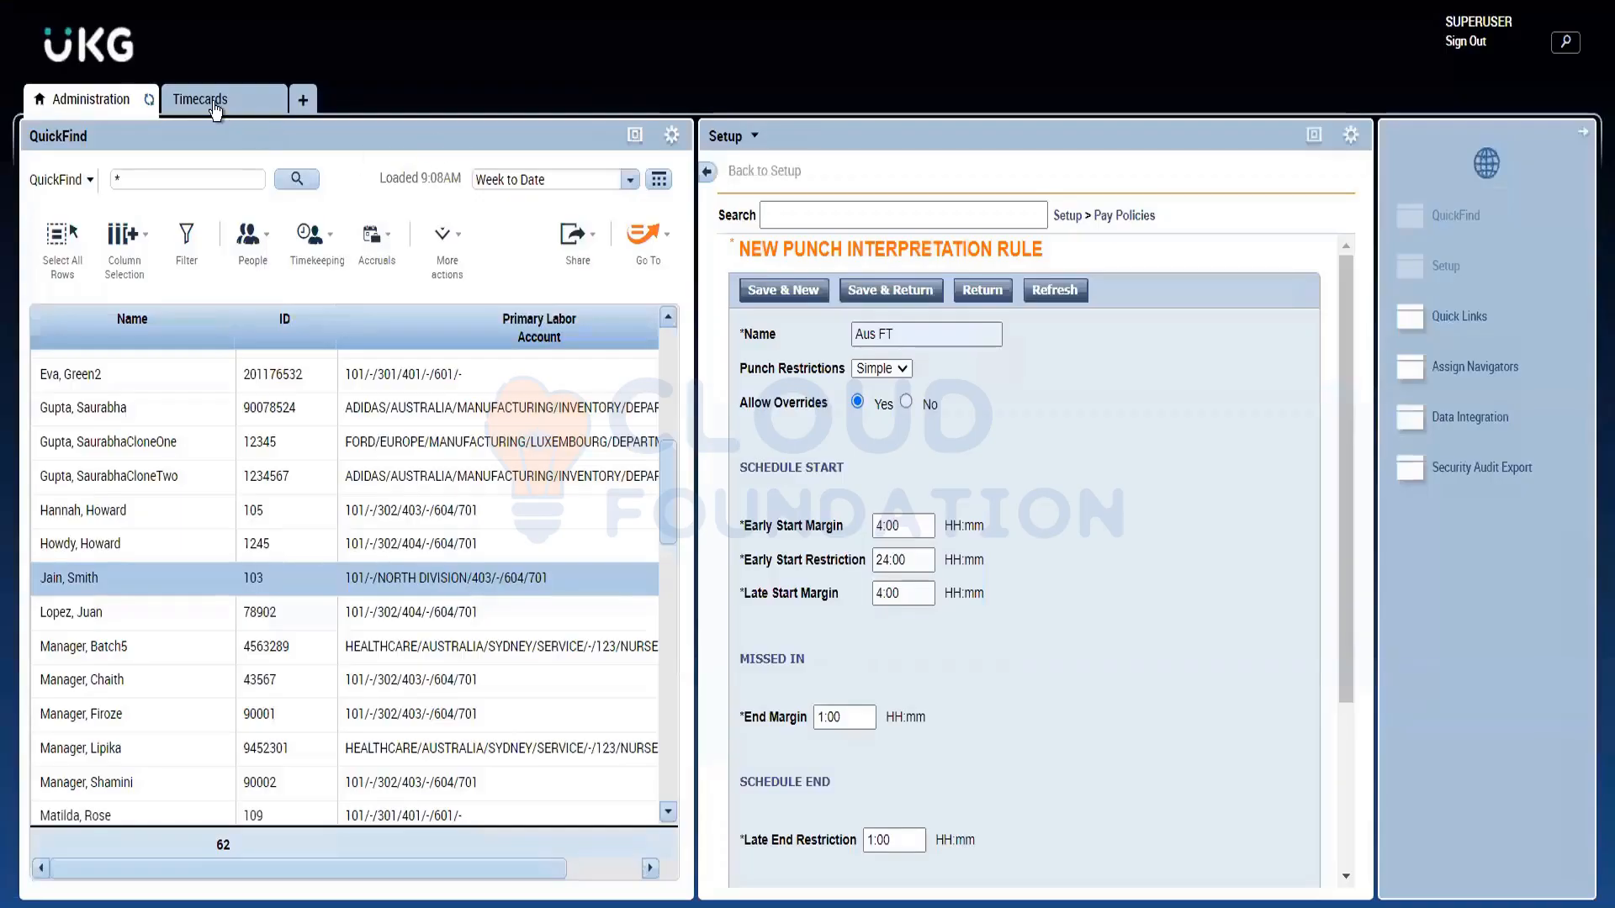
# In the employee's timecard, enter a 5:00AM In punch and a 2:00PM Out punch for Fri 11/11 and save
pyautogui.click(214, 104)
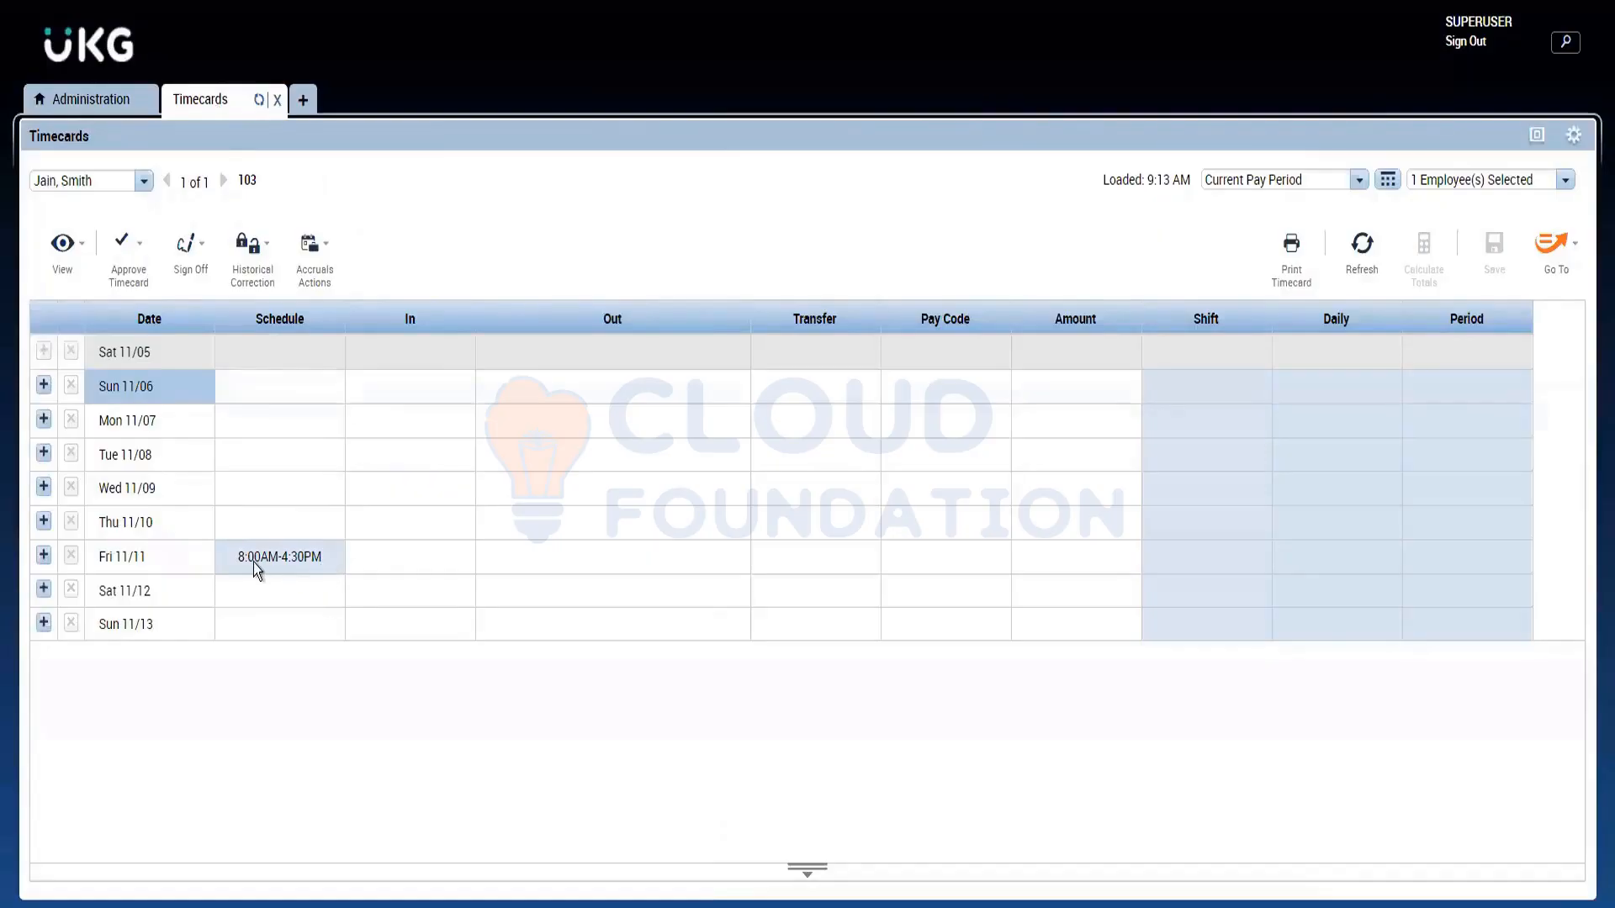
pyautogui.click(254, 563)
pyautogui.click(421, 569)
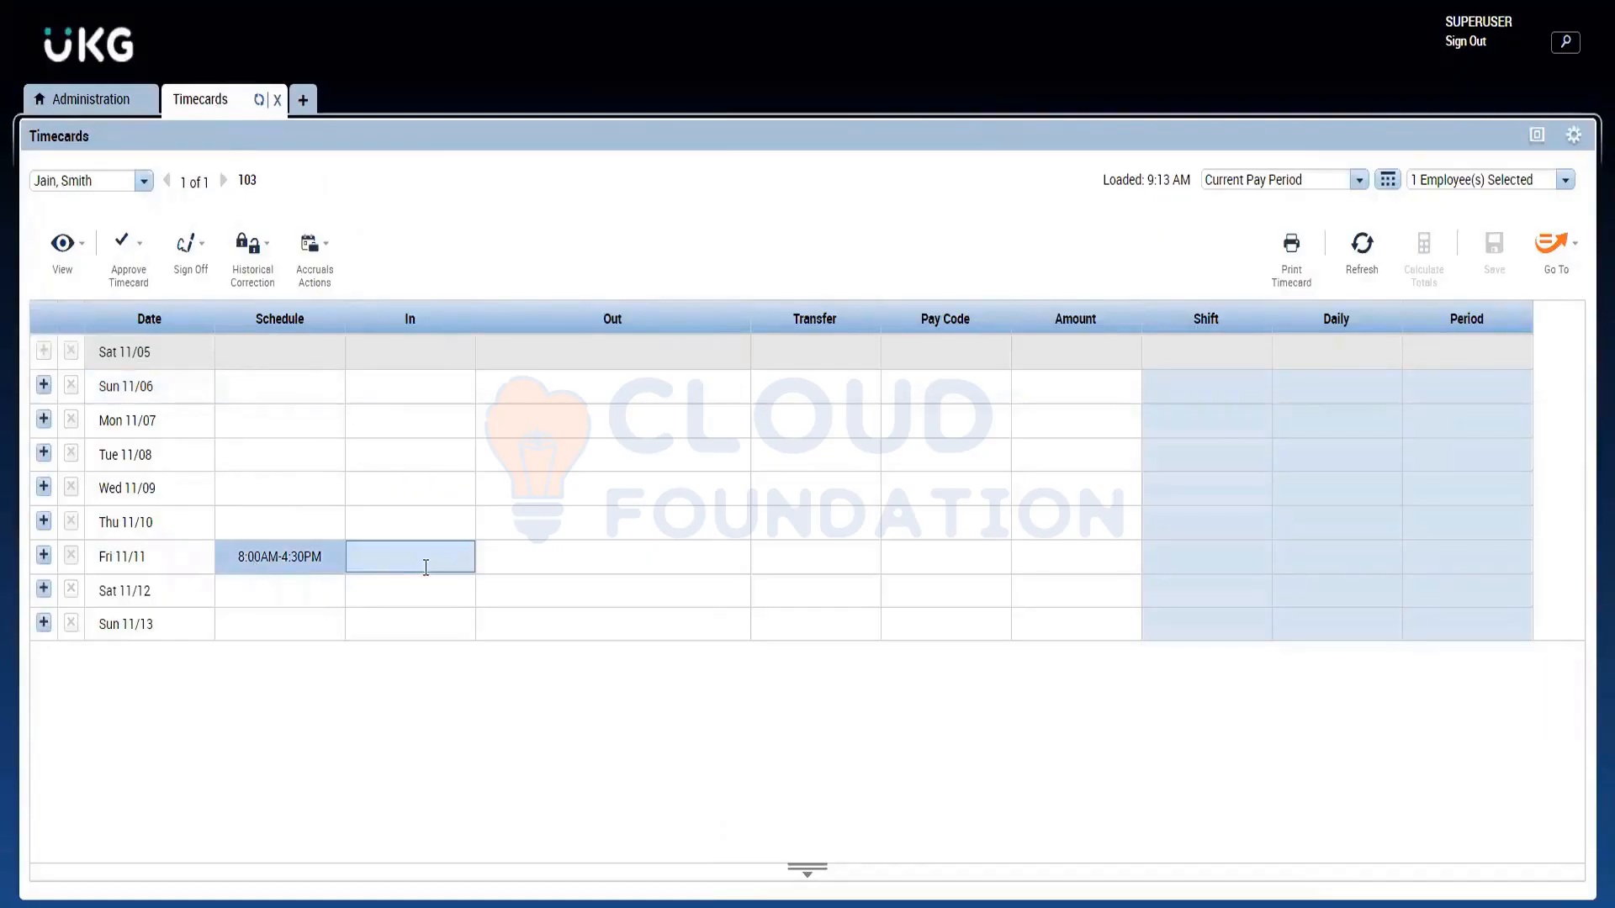
pyautogui.click(424, 569)
pyautogui.write('5a')
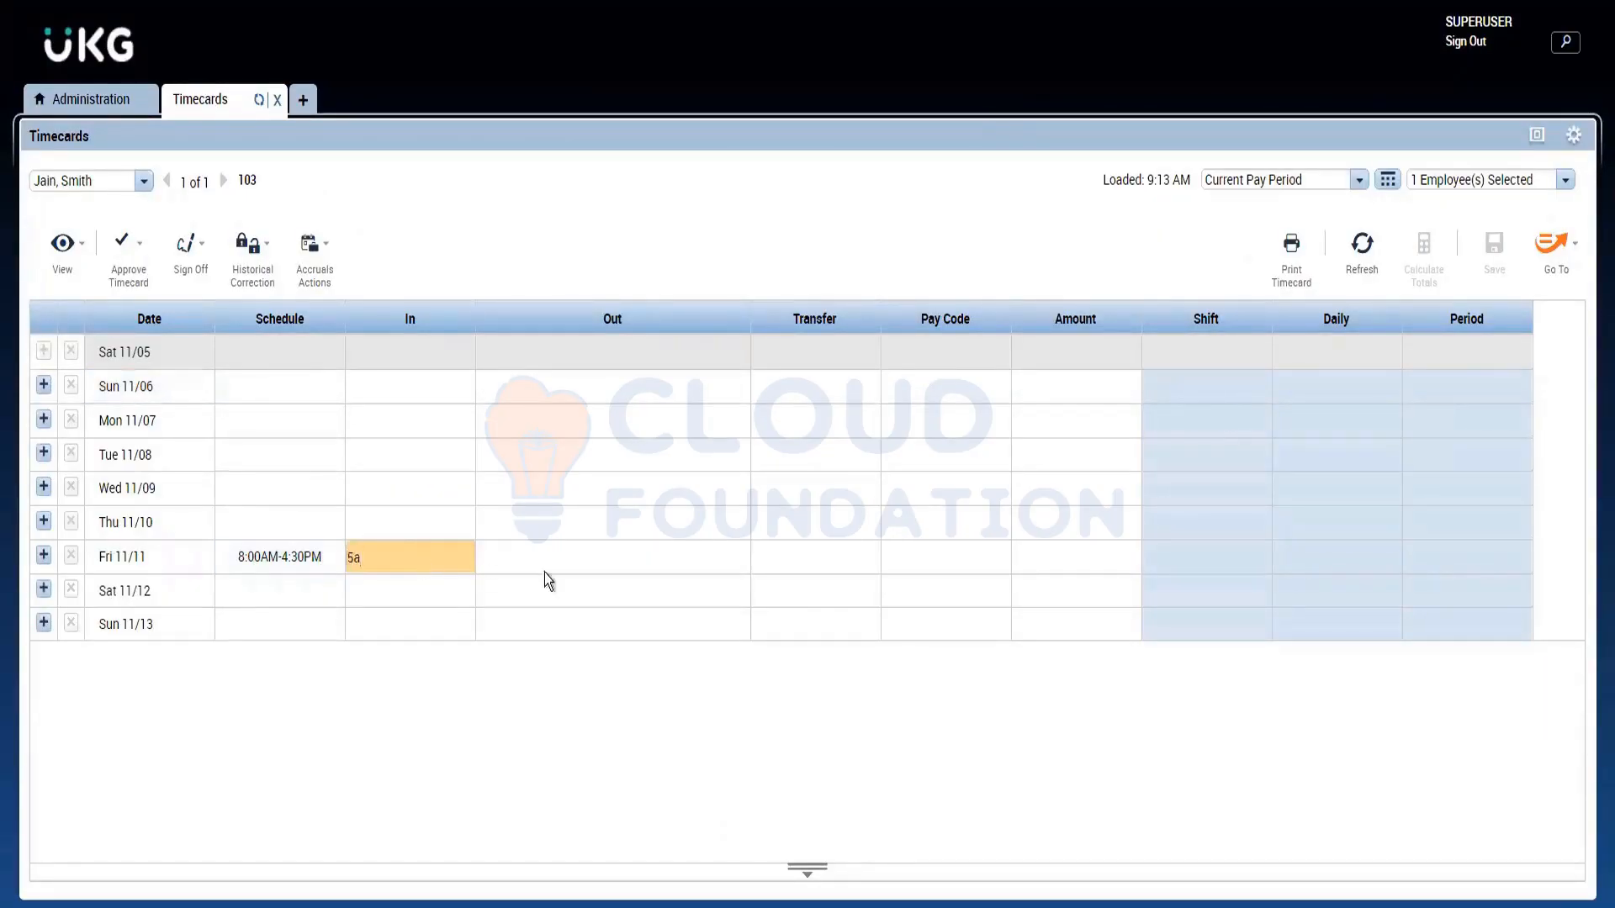
pyautogui.click(559, 556)
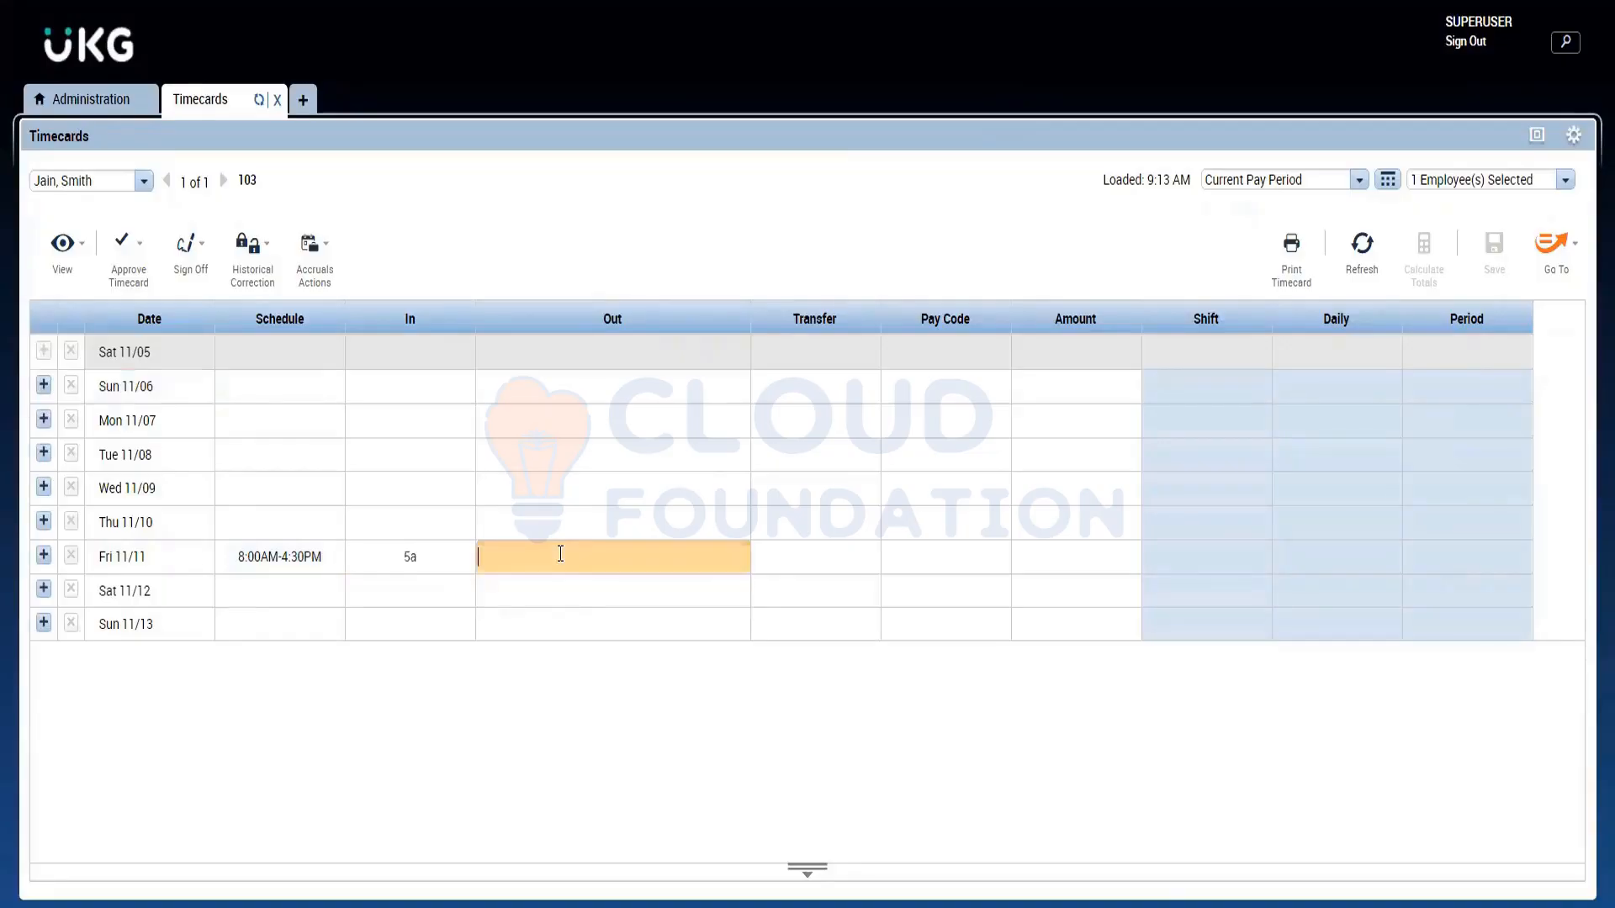
pyautogui.write('3')
pyautogui.write('2')
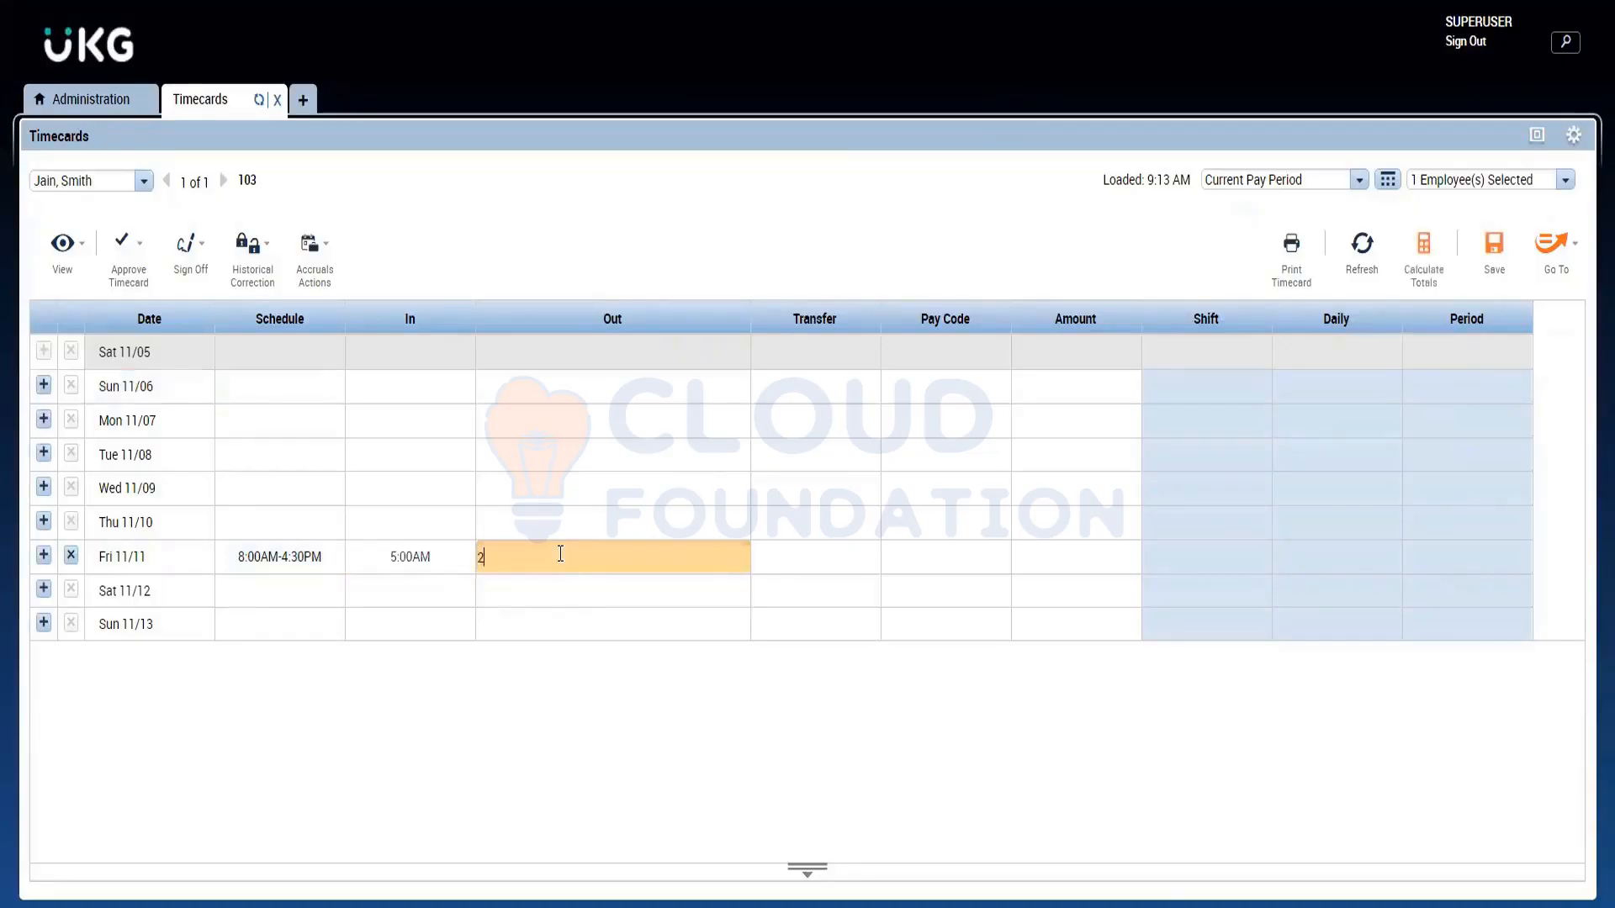
pyautogui.write('p')
pyautogui.click(836, 264)
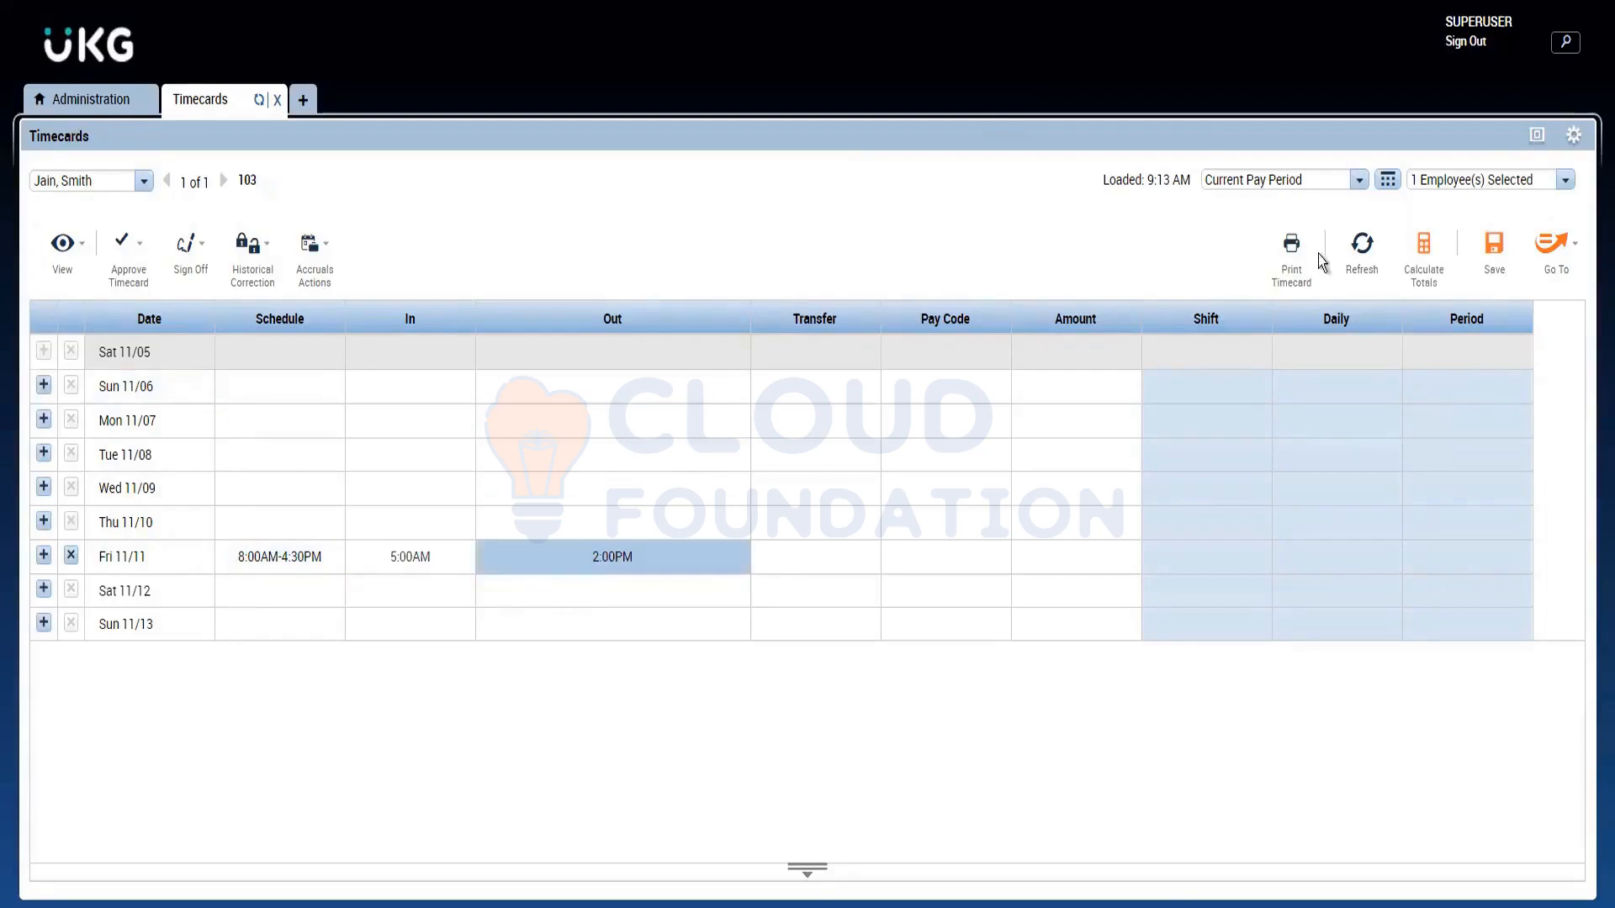
pyautogui.click(1484, 257)
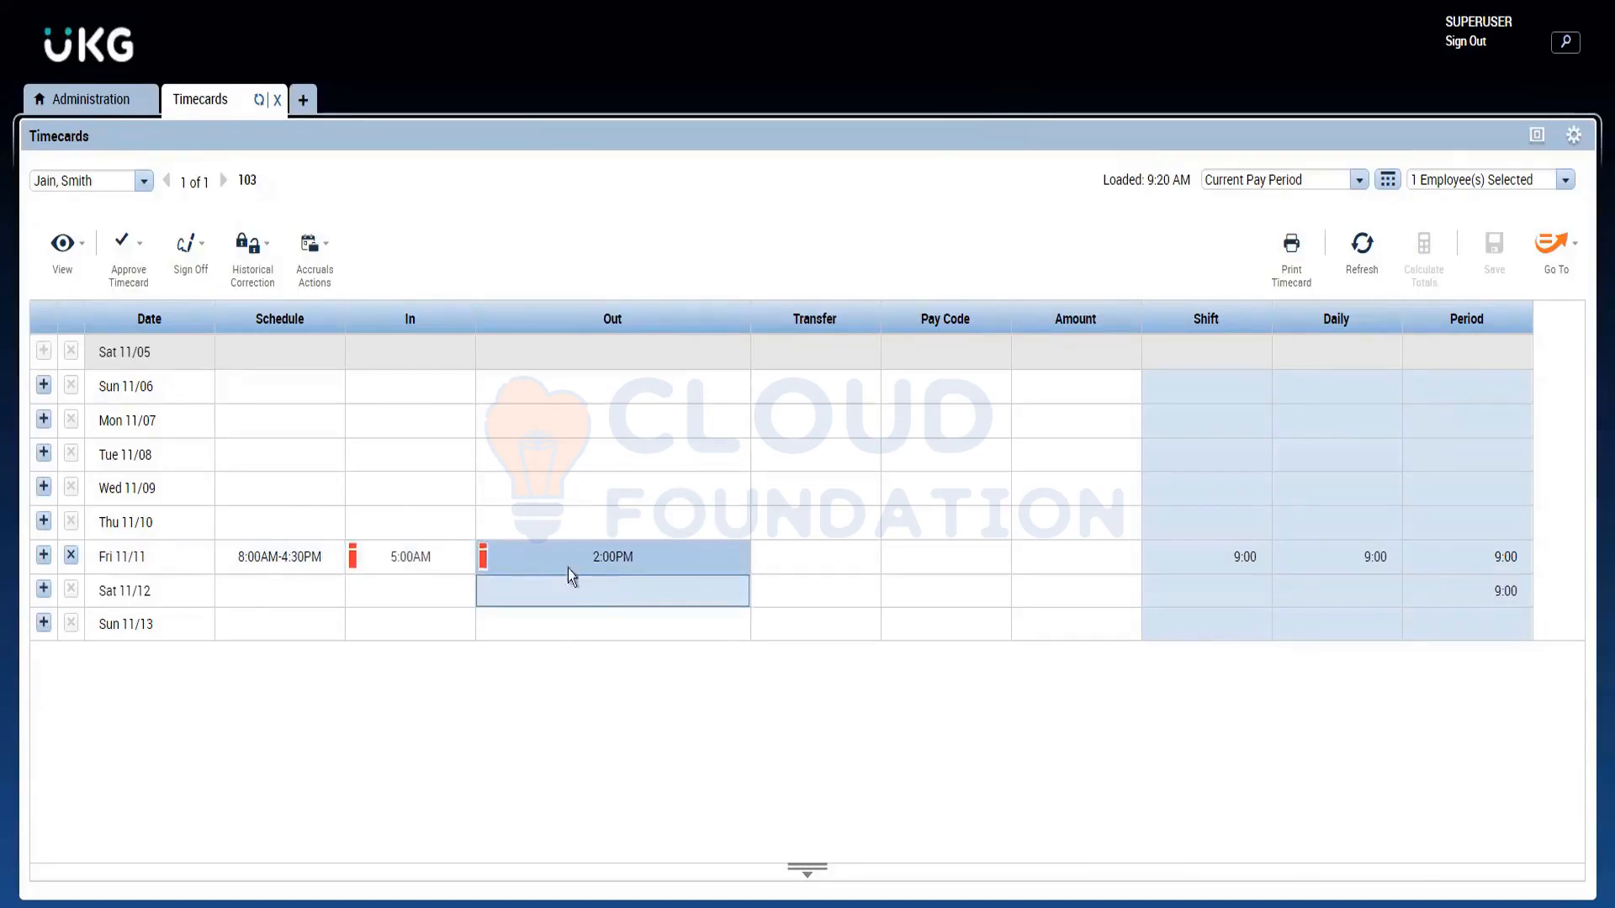
# Change the Fri 11/11 In punch to 3:00AM and the Out punch to 11:00AM, saving each change
pyautogui.click(370, 557)
pyautogui.write('3a')
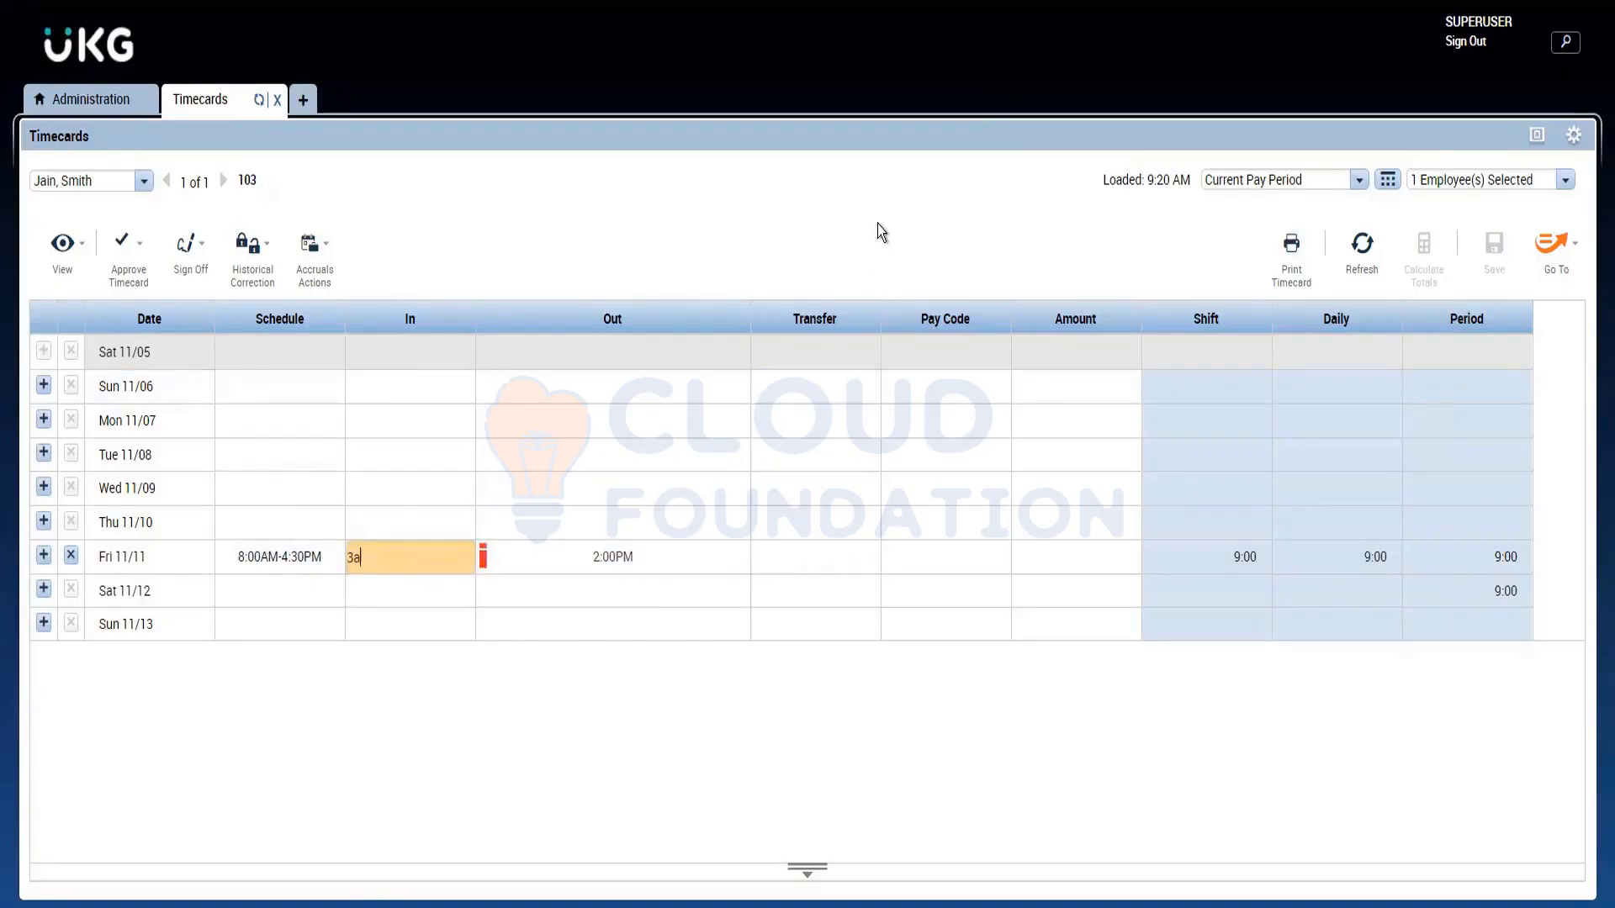
pyautogui.click(1493, 252)
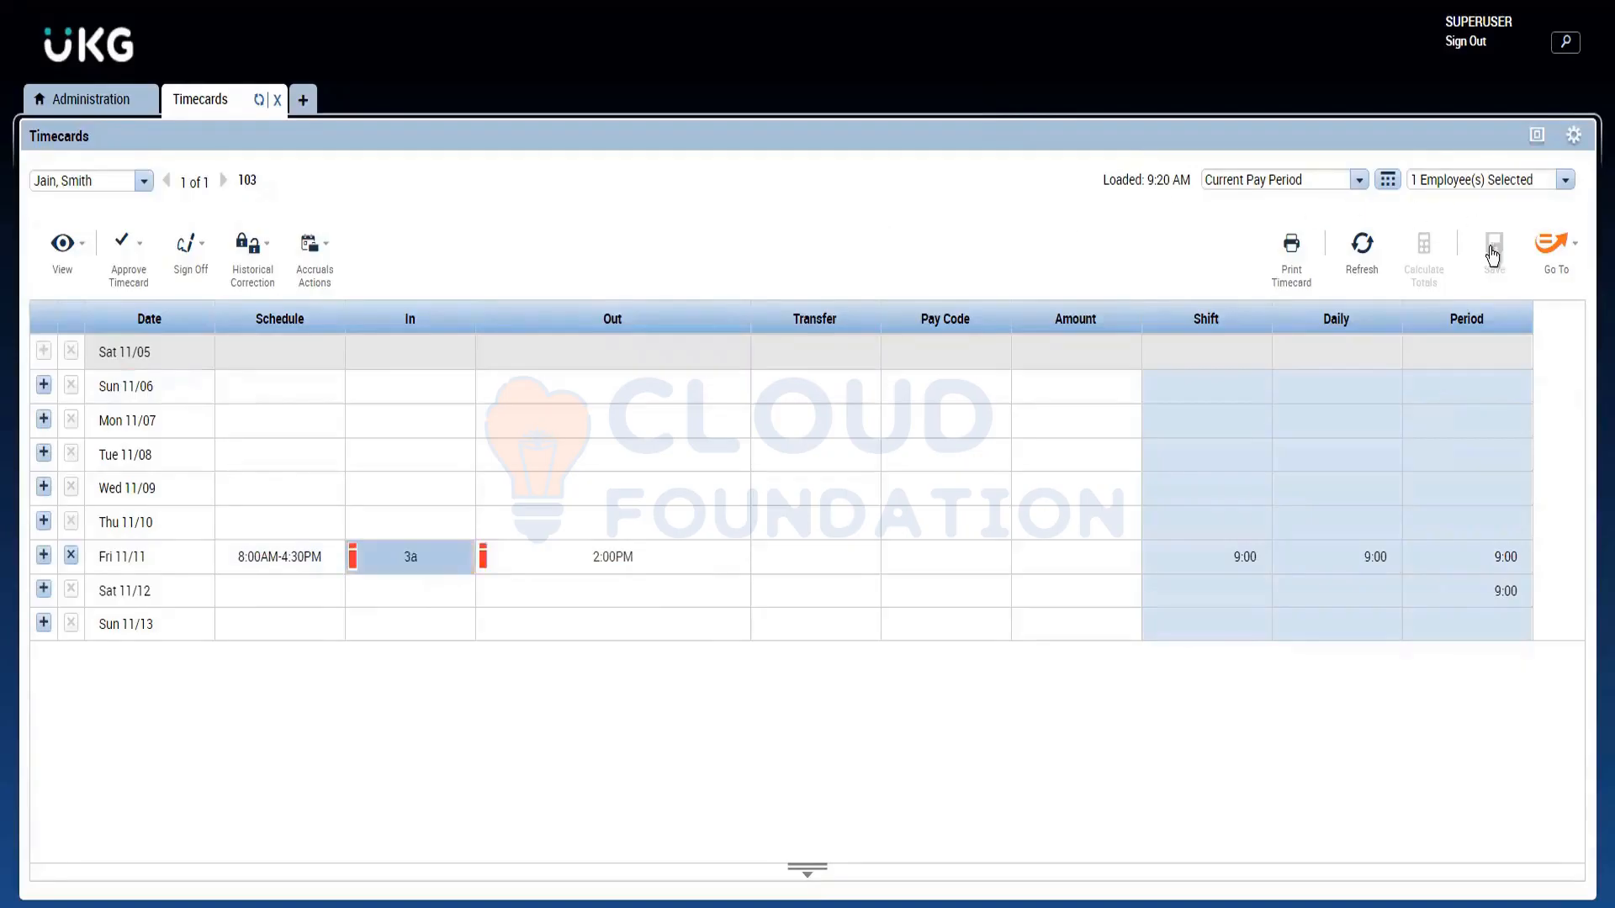
pyautogui.click(1494, 253)
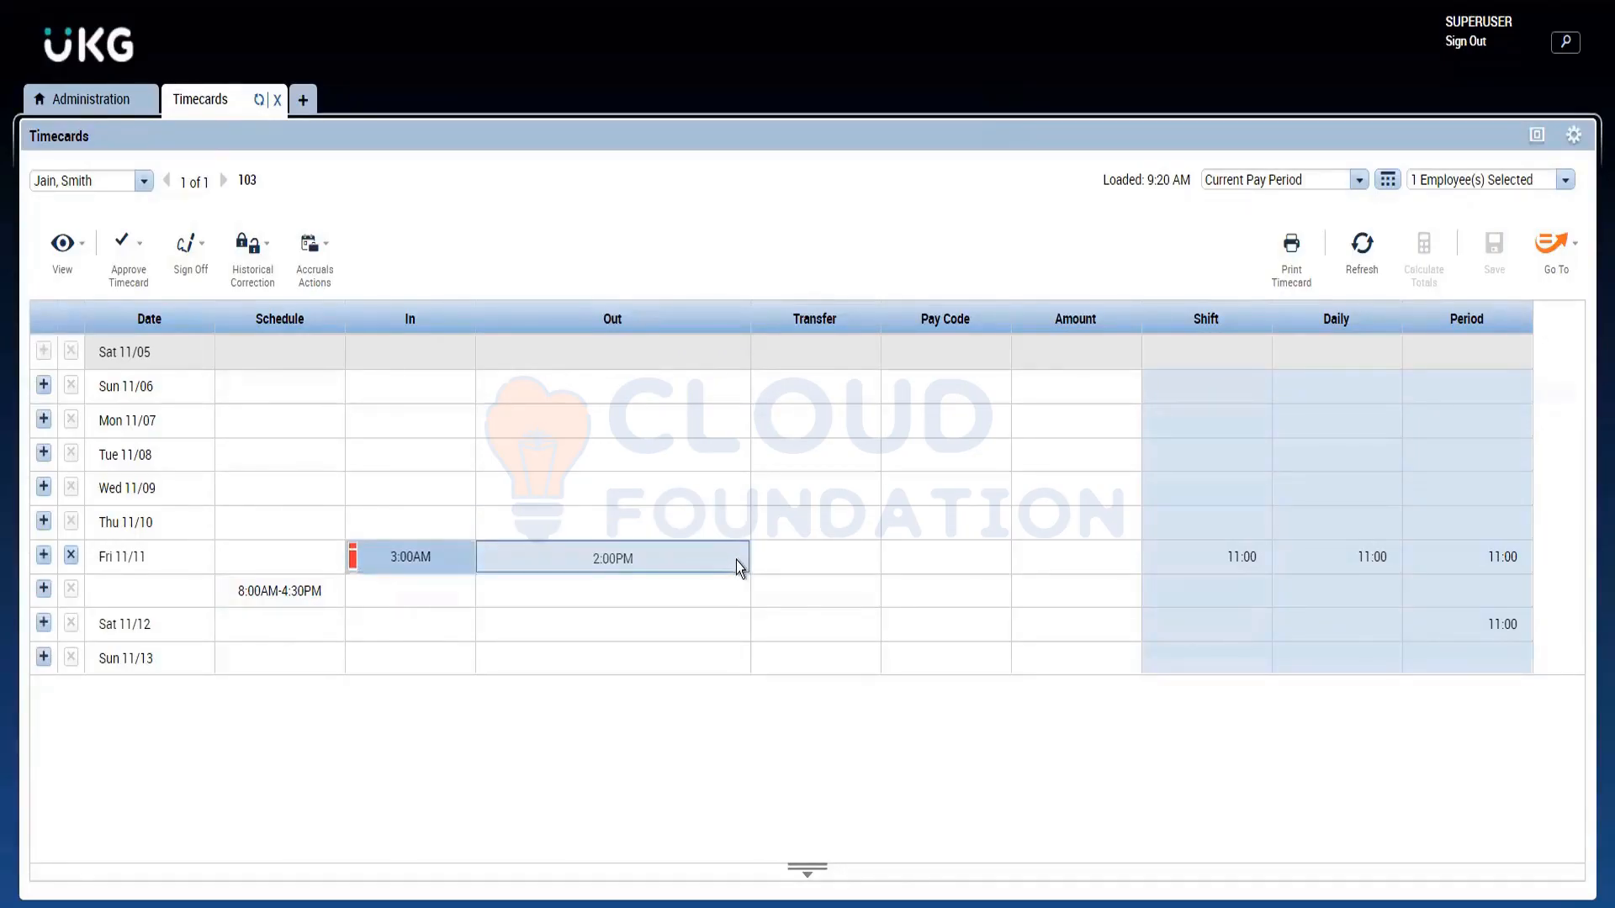
pyautogui.click(691, 552)
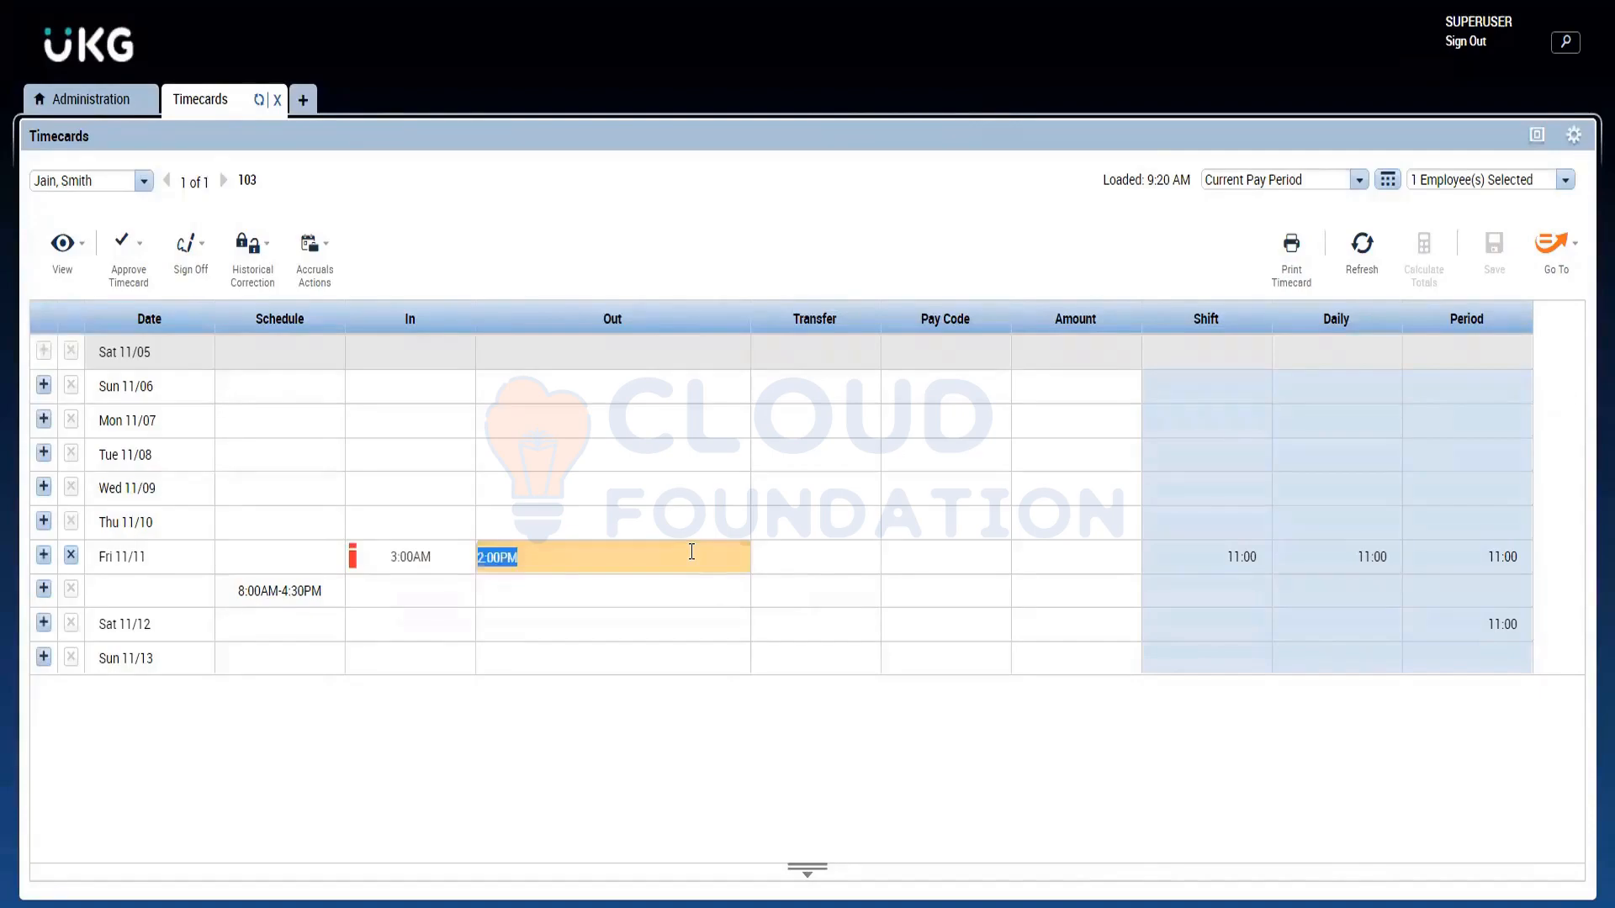
pyautogui.write('11a')
pyautogui.click(1494, 243)
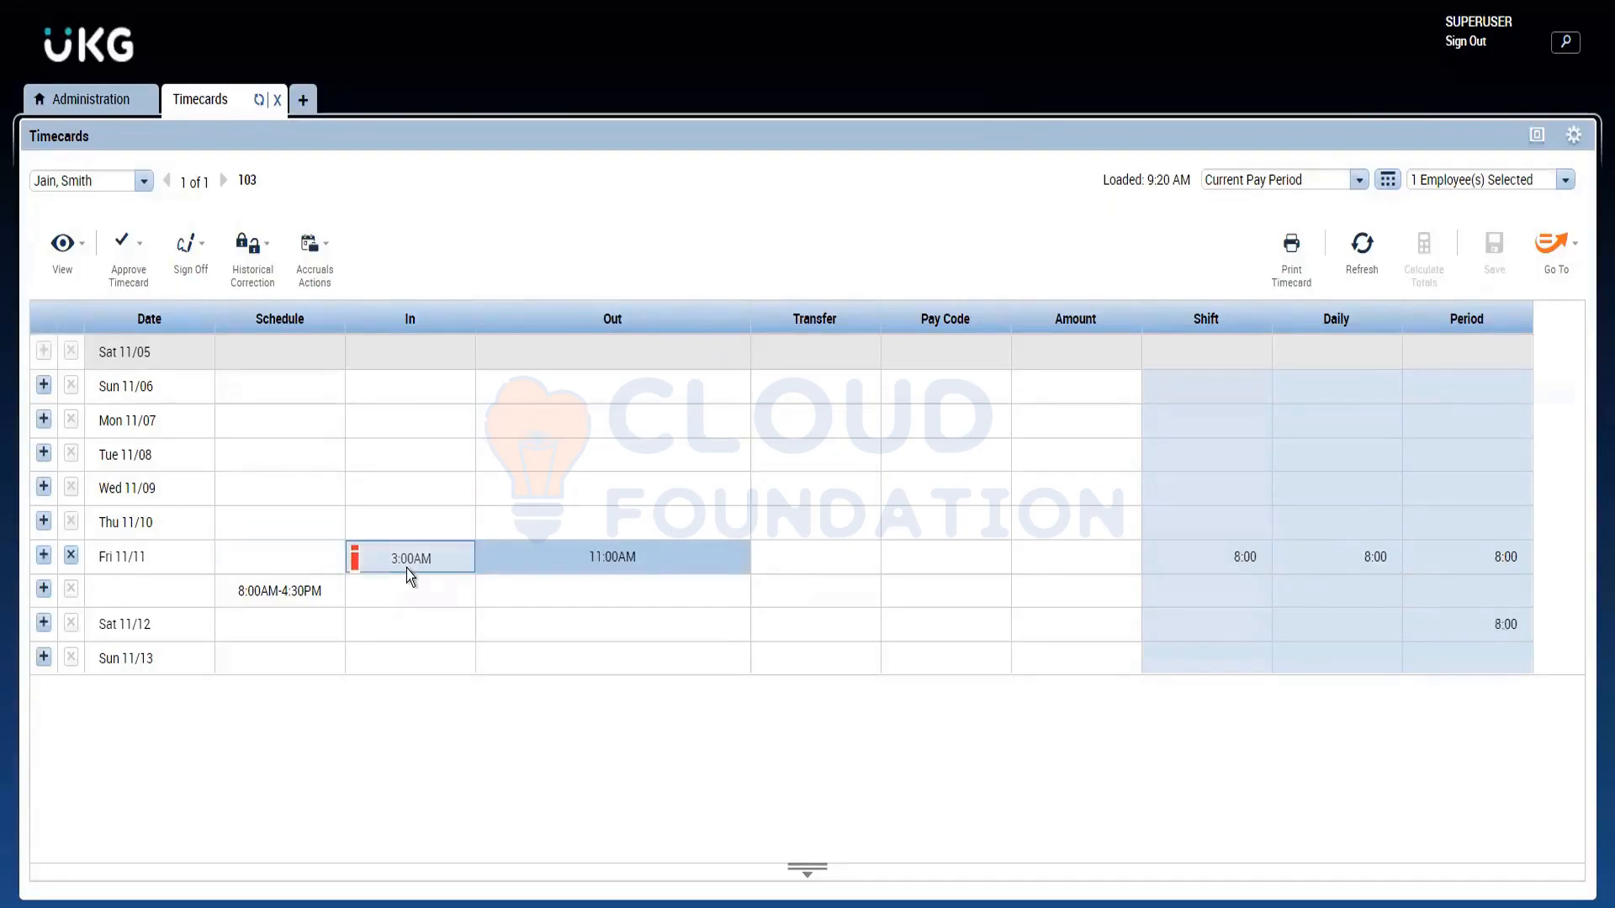
# Check the new rule's start margins, set the Fri 11/11 In punch to 4:00AM in the timecard, and save
pyautogui.click(79, 112)
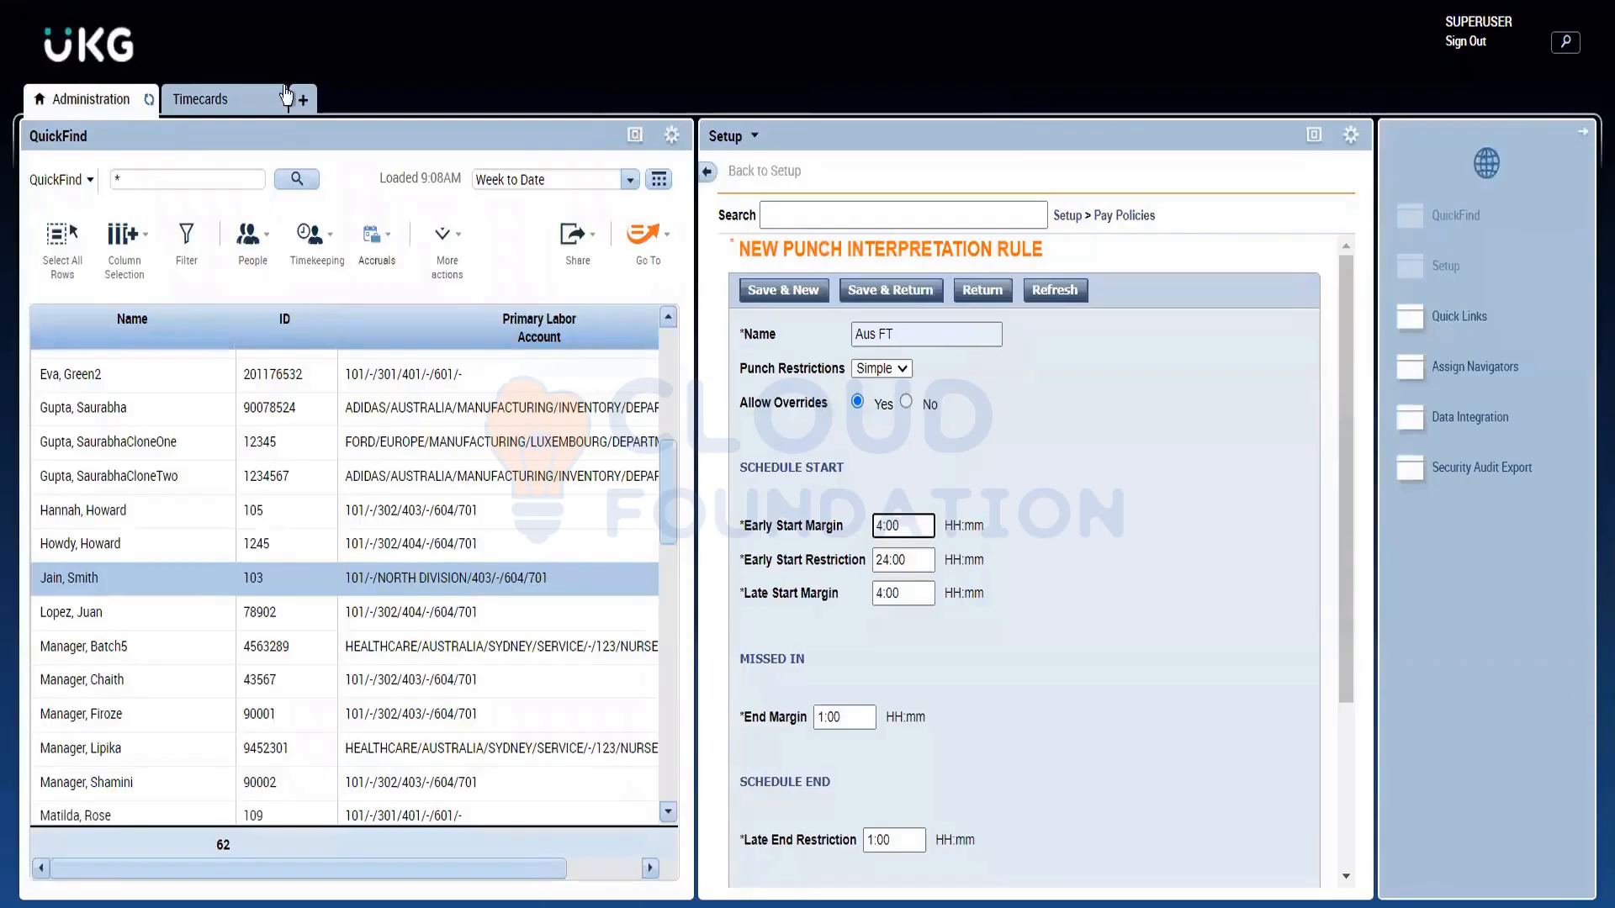
pyautogui.click(200, 103)
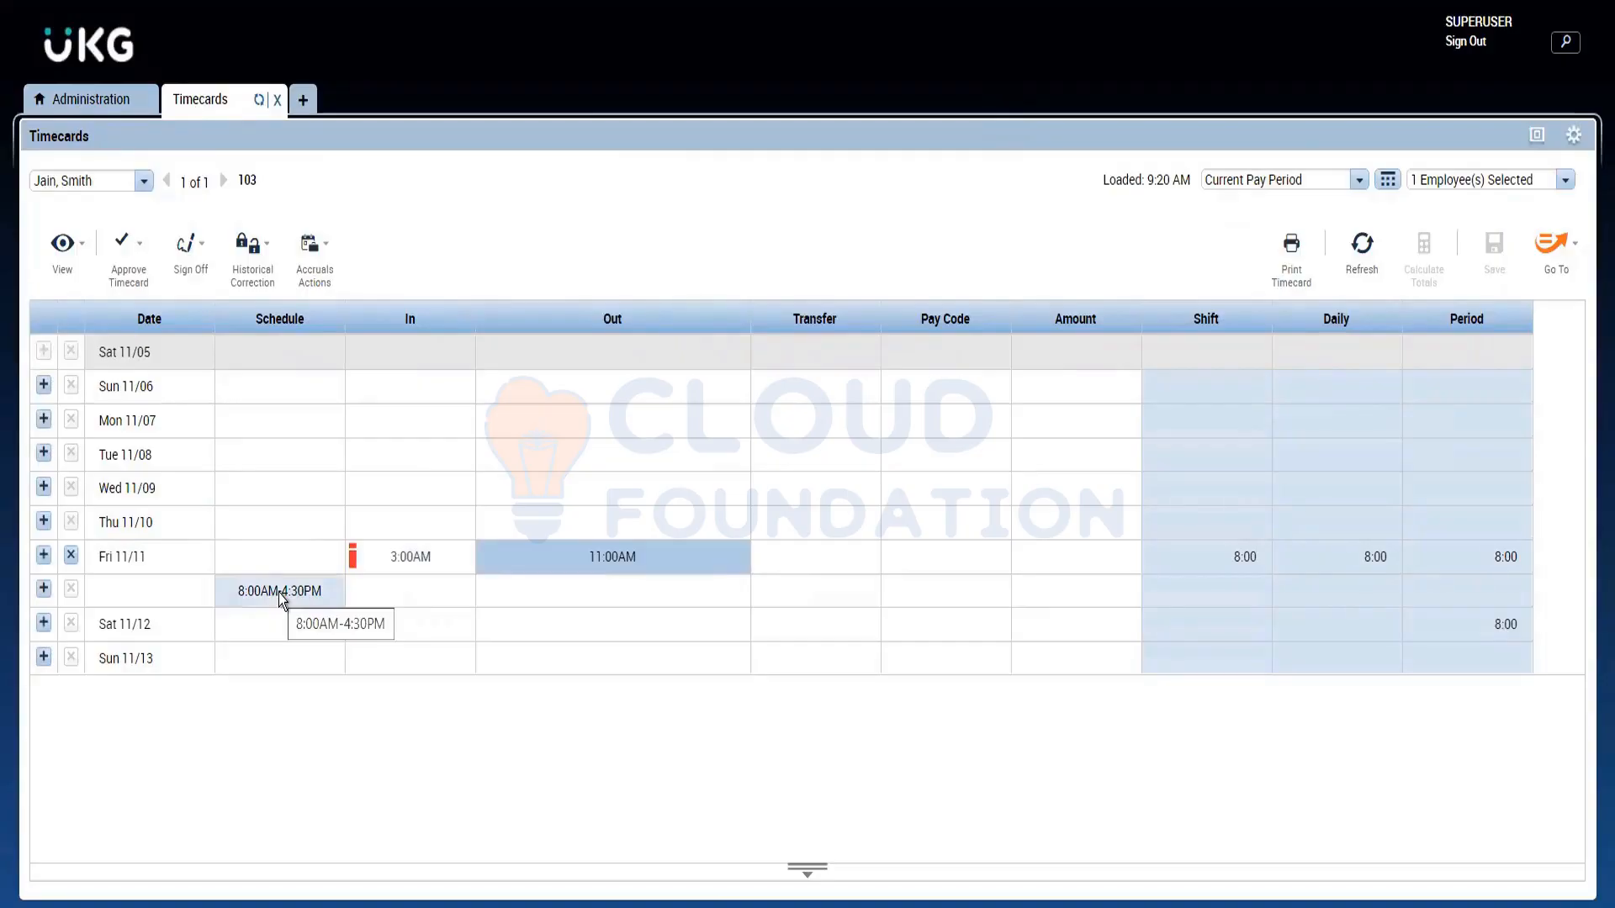
pyautogui.click(395, 569)
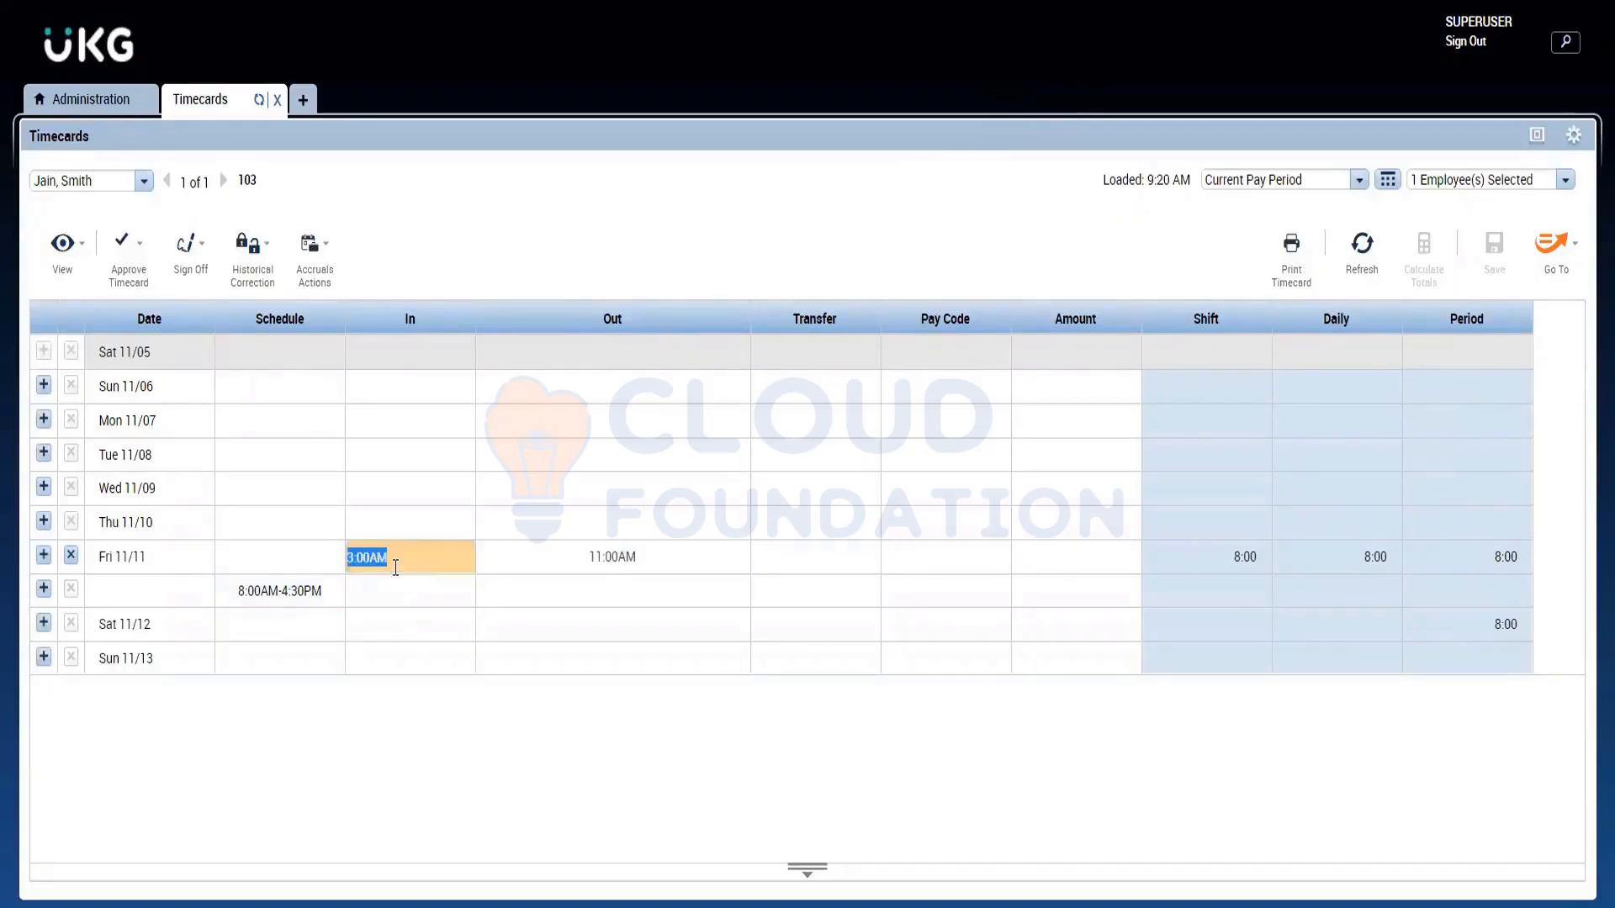
pyautogui.write('4a')
pyautogui.click(1450, 222)
pyautogui.click(1489, 241)
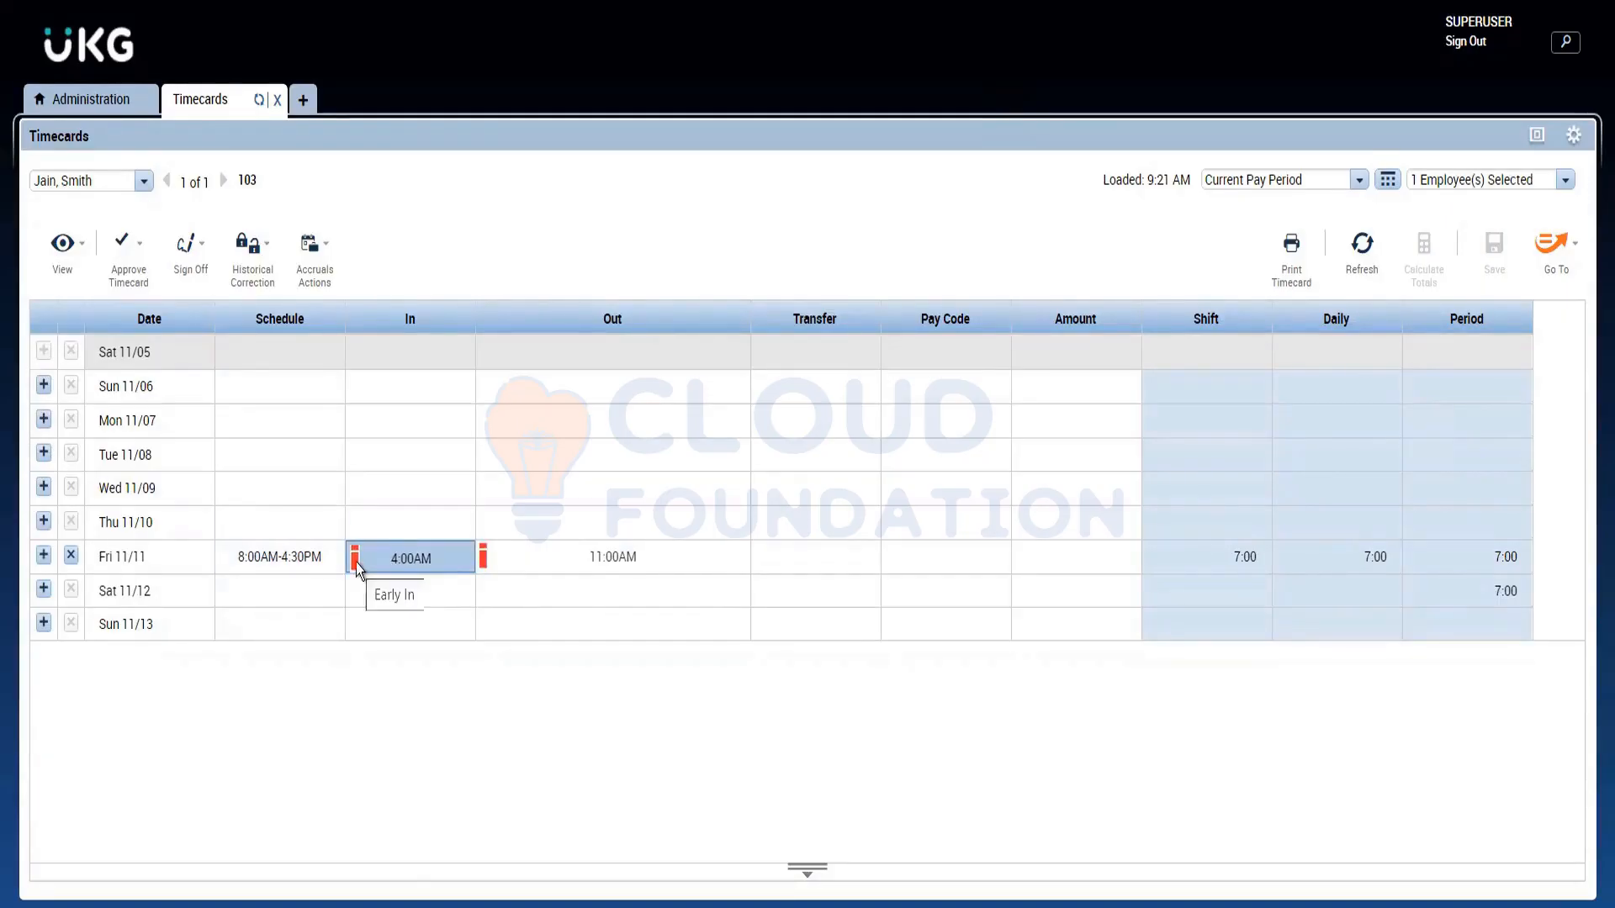
# Set the Fri 11/11 In punch to 3:00AM, save the timecard, and check the punch's exception flag
pyautogui.click(419, 567)
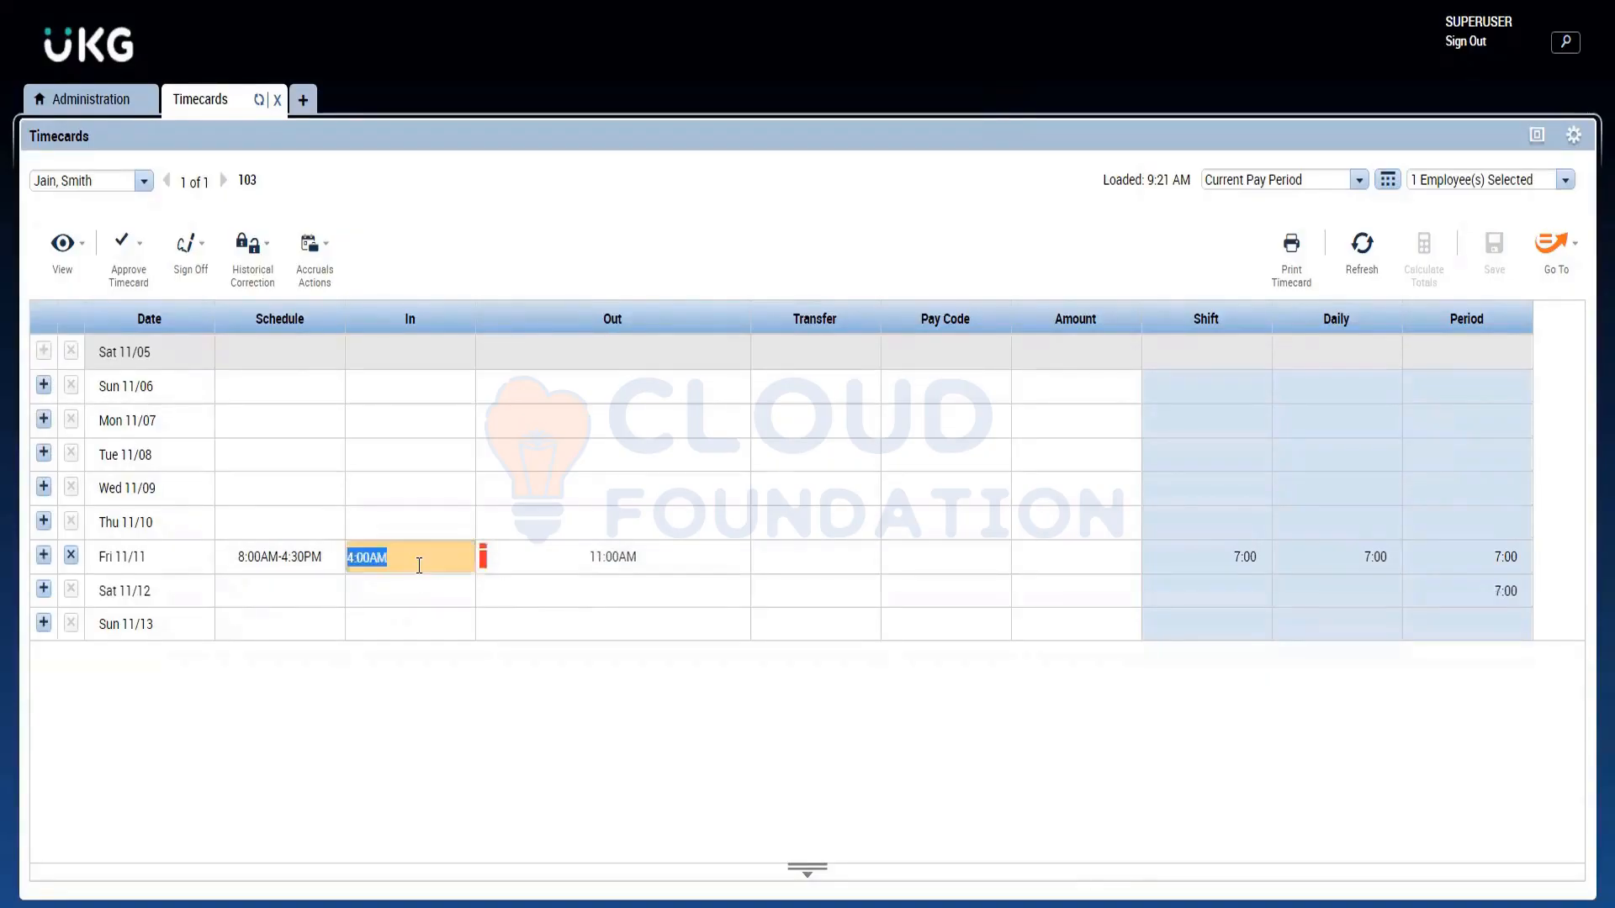
pyautogui.write('3a')
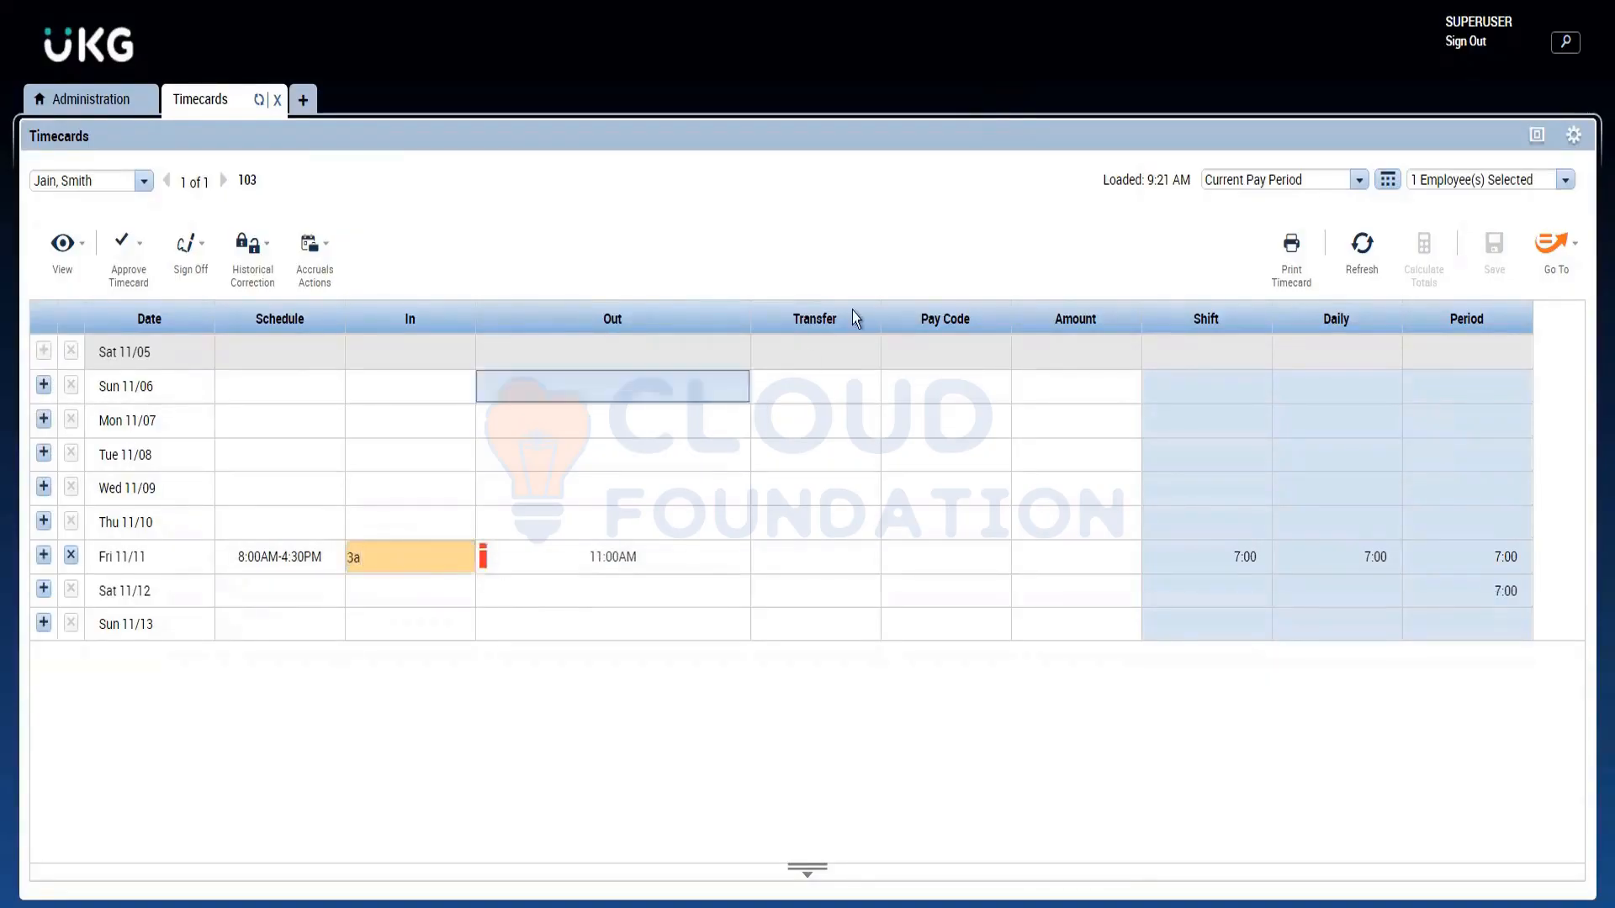
pyautogui.press('Return')
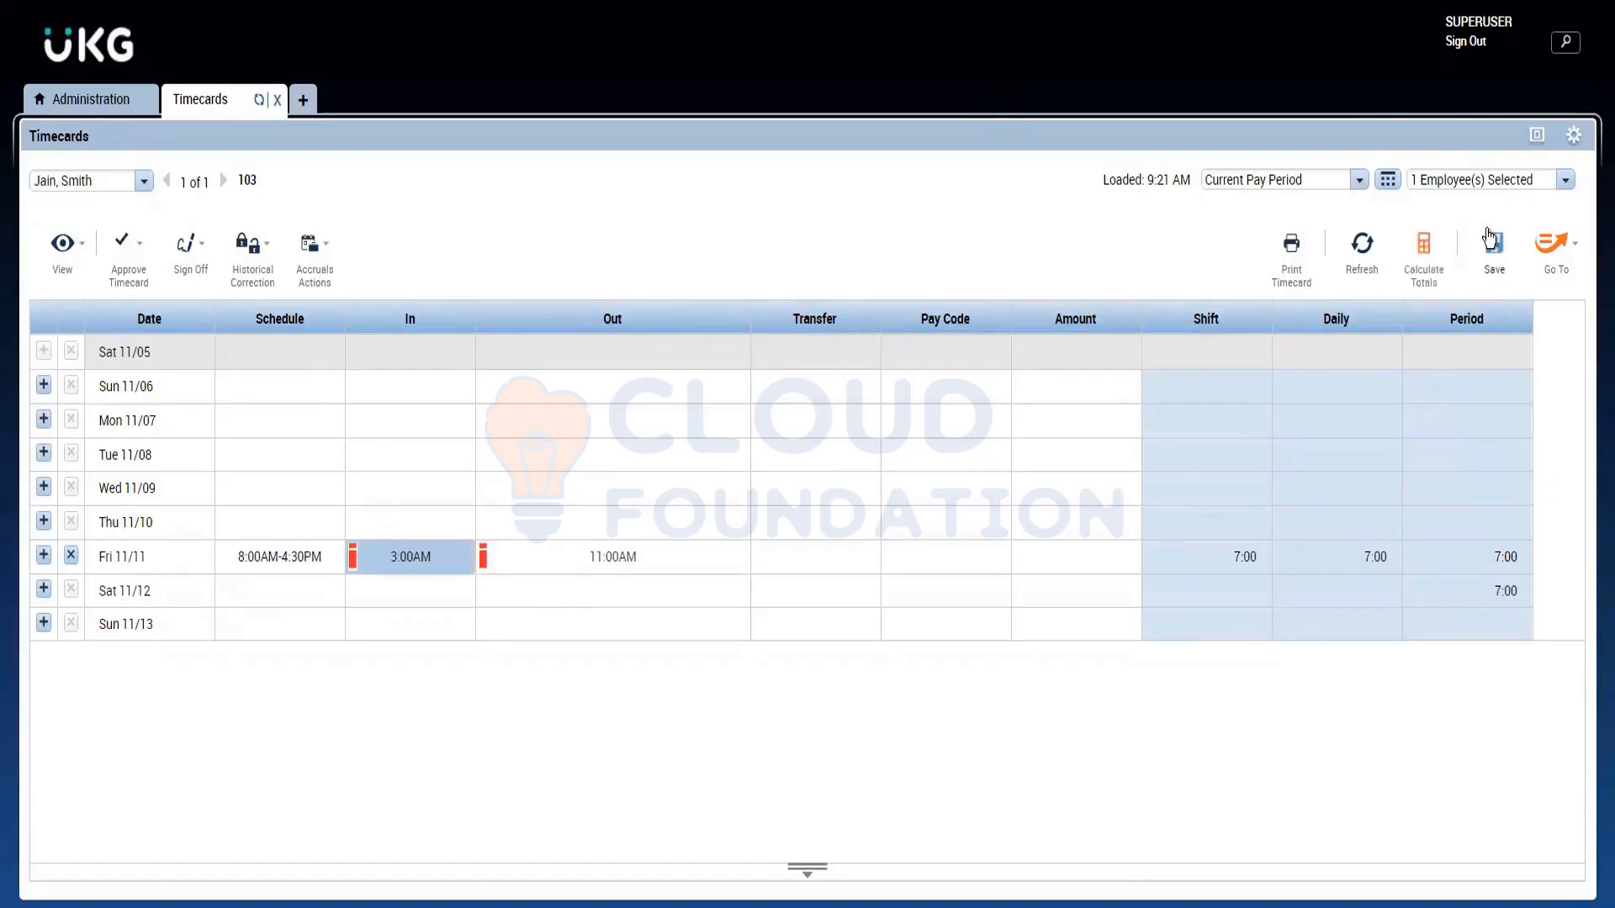
pyautogui.click(1491, 241)
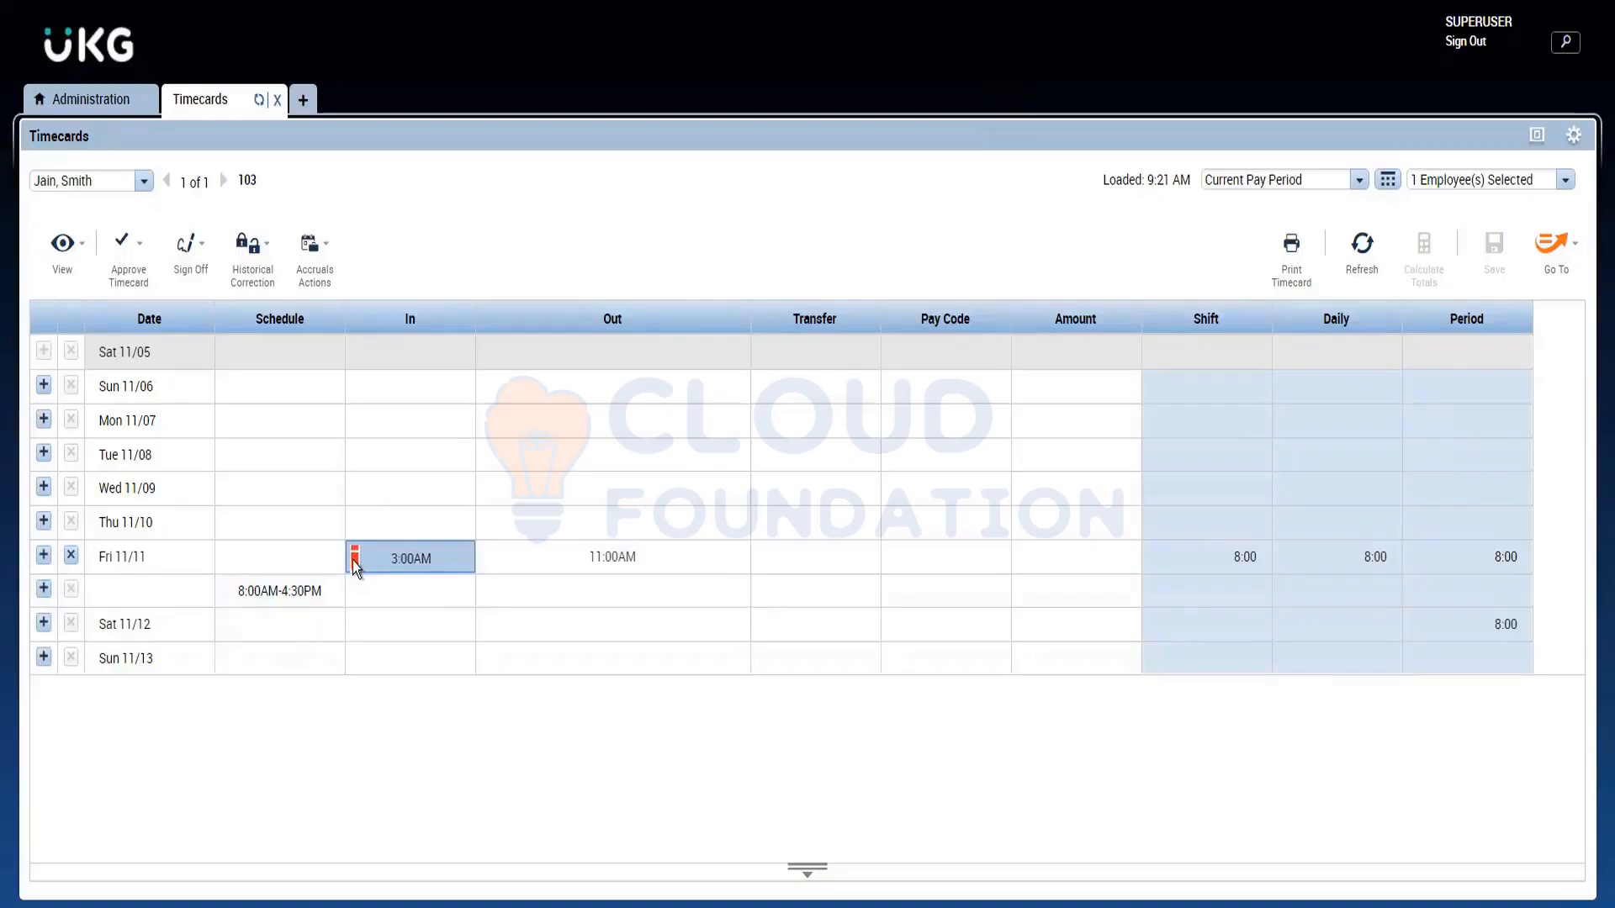
pyautogui.moveTo(353, 563)
# In the new punch interpretation rule, set Early Start Margin to 1:00, Early Start Restriction to 2:00 and Late Start Margin to 1:00
pyautogui.click(76, 105)
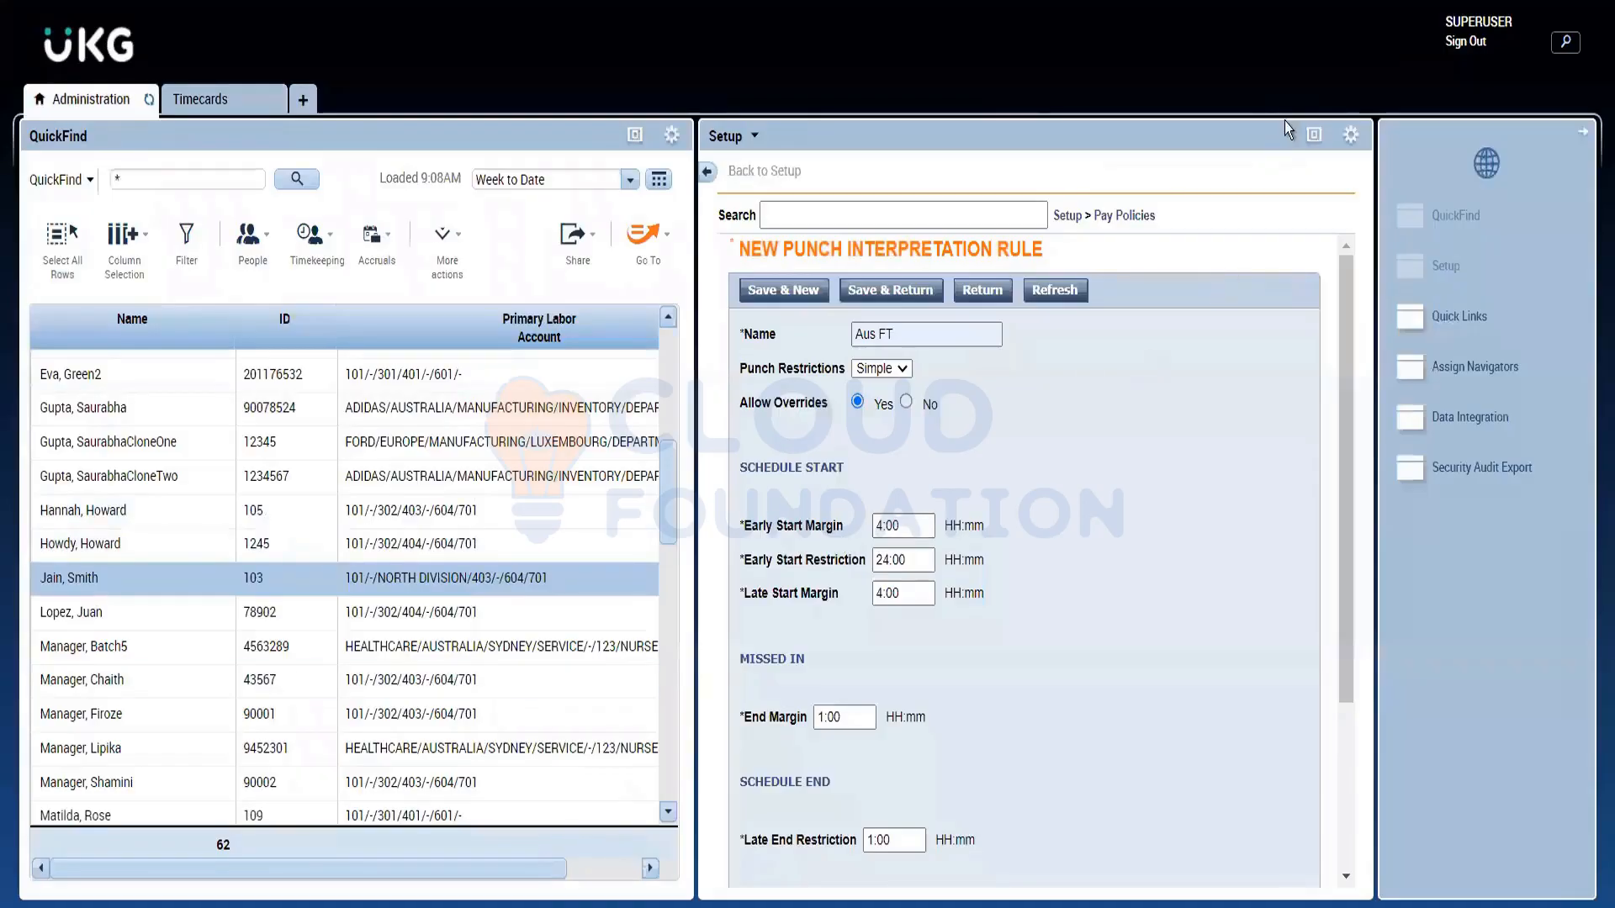
pyautogui.click(1314, 135)
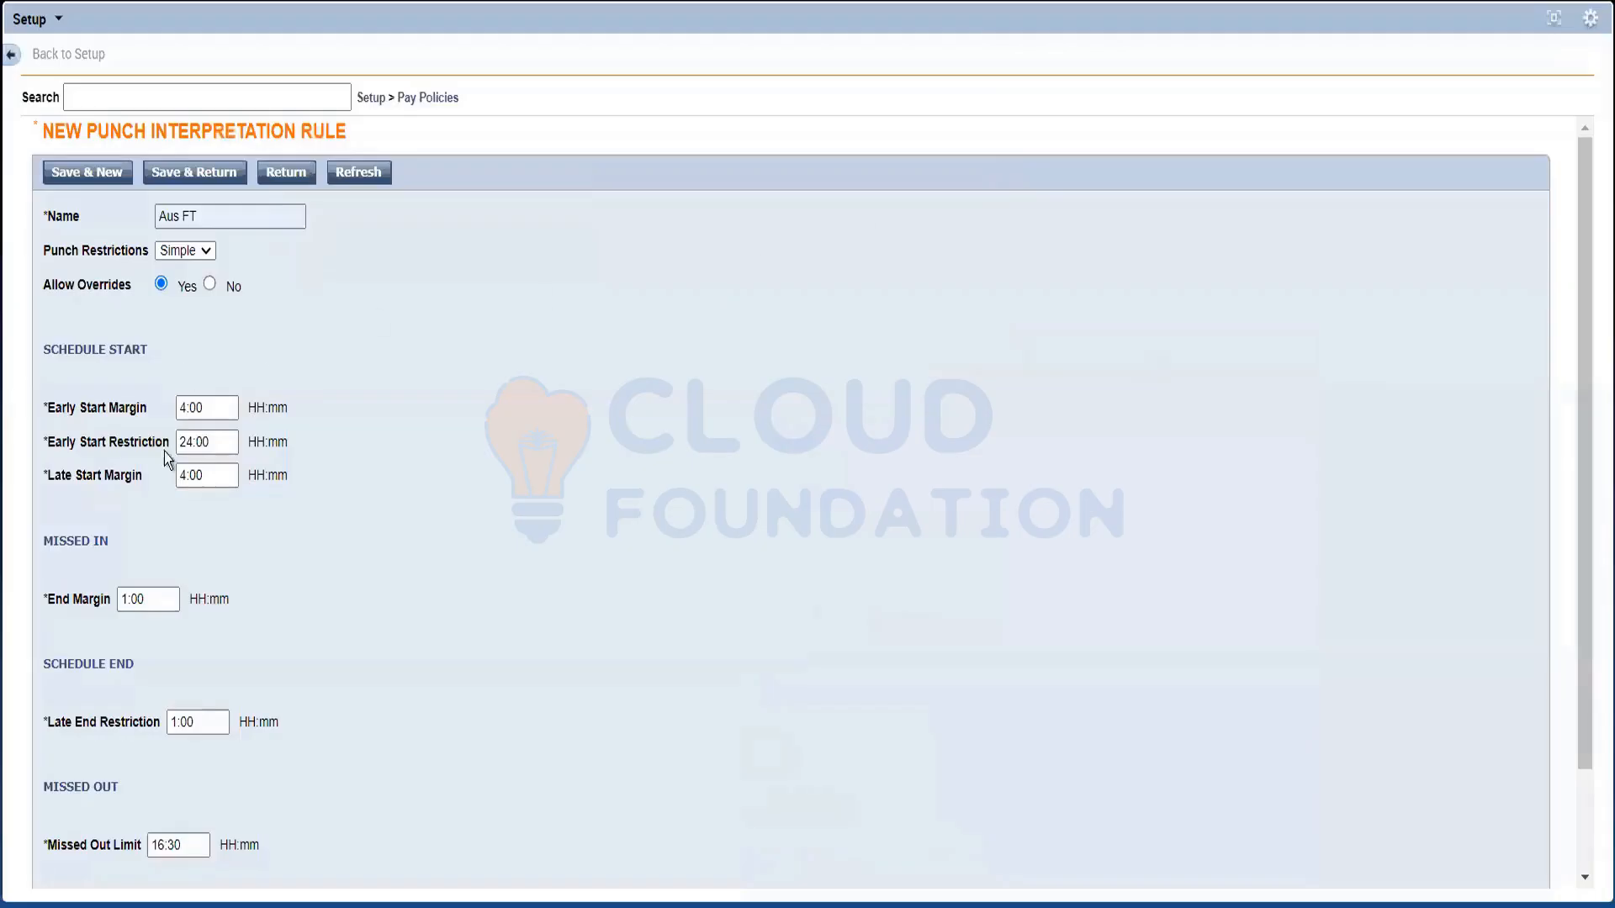
pyautogui.click(202, 475)
pyautogui.click(186, 409)
pyautogui.press('BackSpace')
pyautogui.write('1')
pyautogui.write('1')
pyautogui.click(192, 443)
pyautogui.press('BackSpace')
pyautogui.click(182, 474)
pyautogui.click(279, 558)
# Set the End Margin for missed in-punches to 3:00
pyautogui.click(133, 600)
pyautogui.press('BackSpace')
pyautogui.write('3')
pyautogui.click(295, 594)
# Review the rule's remaining simple settings and switch Punch Restrictions to Full
pyautogui.scroll(-2, 1587, 821)
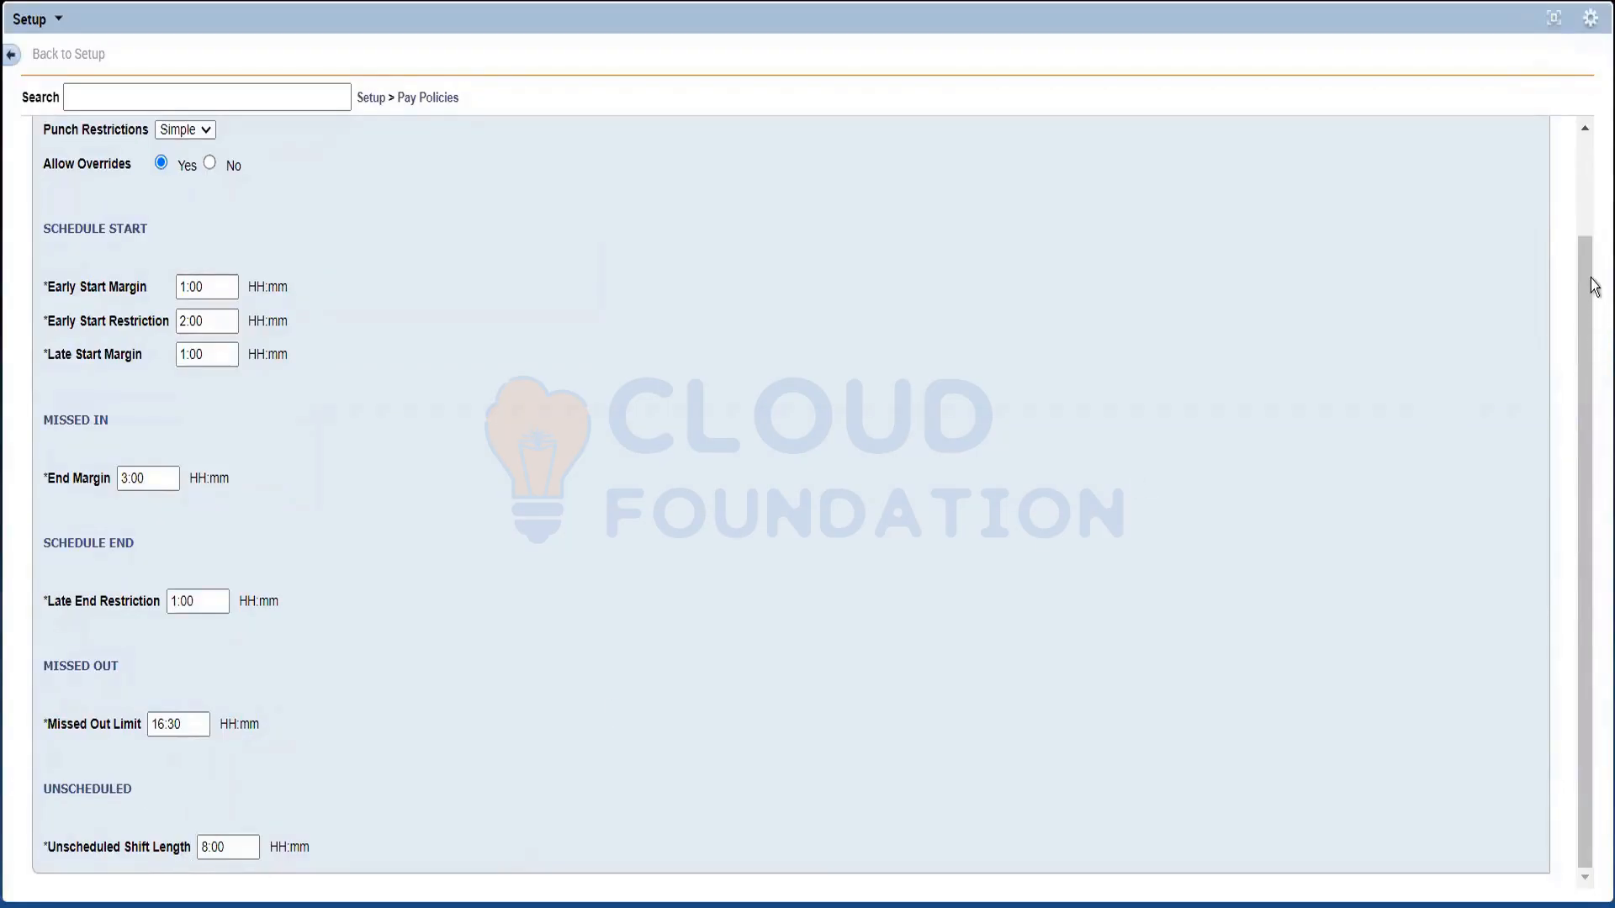
pyautogui.moveTo(1581, 279); pyautogui.dragTo(1547, 113)
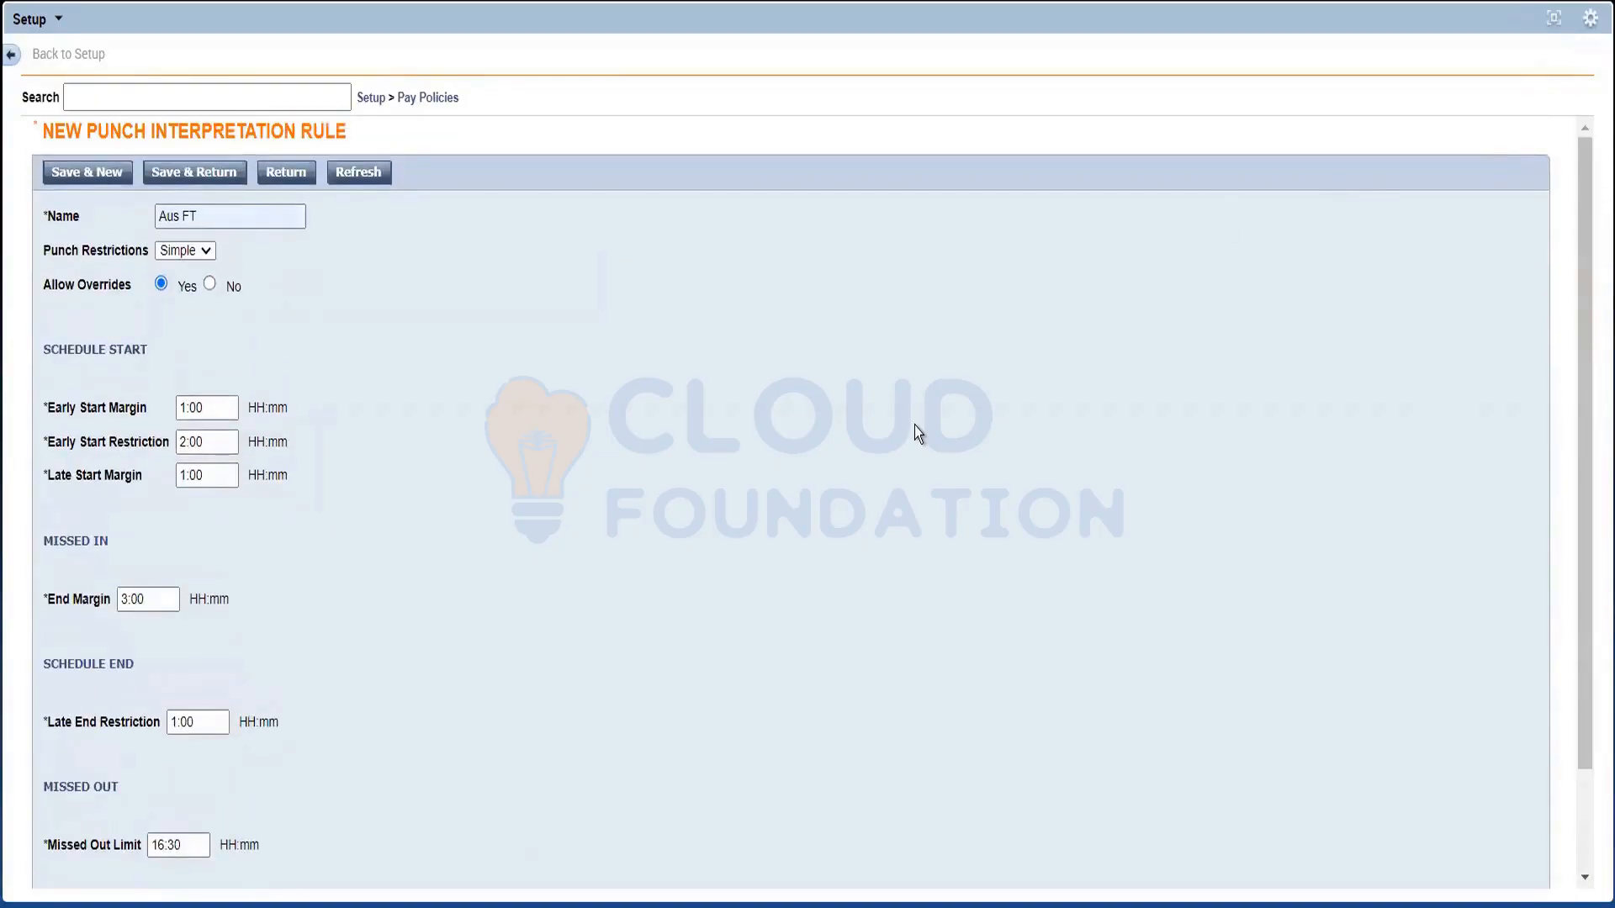
pyautogui.click(204, 250)
pyautogui.click(188, 250)
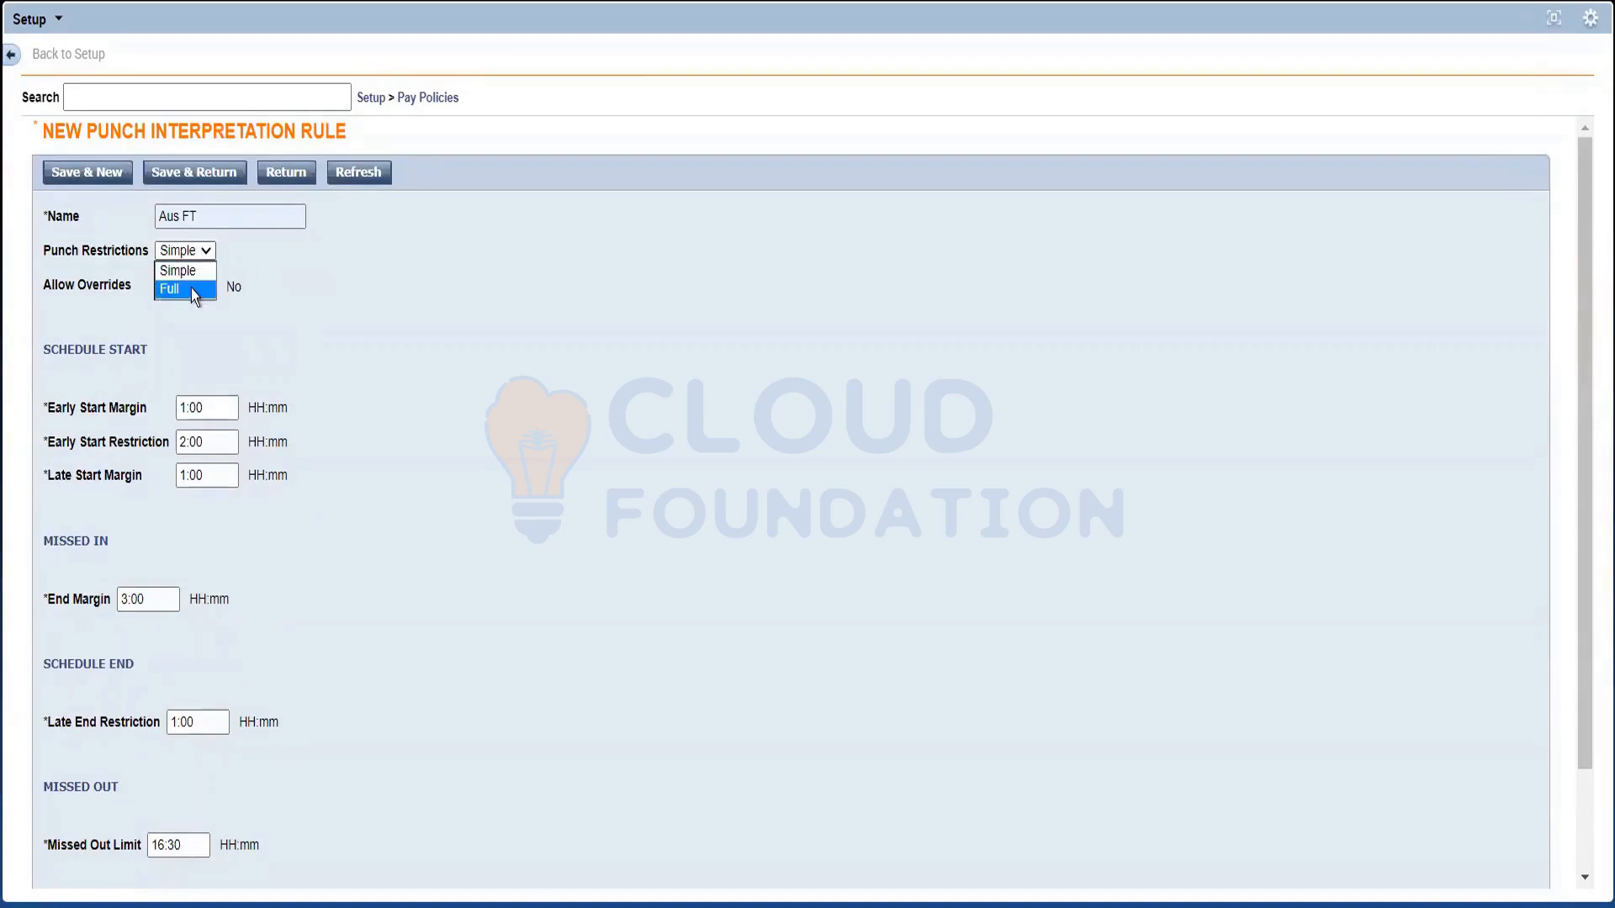
pyautogui.click(190, 286)
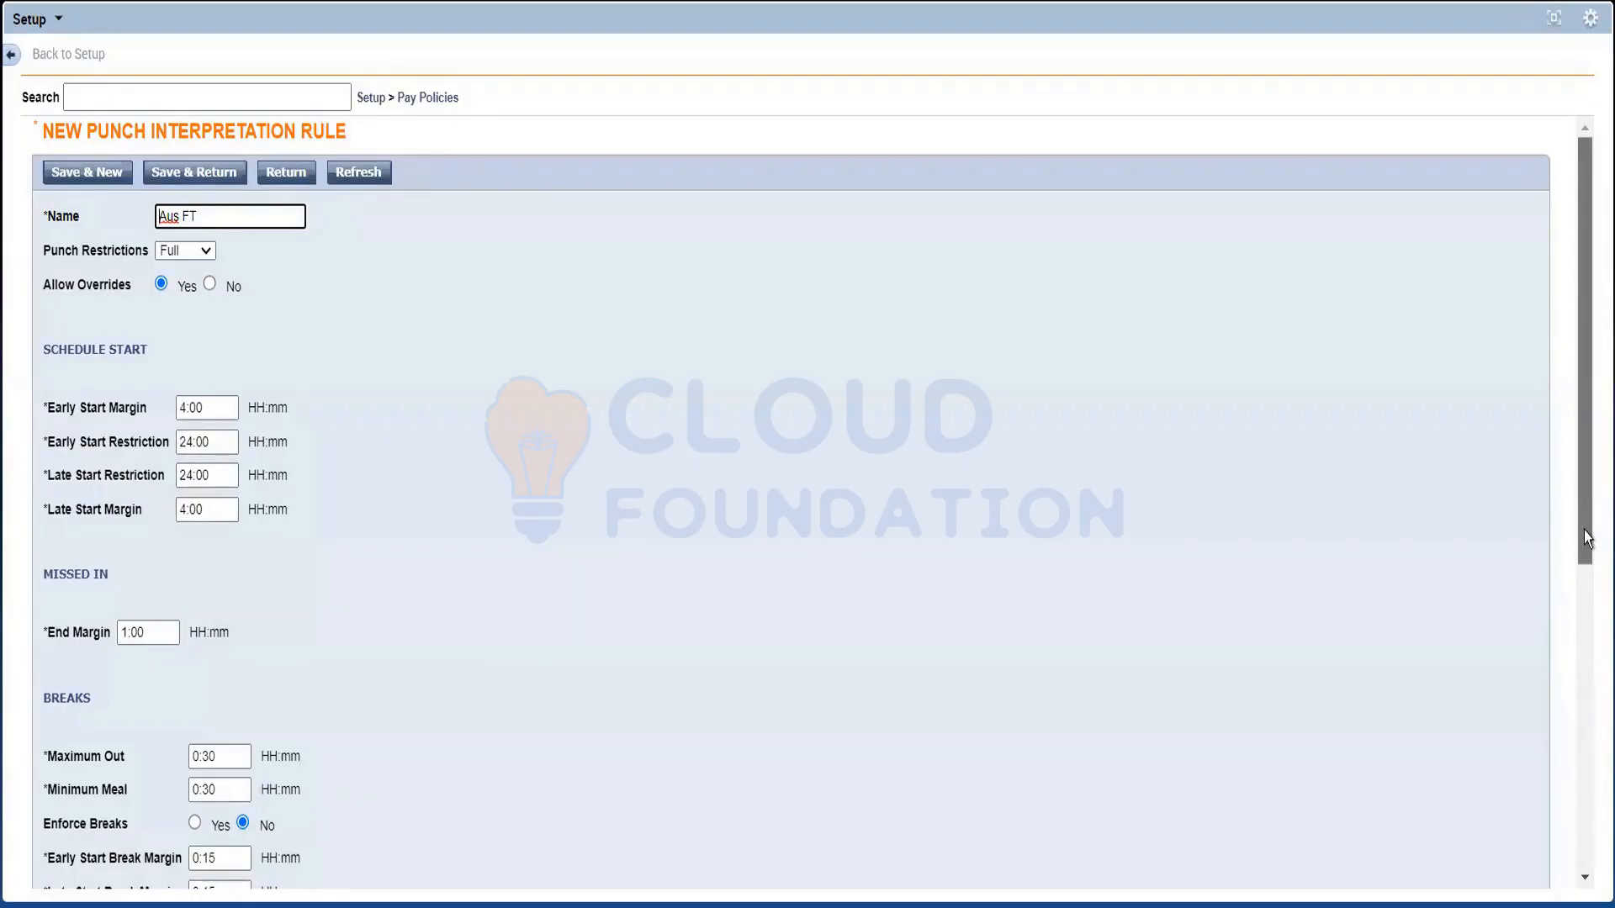
# Examine the Breaks settings of the full restriction rule, including Maximum Out, Minimum Meal, Enforce Breaks and the break margins
pyautogui.moveTo(1586, 538); pyautogui.dragTo(1591, 650)
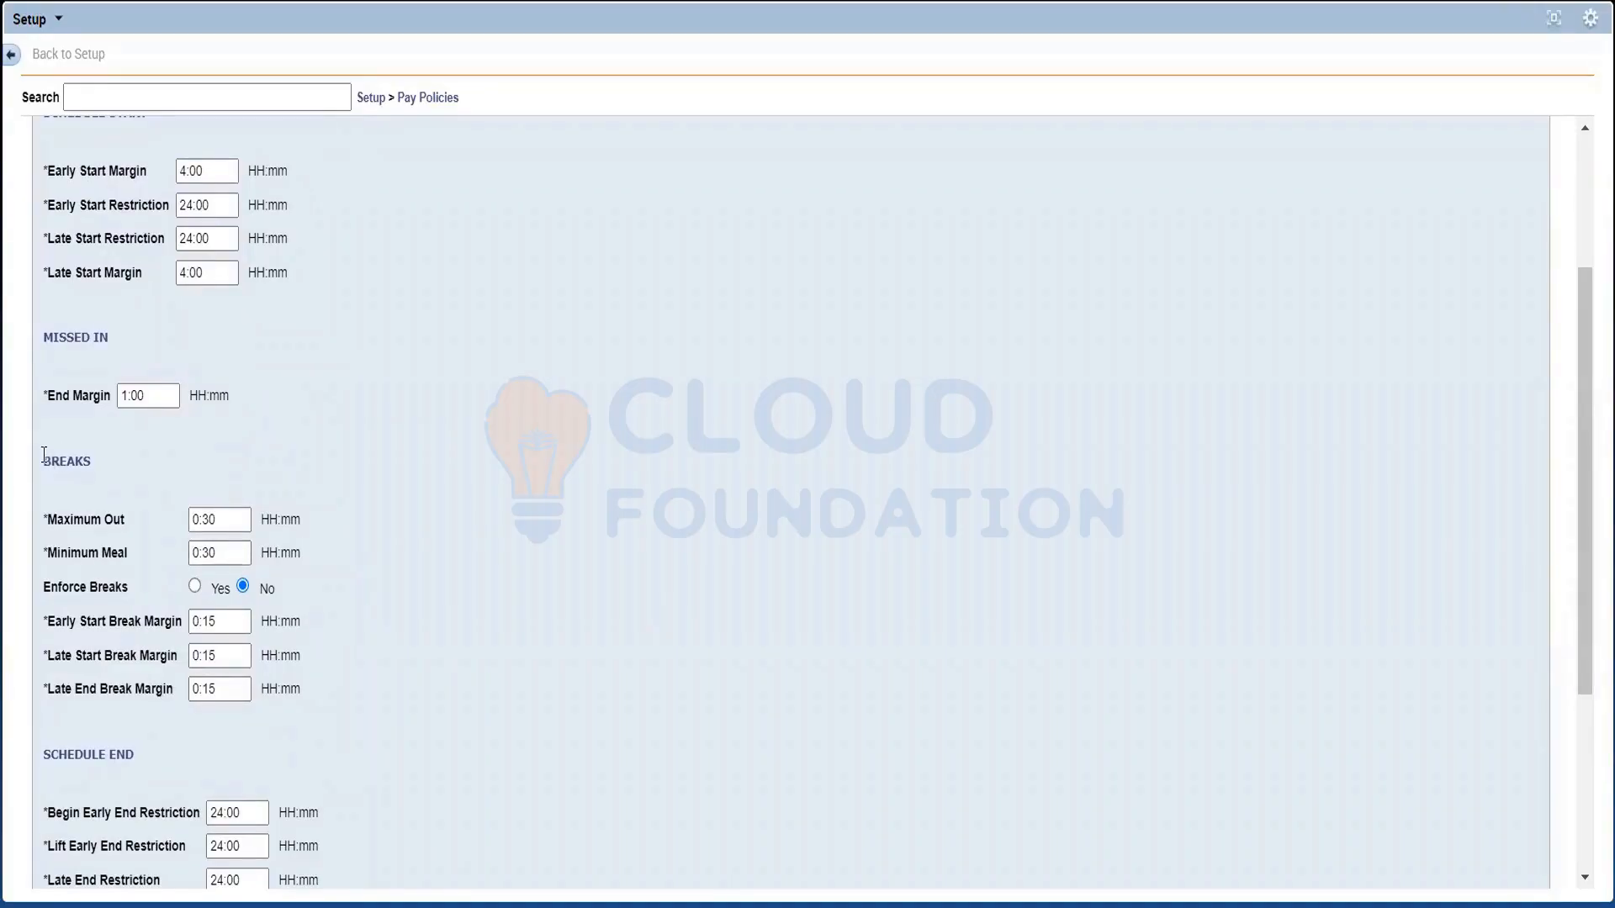
pyautogui.moveTo(44, 454); pyautogui.dragTo(321, 710)
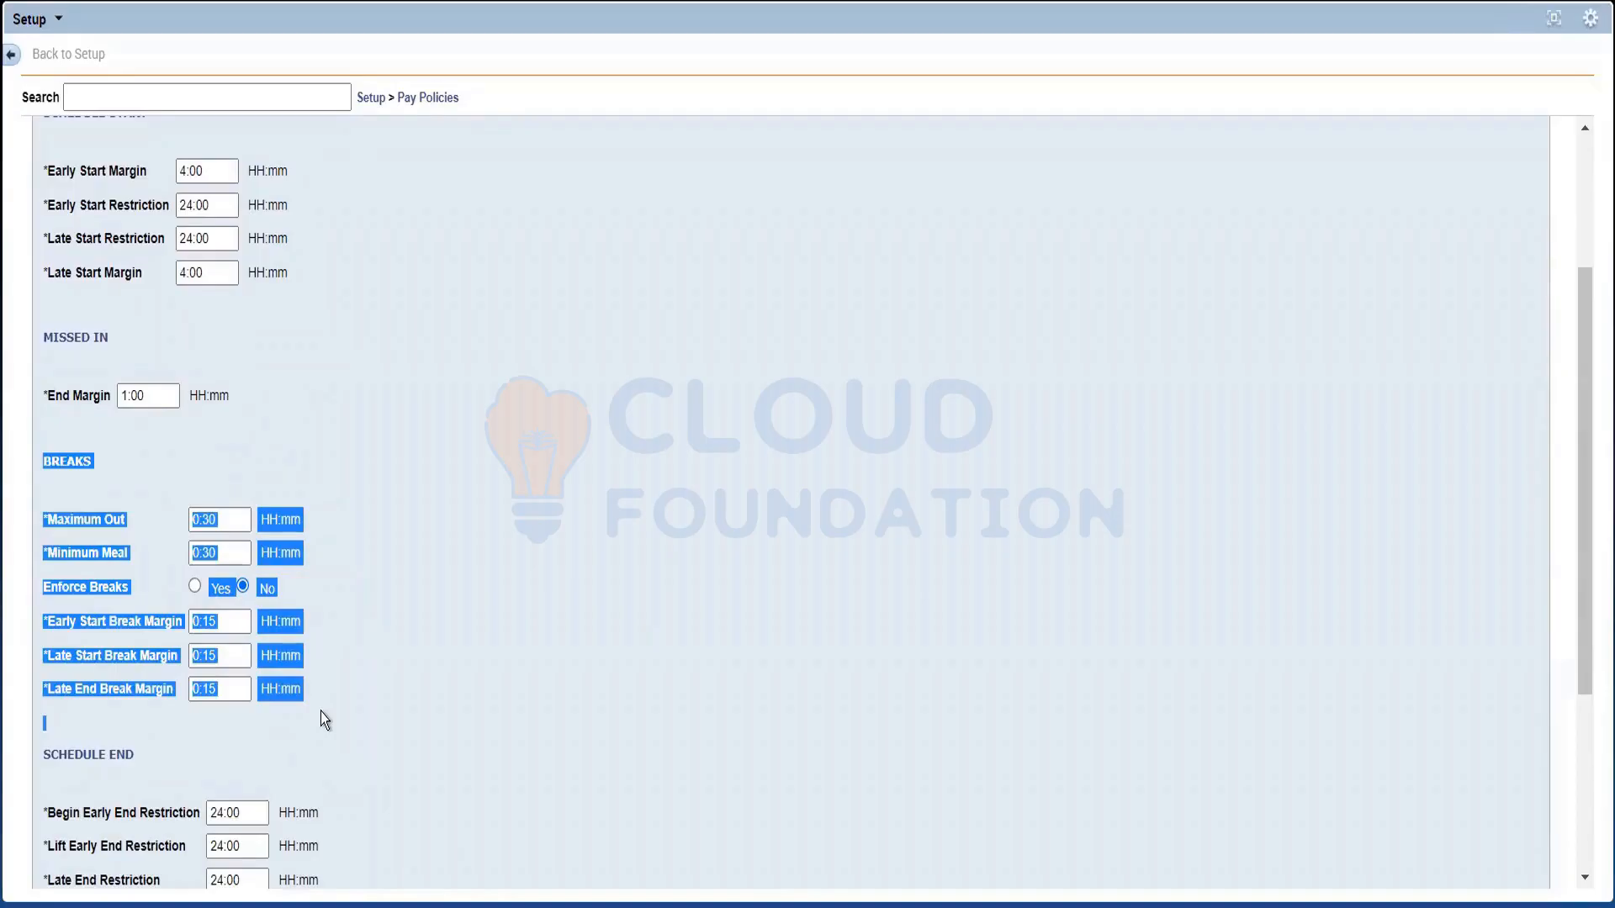
pyautogui.click(321, 712)
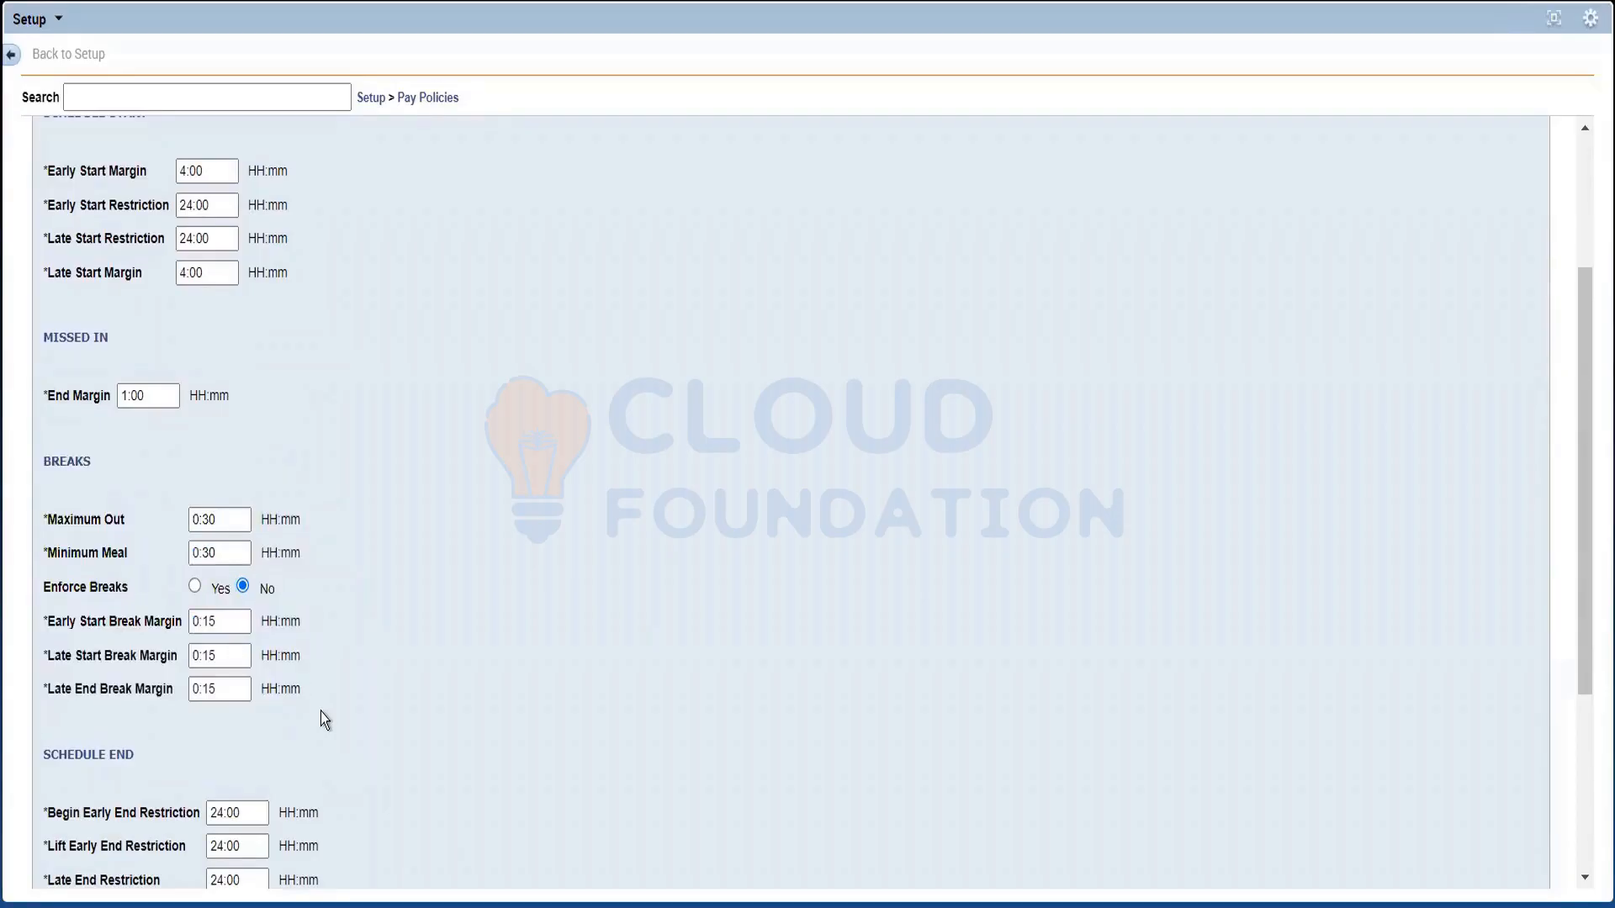
pyautogui.click(209, 520)
pyautogui.doubleClick(211, 522)
pyautogui.click(84, 631)
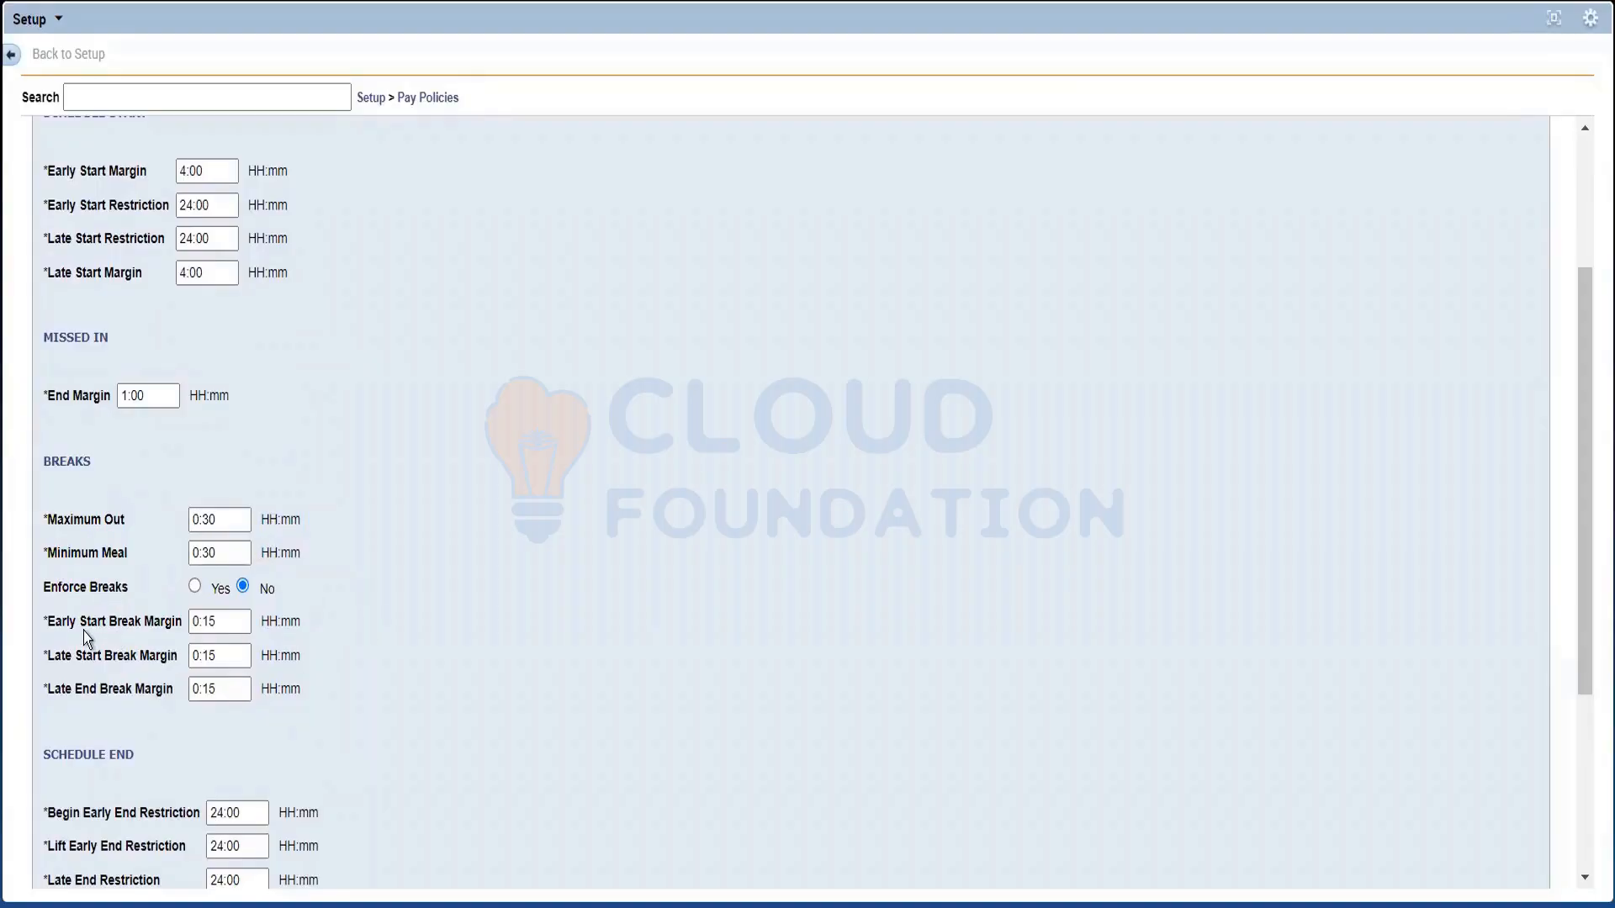
pyautogui.click(122, 553)
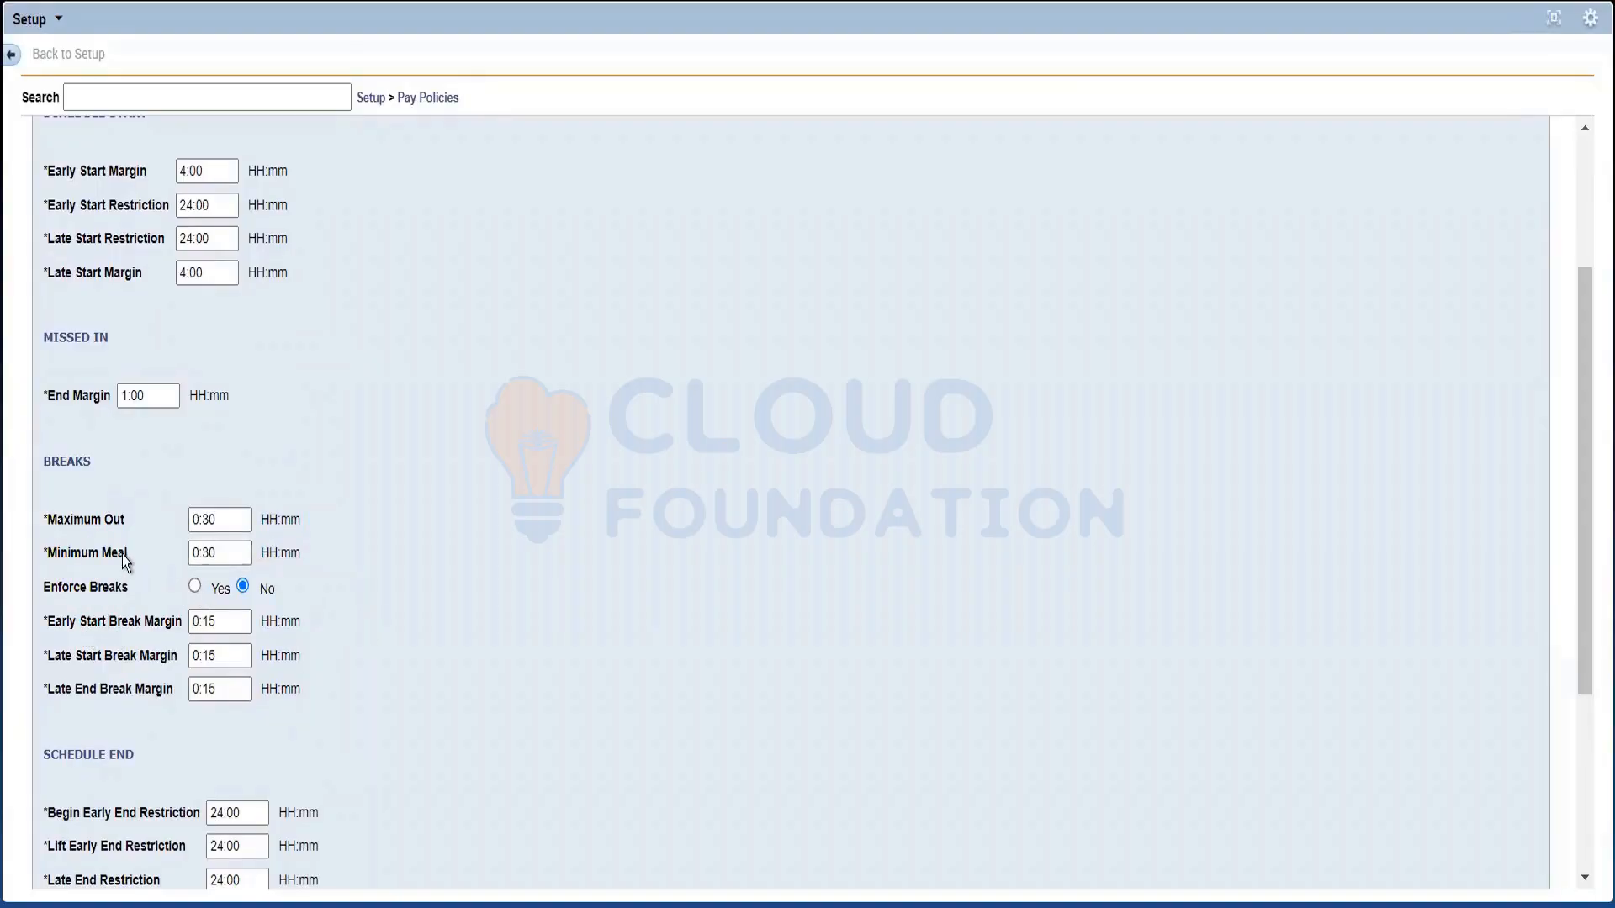
pyautogui.doubleClick(67, 620)
pyautogui.click(340, 649)
pyautogui.click(222, 657)
pyautogui.moveTo(44, 462); pyautogui.dragTo(264, 656)
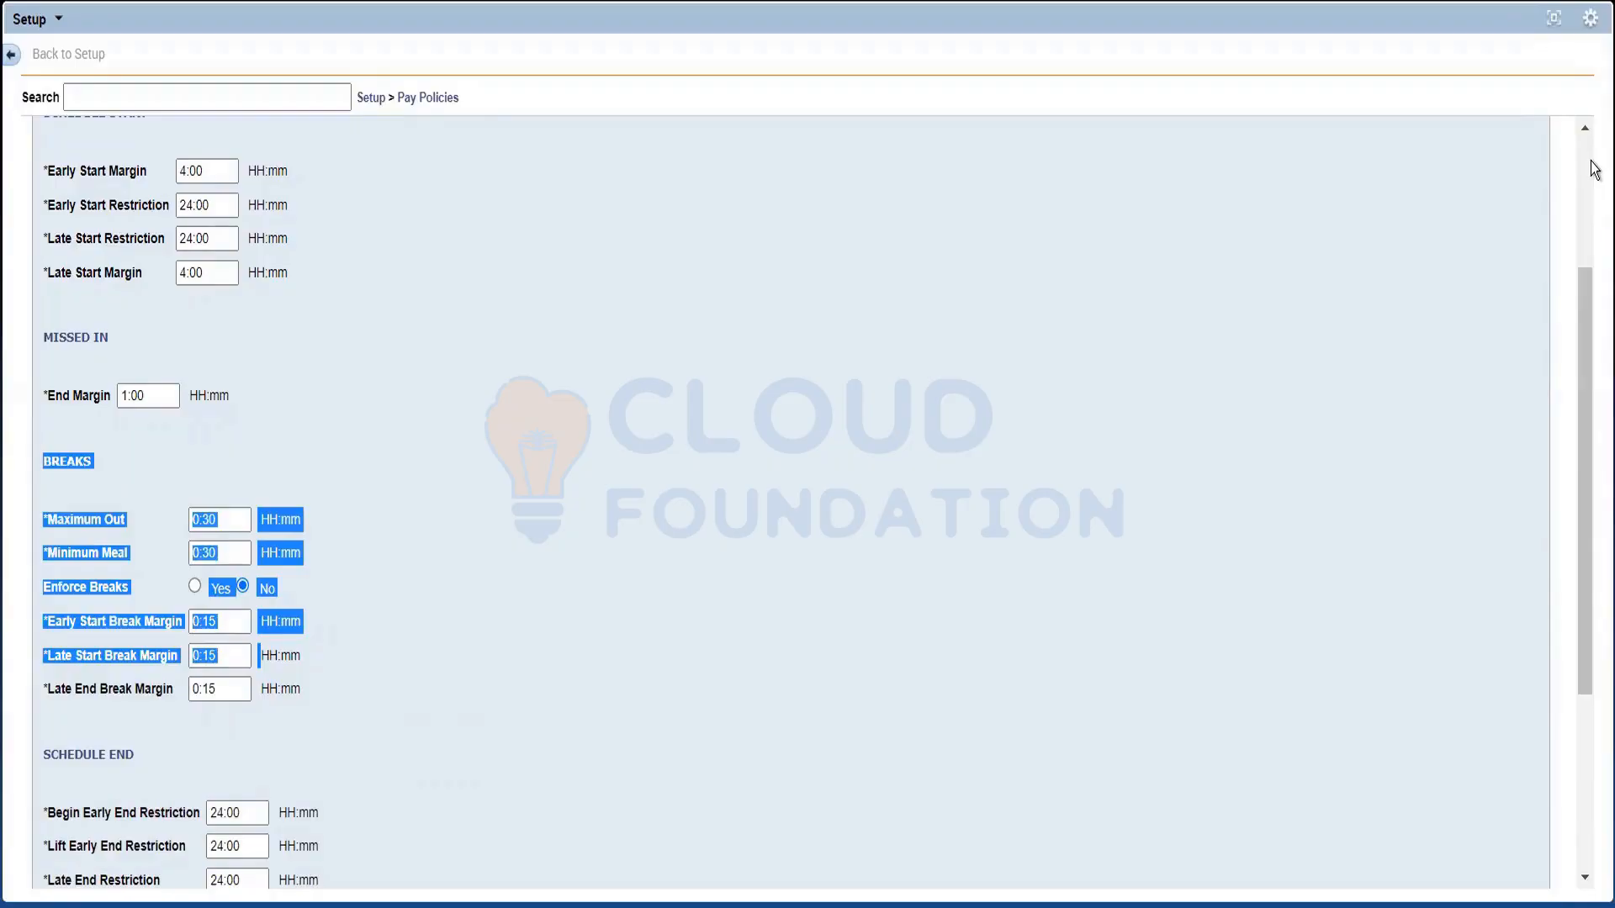
pyautogui.scroll(3, 1592, 161)
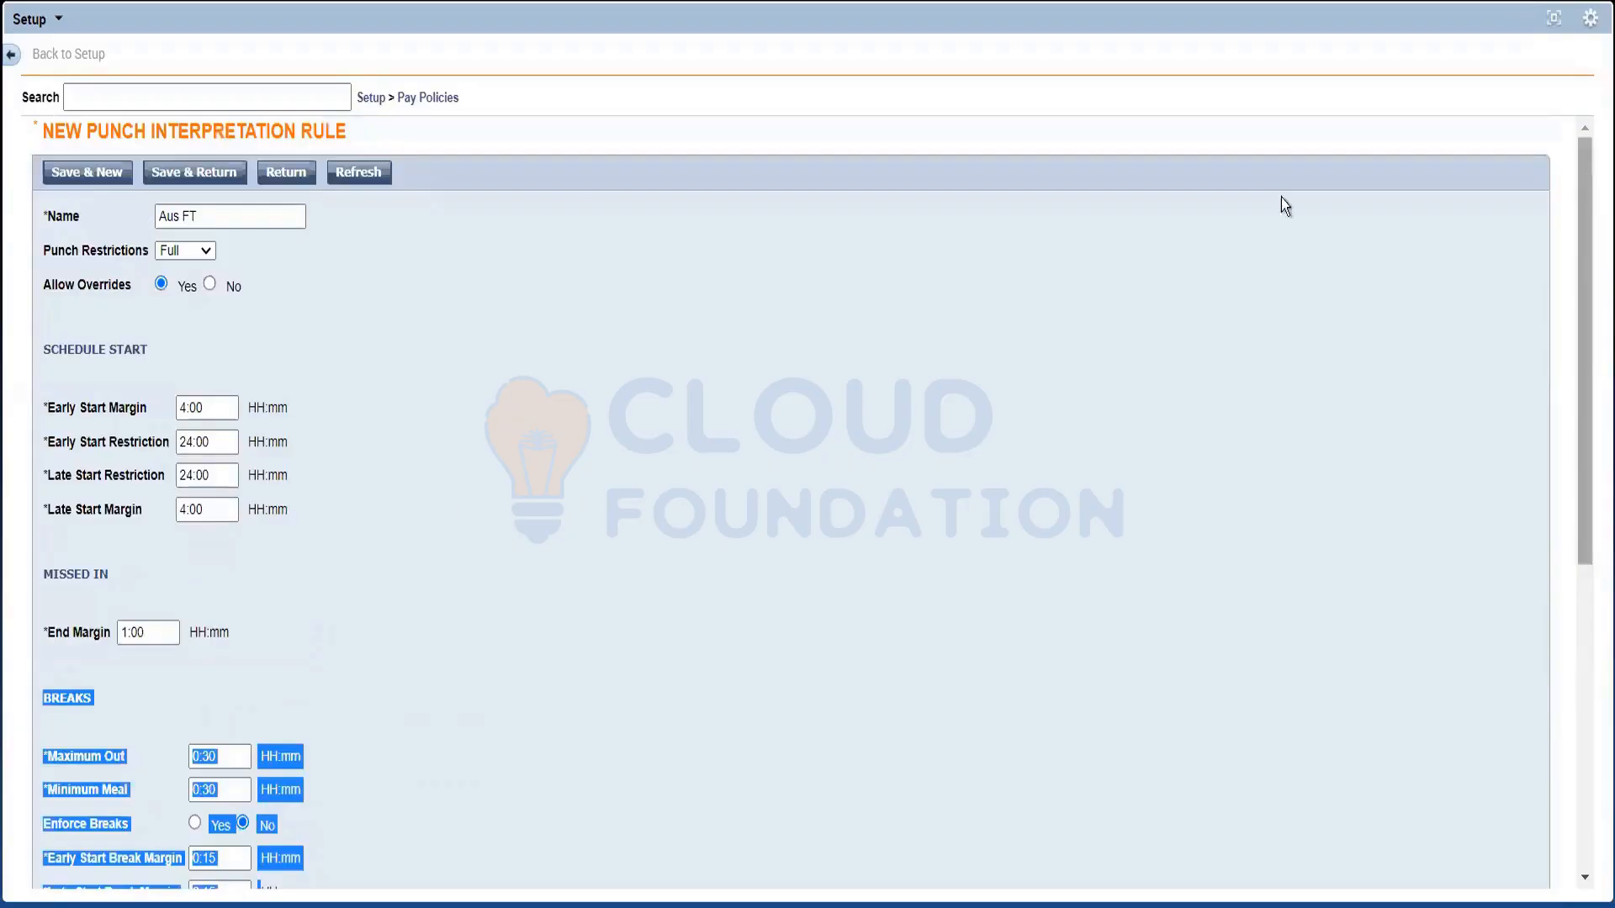
# Switch the Aus FT rule's Punch Restrictions back to Simple, check its settings, and save the rule back to the list
pyautogui.click(183, 251)
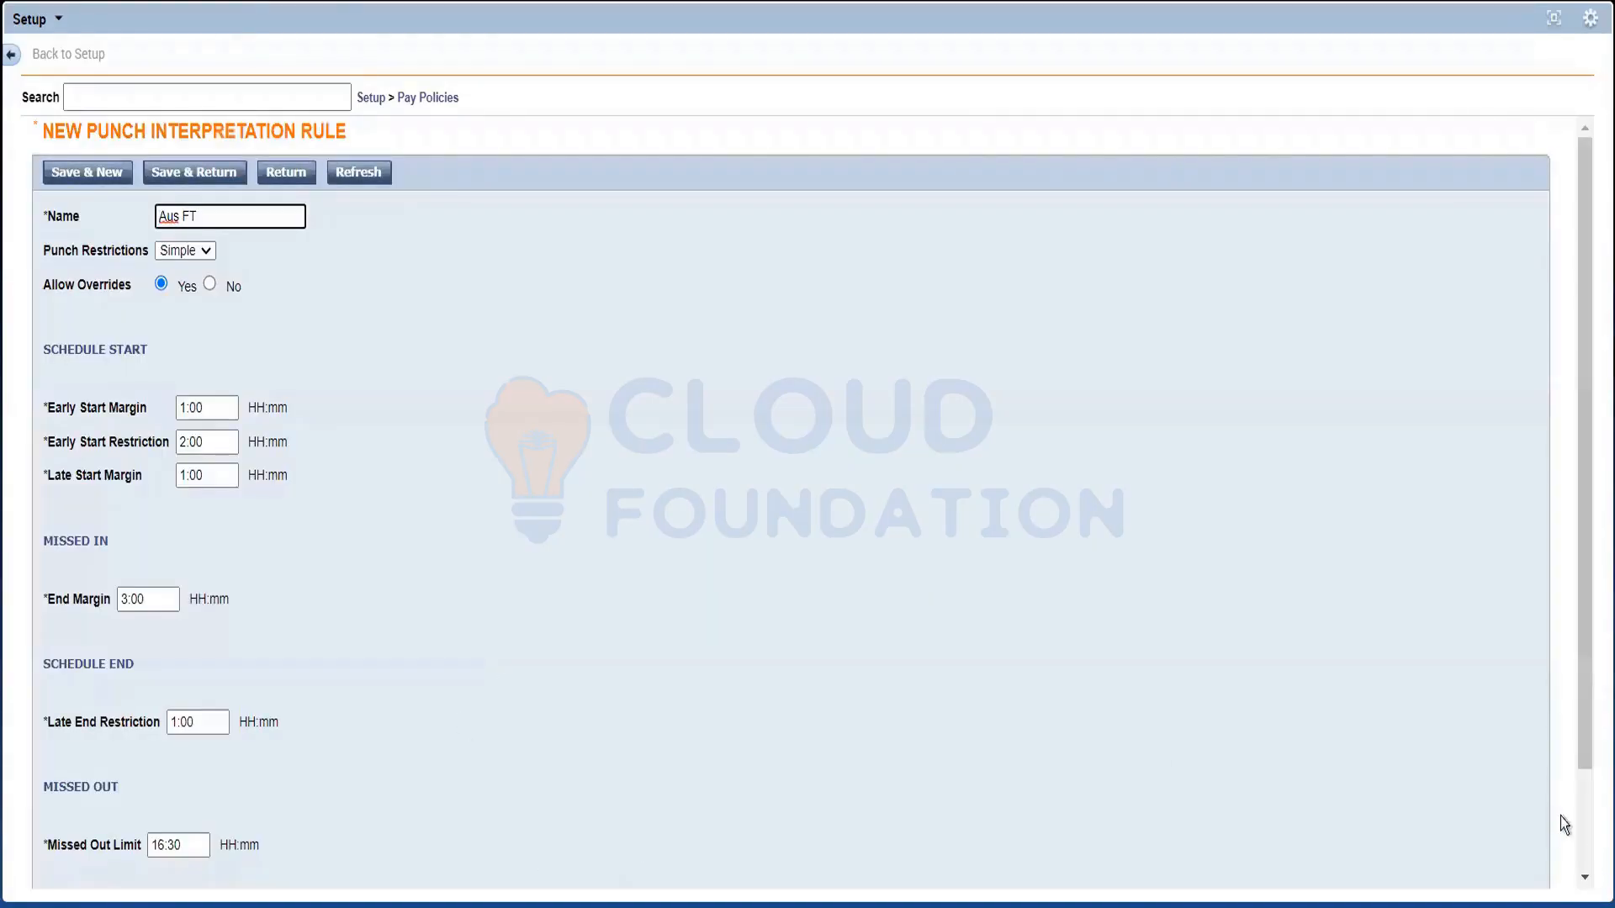
pyautogui.click(1581, 839)
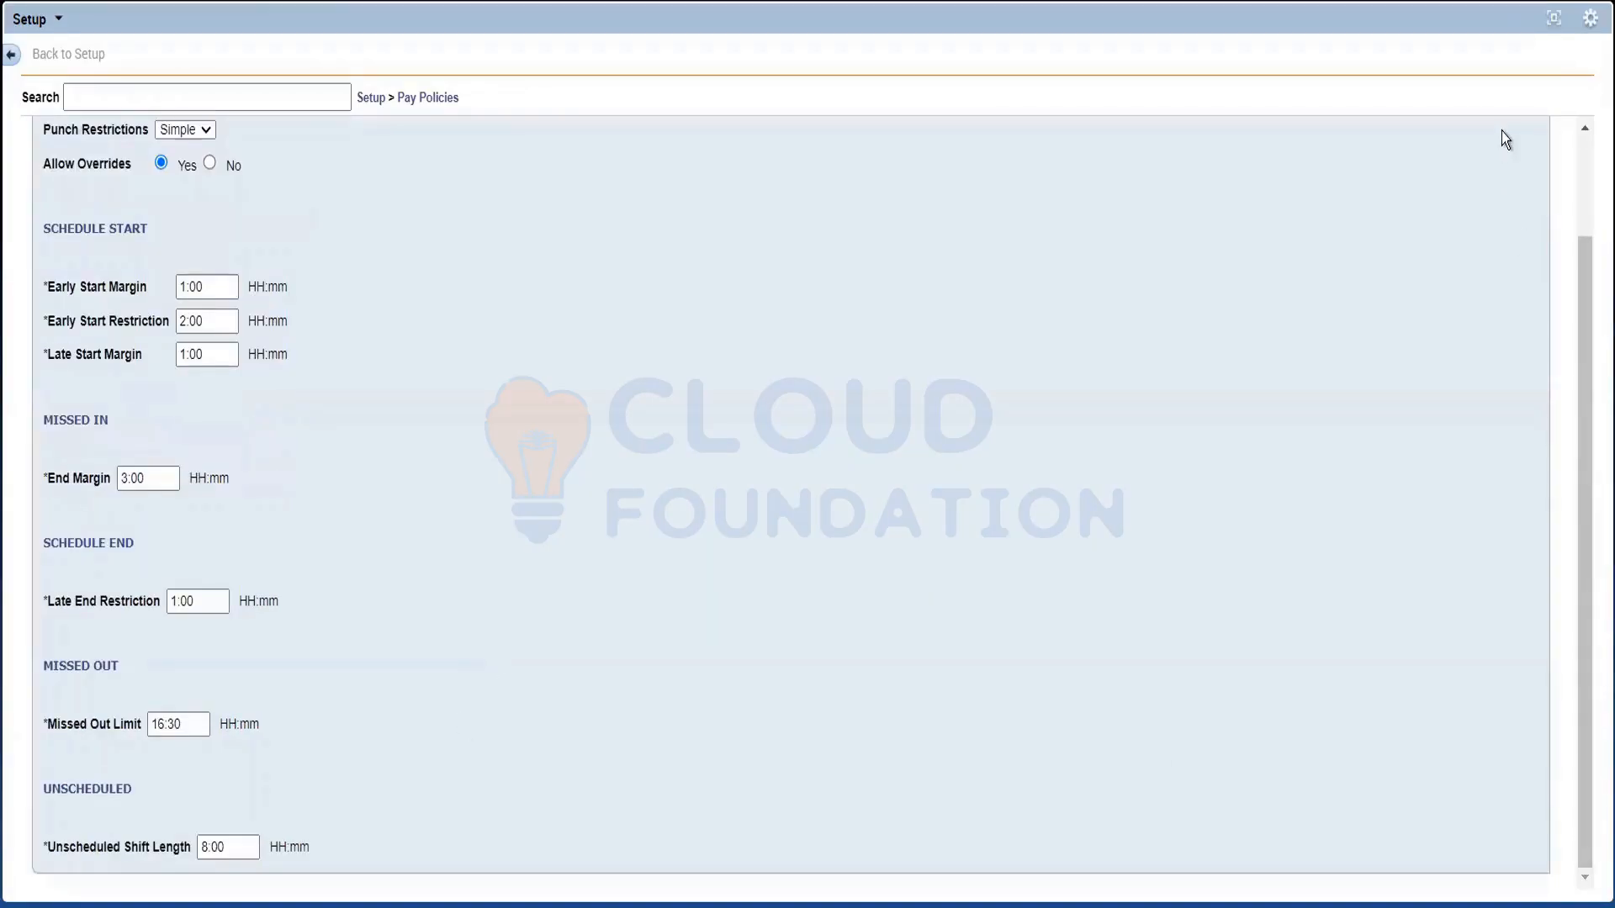
pyautogui.click(1586, 179)
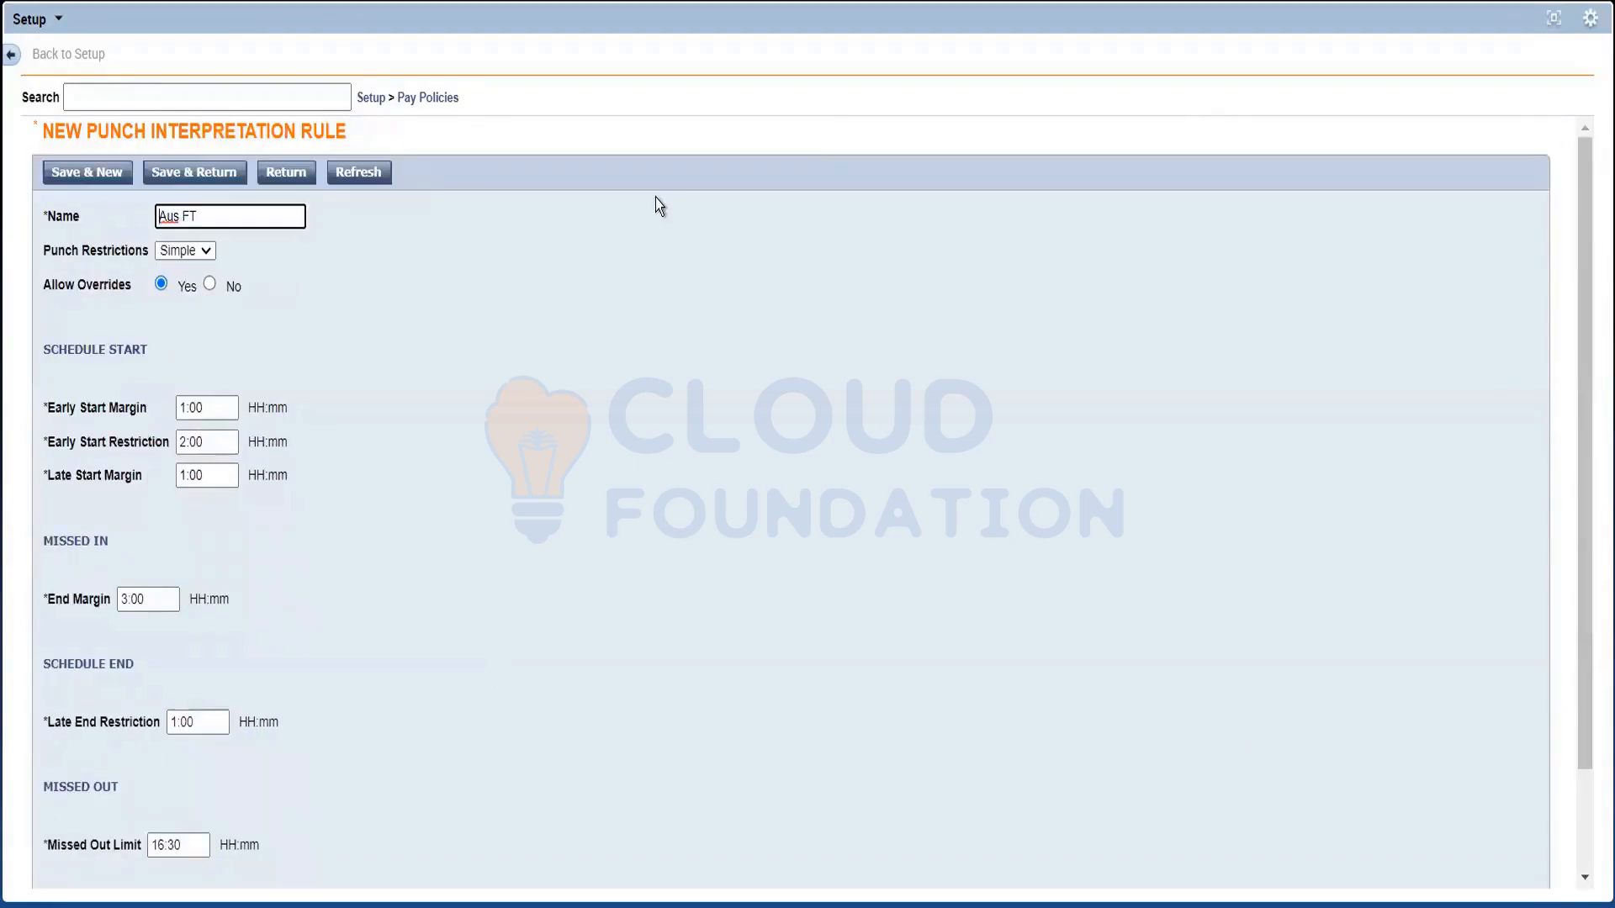
pyautogui.click(200, 175)
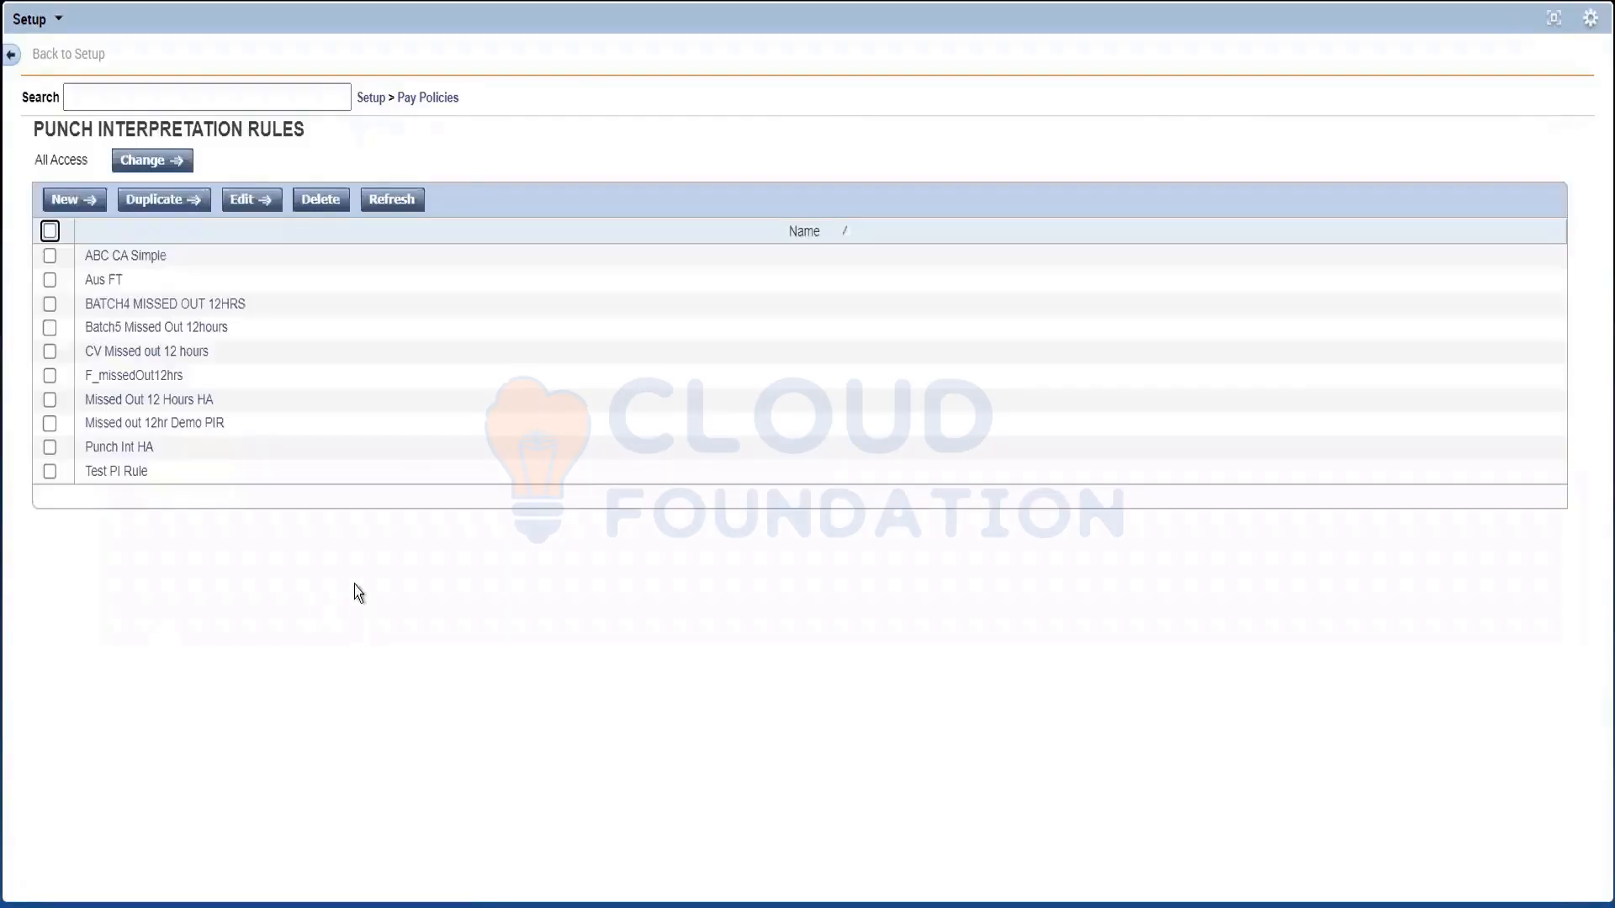
# Look through the open shift notes and the Req and Payrule_Req text files in Notepad for the pay rule requirements
pyautogui.click(1556, 30)
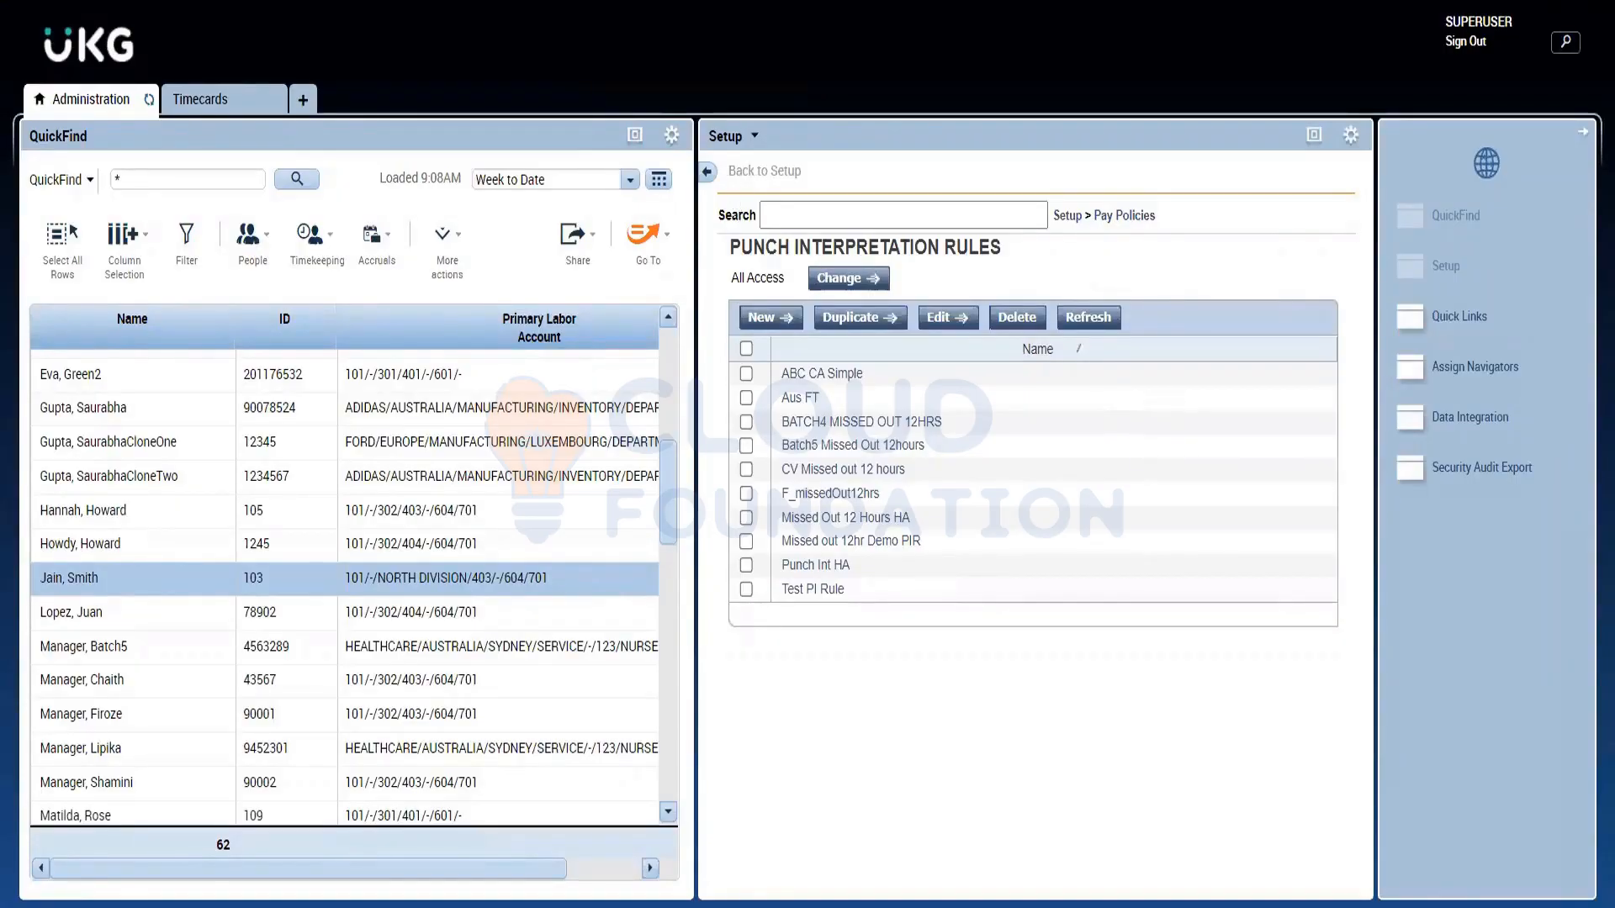
pyautogui.hotkey('alt', 'Tab')
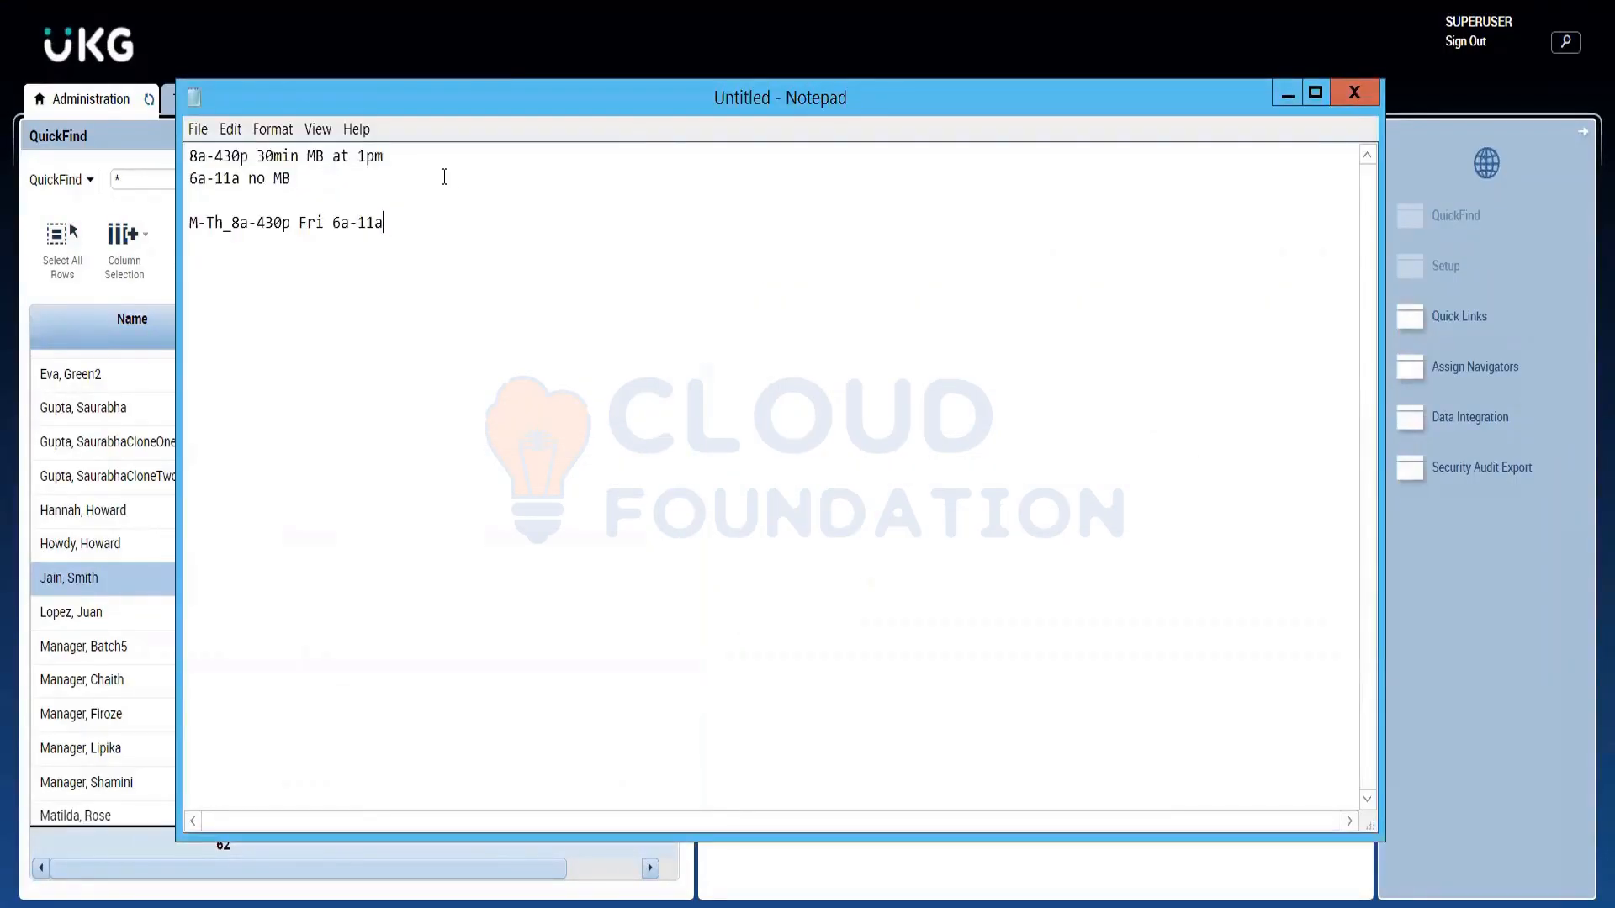
pyautogui.hotkey('alt', 'Tab')
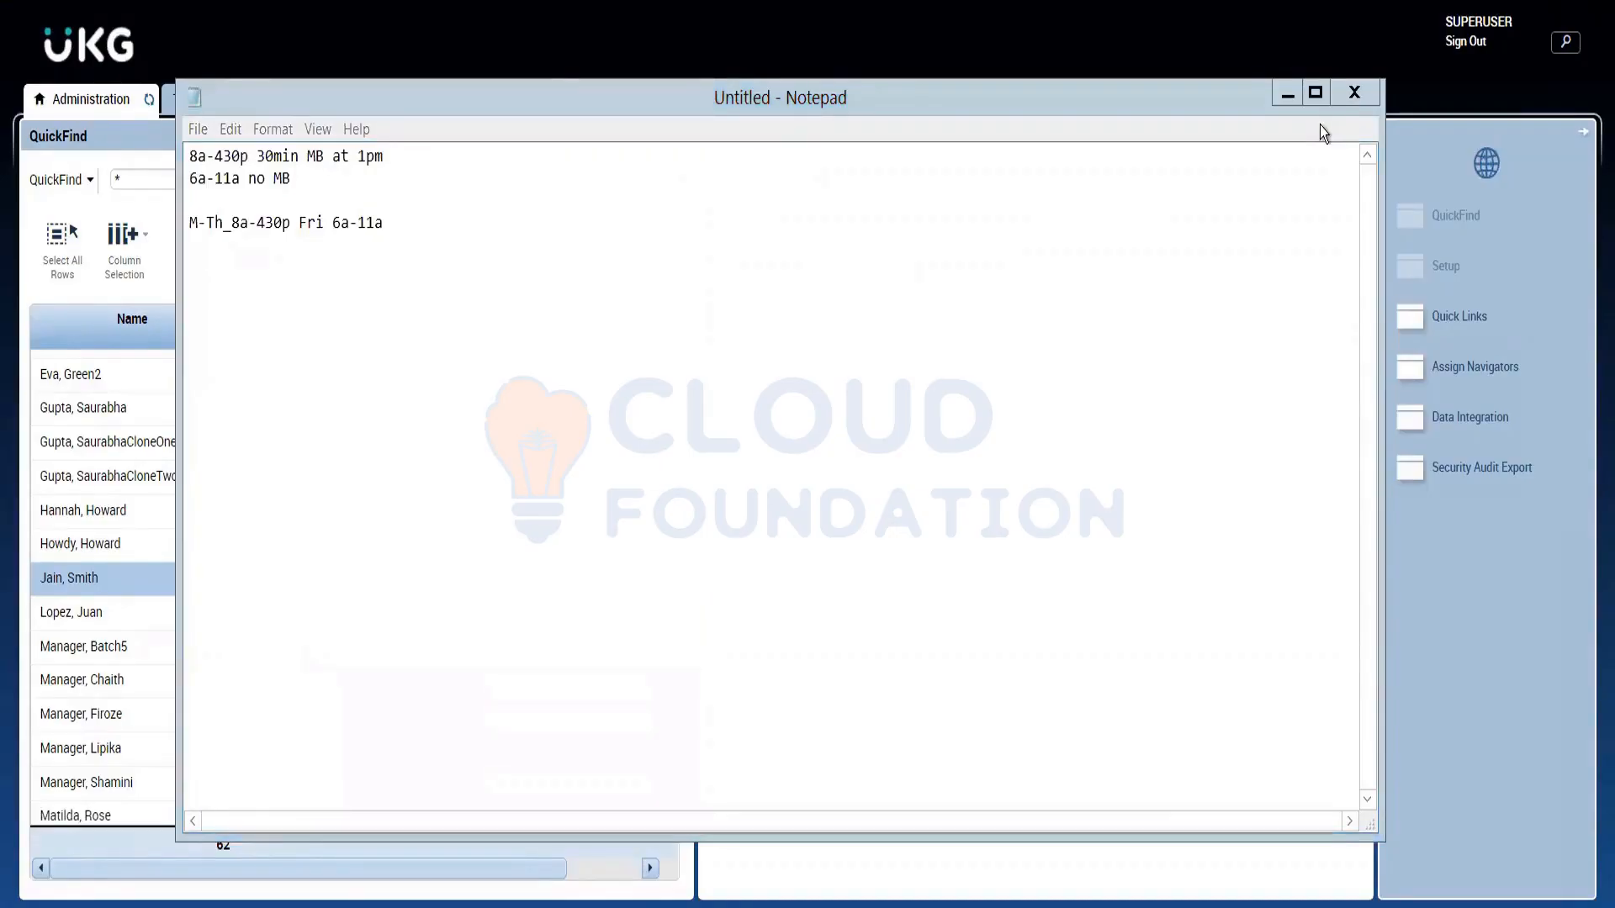
pyautogui.click(1287, 93)
pyautogui.click(1287, 92)
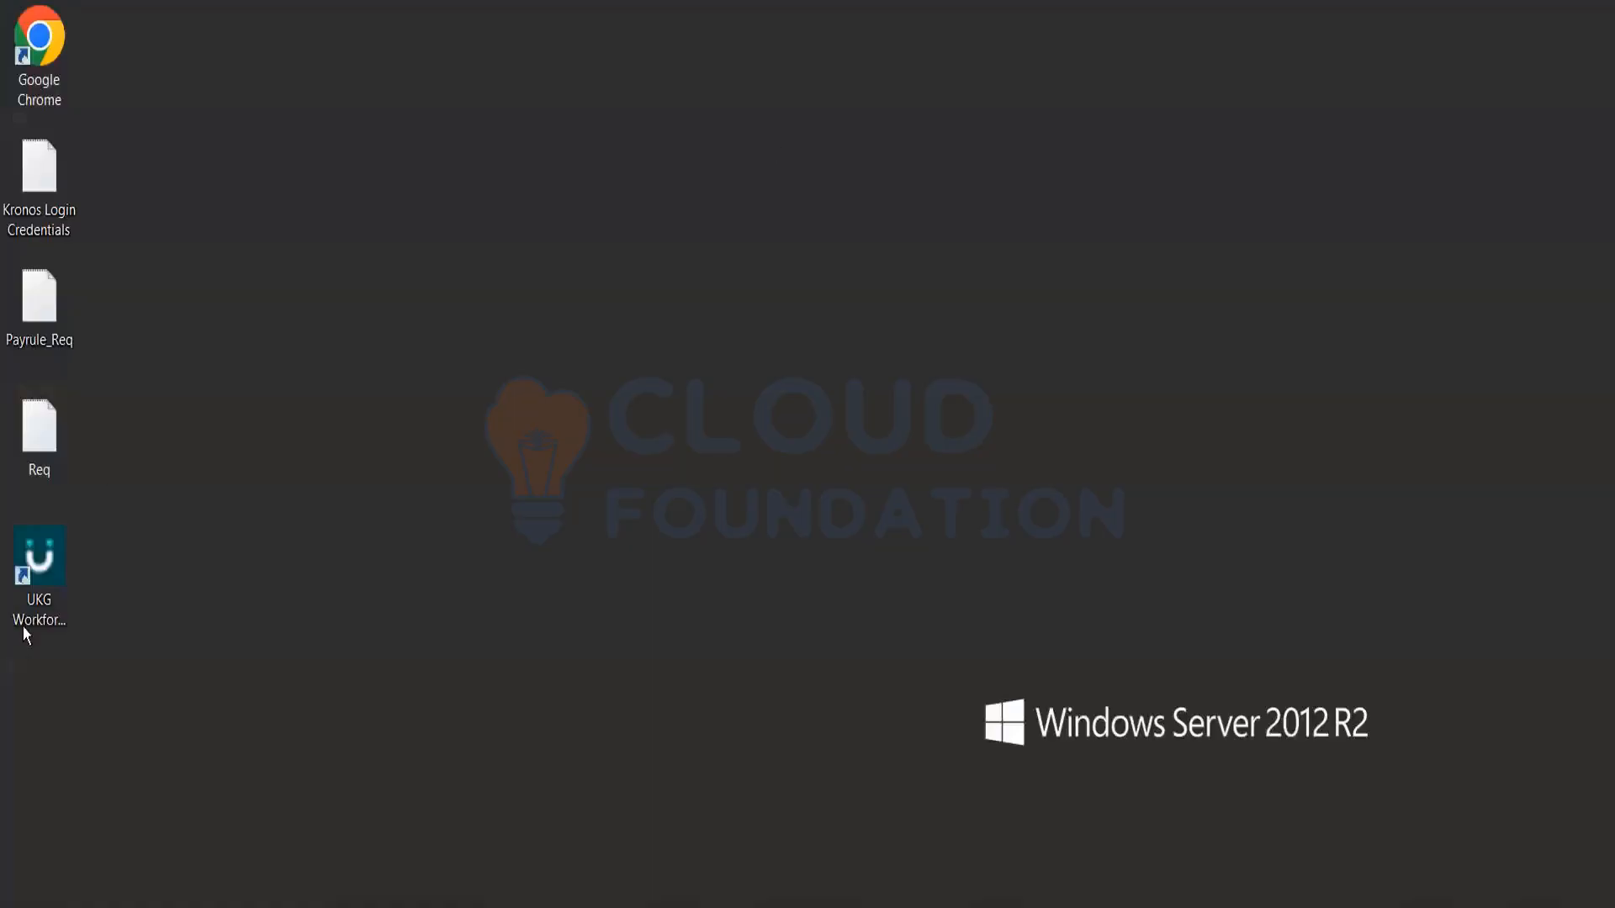
pyautogui.doubleClick(27, 402)
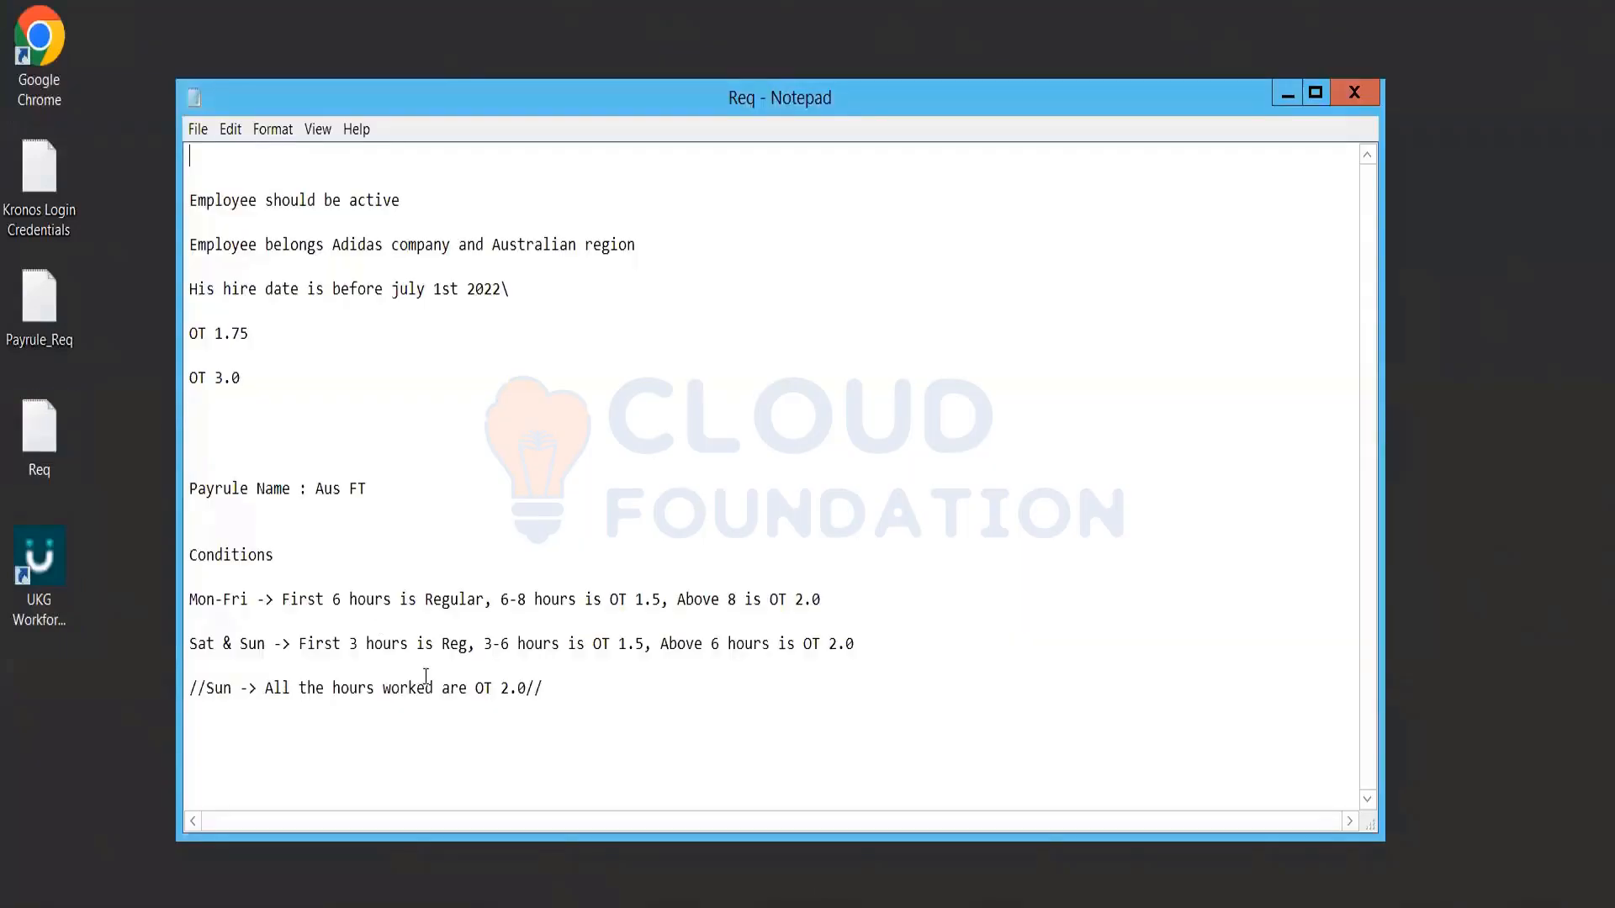
pyautogui.doubleClick(39, 320)
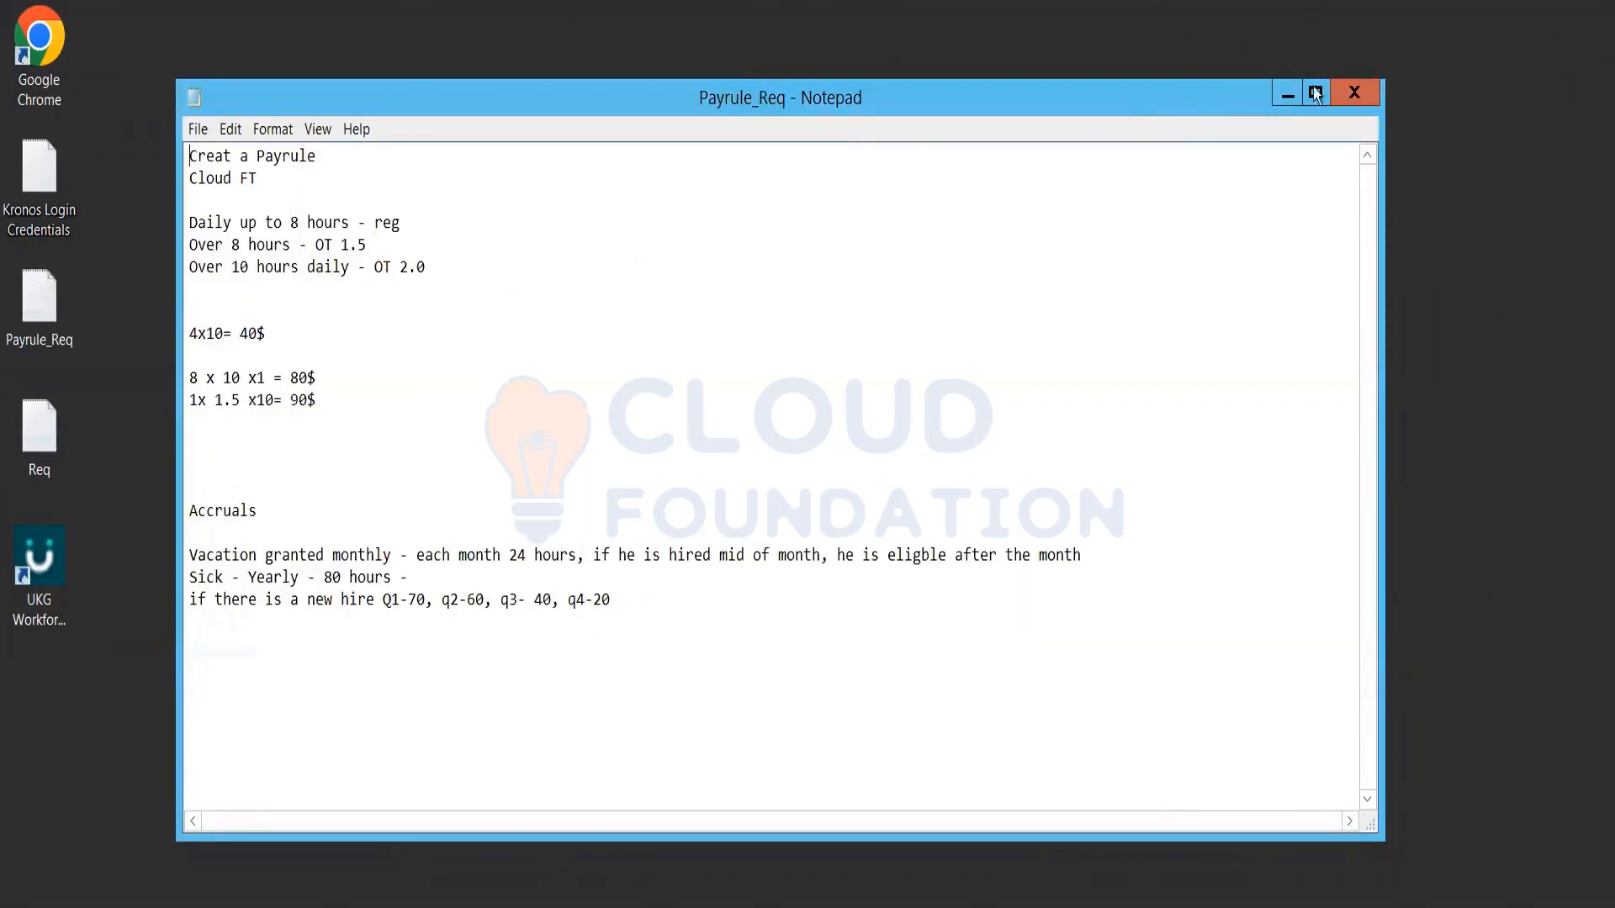
pyautogui.click(1354, 93)
pyautogui.doubleClick(35, 433)
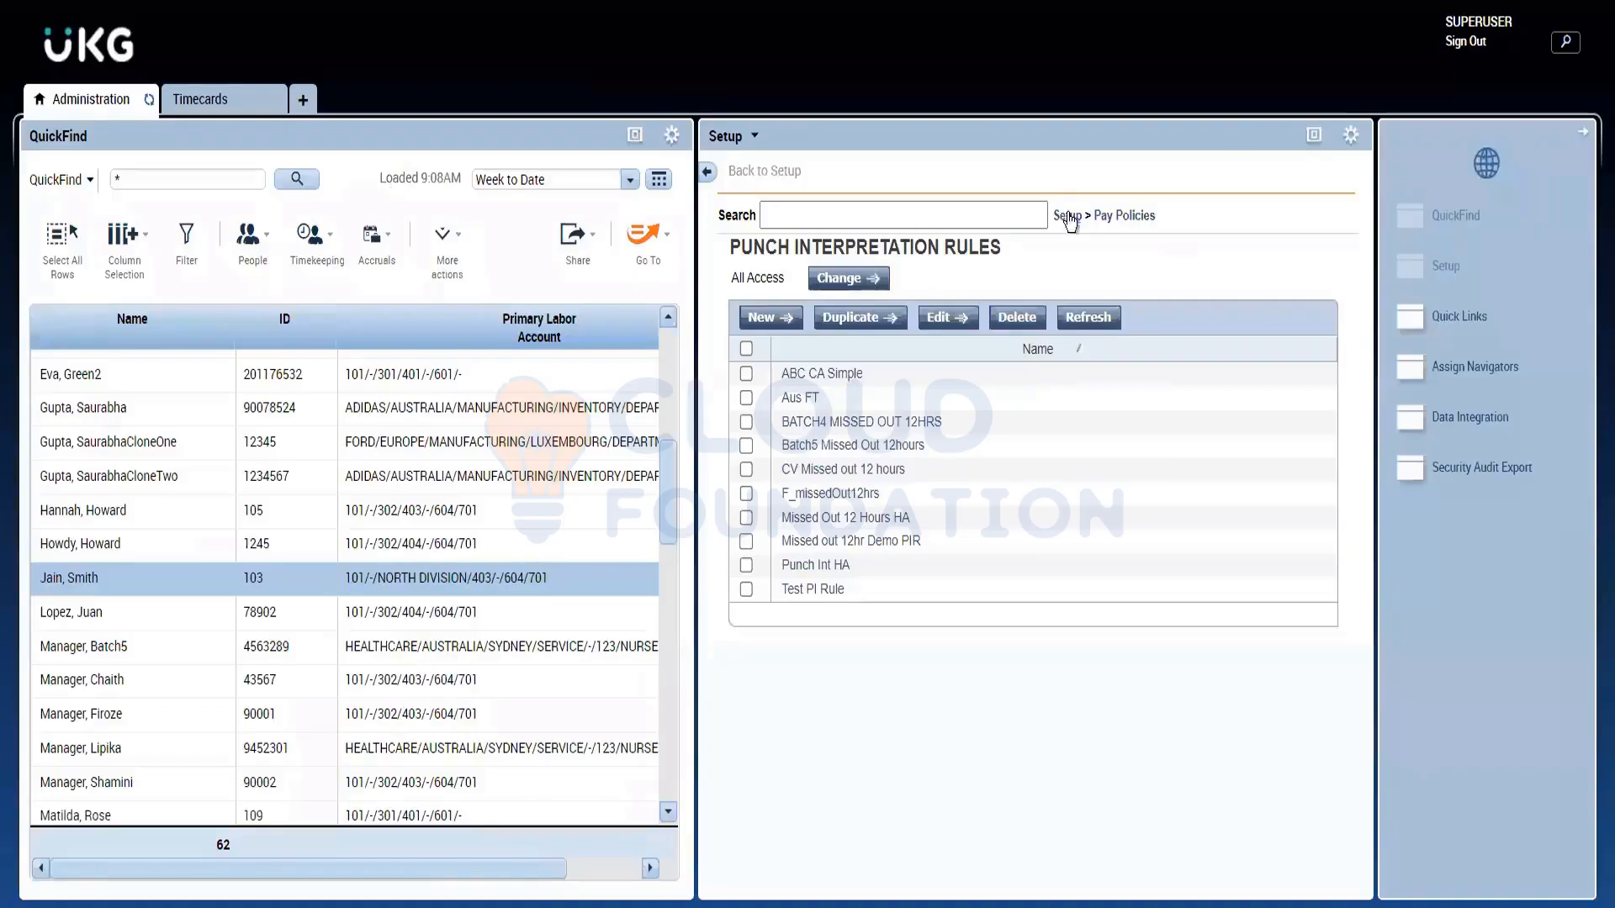
# Open Fixed Rules among the pay rule building blocks in UKG and start a new fixed rule
pyautogui.click(1112, 220)
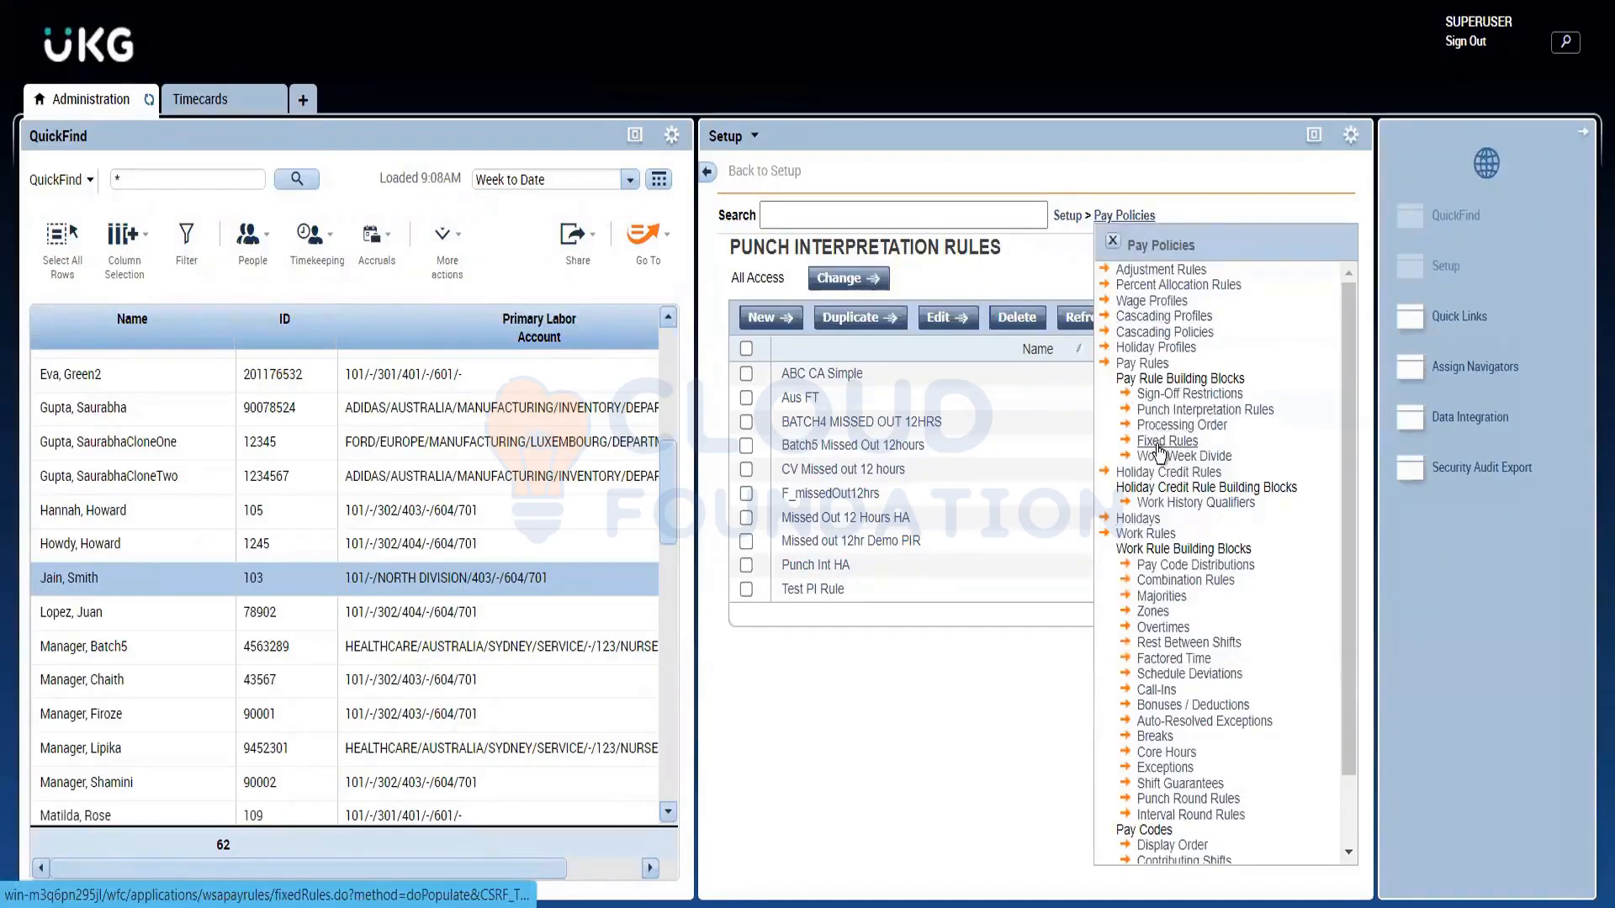
pyautogui.click(1159, 446)
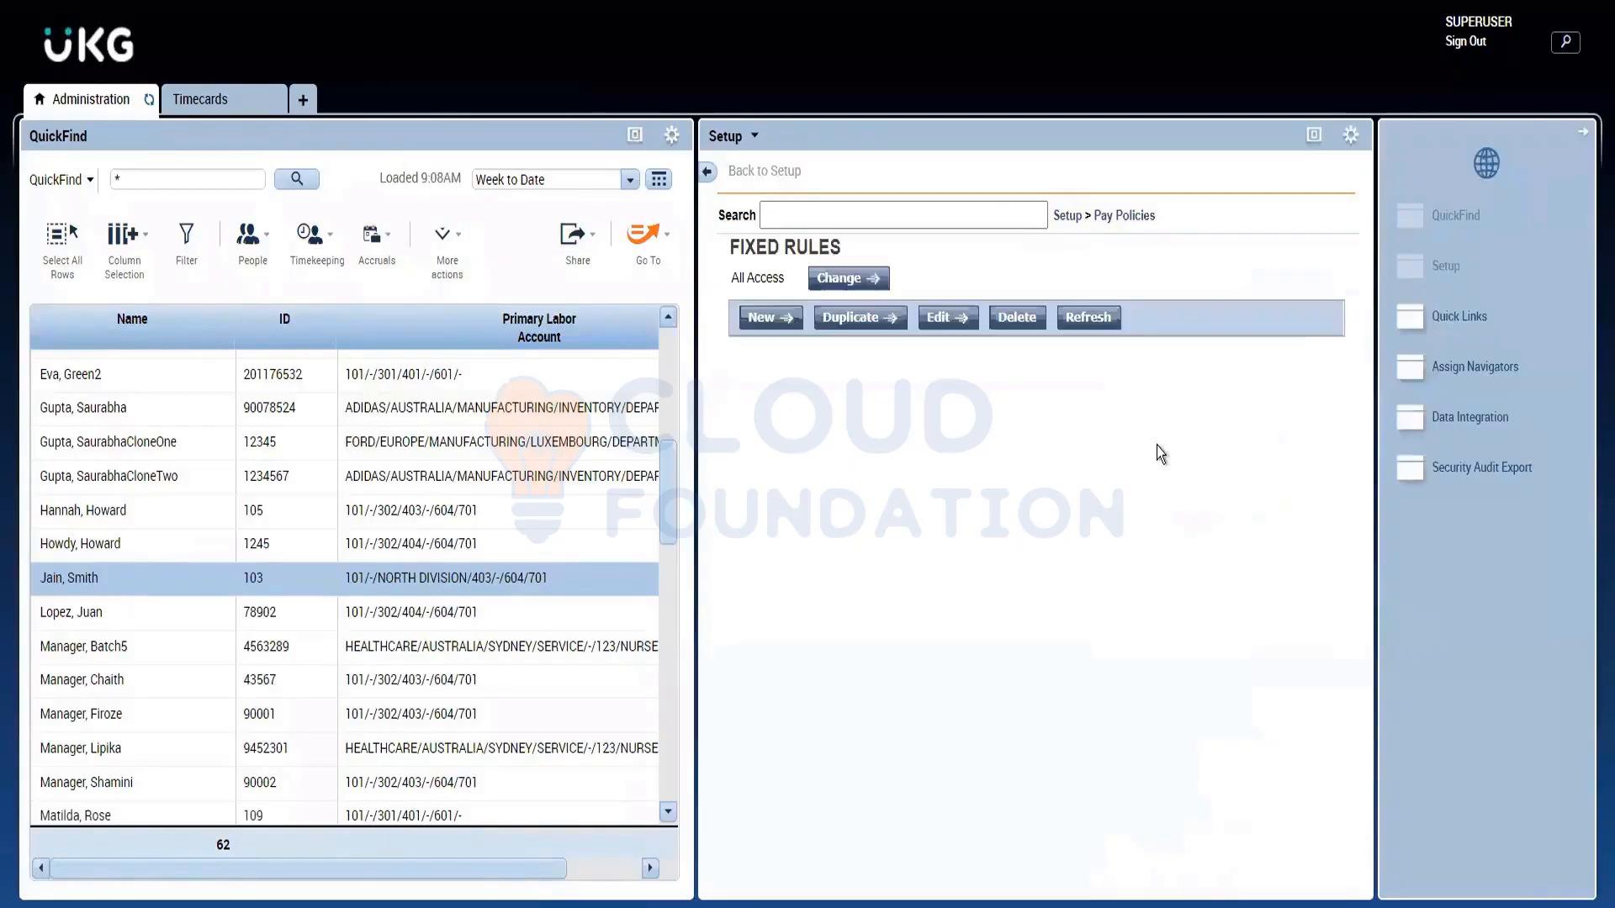
pyautogui.click(1314, 135)
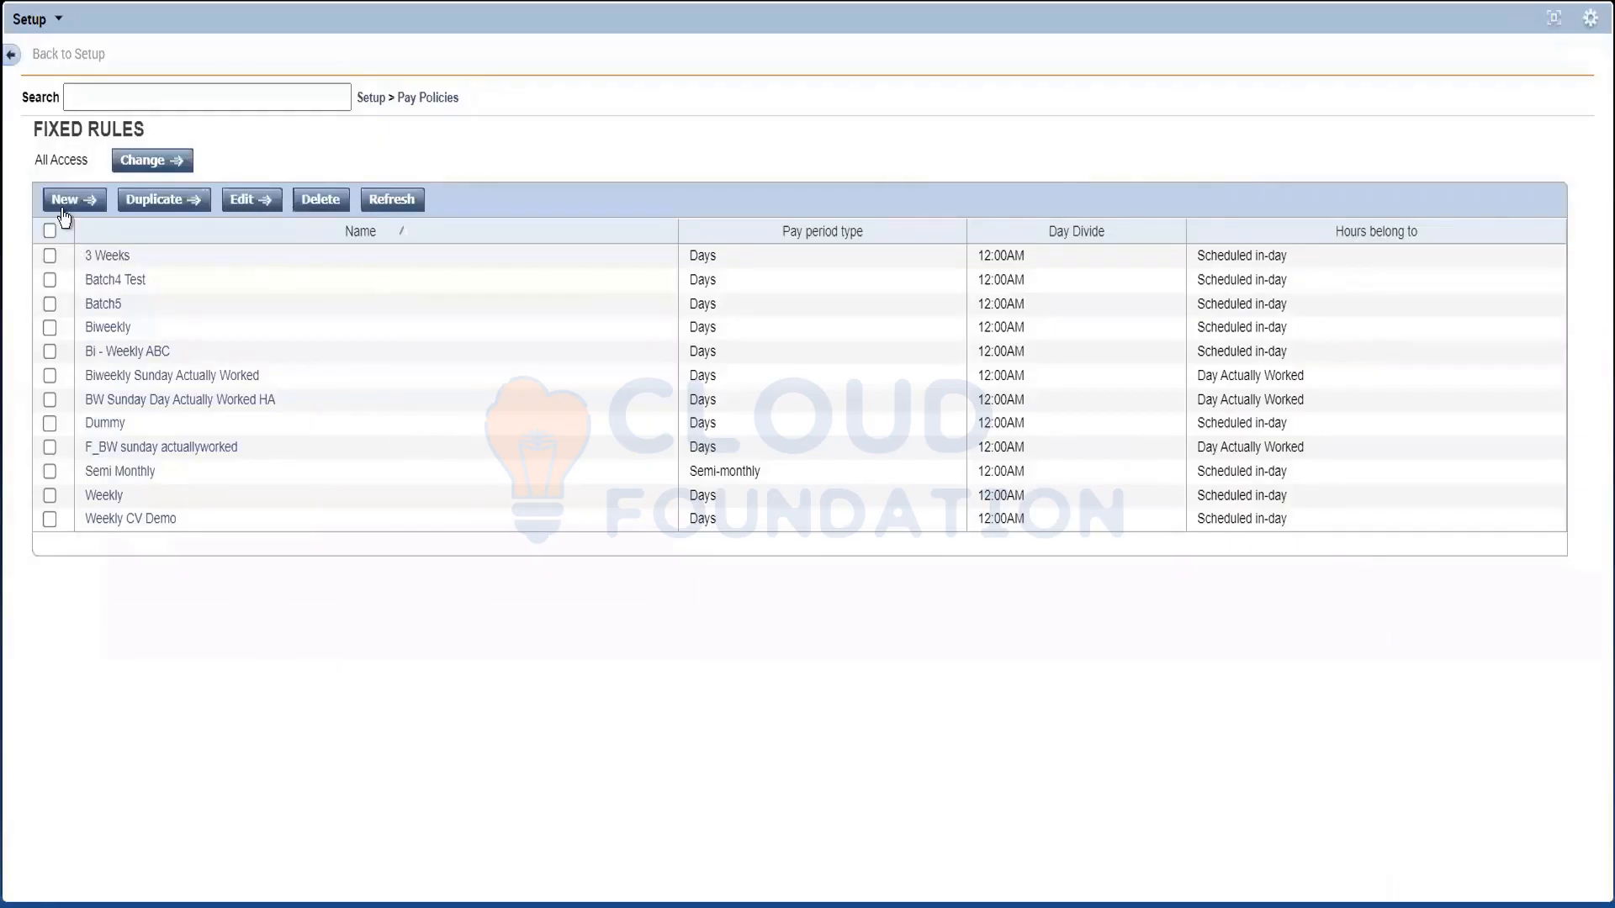
pyautogui.click(64, 202)
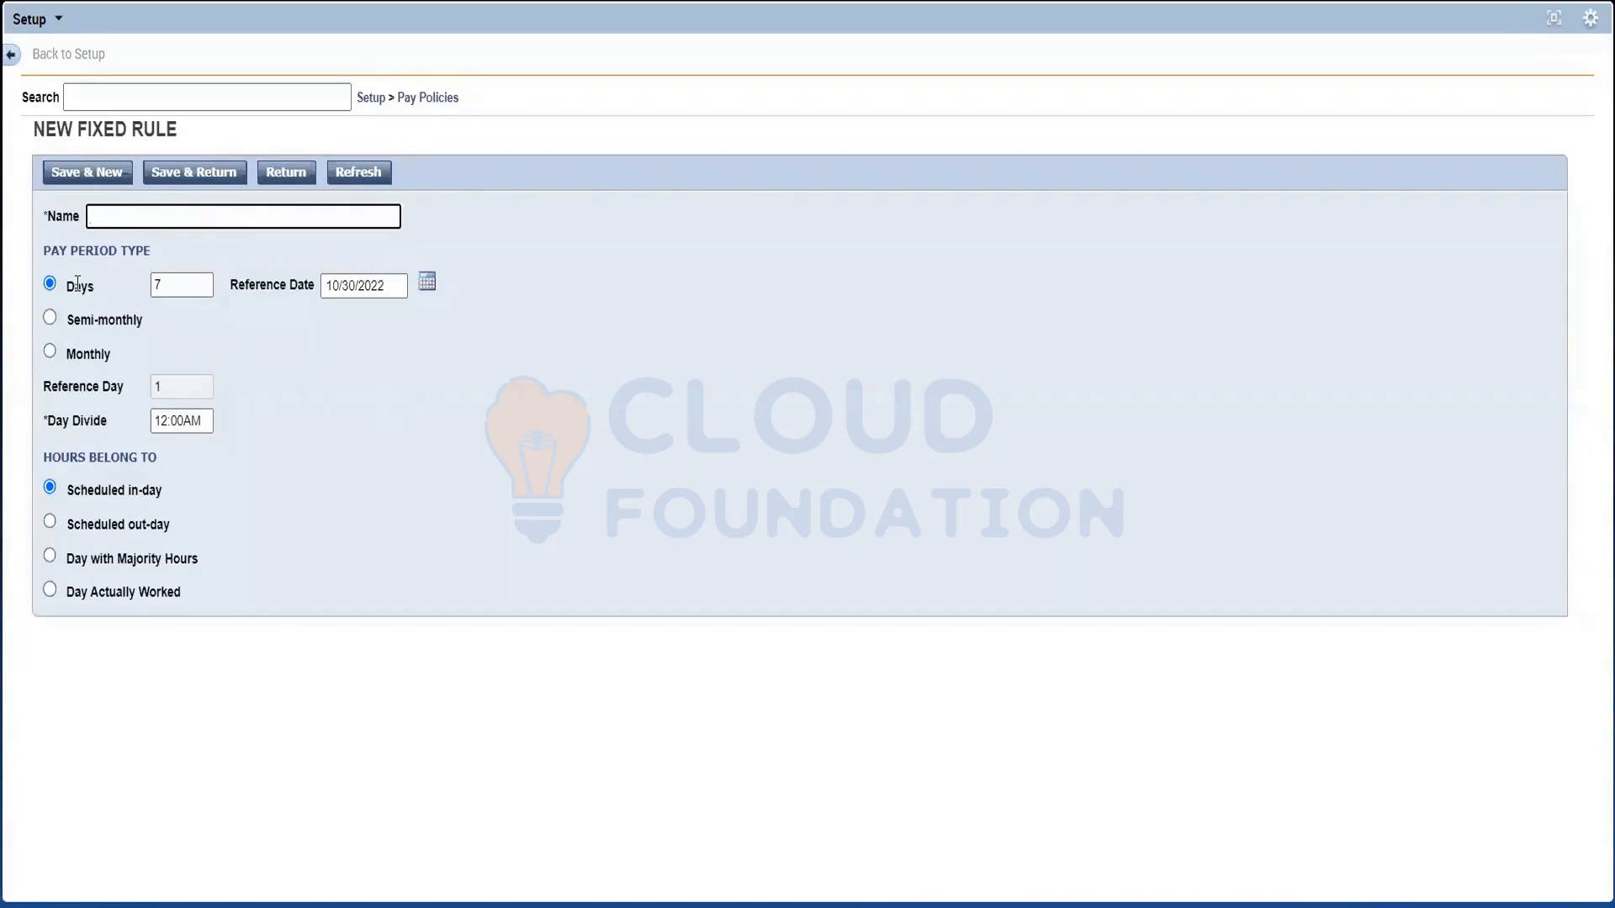
# Try a pay period of 14 days in the new fixed rule, and set it back to 7 days
pyautogui.click(212, 286)
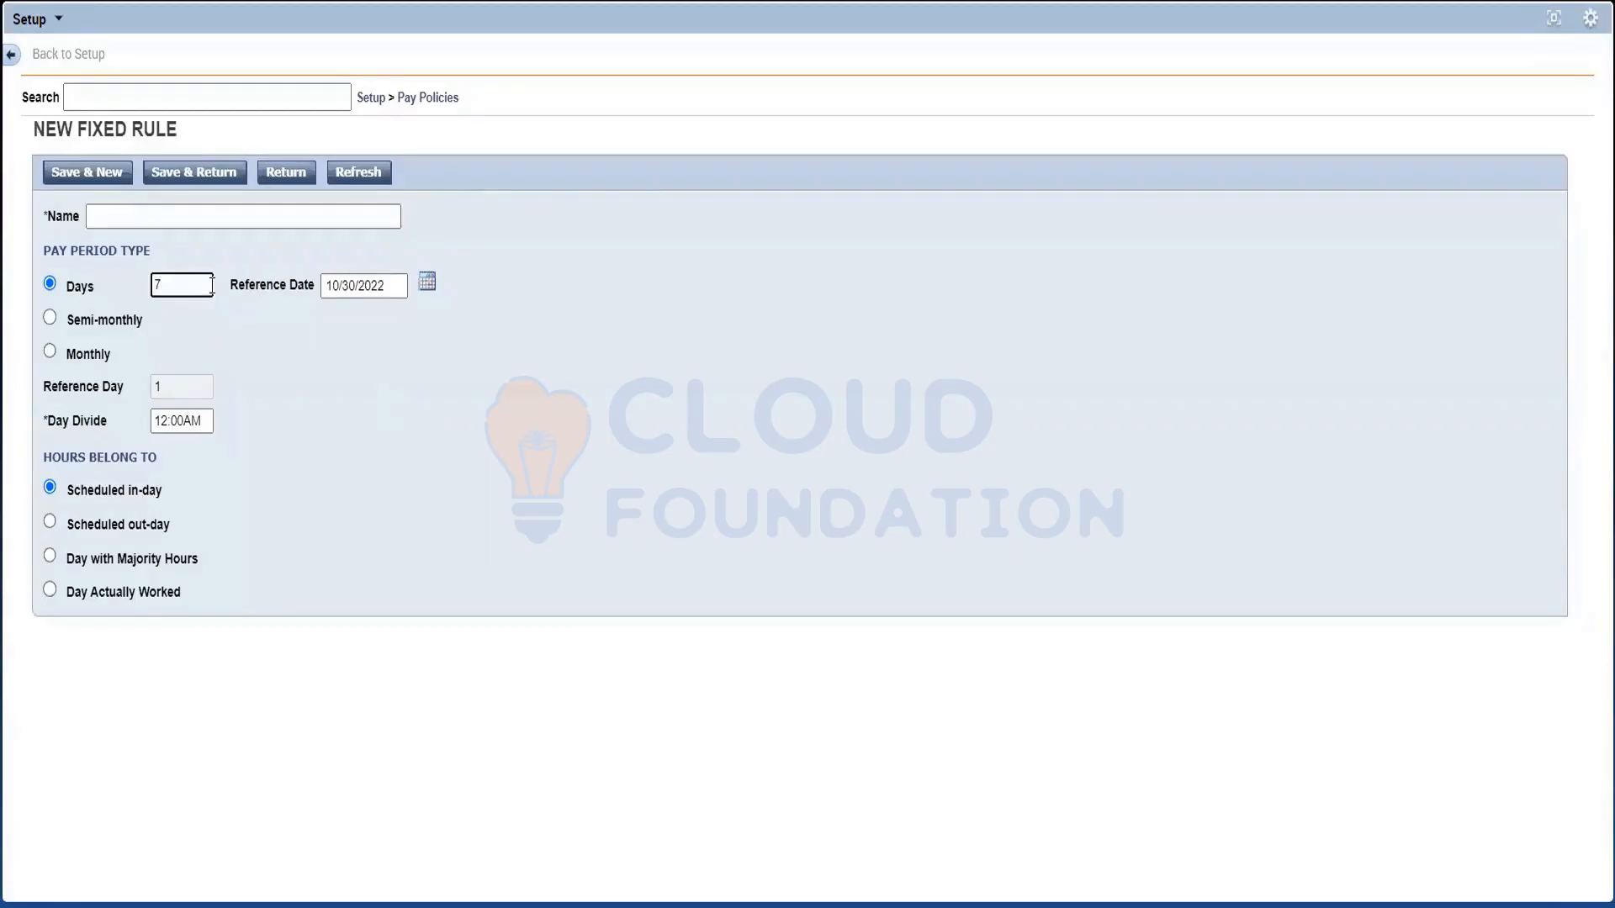
pyautogui.press('BackSpace')
pyautogui.write('14')
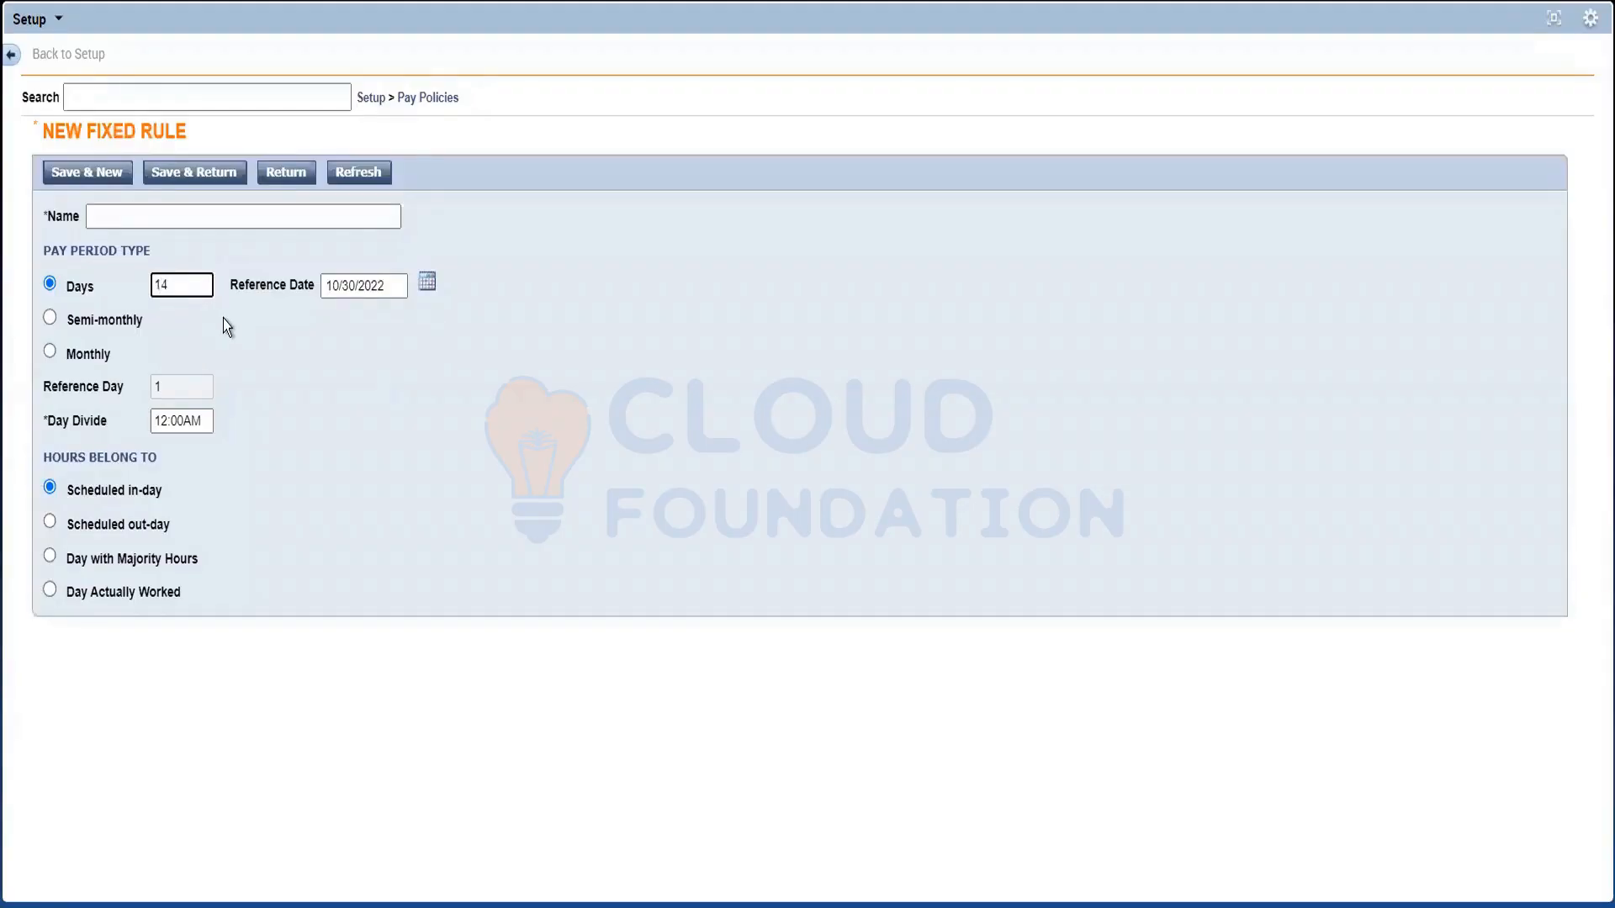
pyautogui.press('BackSpace')
pyautogui.press('BackSpace')
pyautogui.write('7')
pyautogui.click(225, 323)
# Name the new fixed rule Aus FT and set its pay period to 14 days
pyautogui.click(122, 225)
pyautogui.write('Aus ')
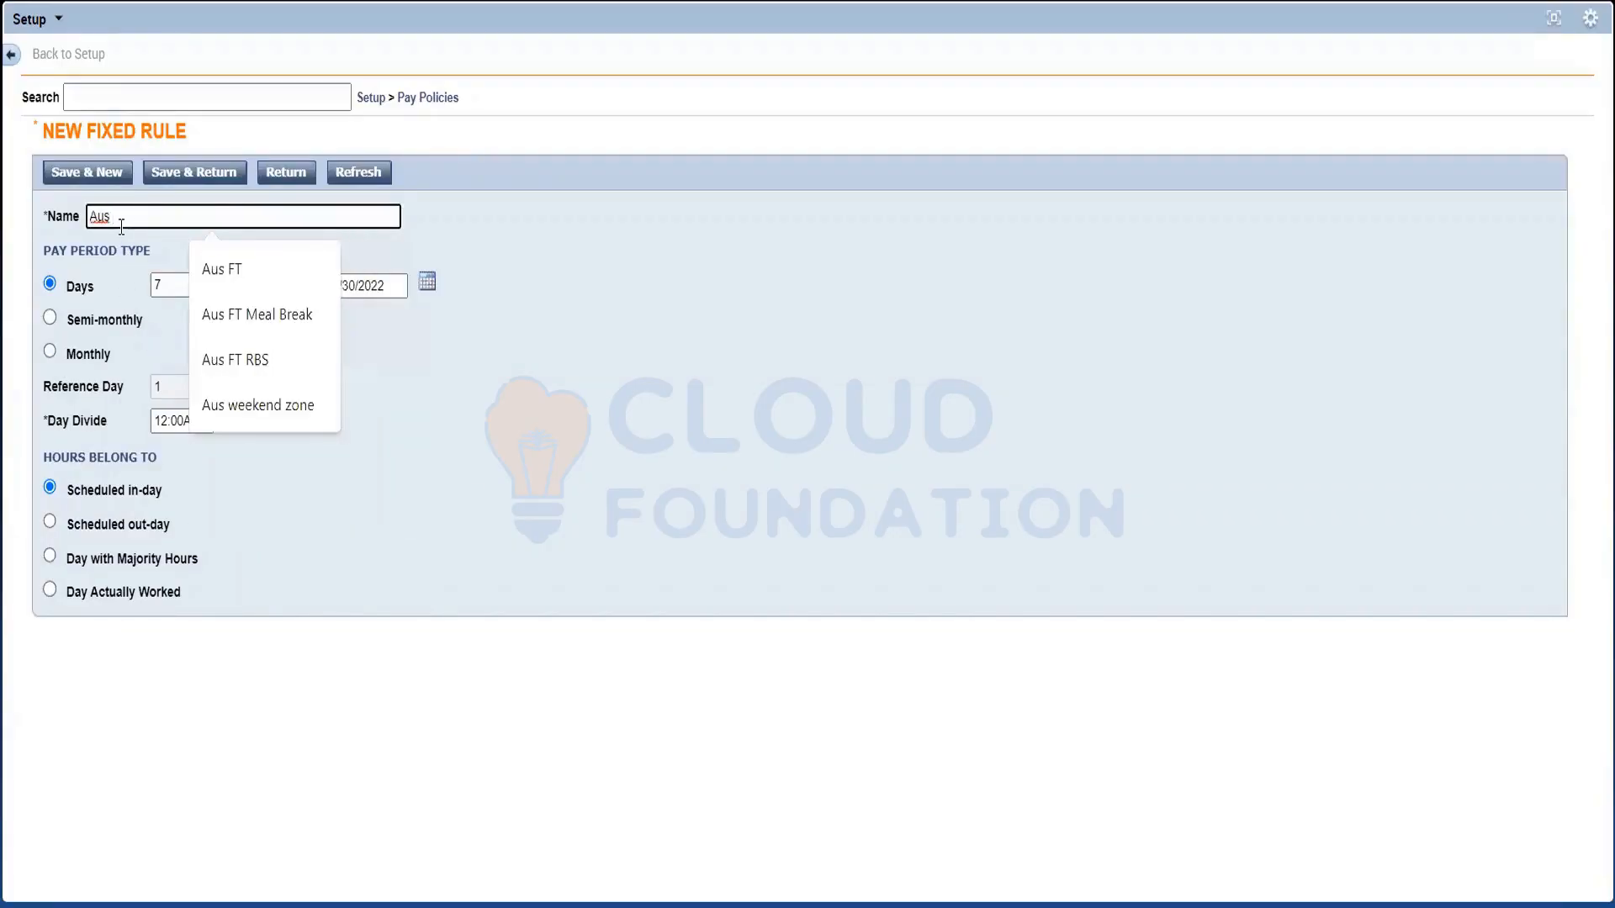
pyautogui.write('FT')
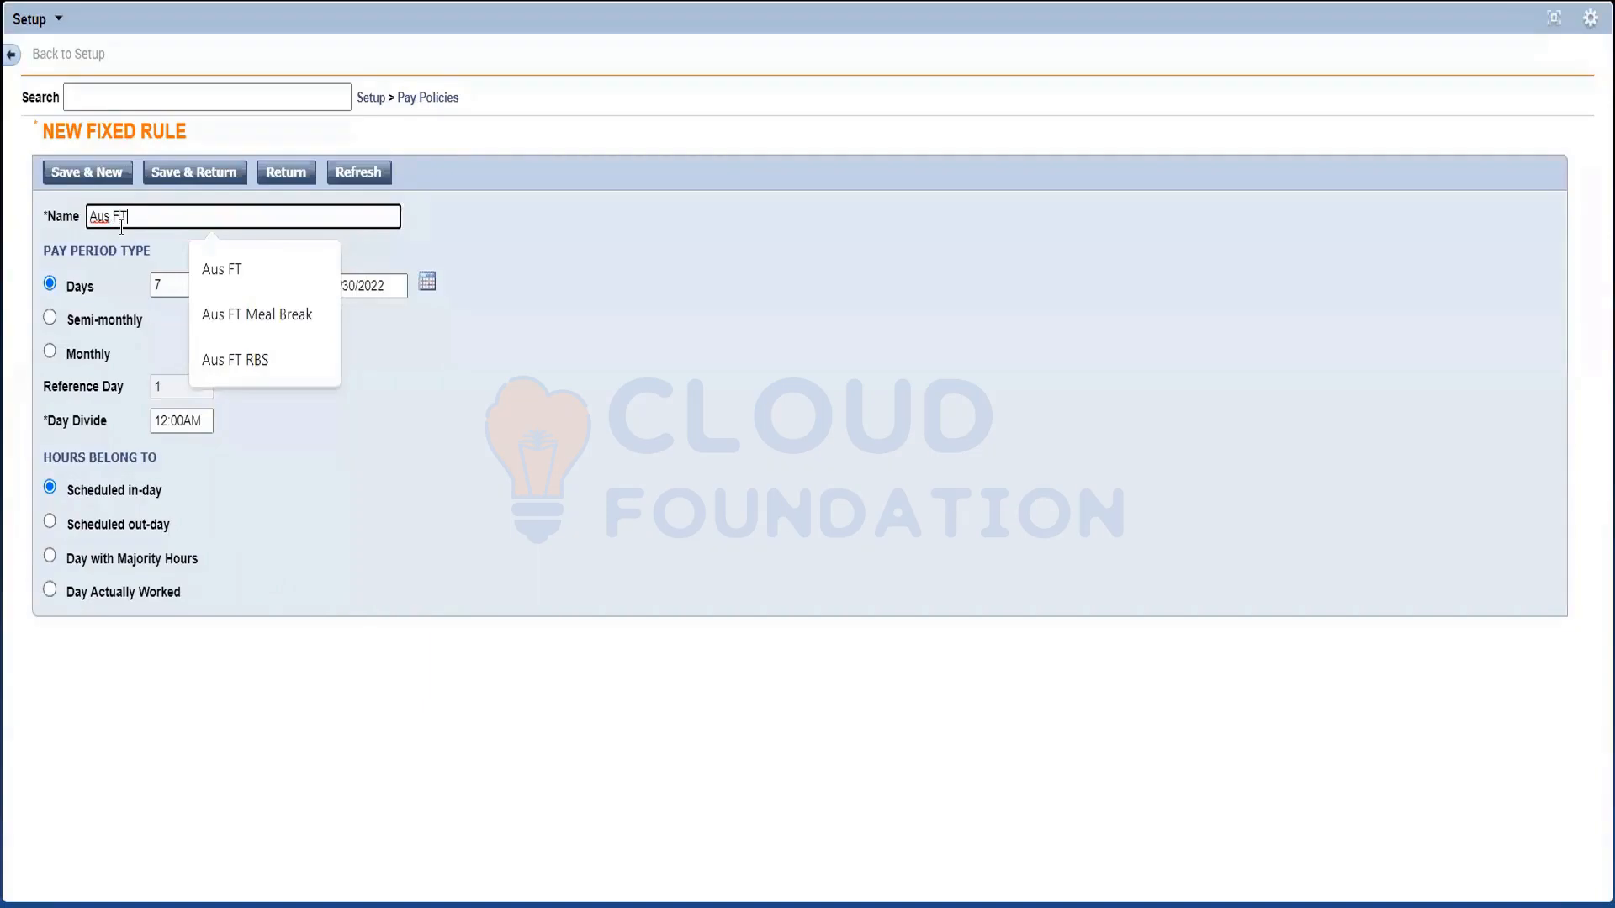
pyautogui.click(161, 288)
pyautogui.write('14')
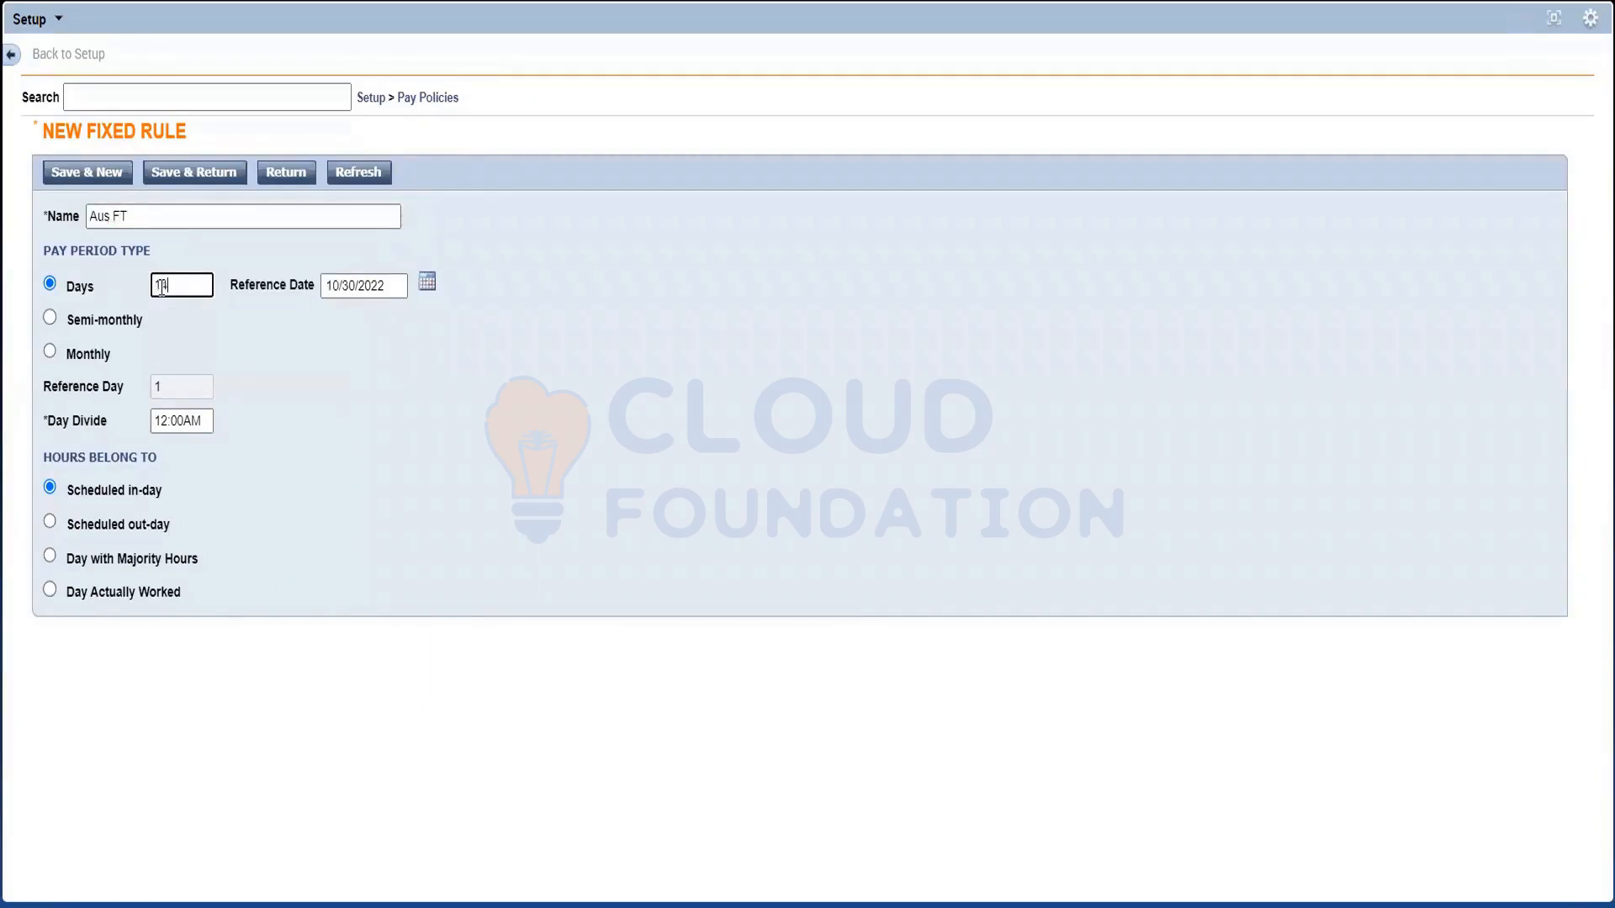
# Examine the Day Divide setting, and save the fixed rule back to the list
pyautogui.click(238, 369)
pyautogui.tripleClick(73, 421)
pyautogui.click(380, 507)
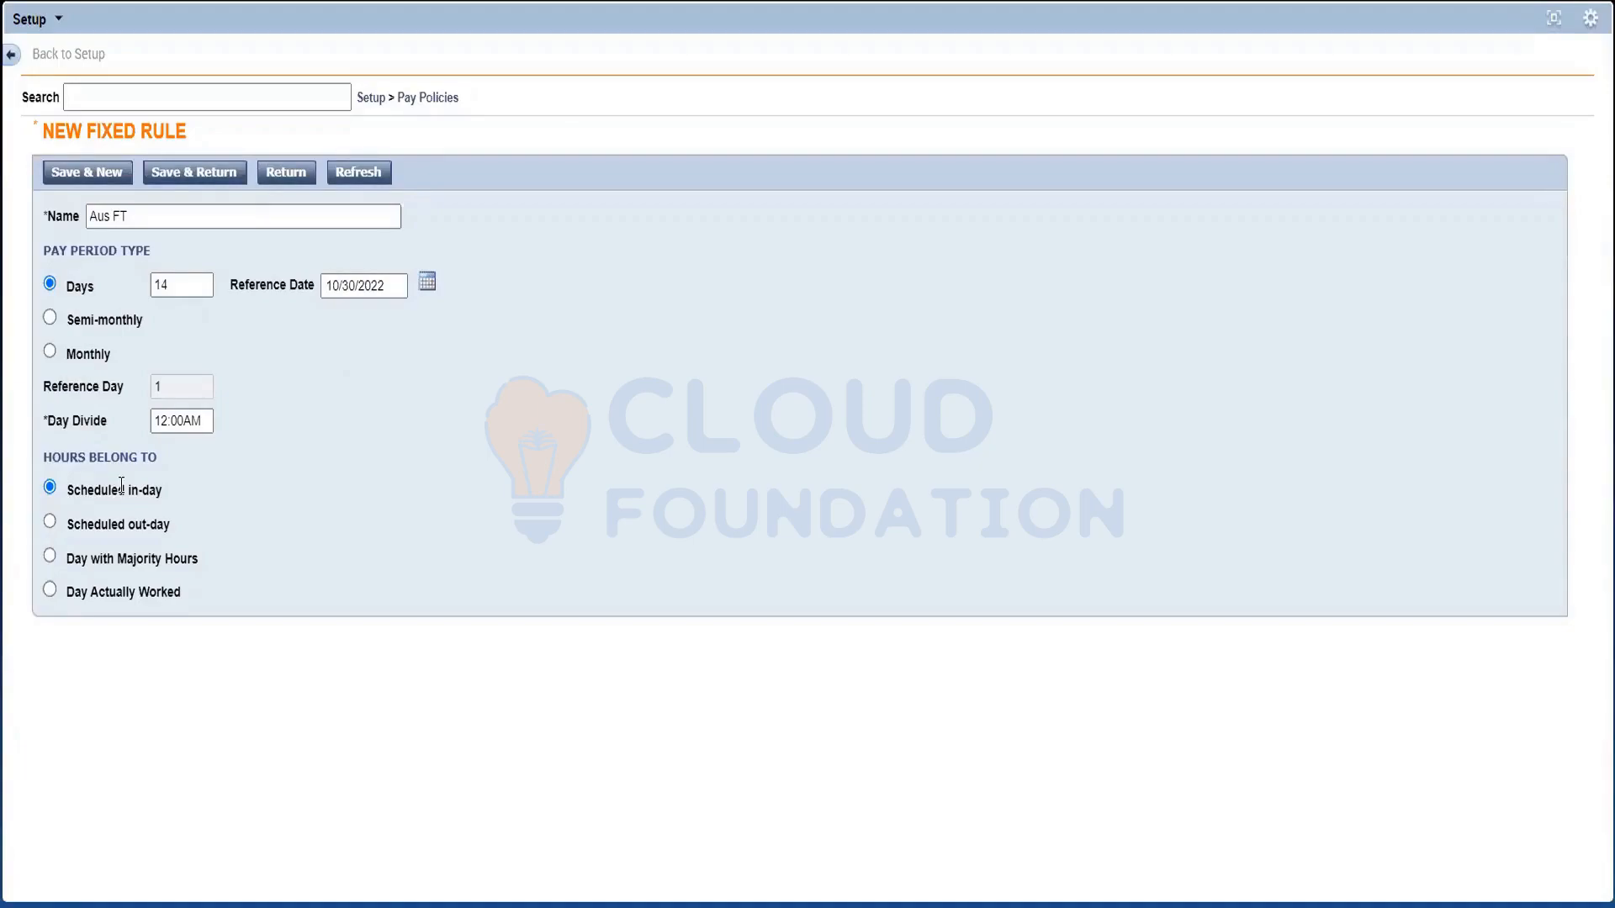
pyautogui.click(429, 99)
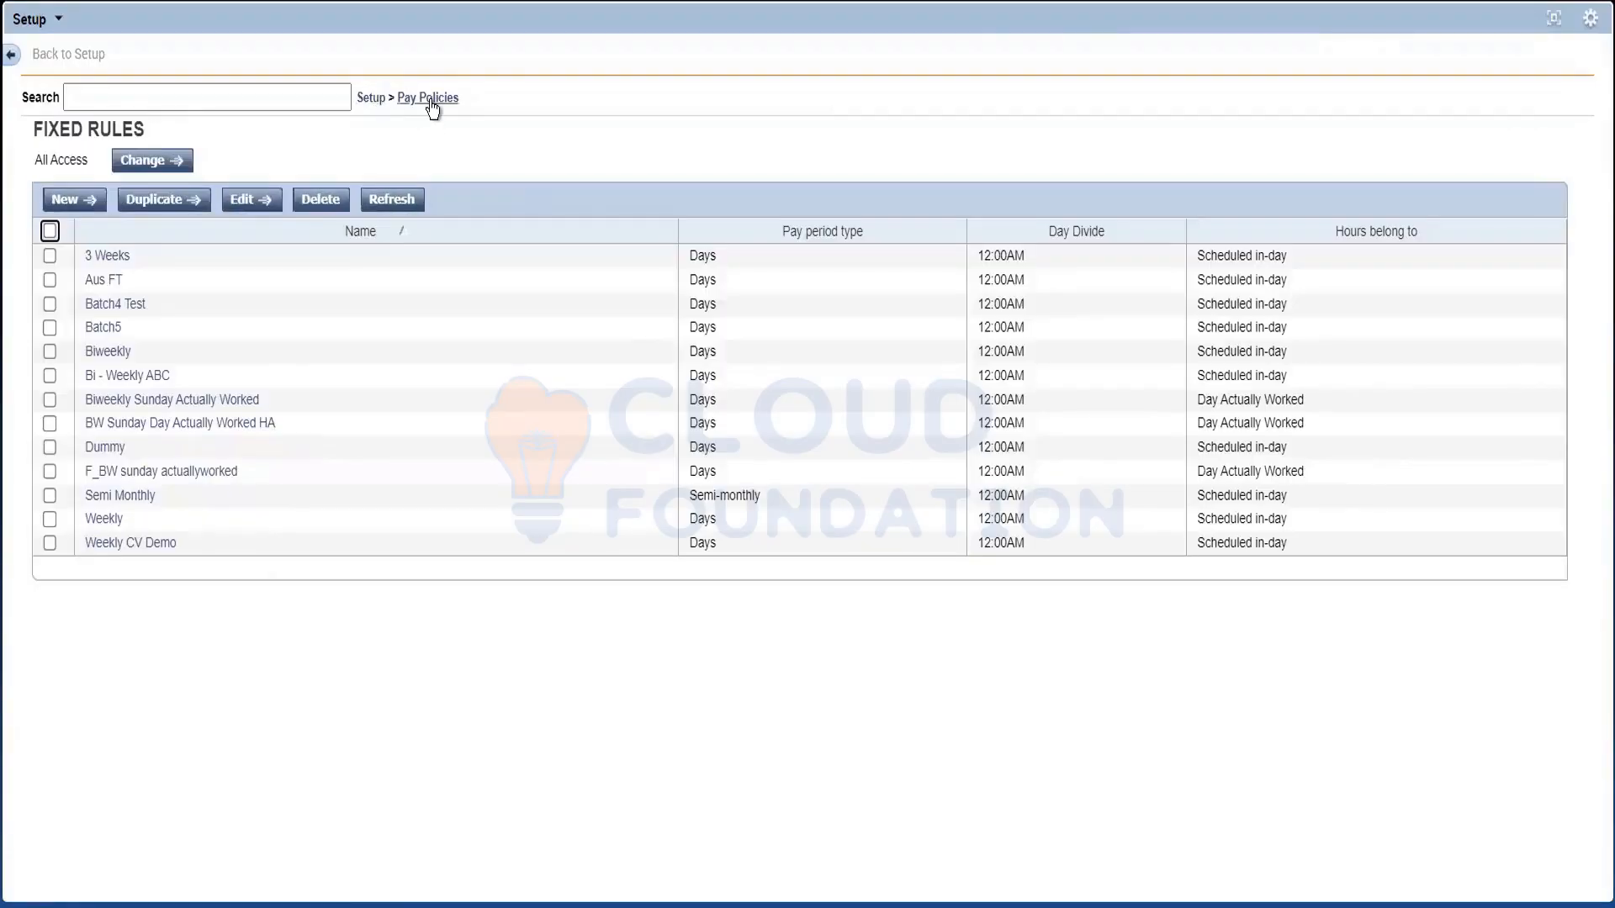
# Open the Aus FT pay rule for editing and assign the Aus FT fixed rule, accepting the change to pay period history
pyautogui.click(429, 100)
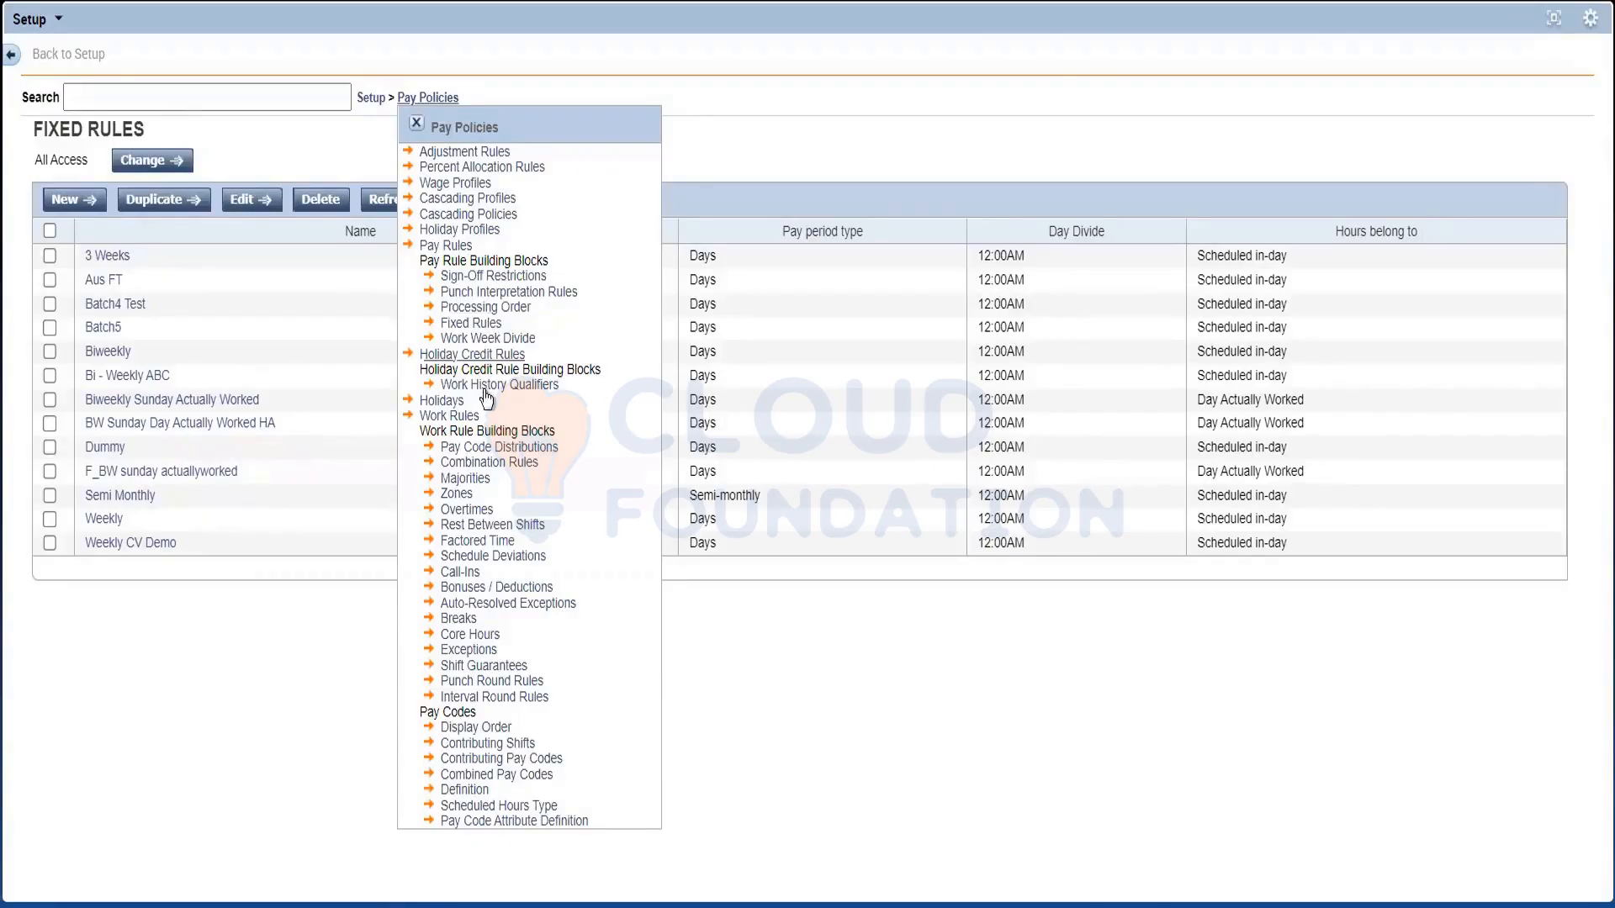
pyautogui.click(452, 246)
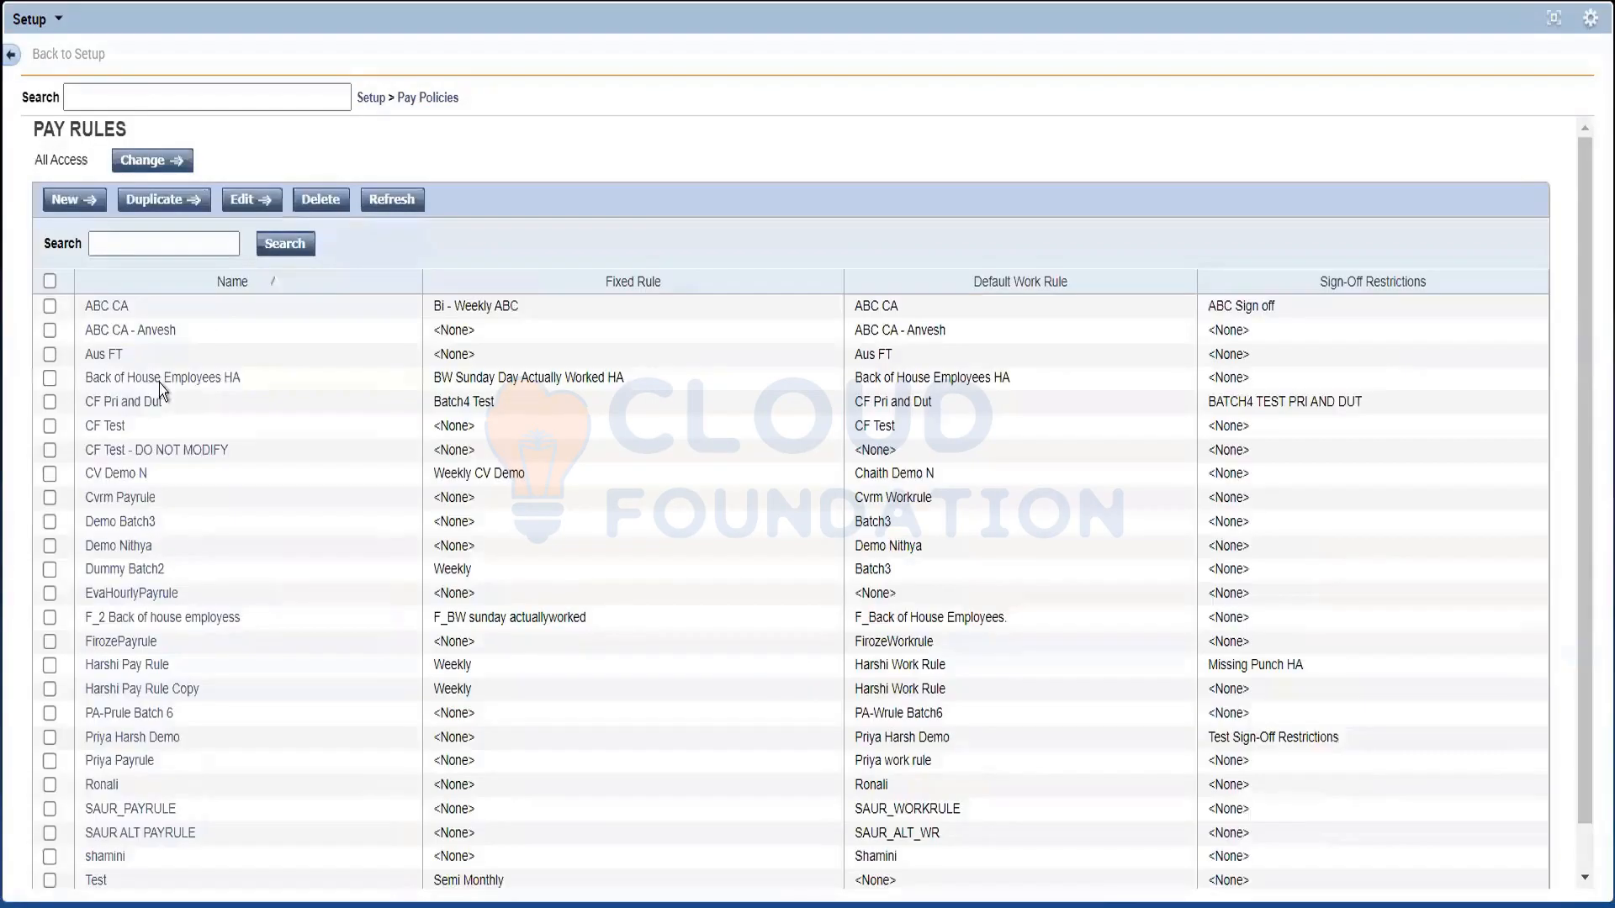
pyautogui.click(115, 355)
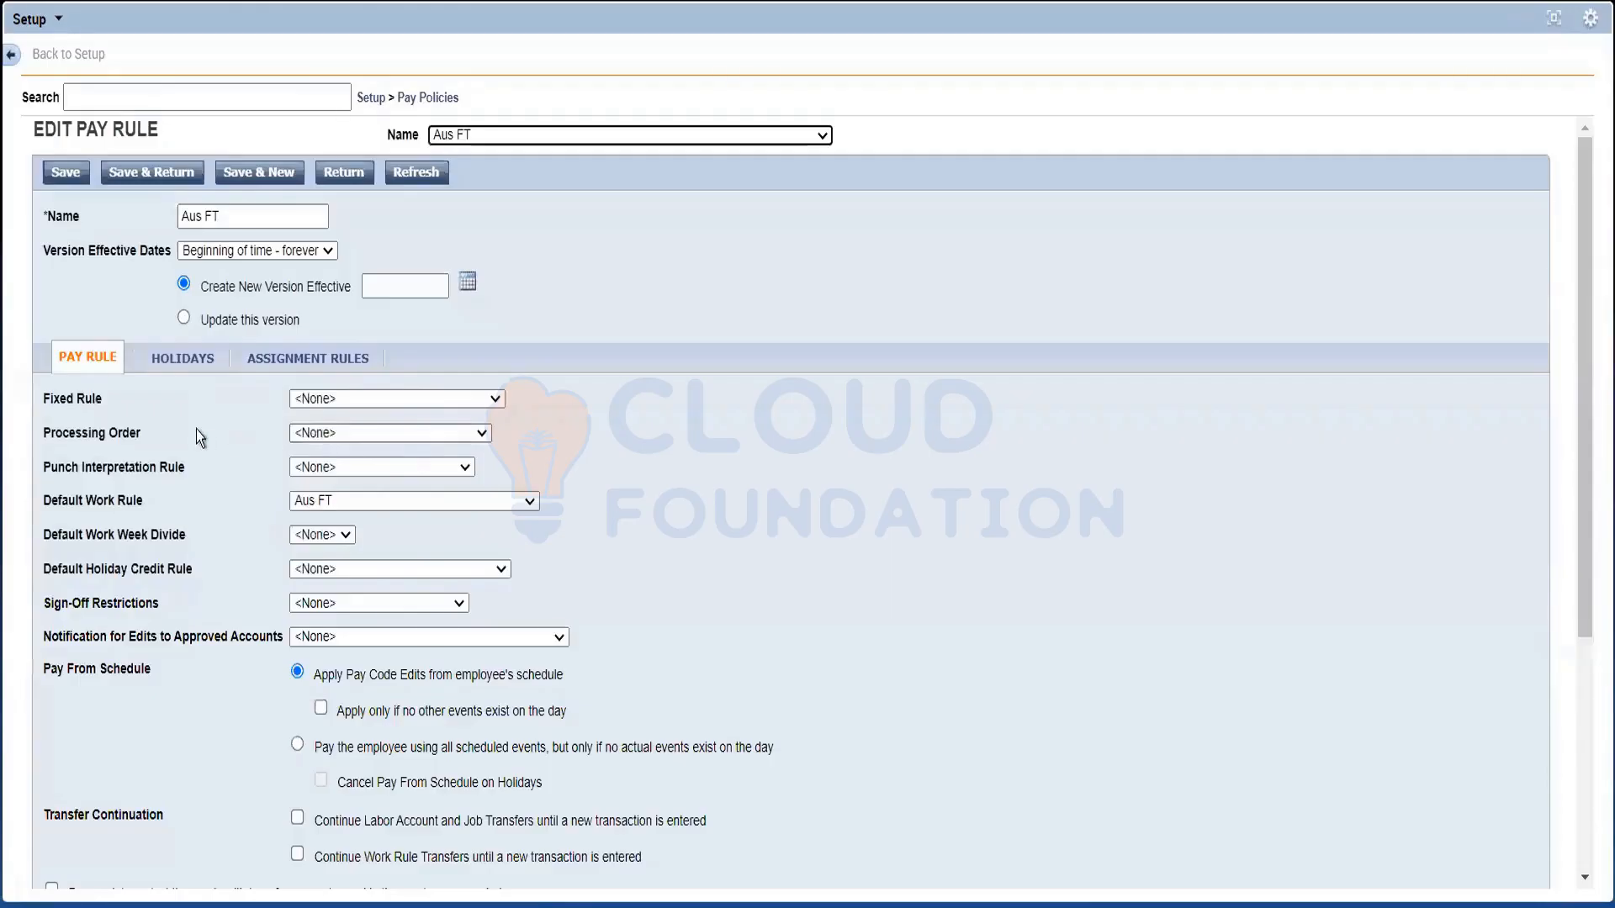
pyautogui.click(355, 405)
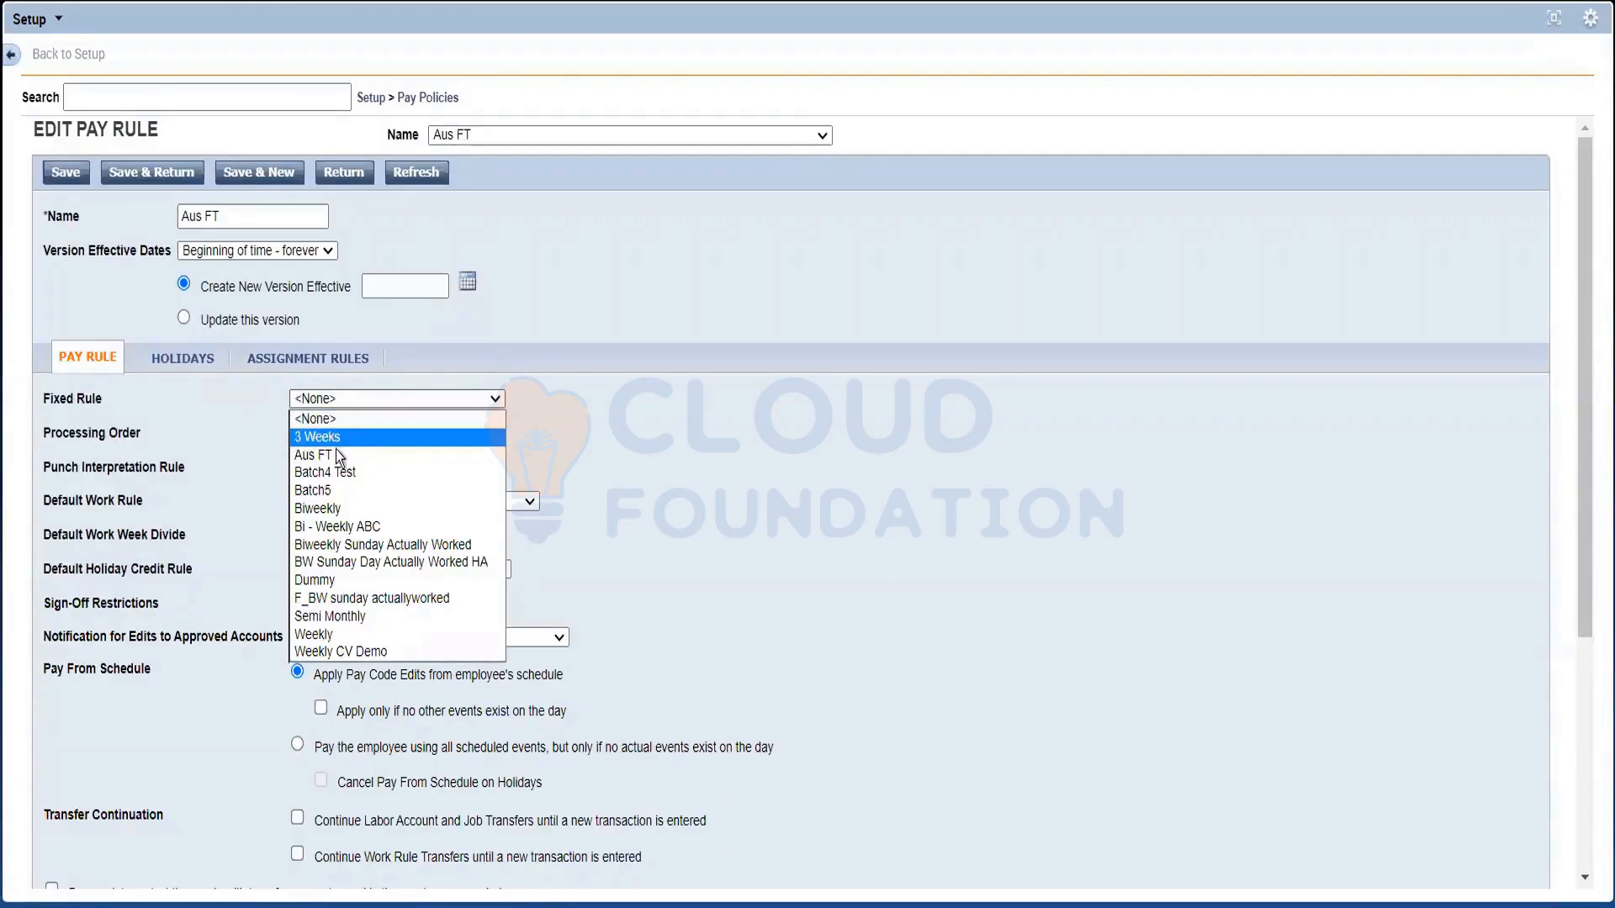
pyautogui.click(331, 453)
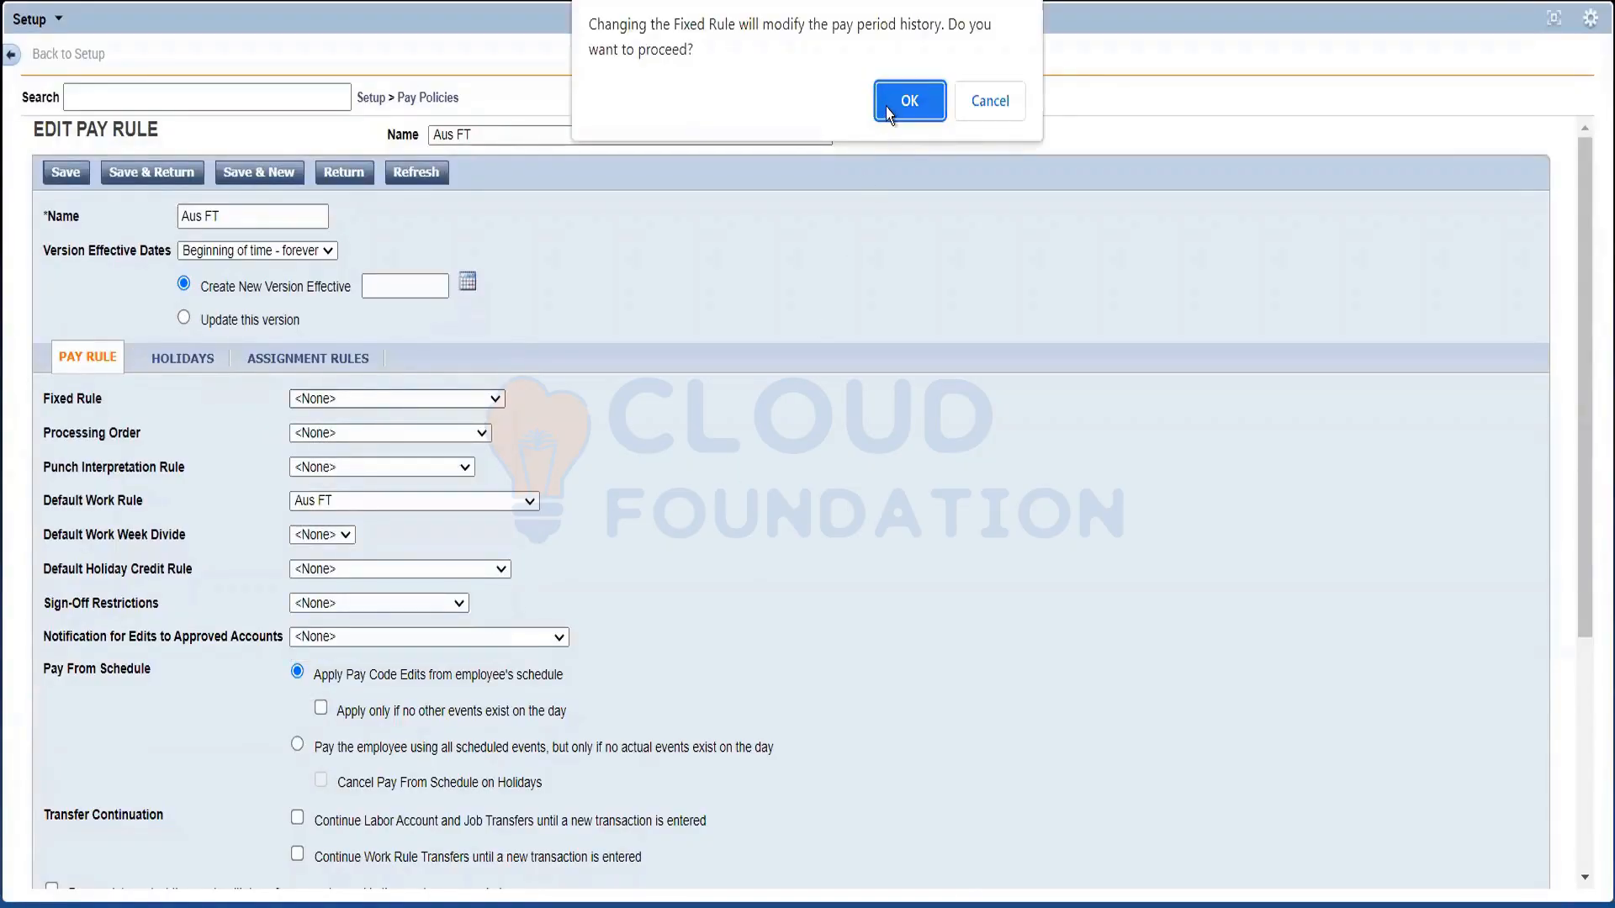
pyautogui.click(909, 101)
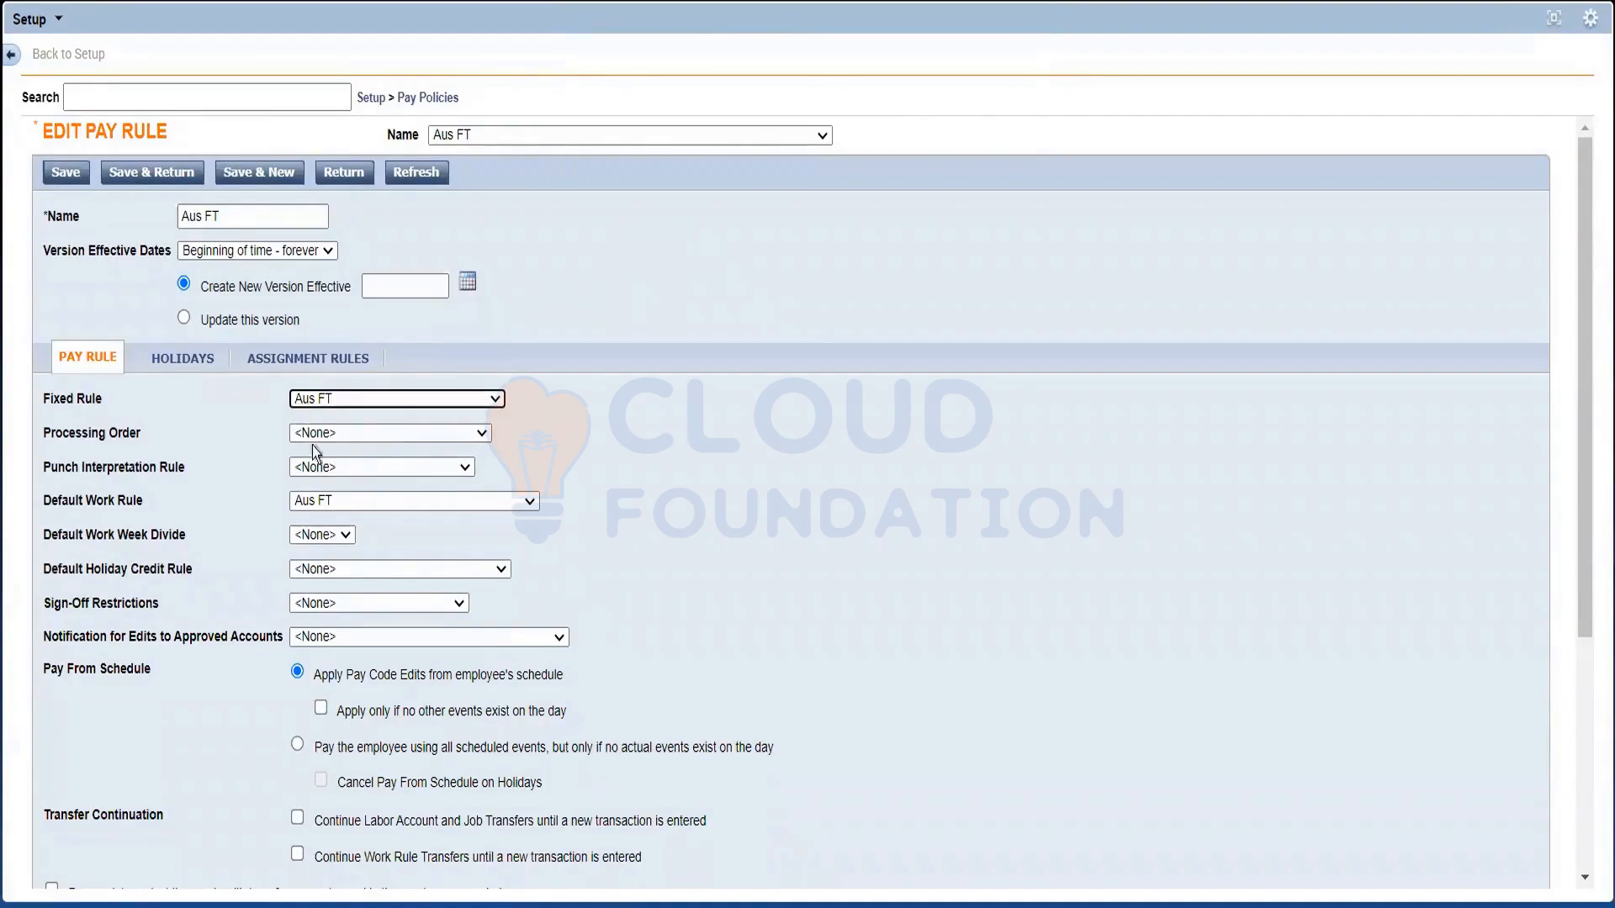
# Set the pay rule's Punch Interpretation Rule and Sign-Off Restrictions to Aus FT
pyautogui.click(396, 468)
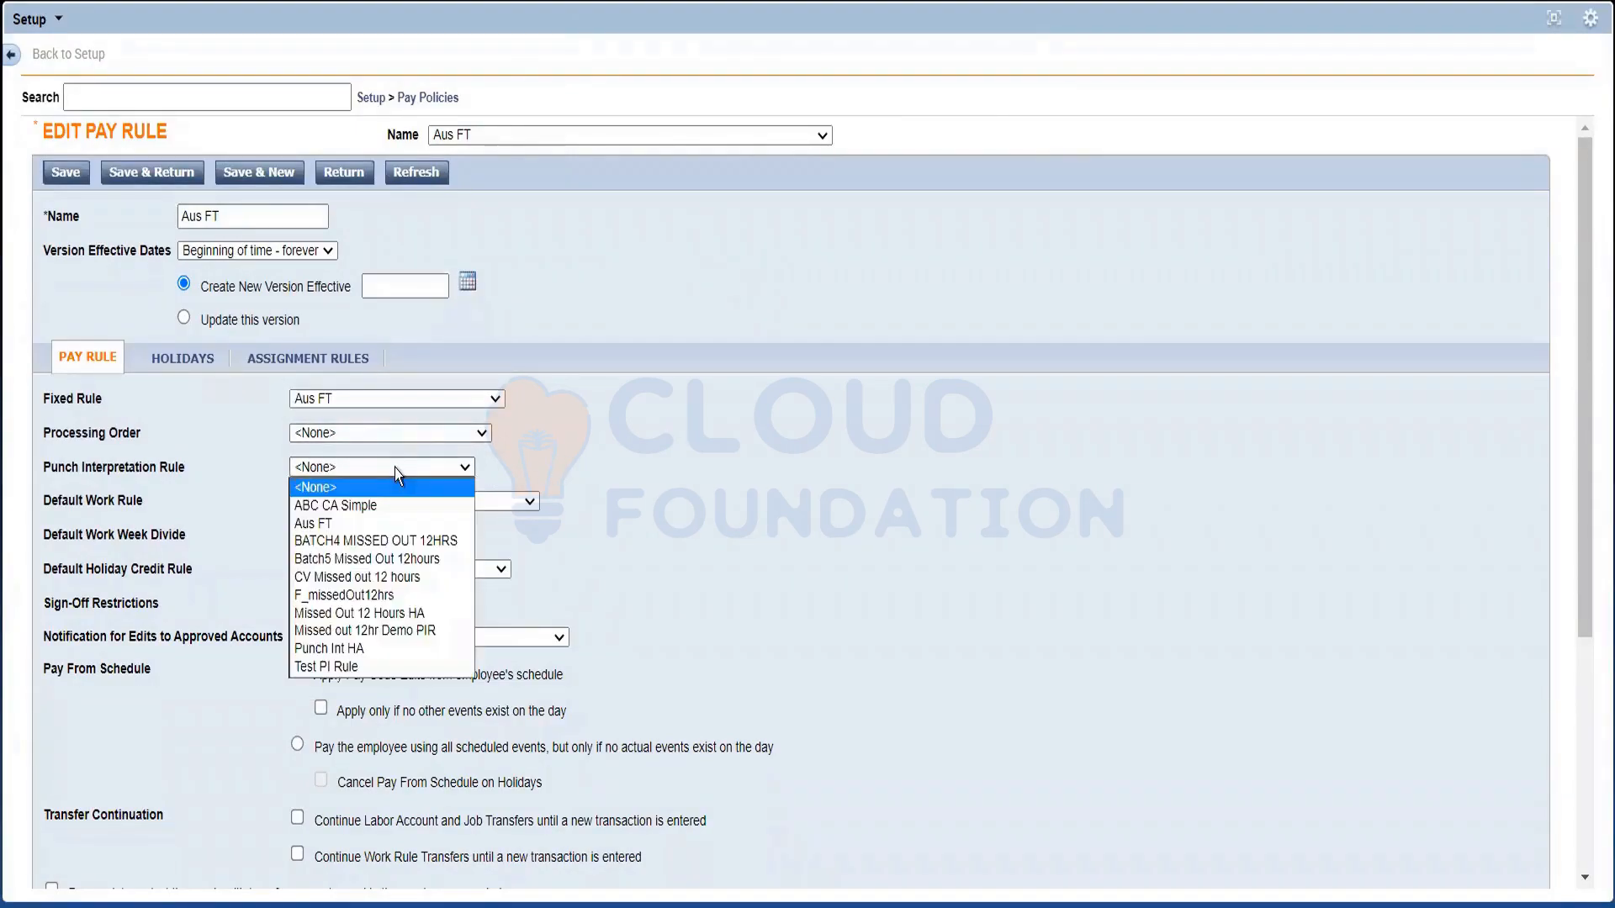
pyautogui.click(346, 525)
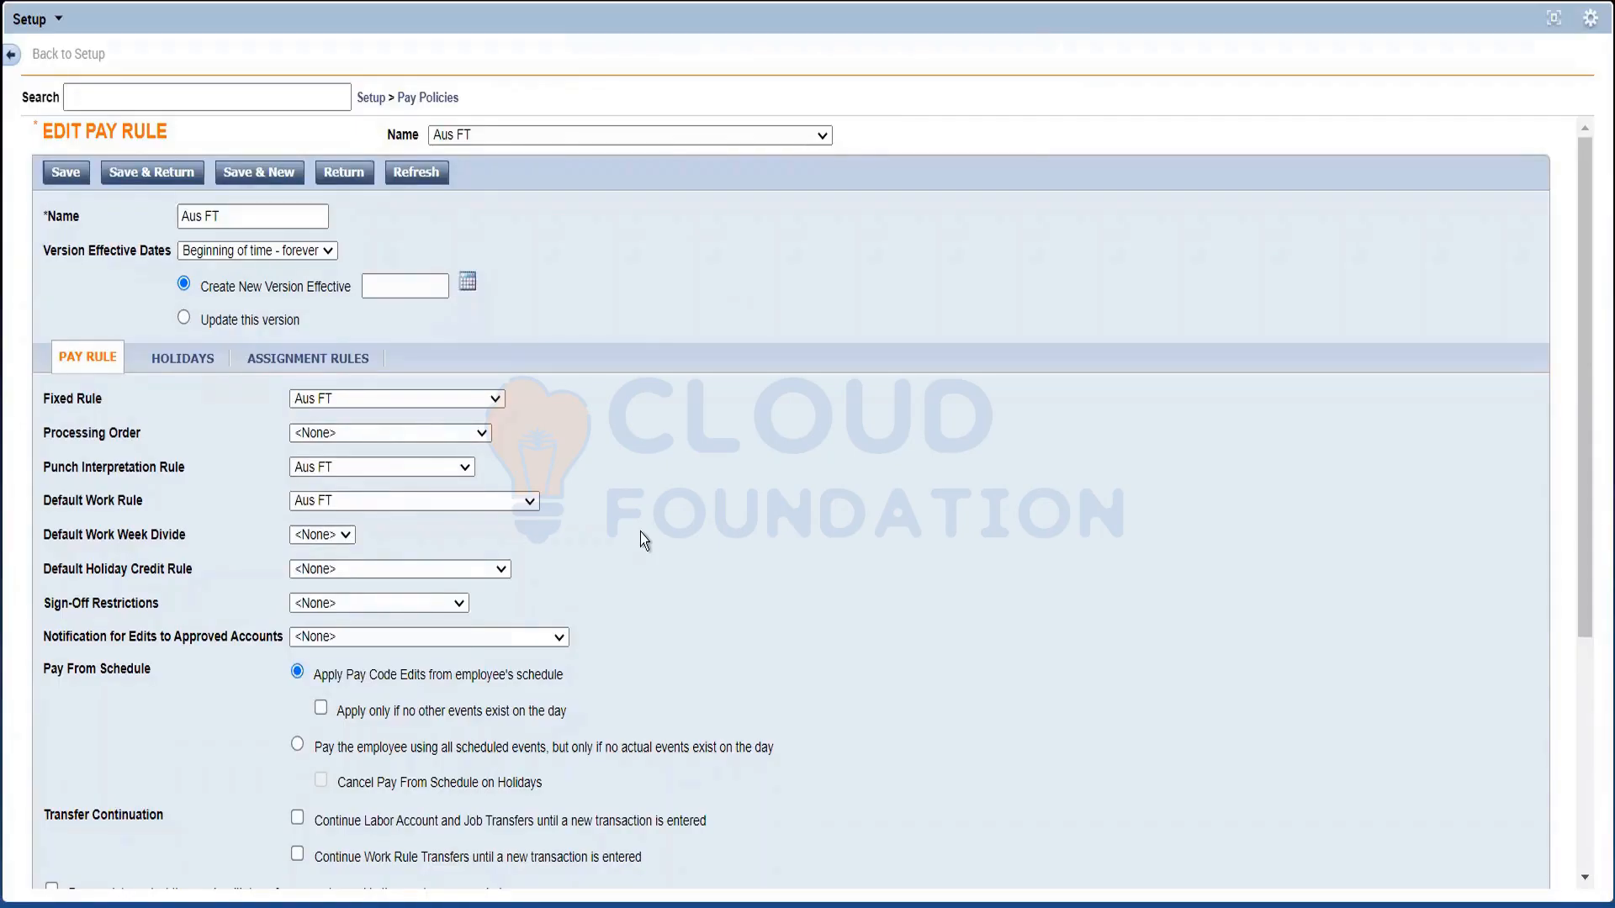
pyautogui.click(410, 604)
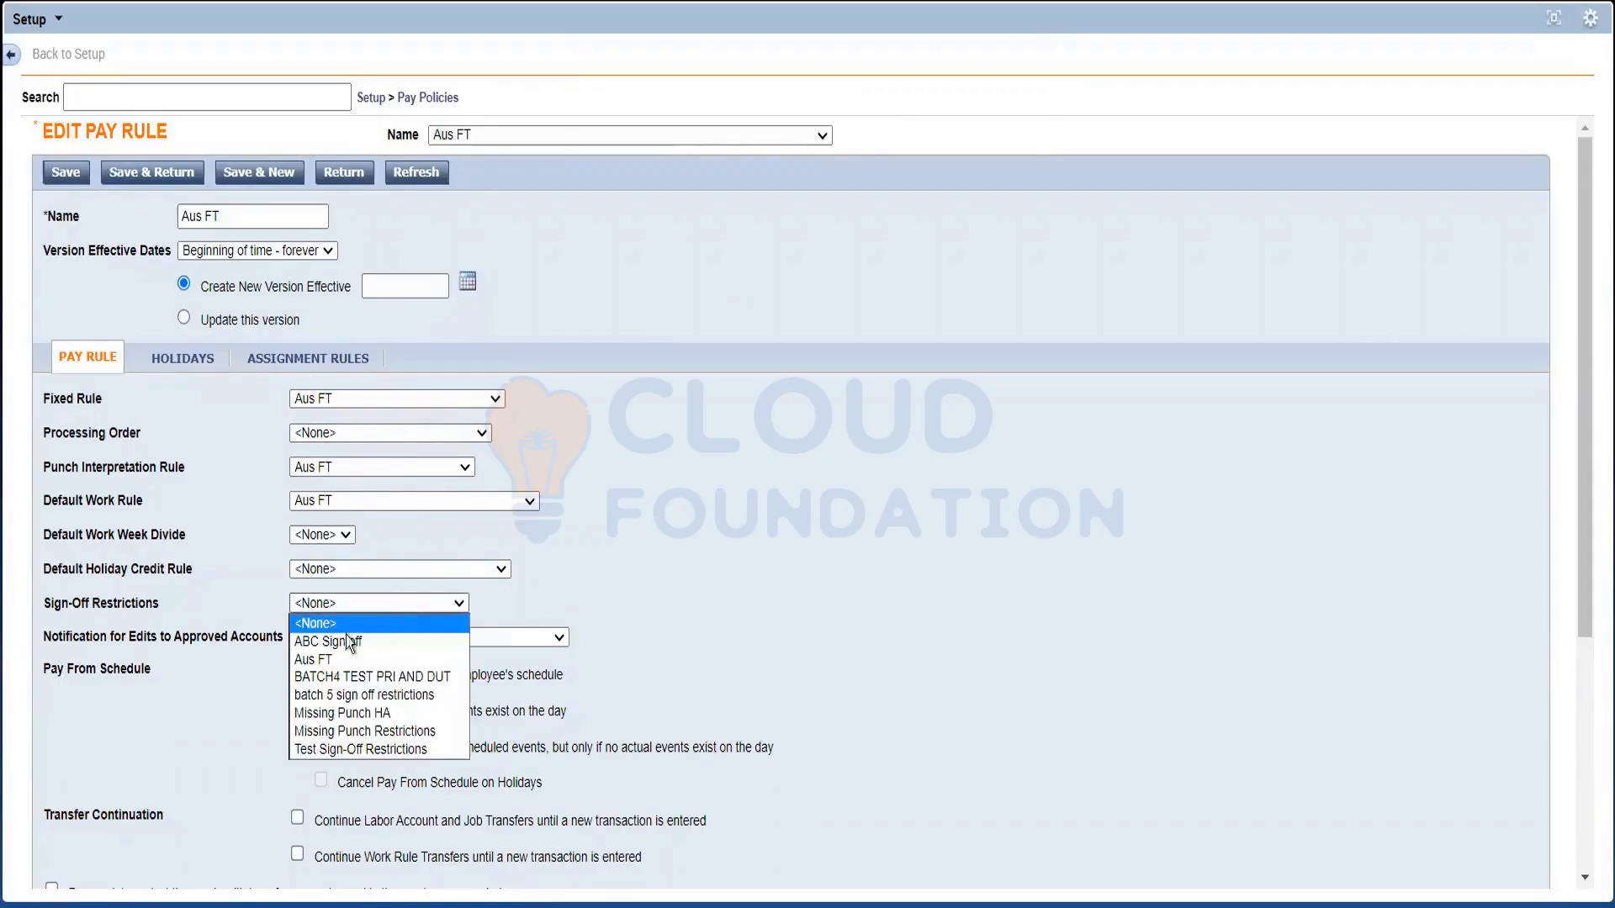
pyautogui.click(314, 662)
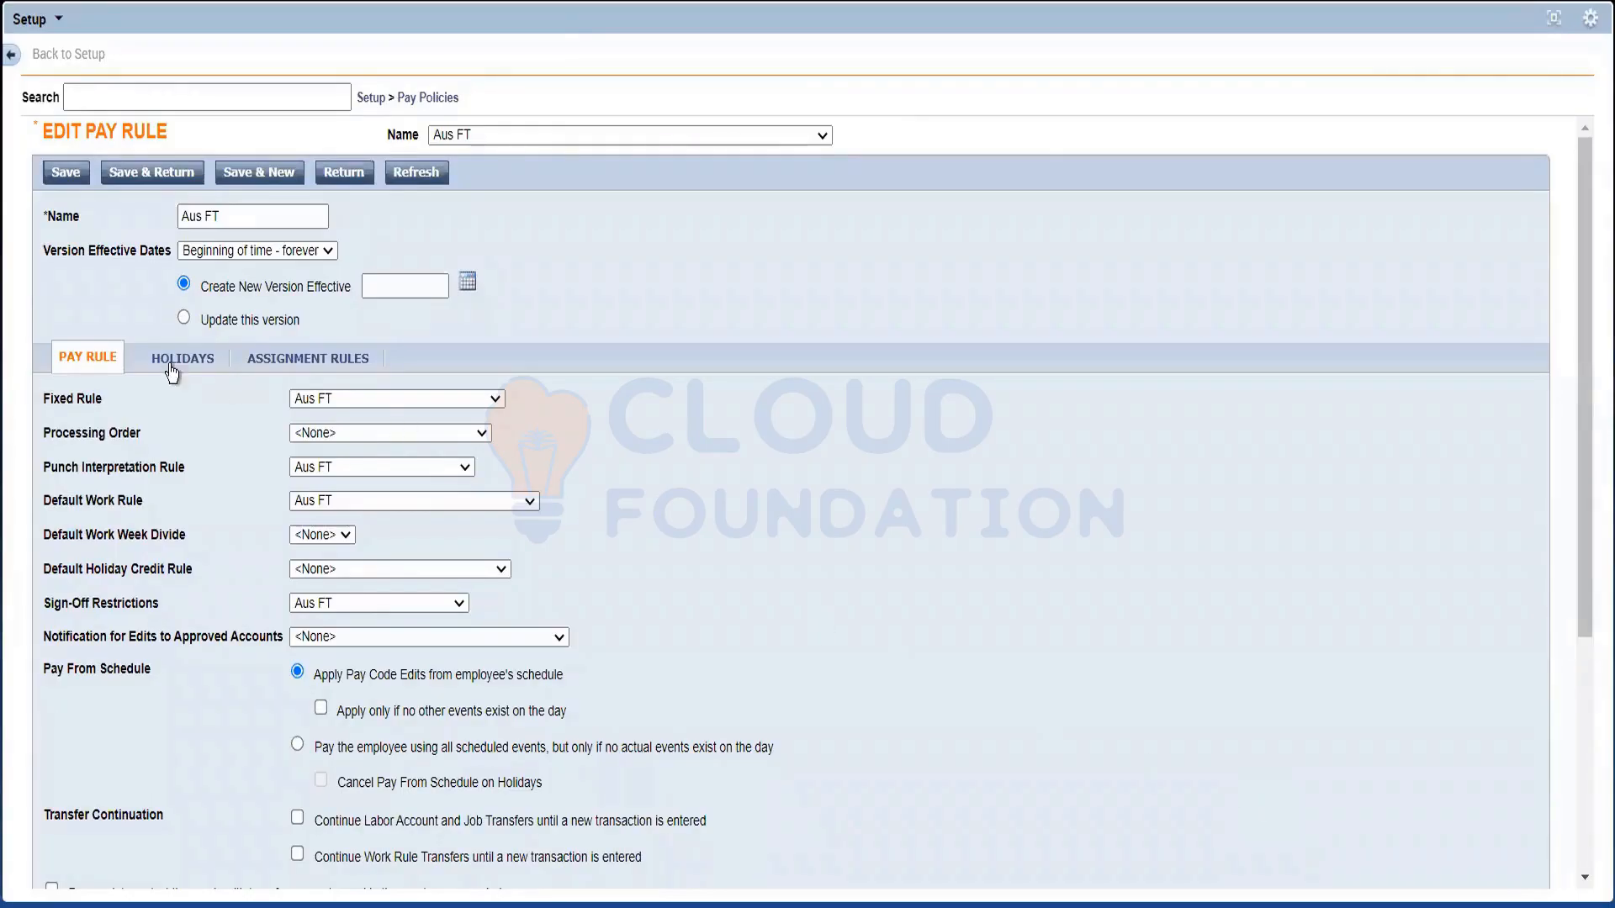
# Bring up the holidays that can apply to the Aus FT pay rule
pyautogui.click(429, 99)
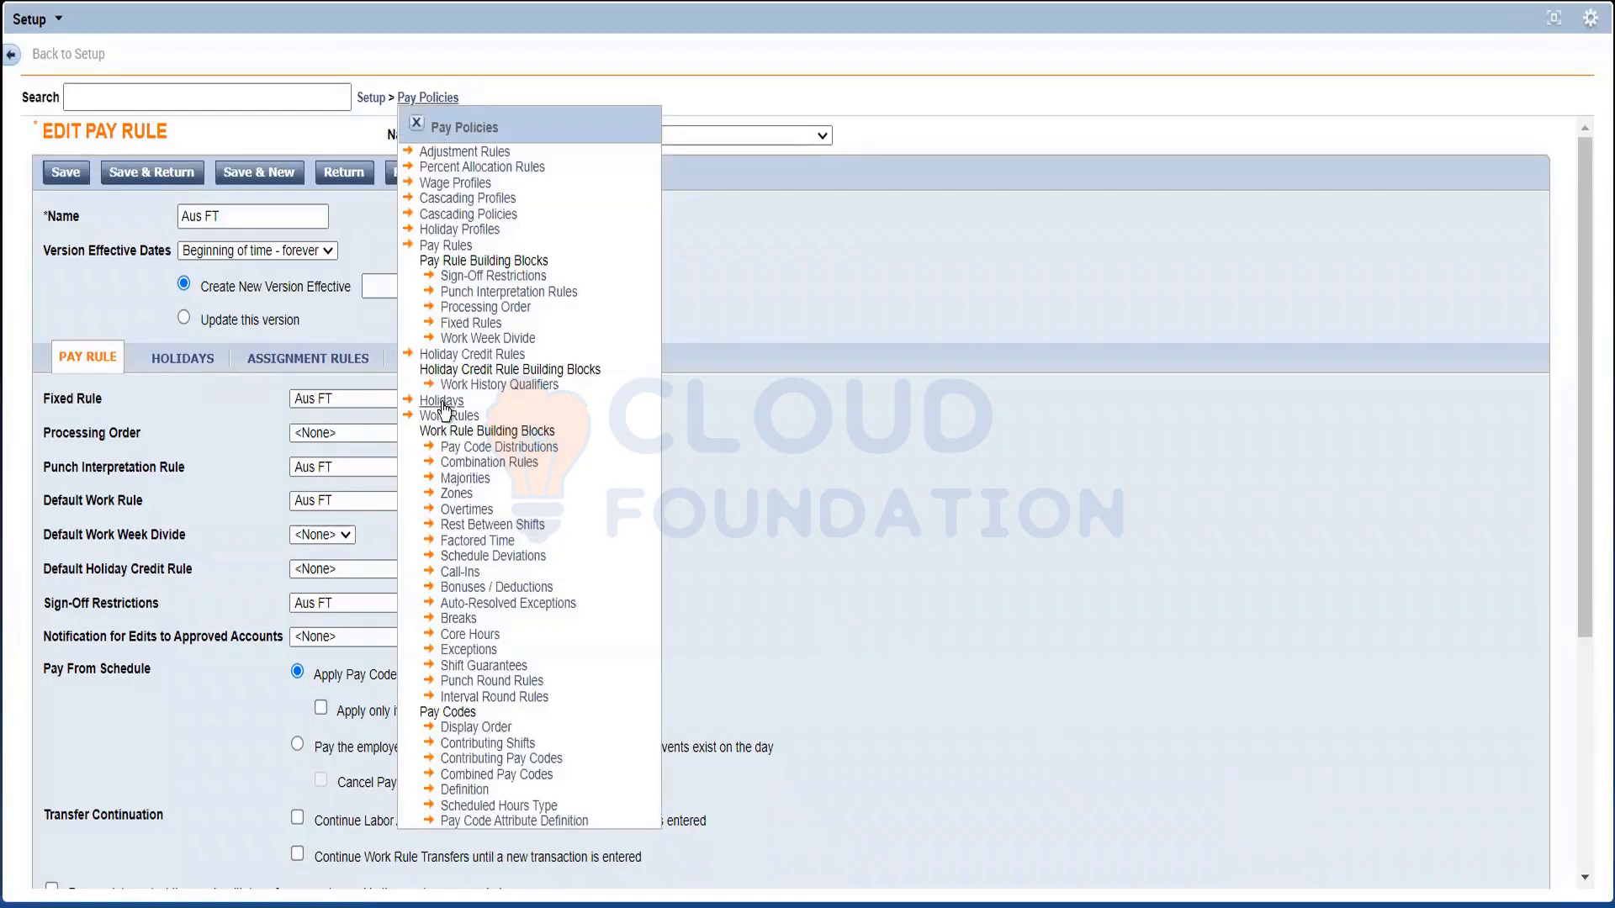
pyautogui.click(418, 124)
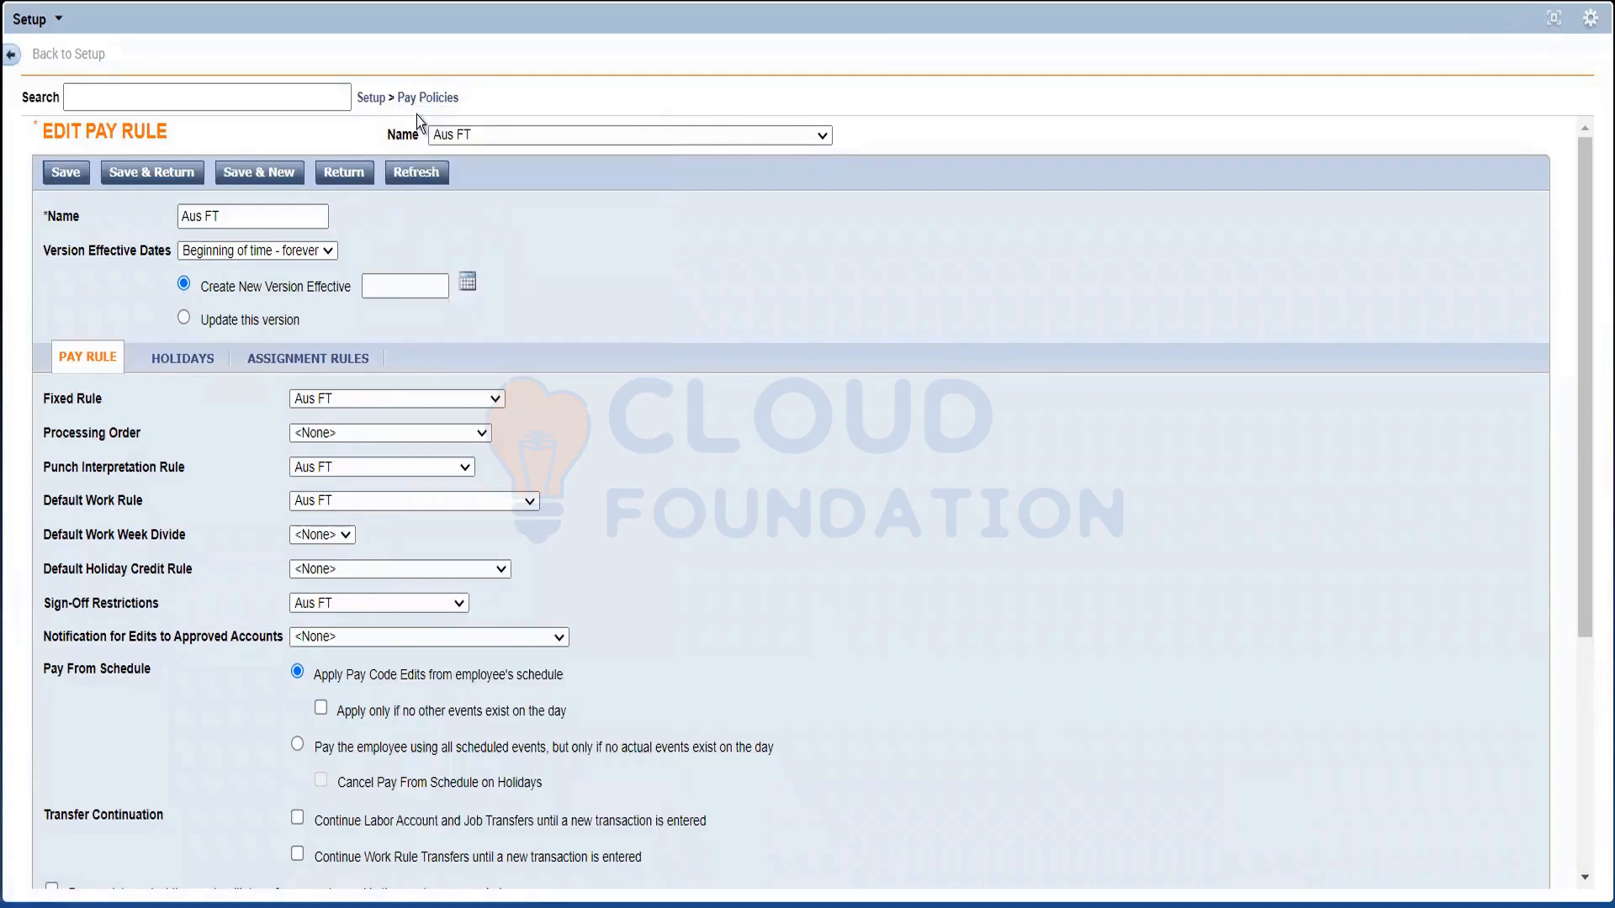
pyautogui.click(173, 360)
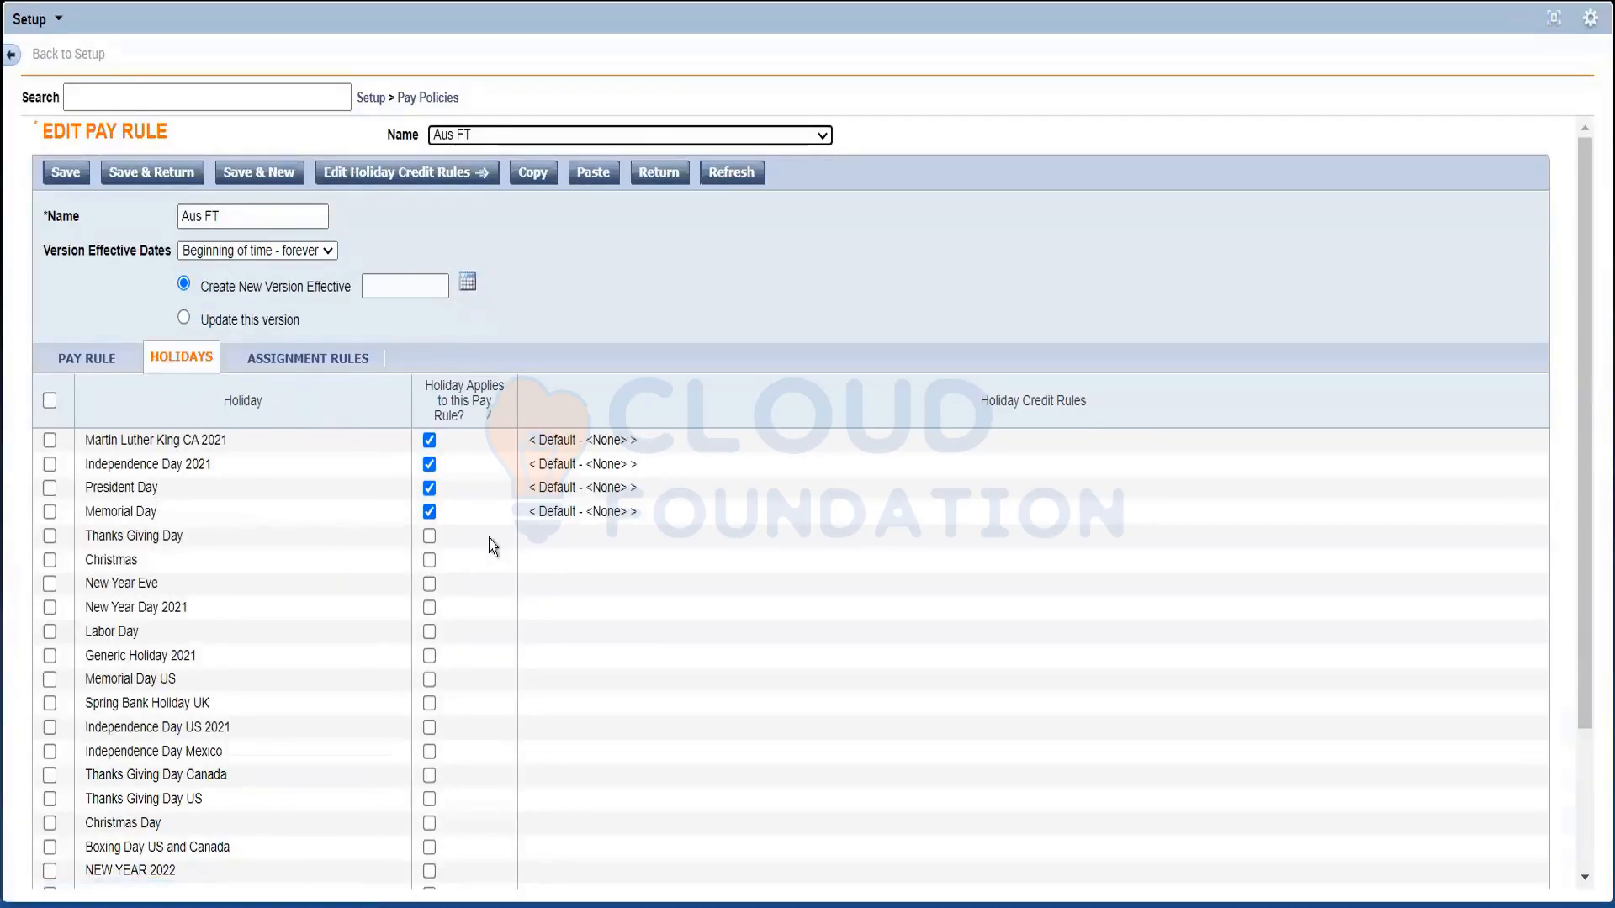
# Apply the Thanks Giving Day and Christmas holidays to the Aus FT pay rule, and save the change as an update to this version
pyautogui.click(429, 538)
pyautogui.click(428, 563)
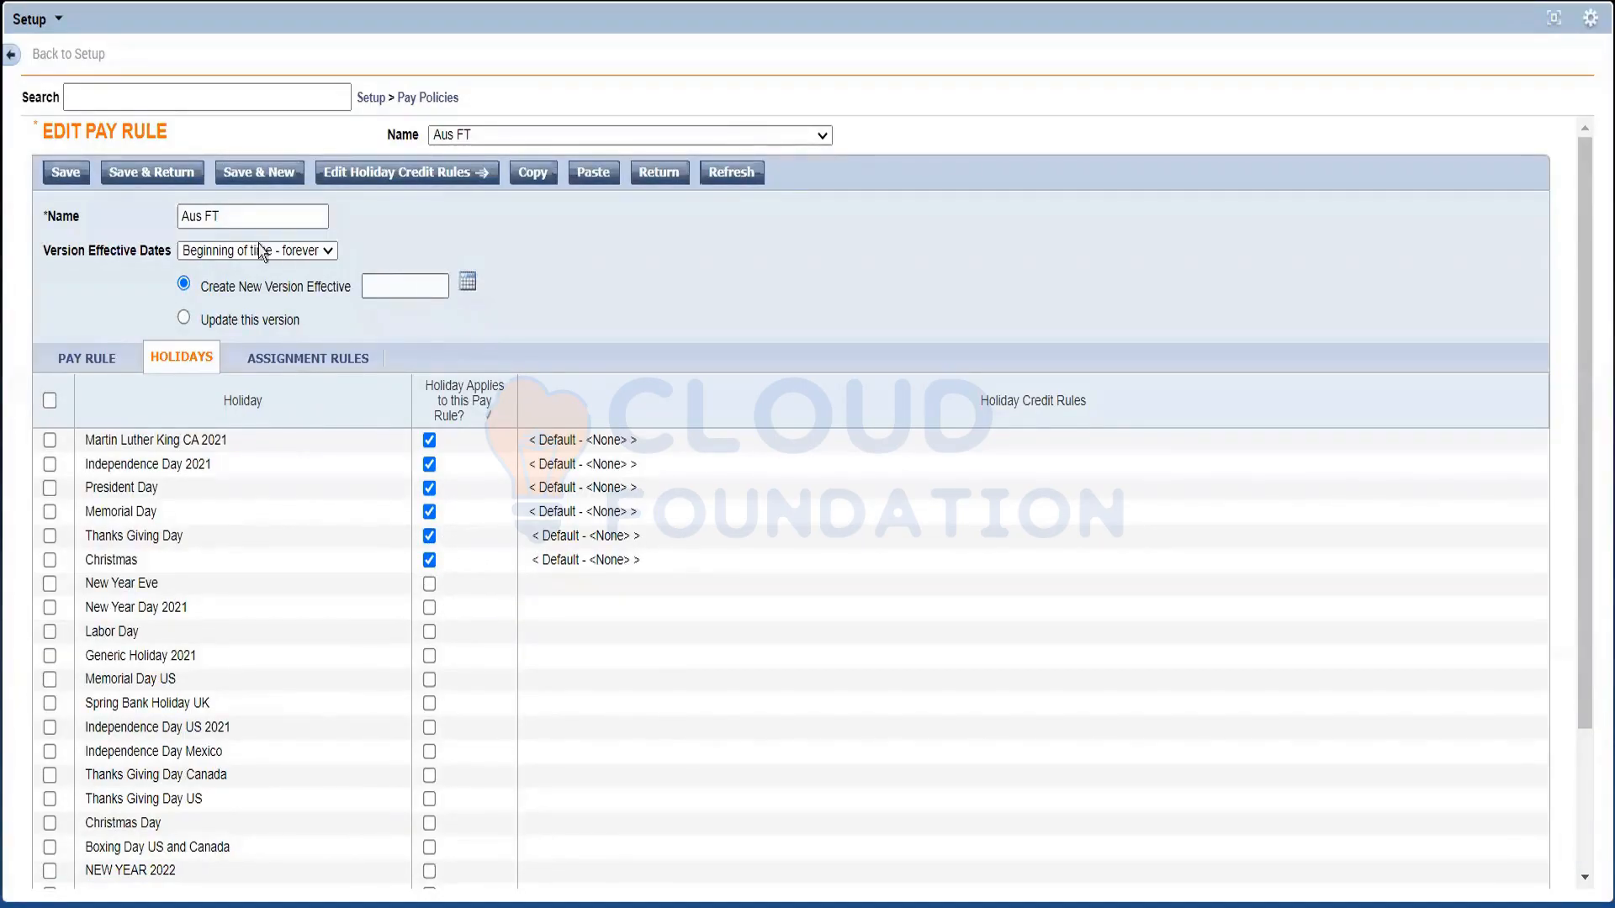
pyautogui.click(183, 319)
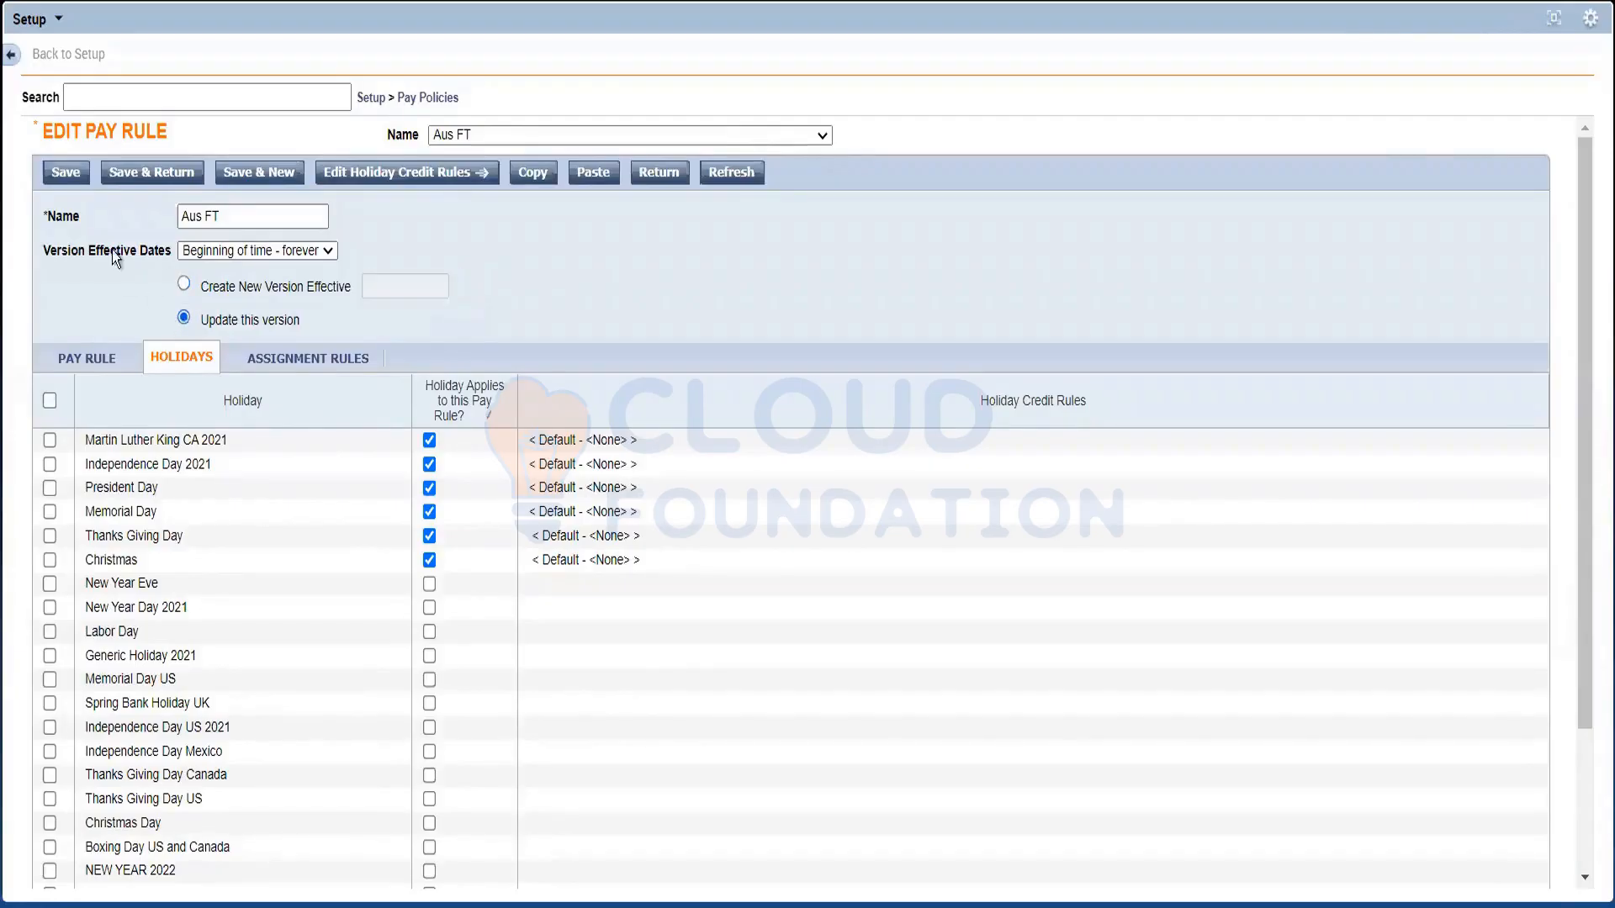
pyautogui.click(66, 173)
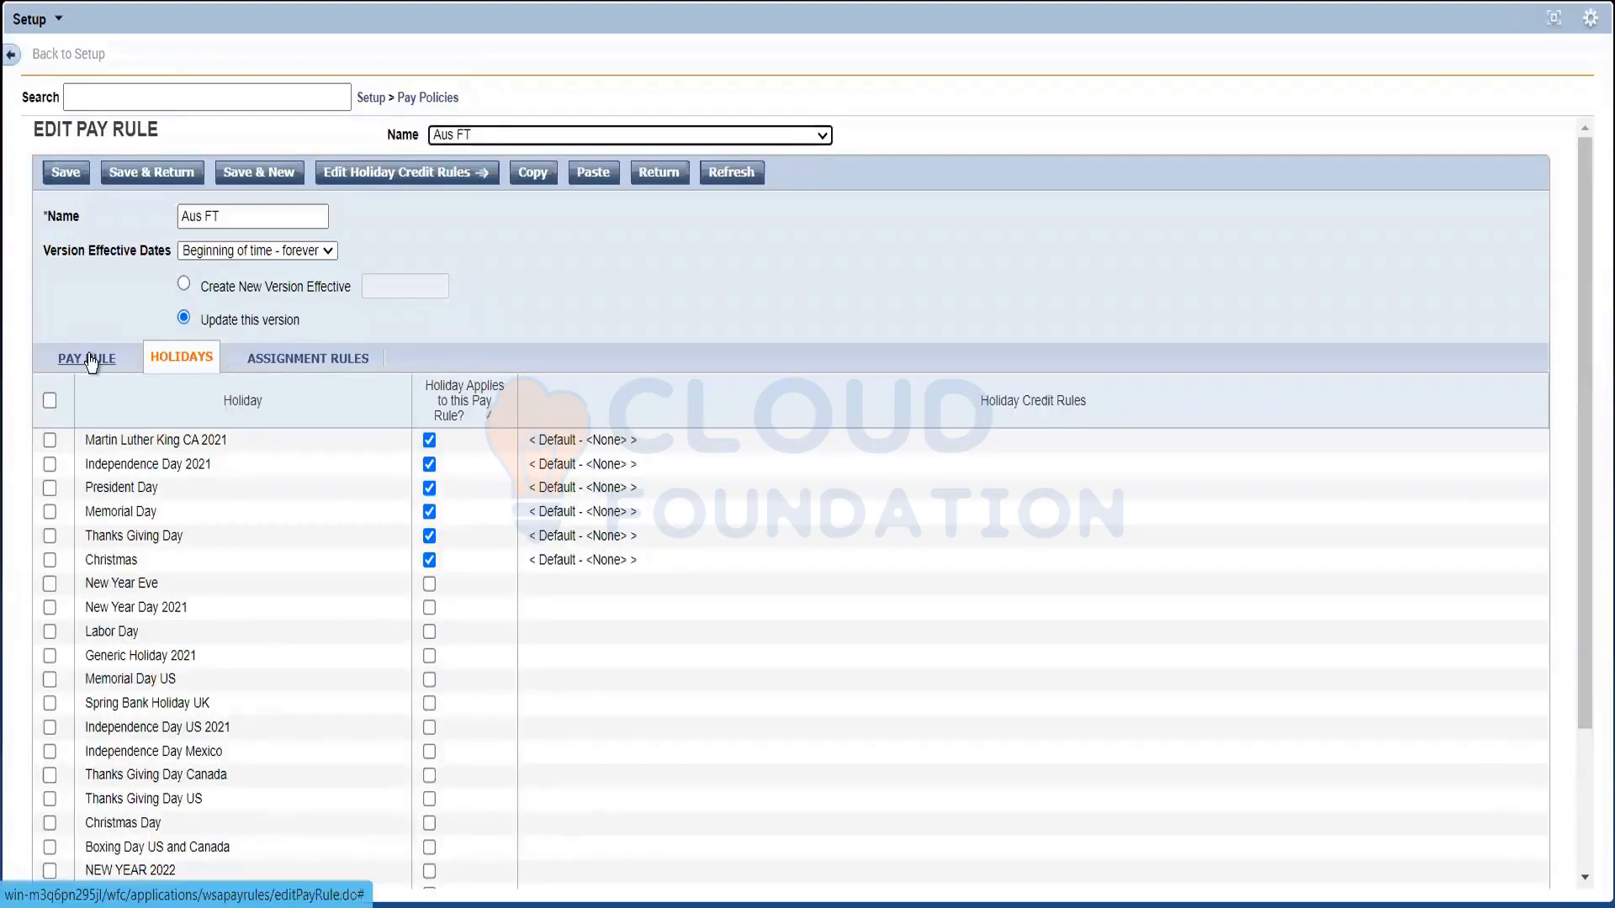
pyautogui.click(89, 356)
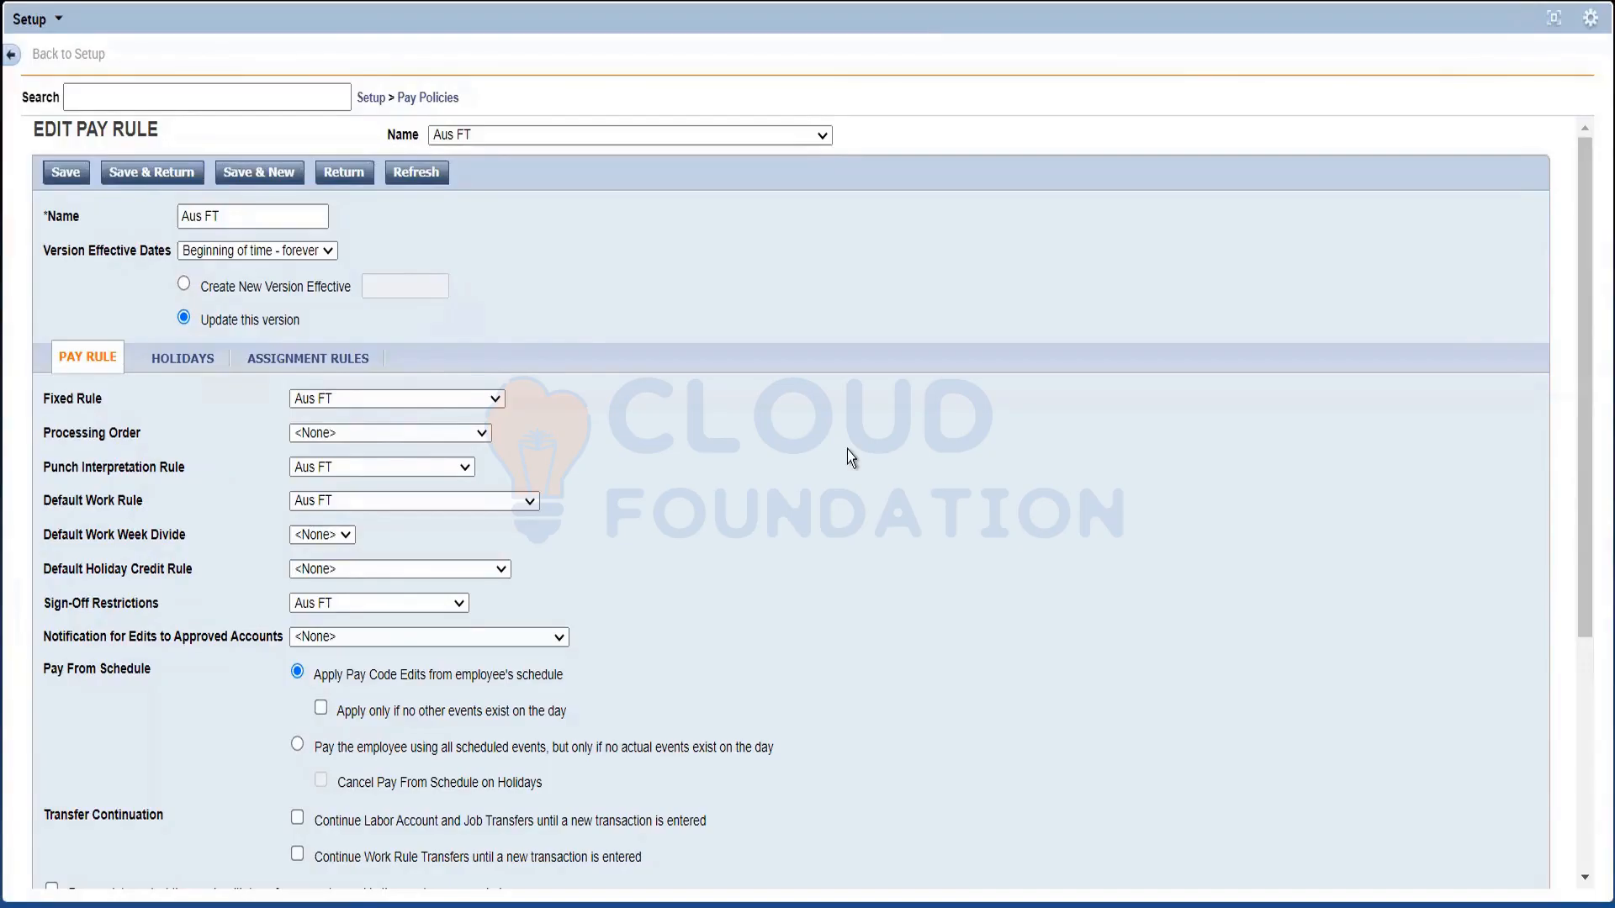
# Leave the pay rule setup for the employee's timecard and display the Next Pay Period
pyautogui.click(1554, 20)
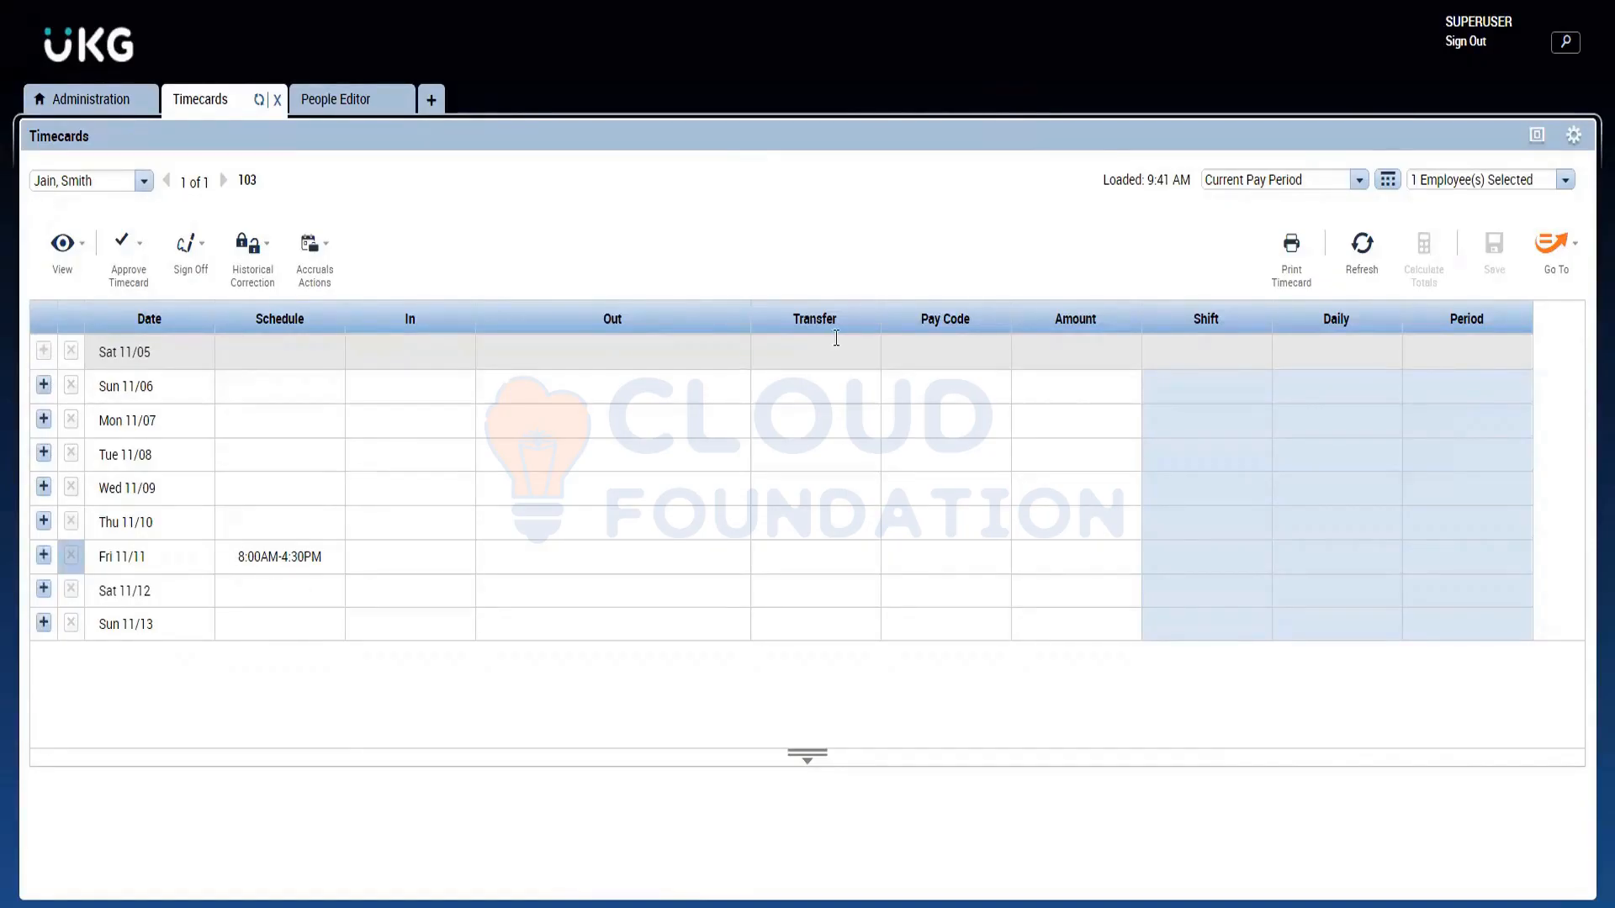
pyautogui.click(1355, 180)
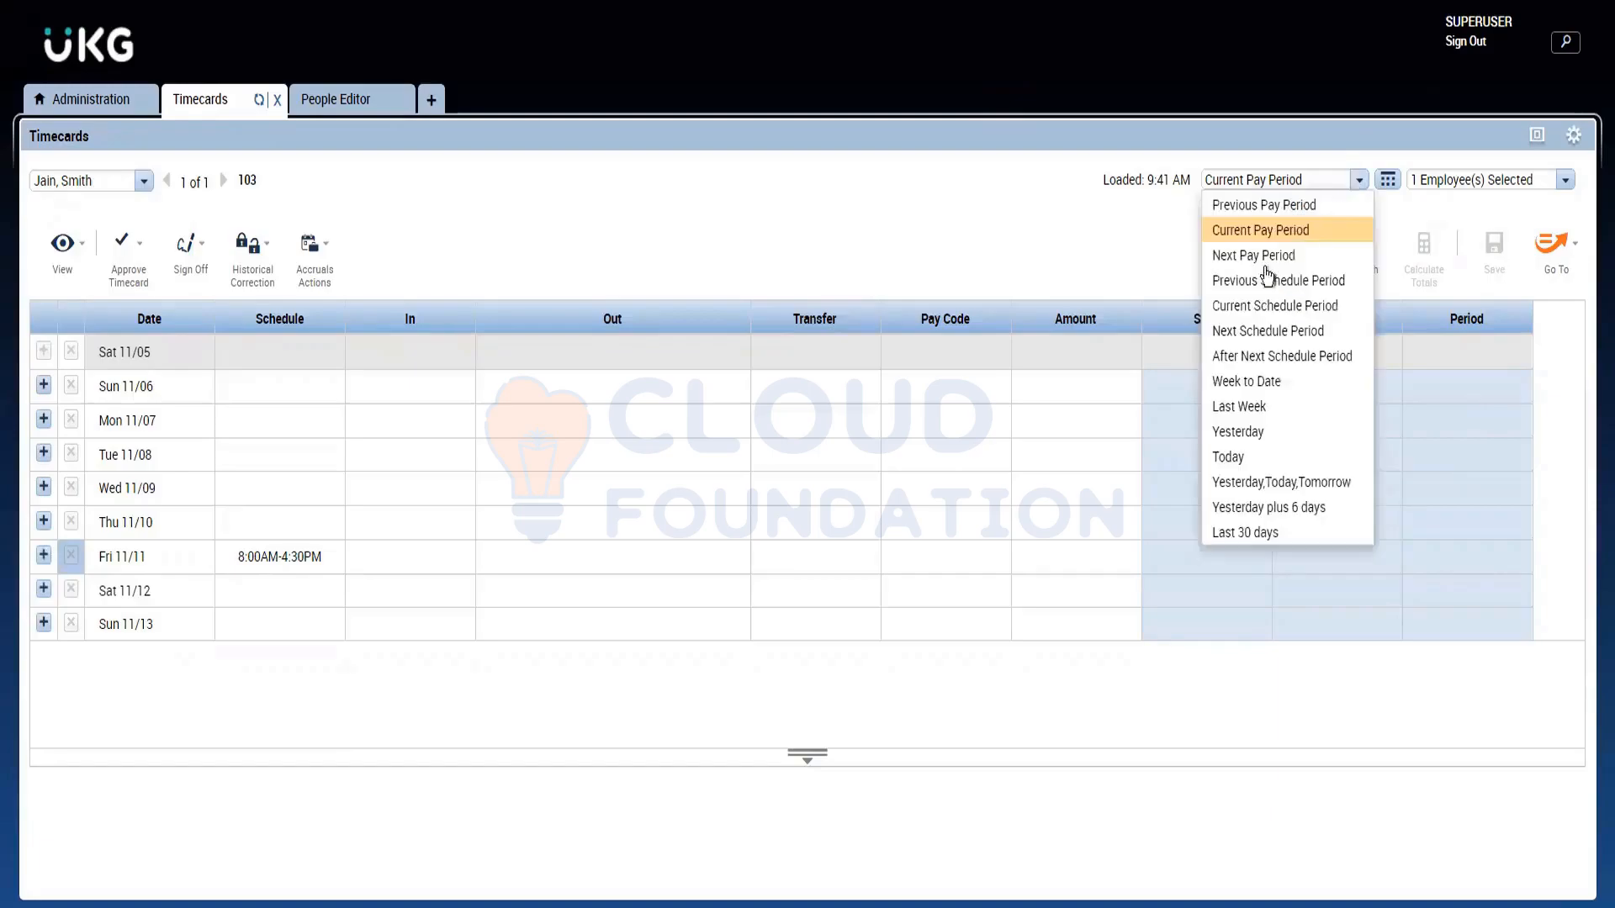
pyautogui.click(1219, 255)
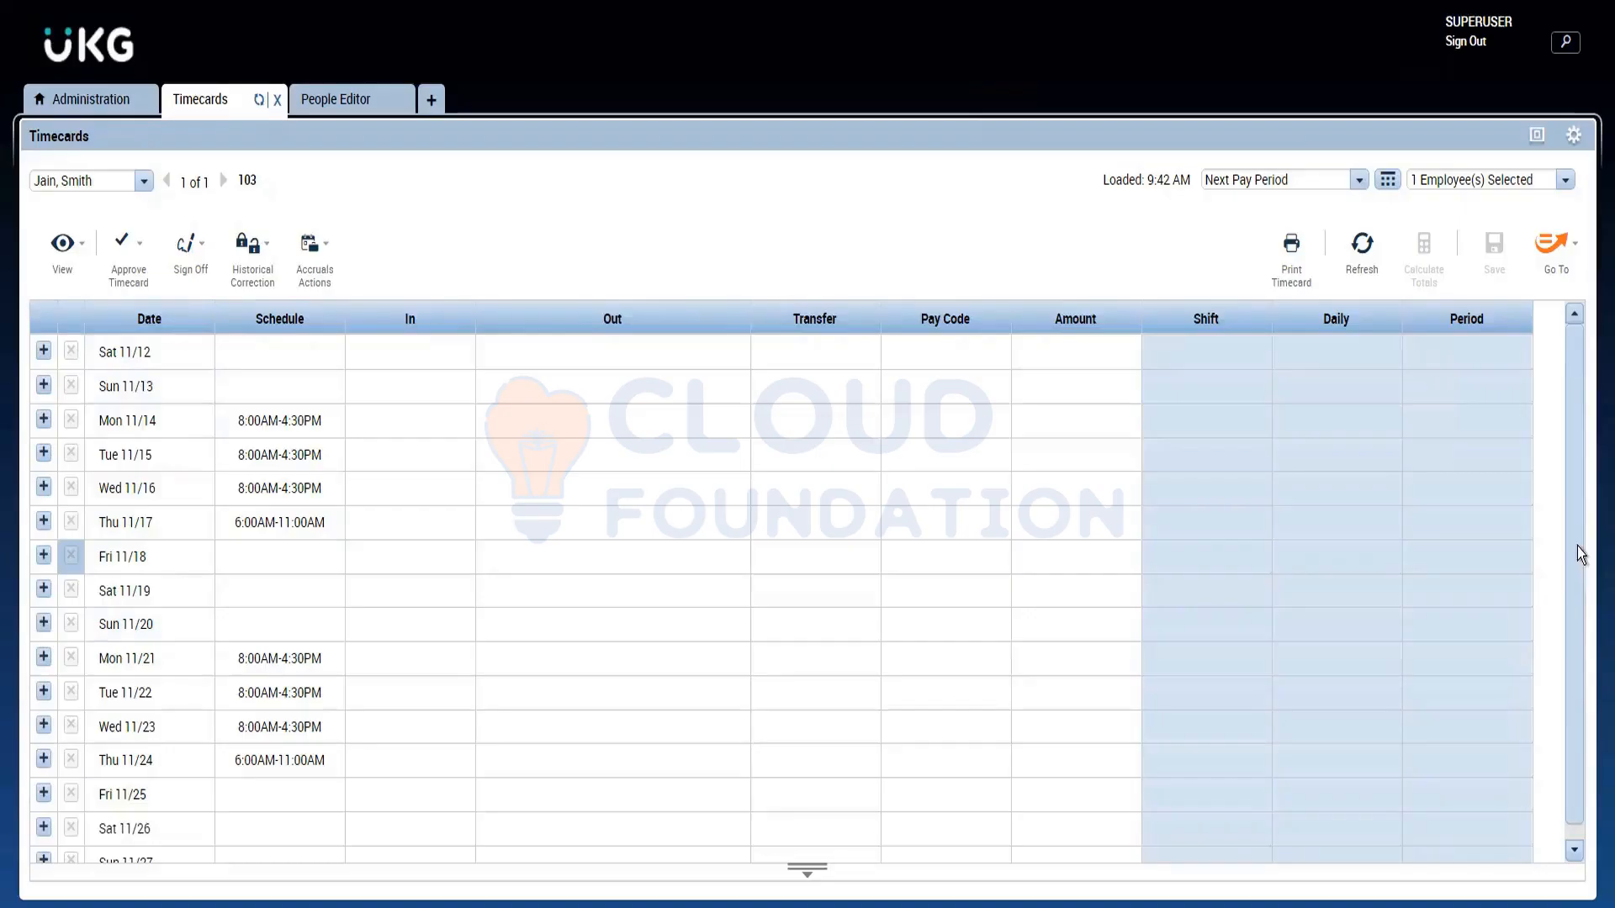
pyautogui.scroll(-1, 1576, 563)
pyautogui.moveTo(1573, 593); pyautogui.dragTo(1574, 658)
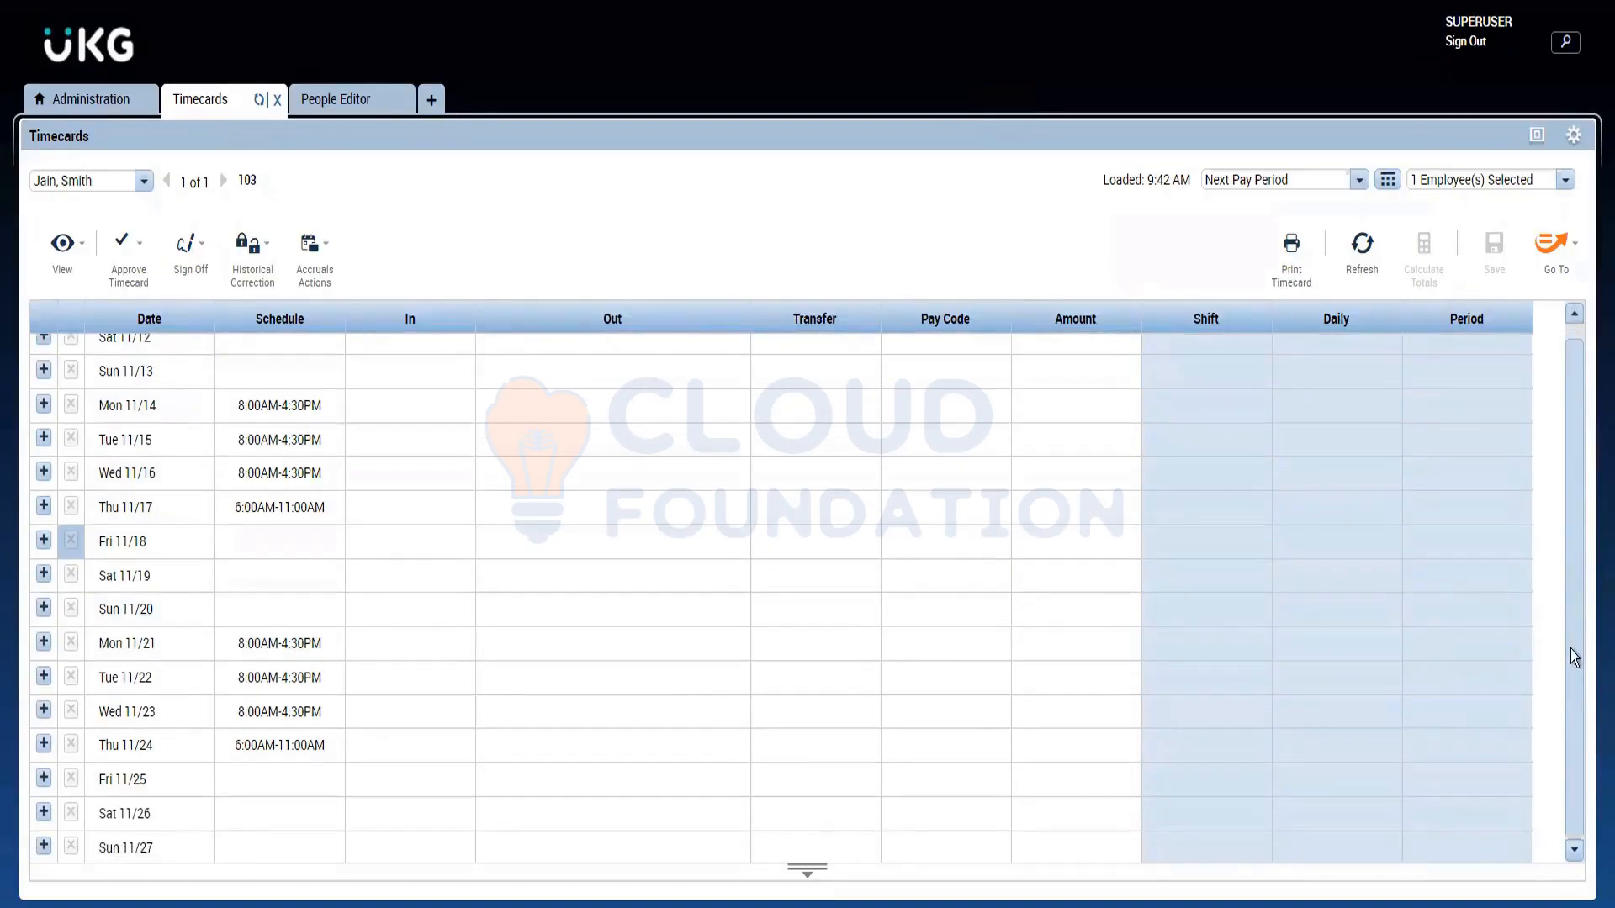
pyautogui.click(1575, 315)
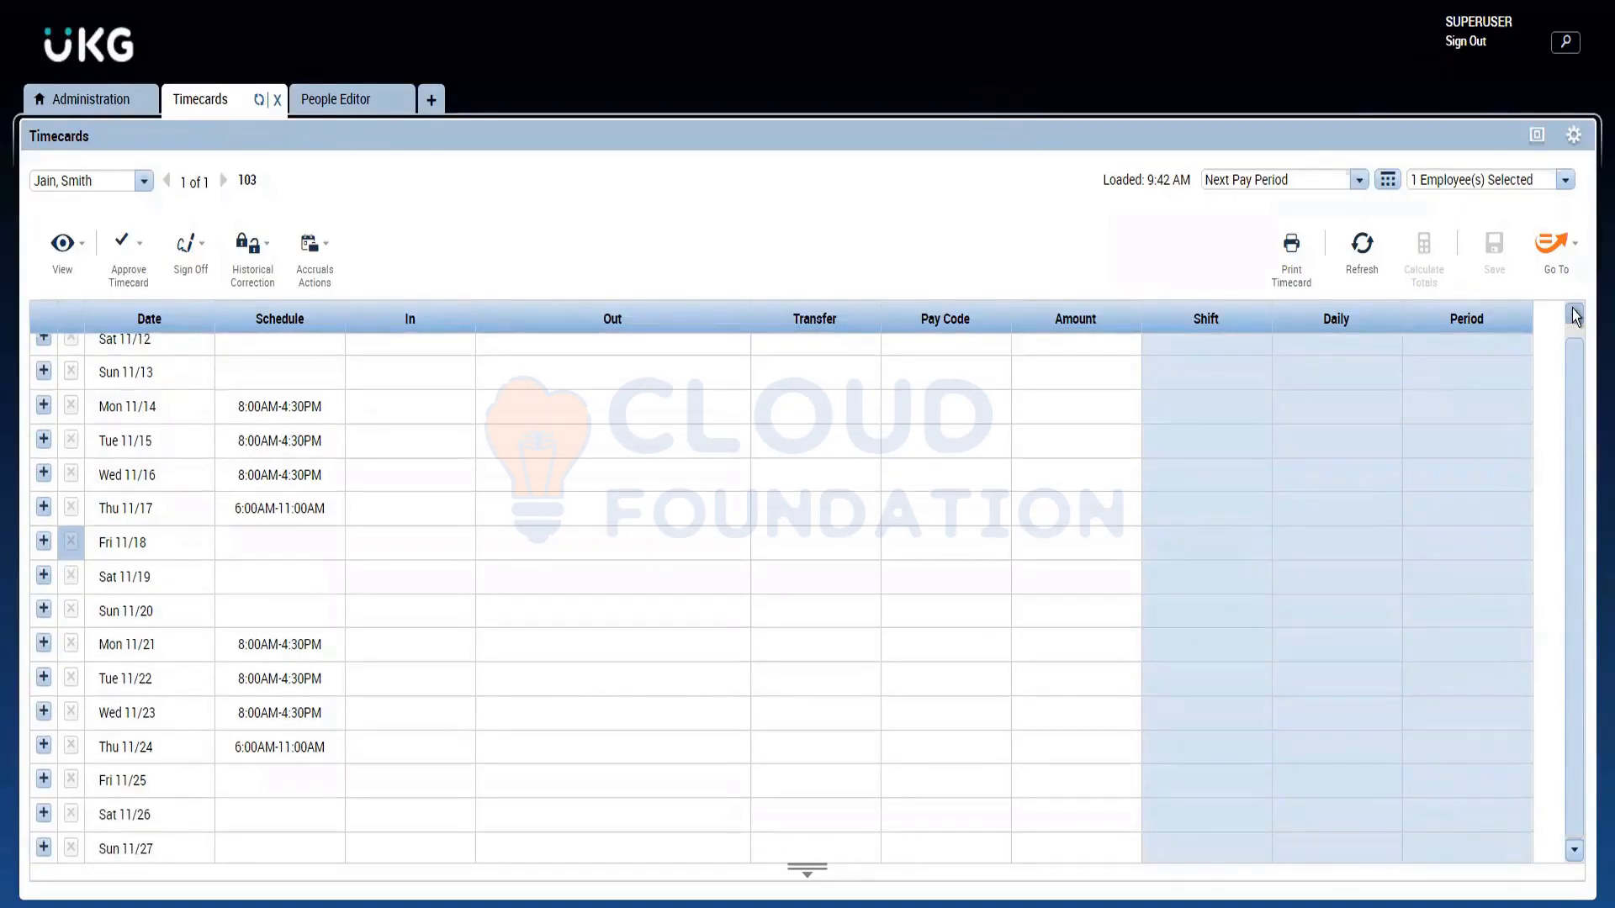
pyautogui.click(1571, 313)
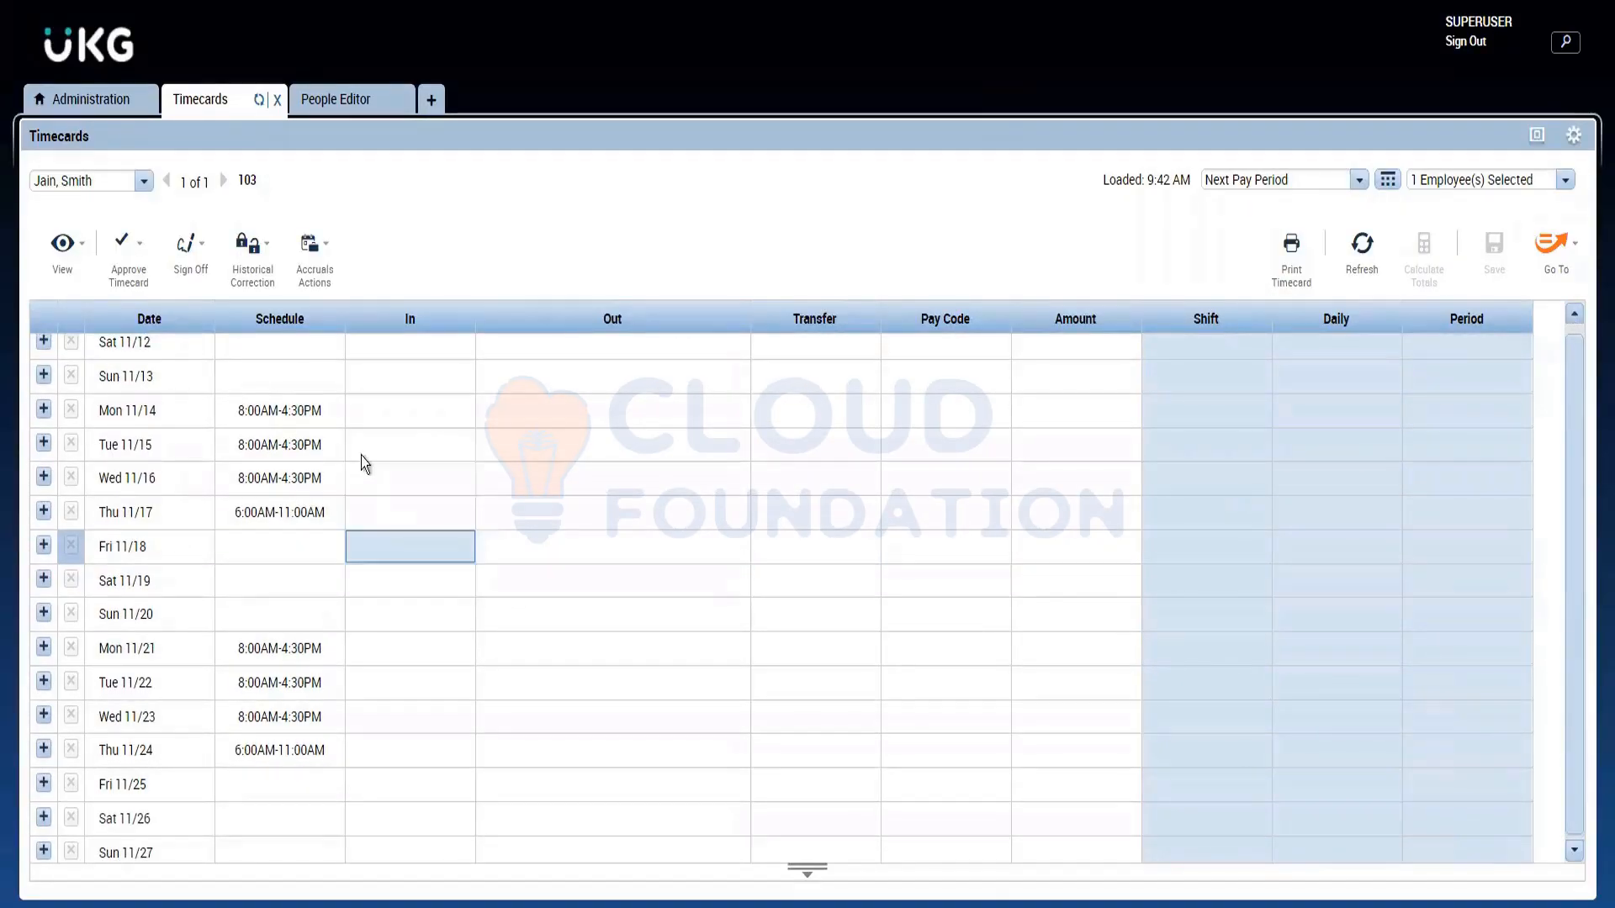
# Save a test shift on Mon 11/14 with an 8:00AM in punch and a 2:00AM out punch, and remove that row's punches
pyautogui.click(437, 415)
pyautogui.write('8a')
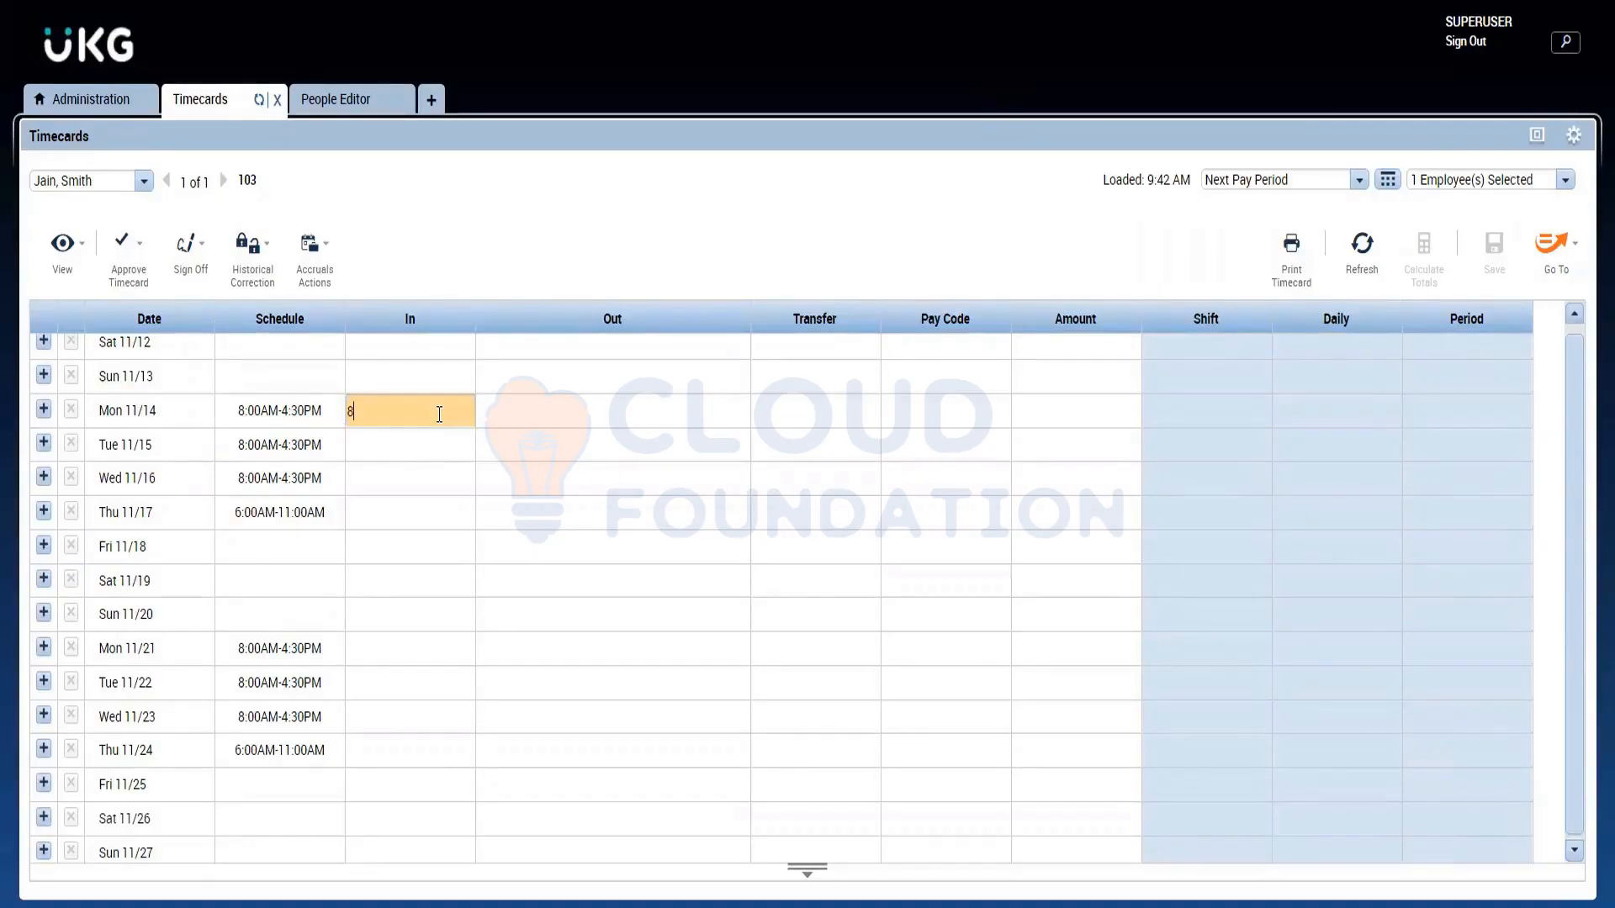
pyautogui.click(504, 422)
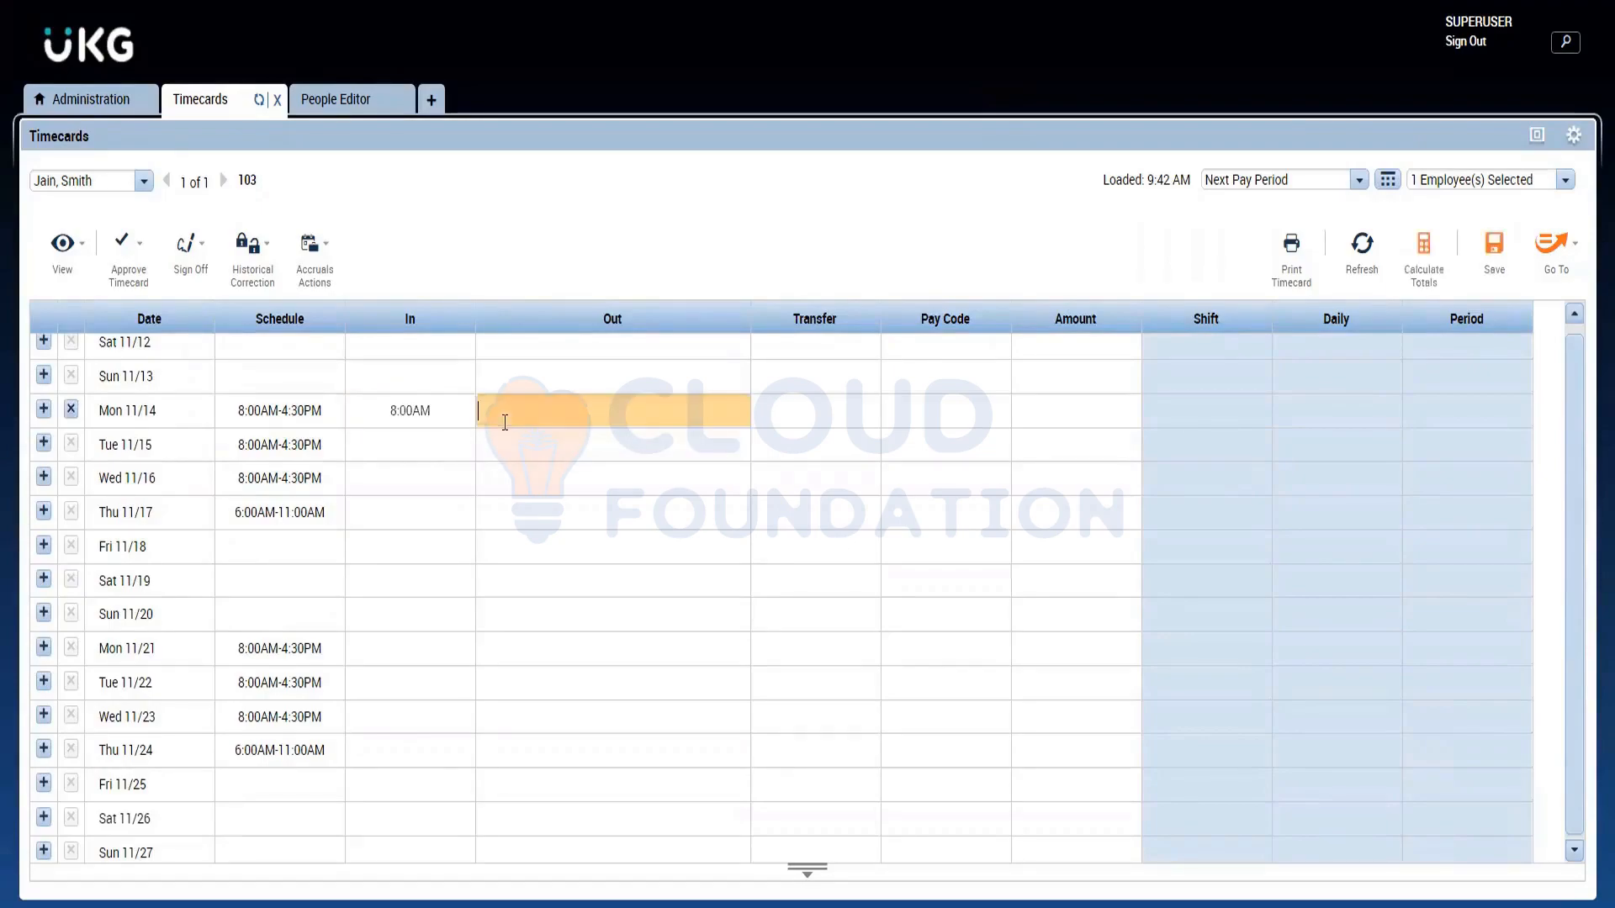
pyautogui.write('2a')
pyautogui.click(1494, 249)
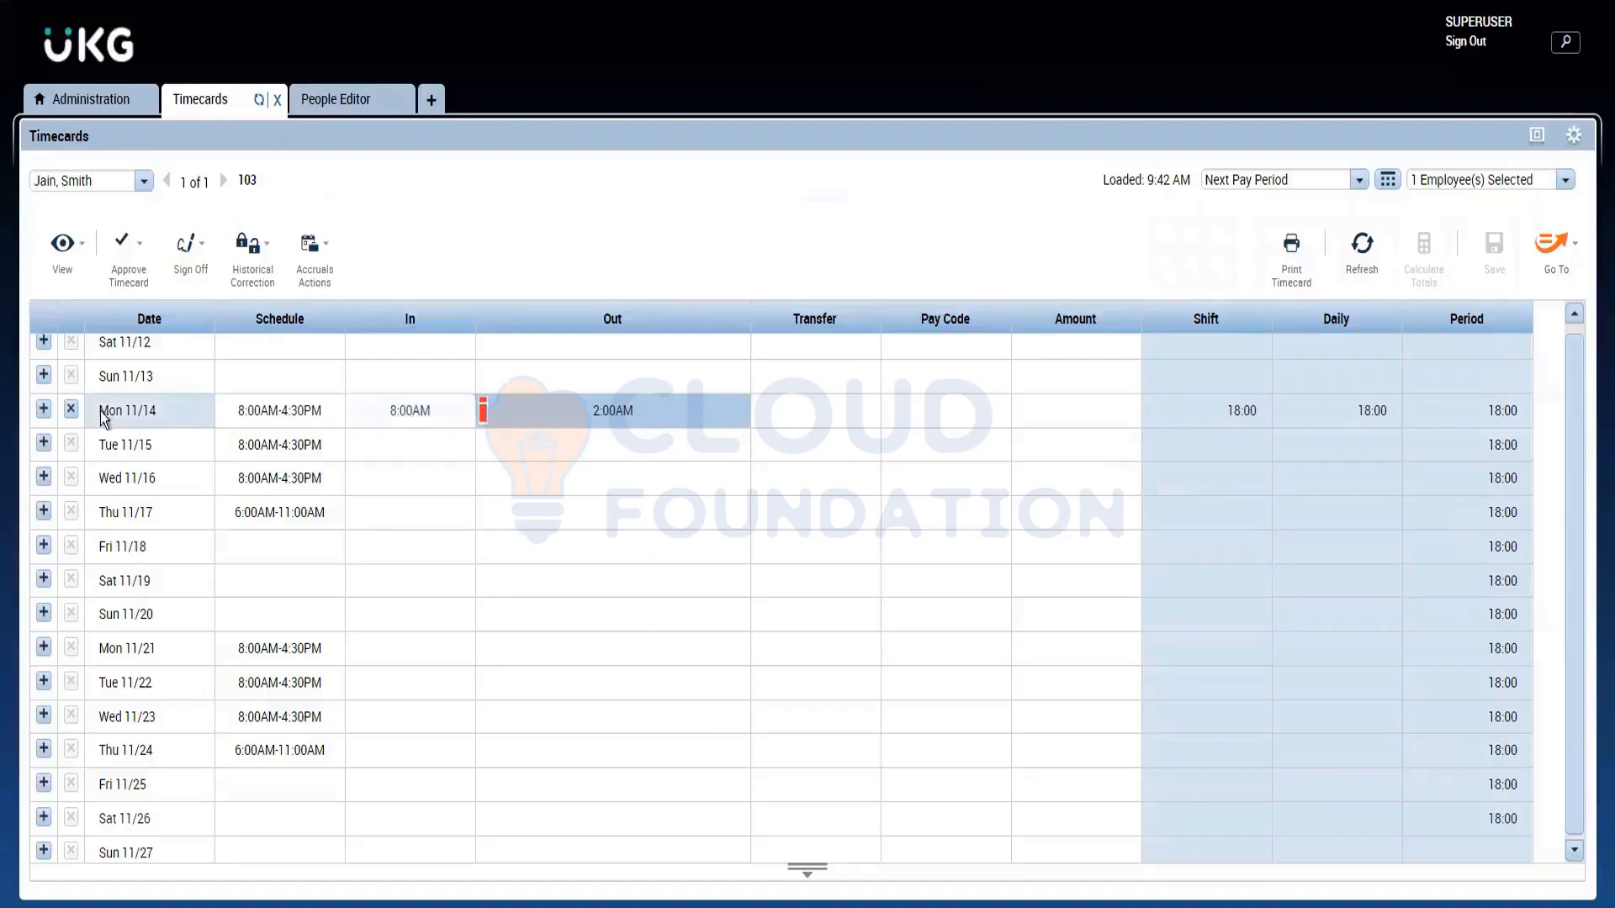
pyautogui.click(71, 409)
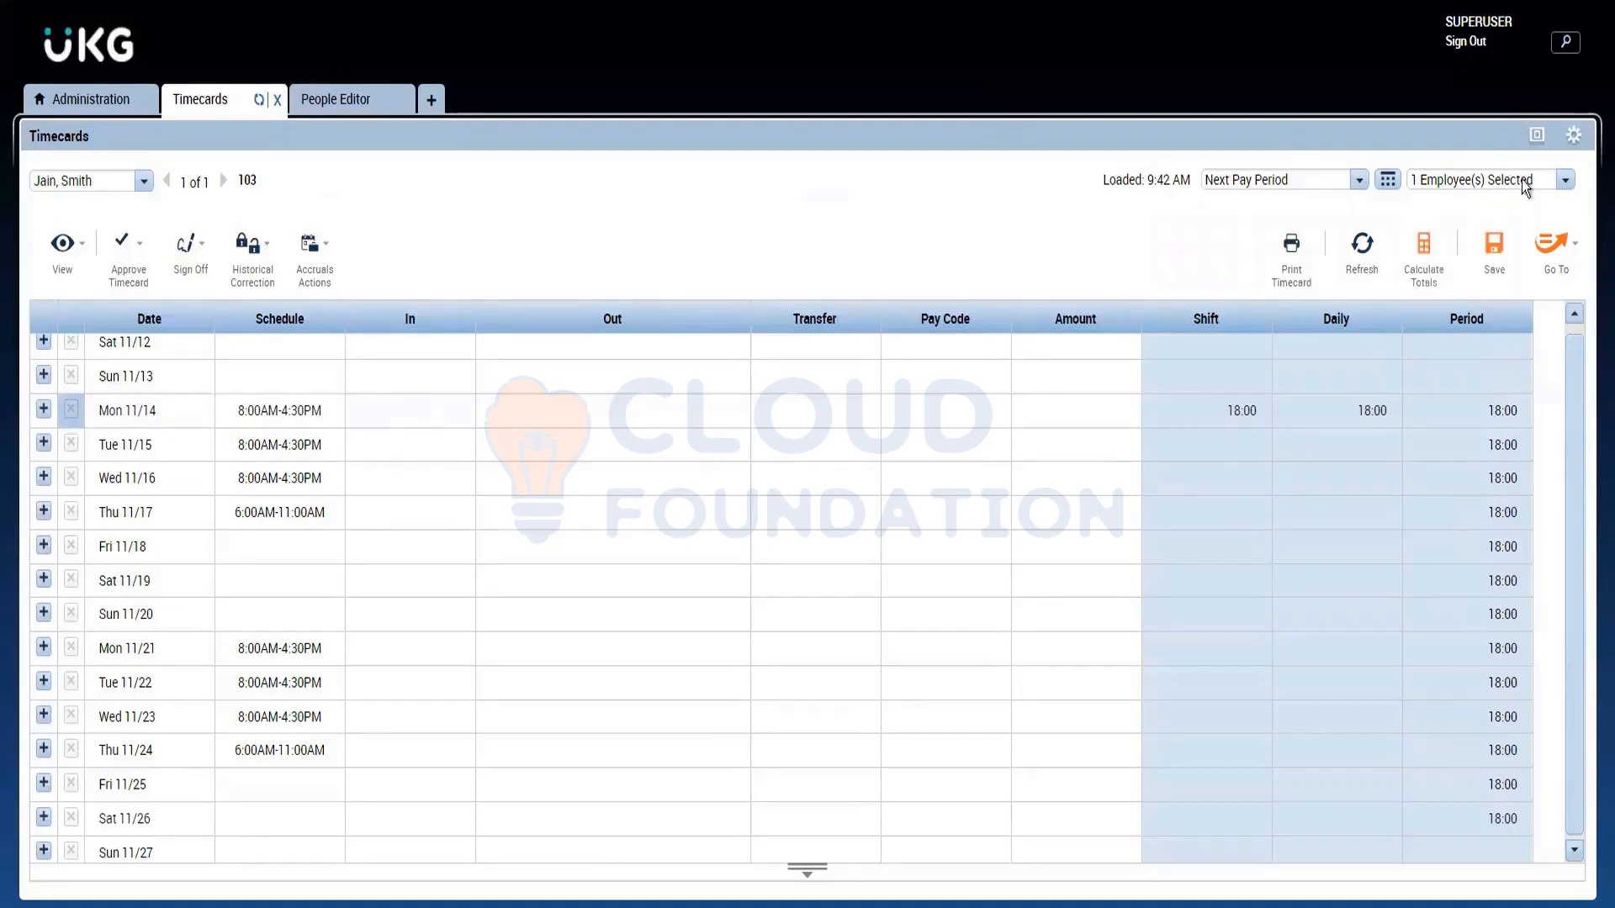
pyautogui.click(1510, 261)
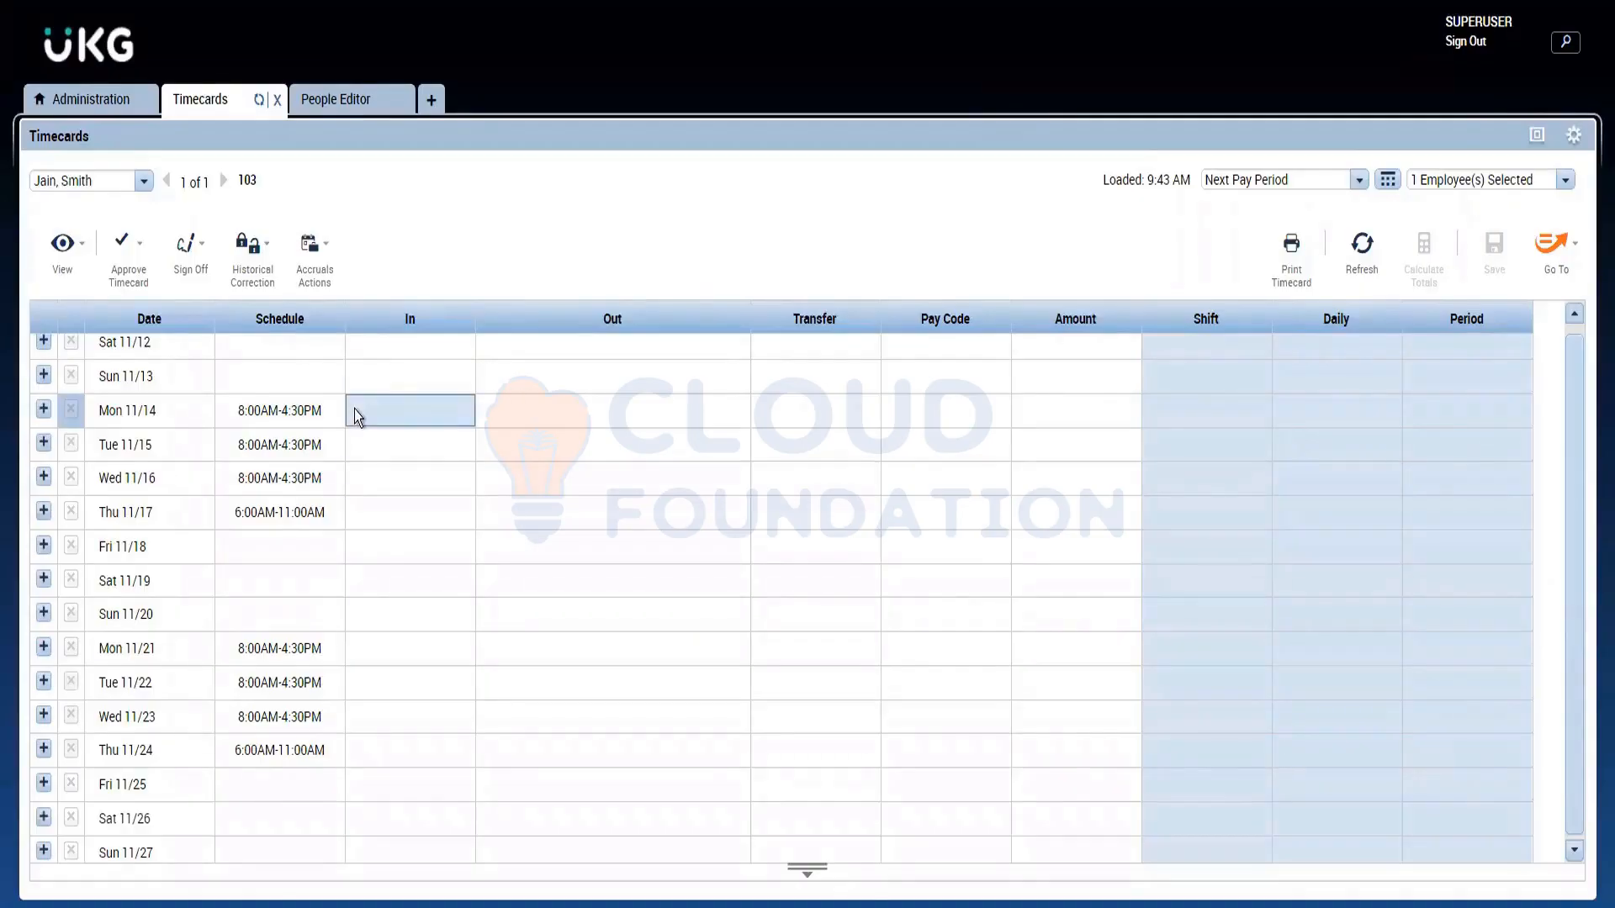
# Enter only a 4:30PM out punch for Mon 11/14, leaving the in punch blank, and save the timecard
pyautogui.click(405, 421)
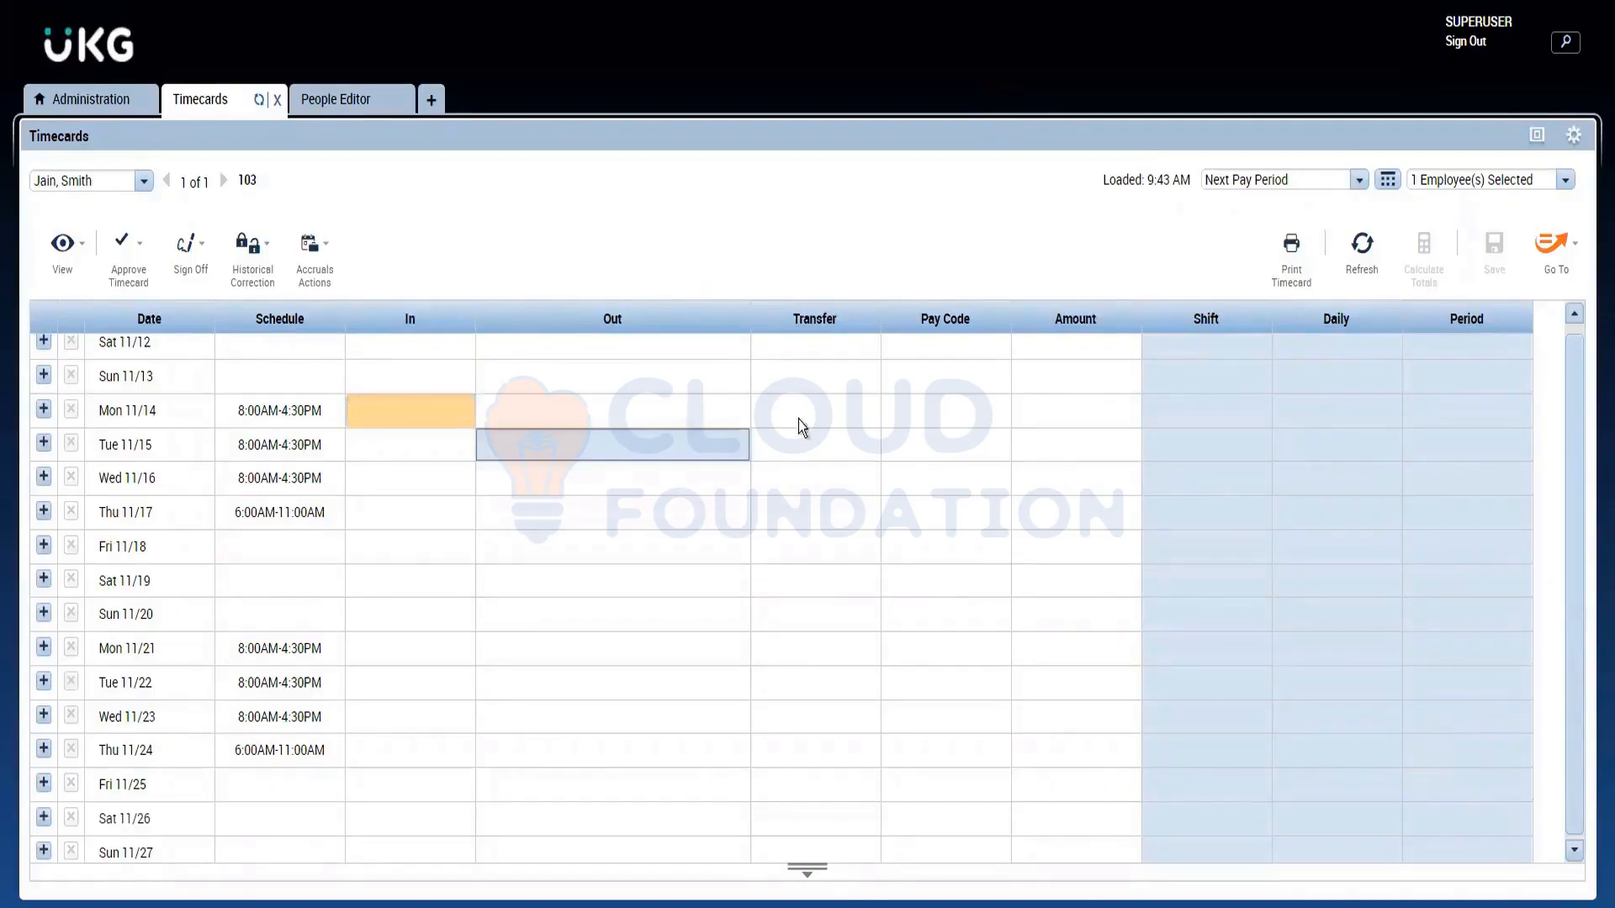
pyautogui.moveTo(795, 418); pyautogui.dragTo(643, 422)
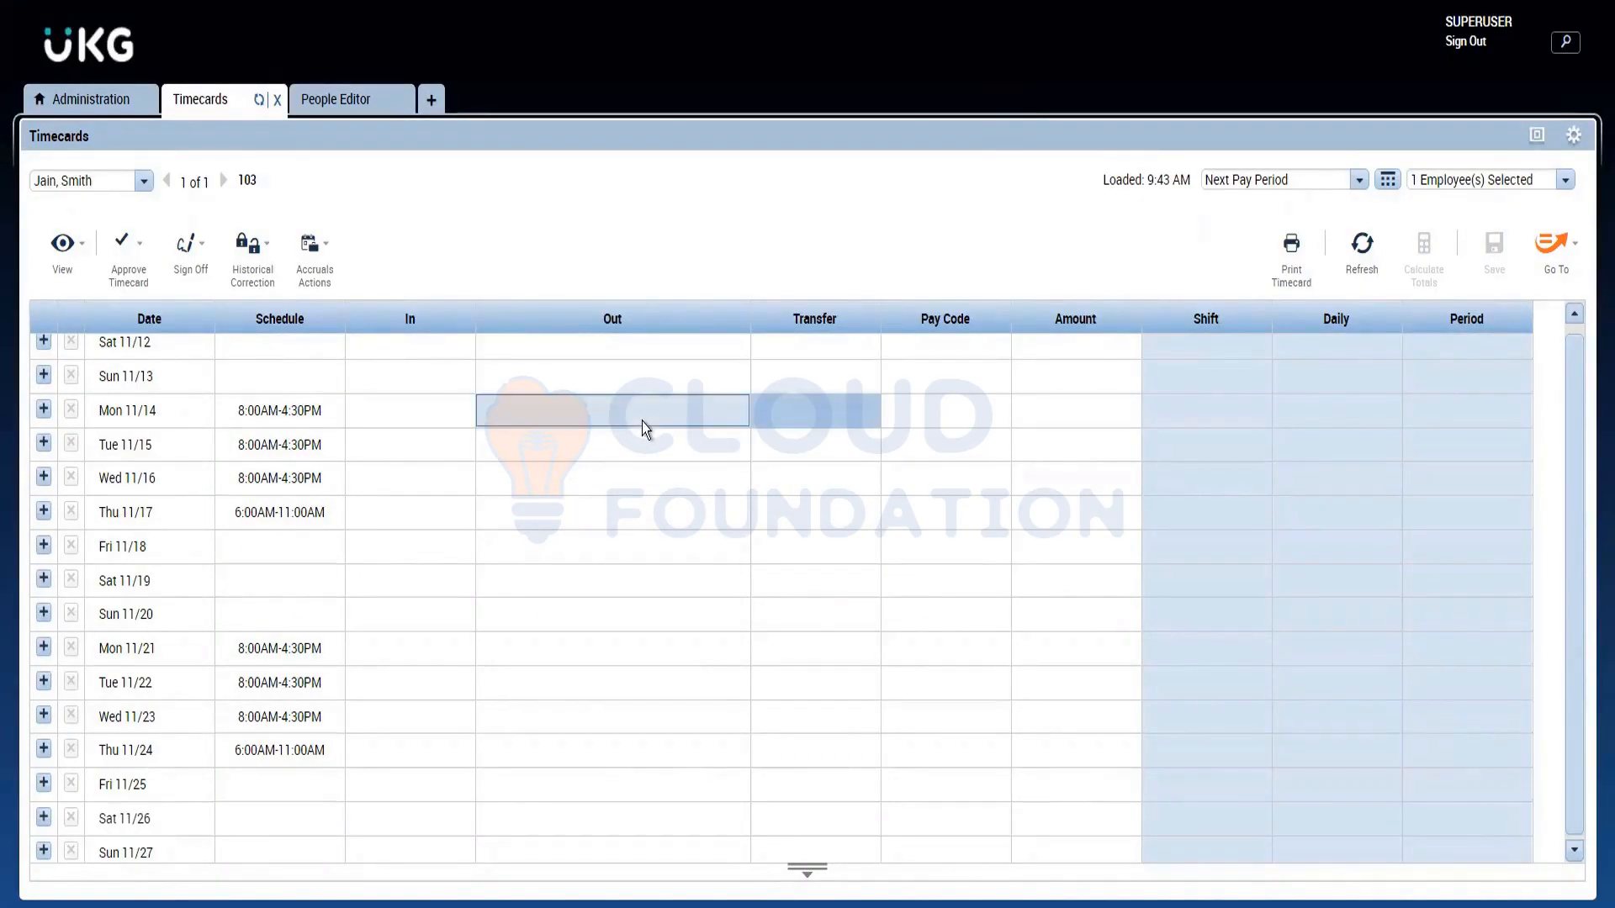
pyautogui.click(643, 421)
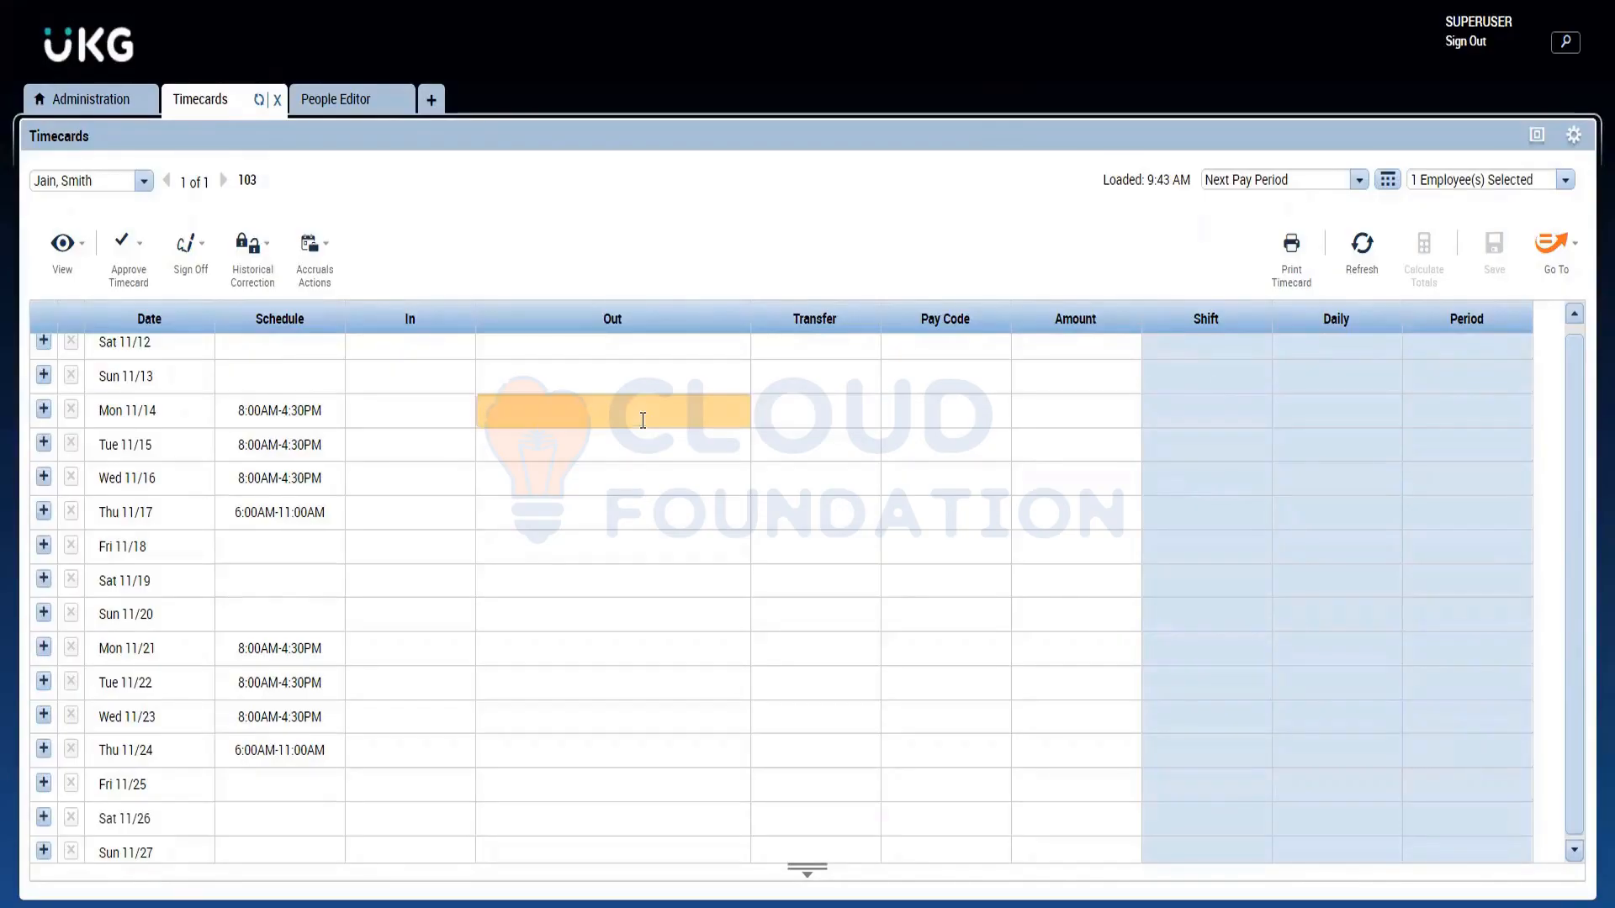
pyautogui.write('4:30p')
pyautogui.click(1030, 241)
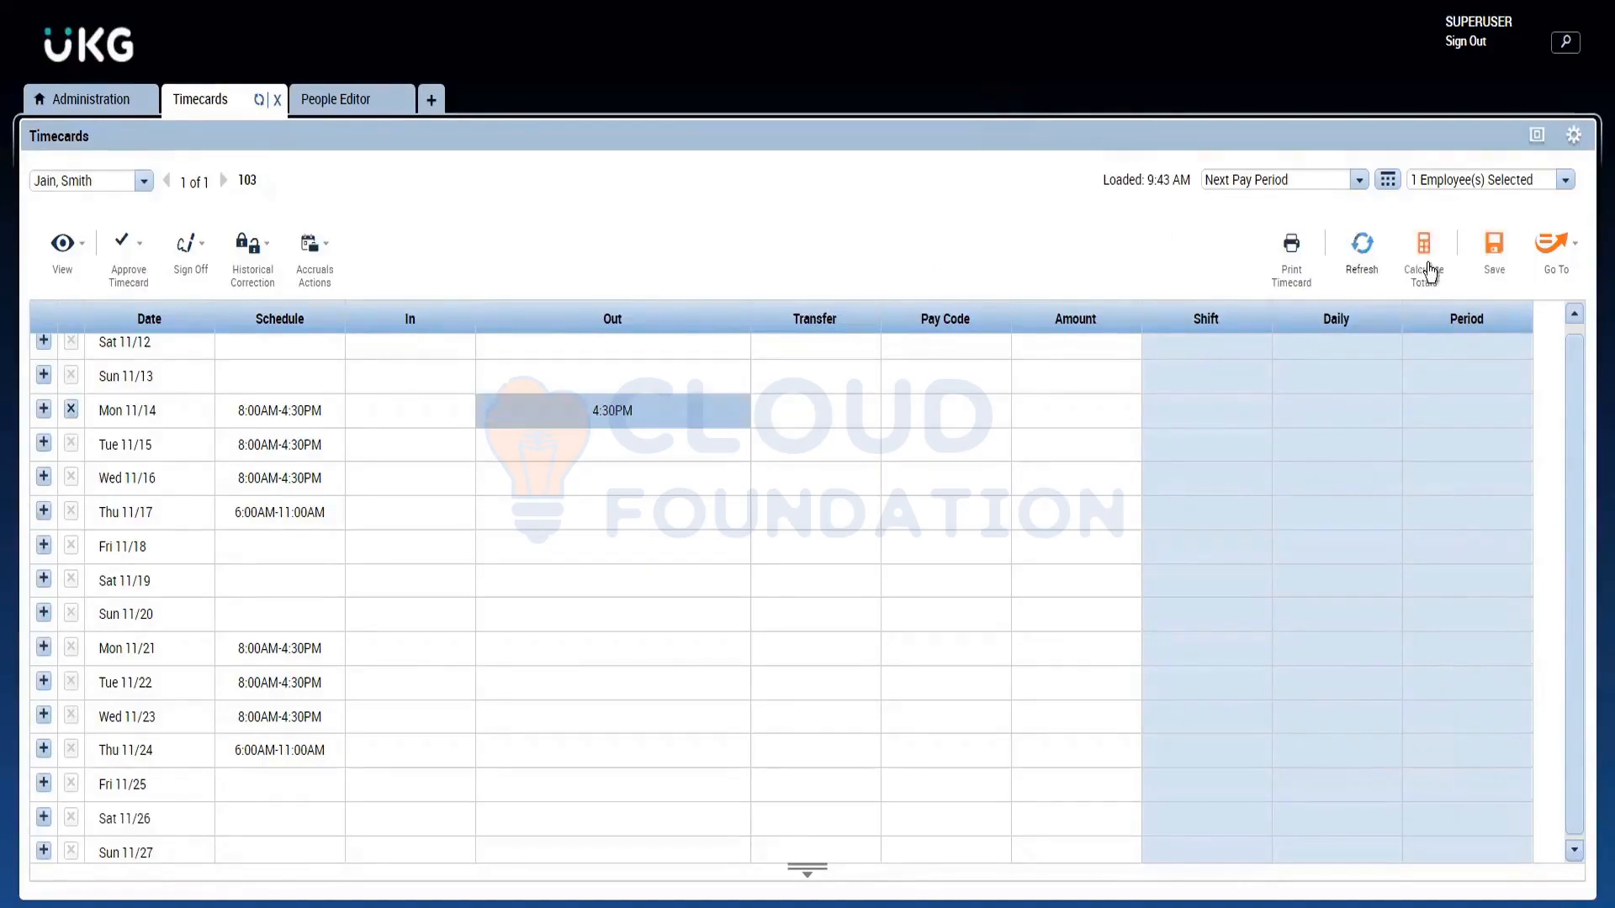
pyautogui.click(1485, 252)
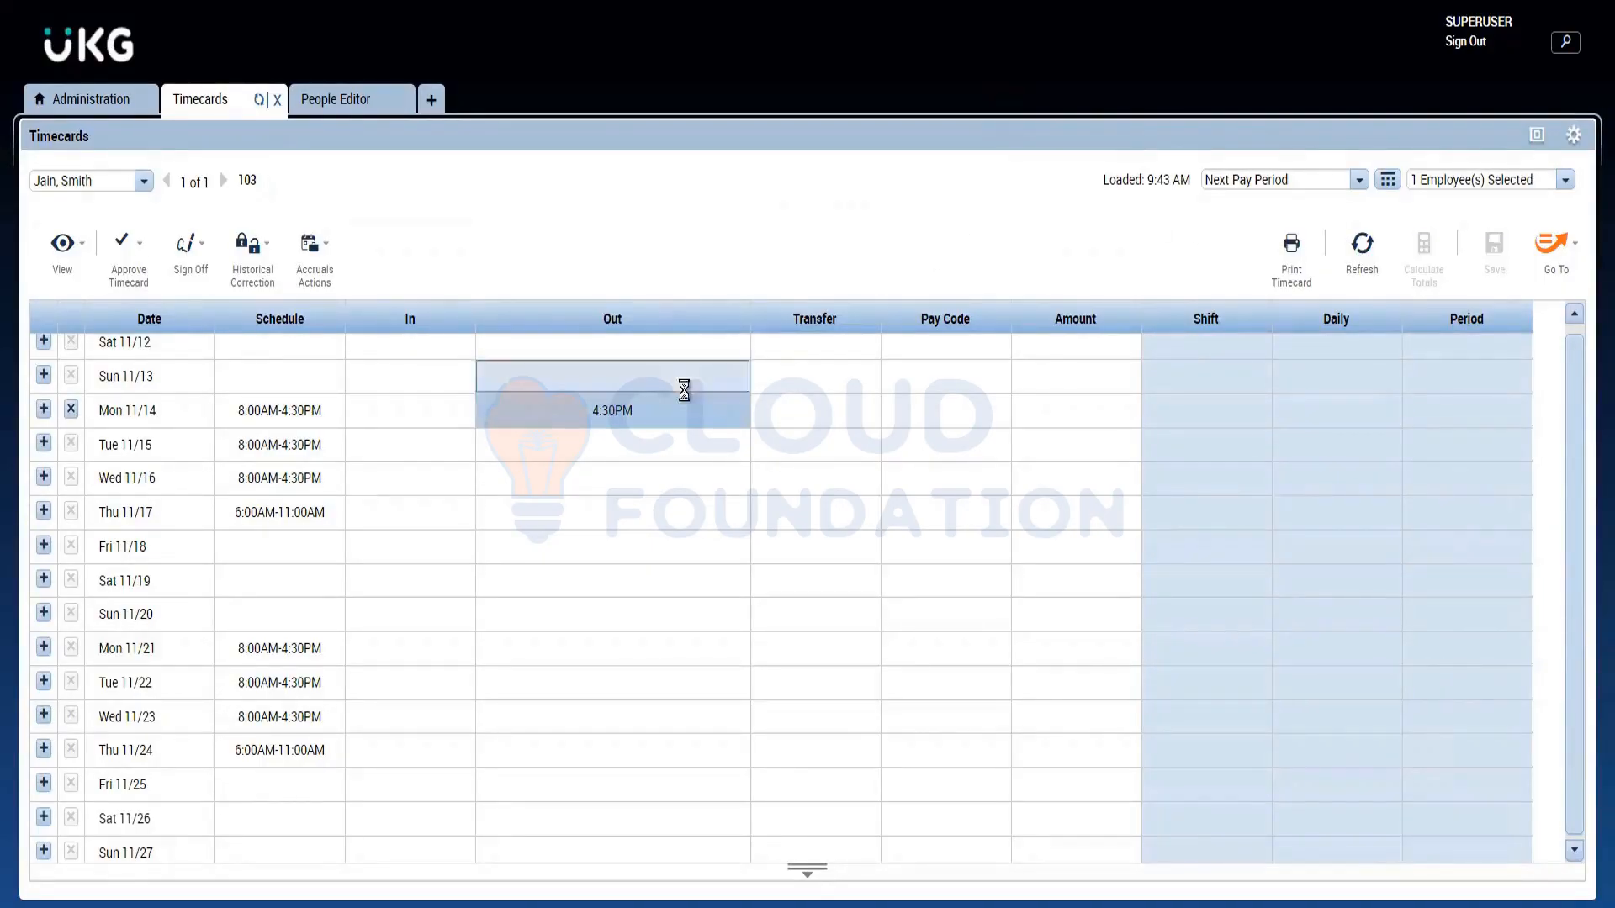
pyautogui.click(416, 418)
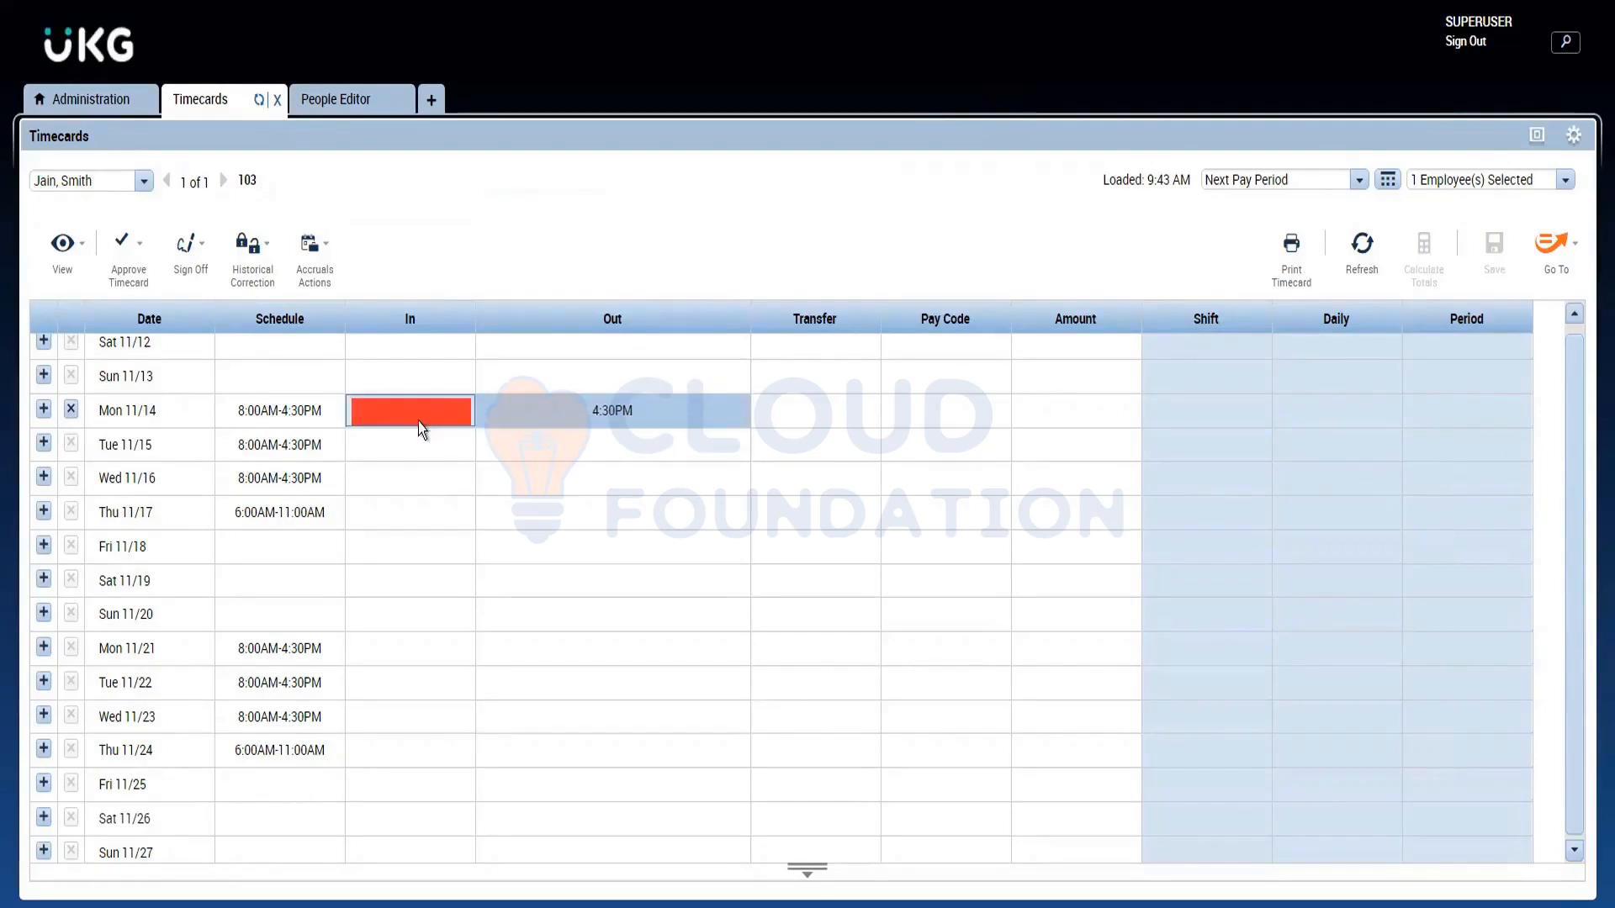
# Approve the employee's timecard for the next pay period, and look at the sign-off options
pyautogui.click(141, 257)
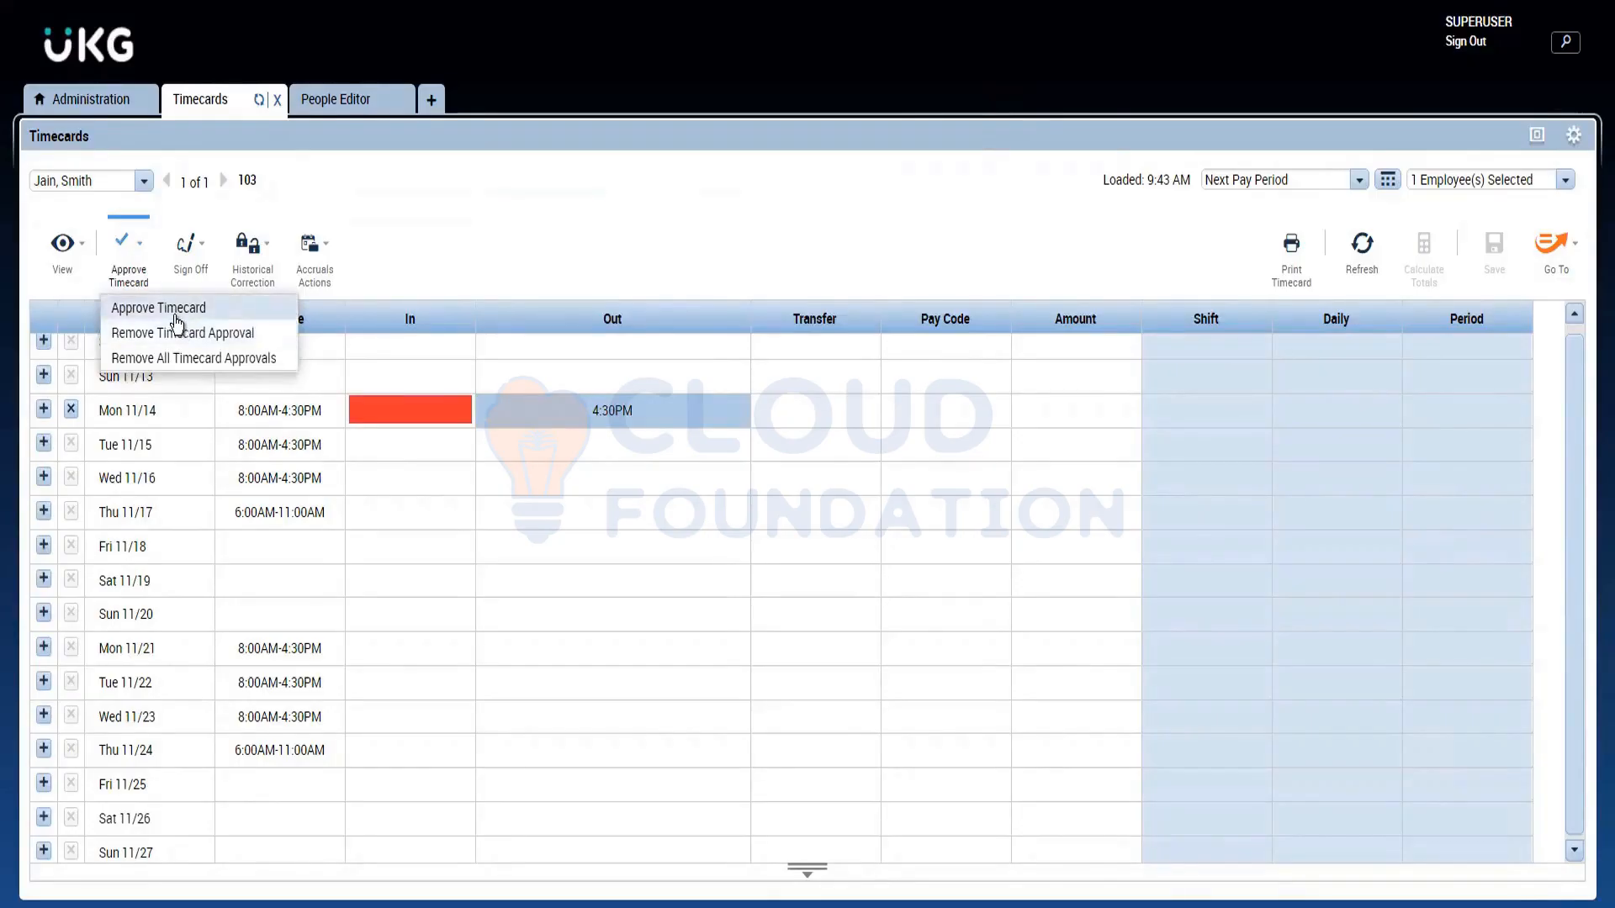
pyautogui.click(174, 317)
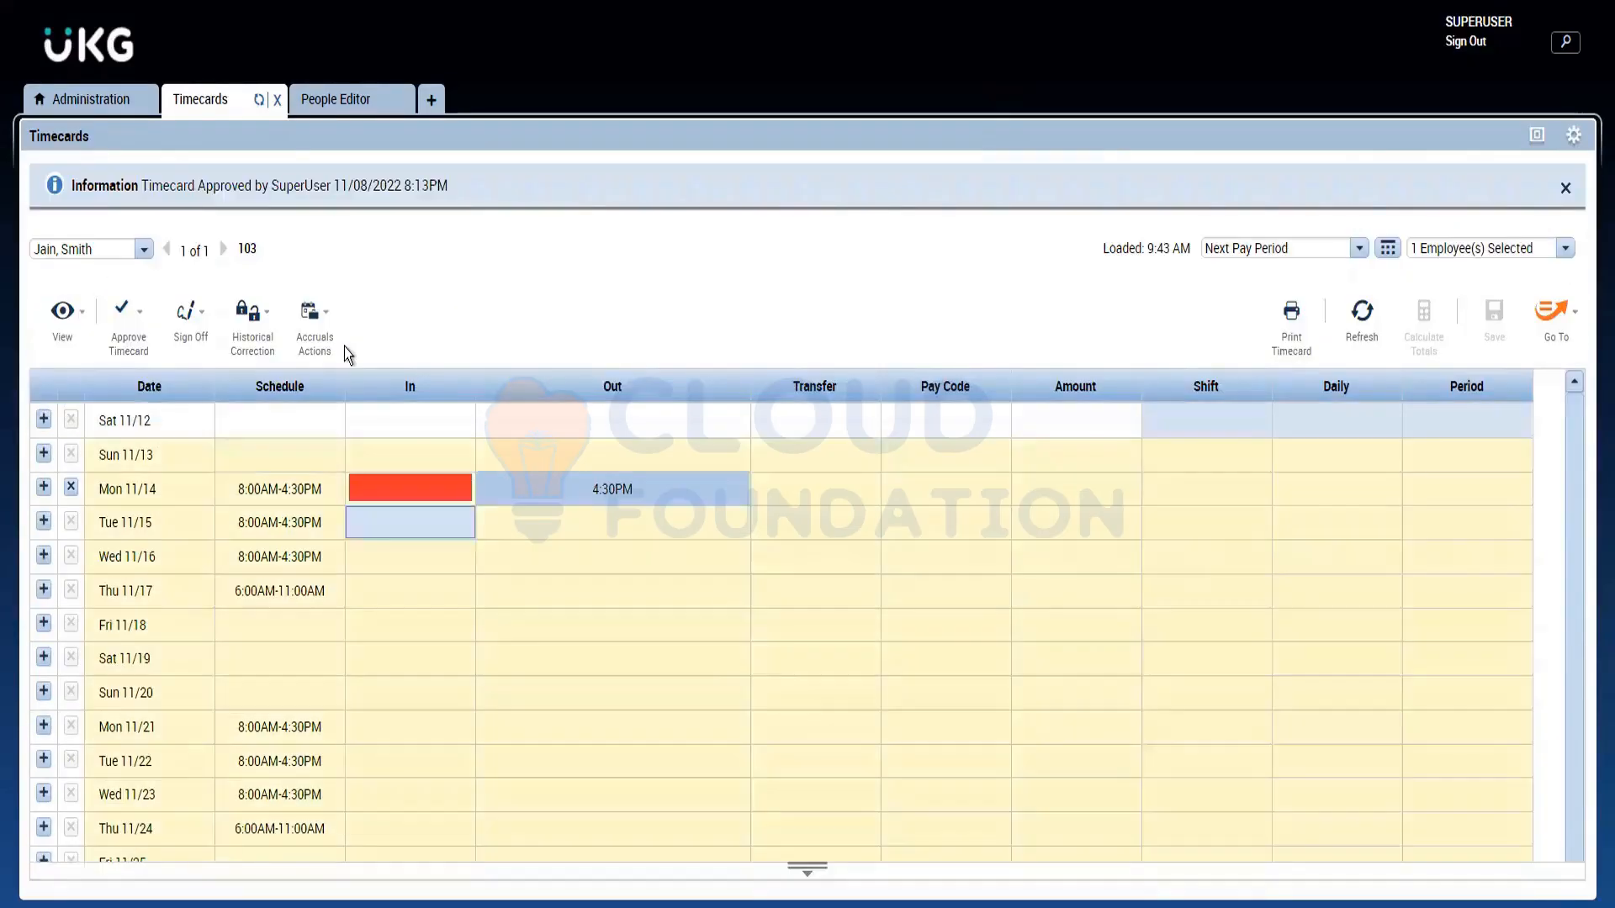
pyautogui.click(194, 326)
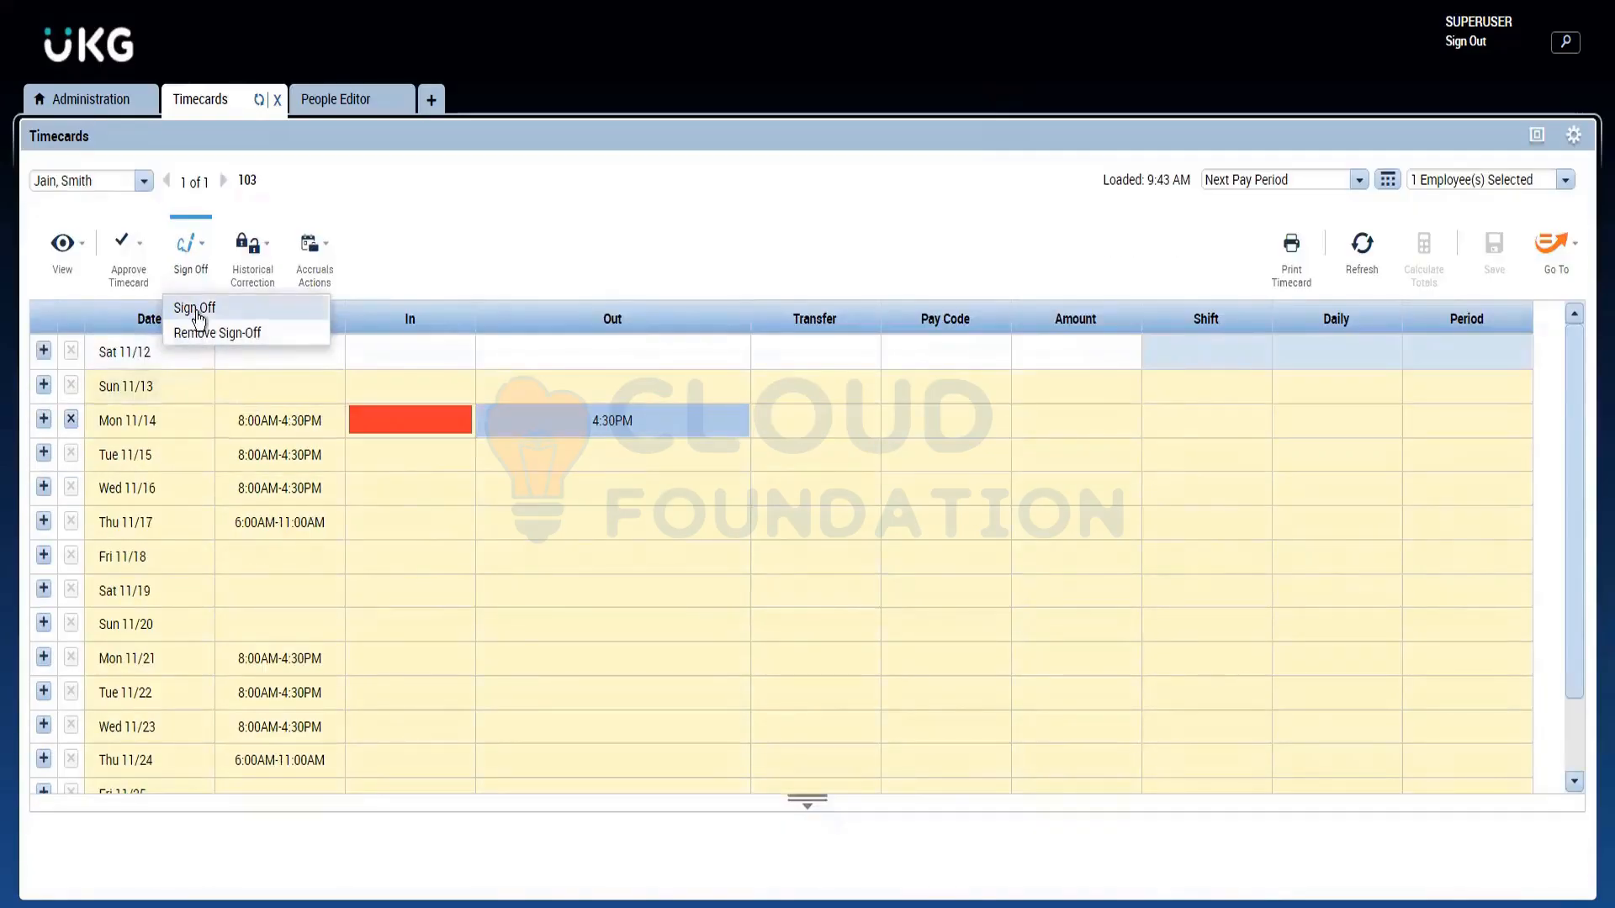
pyautogui.click(621, 210)
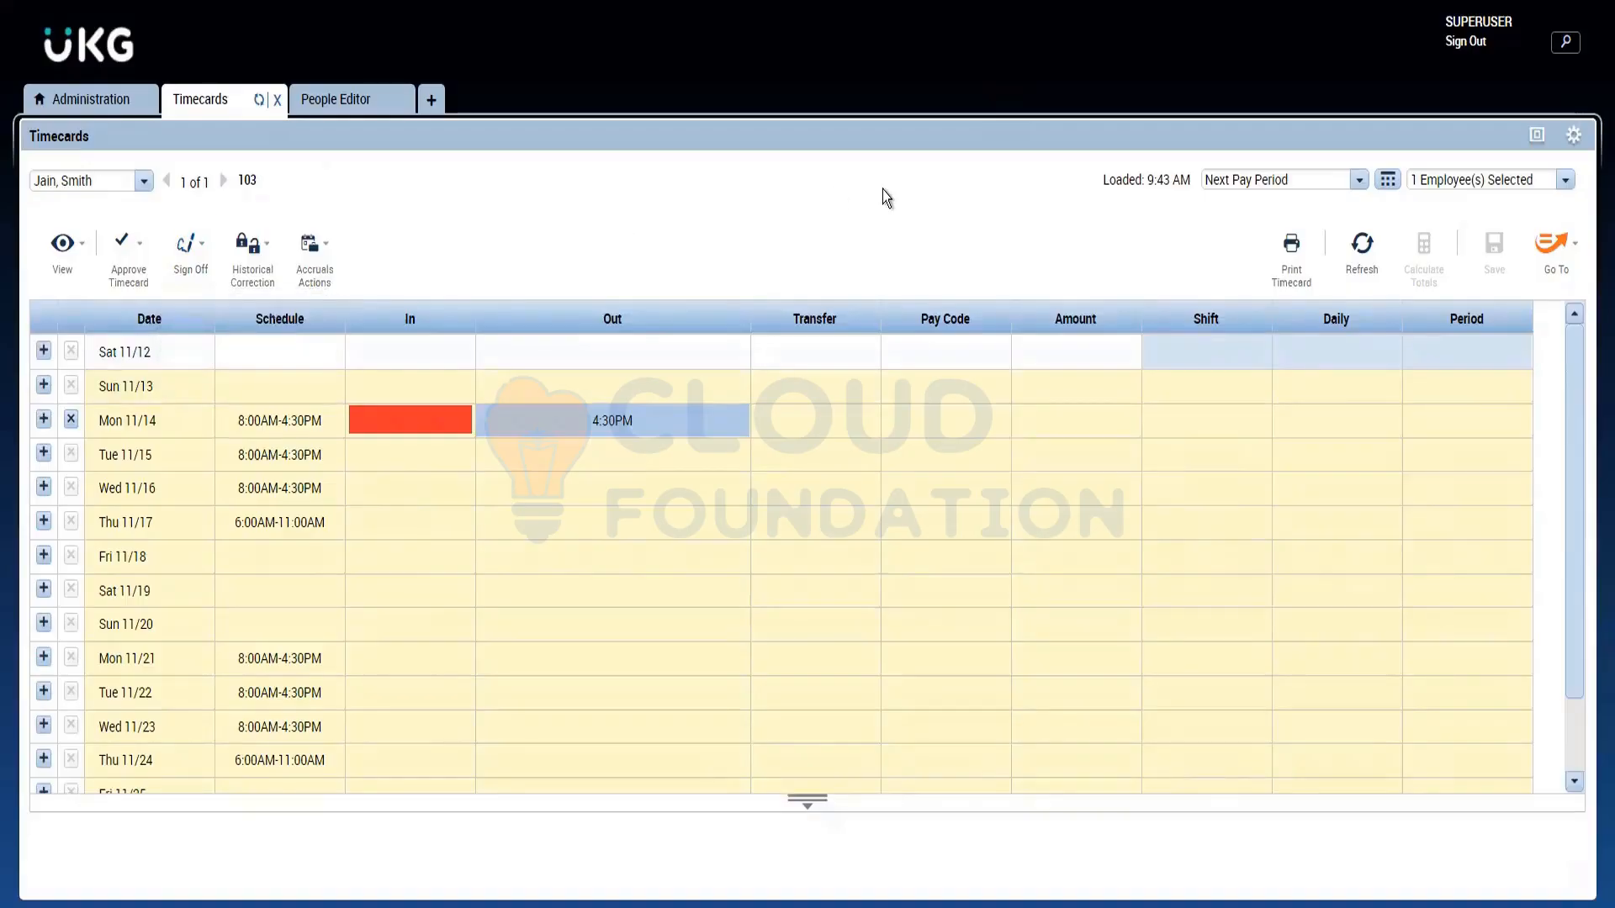
# Display the Previous Pay Period and remove the sign-off from the employee's timecard
pyautogui.click(1316, 192)
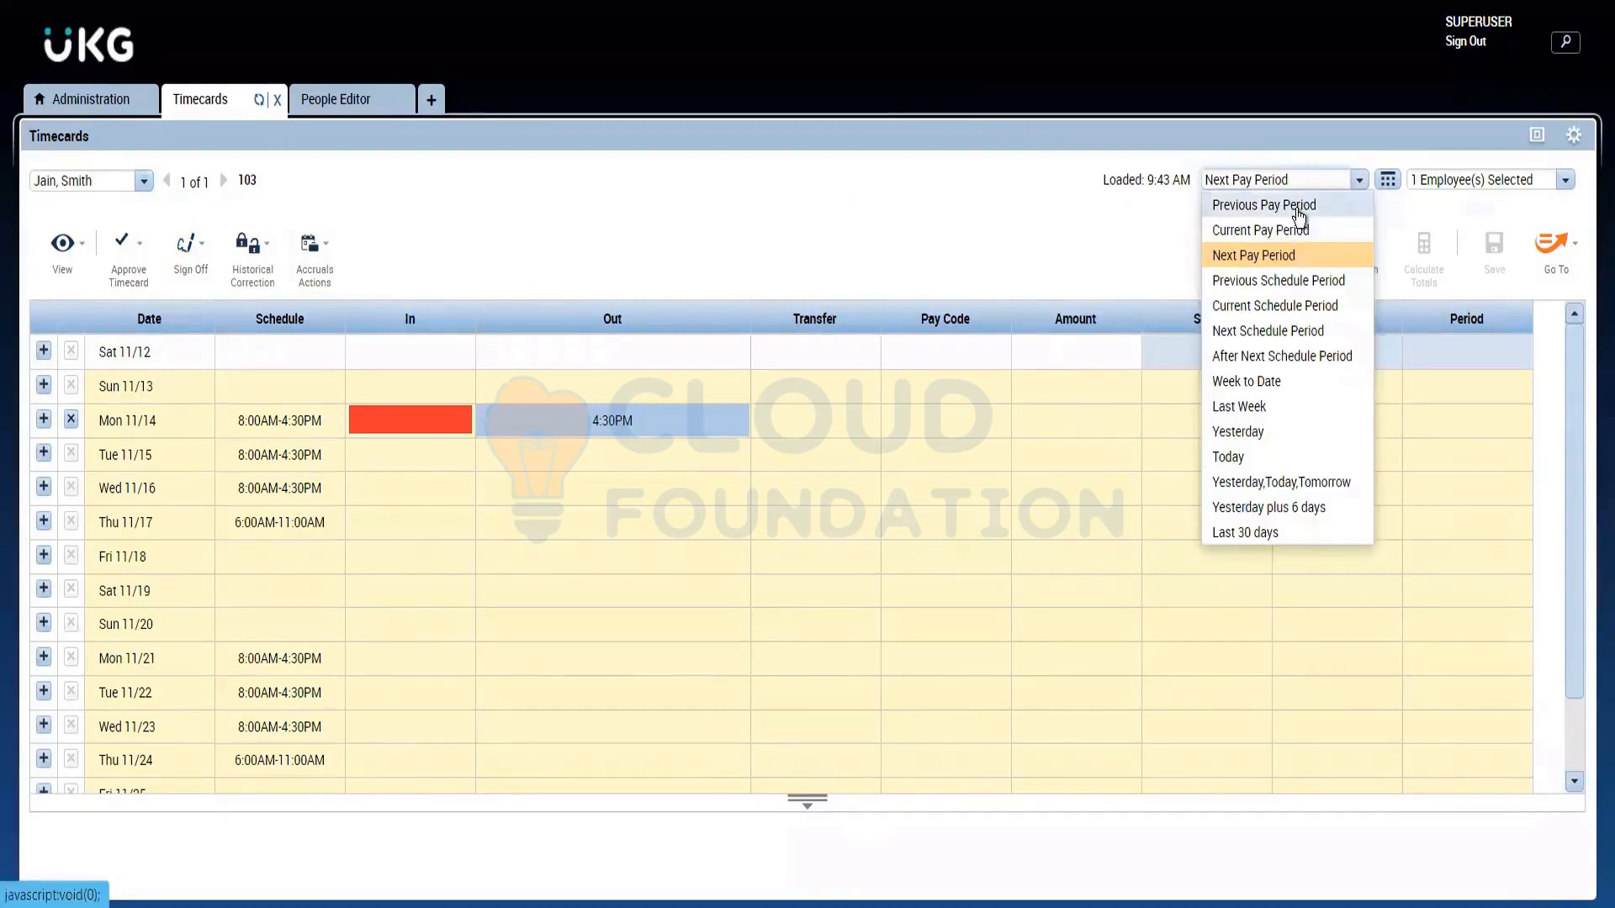
pyautogui.click(1270, 205)
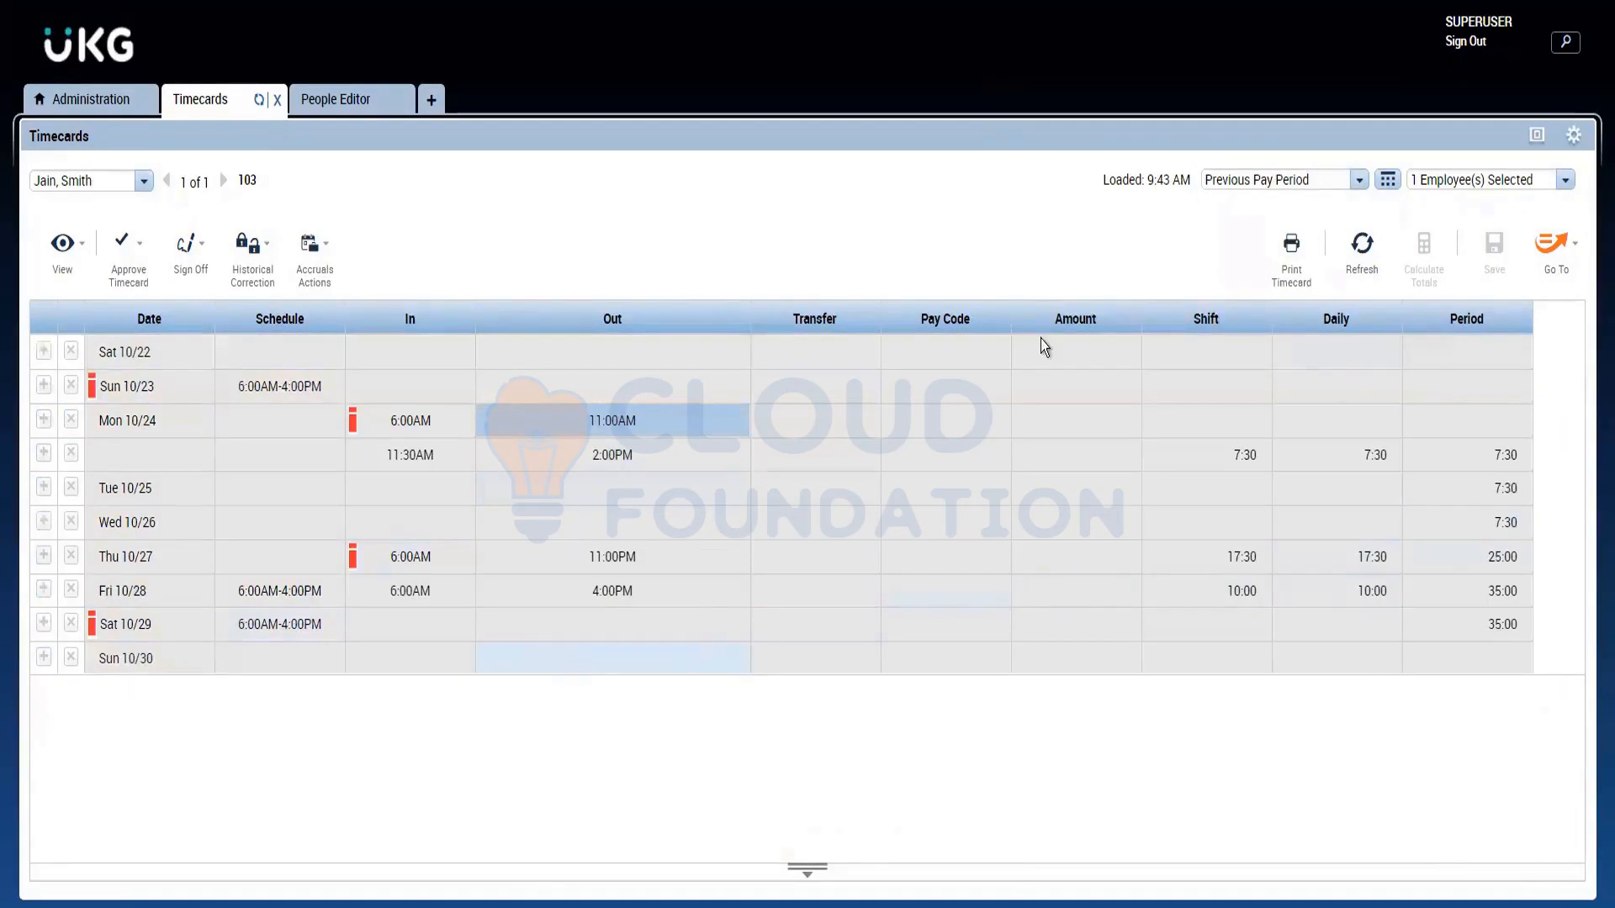
pyautogui.click(197, 286)
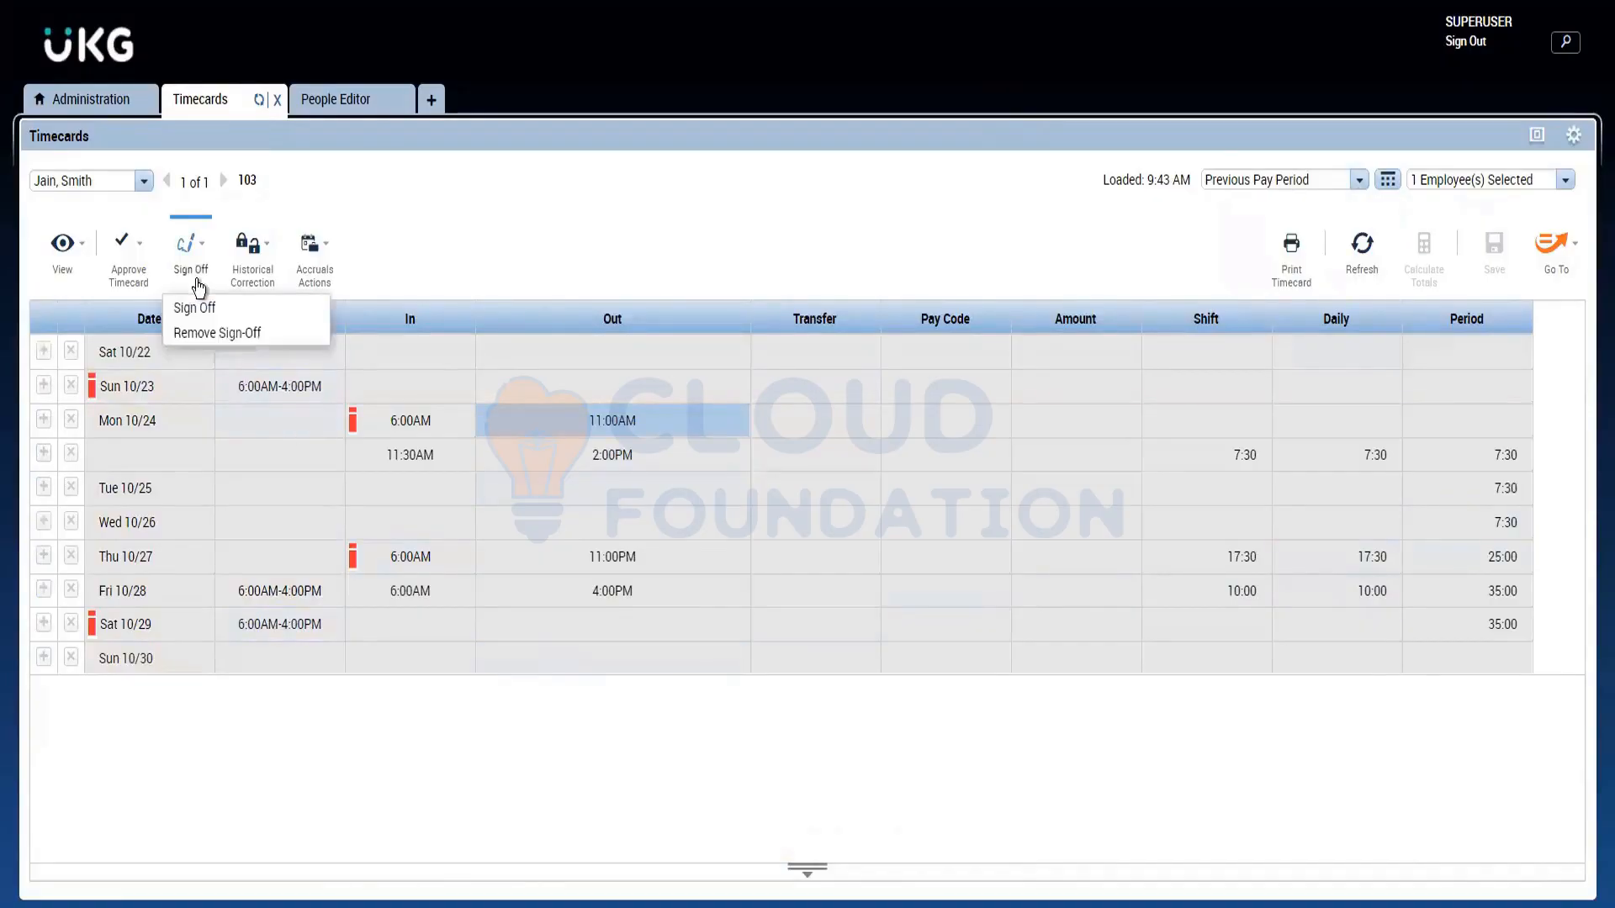
pyautogui.click(217, 333)
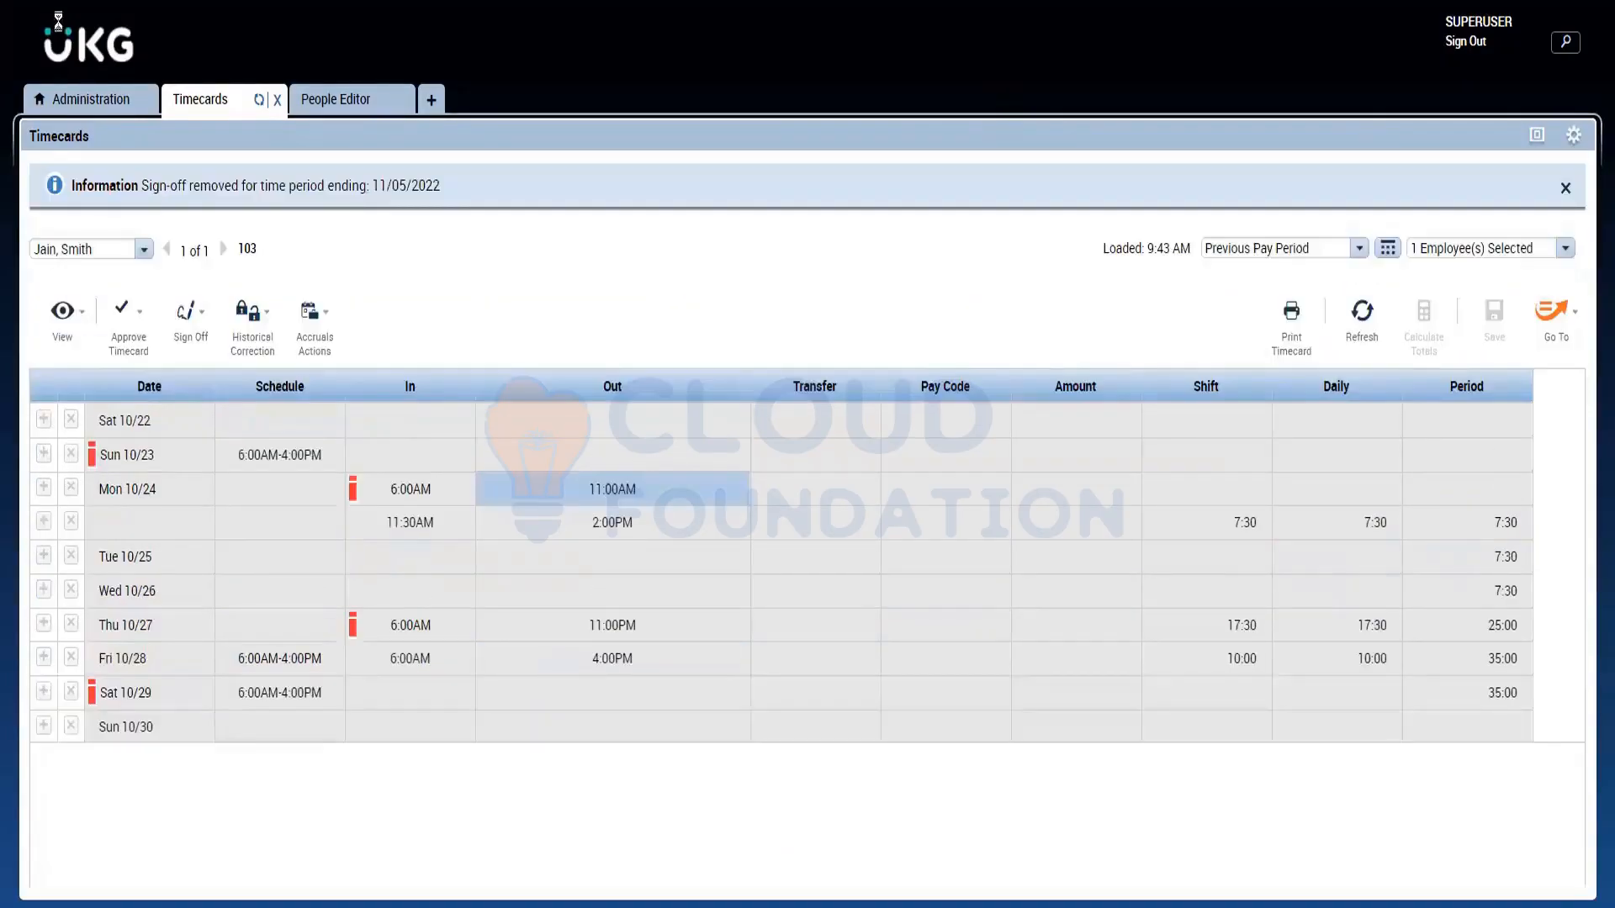
# Check the effective date of the Aus FT pay rule in the employee's Timekeeper job assignment in the People Editor
pyautogui.click(355, 102)
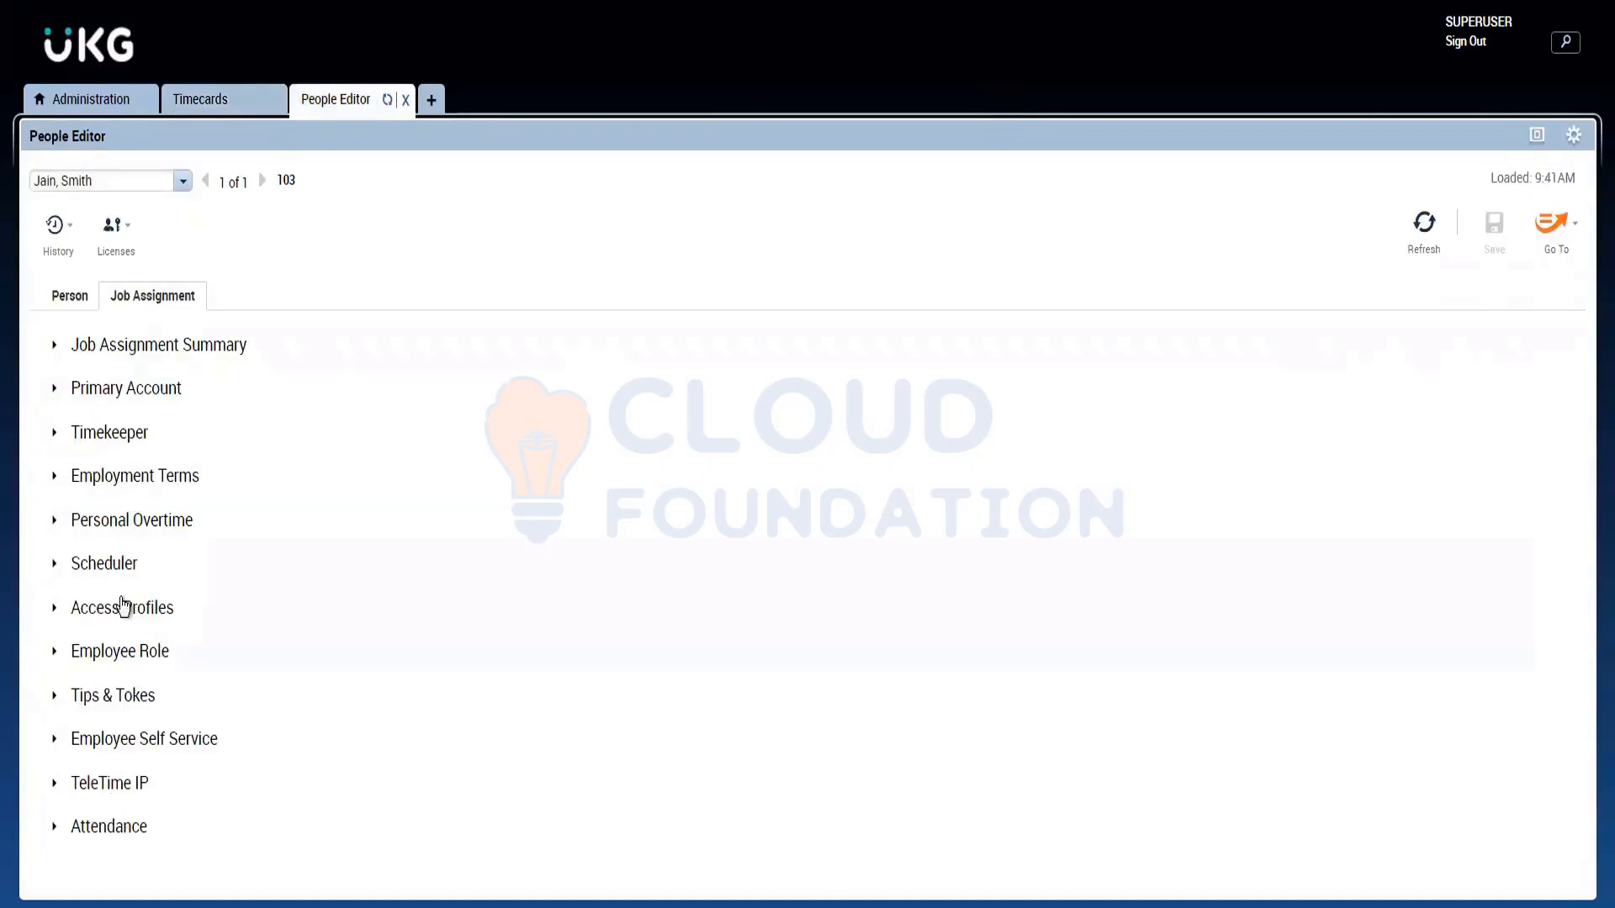
pyautogui.click(95, 431)
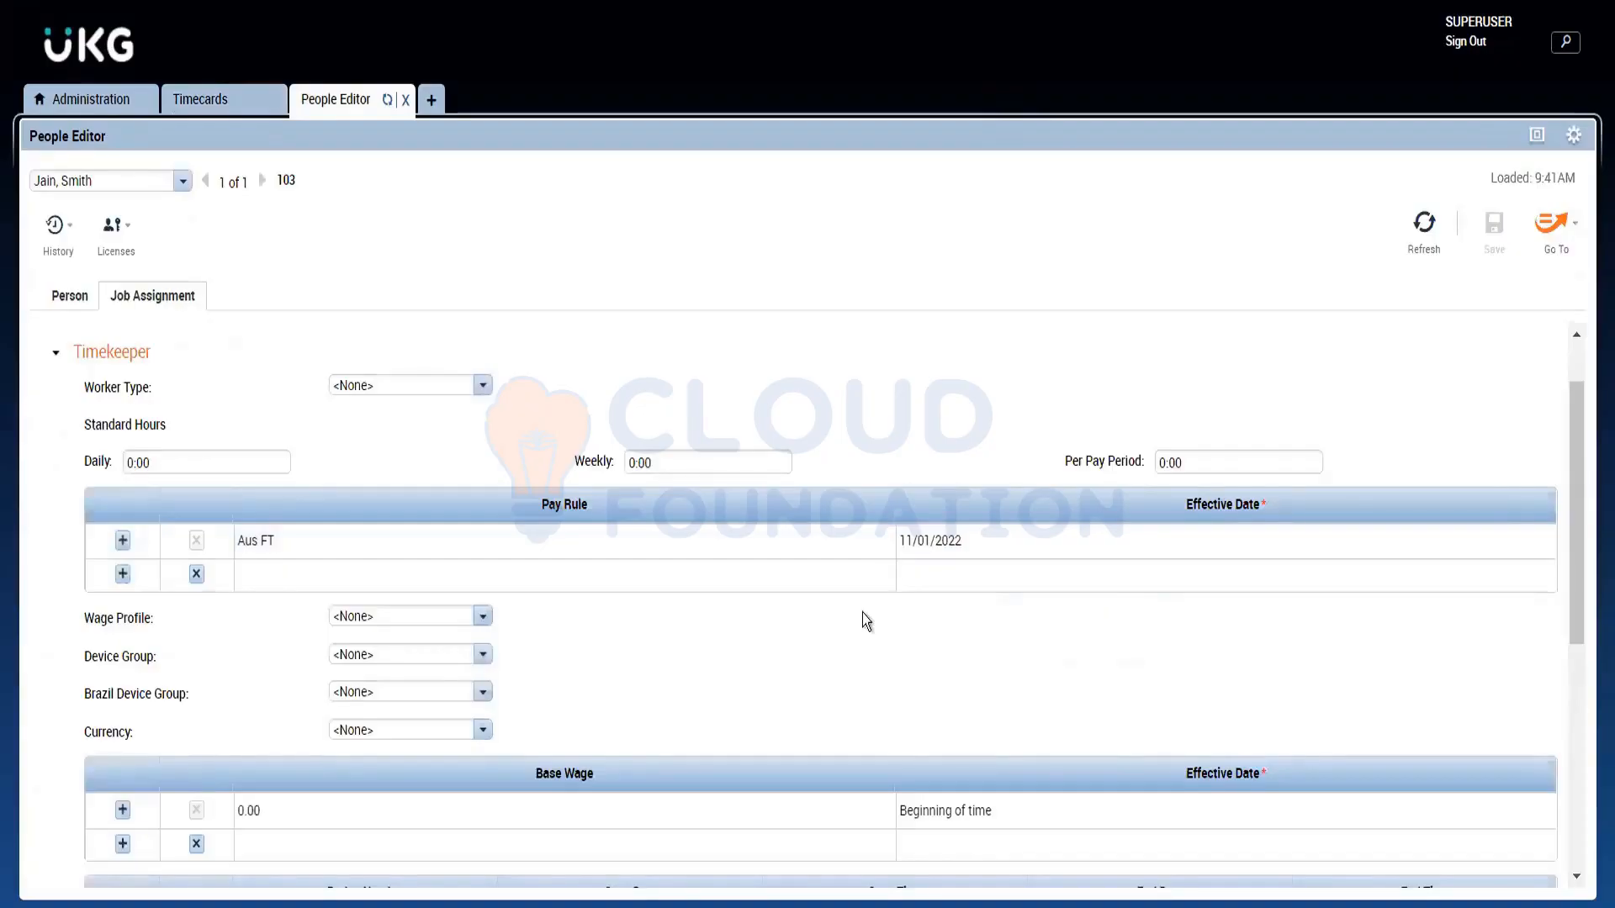
pyautogui.click(915, 546)
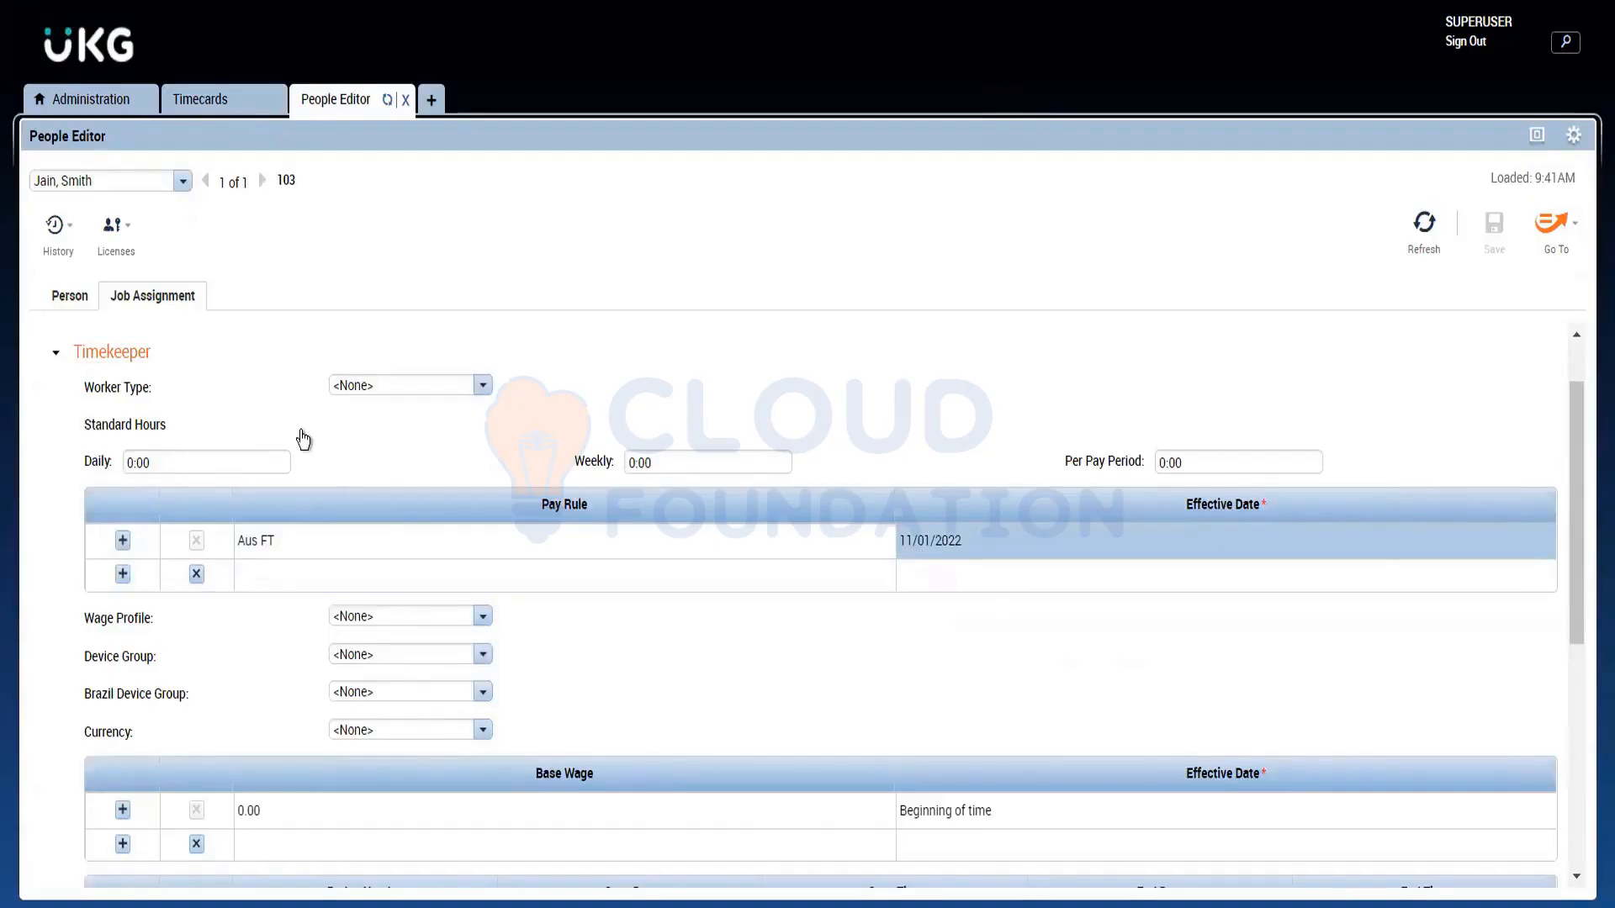
# Return to the timecard and remove one more sign-off from the previous pay period
pyautogui.click(196, 105)
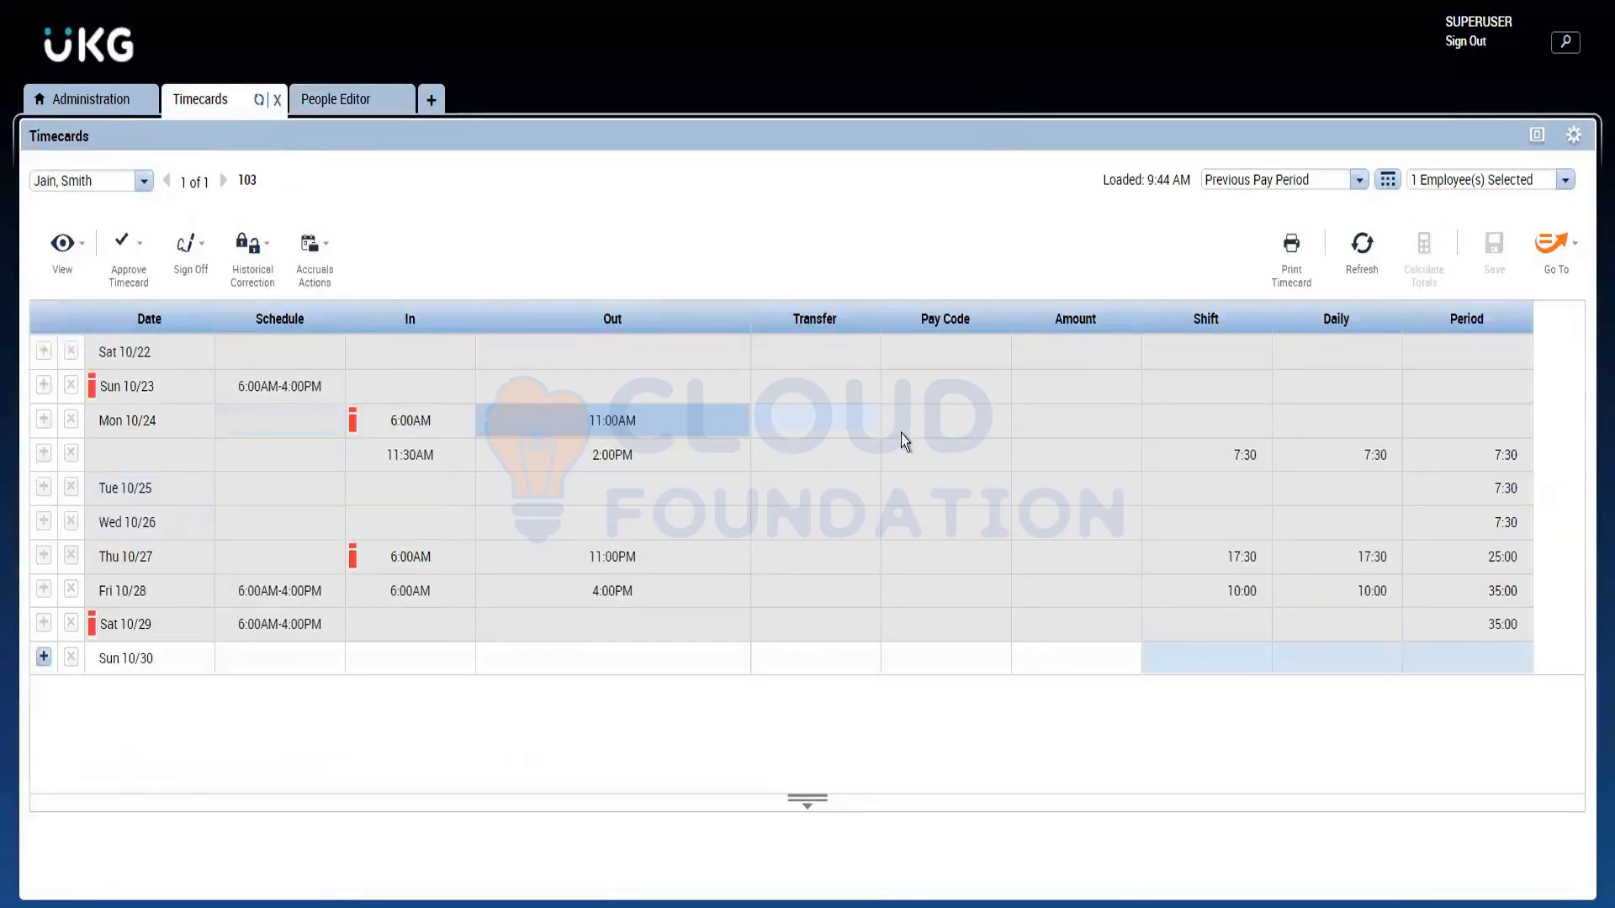
pyautogui.click(182, 268)
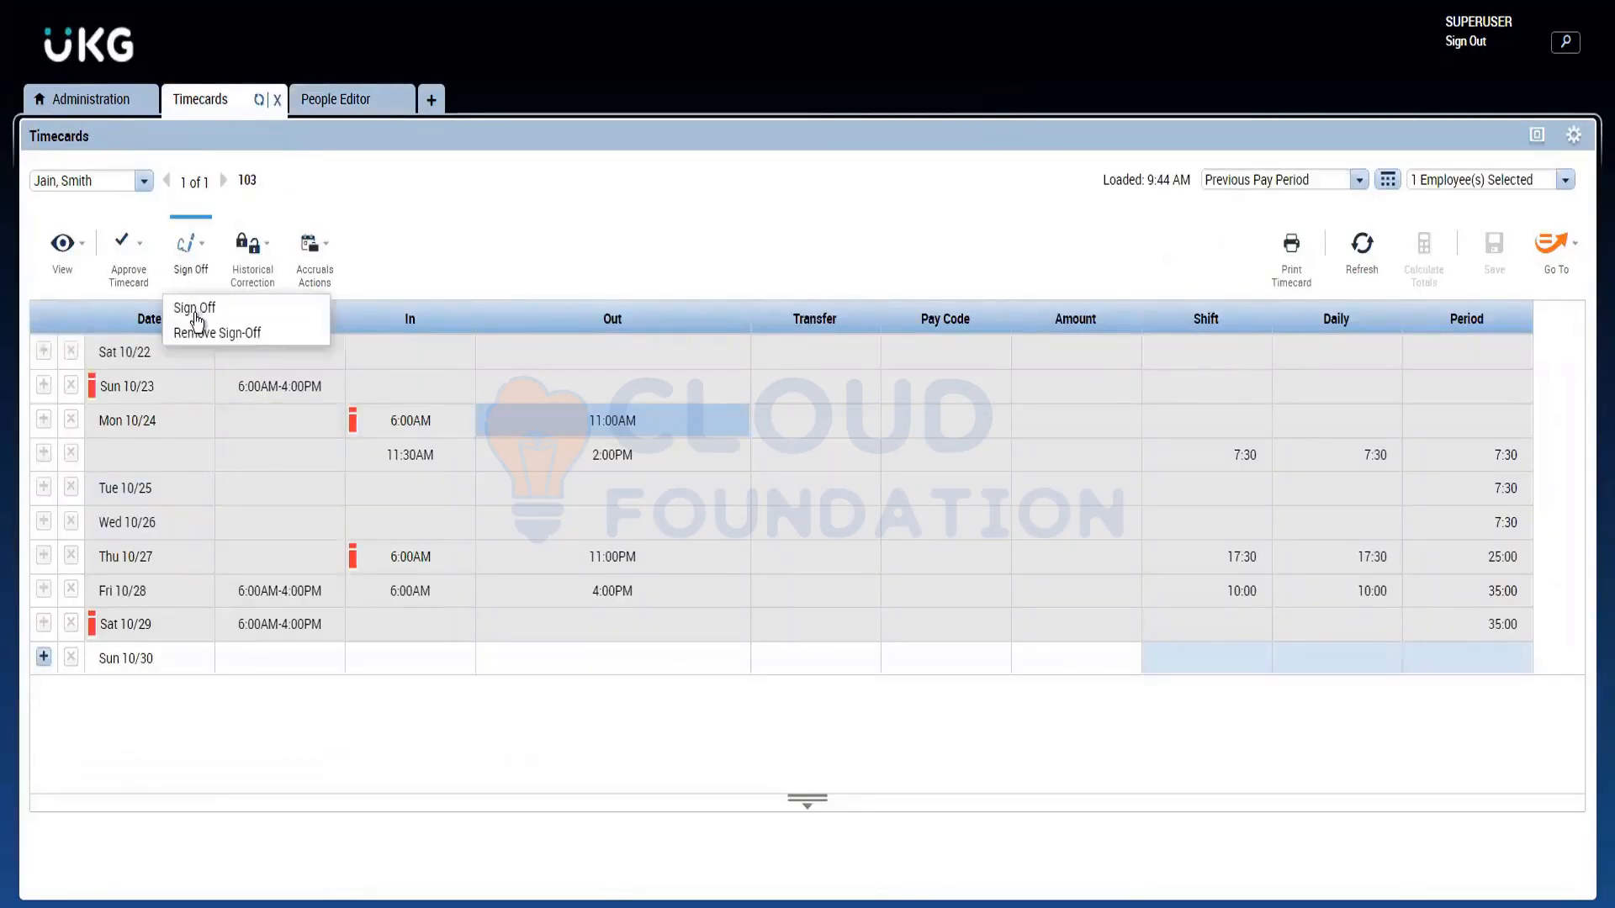
pyautogui.click(202, 333)
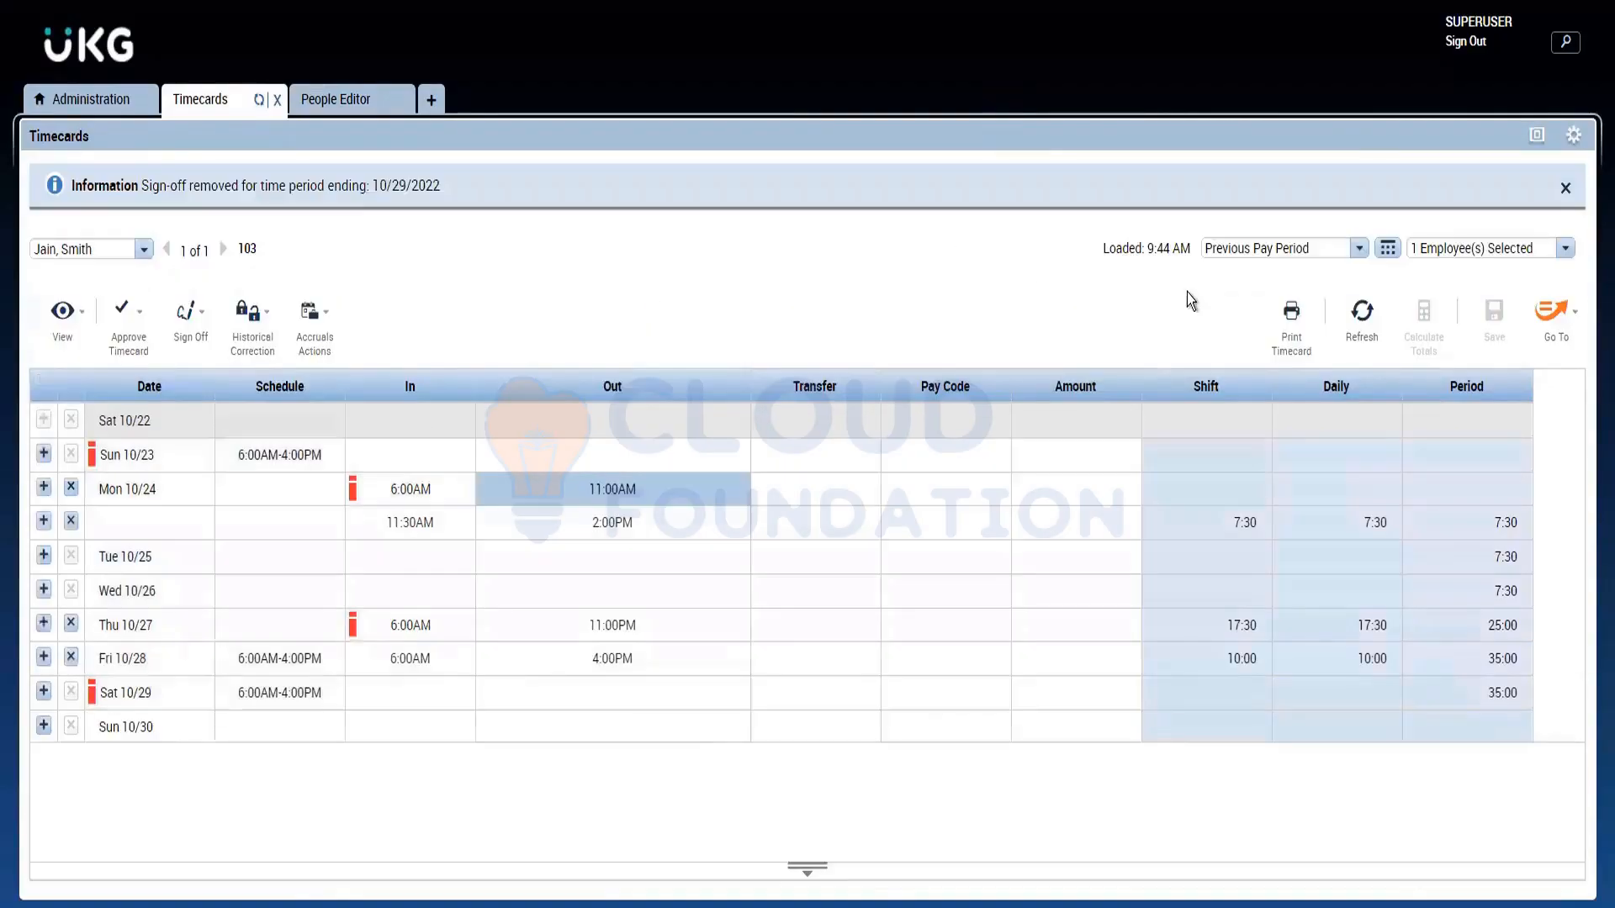
# Add the Aus FT pay rule with effective date 10/23/2022 to the employee's Timekeeper job assignment in the People Editor, save, and reload the record
pyautogui.click(1360, 332)
pyautogui.click(326, 101)
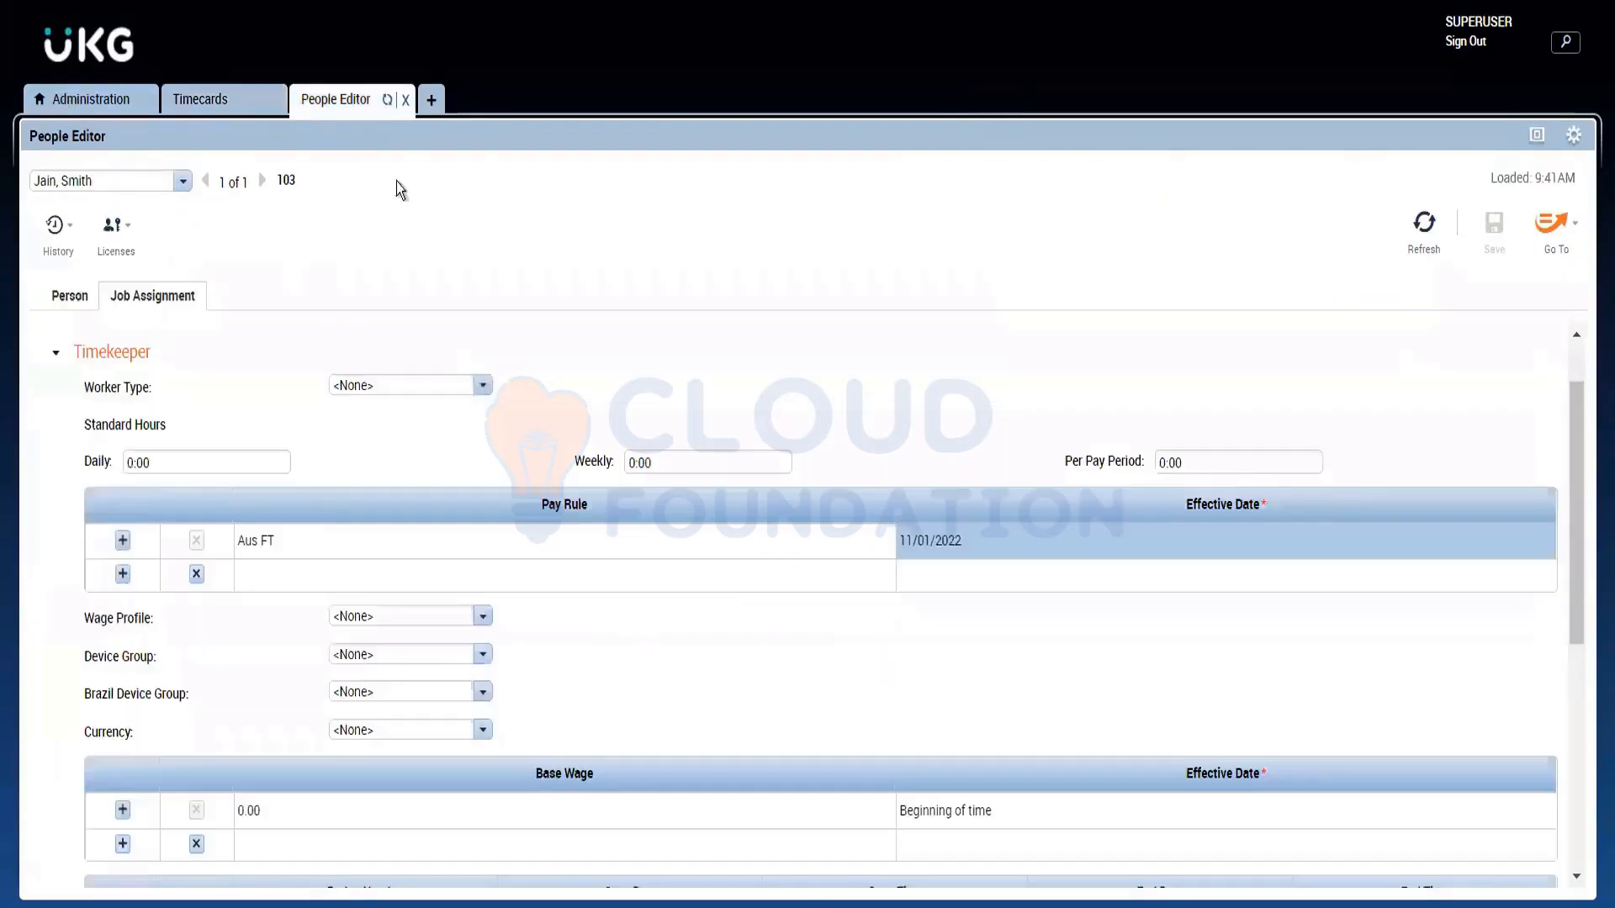
pyautogui.click(421, 580)
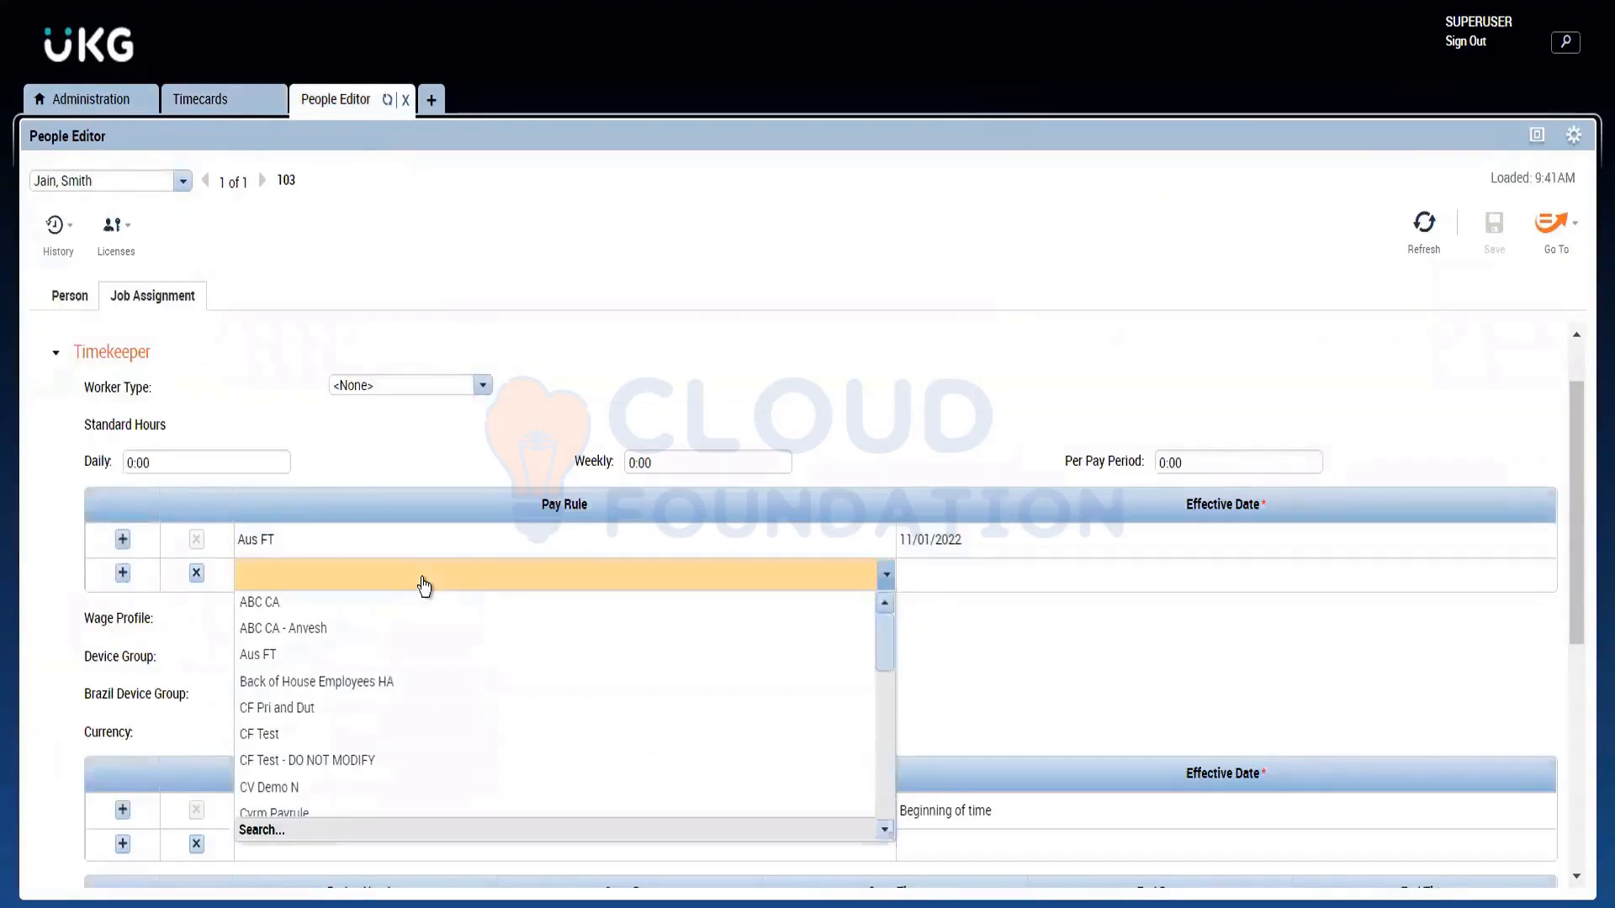
pyautogui.click(345, 653)
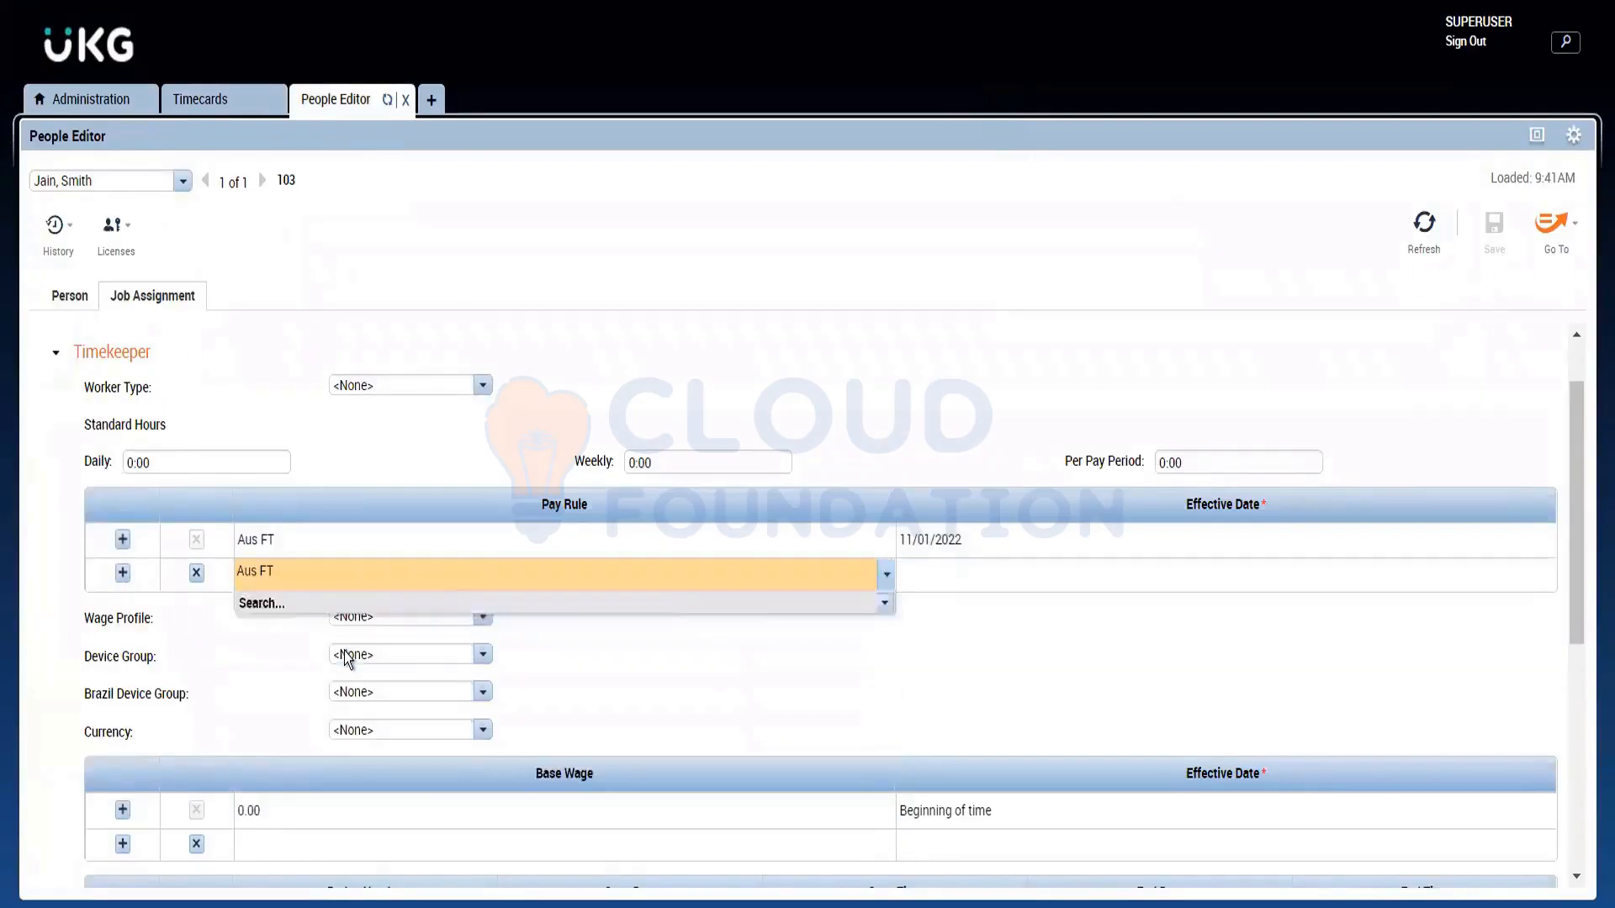
pyautogui.click(951, 581)
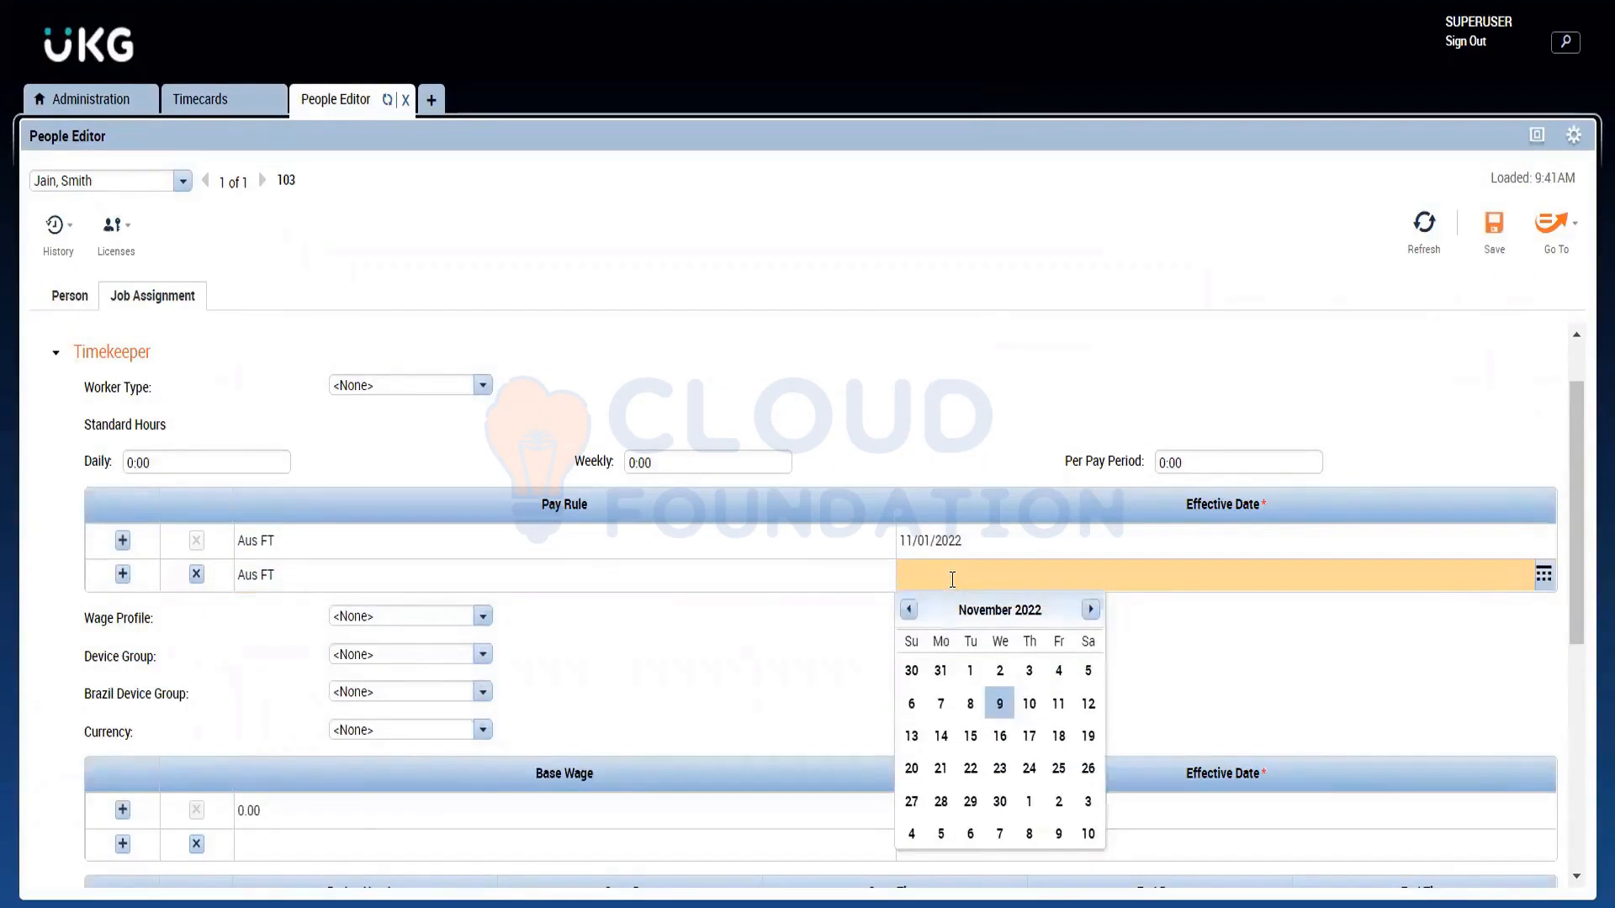
pyautogui.click(908, 611)
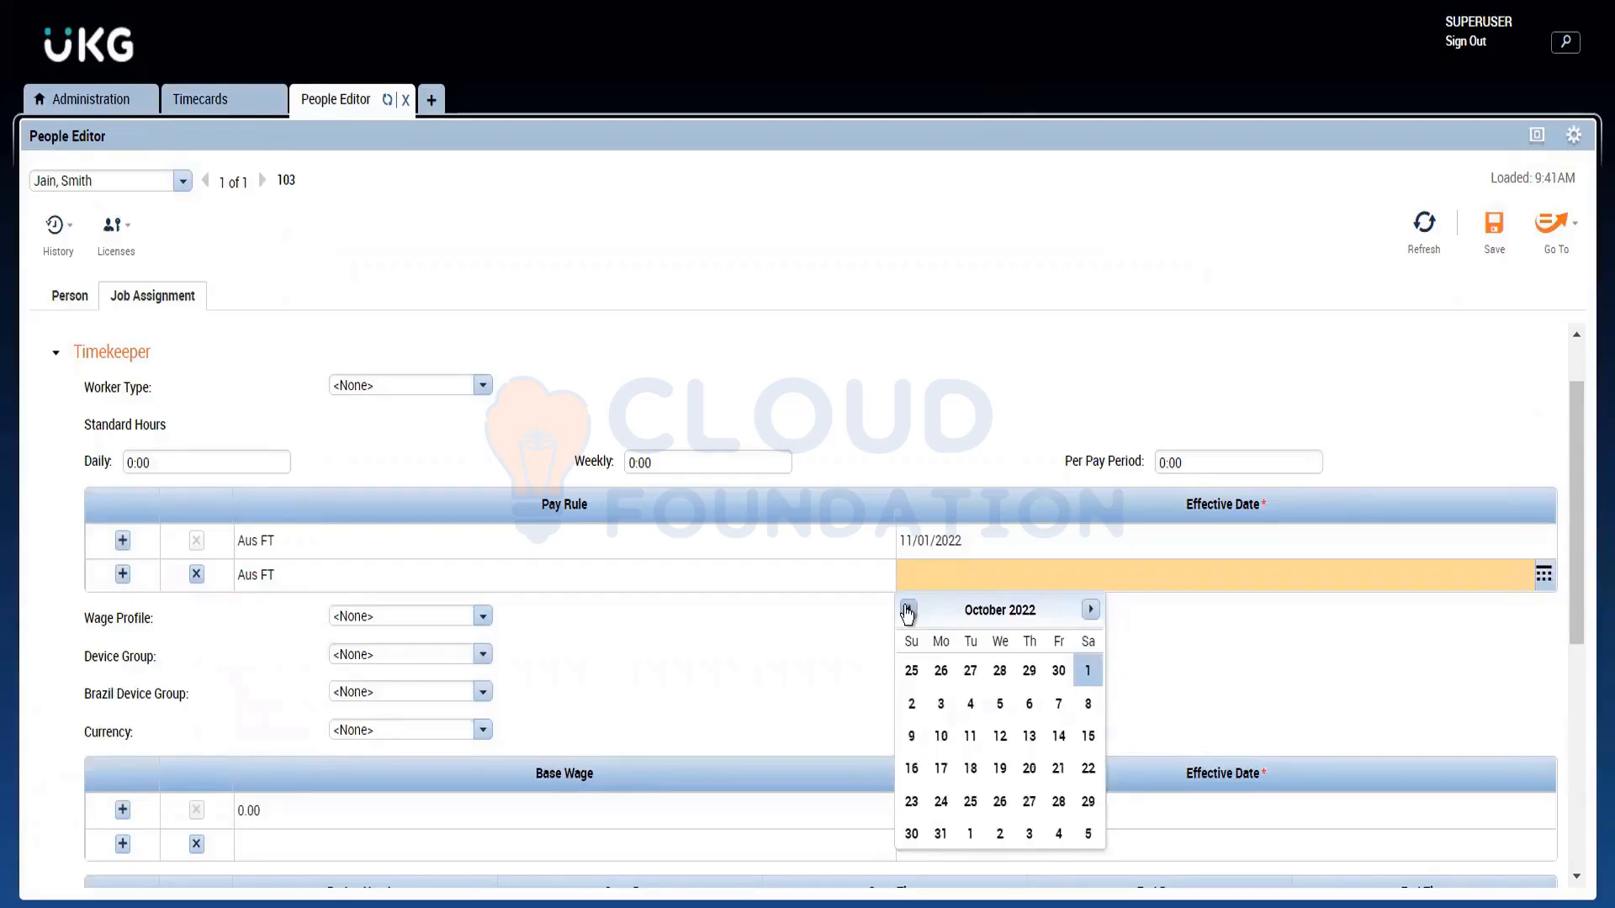
pyautogui.click(910, 802)
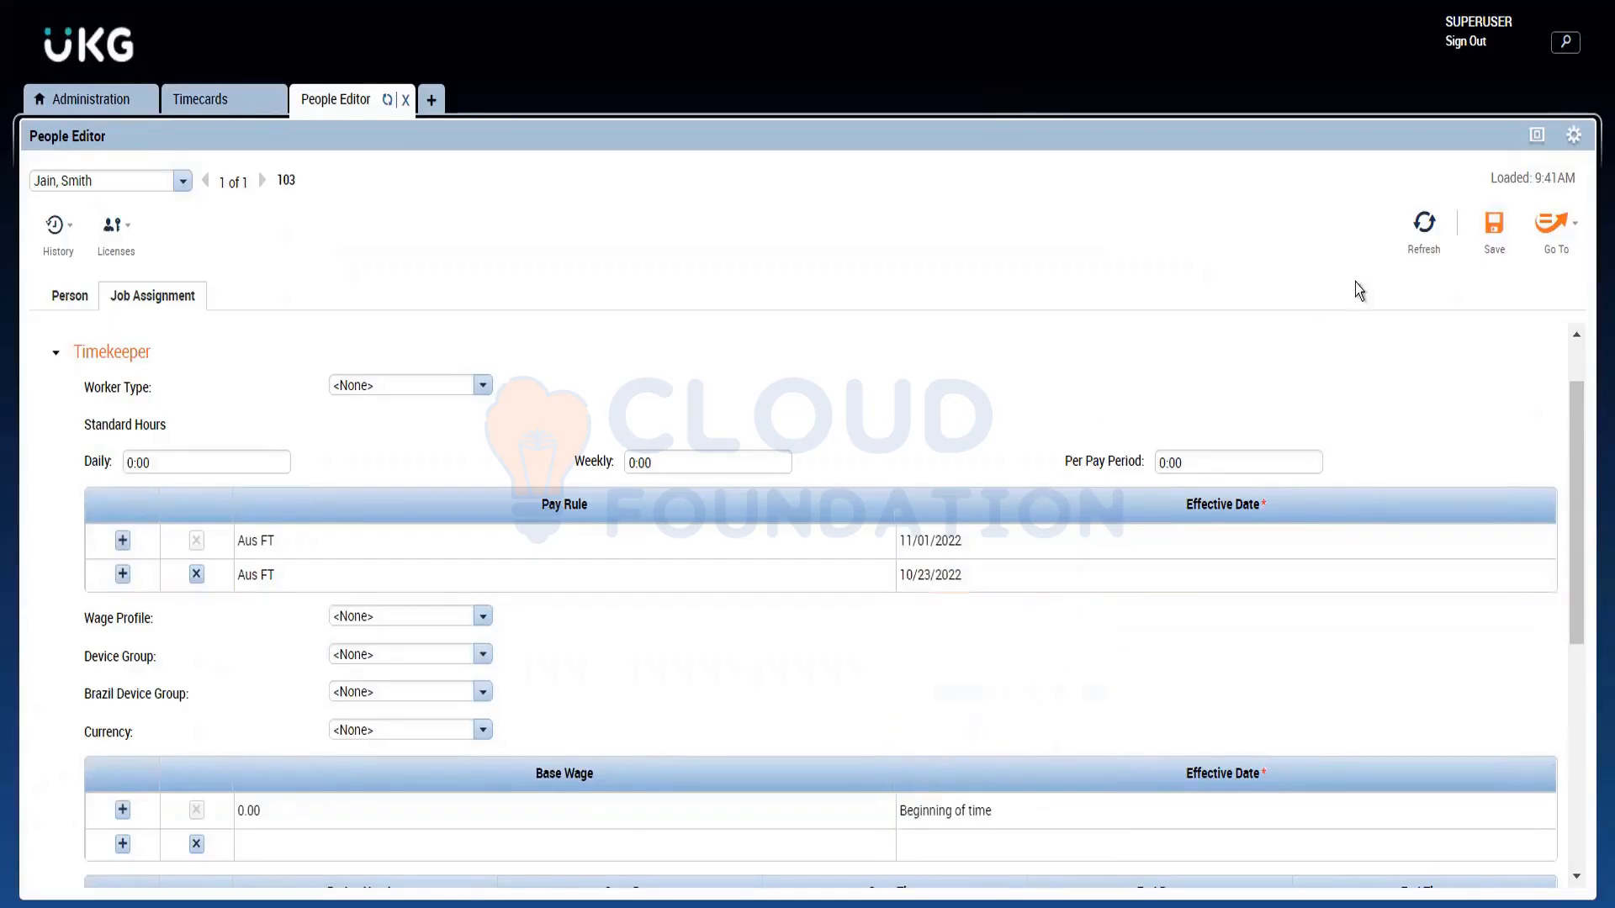
pyautogui.click(1496, 244)
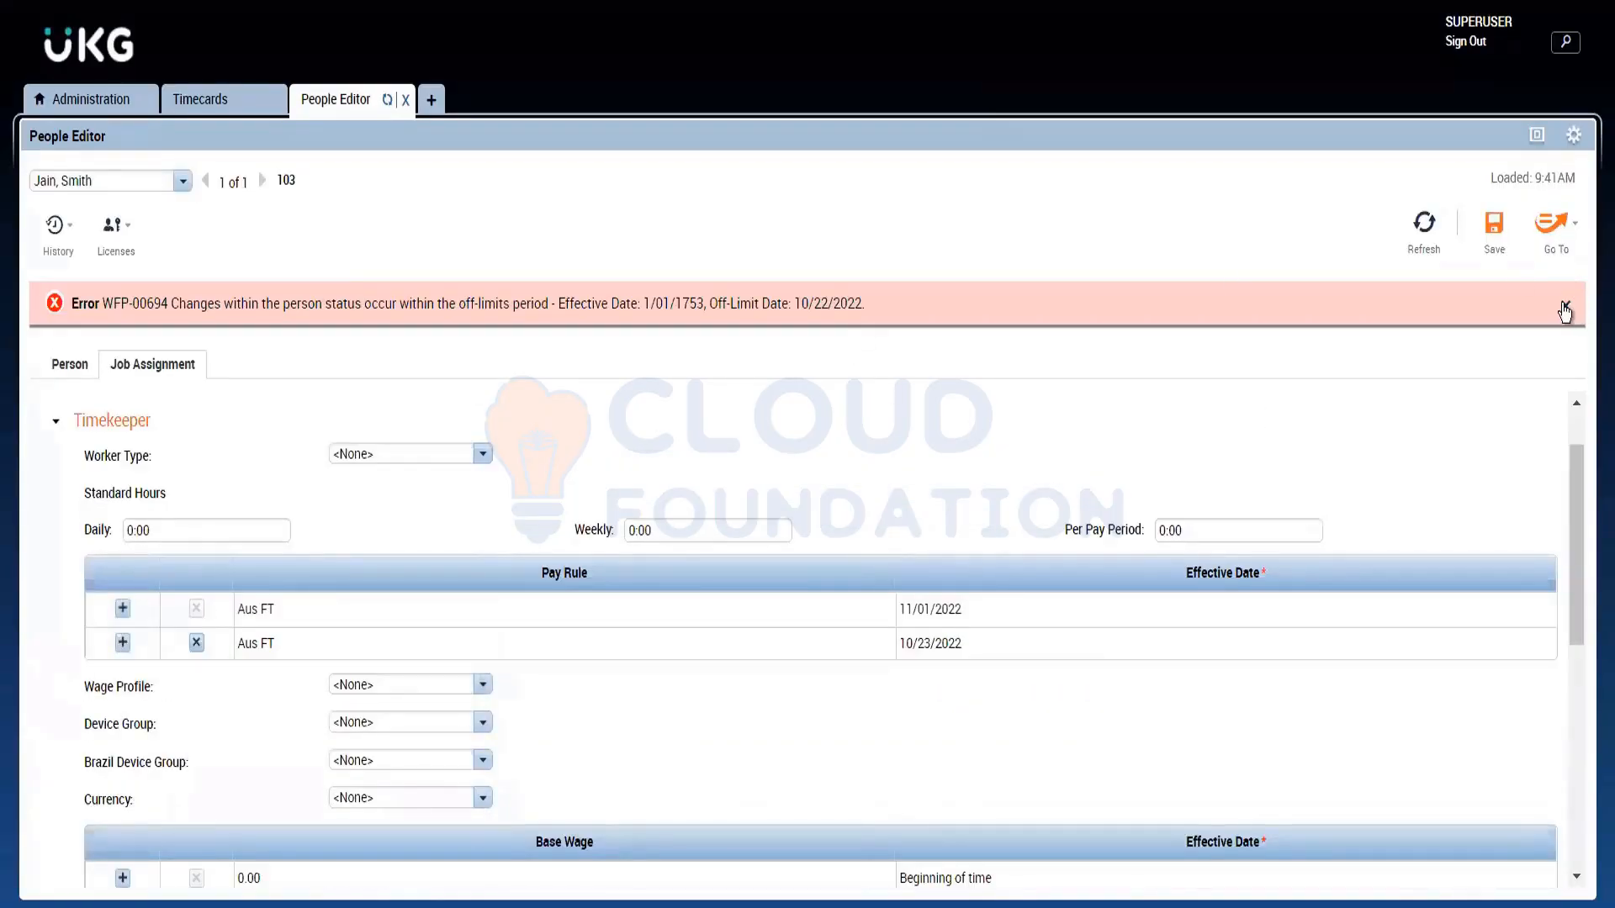
pyautogui.click(1434, 245)
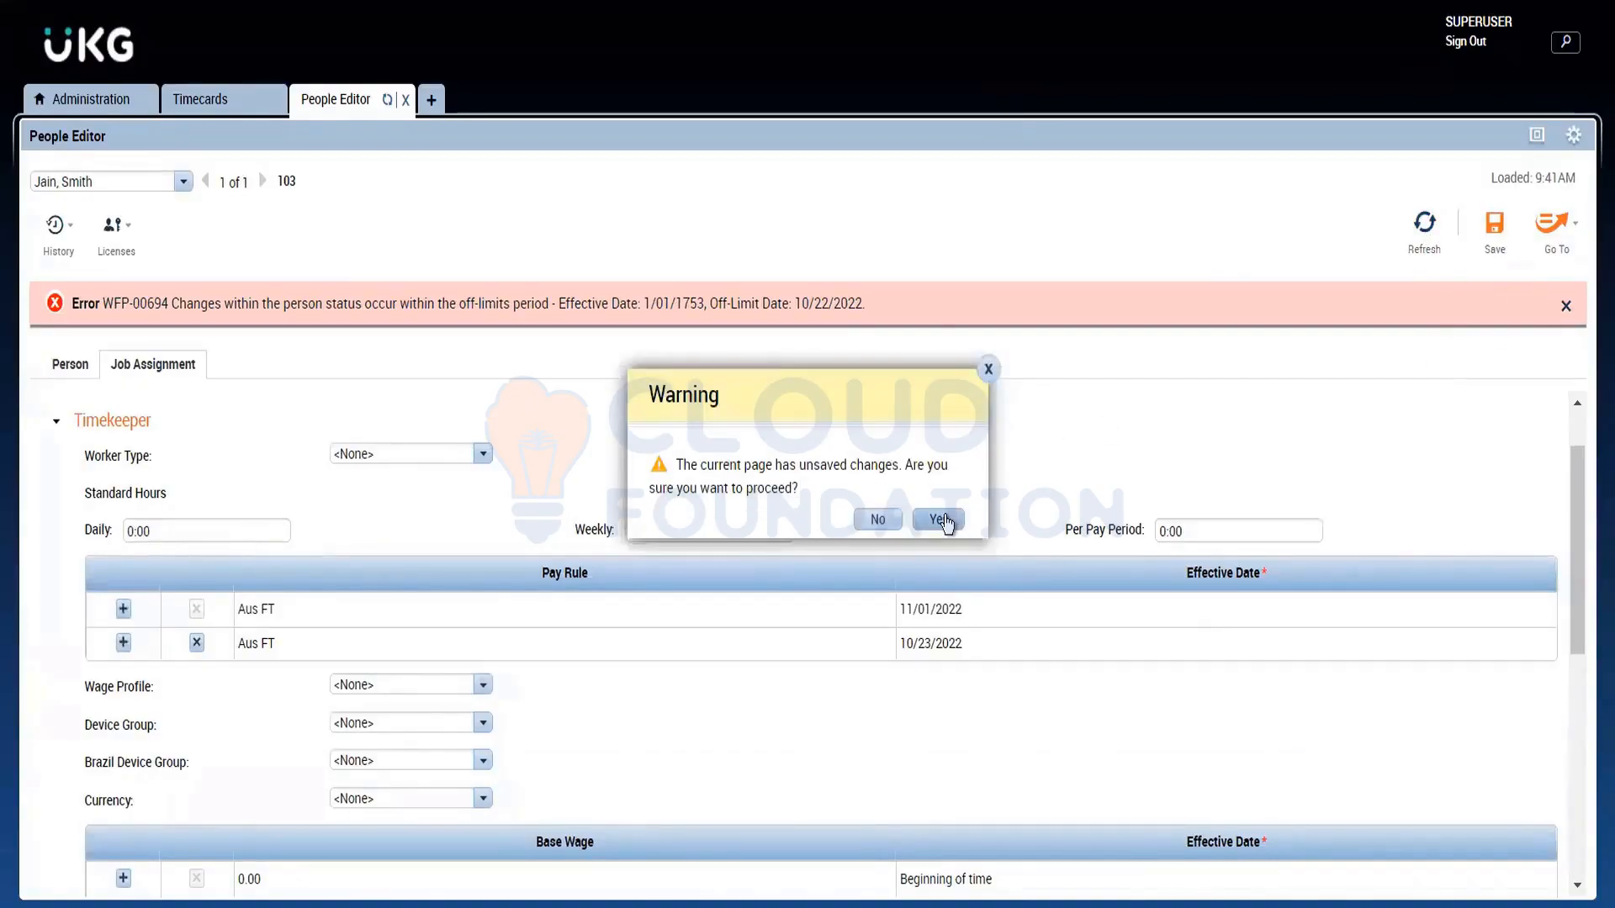
pyautogui.click(945, 523)
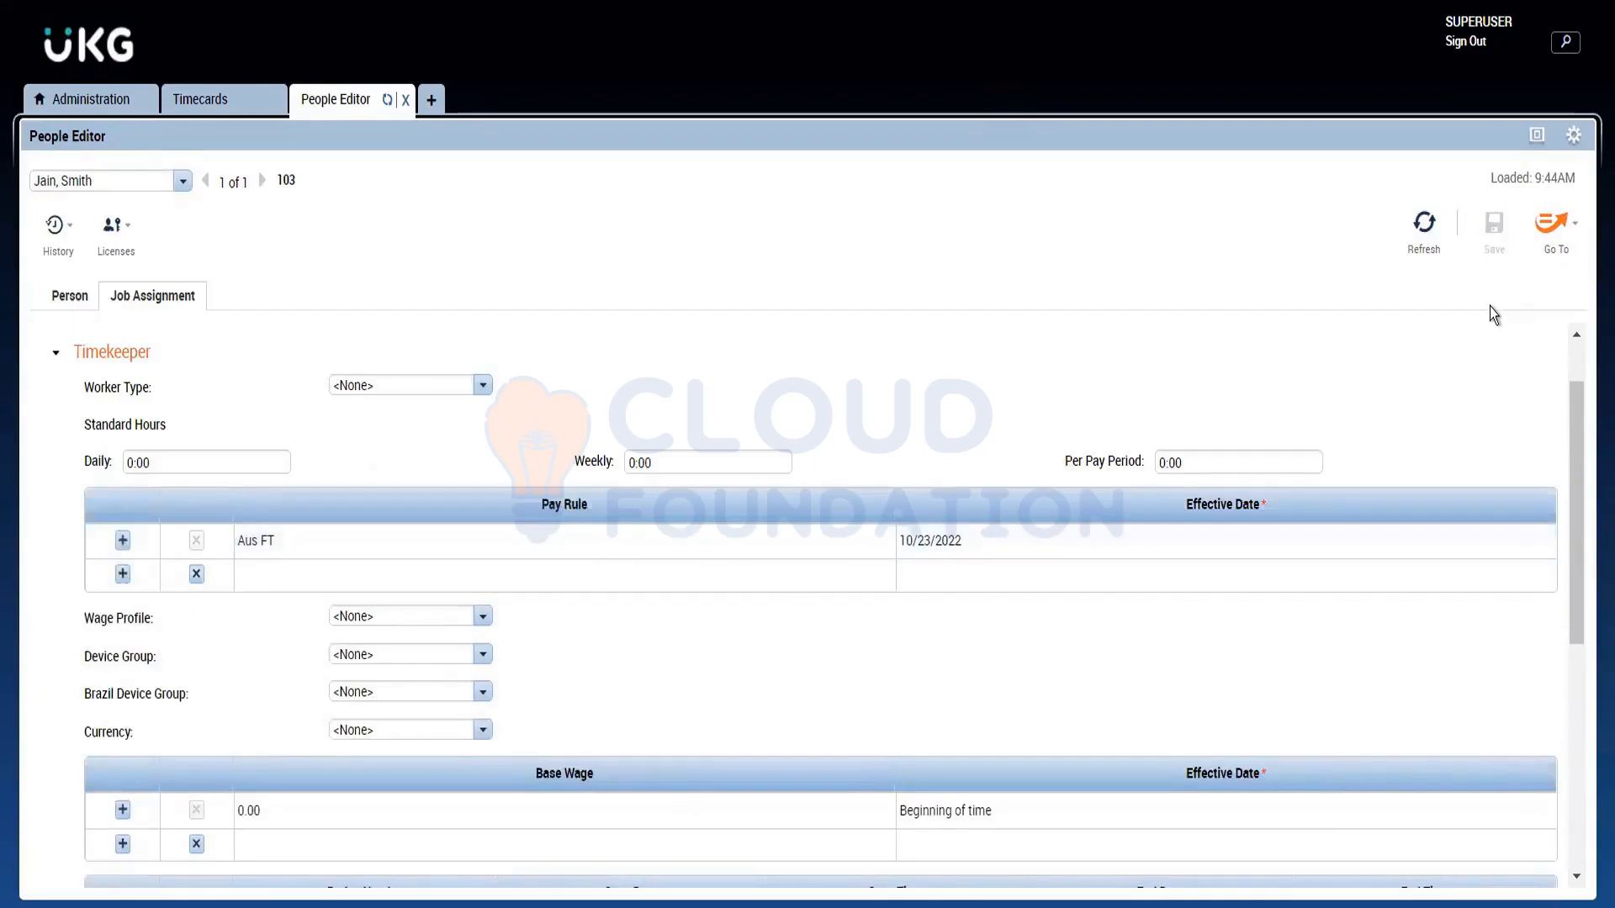
# Refresh the previous pay period timecard and compare it with the pay rule's effective date in the People Editor
pyautogui.click(220, 103)
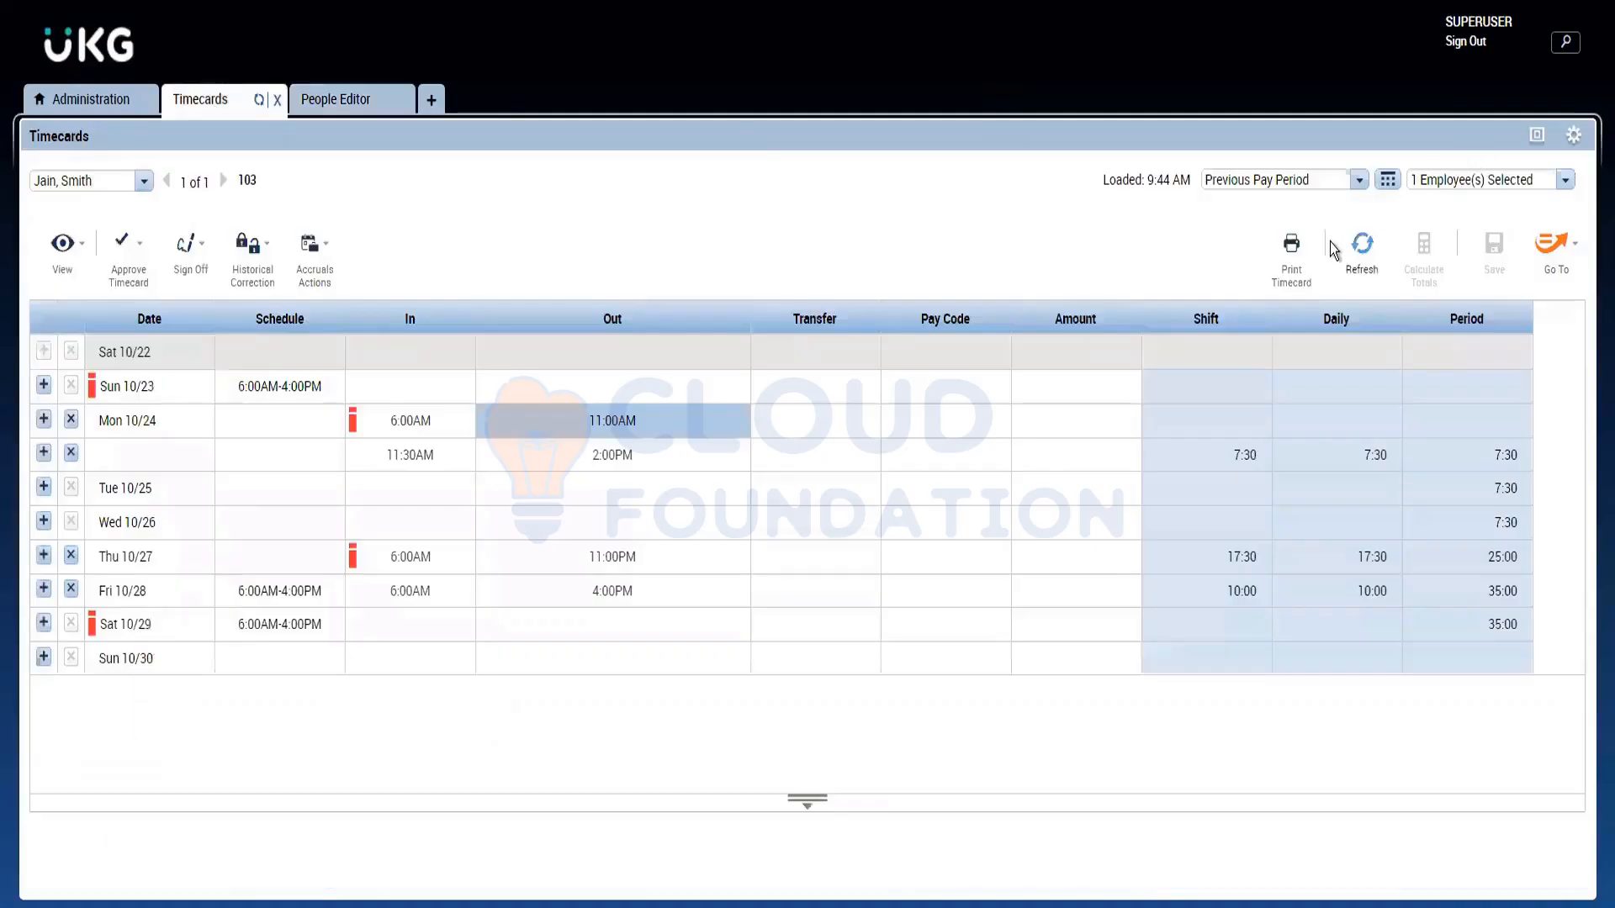
pyautogui.click(1360, 252)
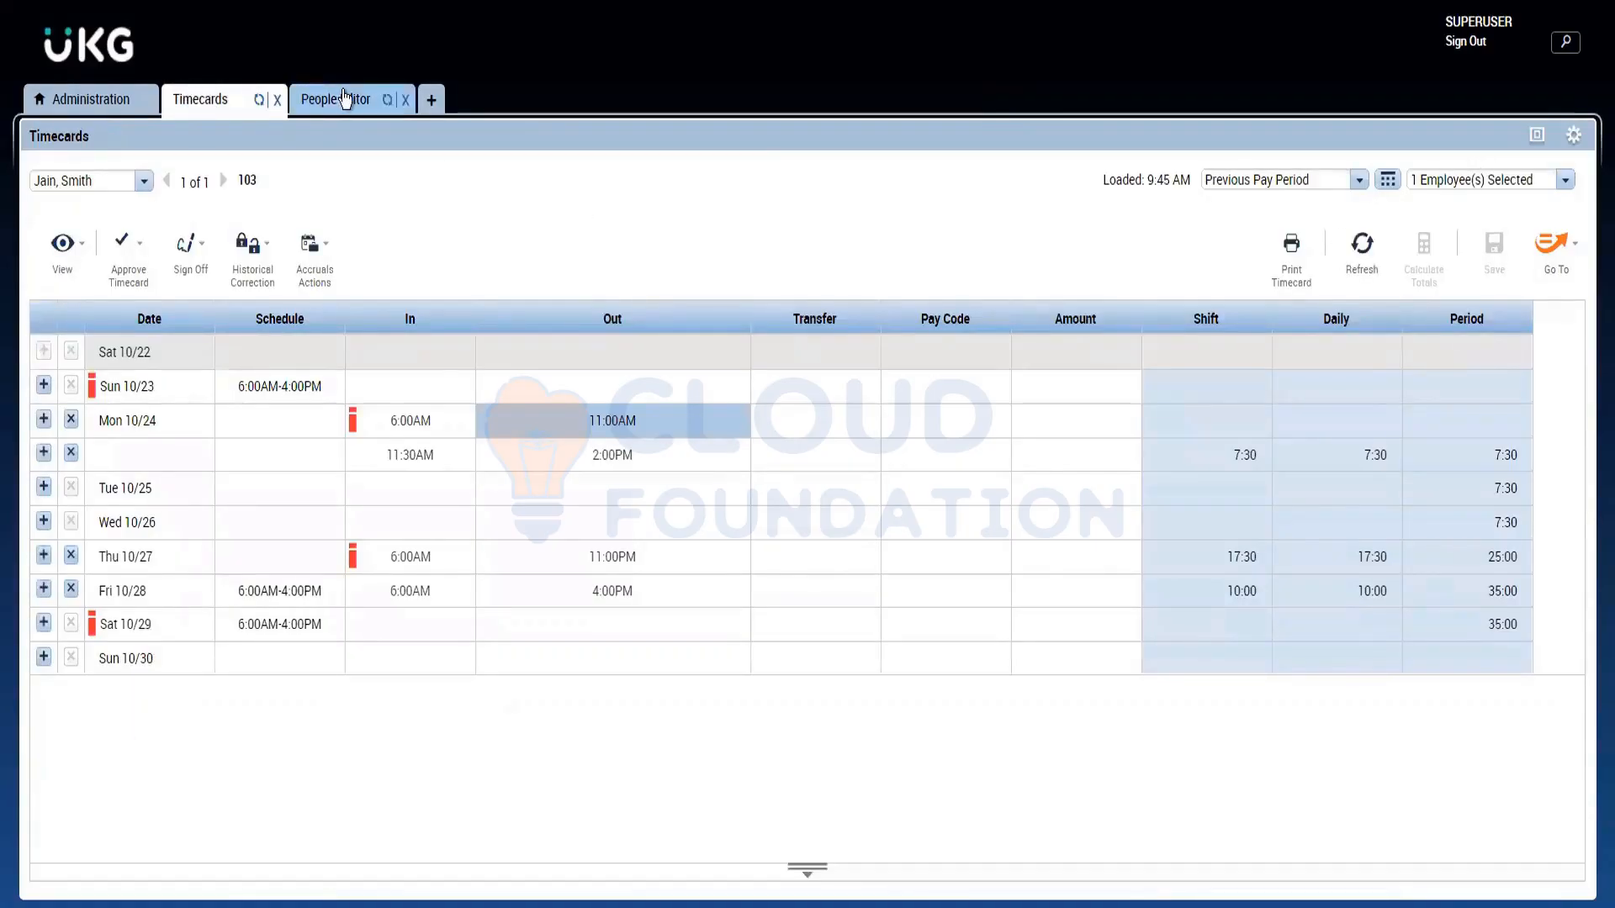
pyautogui.click(345, 99)
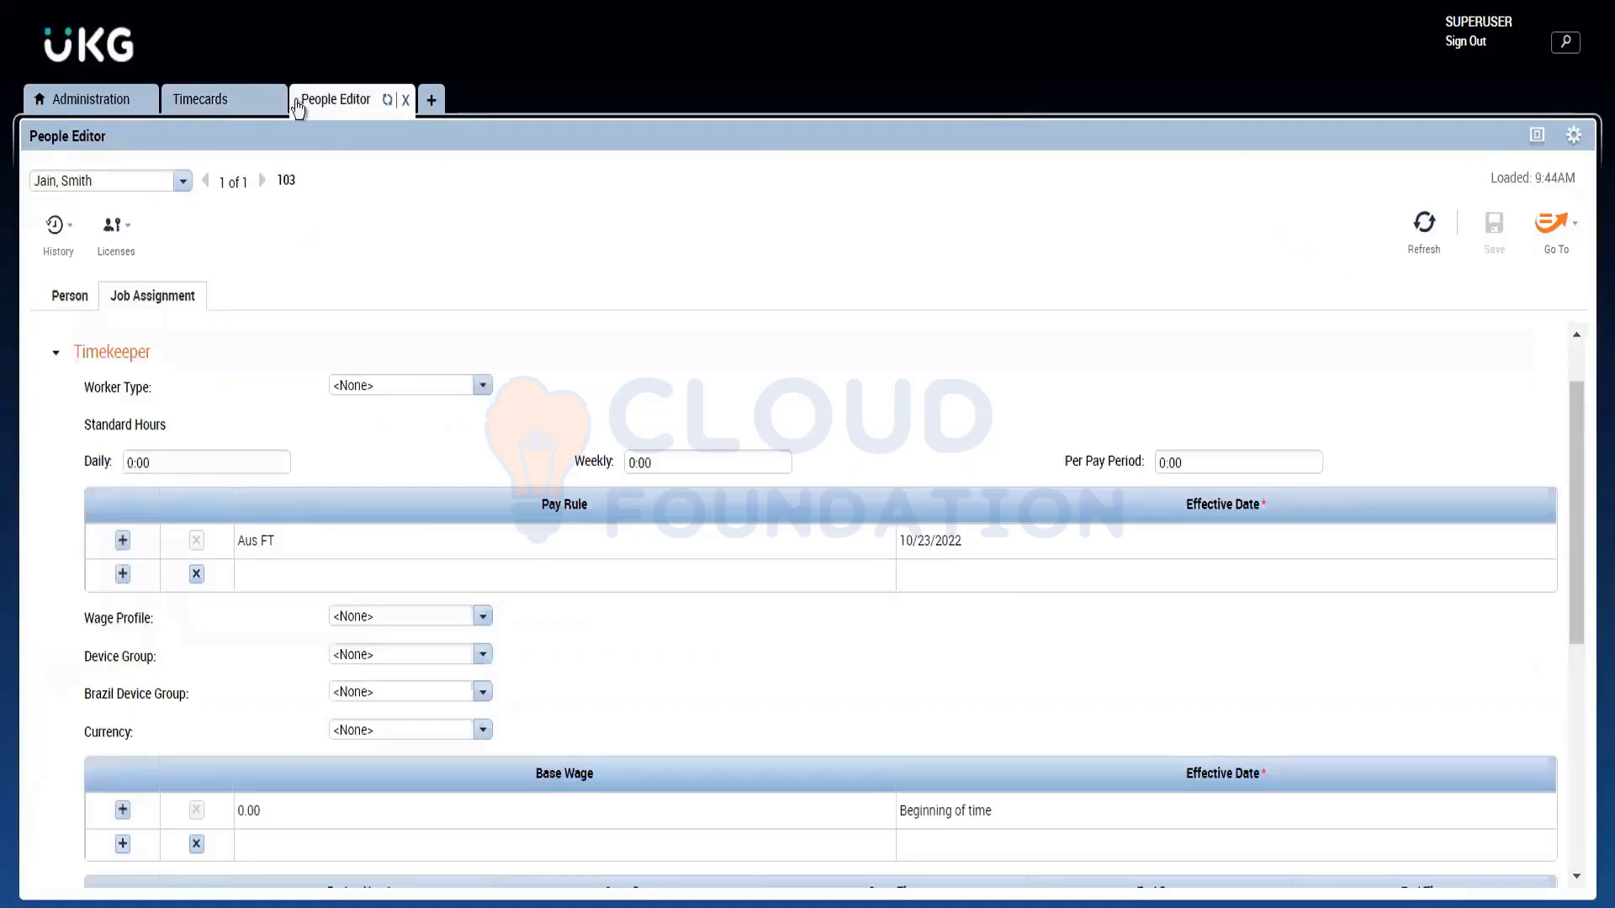
pyautogui.click(181, 105)
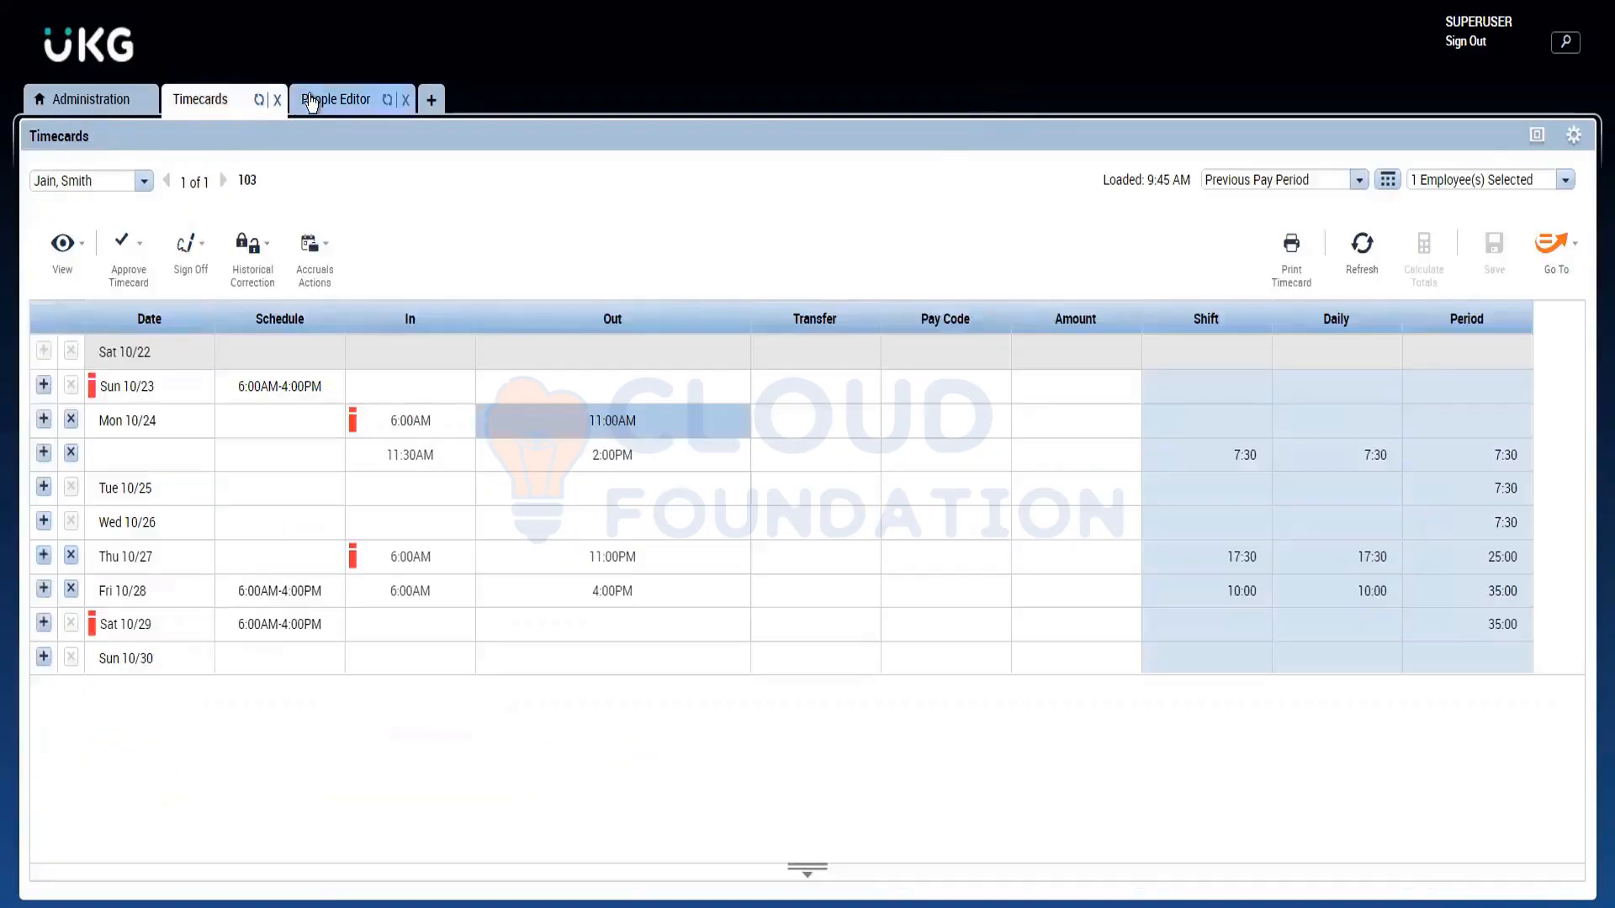
pyautogui.click(312, 102)
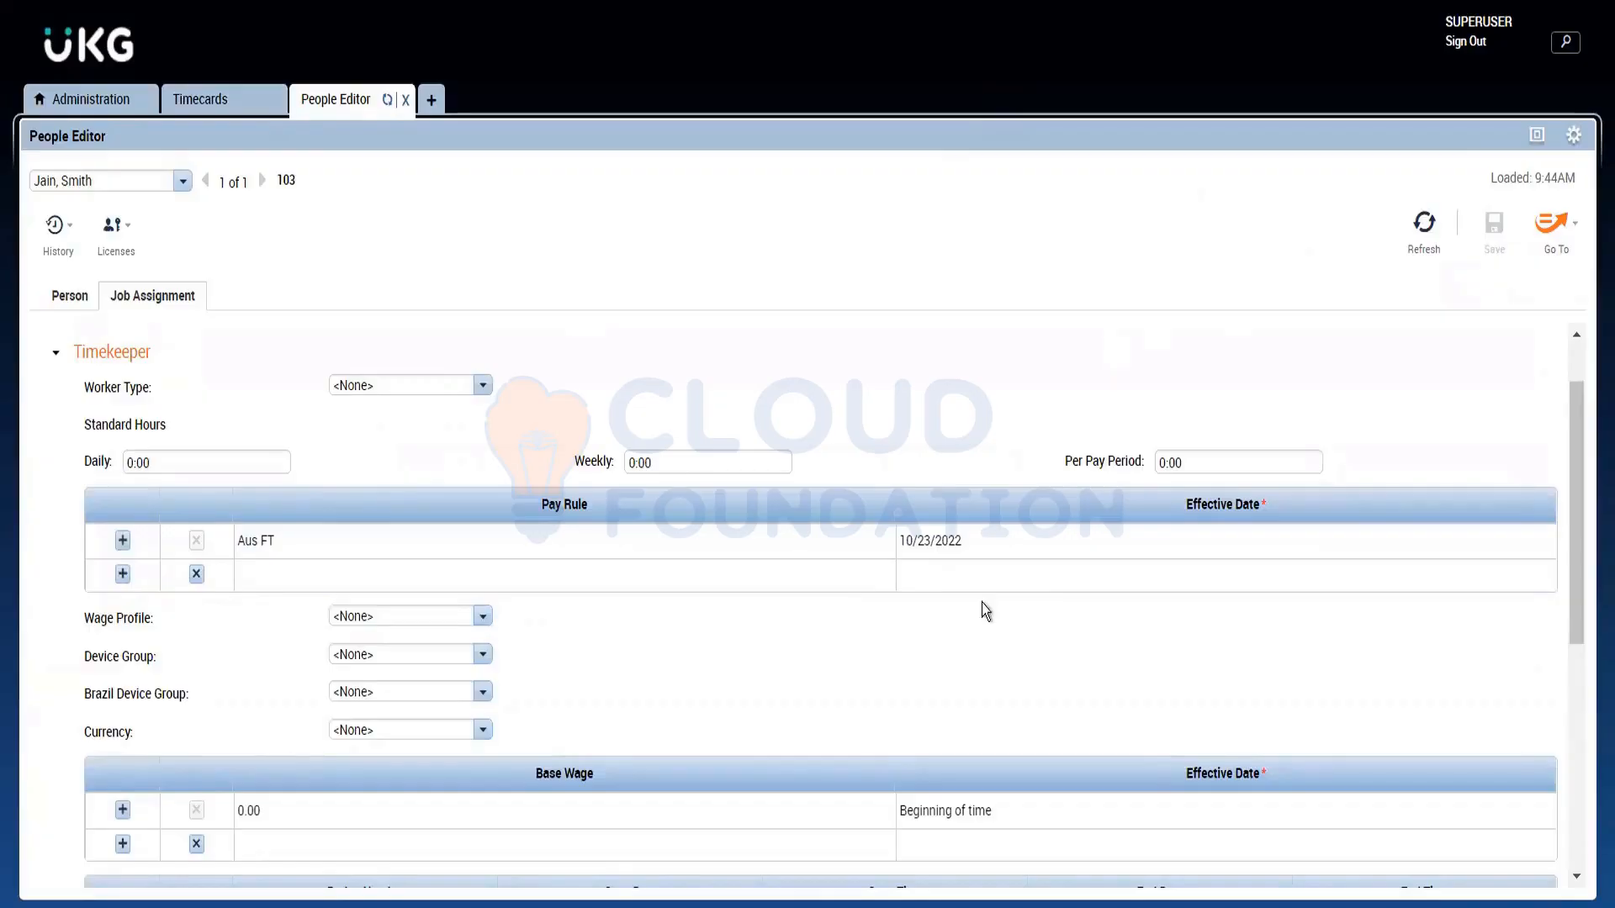
pyautogui.click(185, 108)
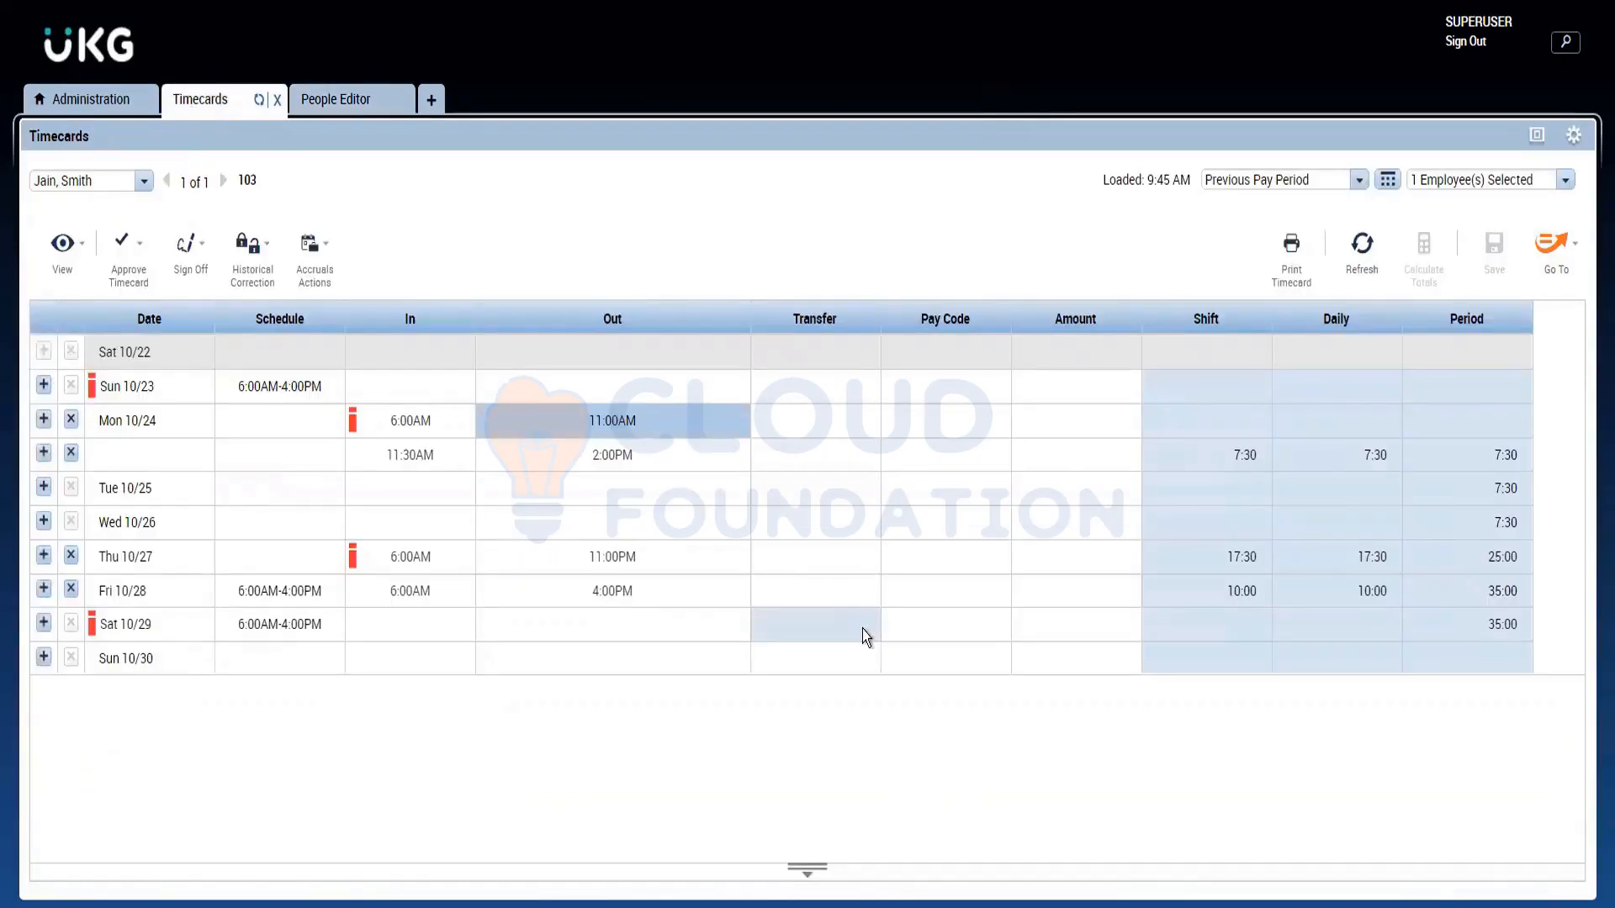
# Delete the Fri 10/28, Thu 10/27 and both Mon 10/24 punch rows from the employee's timecard
pyautogui.click(70, 589)
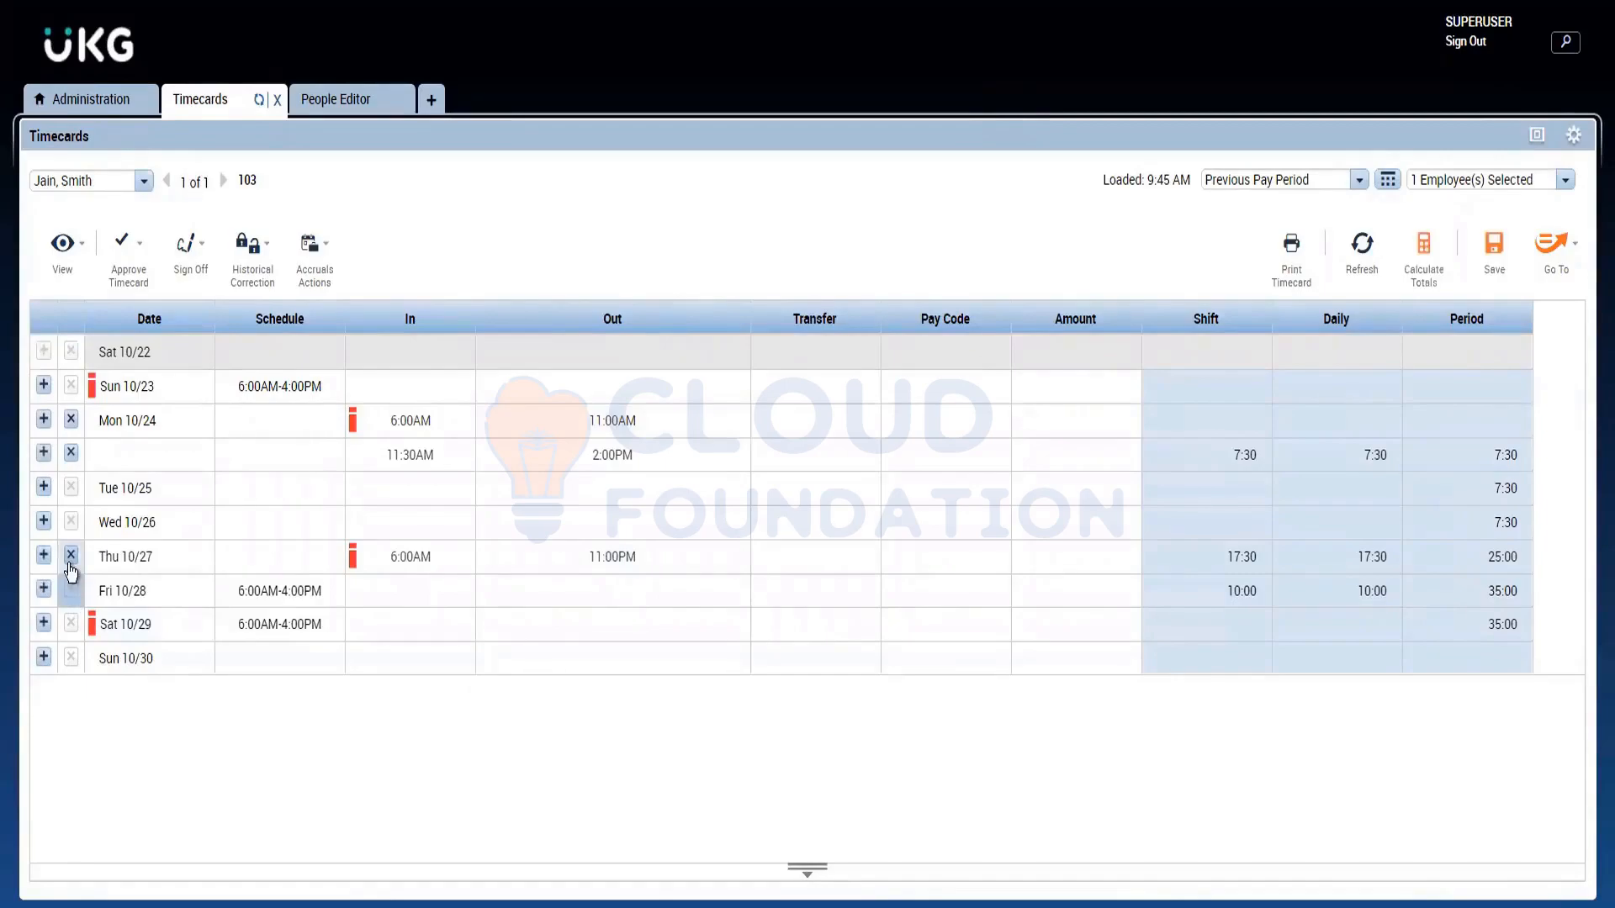
pyautogui.click(71, 555)
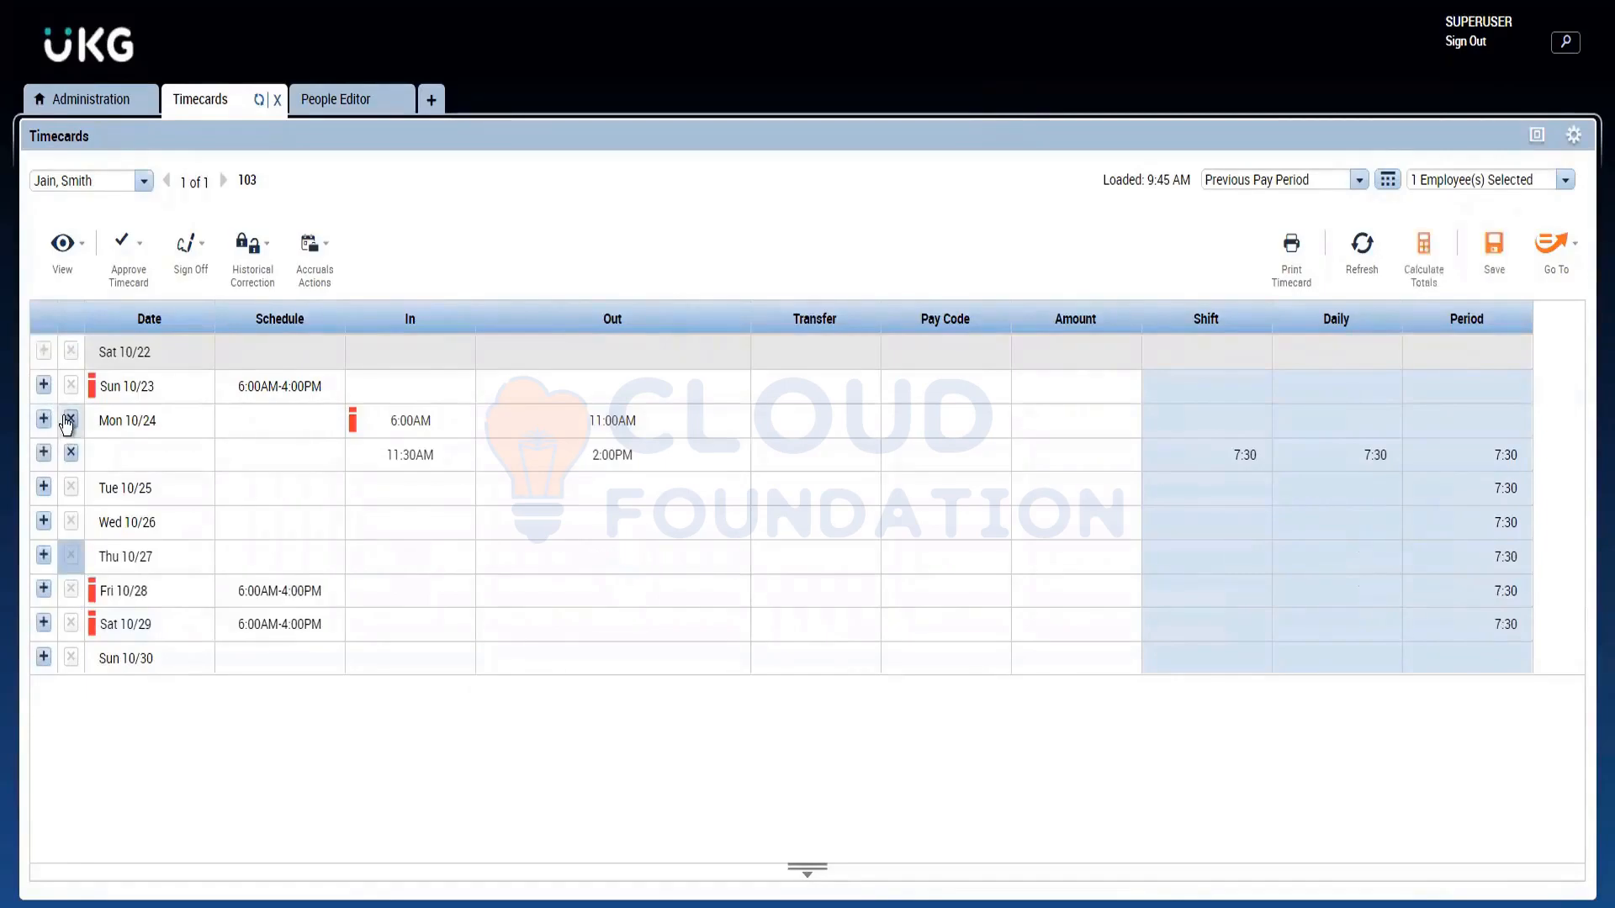
pyautogui.click(69, 421)
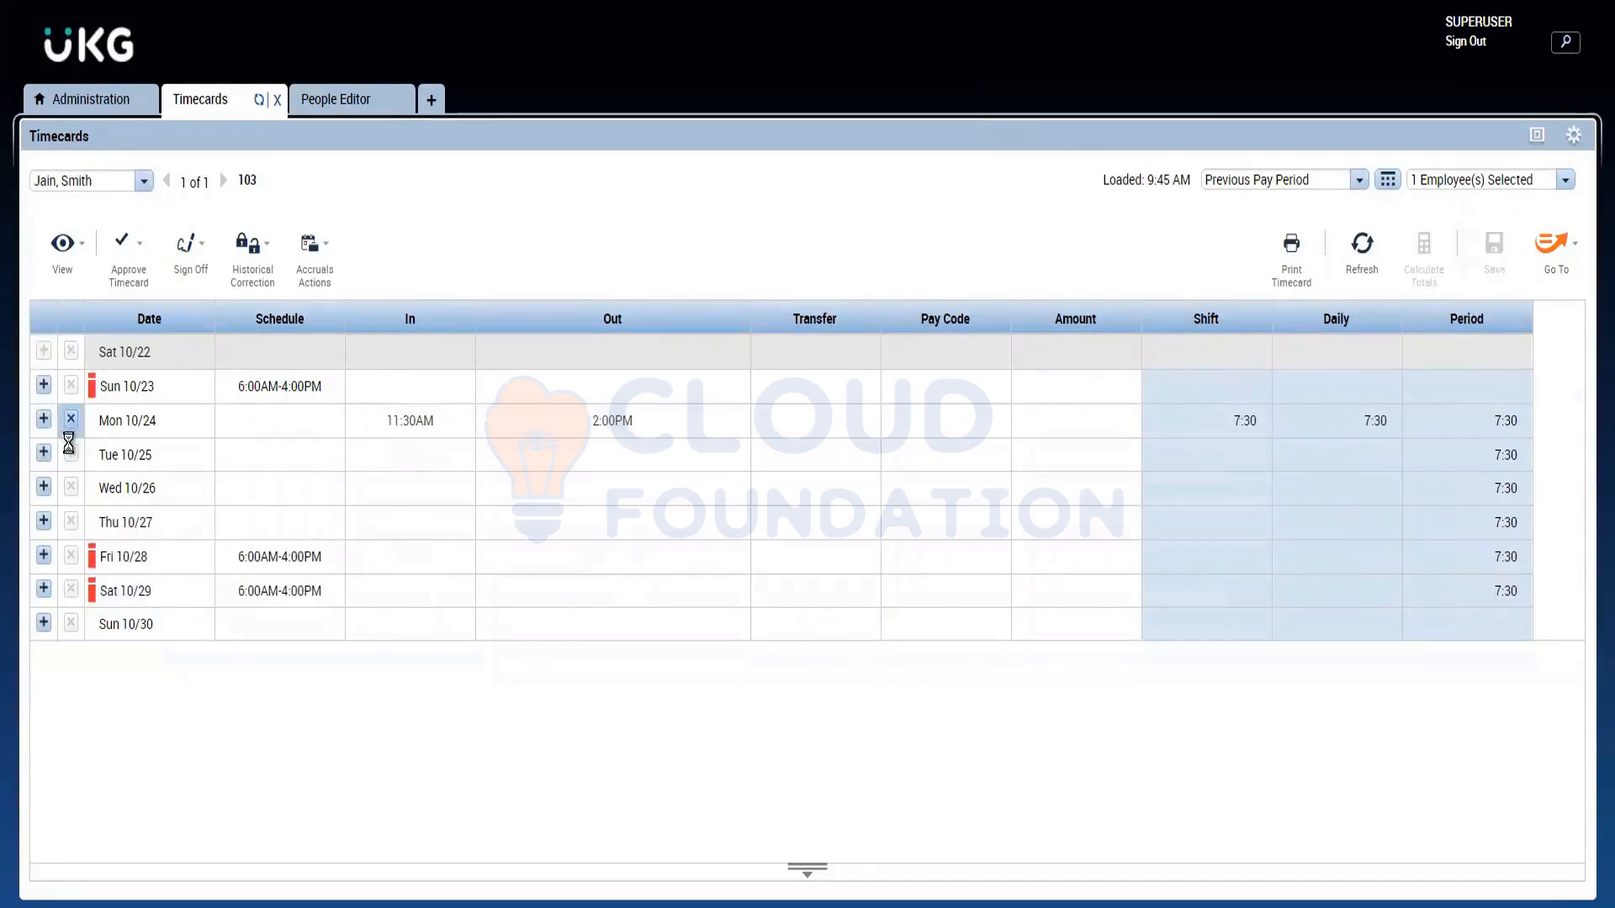
pyautogui.click(71, 419)
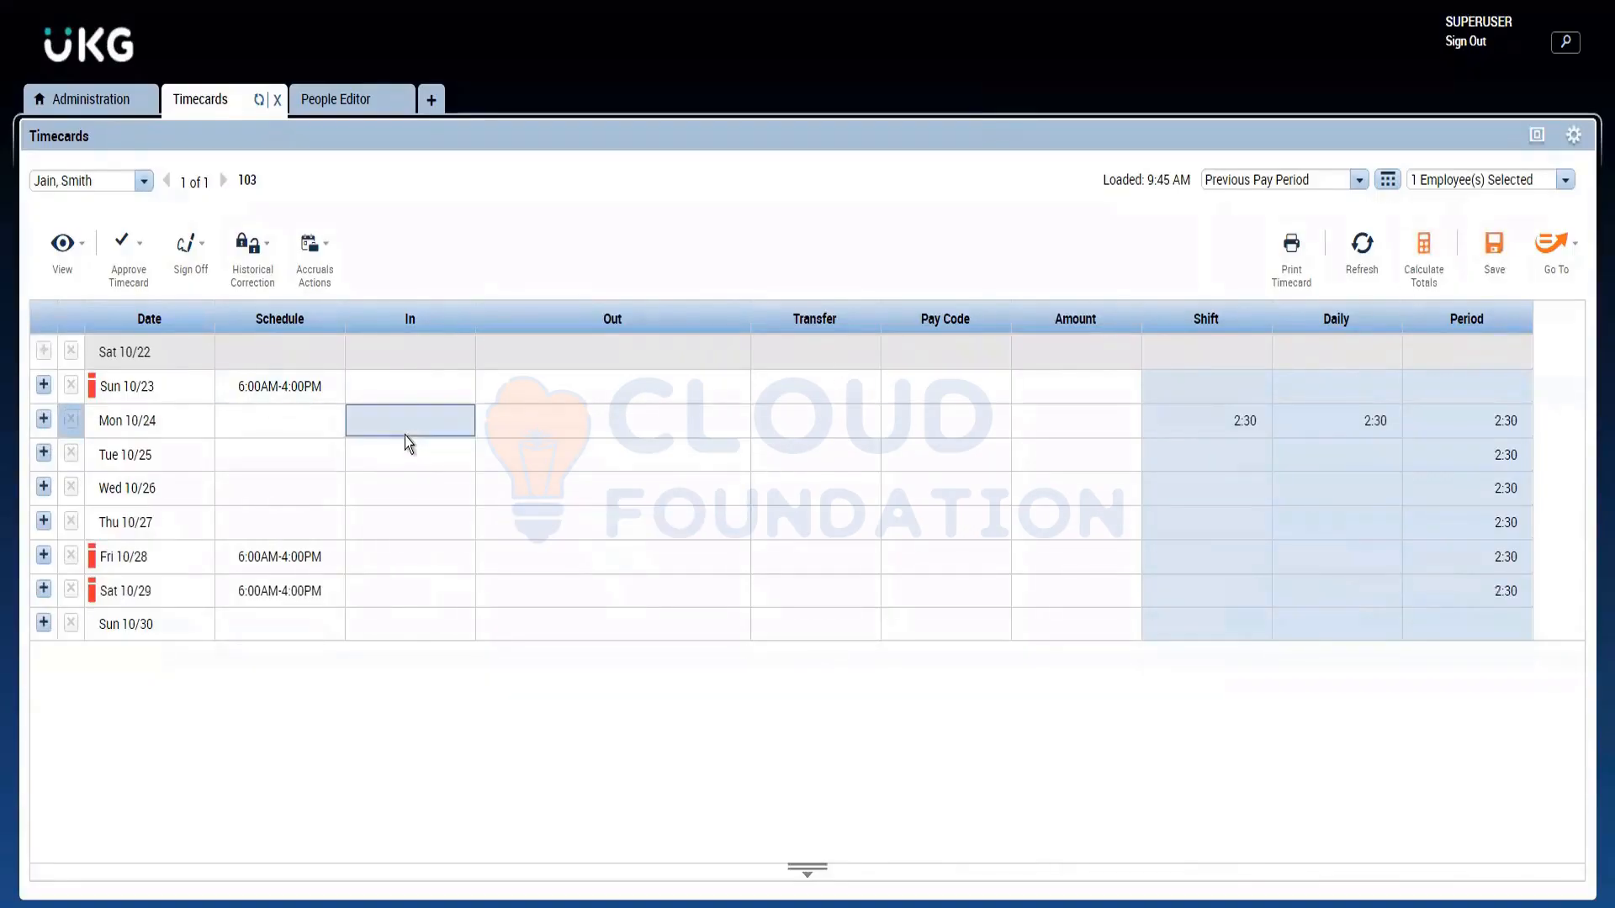
# Enter only an out punch of 4p for Fri 10/28 on the timecard and save it
pyautogui.click(400, 545)
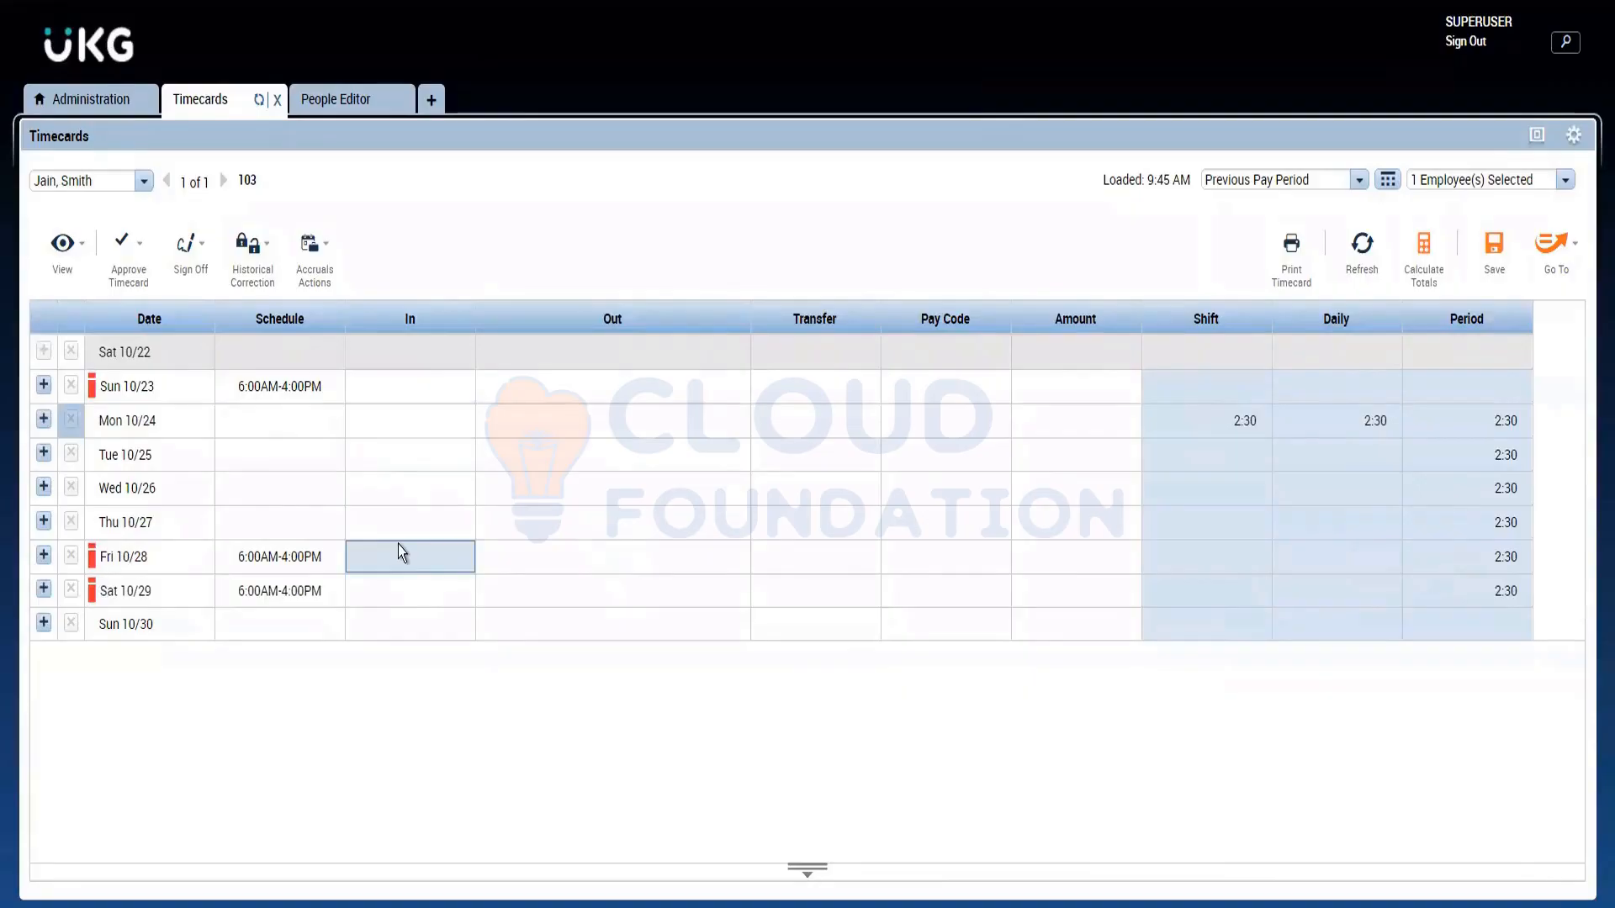
pyautogui.click(398, 544)
pyautogui.click(533, 566)
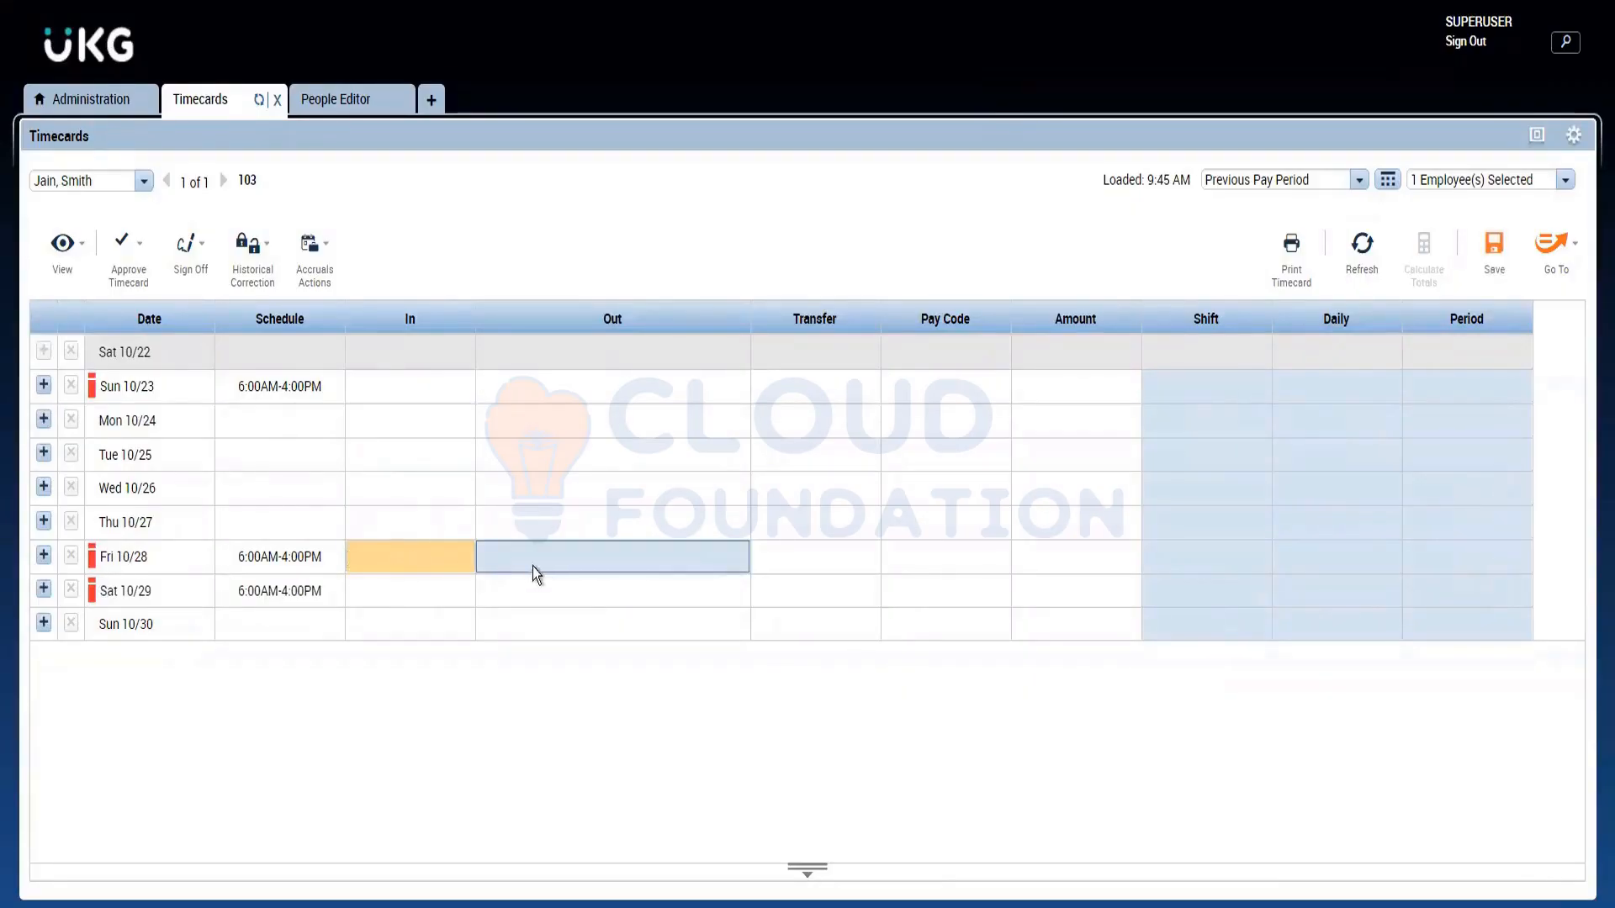
pyautogui.click(619, 570)
pyautogui.write('4p')
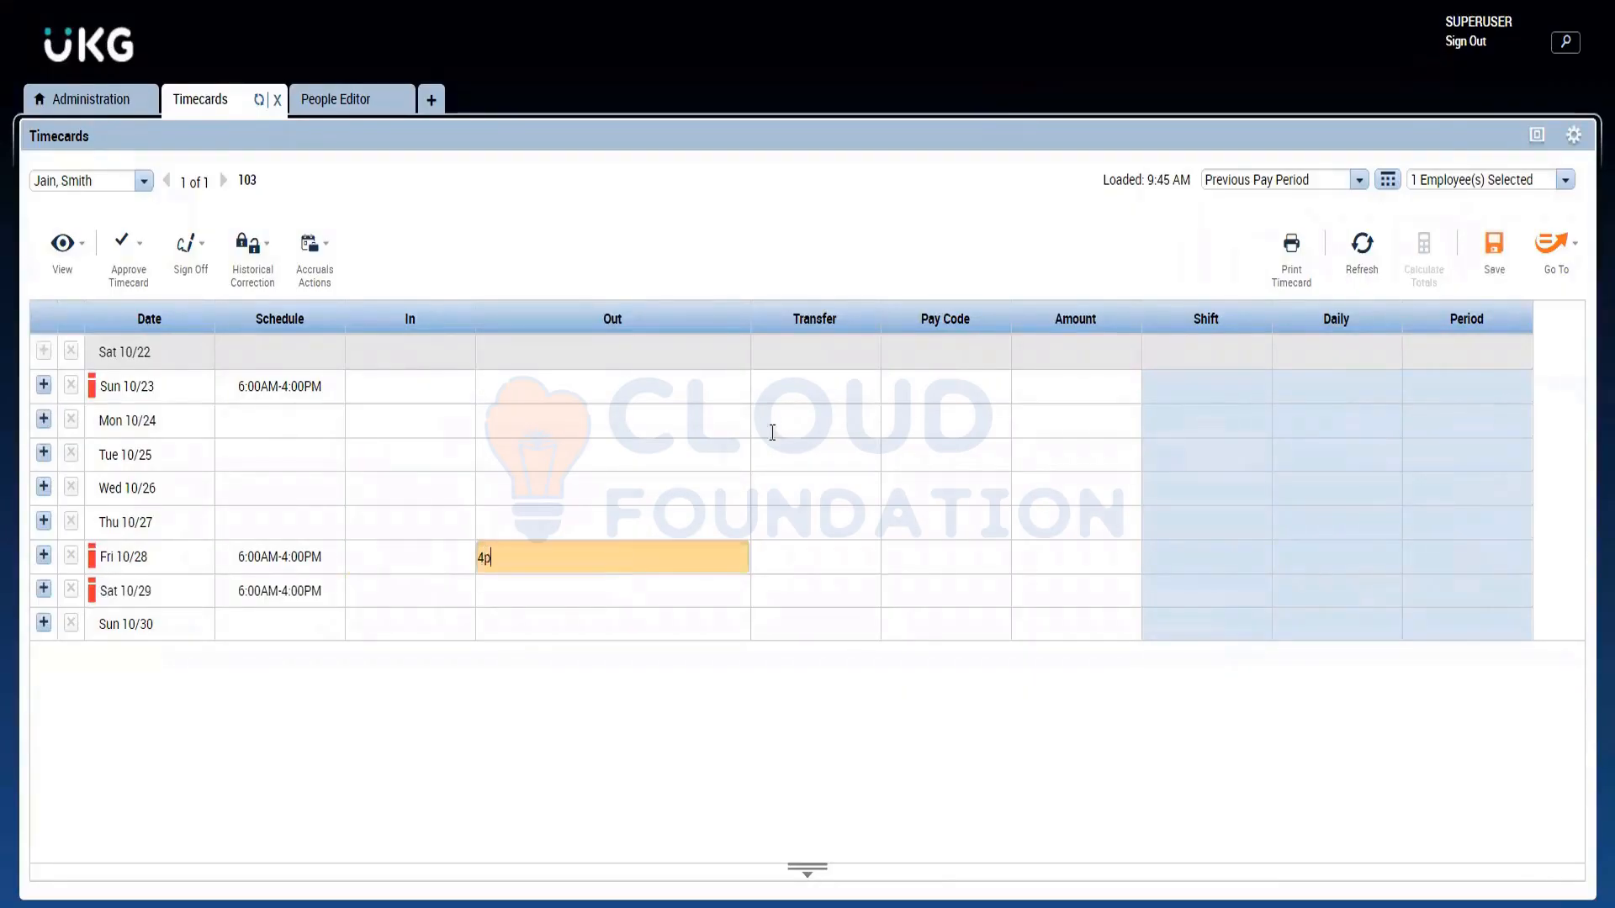
pyautogui.click(1016, 234)
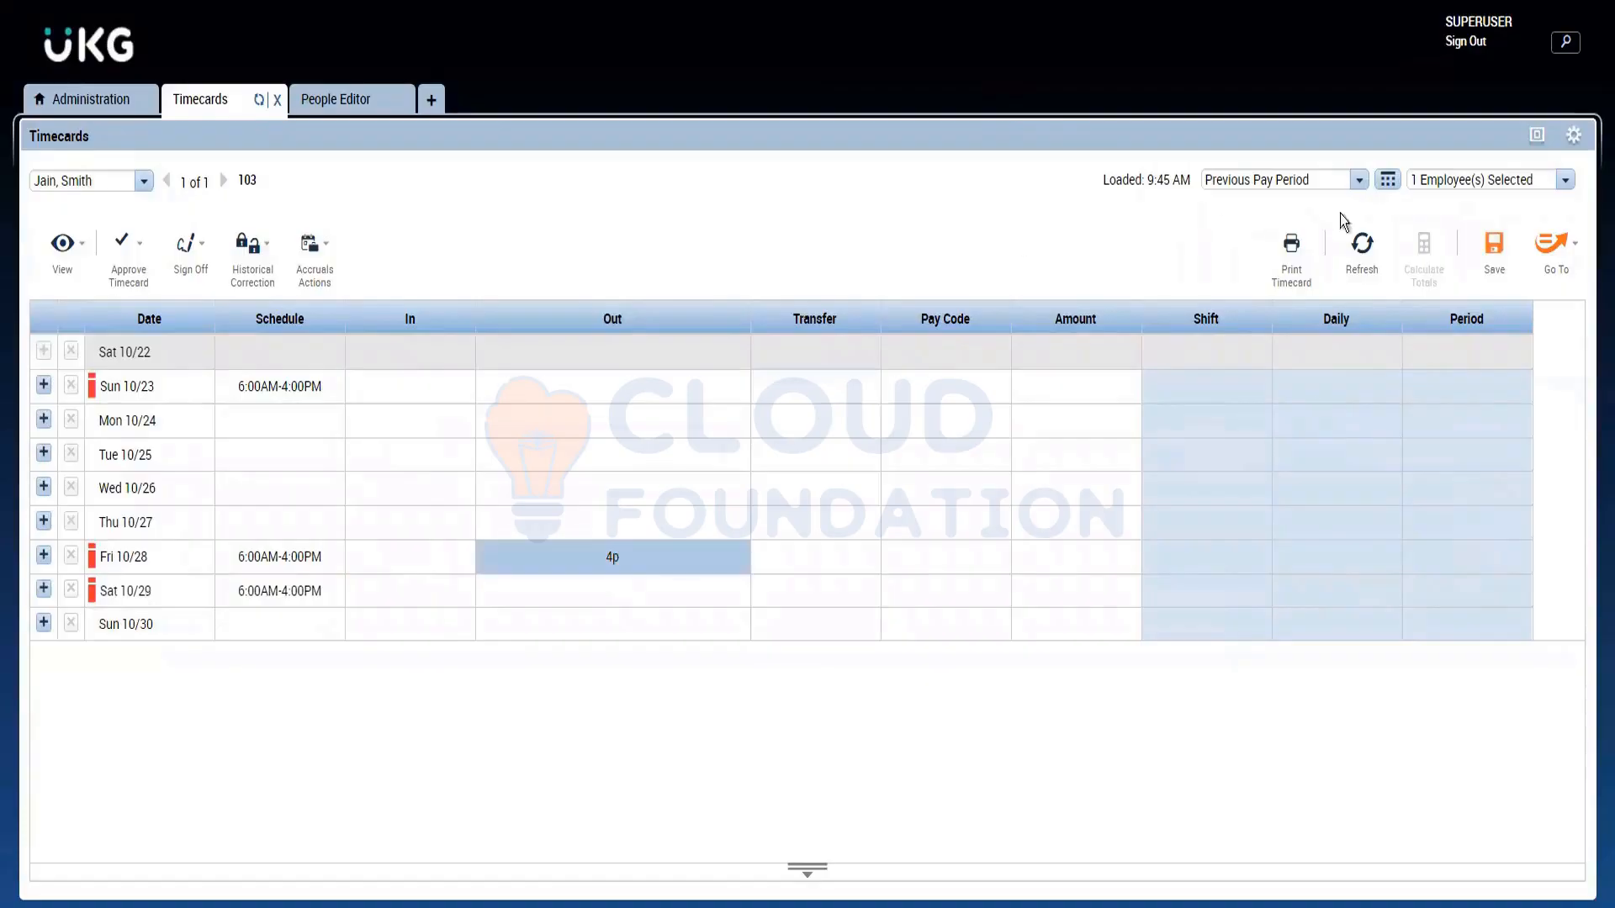
pyautogui.click(1495, 250)
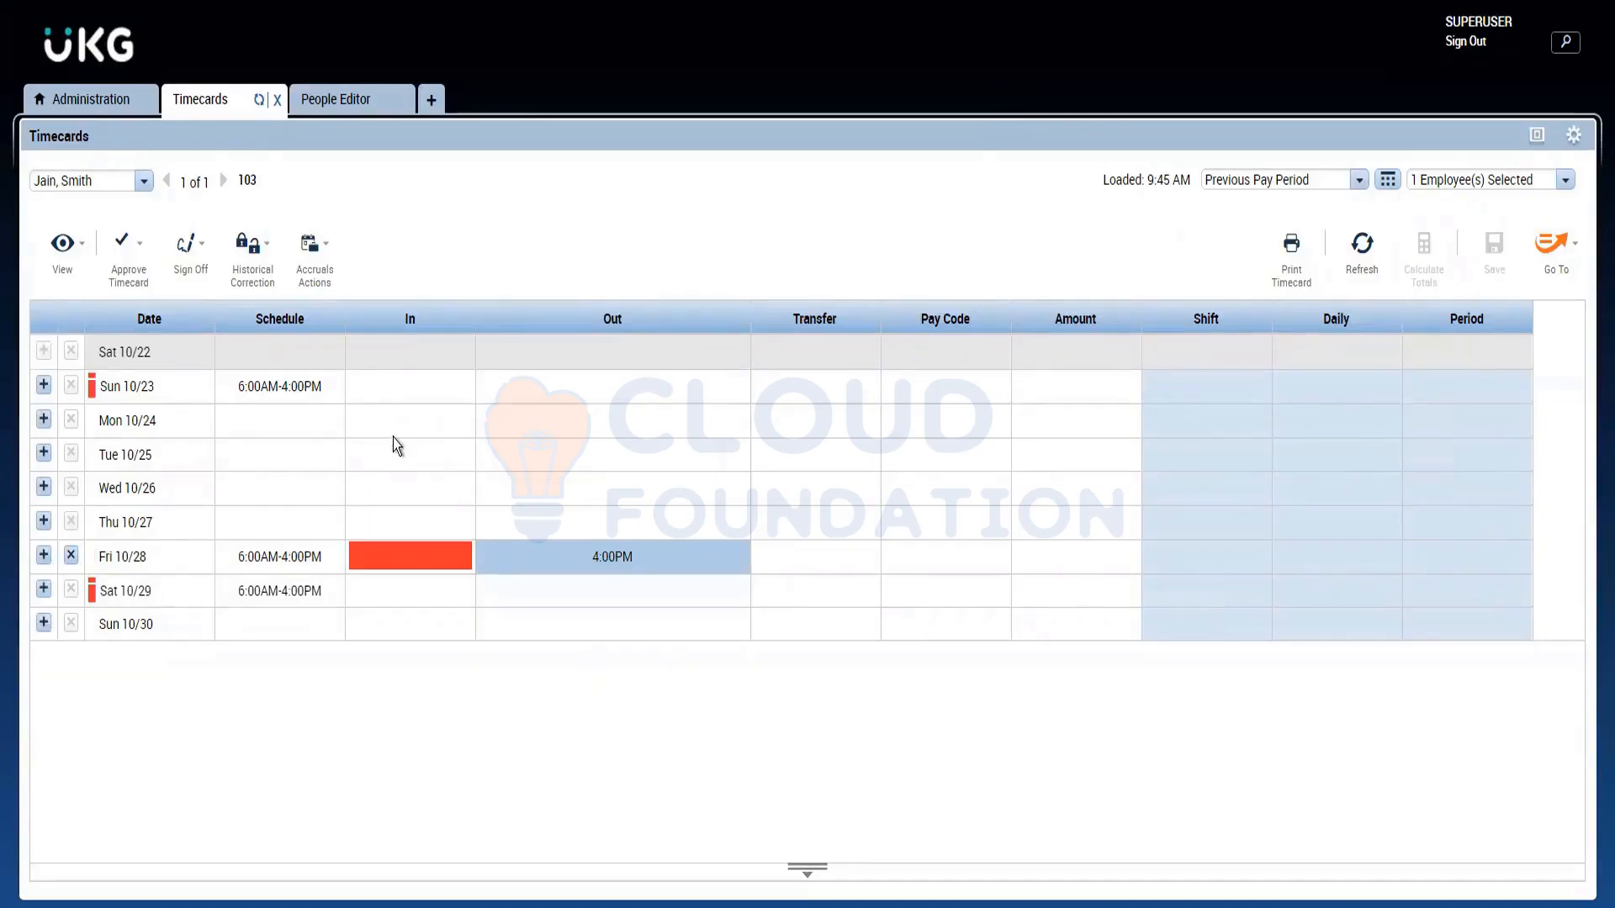
# Try to sign off the previous pay period timecard with the Fri 10/28 in punch missing, and read the resulting message
pyautogui.click(172, 273)
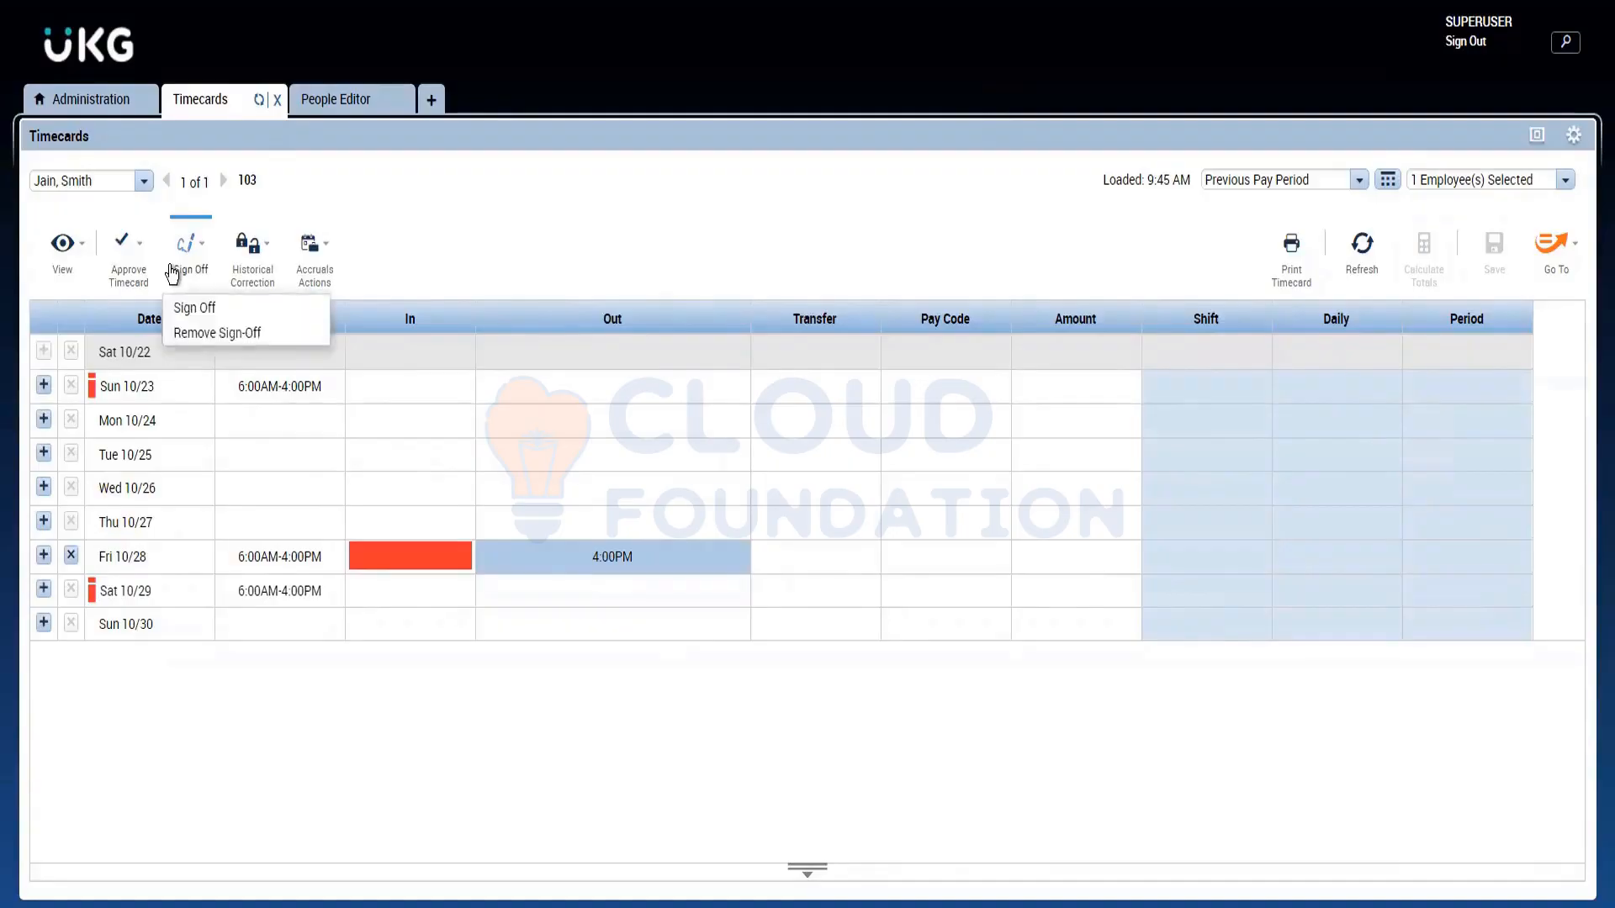
pyautogui.click(208, 309)
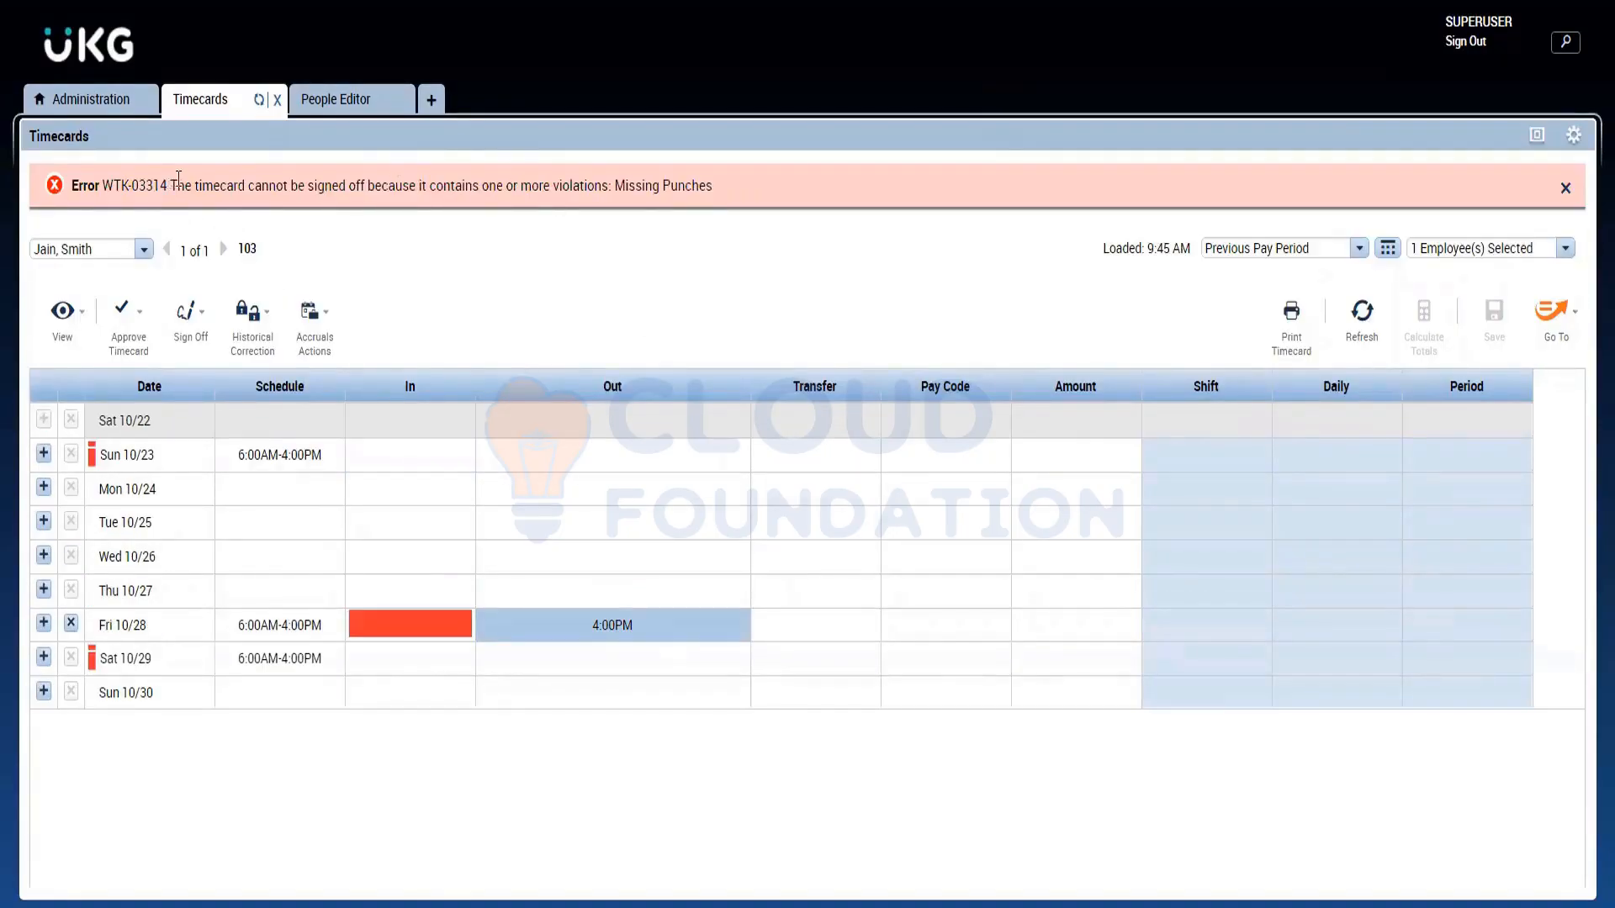
pyautogui.moveTo(171, 188); pyautogui.dragTo(729, 196)
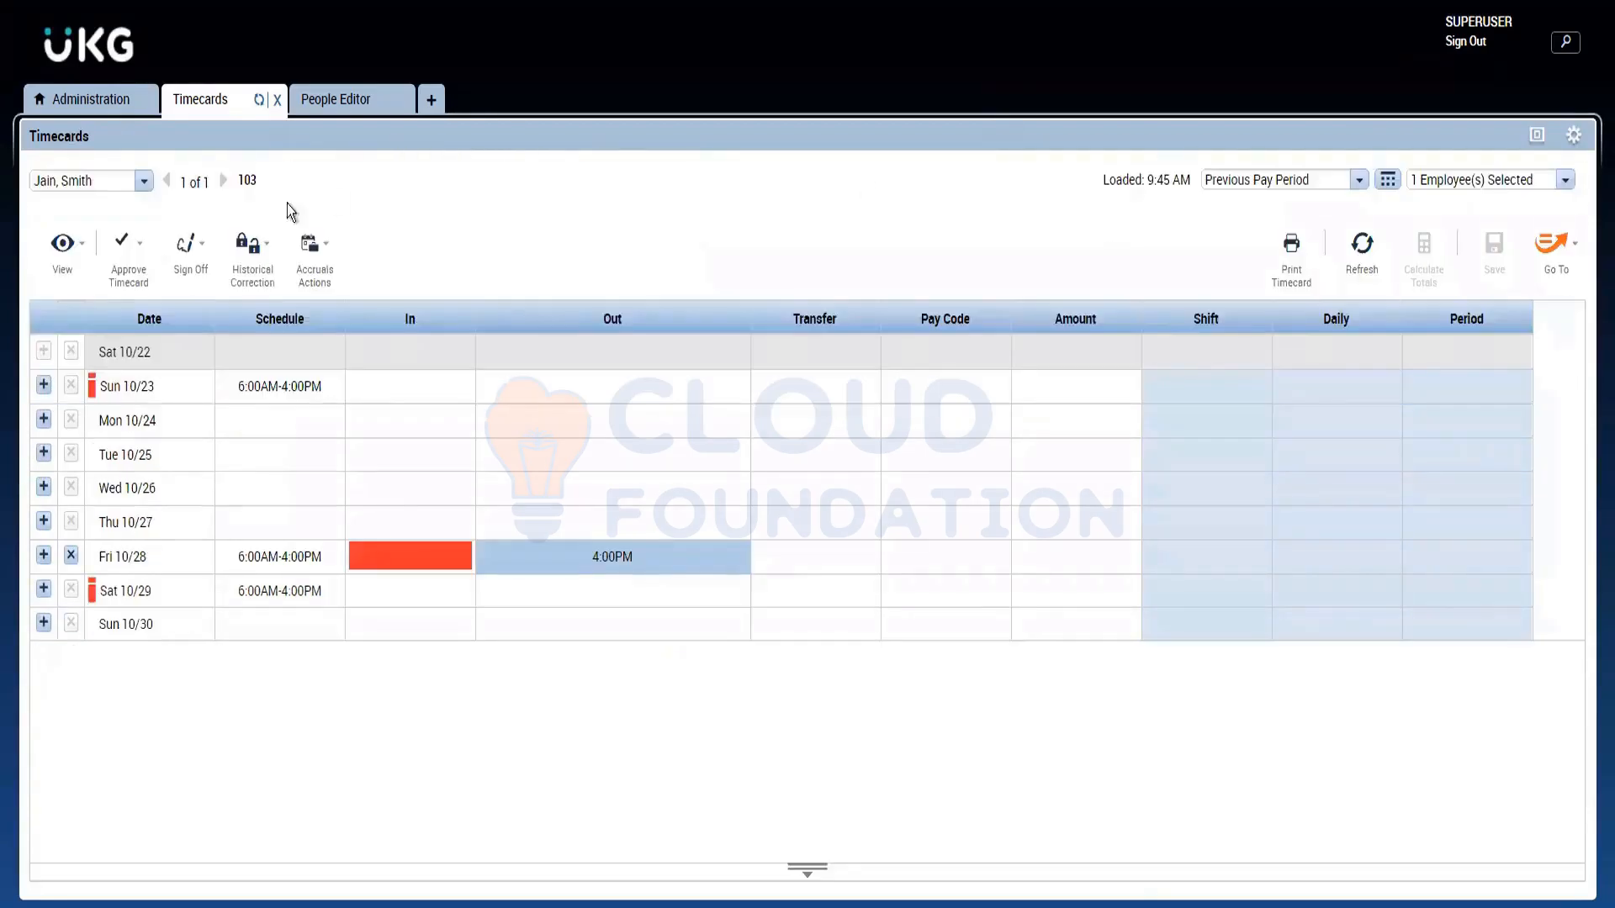
pyautogui.click(181, 269)
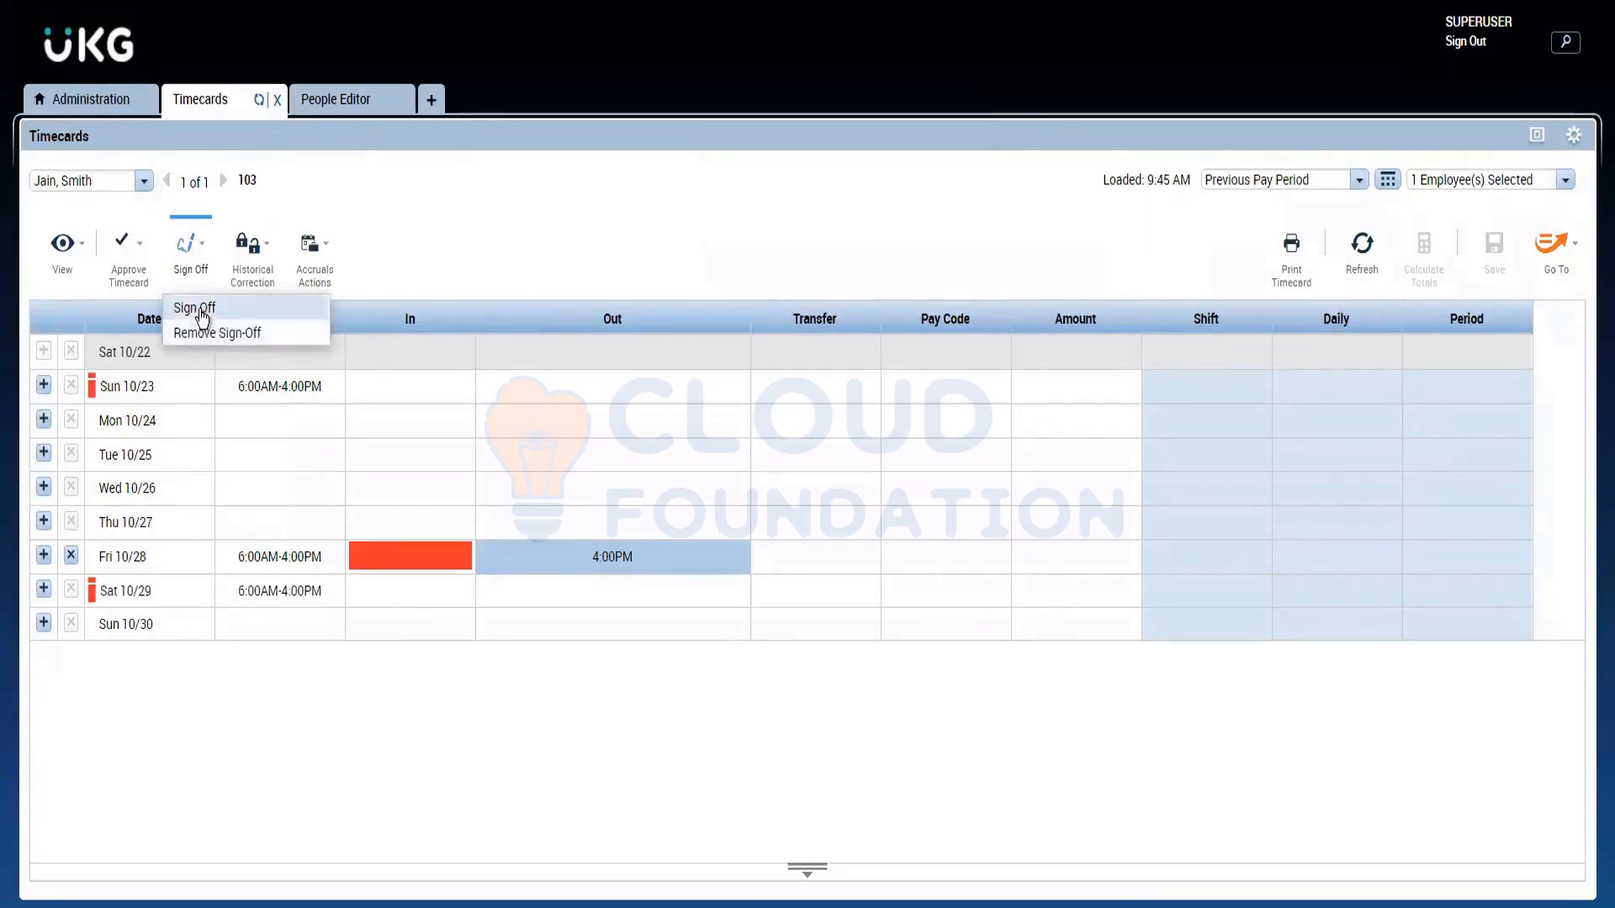
pyautogui.click(201, 309)
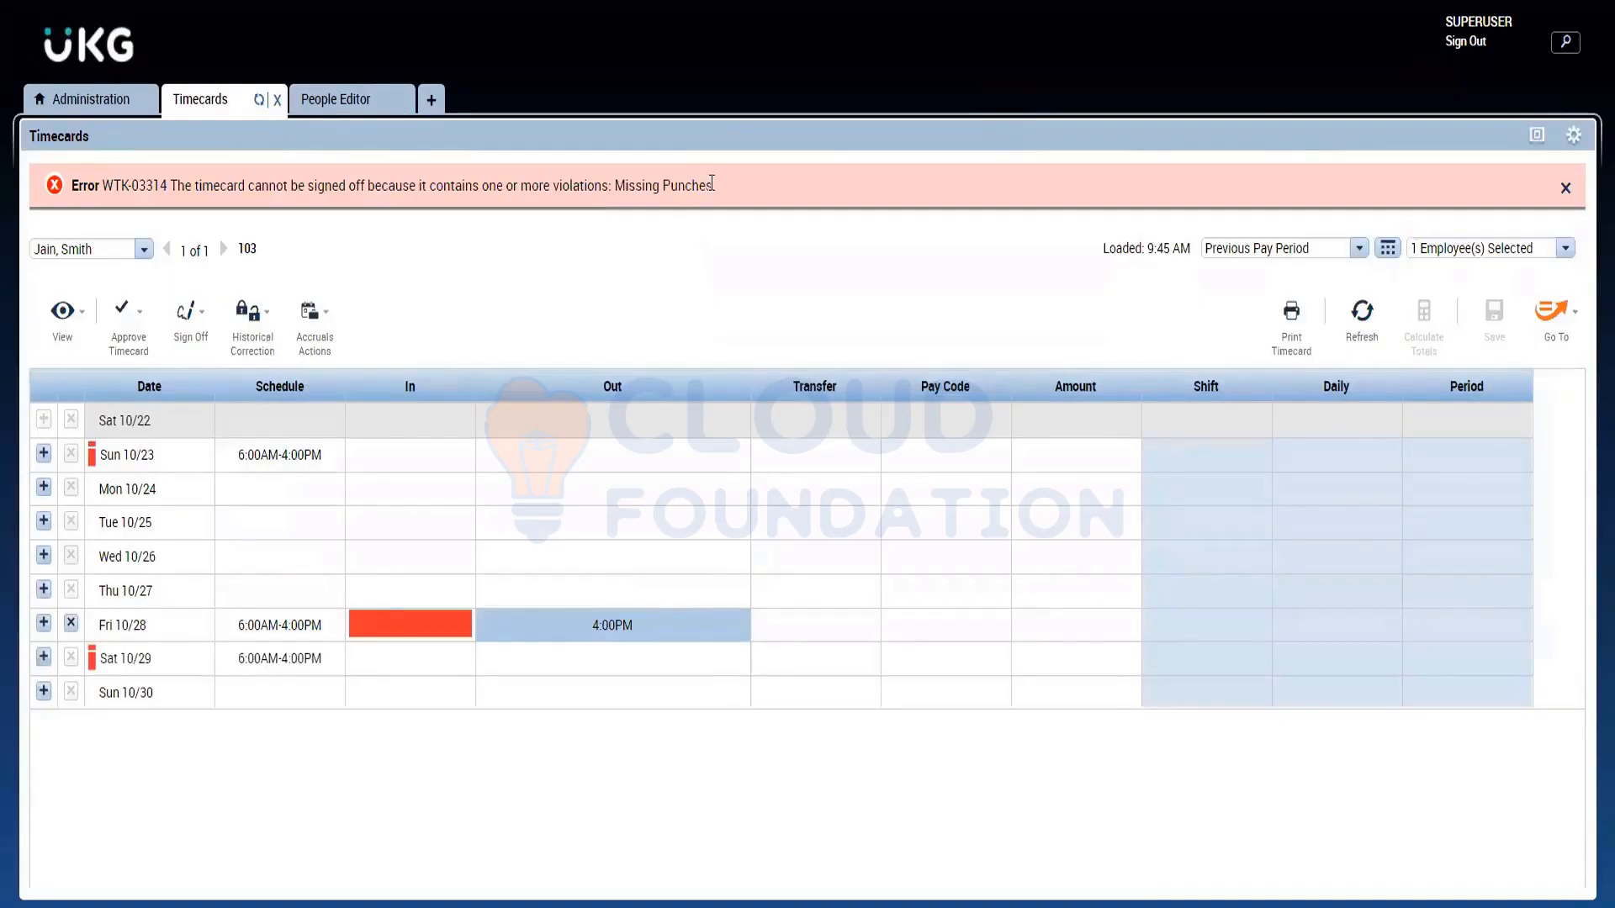
pyautogui.moveTo(716, 189); pyautogui.dragTo(619, 196)
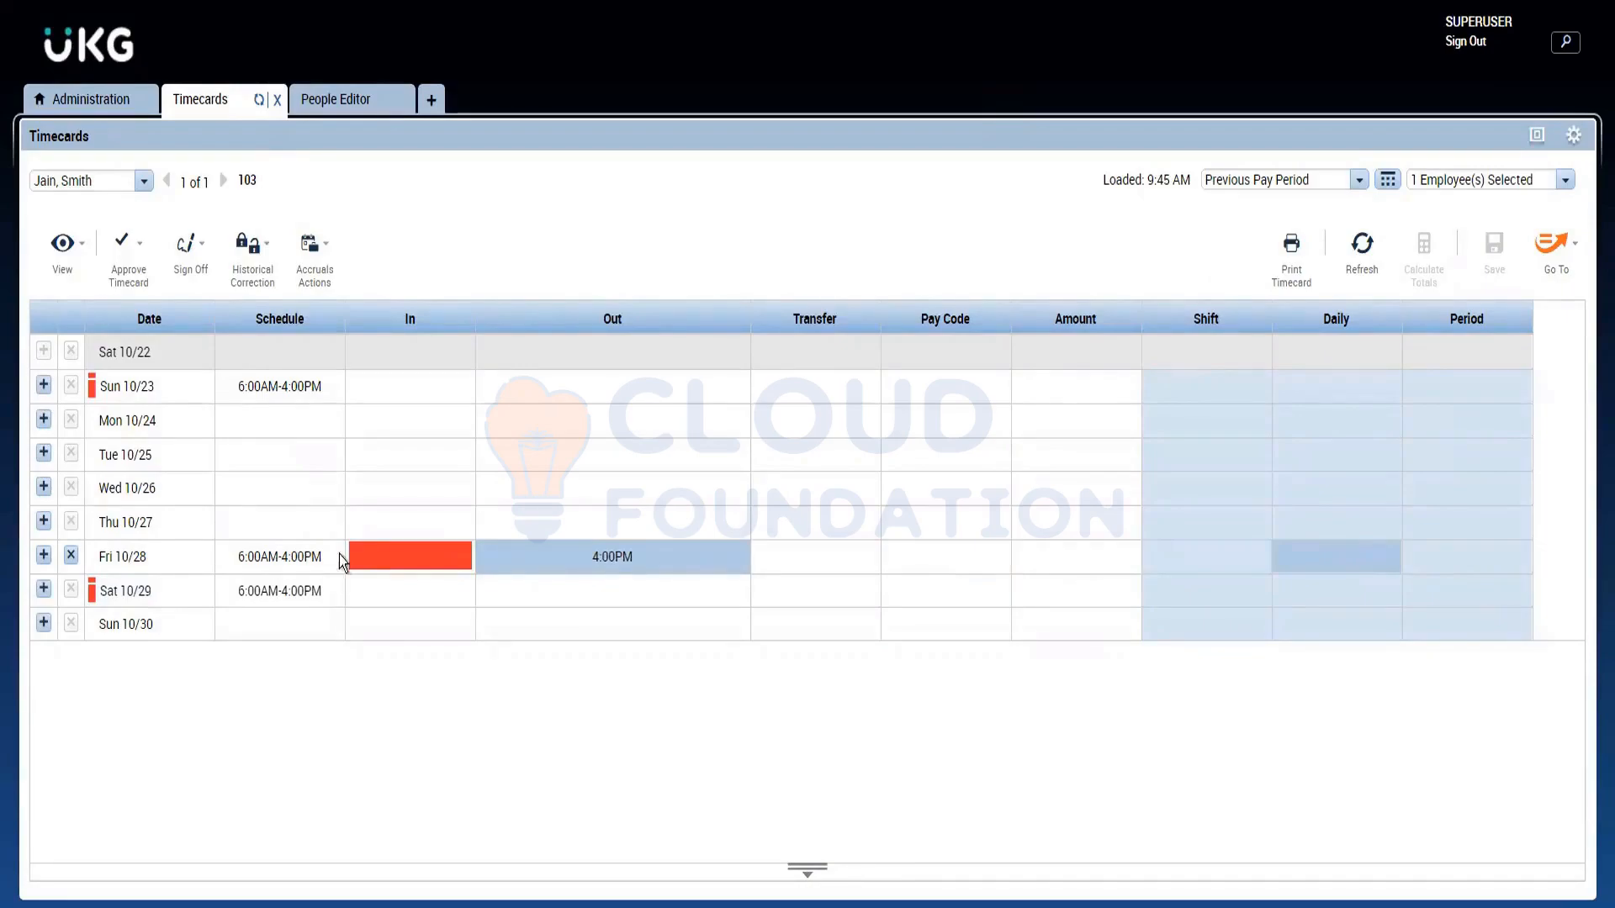
# Fill in the missing Fri 10/28 in punch as 6a and save the timecard
pyautogui.click(448, 558)
pyautogui.write('6a')
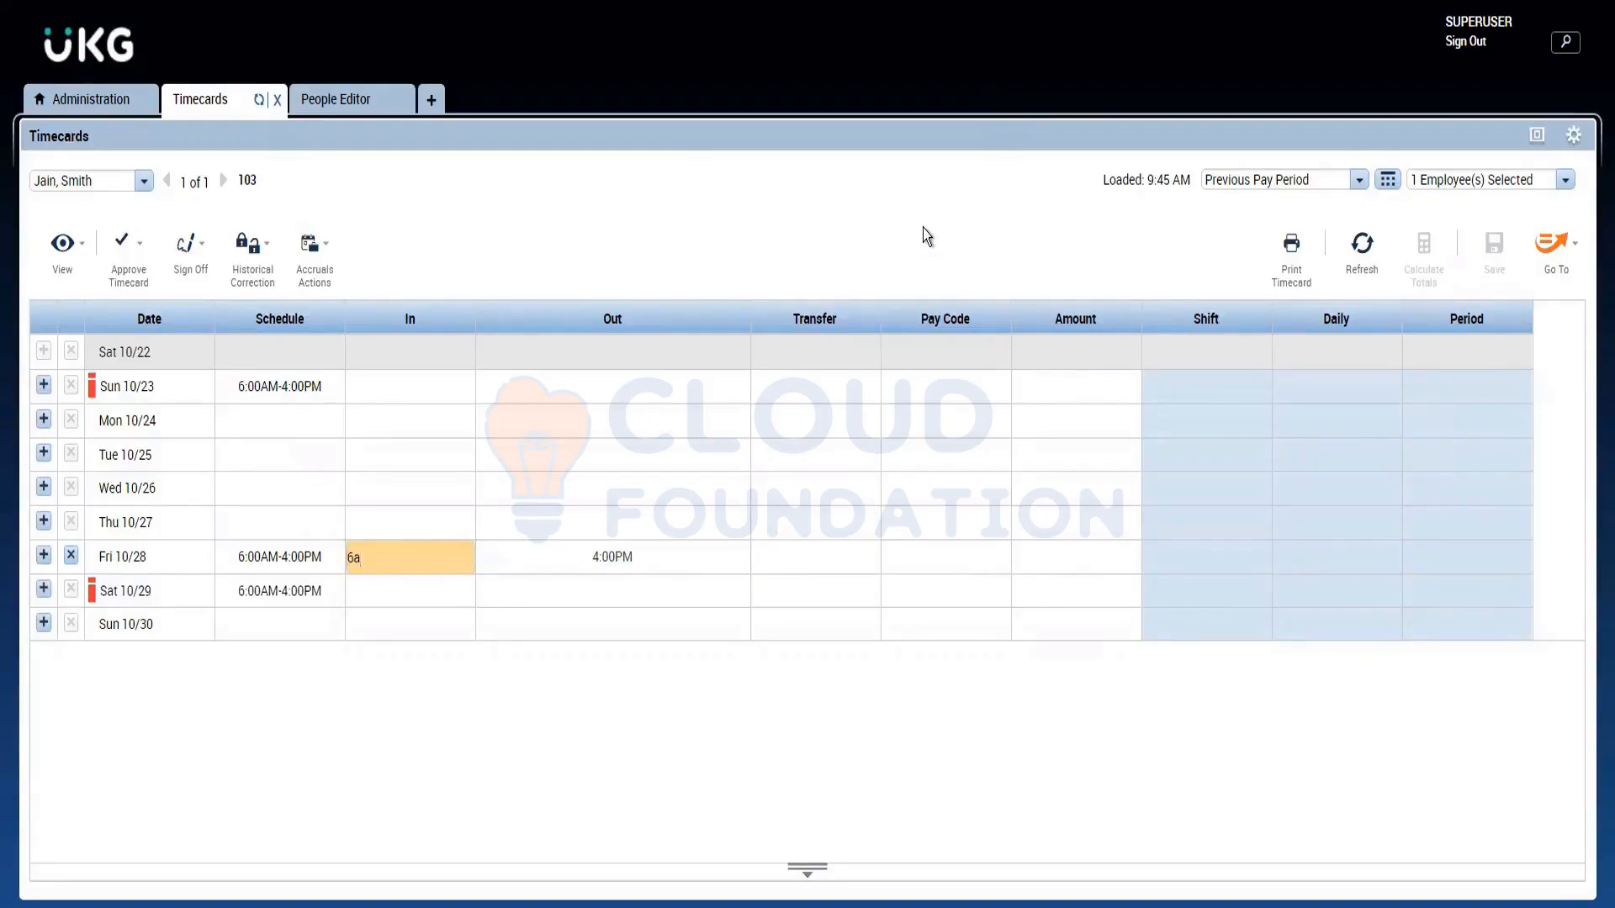
pyautogui.click(1480, 270)
pyautogui.click(1494, 253)
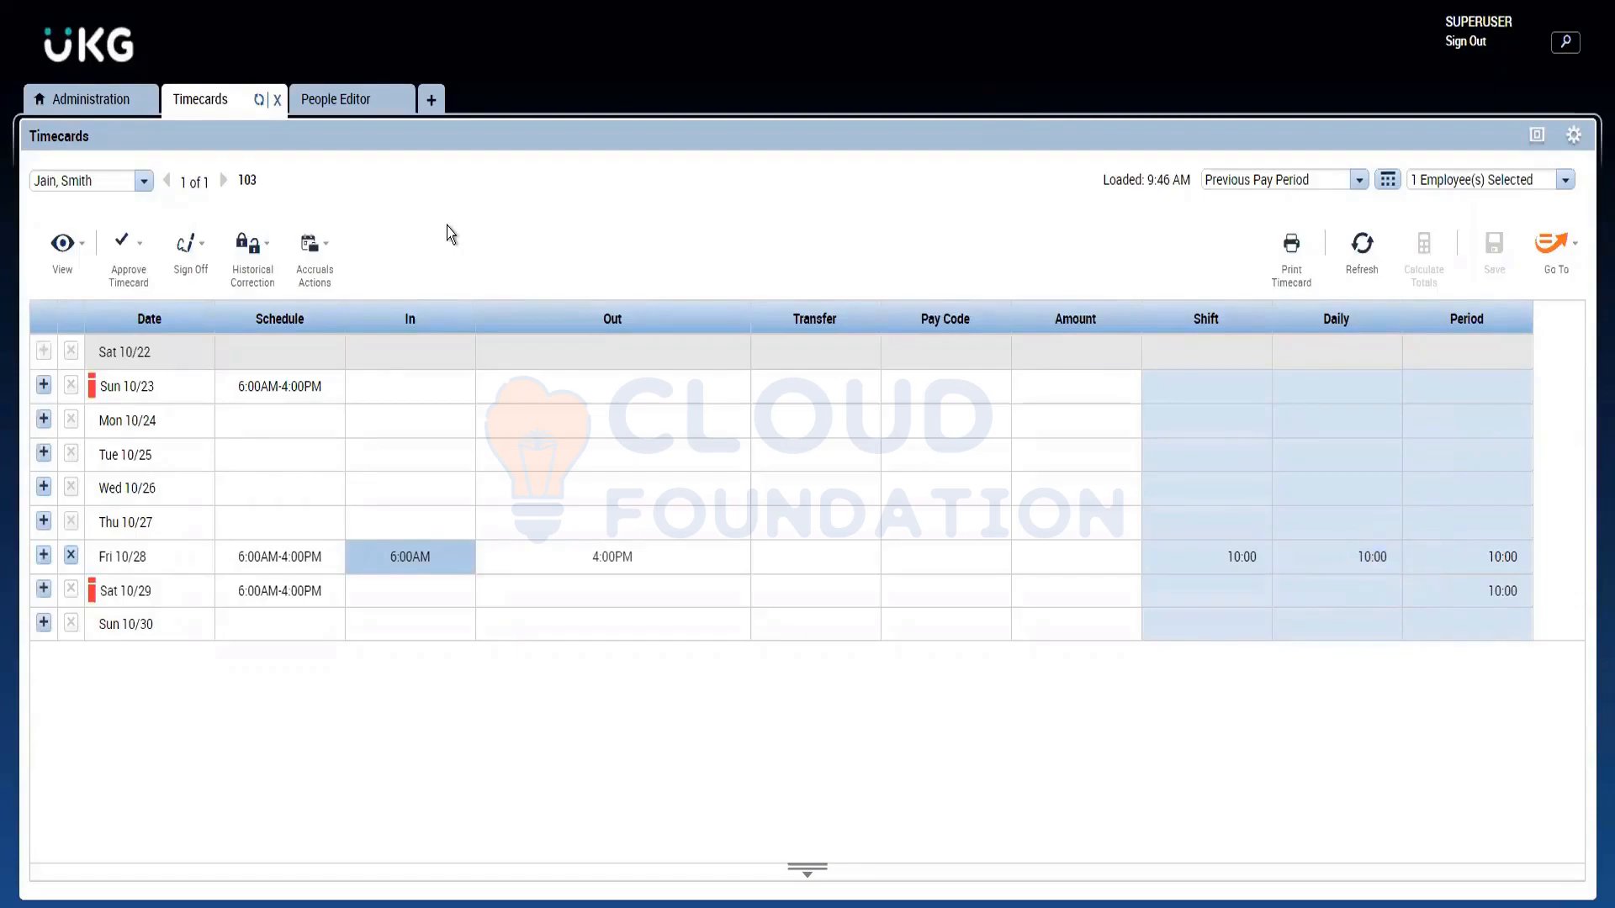
# Show the employee's timecard for the Next Pay Period and remove all of its timecard approvals
pyautogui.click(1252, 185)
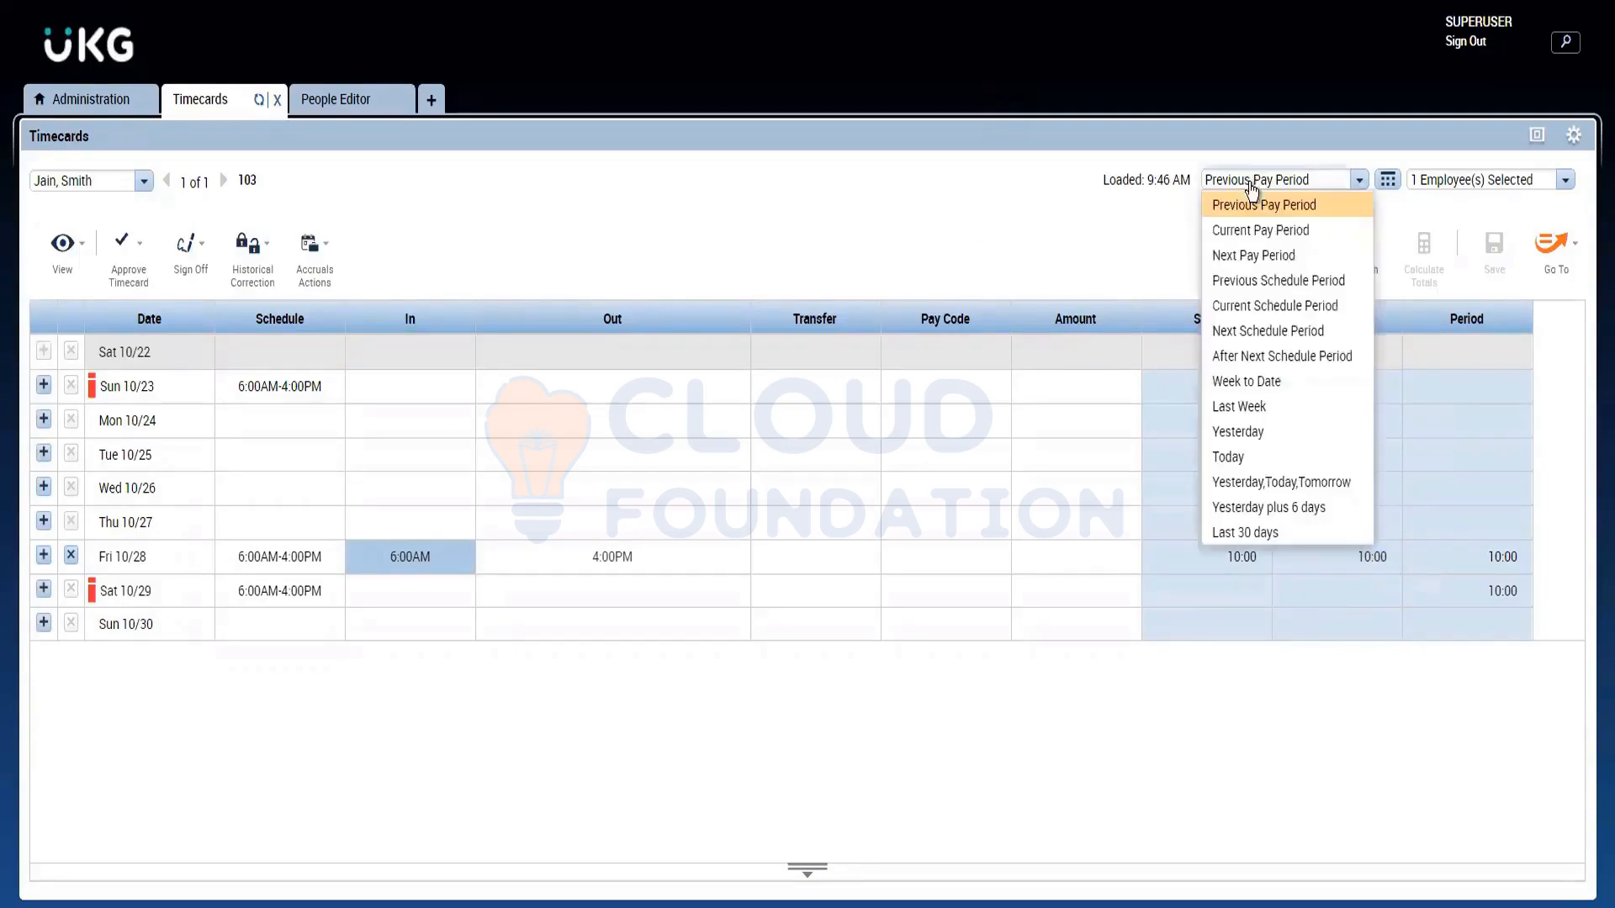
pyautogui.click(1233, 256)
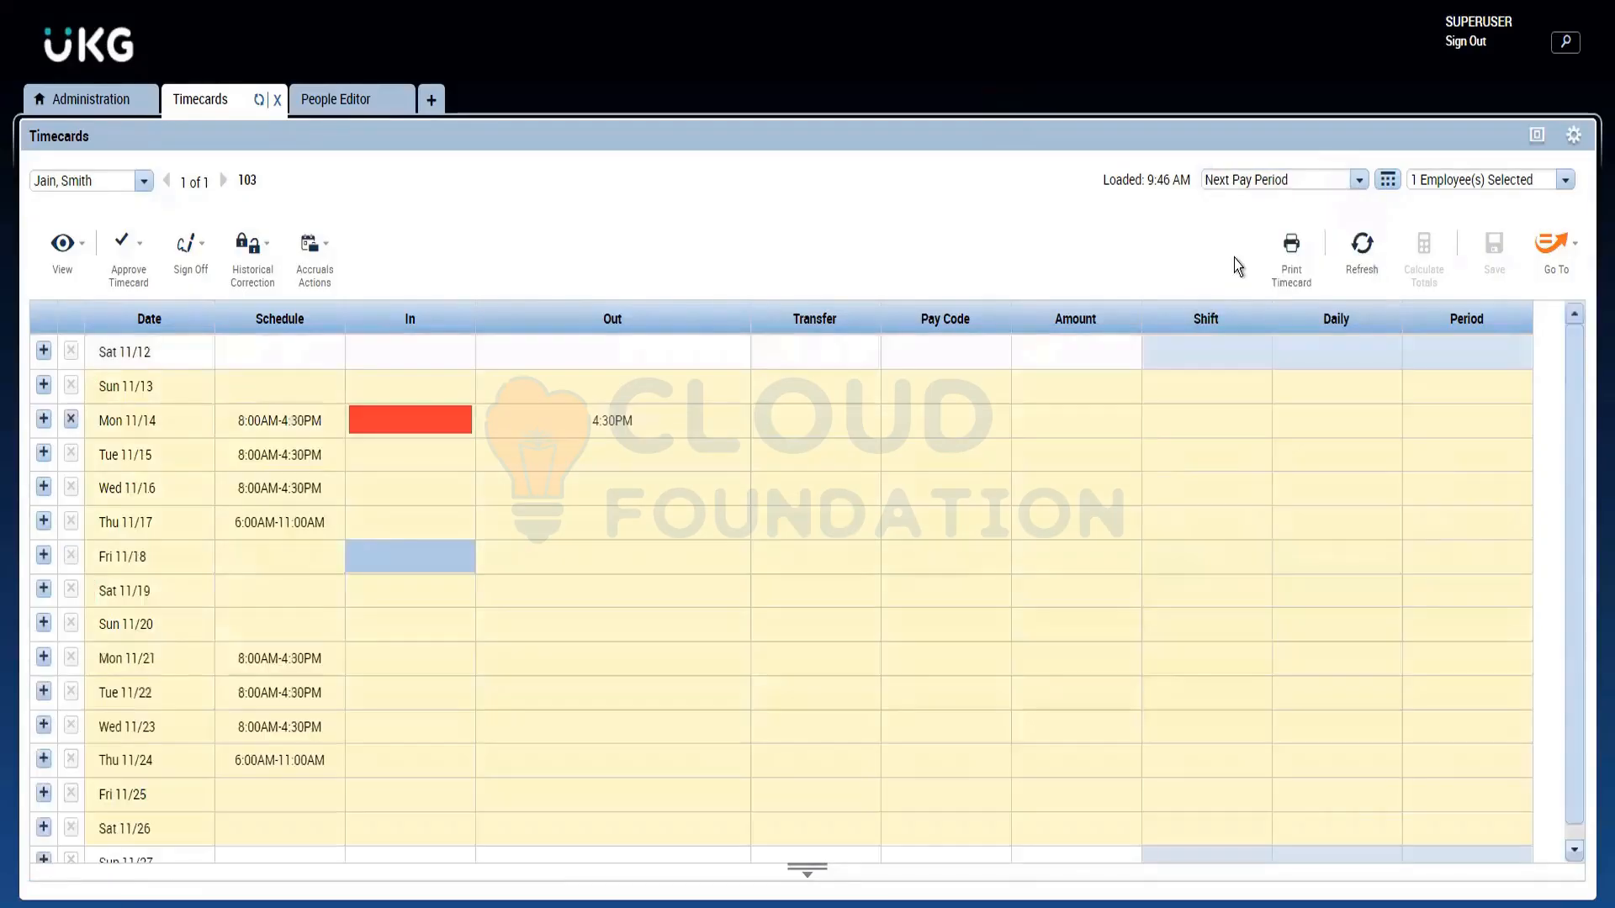
pyautogui.click(118, 267)
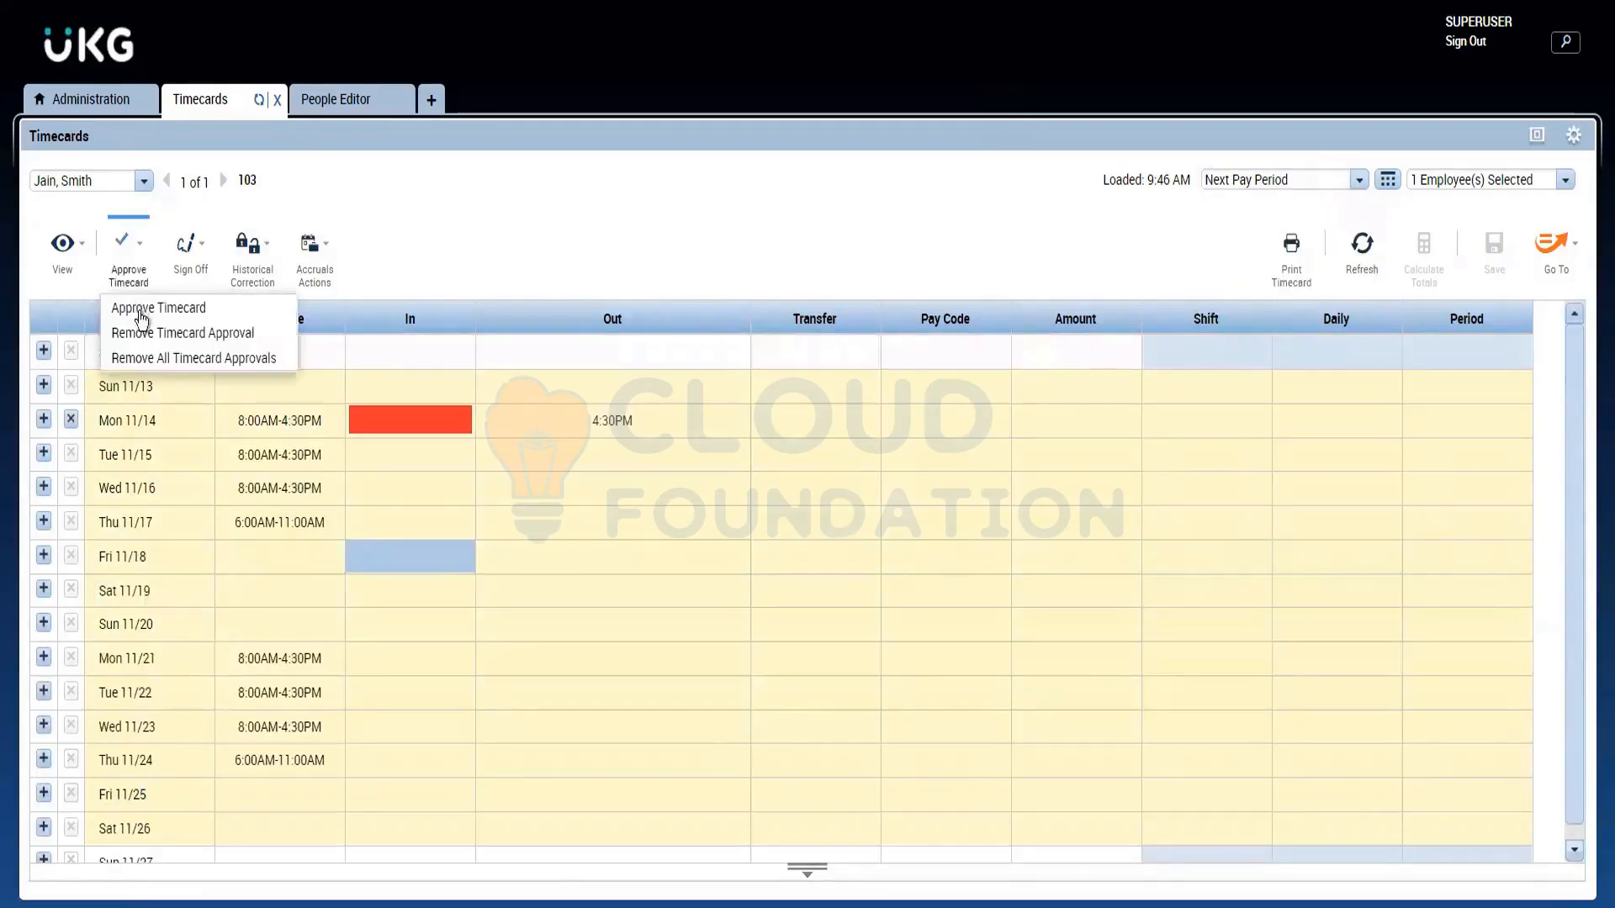
pyautogui.click(150, 356)
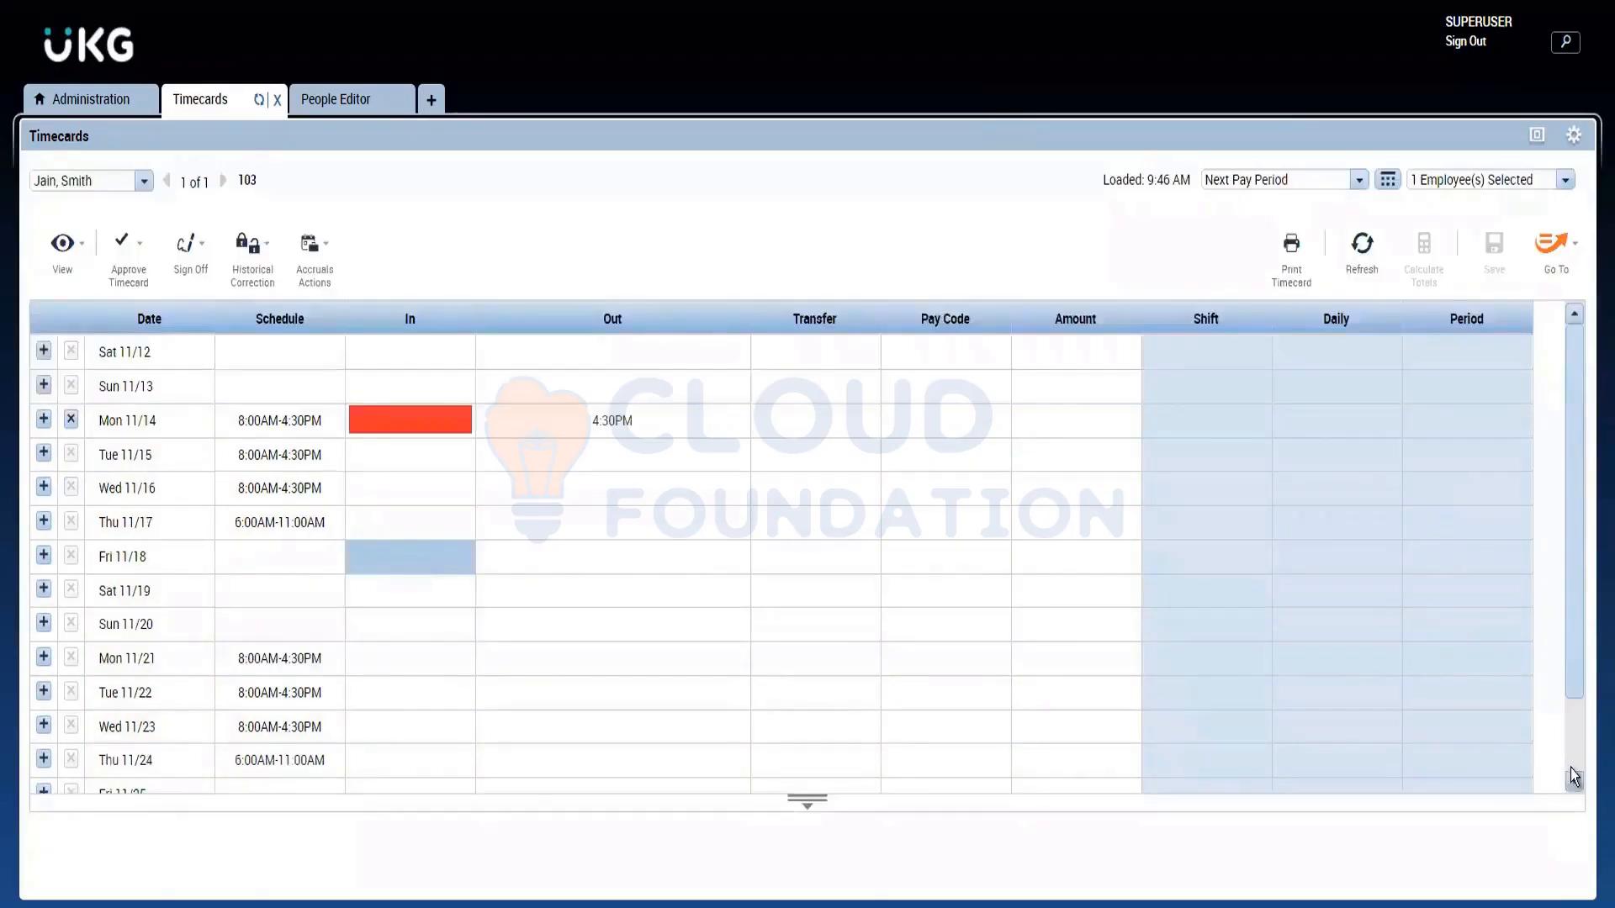
# Enter an in punch of 7a and an out punch of 4p for Mon 11/21 and save the timecard
pyautogui.click(1571, 777)
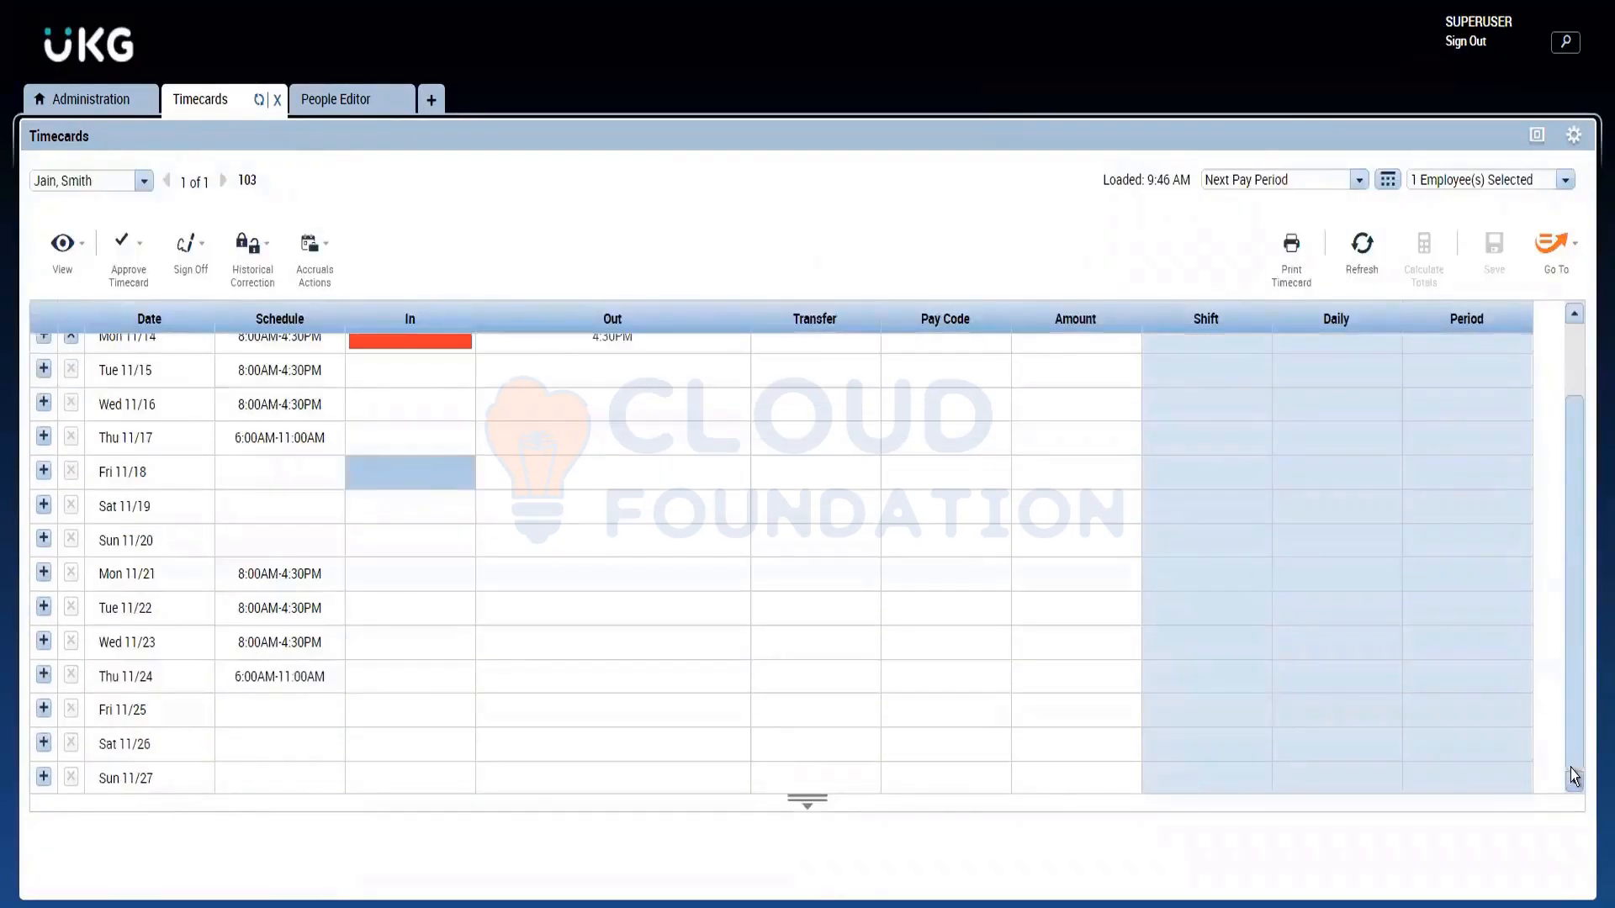
pyautogui.click(416, 573)
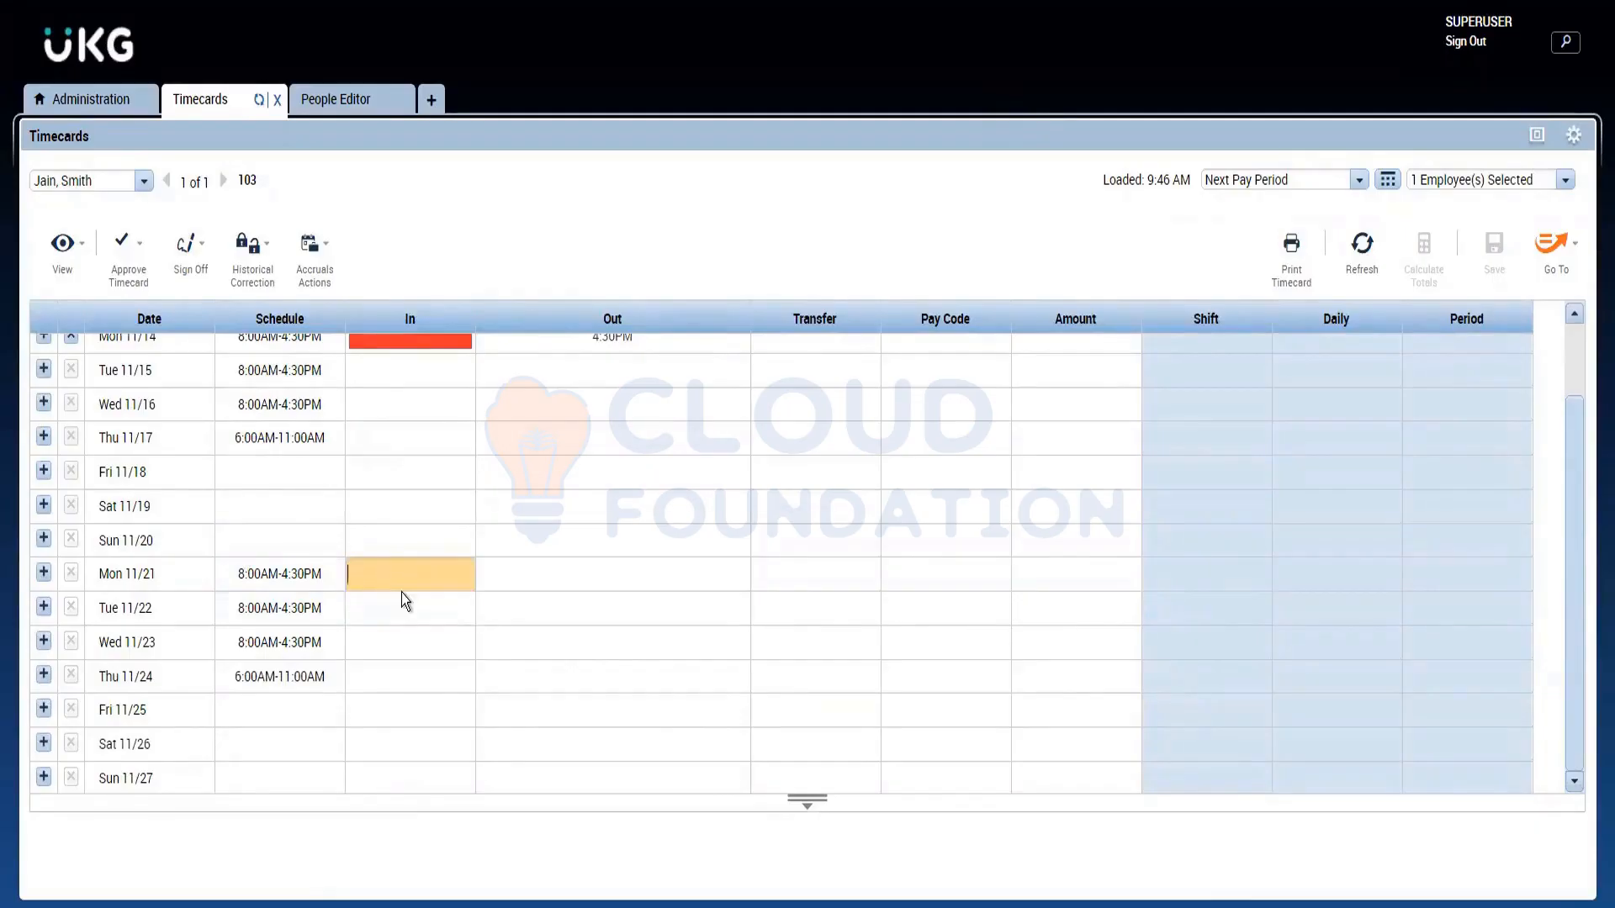
pyautogui.write('7a')
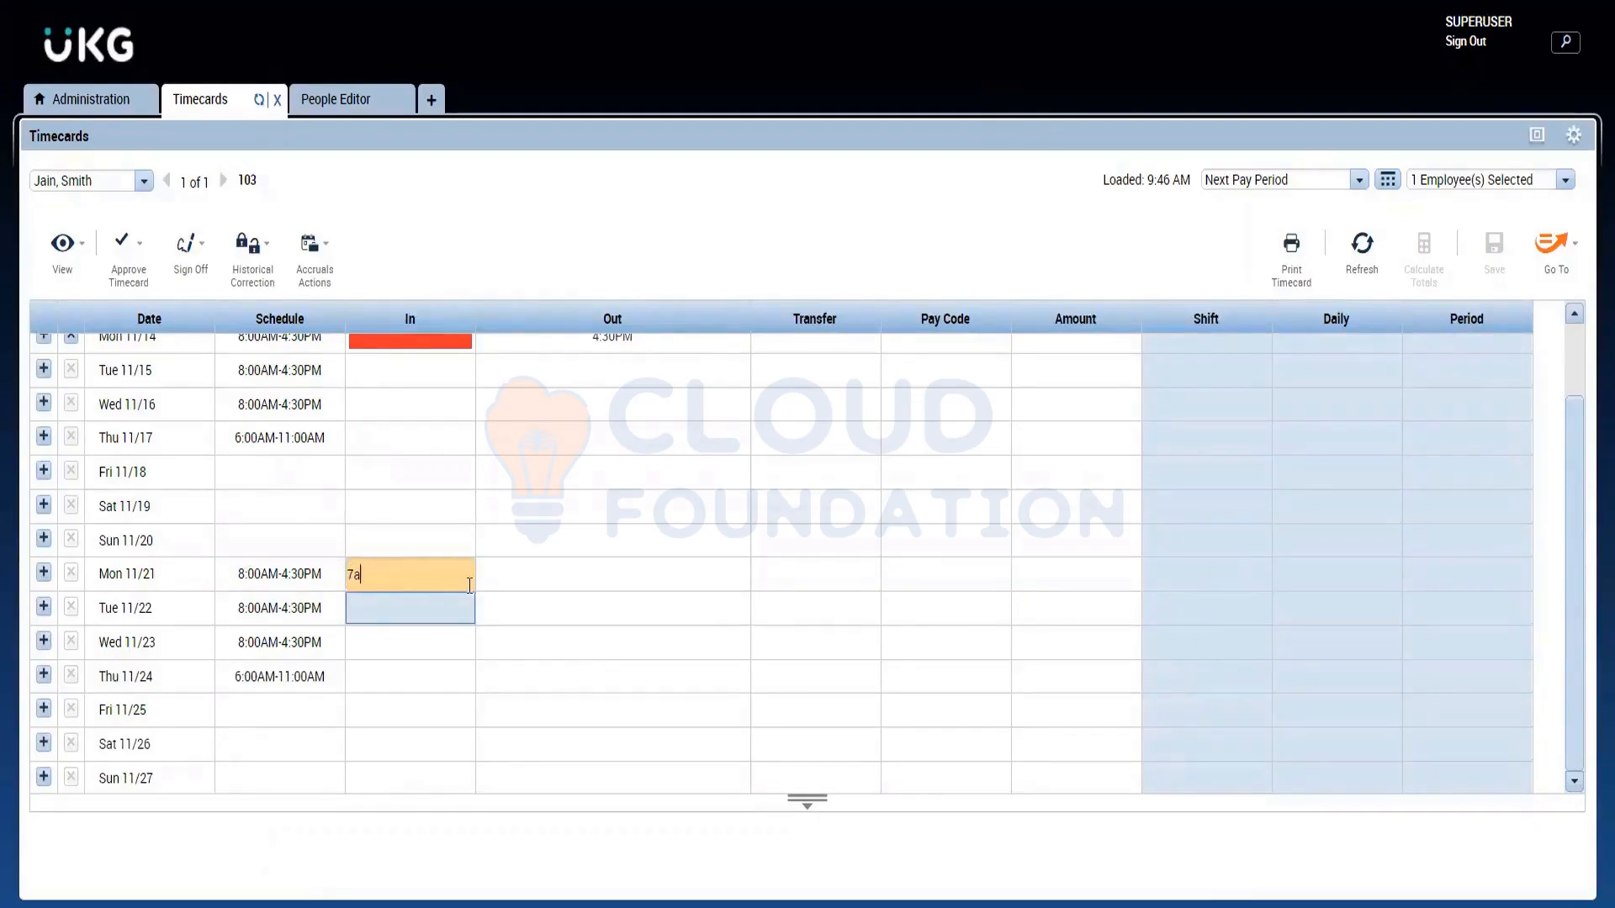
pyautogui.click(513, 574)
pyautogui.write('p')
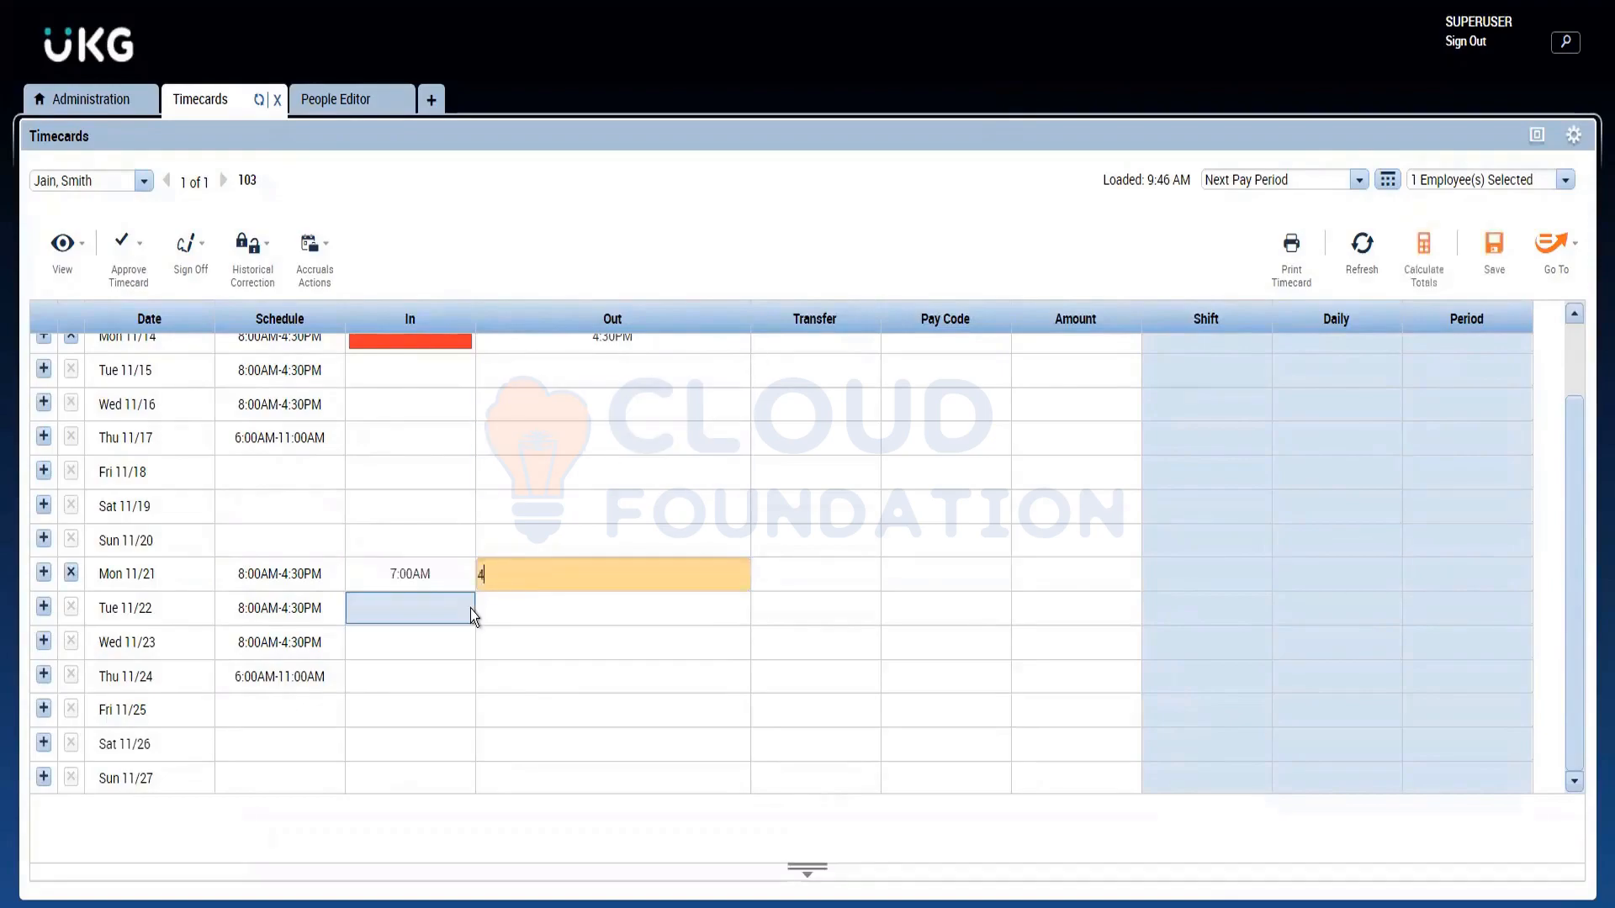
pyautogui.write('p')
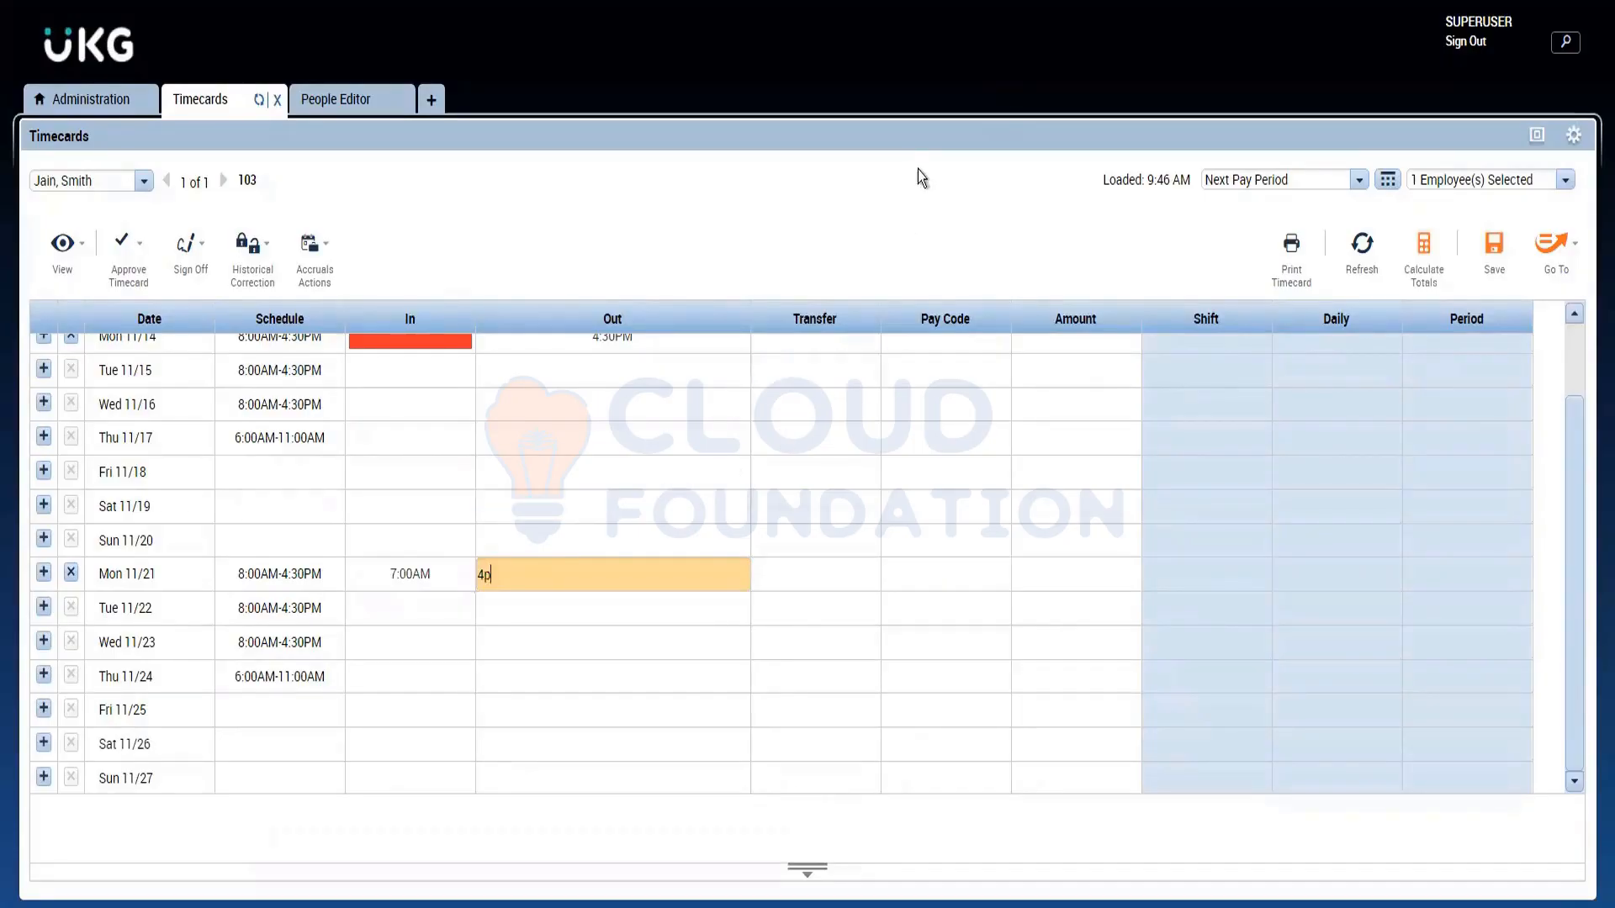
pyautogui.click(1441, 274)
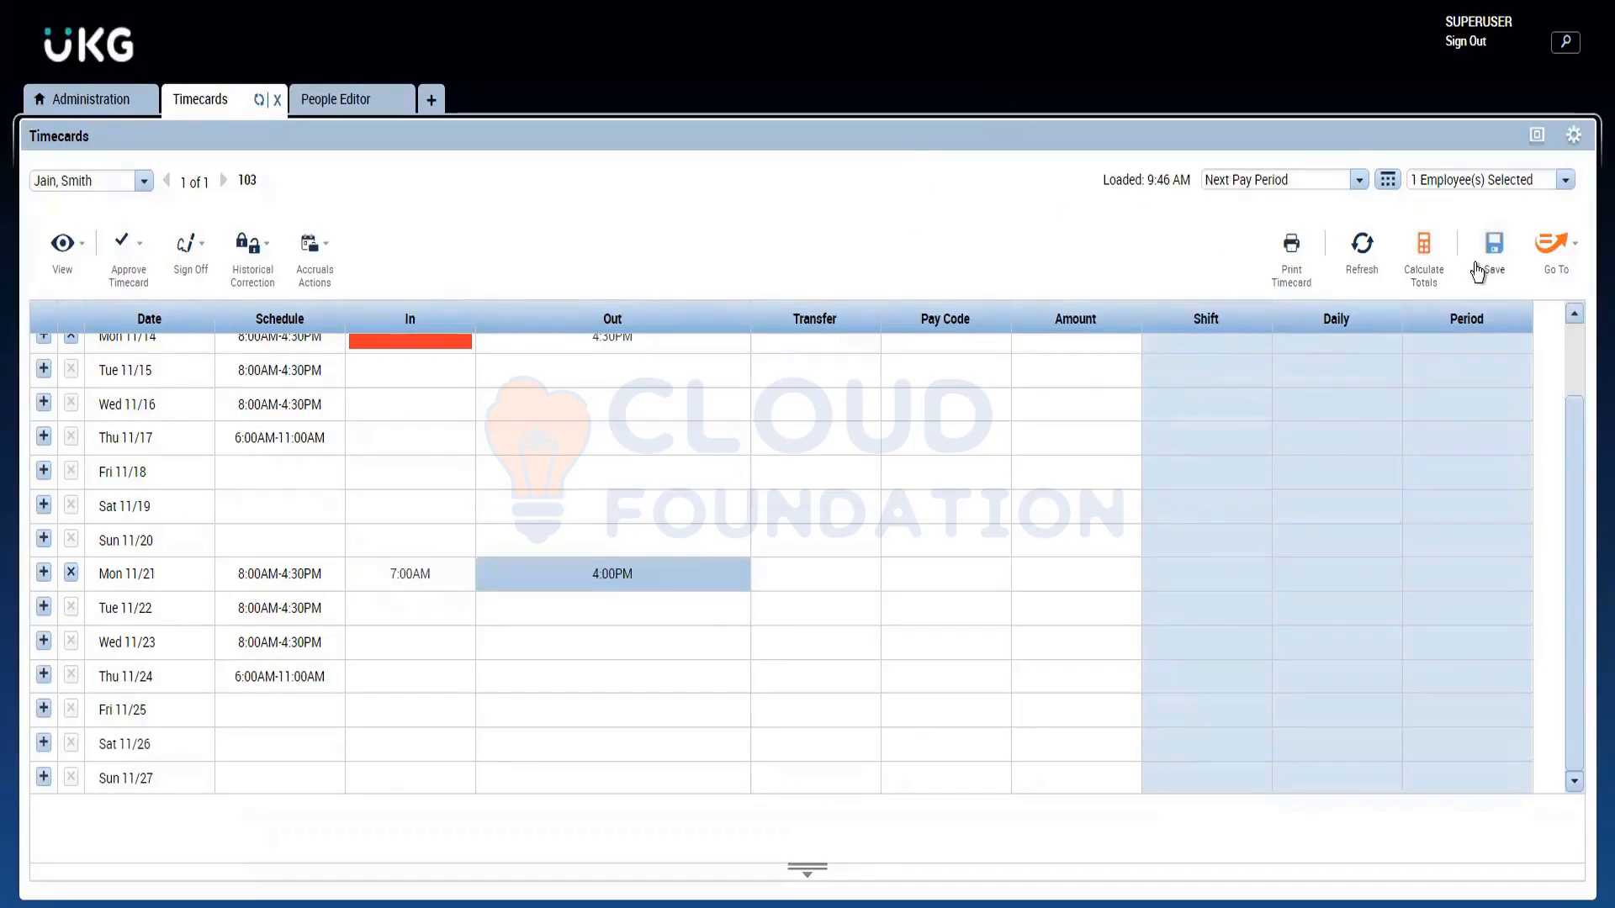
pyautogui.click(1478, 272)
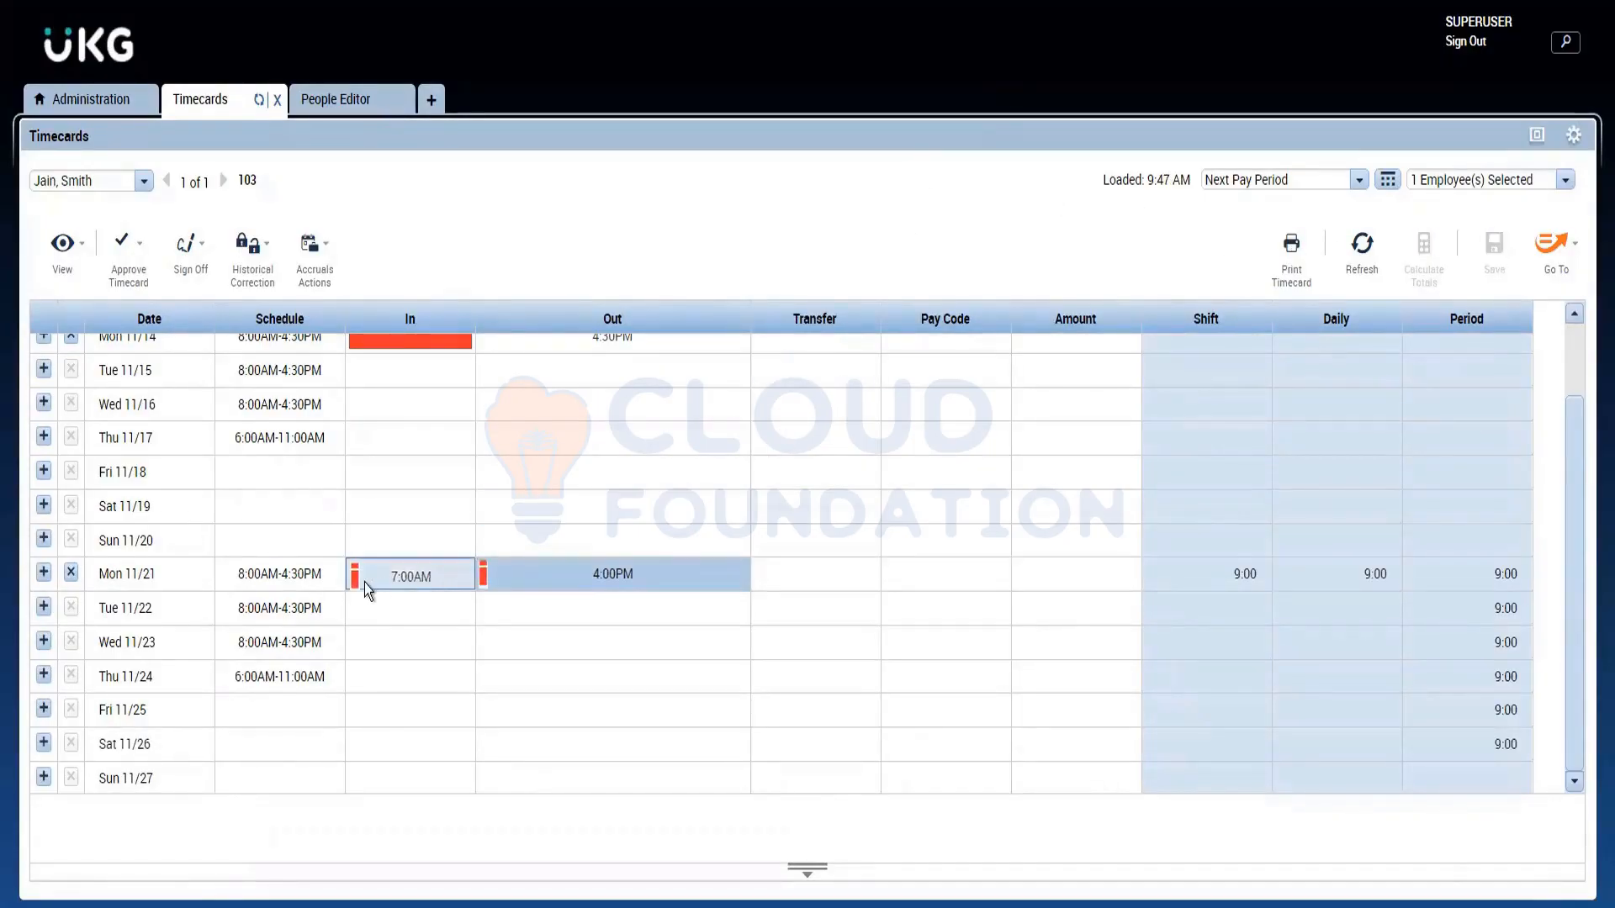
# Check the exception on the Mon 11/21 in punch, change that punch to 6:30a and save the timecard
pyautogui.moveTo(353, 582)
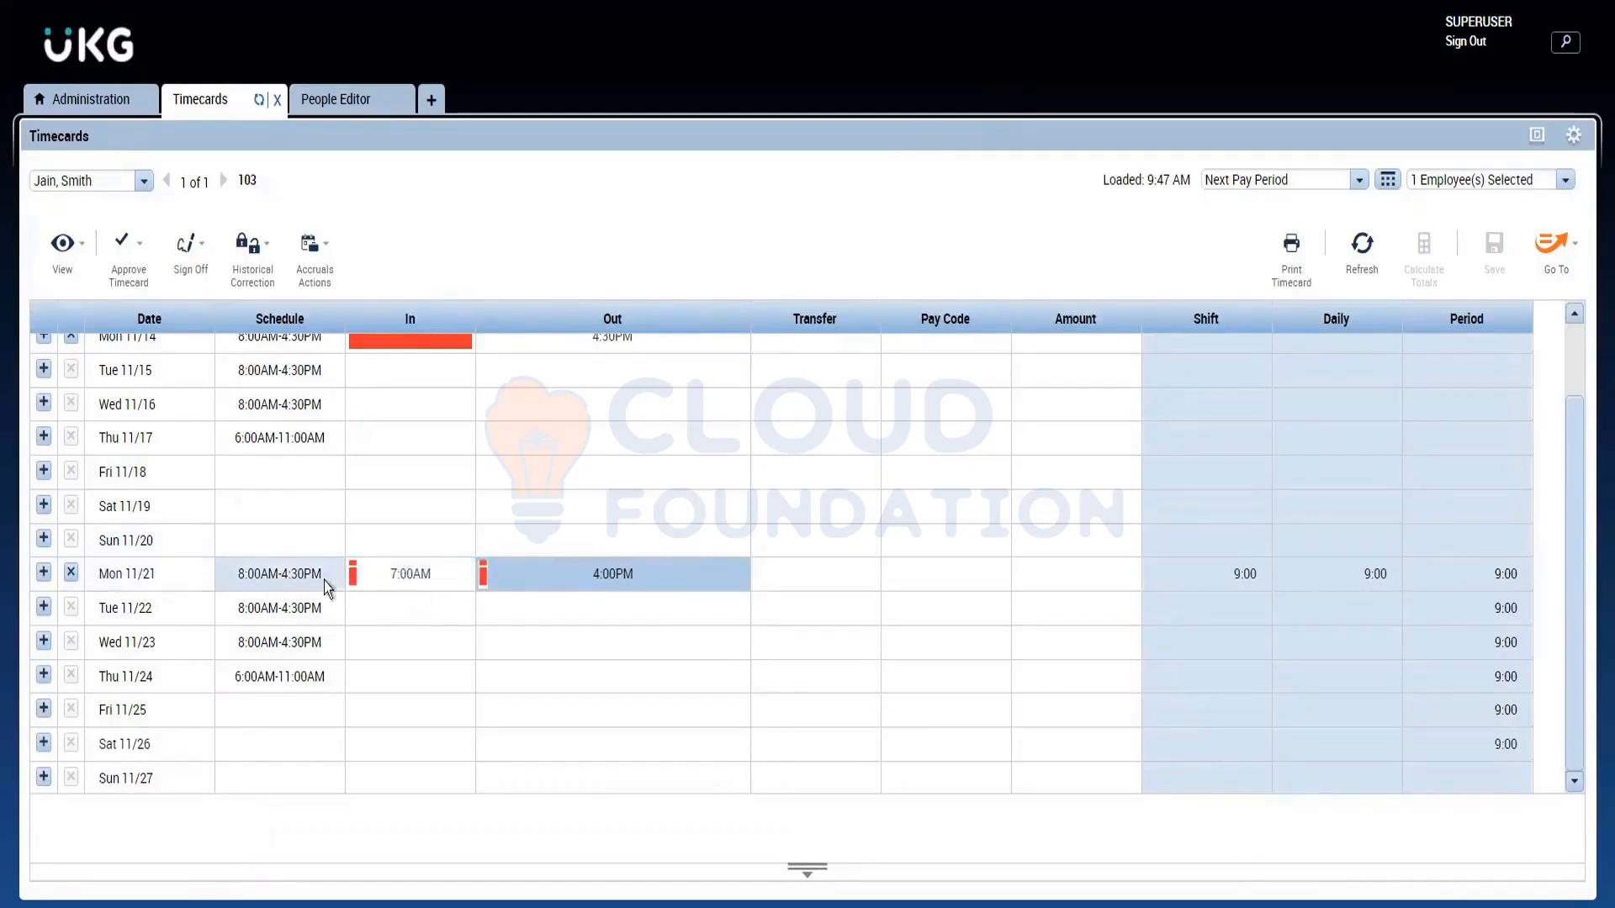
pyautogui.click(385, 583)
pyautogui.write('6')
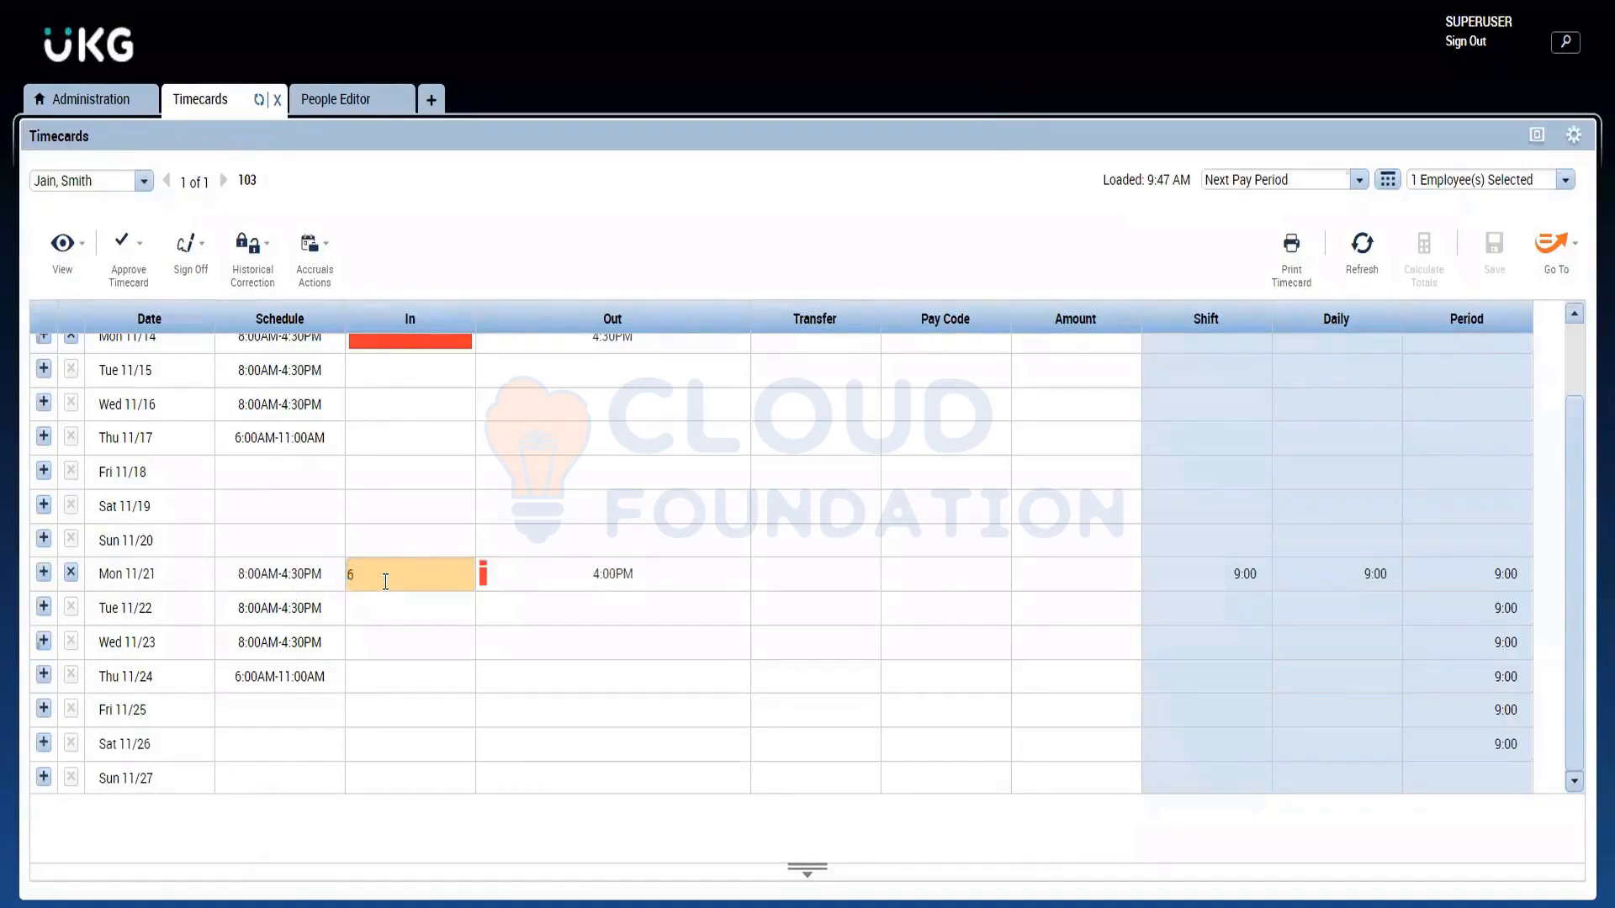
pyautogui.write(':30a')
pyautogui.click(1518, 283)
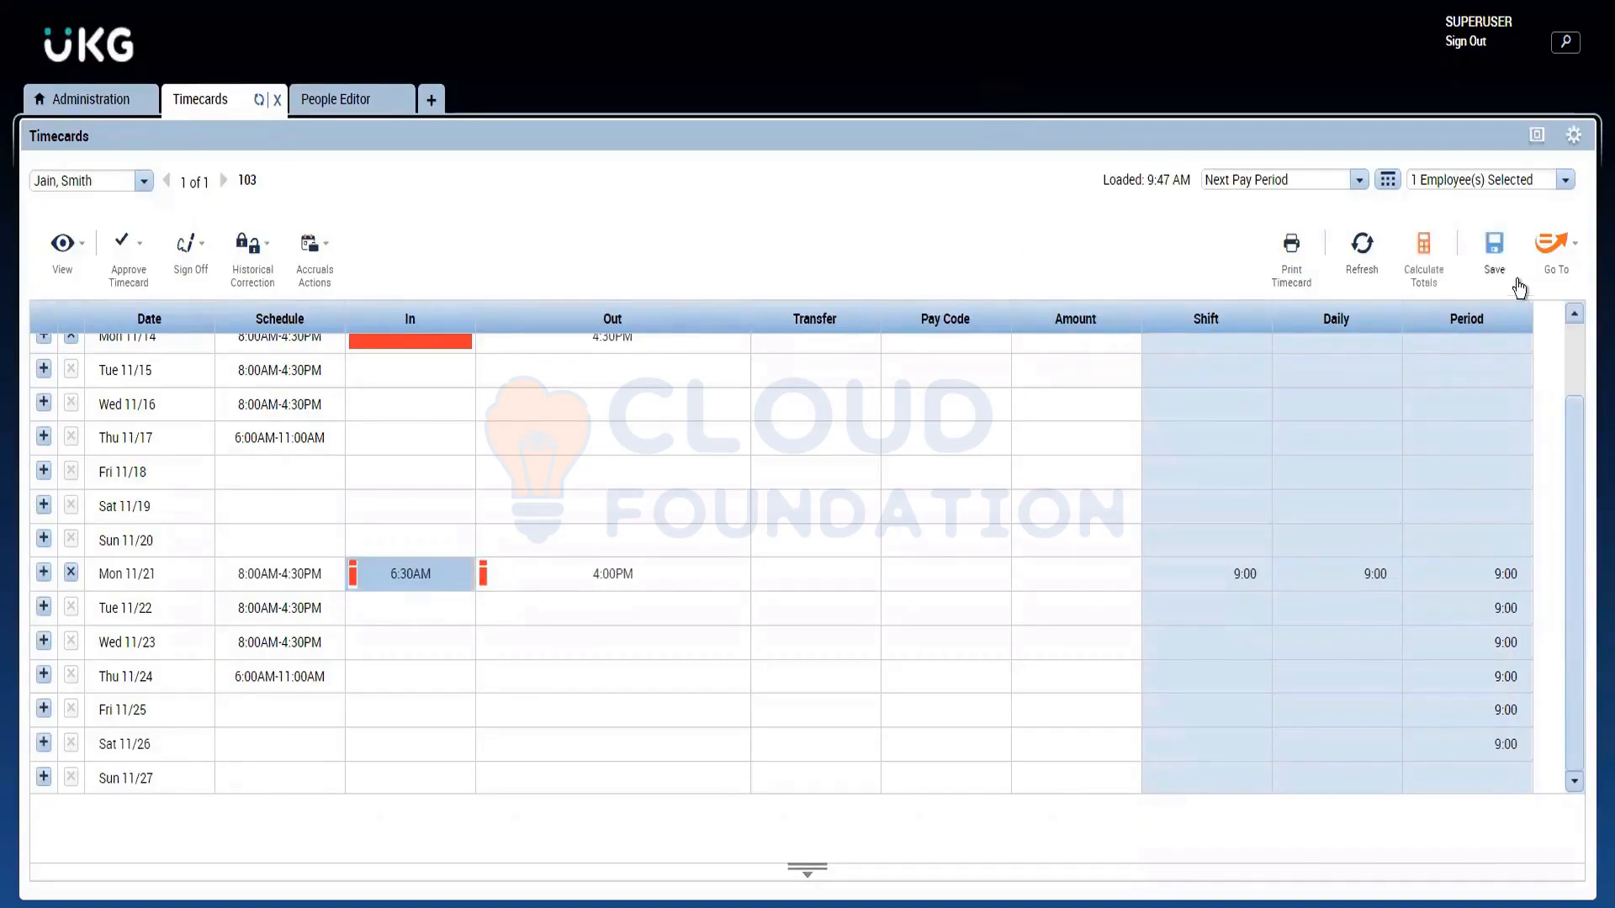
pyautogui.moveTo(1497, 266); pyautogui.dragTo(580, 443)
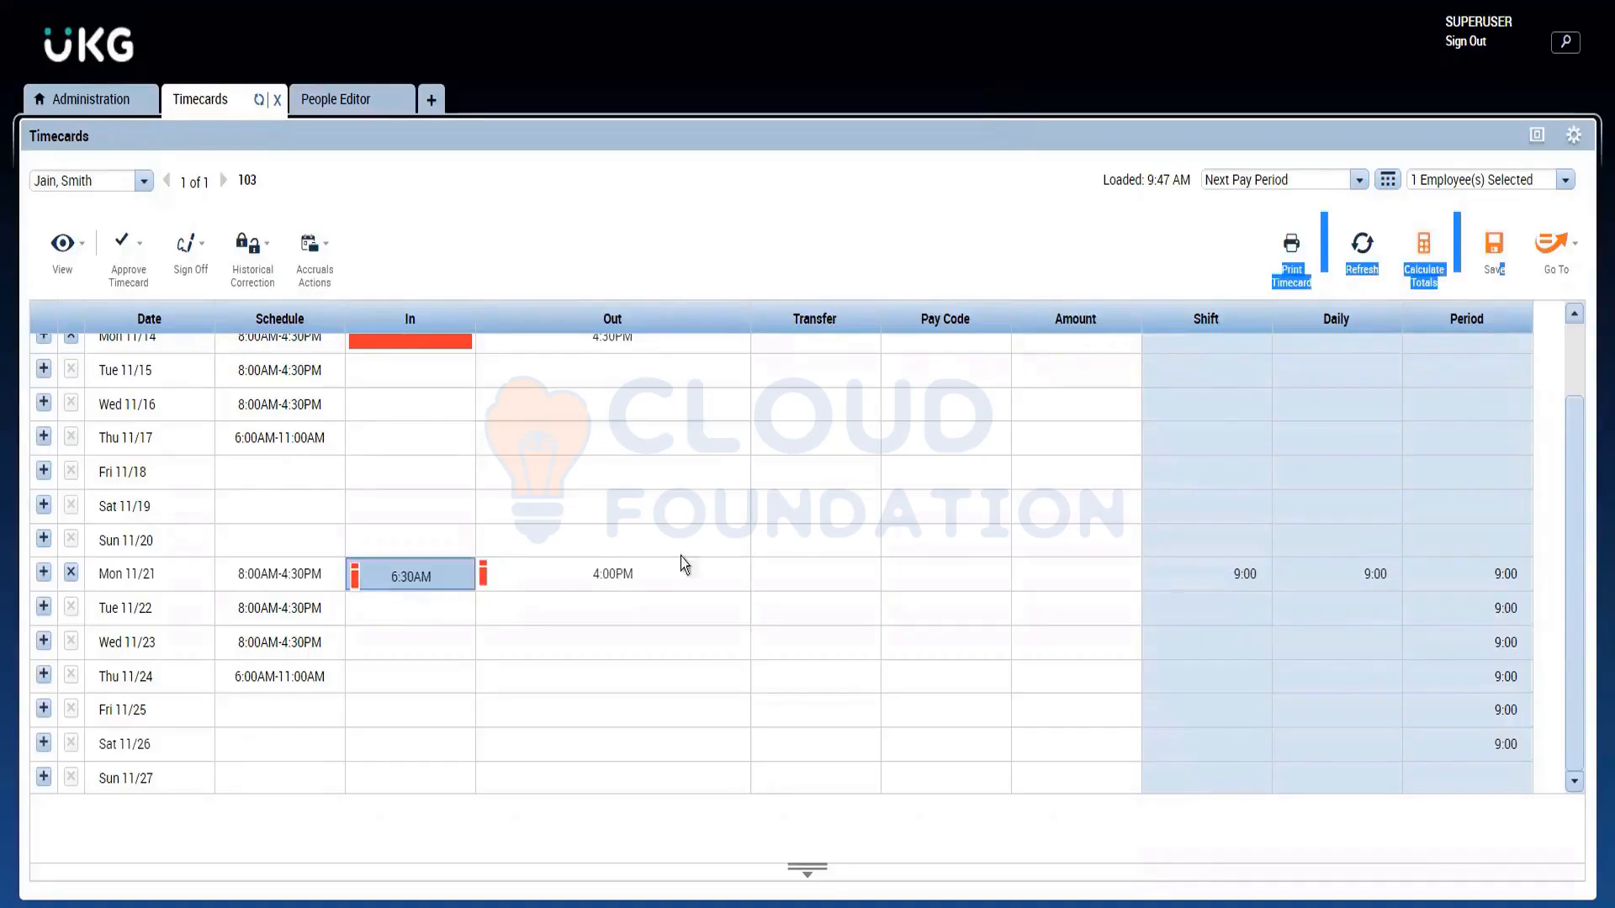
pyautogui.click(1494, 244)
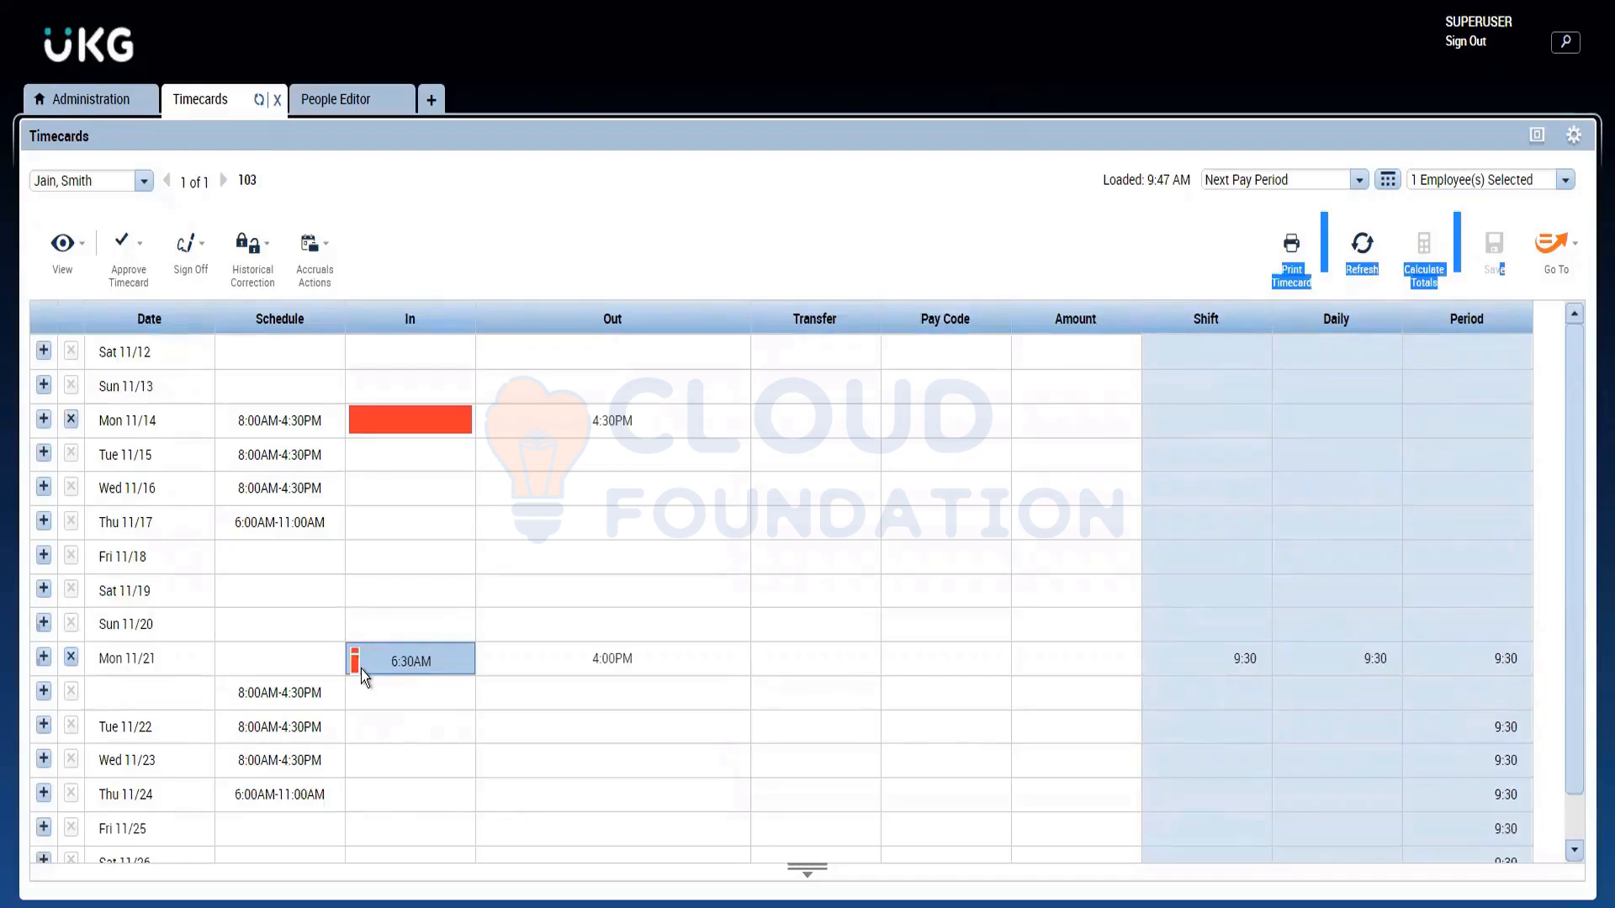
# Open the Aus FT punch interpretation rule in the pay policies setup and examine its early and late start margins
pyautogui.click(90, 110)
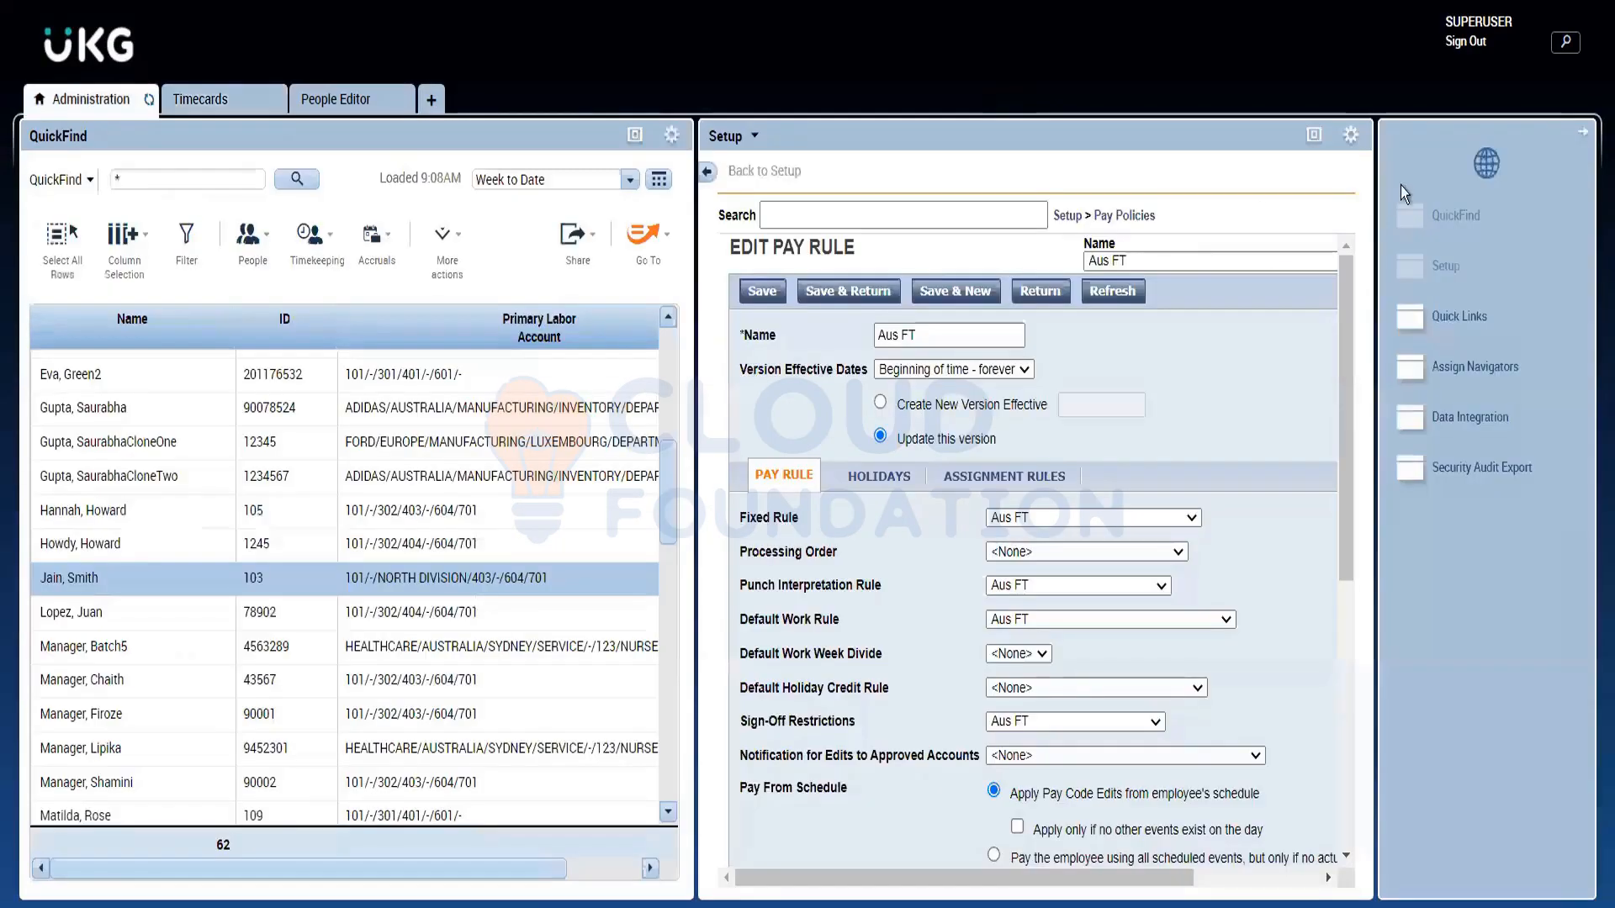
pyautogui.click(1140, 218)
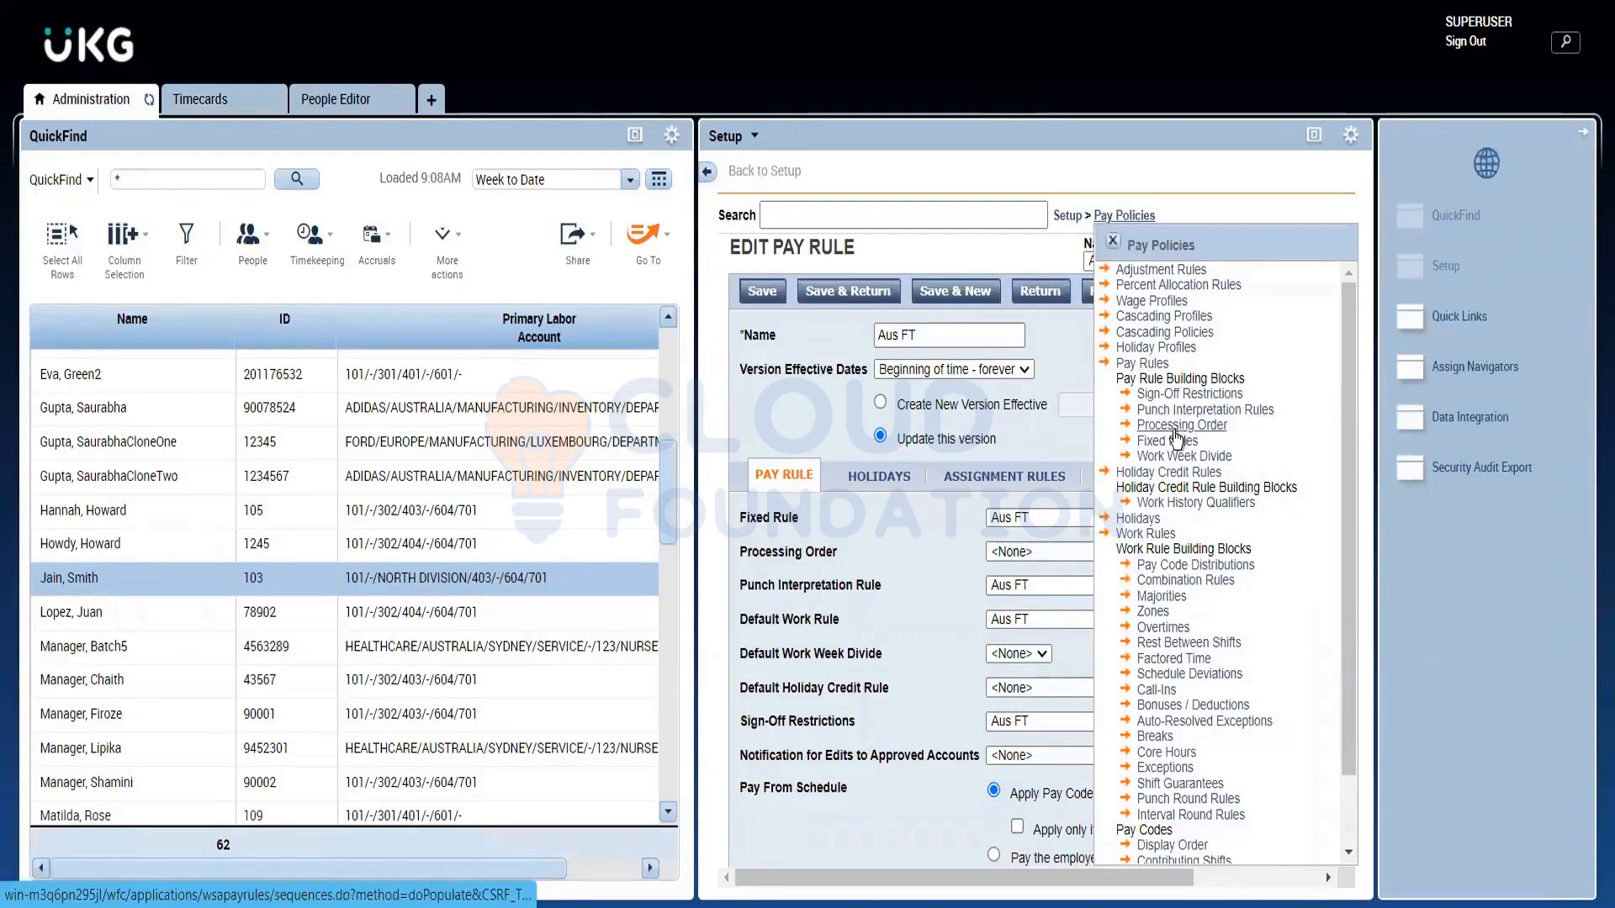
pyautogui.click(1175, 411)
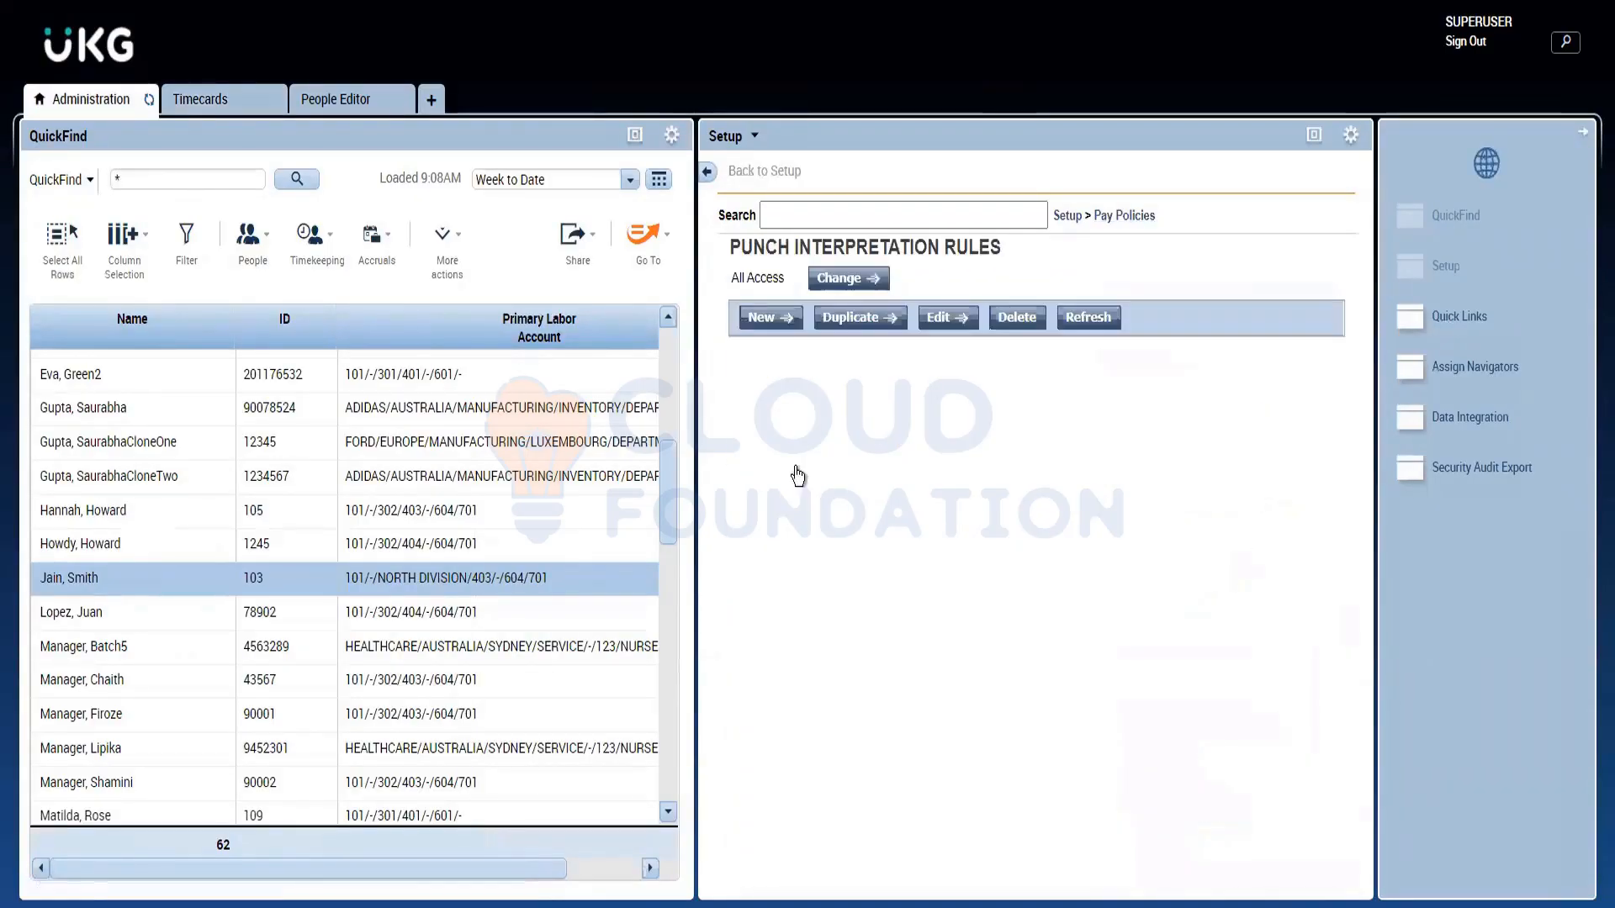
pyautogui.click(795, 398)
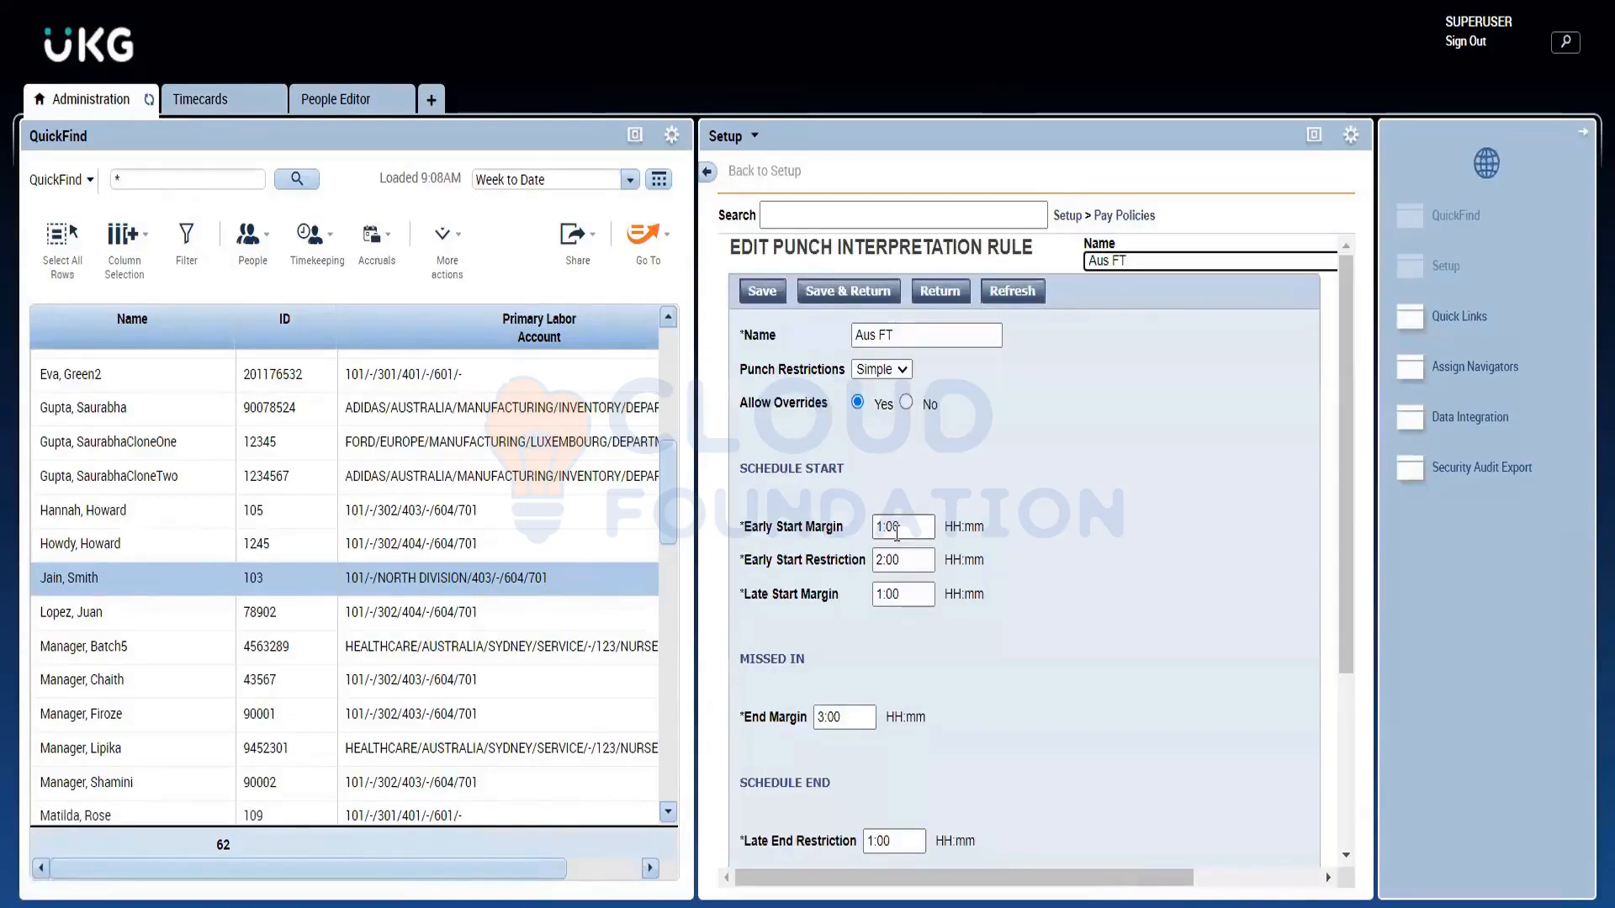
pyautogui.moveTo(902, 531); pyautogui.dragTo(831, 532)
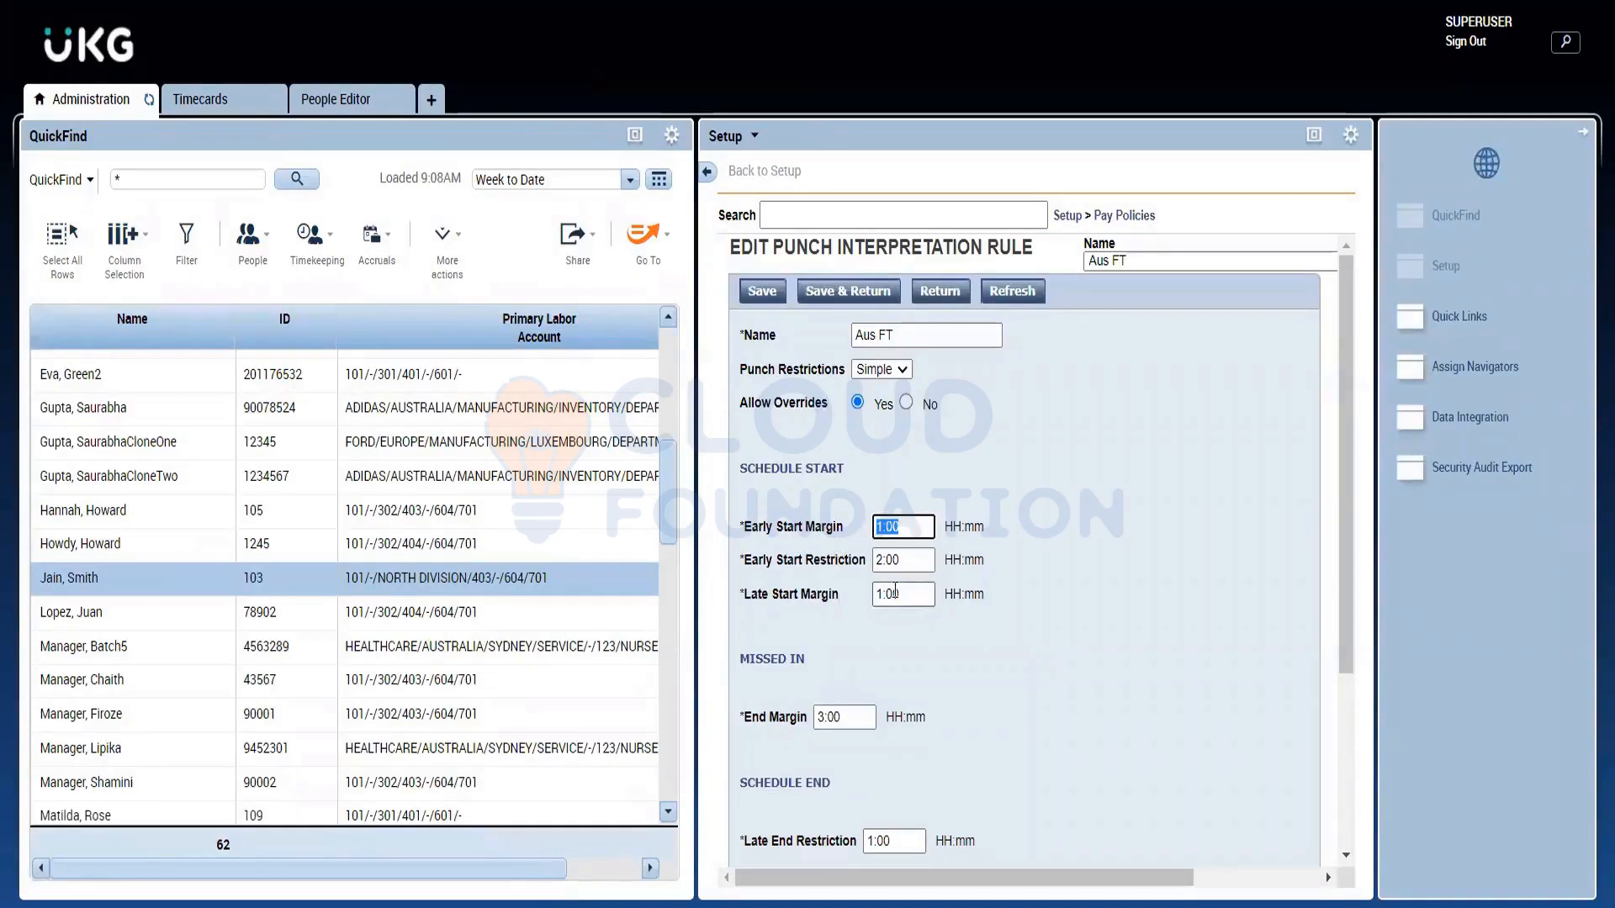
pyautogui.moveTo(896, 590); pyautogui.dragTo(795, 573)
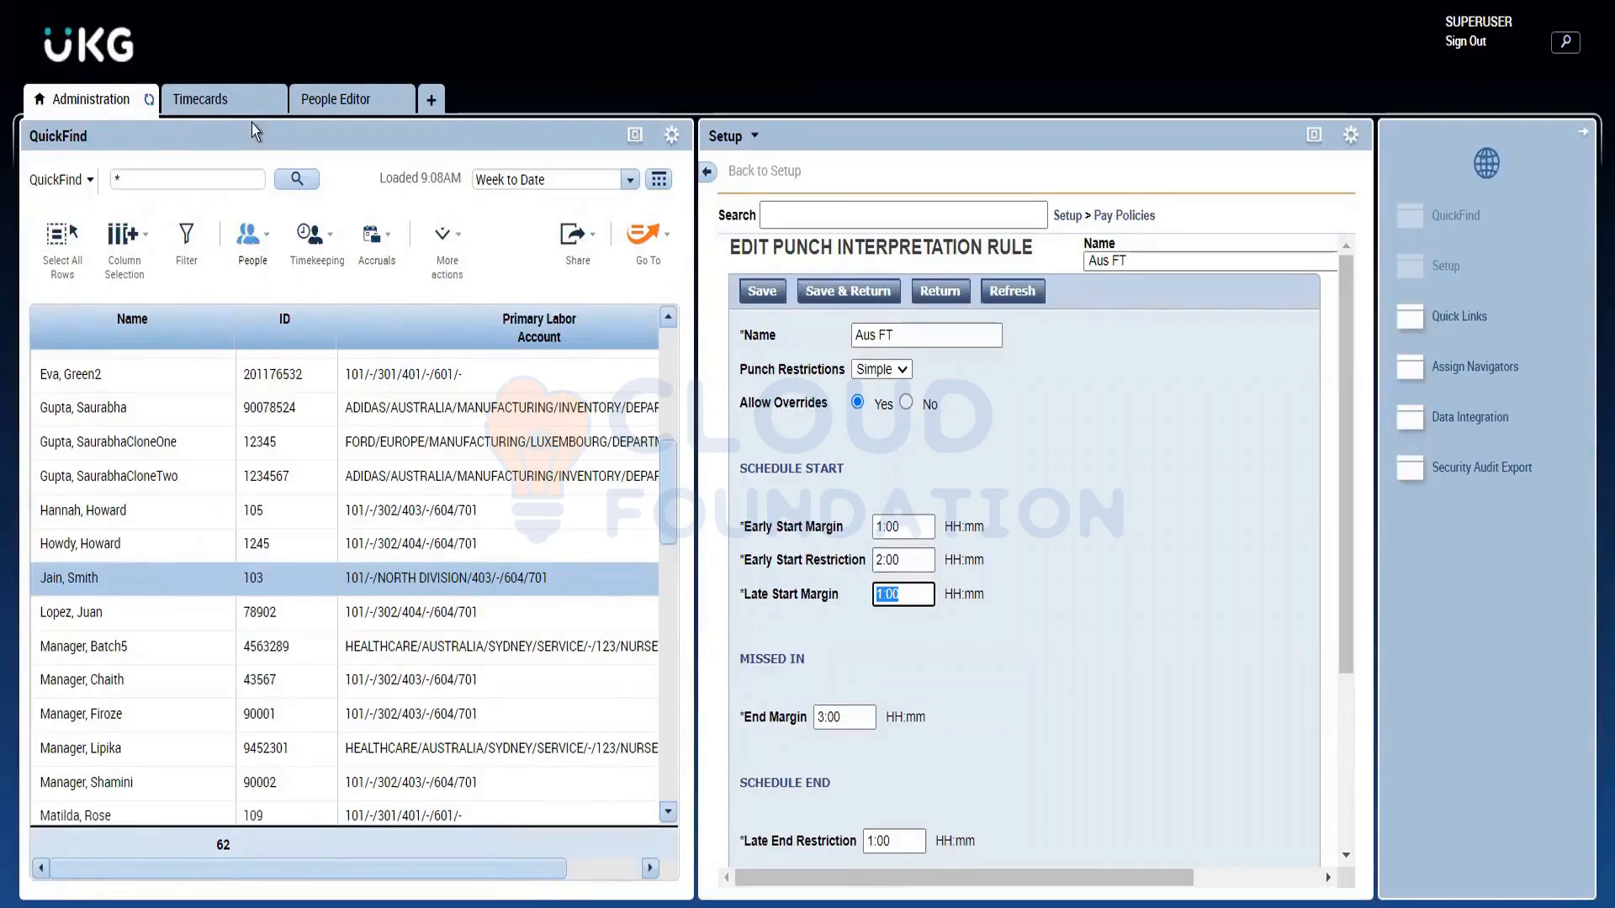
# Compare the exception on the Mon 11/21 in punch with the Early Start Restriction of the Aus FT punch interpretation rule
pyautogui.click(216, 101)
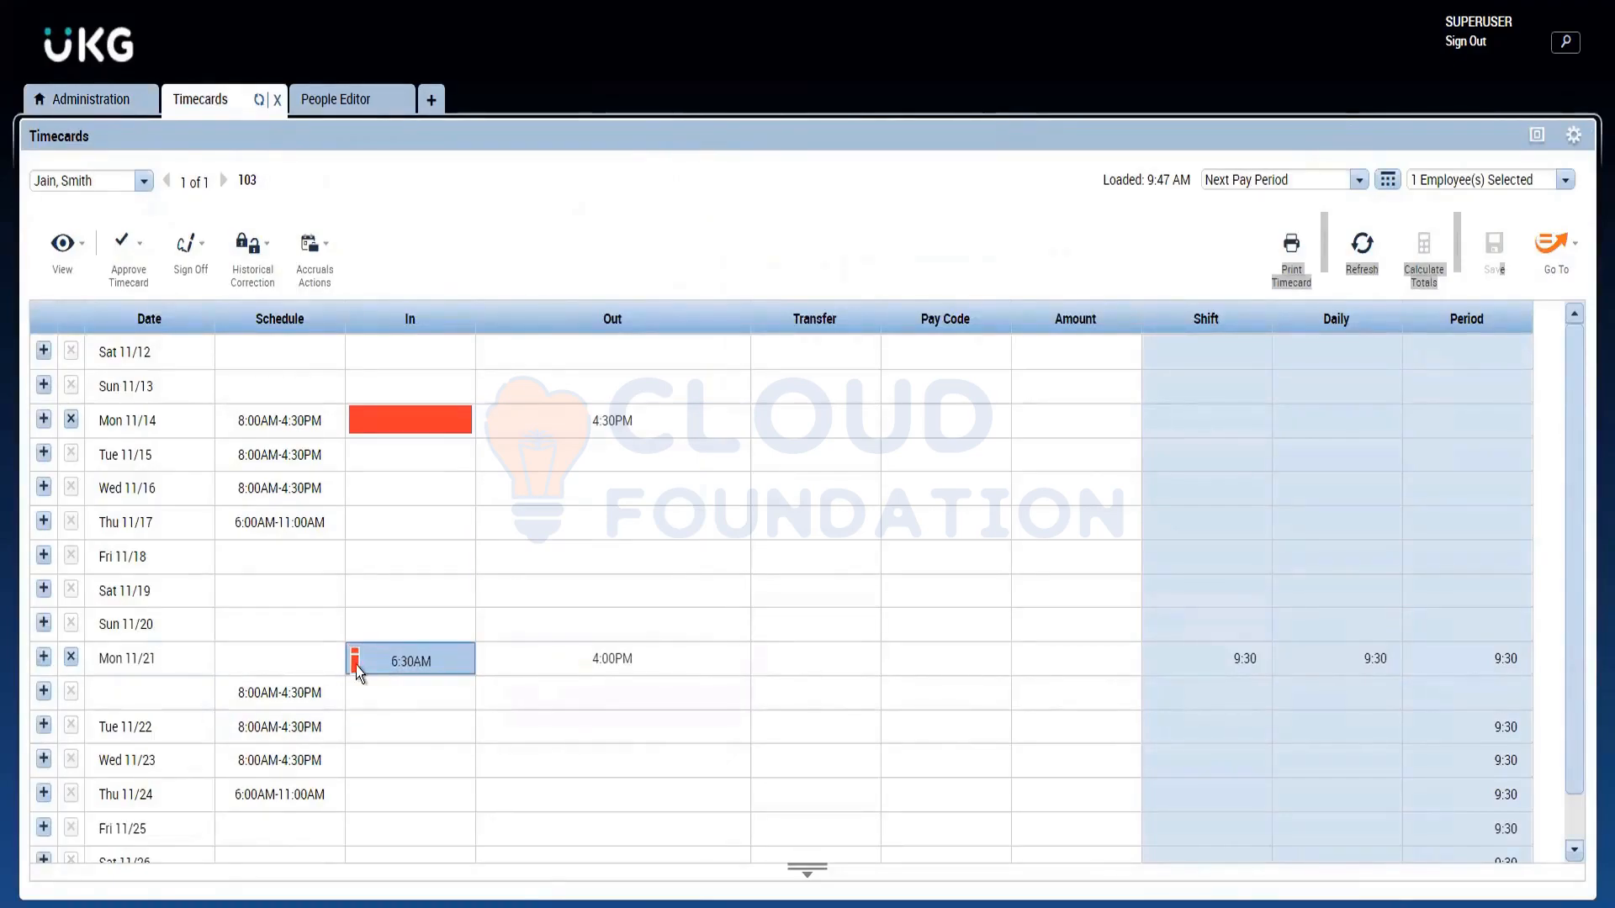
pyautogui.moveTo(356, 664)
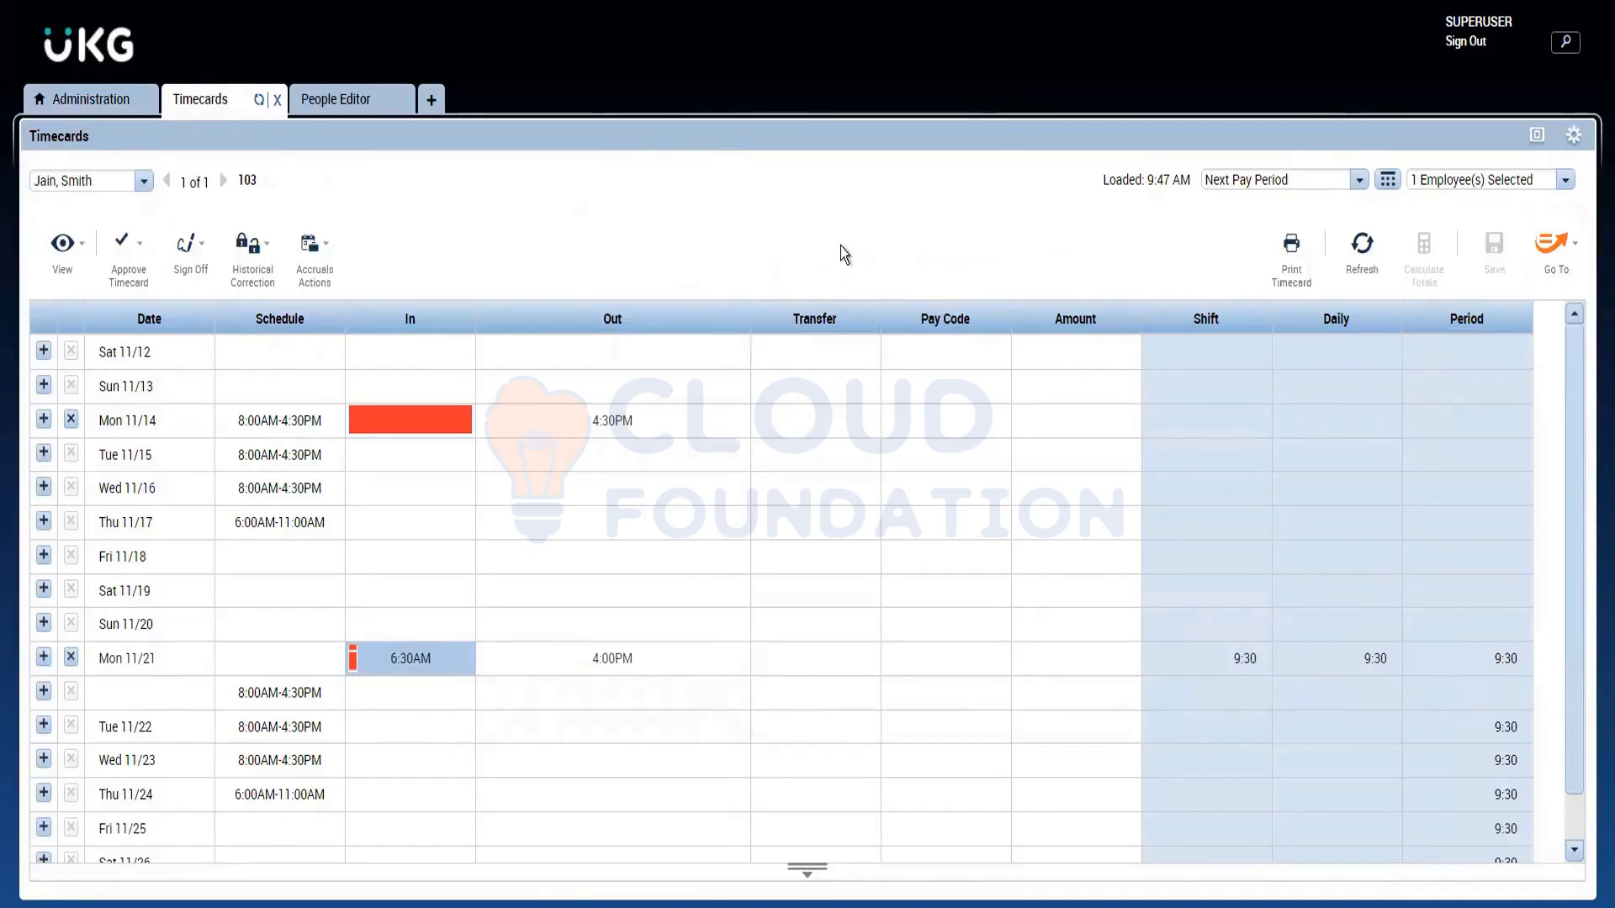
pyautogui.click(98, 104)
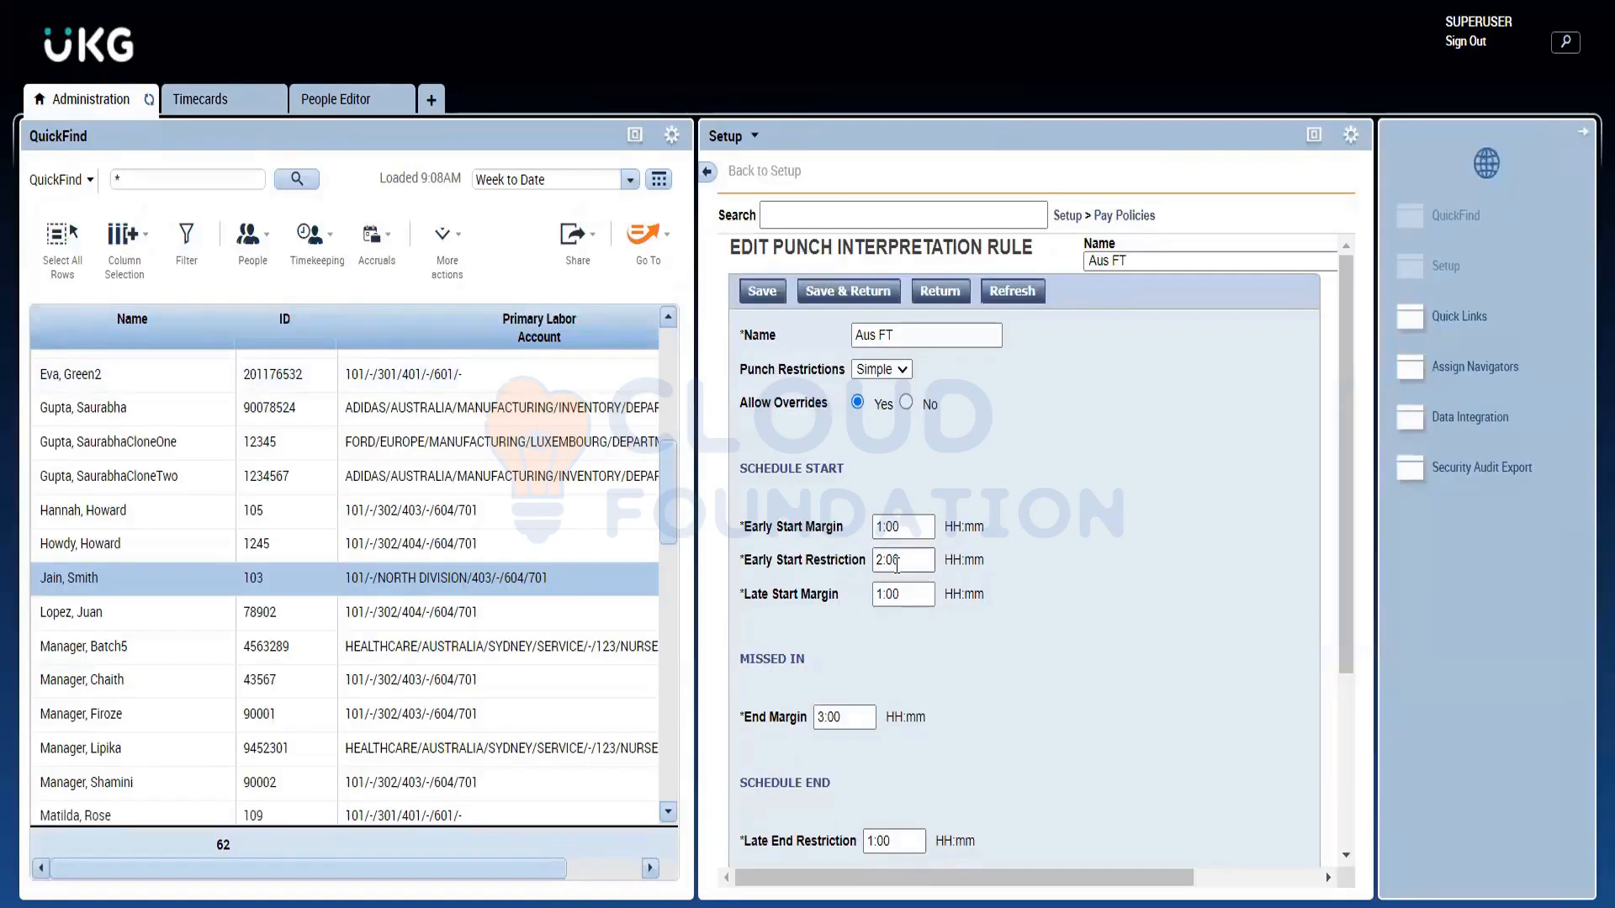
pyautogui.click(896, 563)
pyautogui.doubleClick(897, 565)
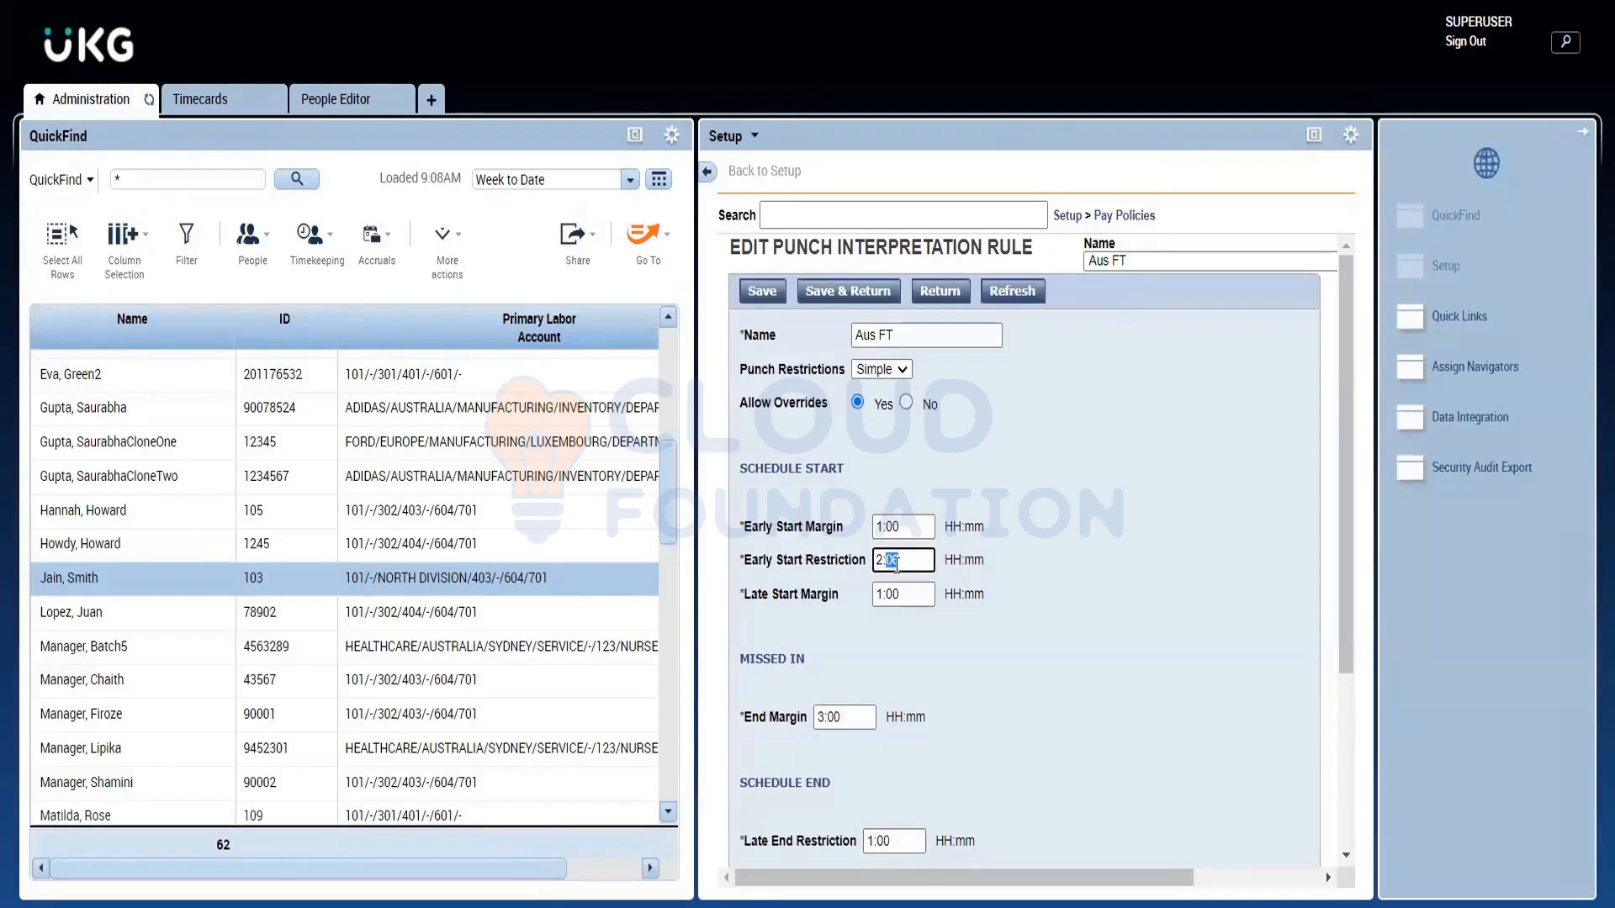
pyautogui.doubleClick(1056, 559)
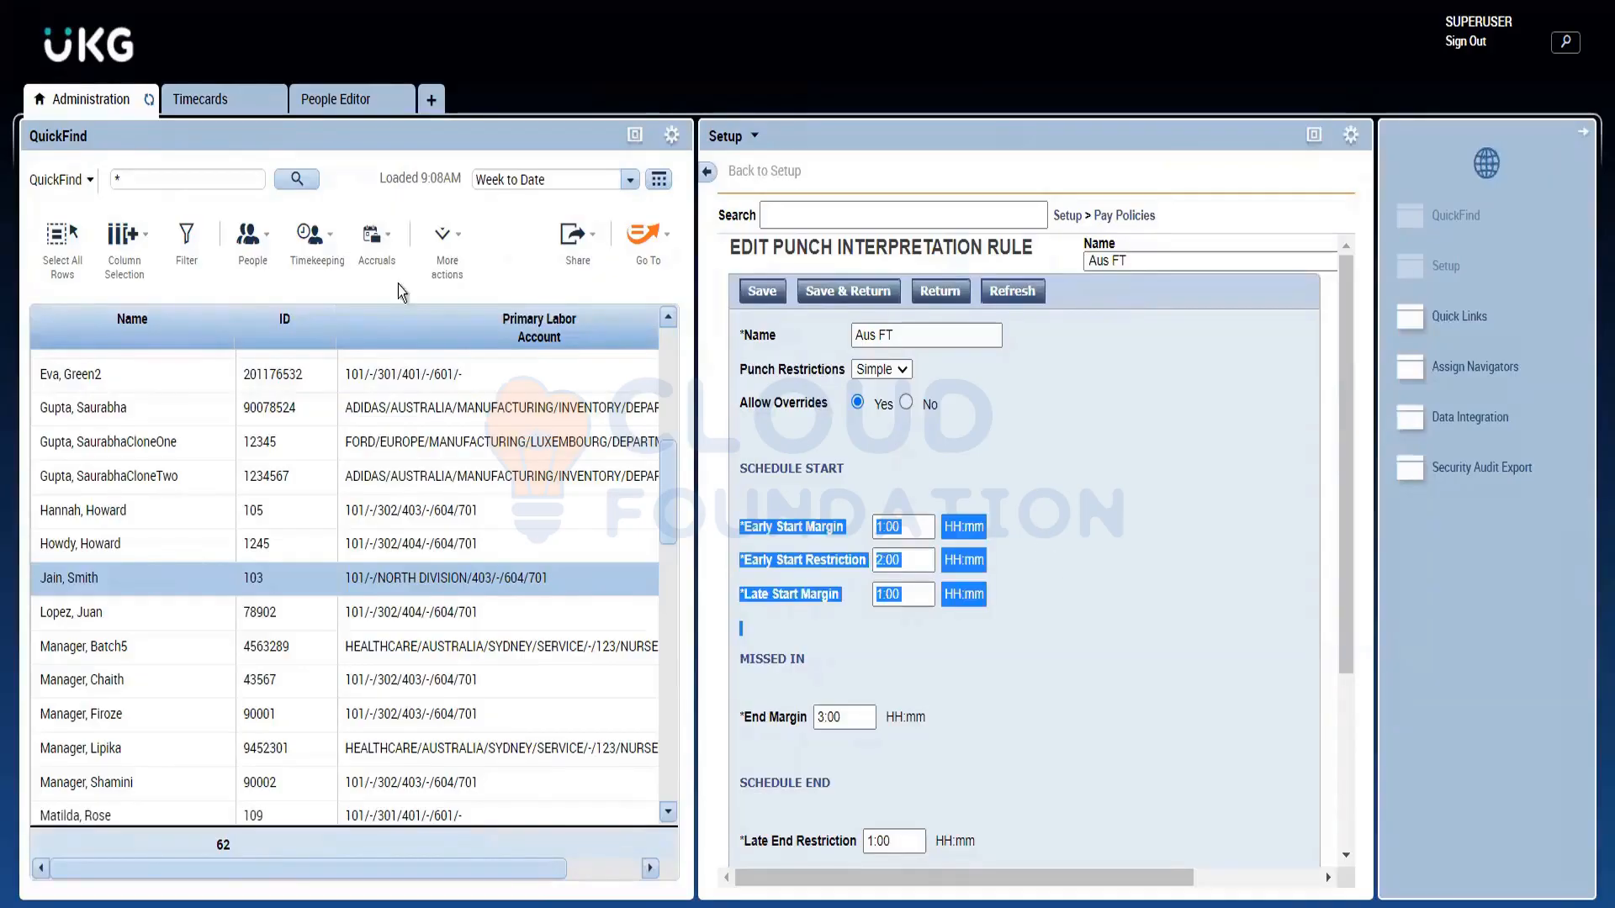
# Delete the Mon 11/21 punch row with the 6:30AM in punch from the employee's timecard
pyautogui.click(213, 111)
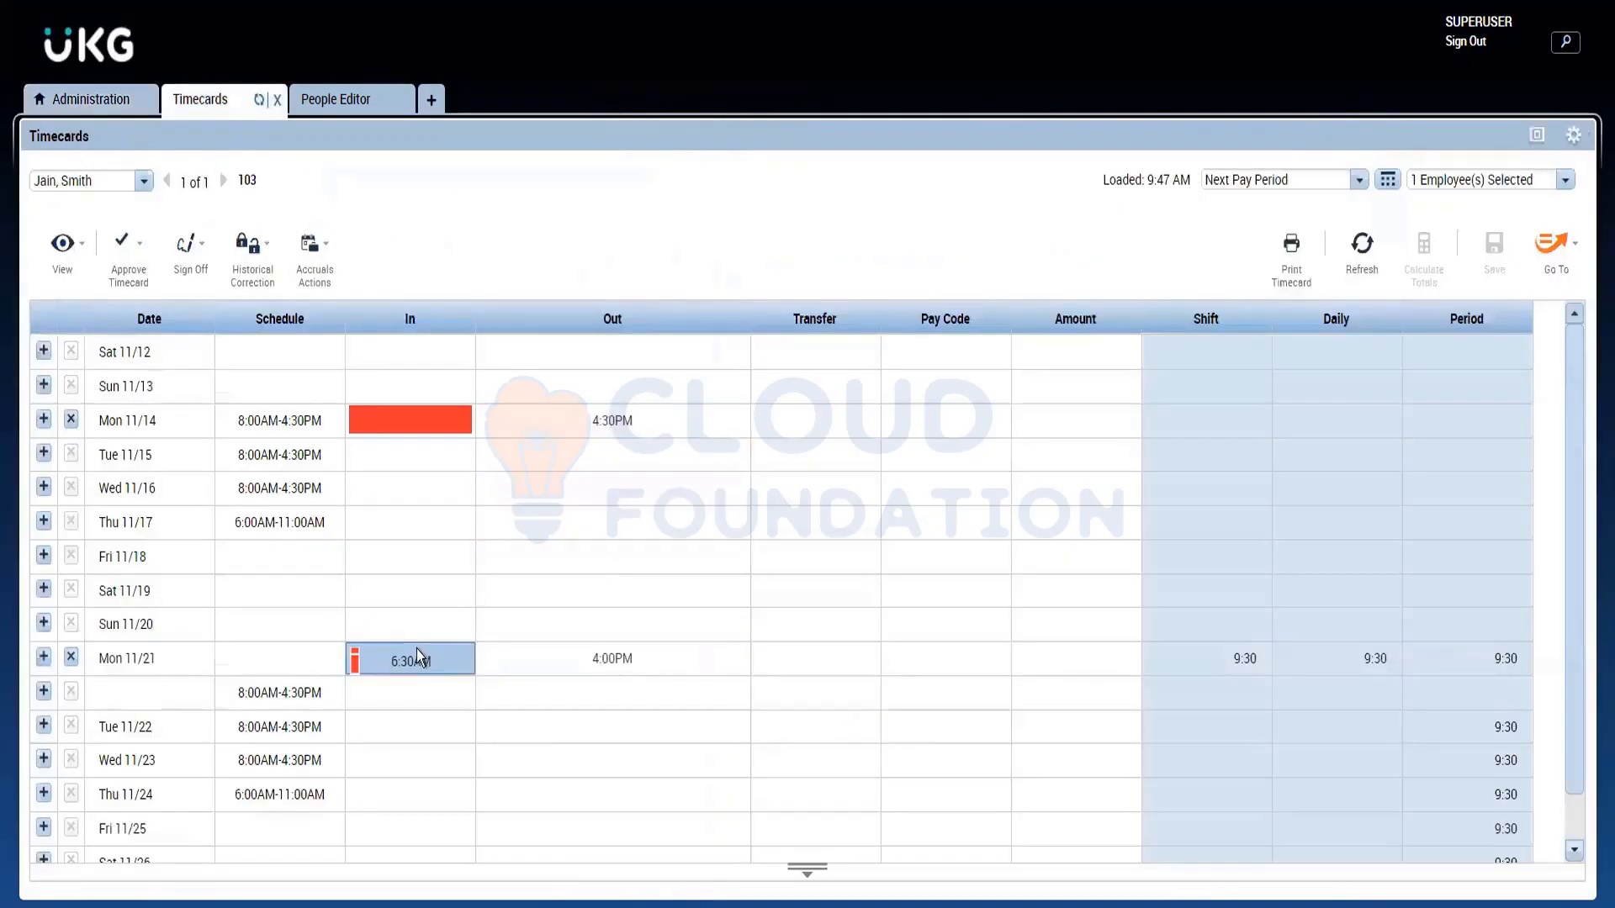
pyautogui.click(108, 659)
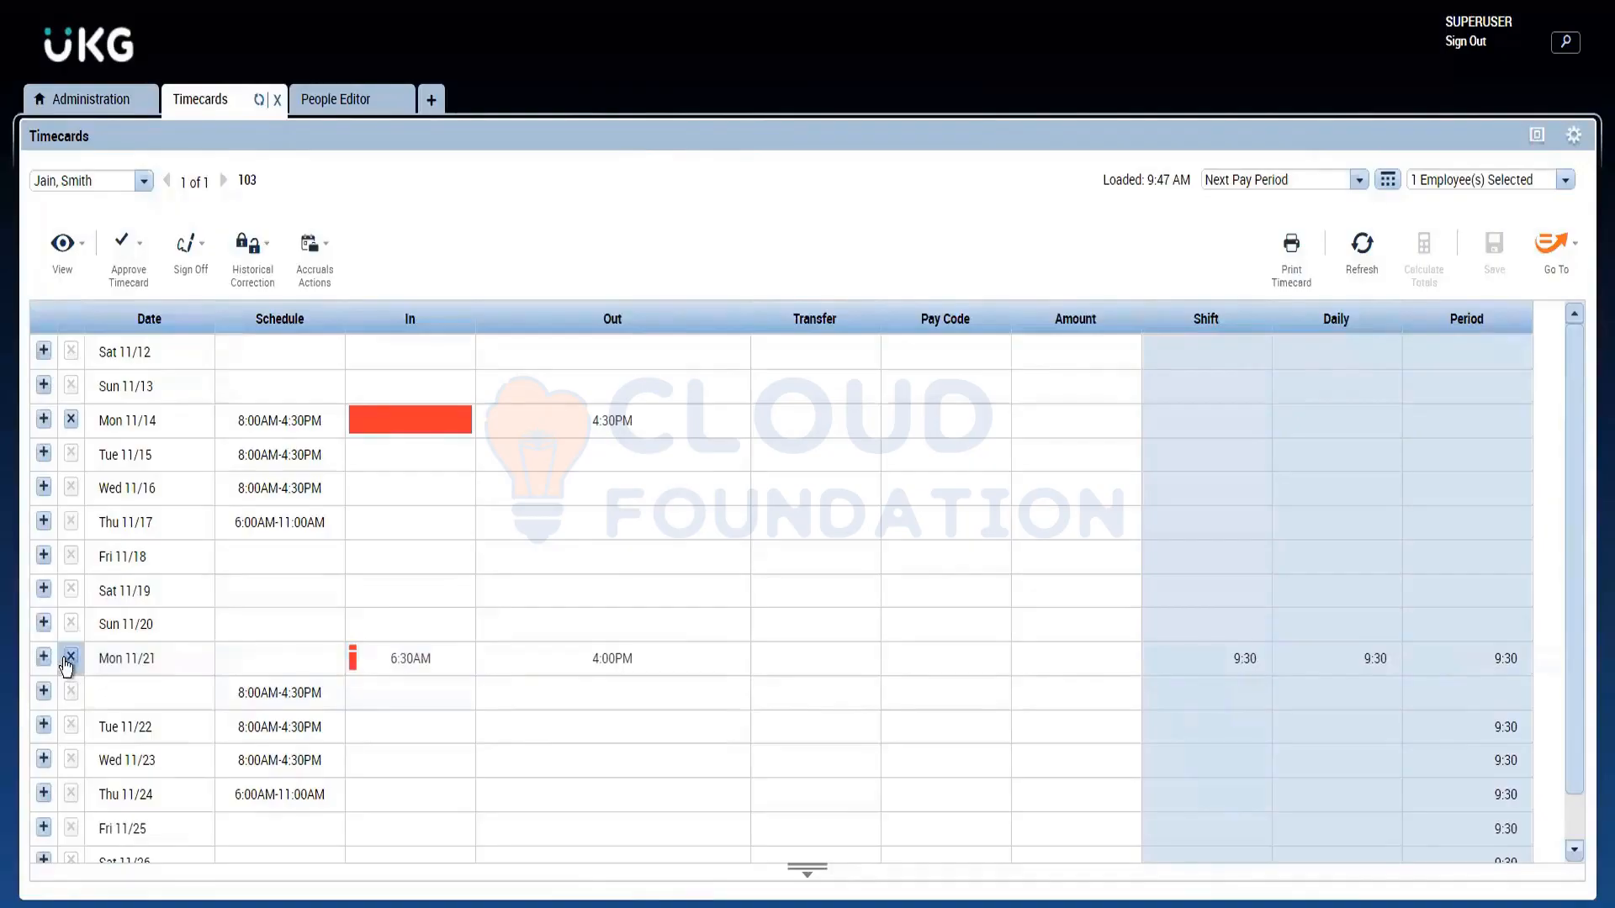
pyautogui.click(68, 661)
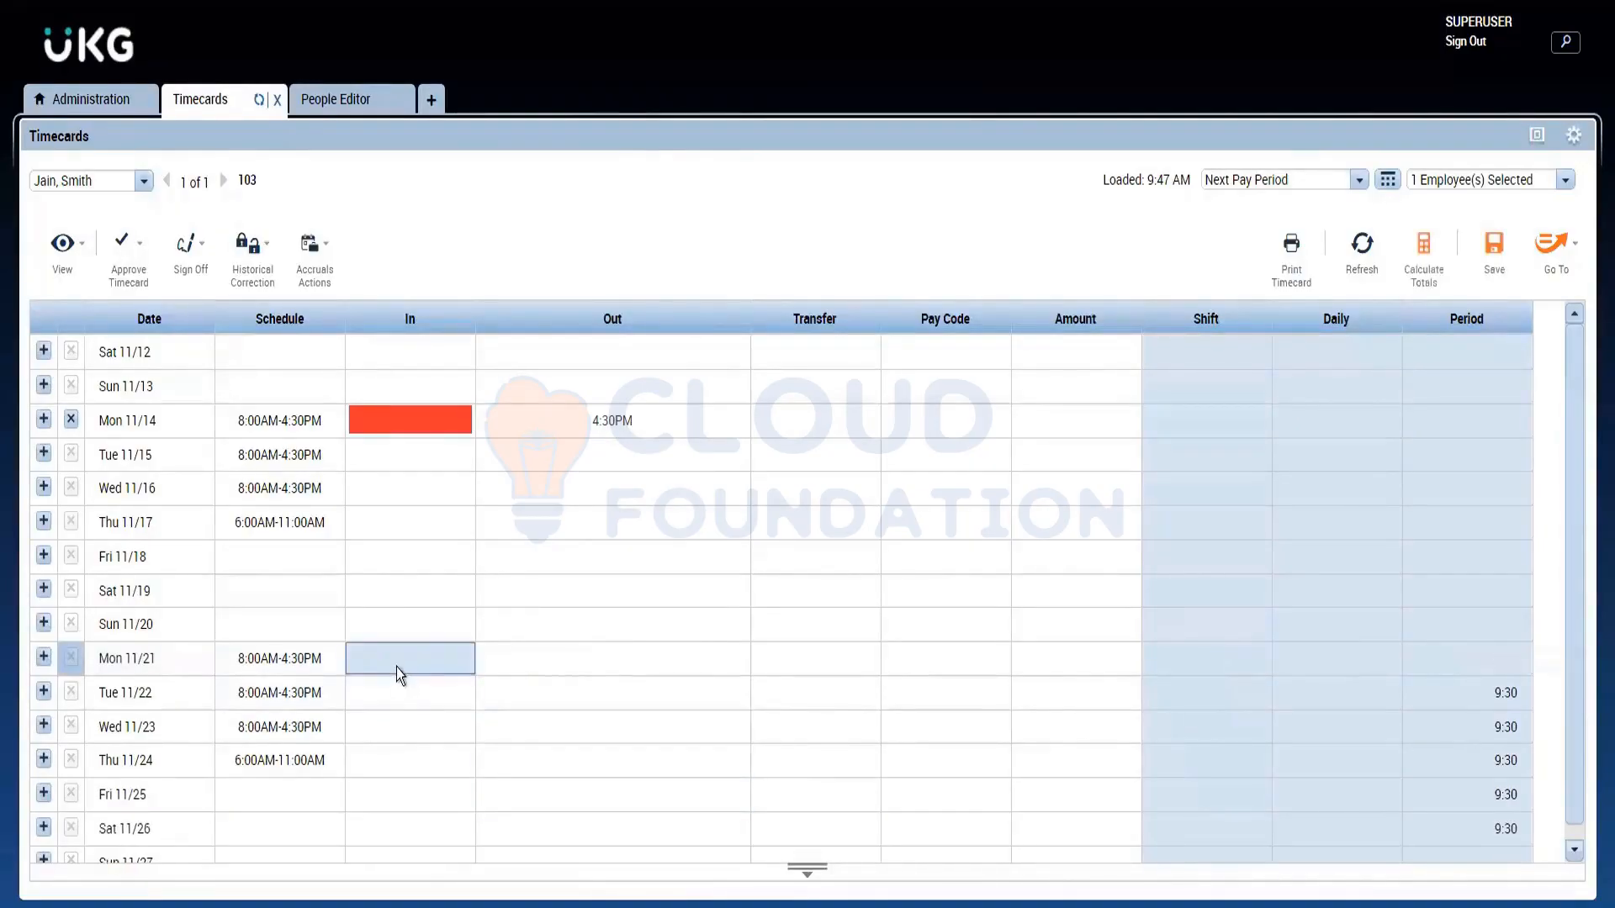
# Enter only an in punch of 5:50a for Mon 11/21 and save the timecard
pyautogui.click(397, 665)
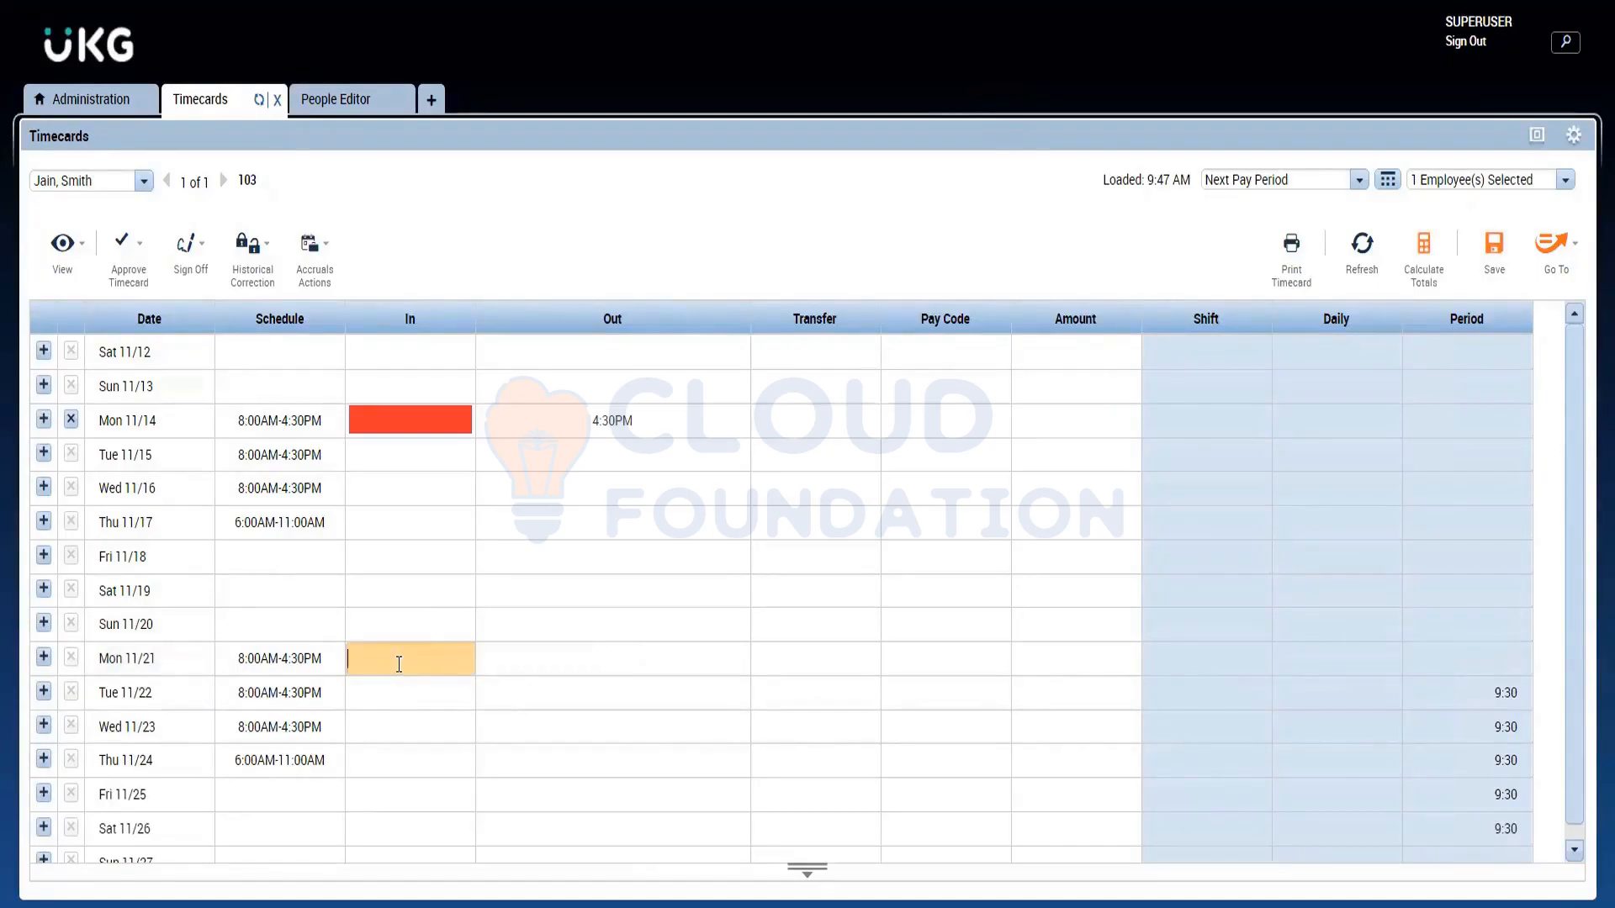
pyautogui.write('5:50a')
pyautogui.click(1509, 241)
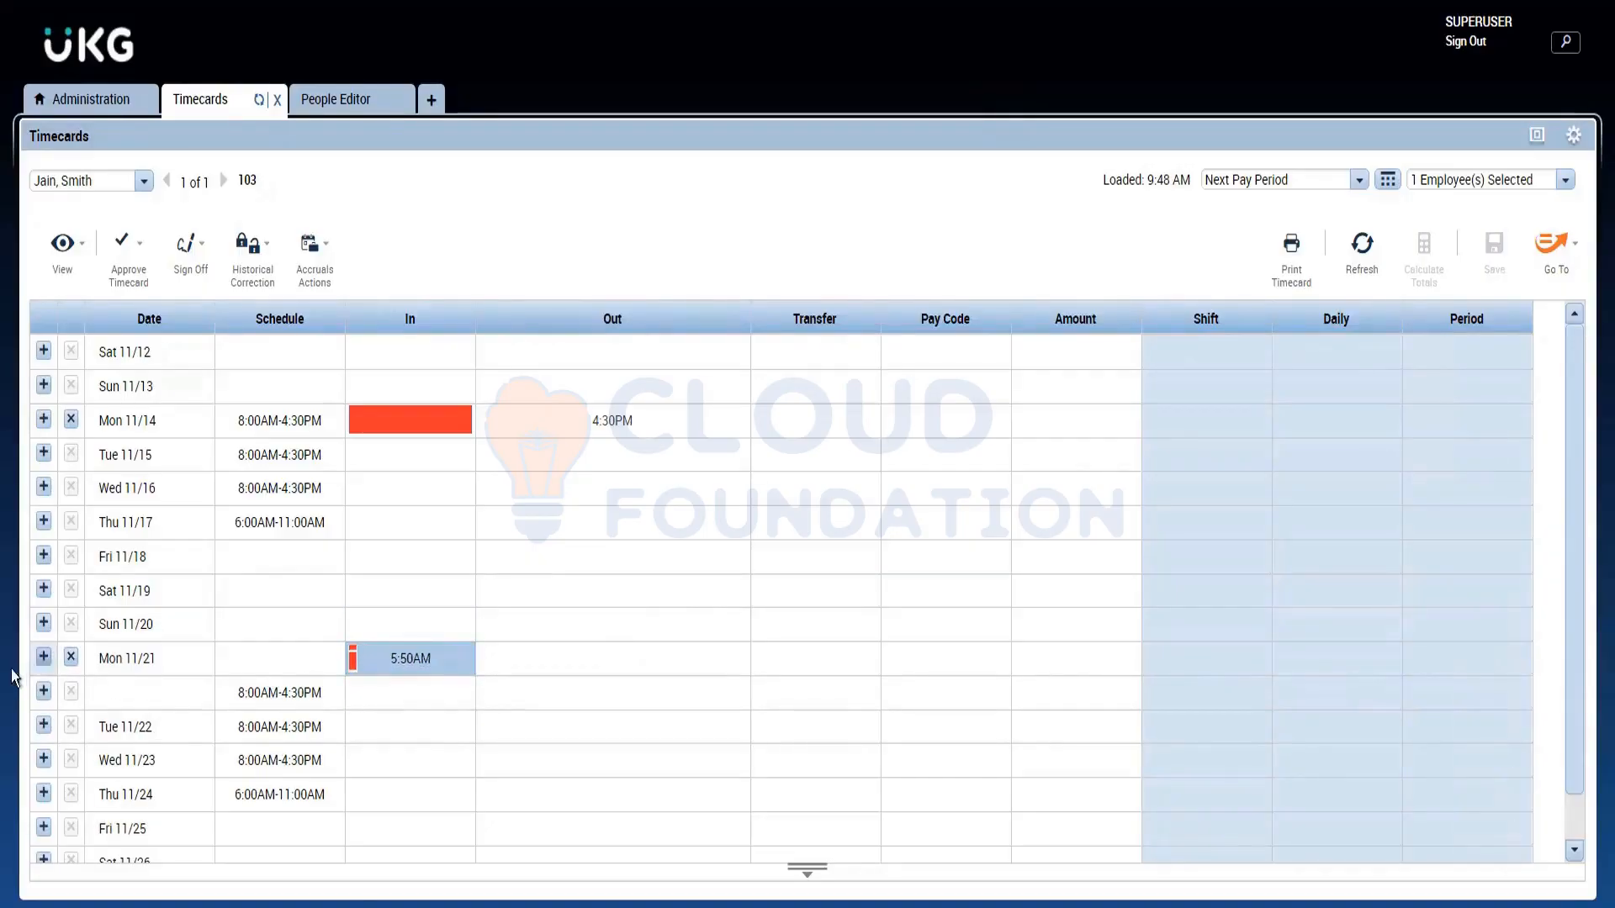
# Delete the Mon 11/21 punch row and return to the Early Start Restriction of the Aus FT punch interpretation rule
pyautogui.click(70, 660)
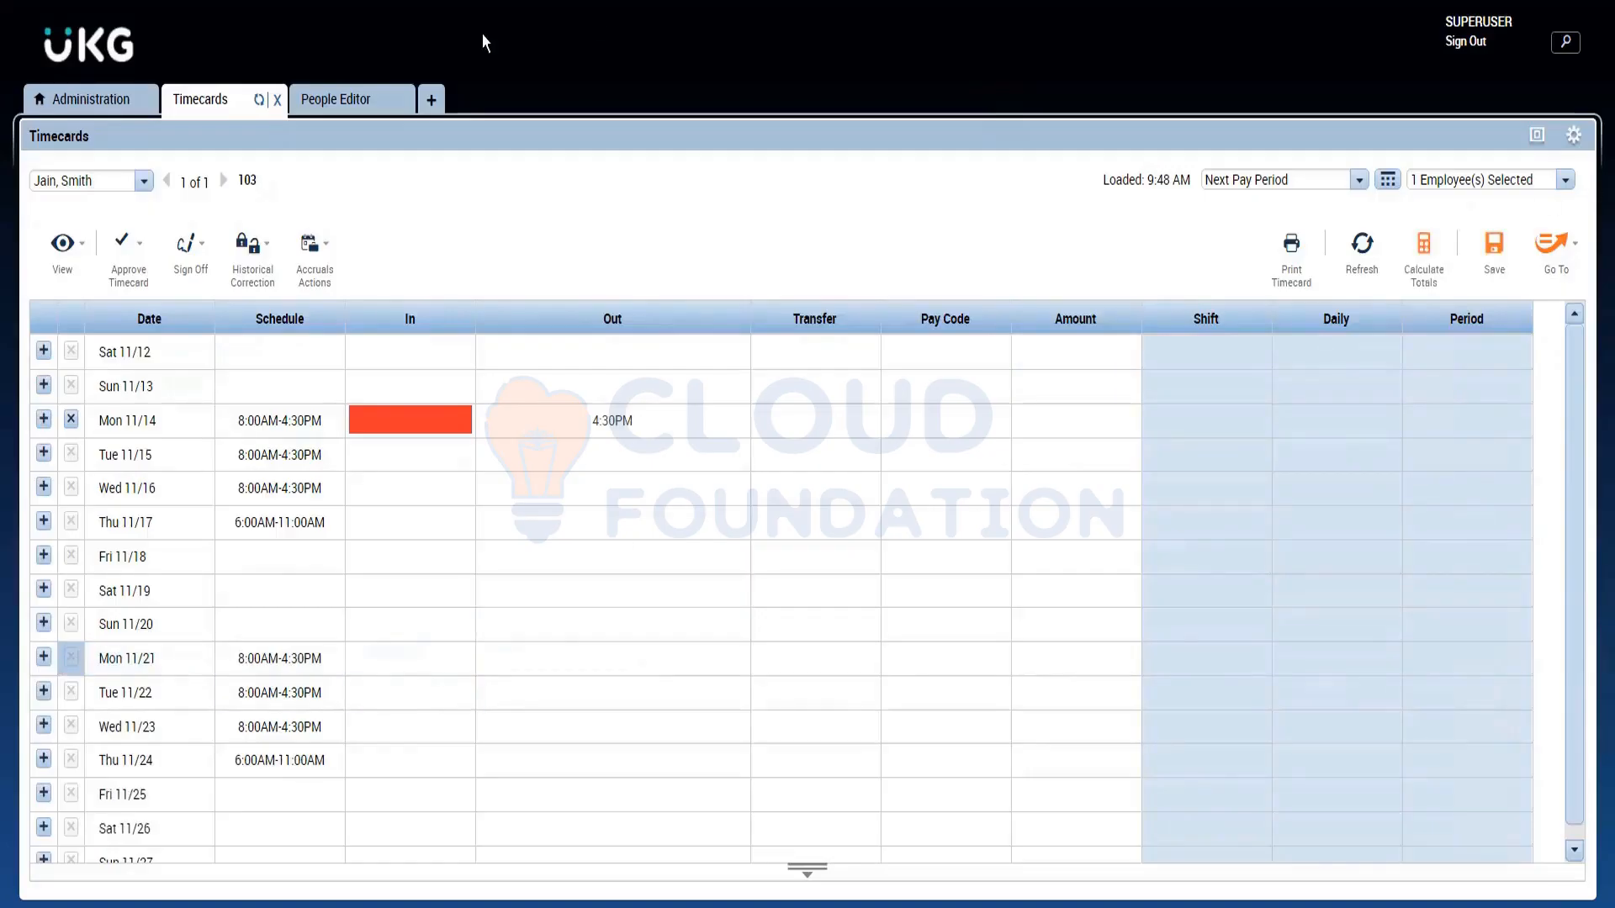
pyautogui.click(82, 104)
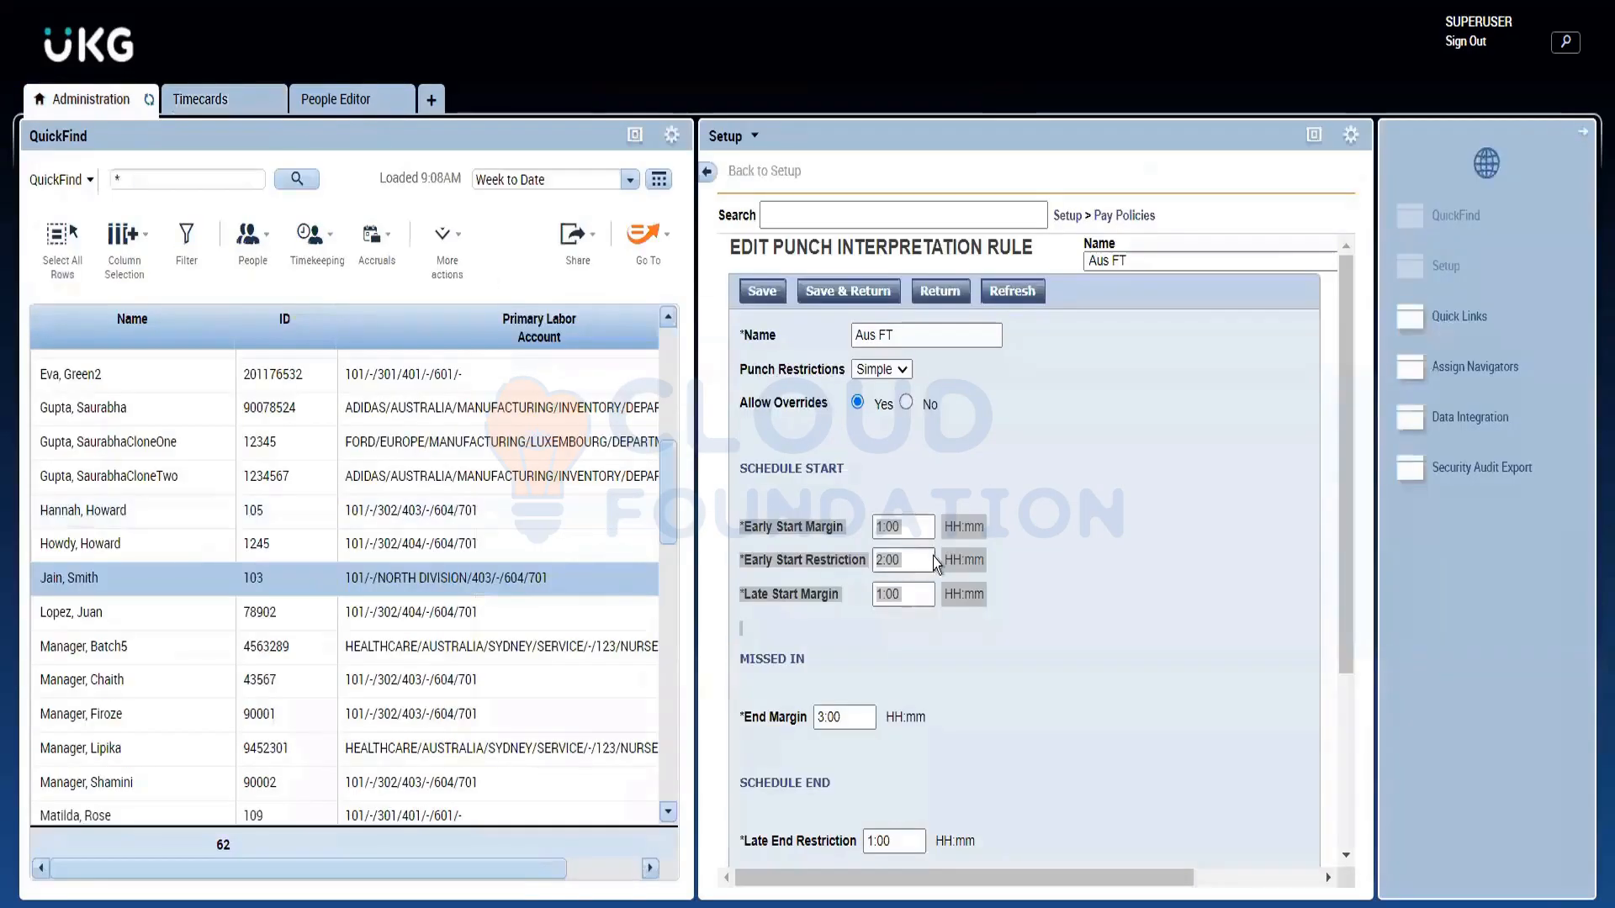
pyautogui.click(912, 567)
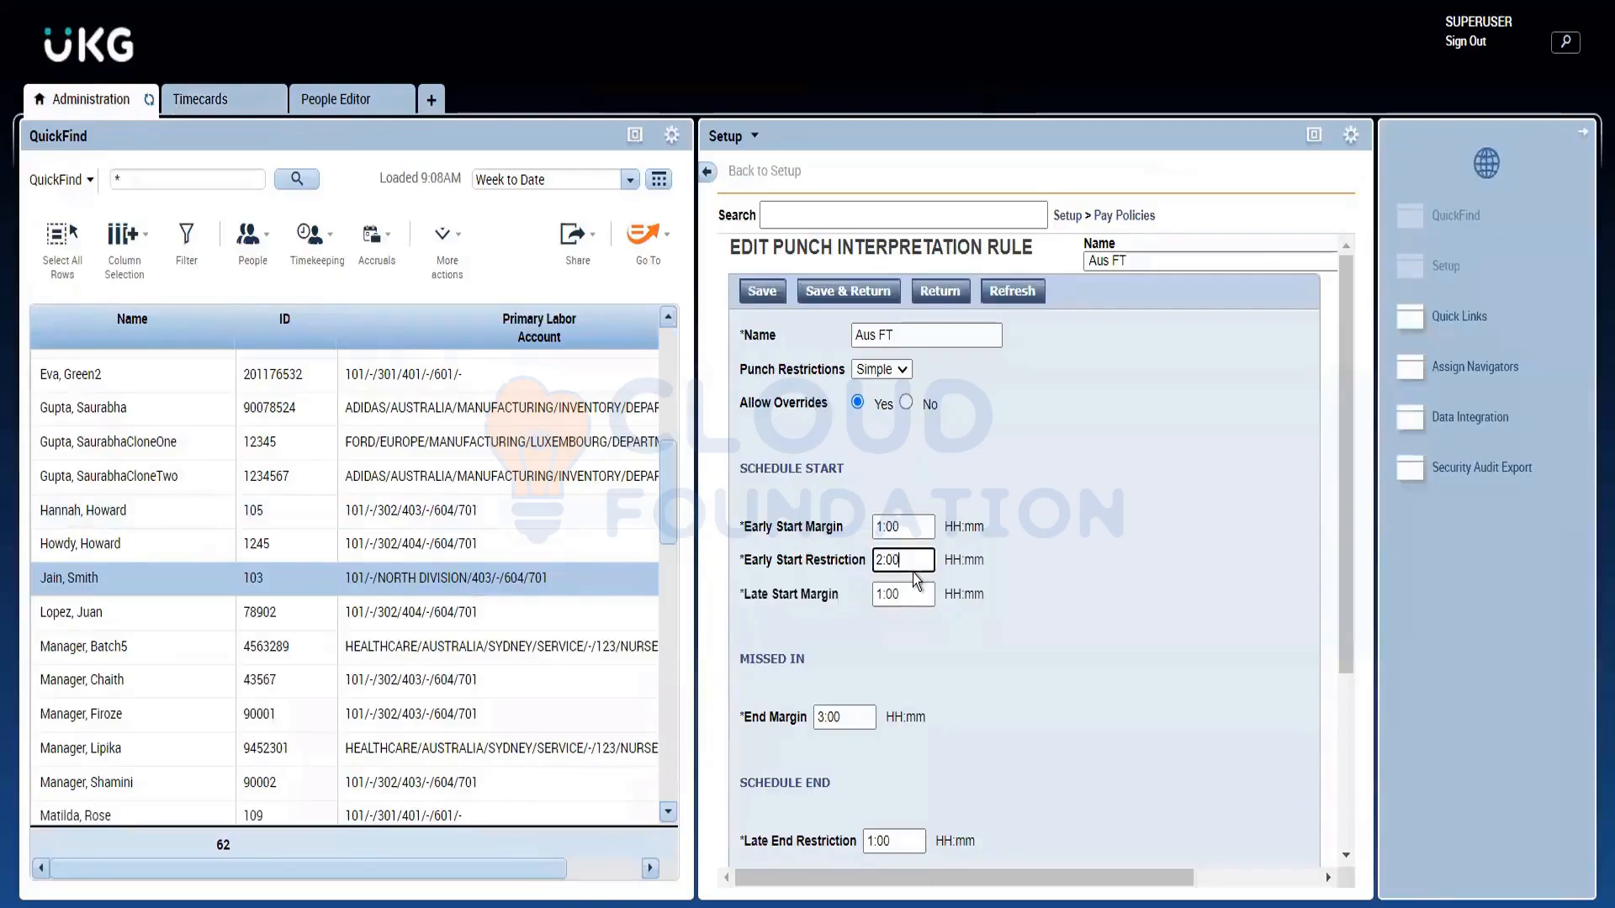
# Compare the Late End Restriction of the Aus FT punch interpretation rule with the scheduled shifts on the employee's timecard
pyautogui.click(1112, 577)
pyautogui.doubleClick(895, 840)
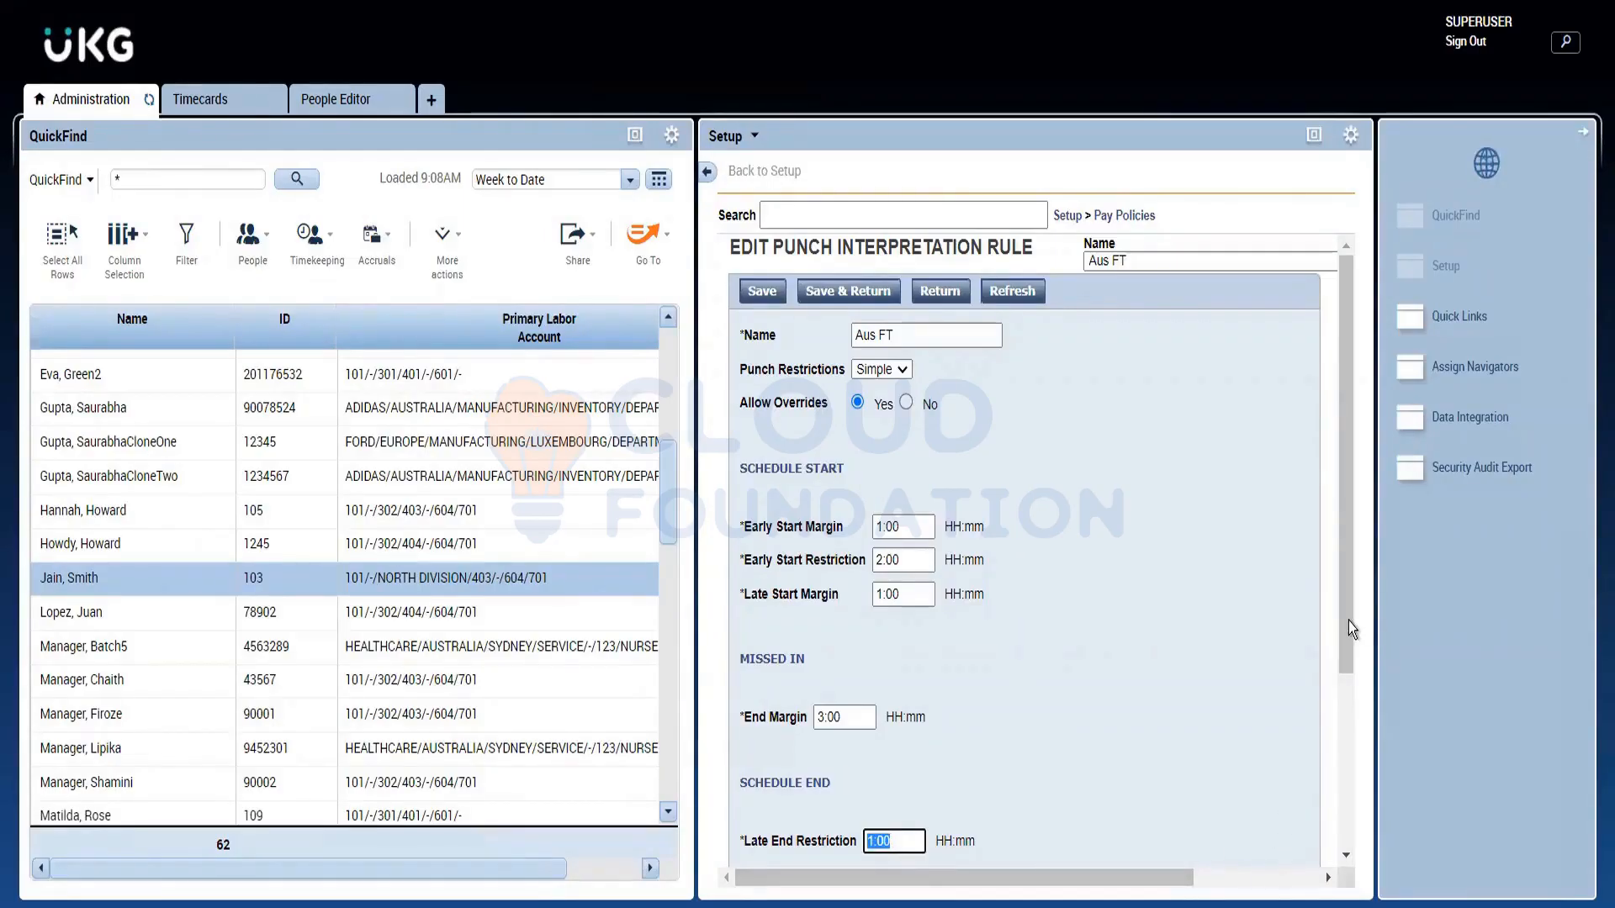
pyautogui.click(203, 101)
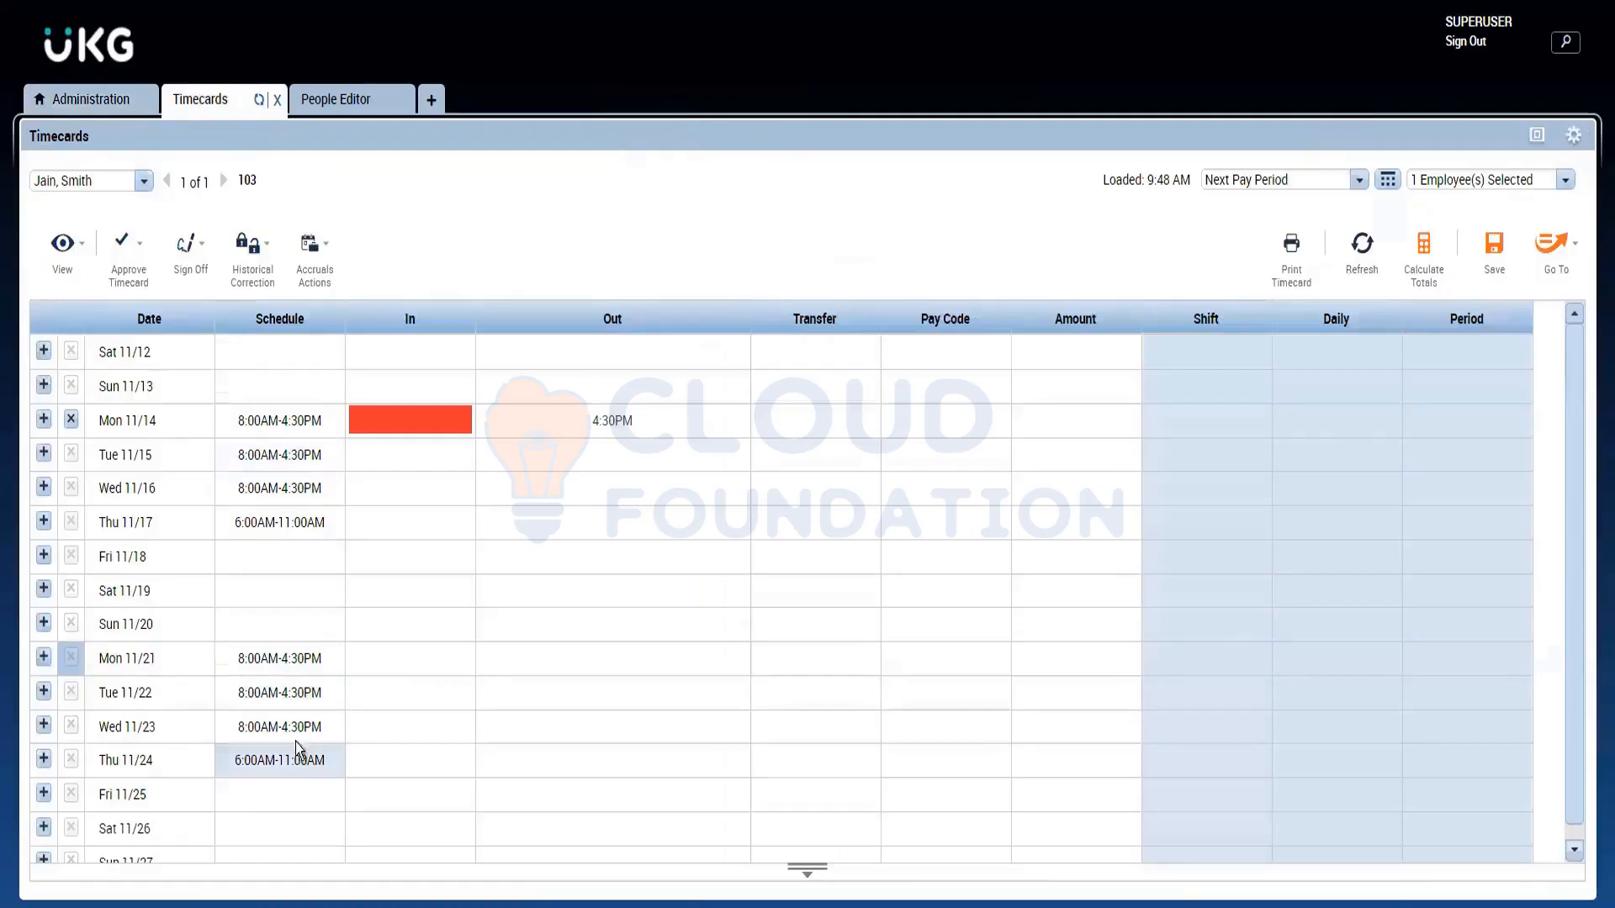
pyautogui.click(385, 739)
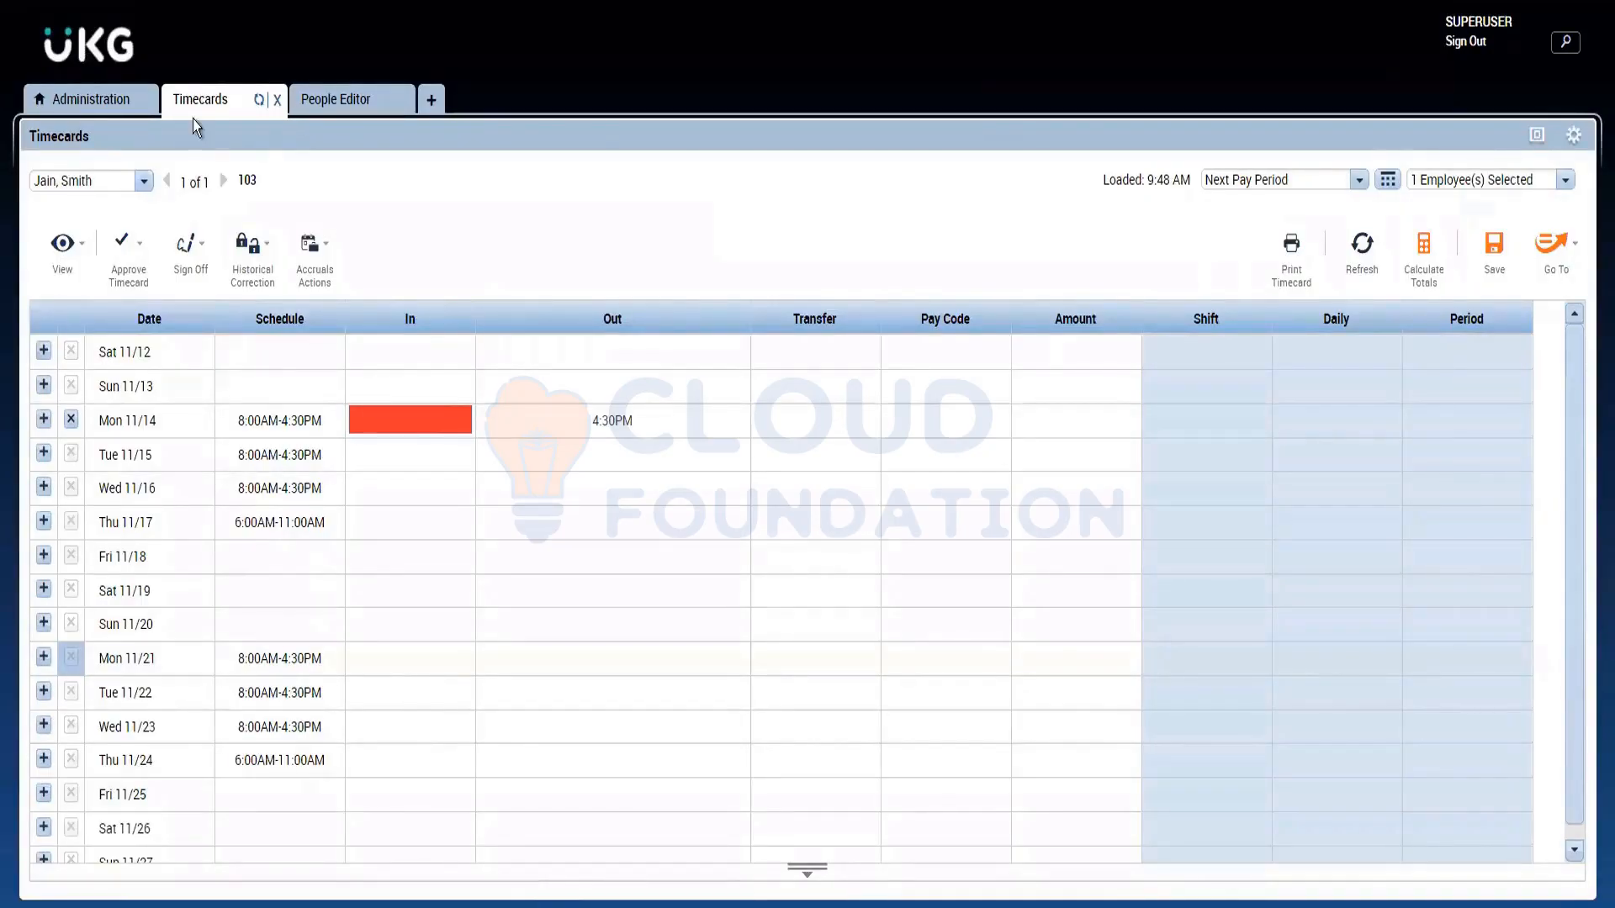
pyautogui.click(114, 107)
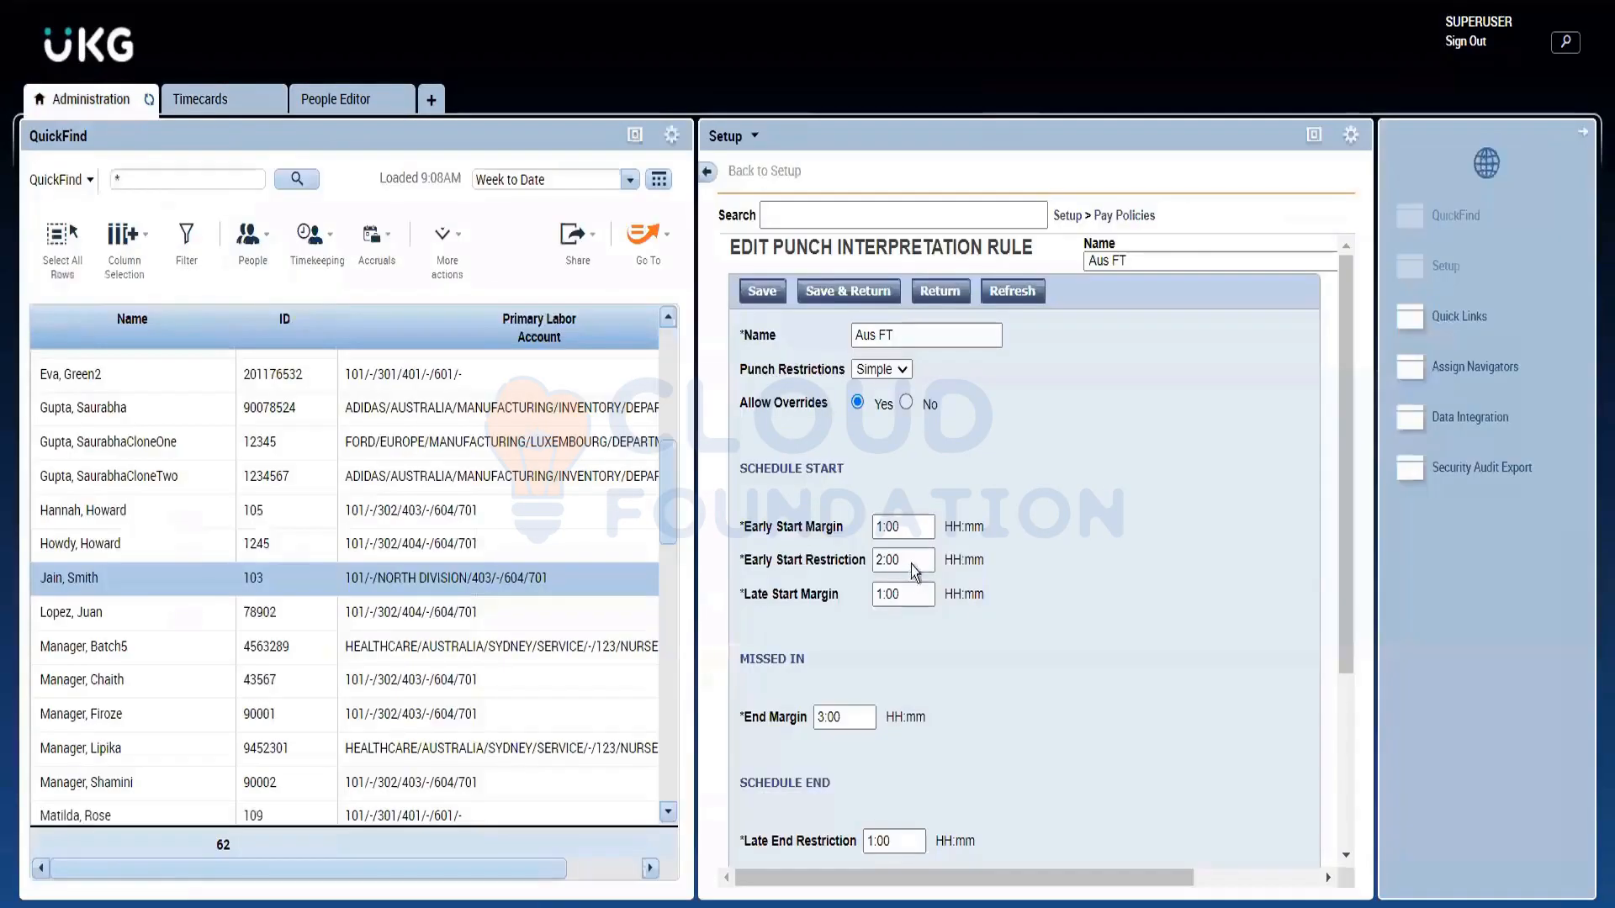
# Open the Aus FT pay rule and review which holidays apply to it and their holiday credit rules
pyautogui.click(1125, 217)
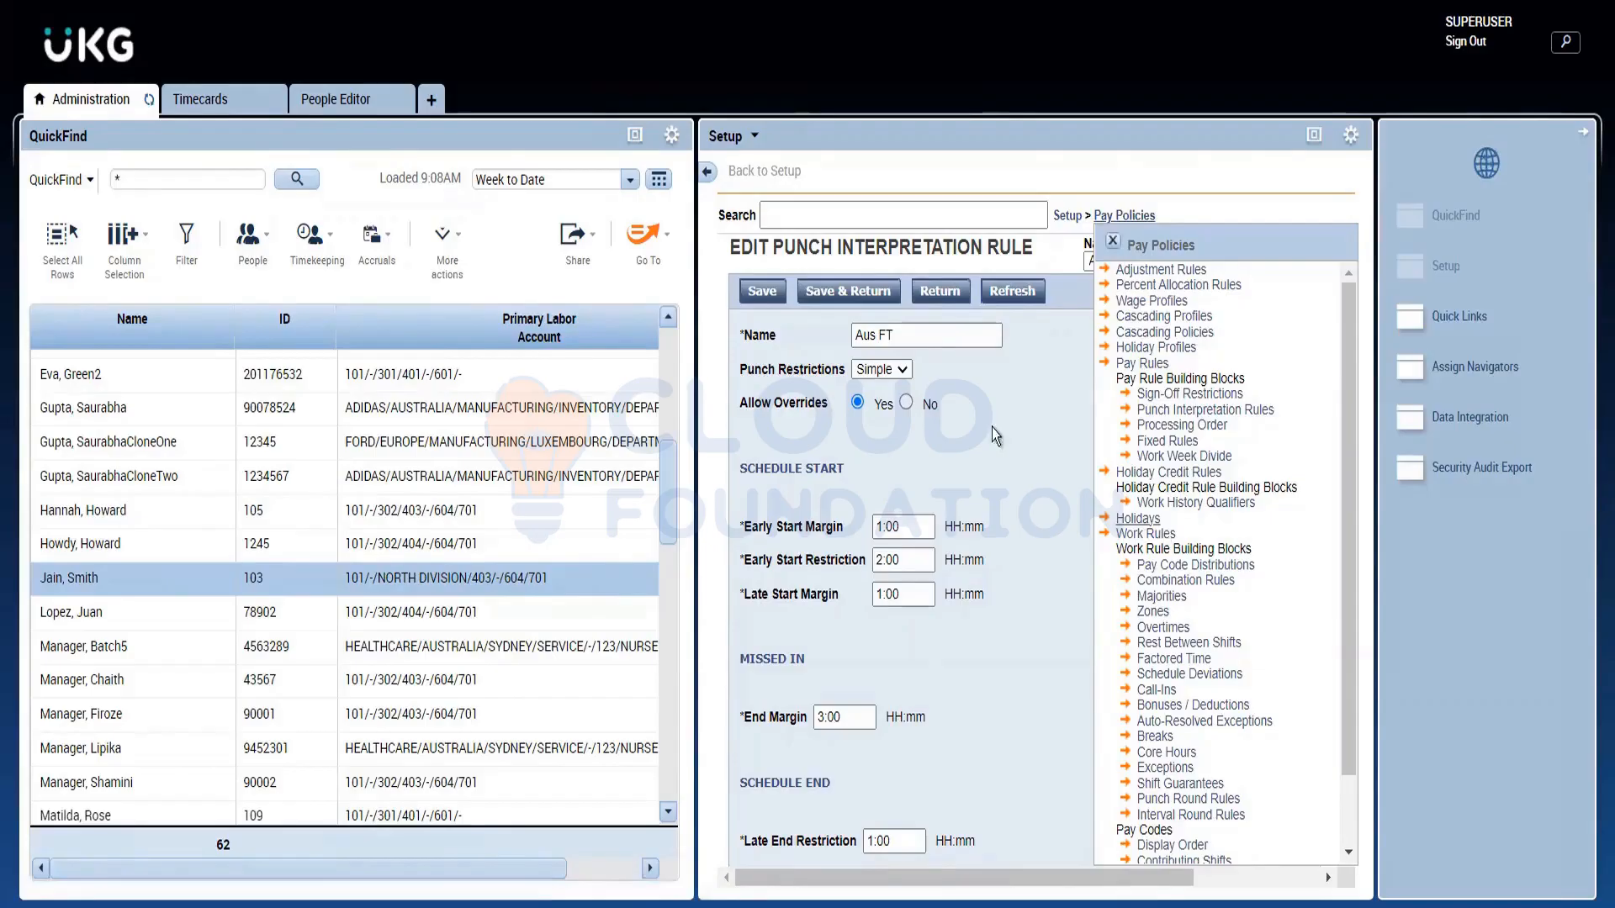
pyautogui.click(1149, 369)
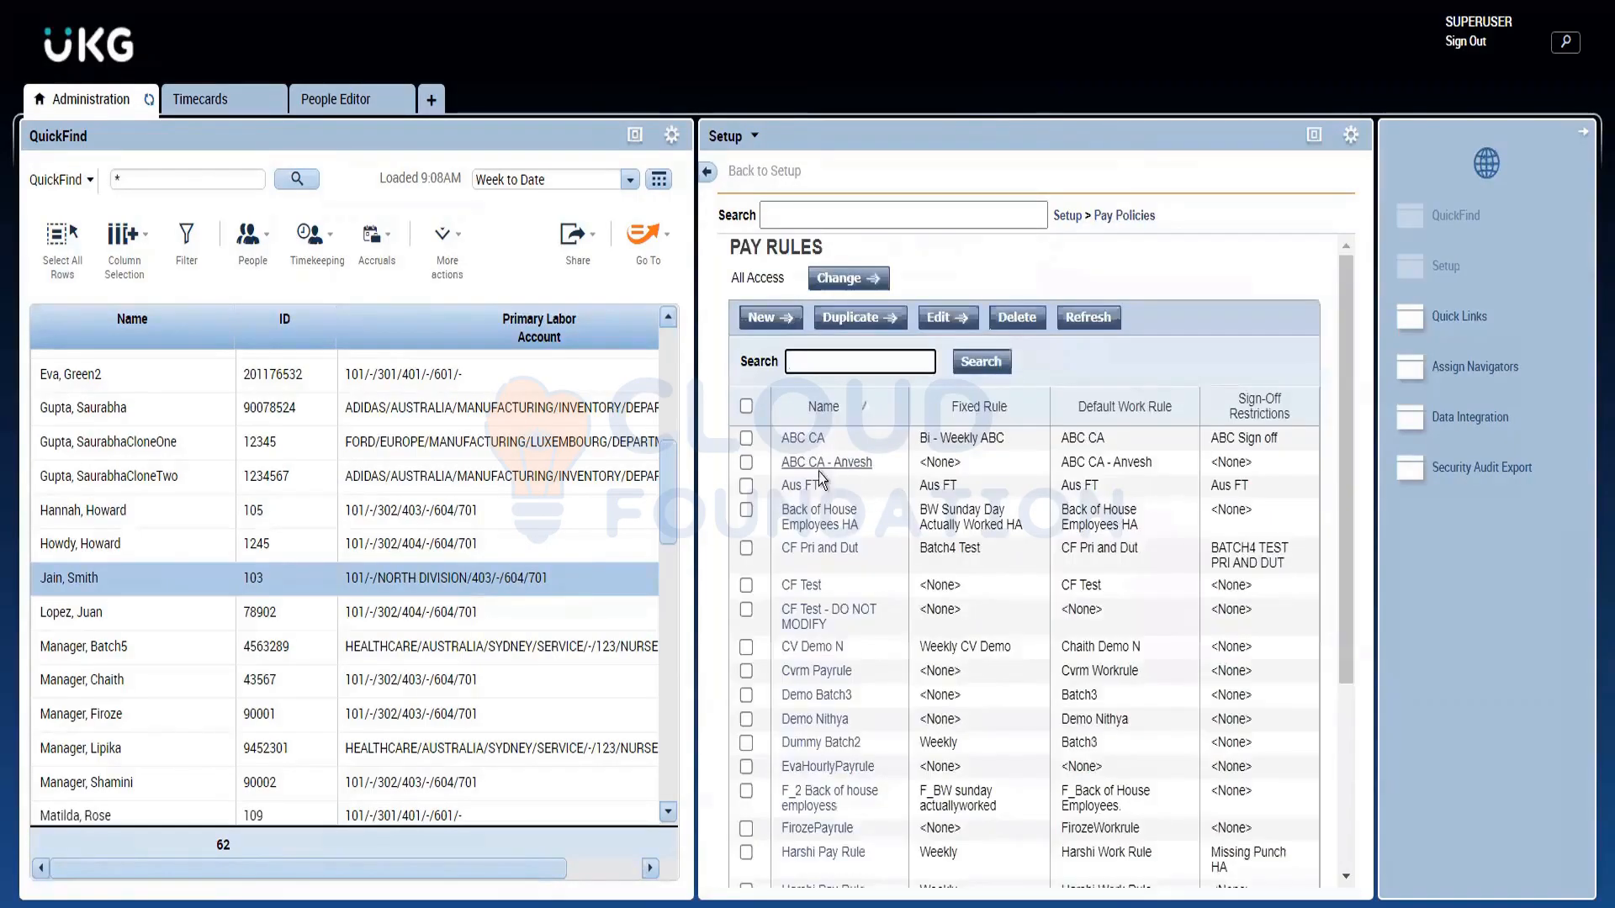
pyautogui.click(800, 486)
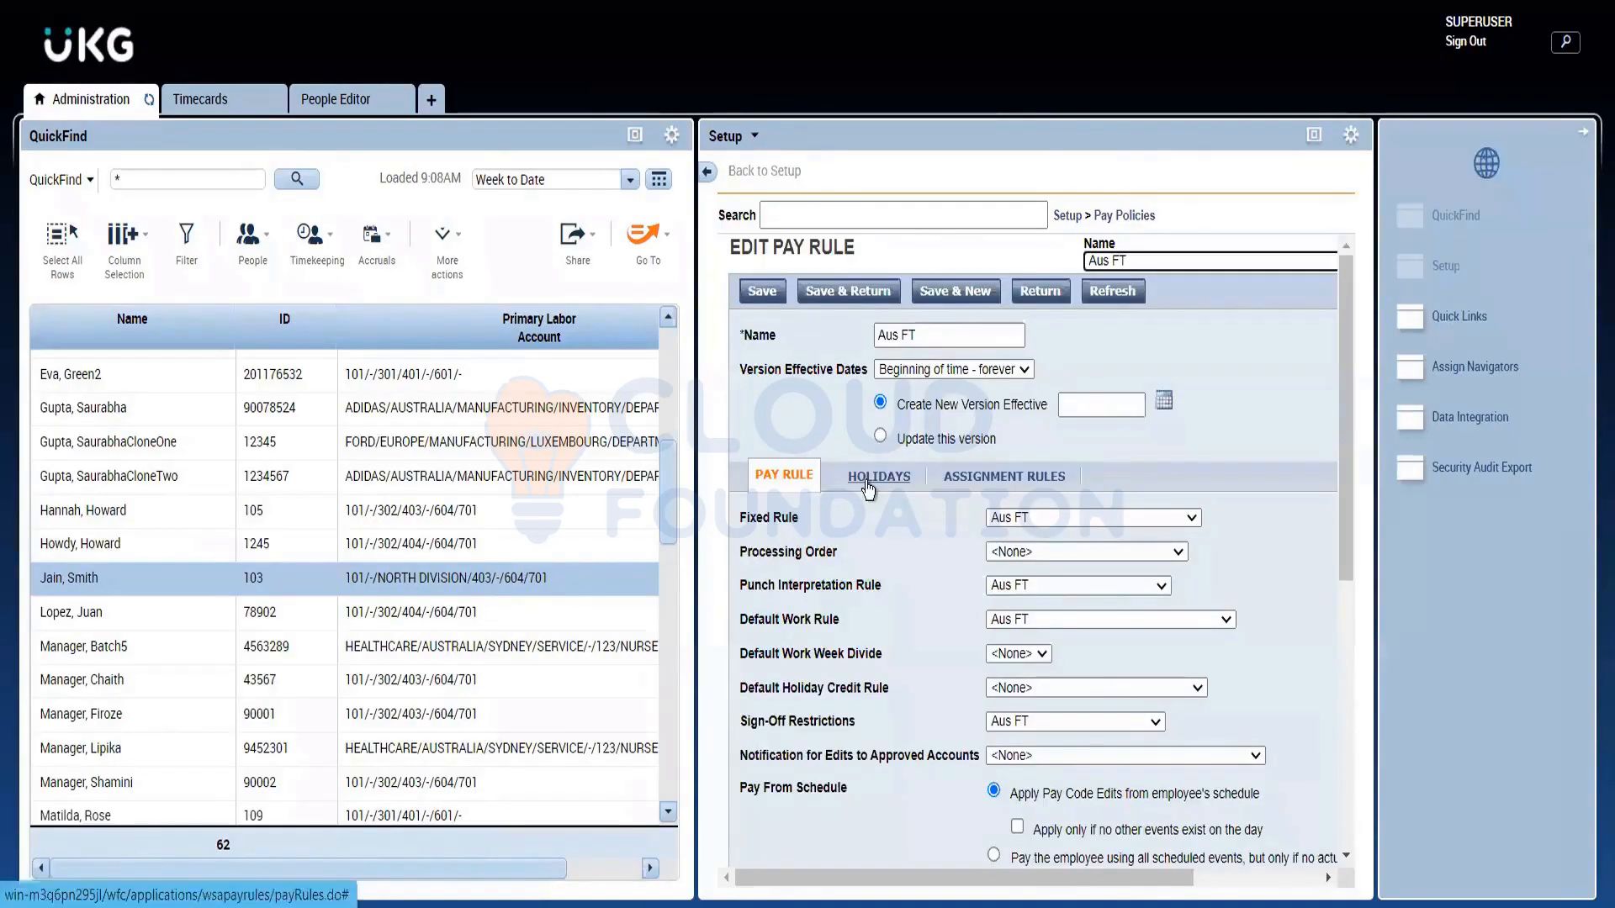
pyautogui.click(867, 484)
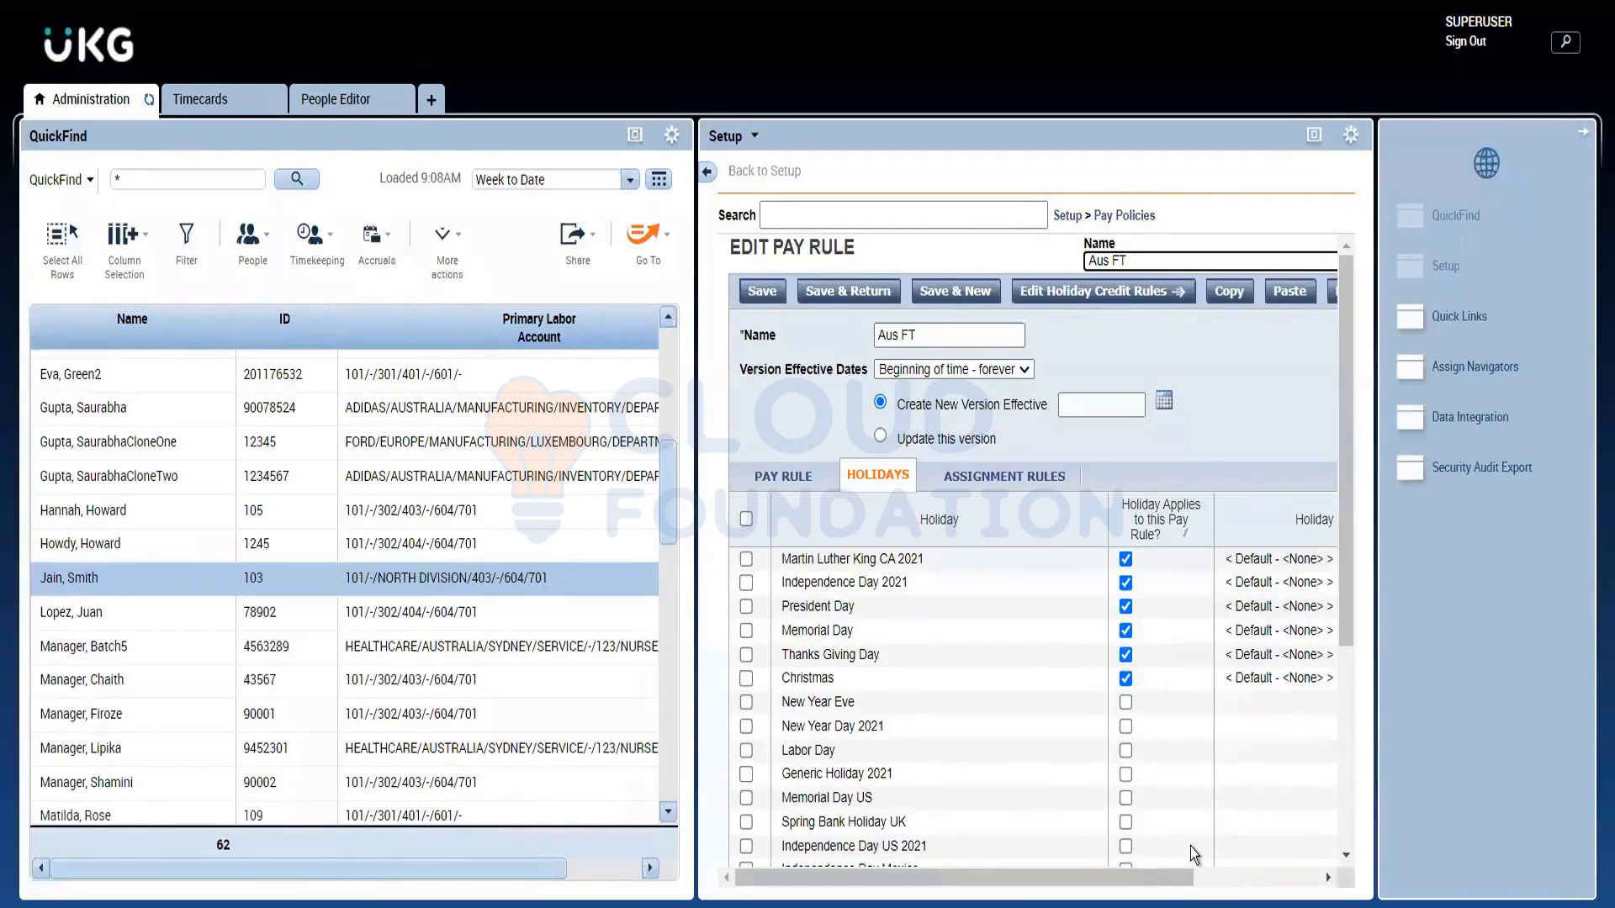
pyautogui.click(1218, 873)
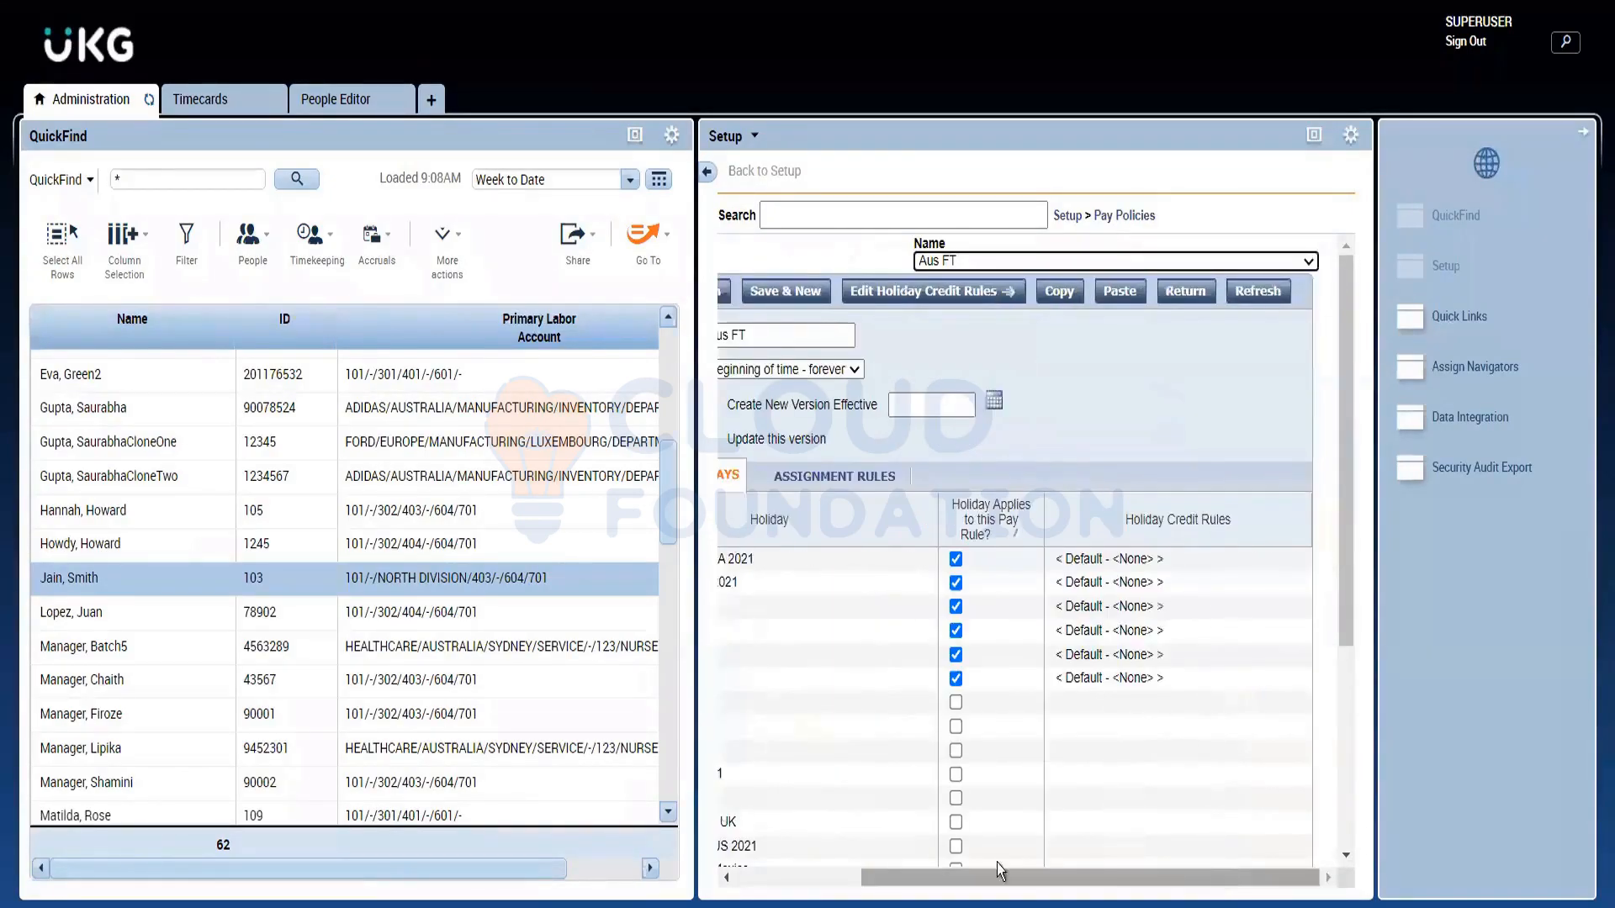
pyautogui.click(821, 873)
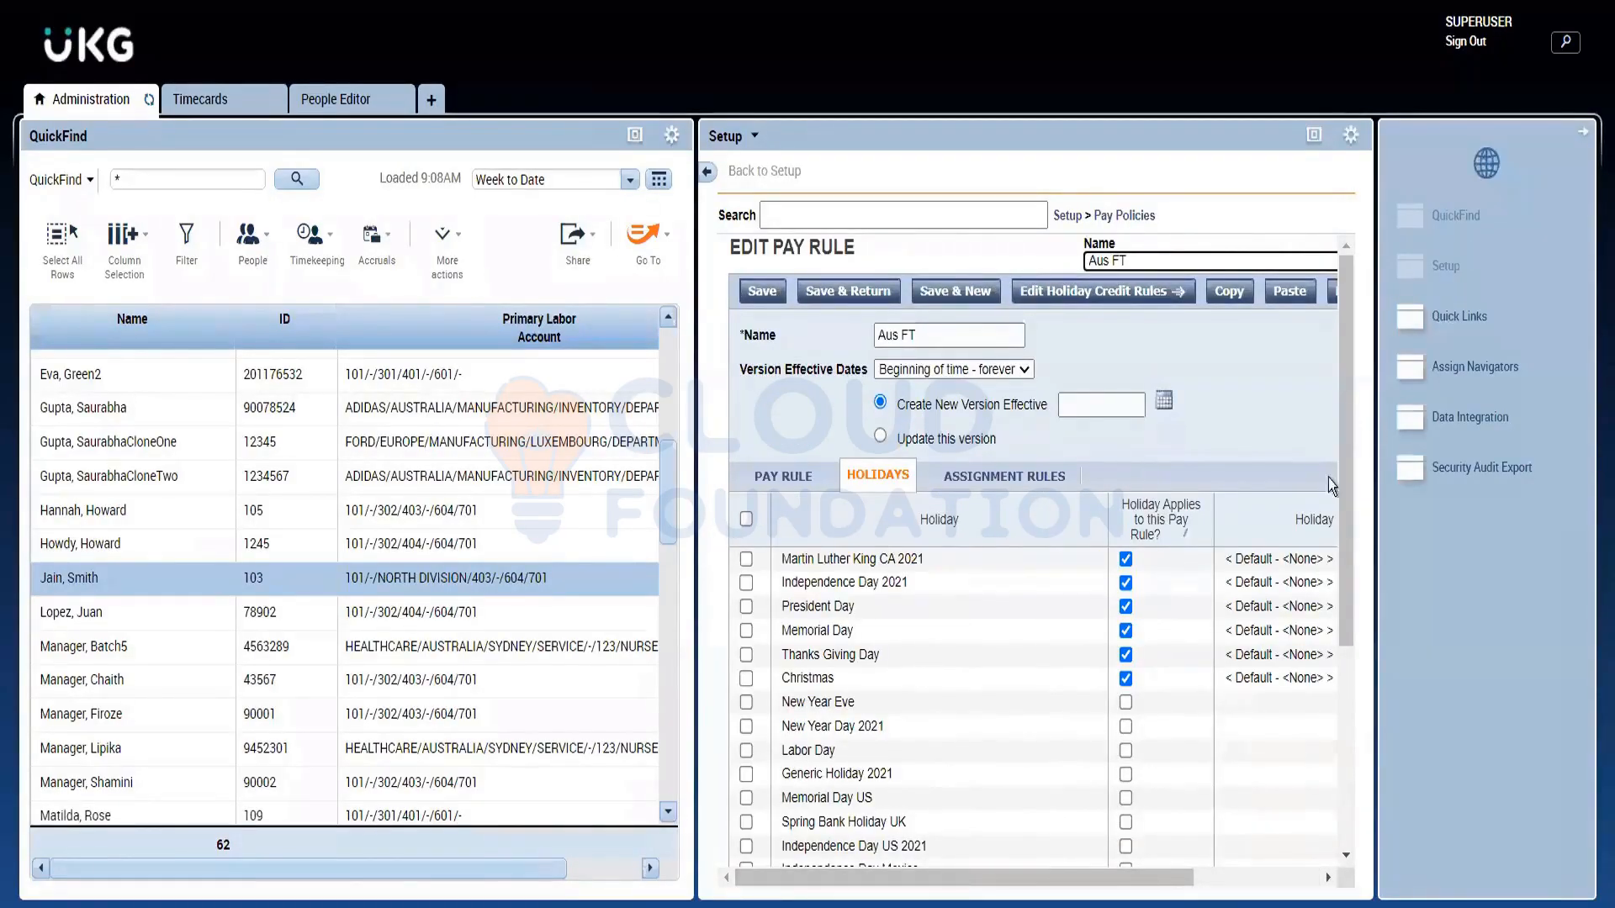
# Open the ABC CA Hol Credit Rule in an enlarged Setup view and examine its Must work scheduled shift eligibility options
pyautogui.click(1135, 219)
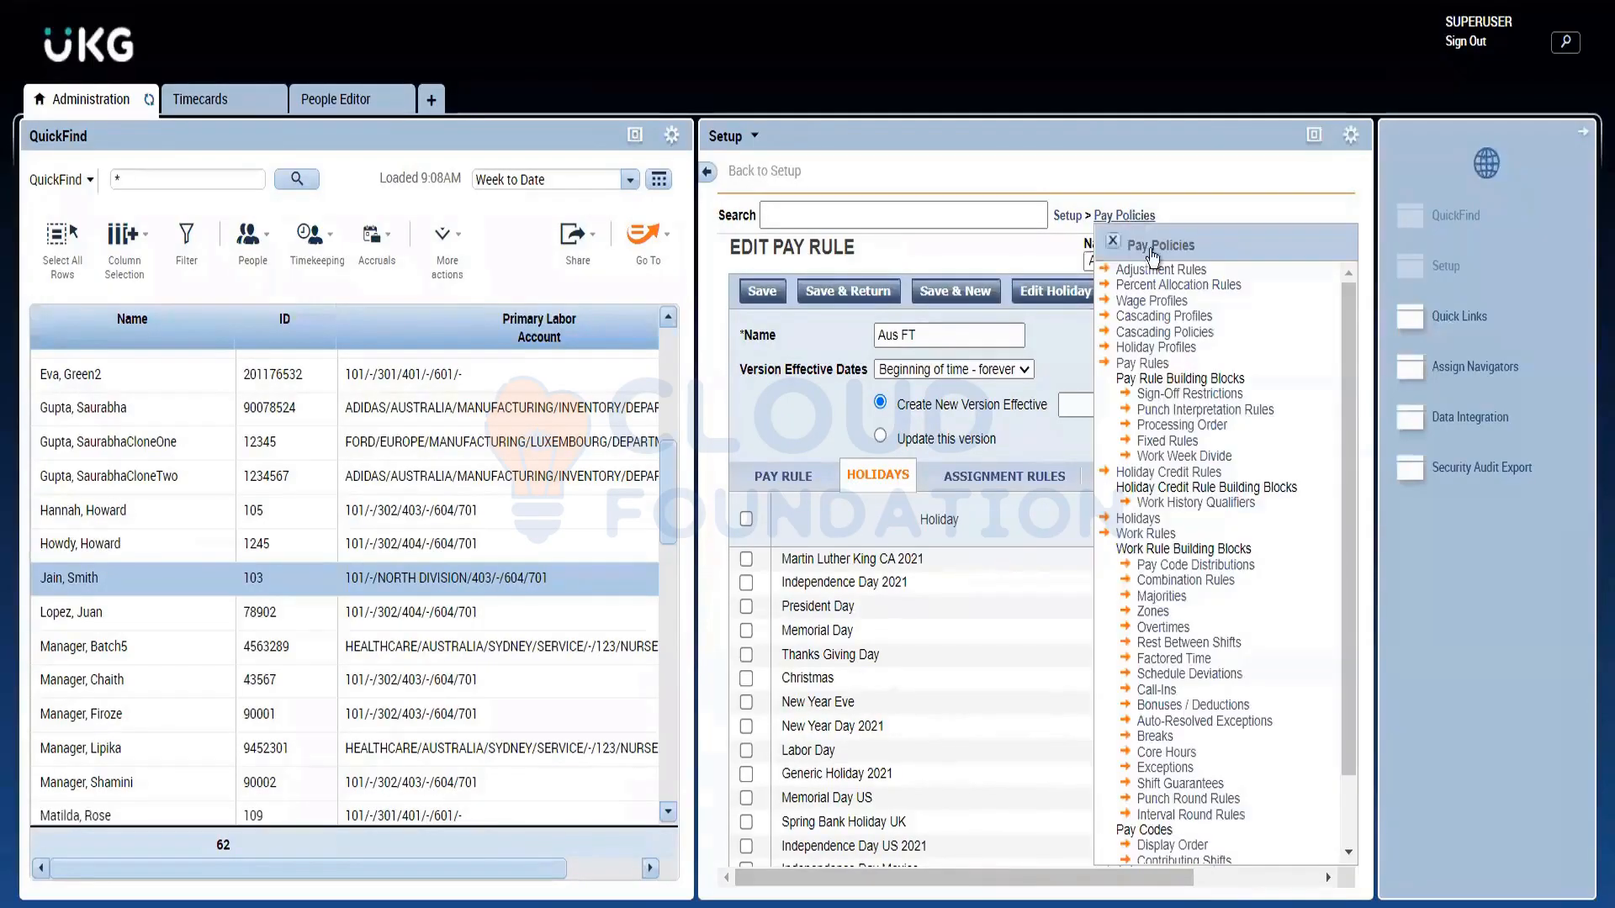
pyautogui.click(1153, 477)
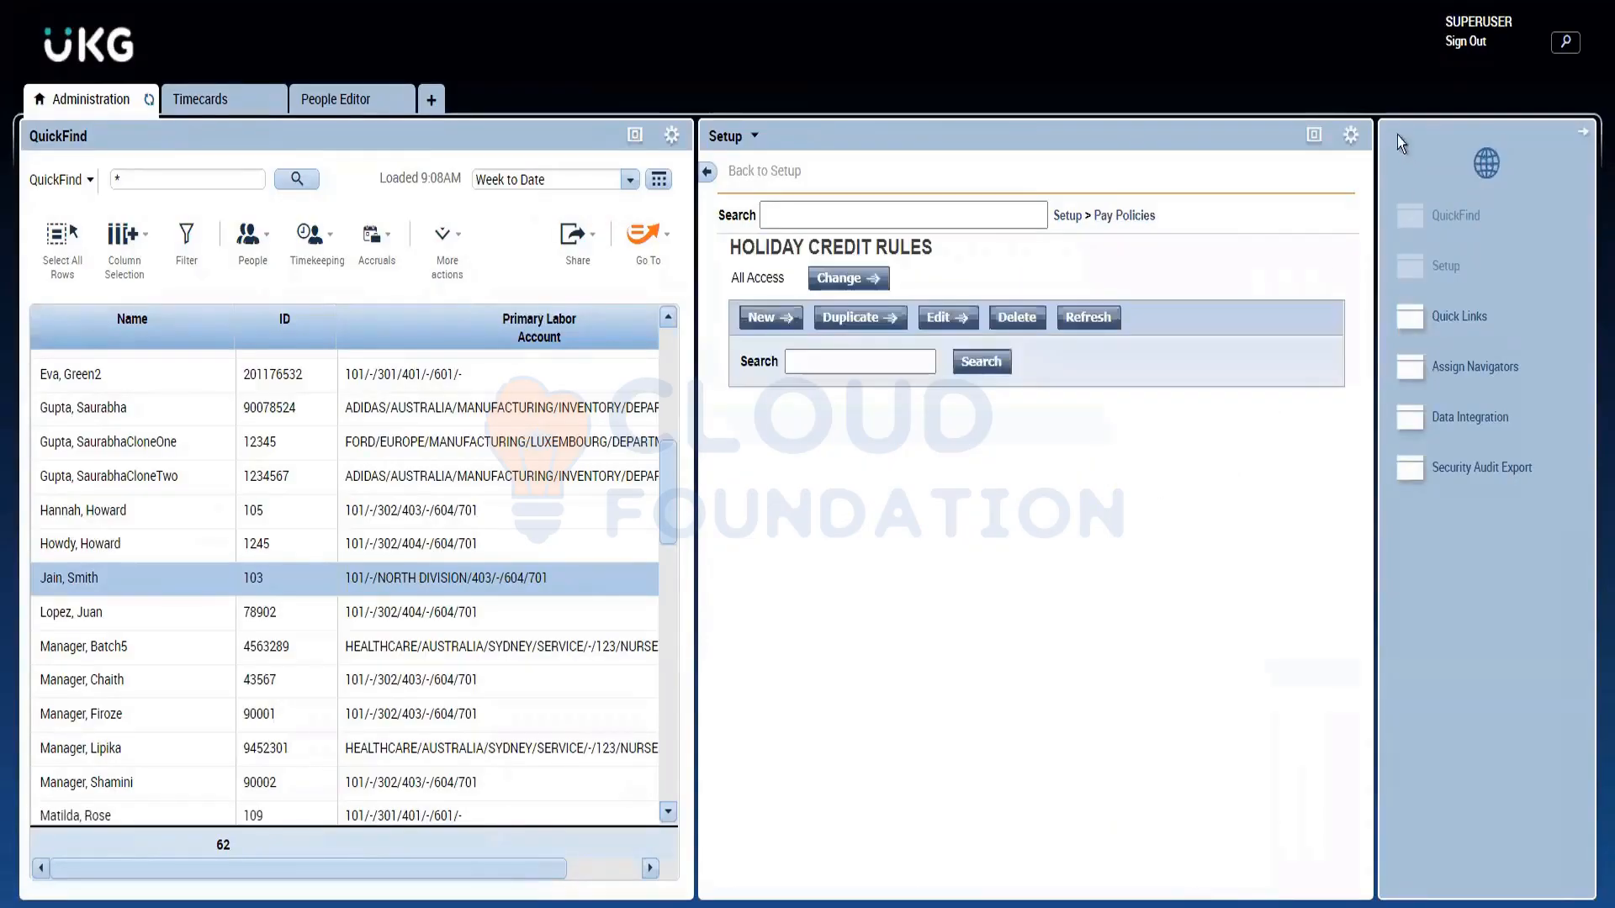
pyautogui.click(1313, 137)
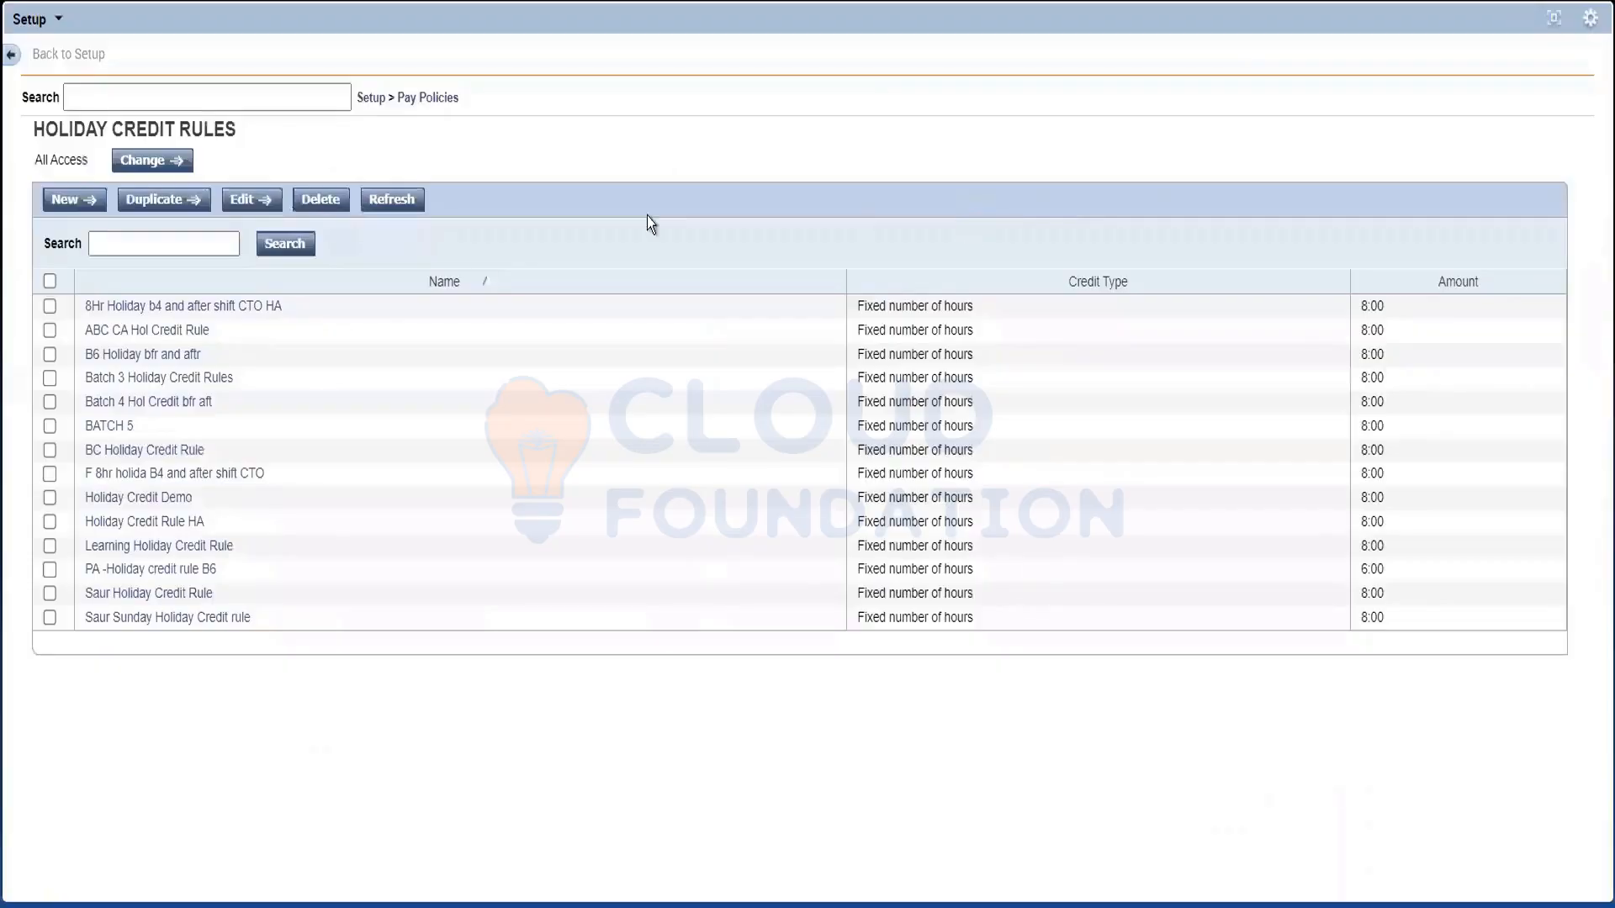
pyautogui.click(133, 332)
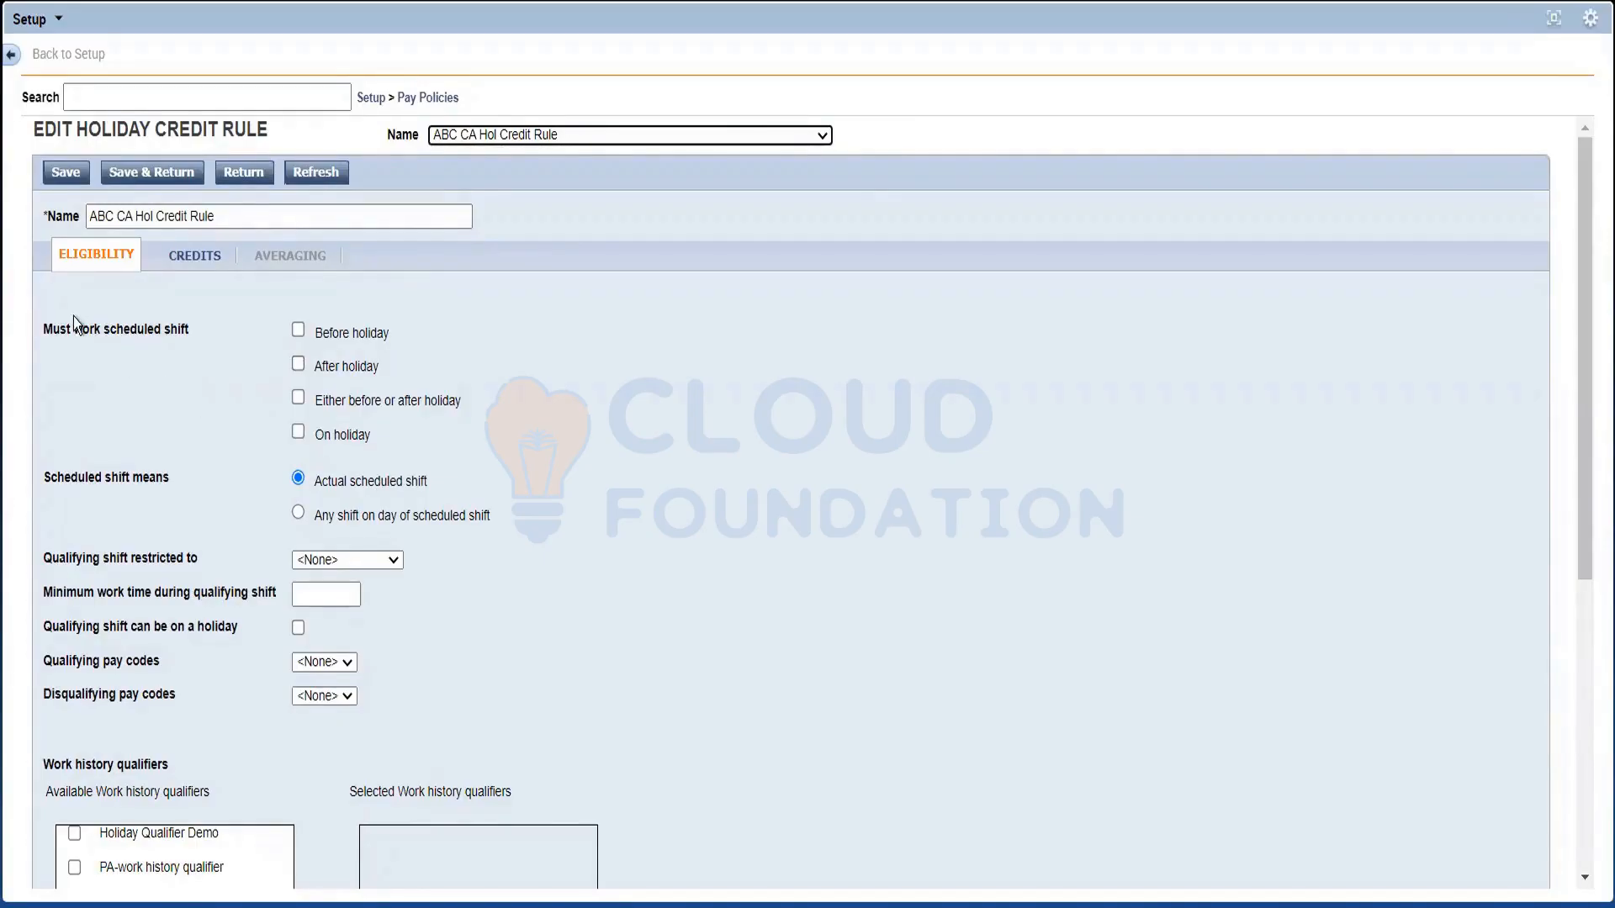
pyautogui.moveTo(47, 328); pyautogui.dragTo(82, 331)
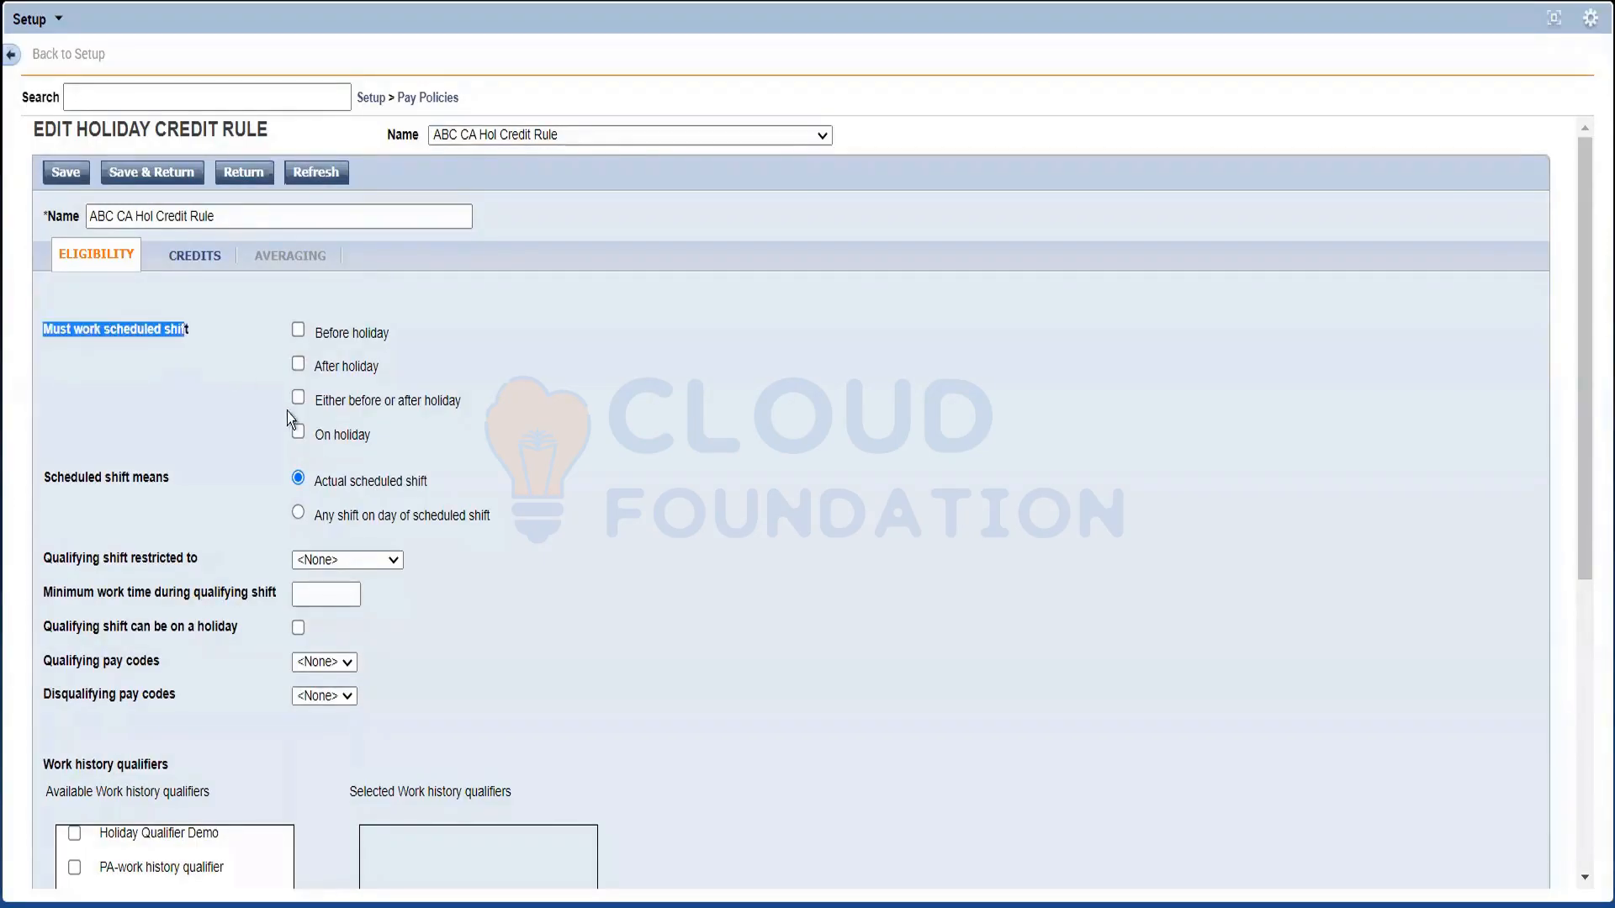
pyautogui.click(656, 379)
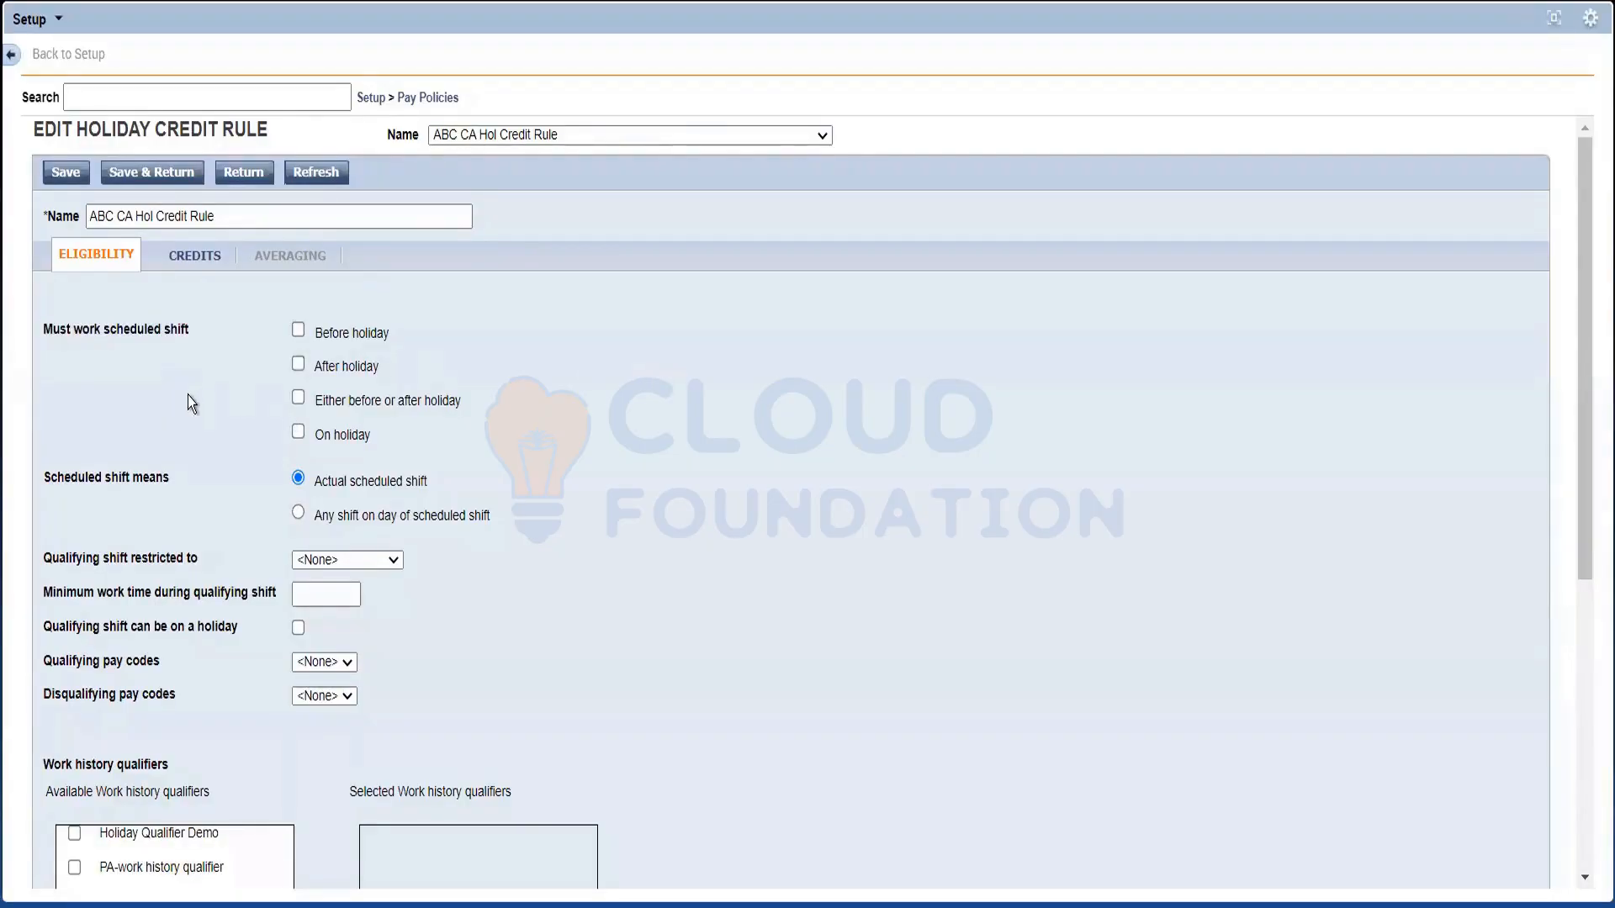
pyautogui.click(298, 331)
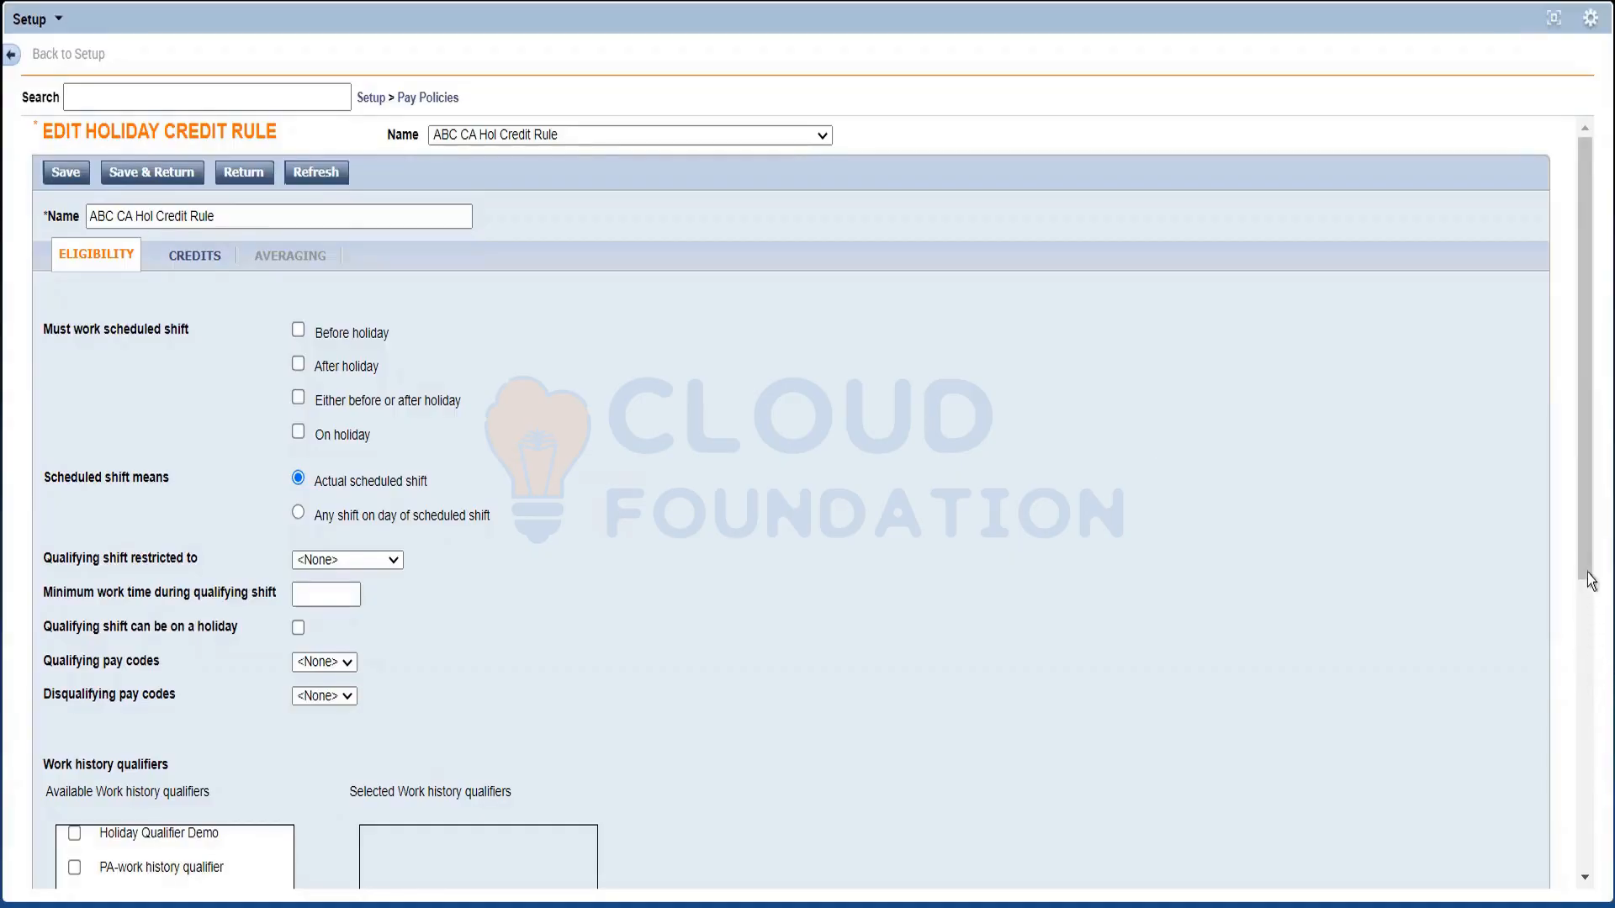
# Try a Minimum time employed of 90 days in the holiday credit rule's eligibility, and restore it to 0
pyautogui.scroll(-6, 1595, 609)
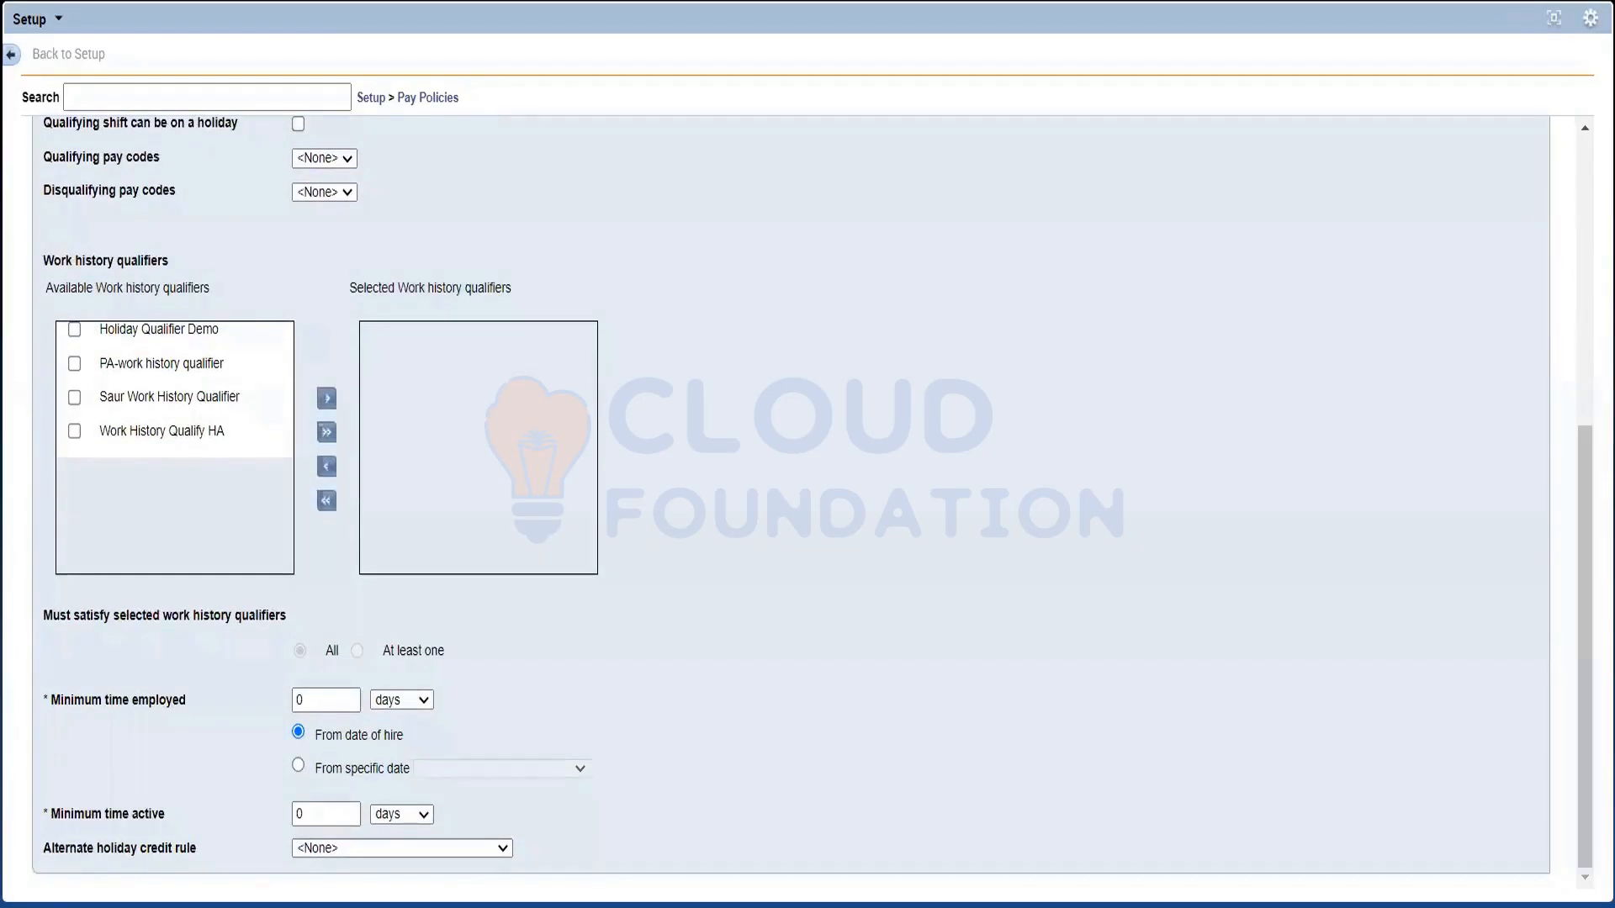
pyautogui.click(308, 704)
pyautogui.click(308, 705)
pyautogui.press('BackSpace')
pyautogui.write('90')
pyautogui.press('BackSpace')
pyautogui.press('BackSpace')
pyautogui.write('0')
pyautogui.click(689, 731)
# Compare the Minimum time employed and Minimum time active requirements of the holiday credit rule
pyautogui.tripleClick(189, 702)
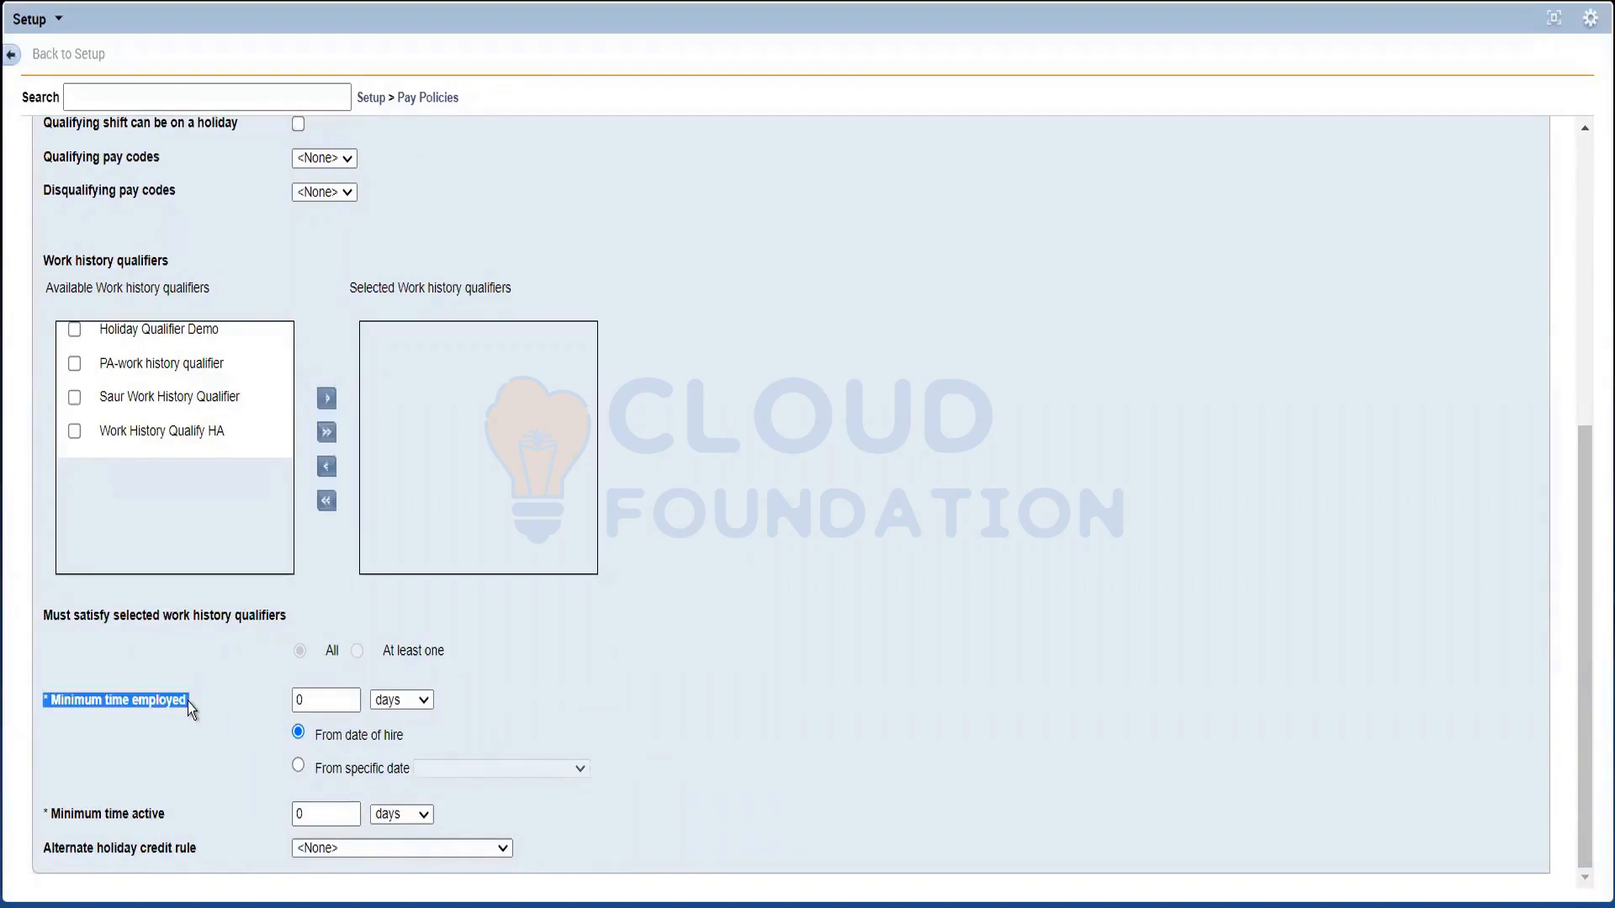
pyautogui.doubleClick(323, 814)
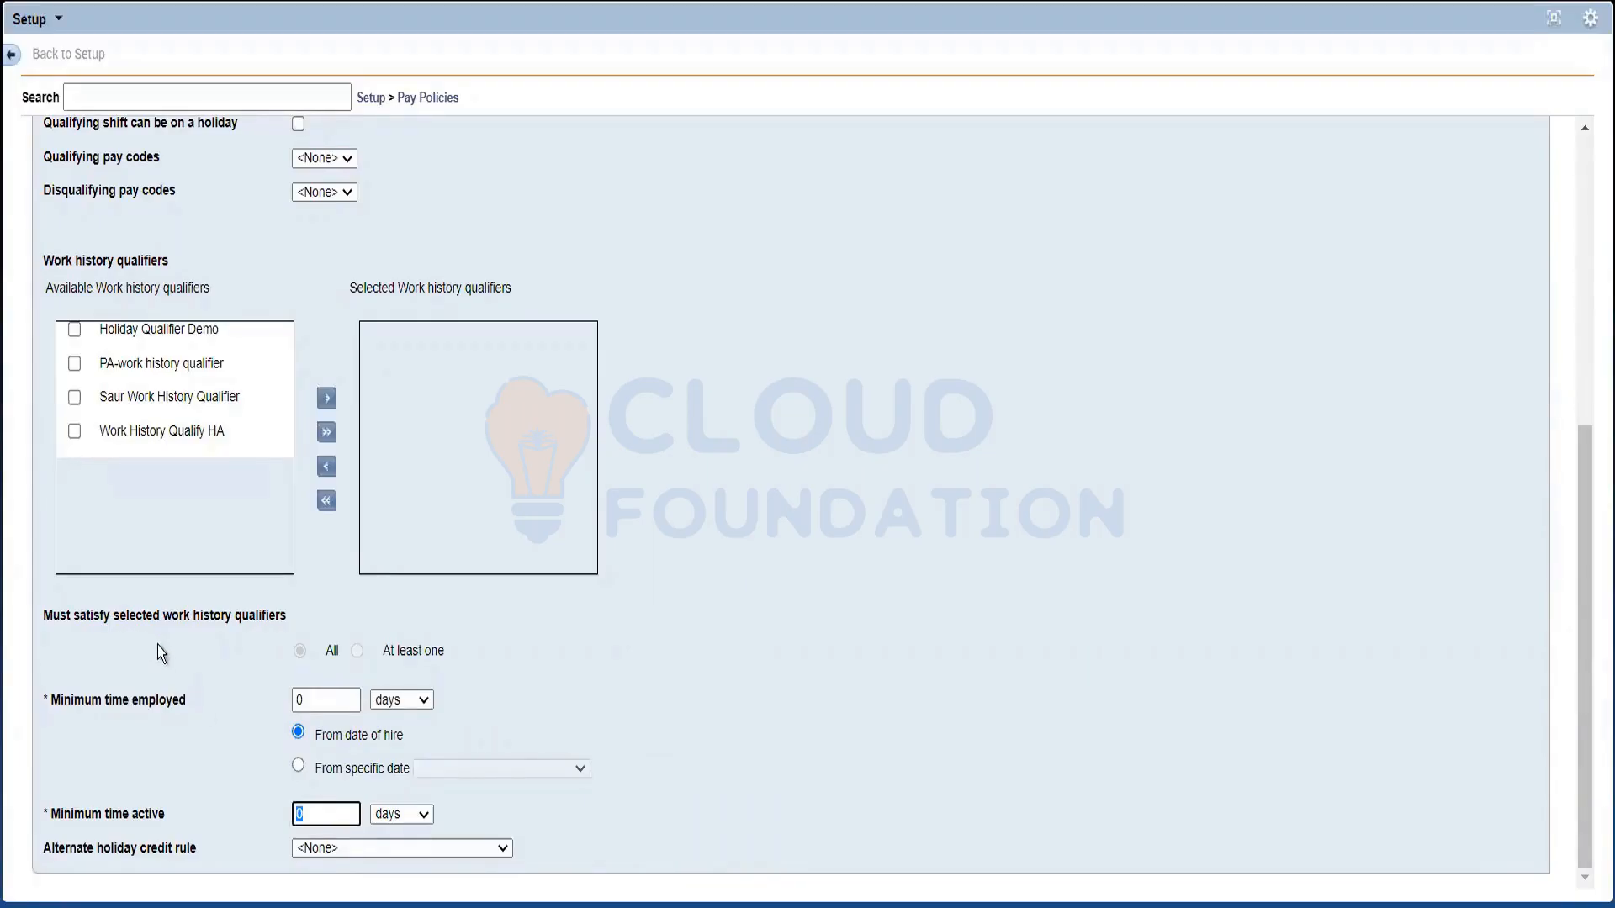
pyautogui.click(188, 705)
pyautogui.tripleClick(188, 705)
pyautogui.doubleClick(325, 699)
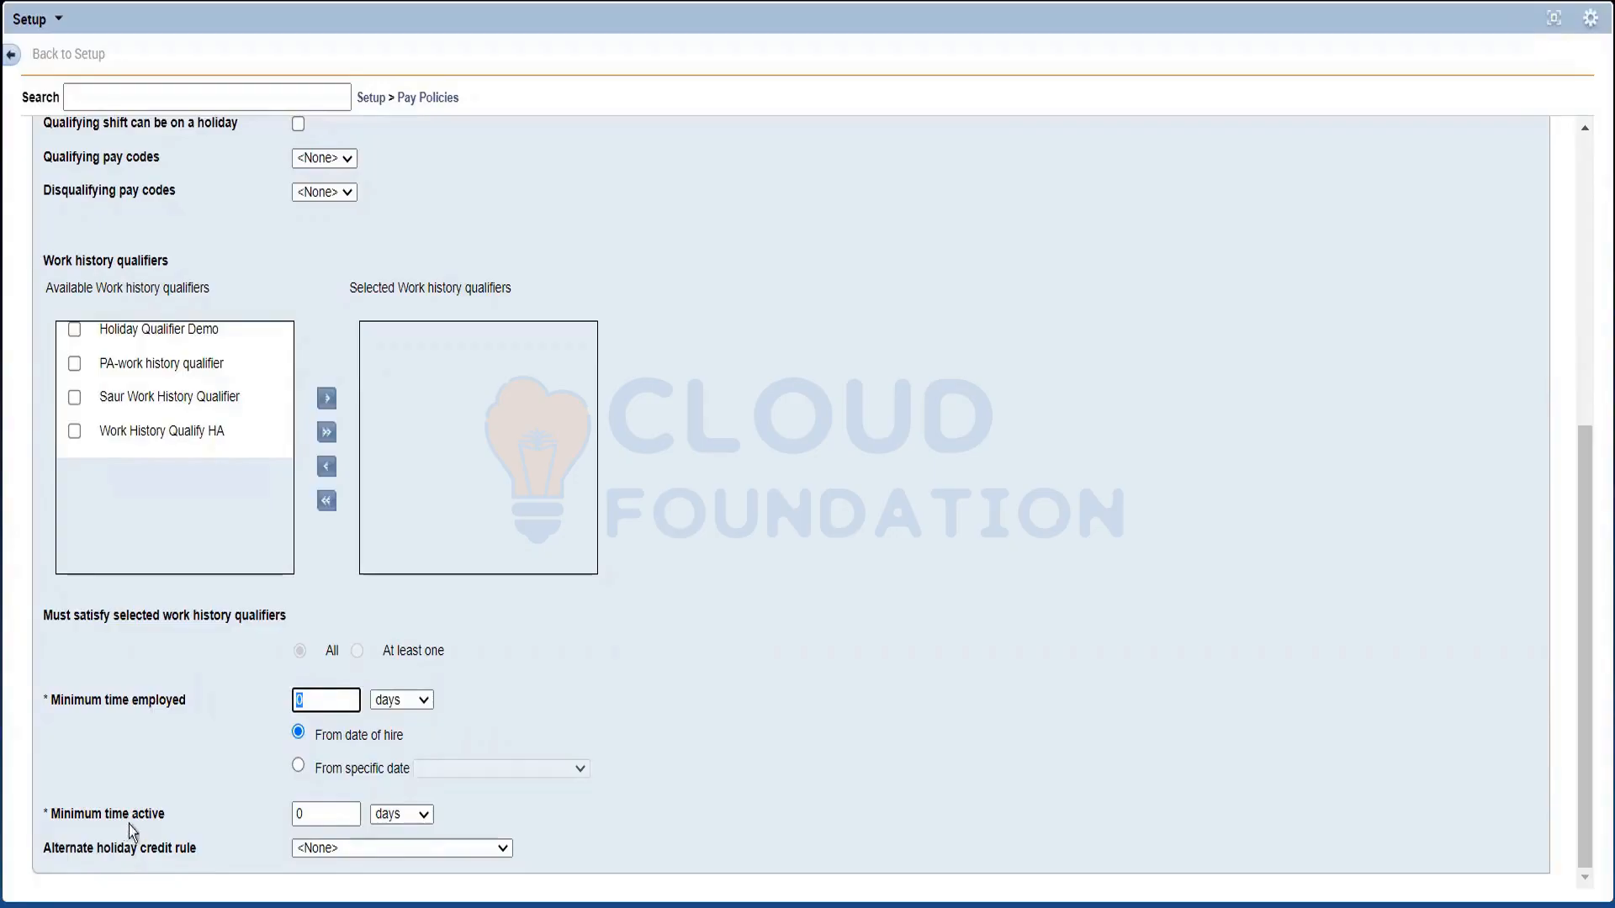
pyautogui.doubleClick(305, 817)
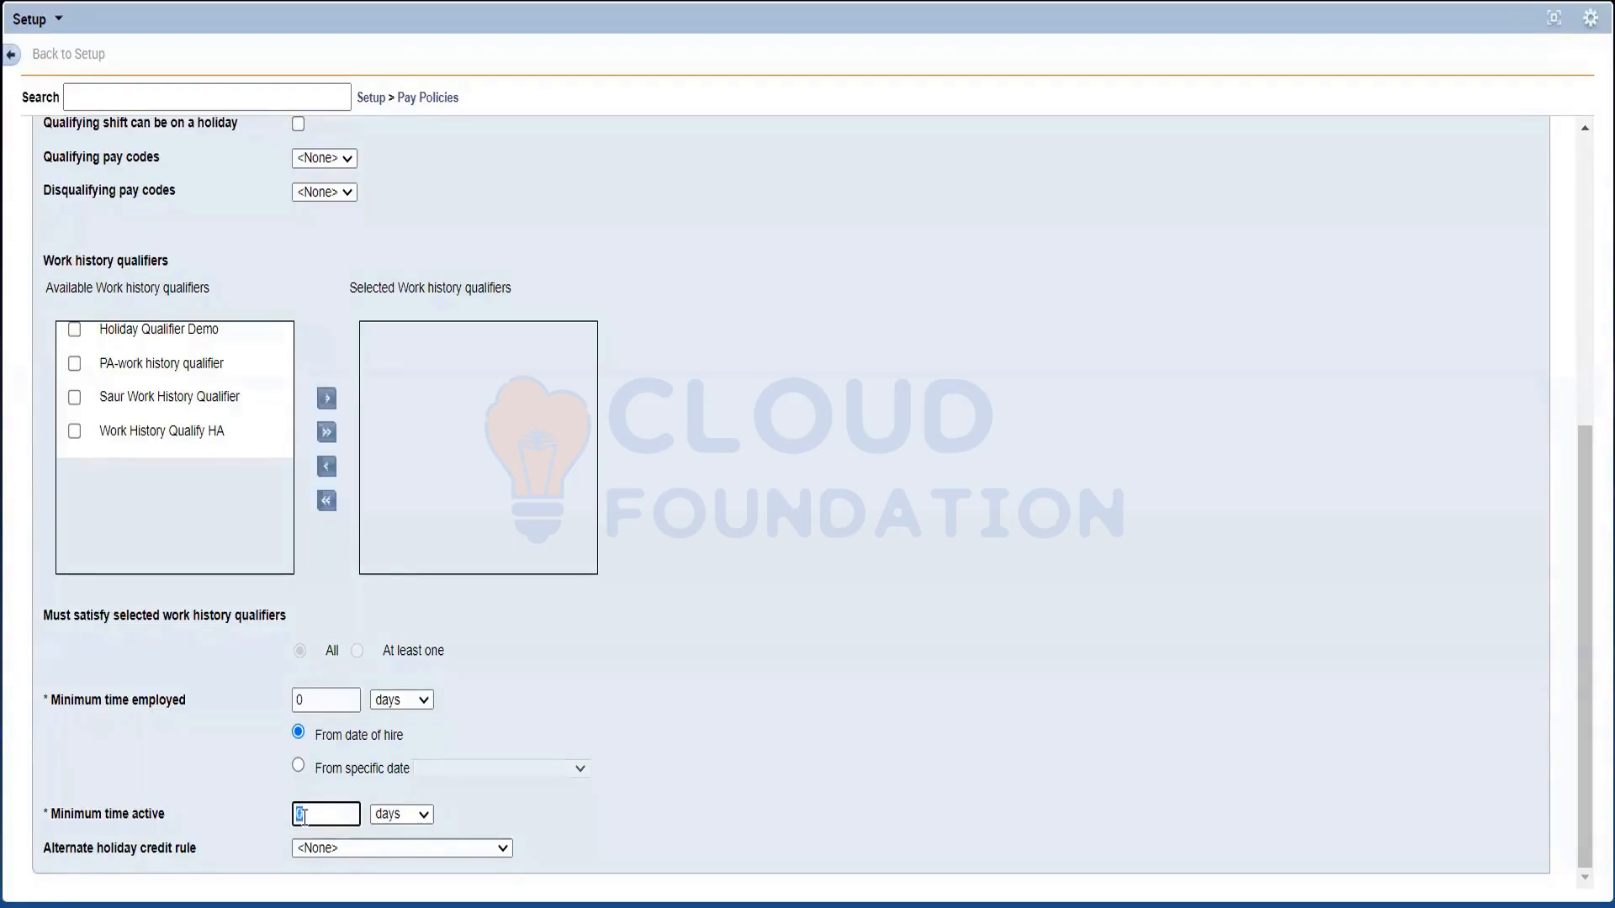
# Set the holiday credit rule's Minimum time active to 90 days
pyautogui.click(138, 758)
pyautogui.doubleClick(316, 812)
pyautogui.press('BackSpace')
pyautogui.write('90')
pyautogui.click(57, 729)
pyautogui.click(1588, 164)
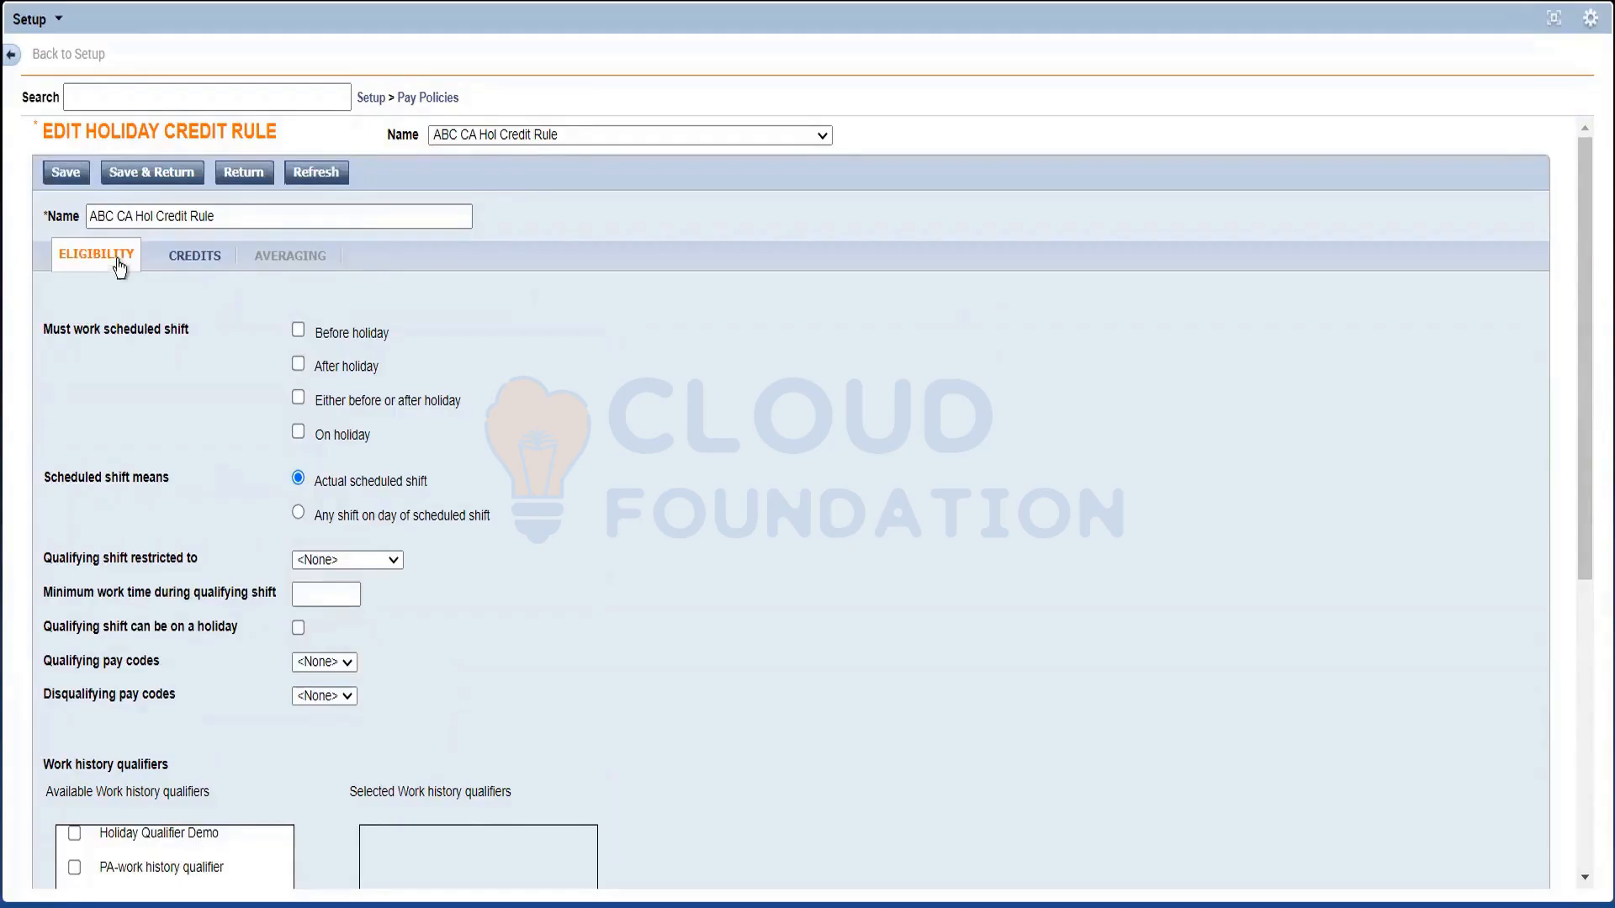
# Review the credit types available in the ABC CA Hol Credit Rule's credit settings without changing the selection
pyautogui.click(186, 264)
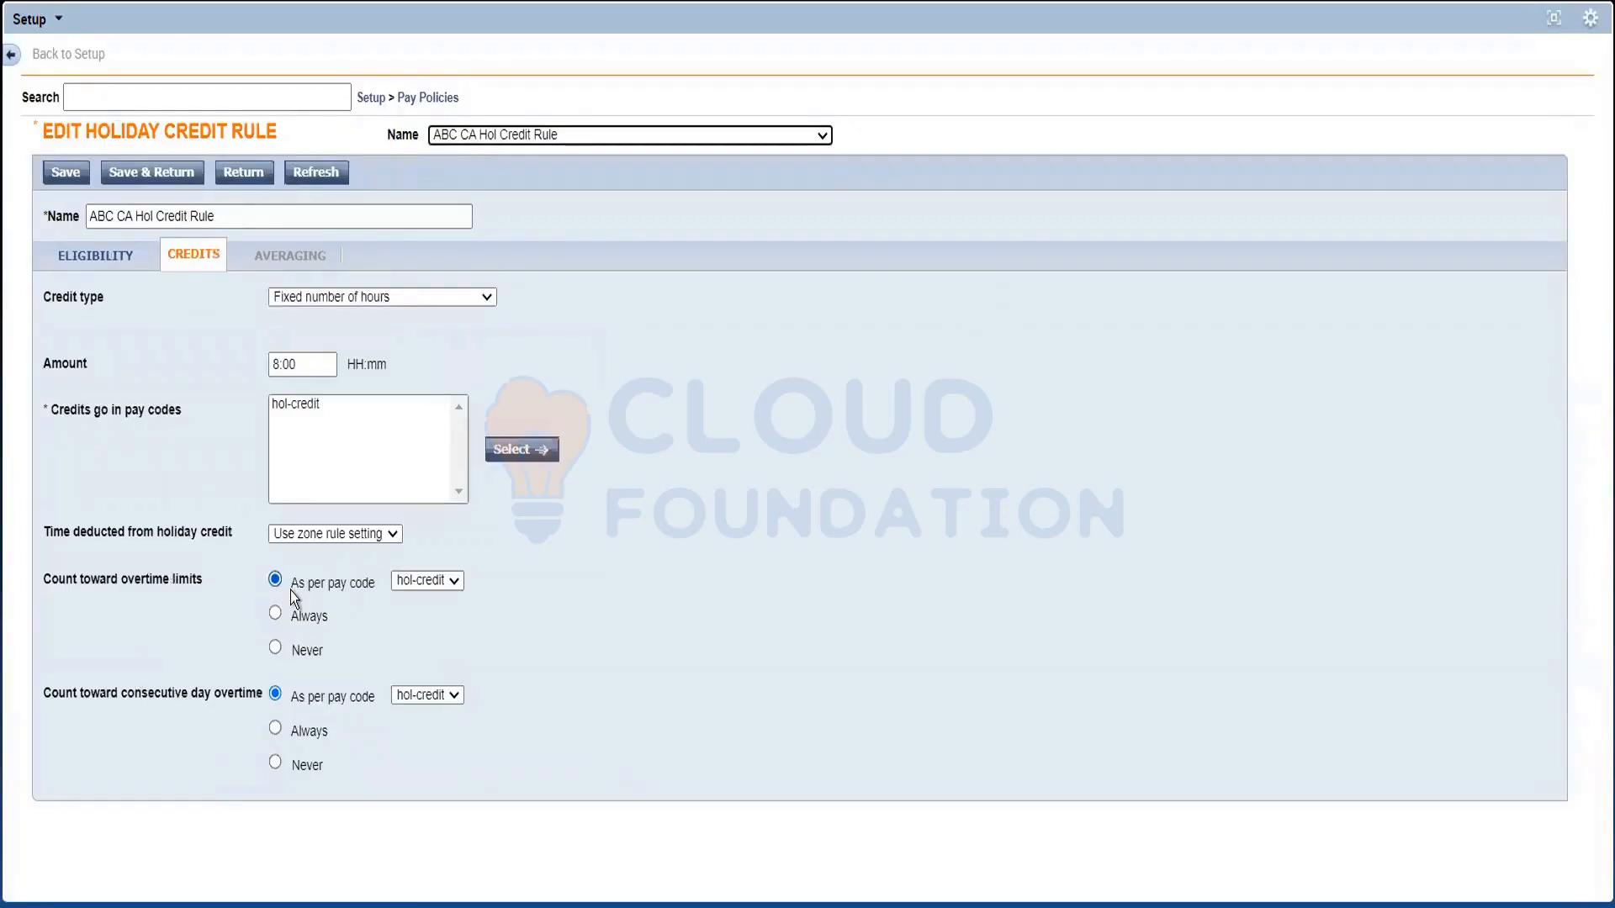
pyautogui.click(456, 300)
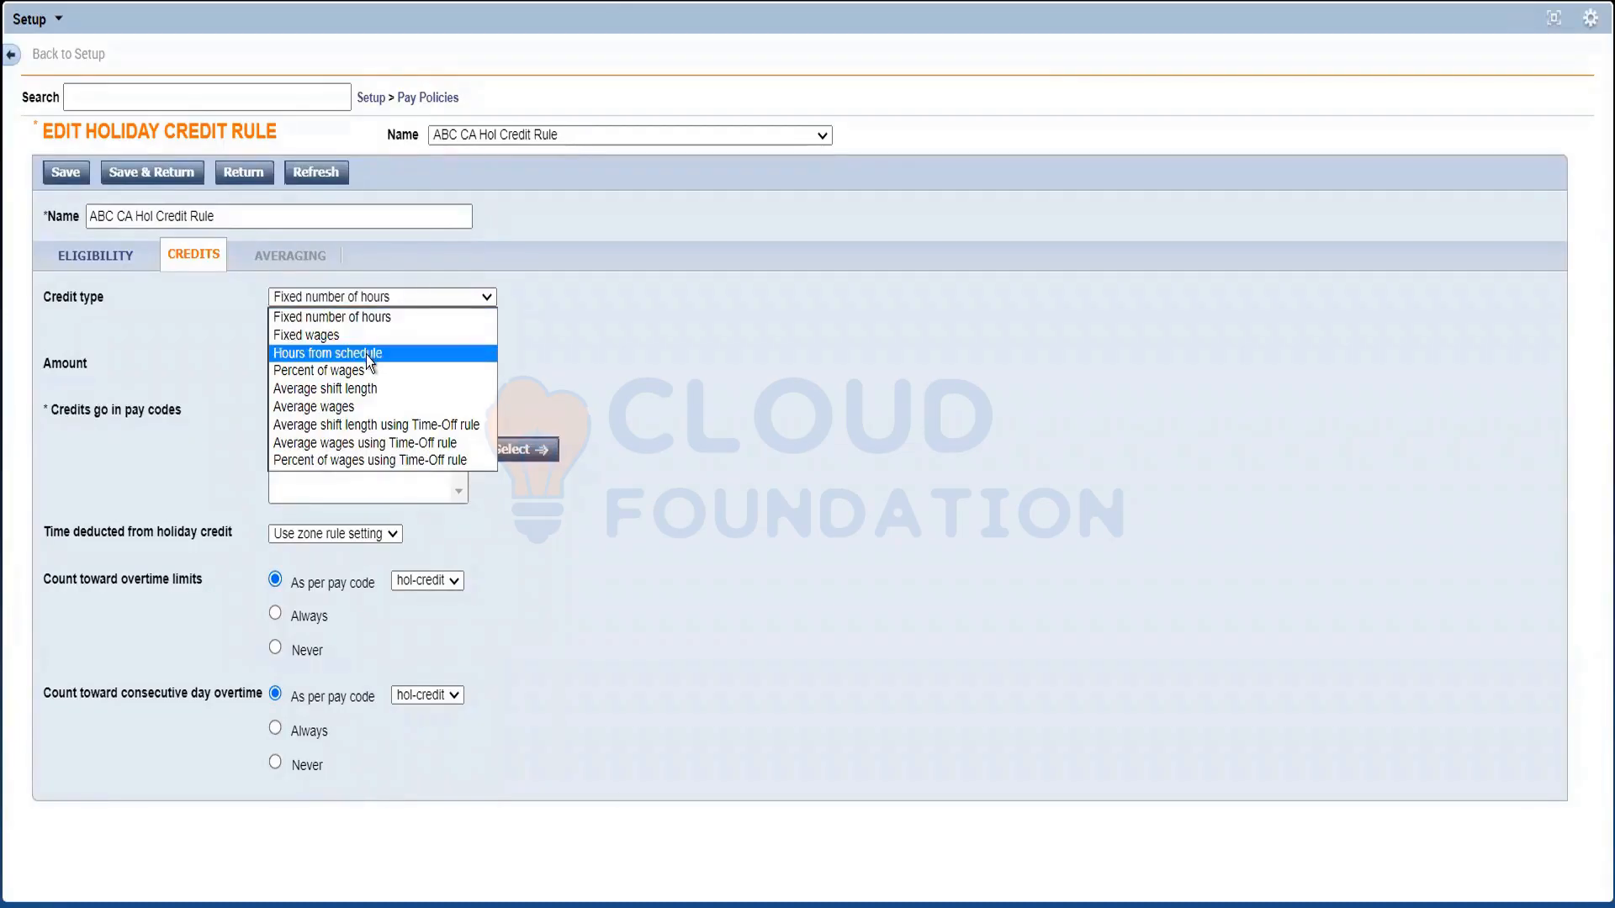
pyautogui.click(573, 360)
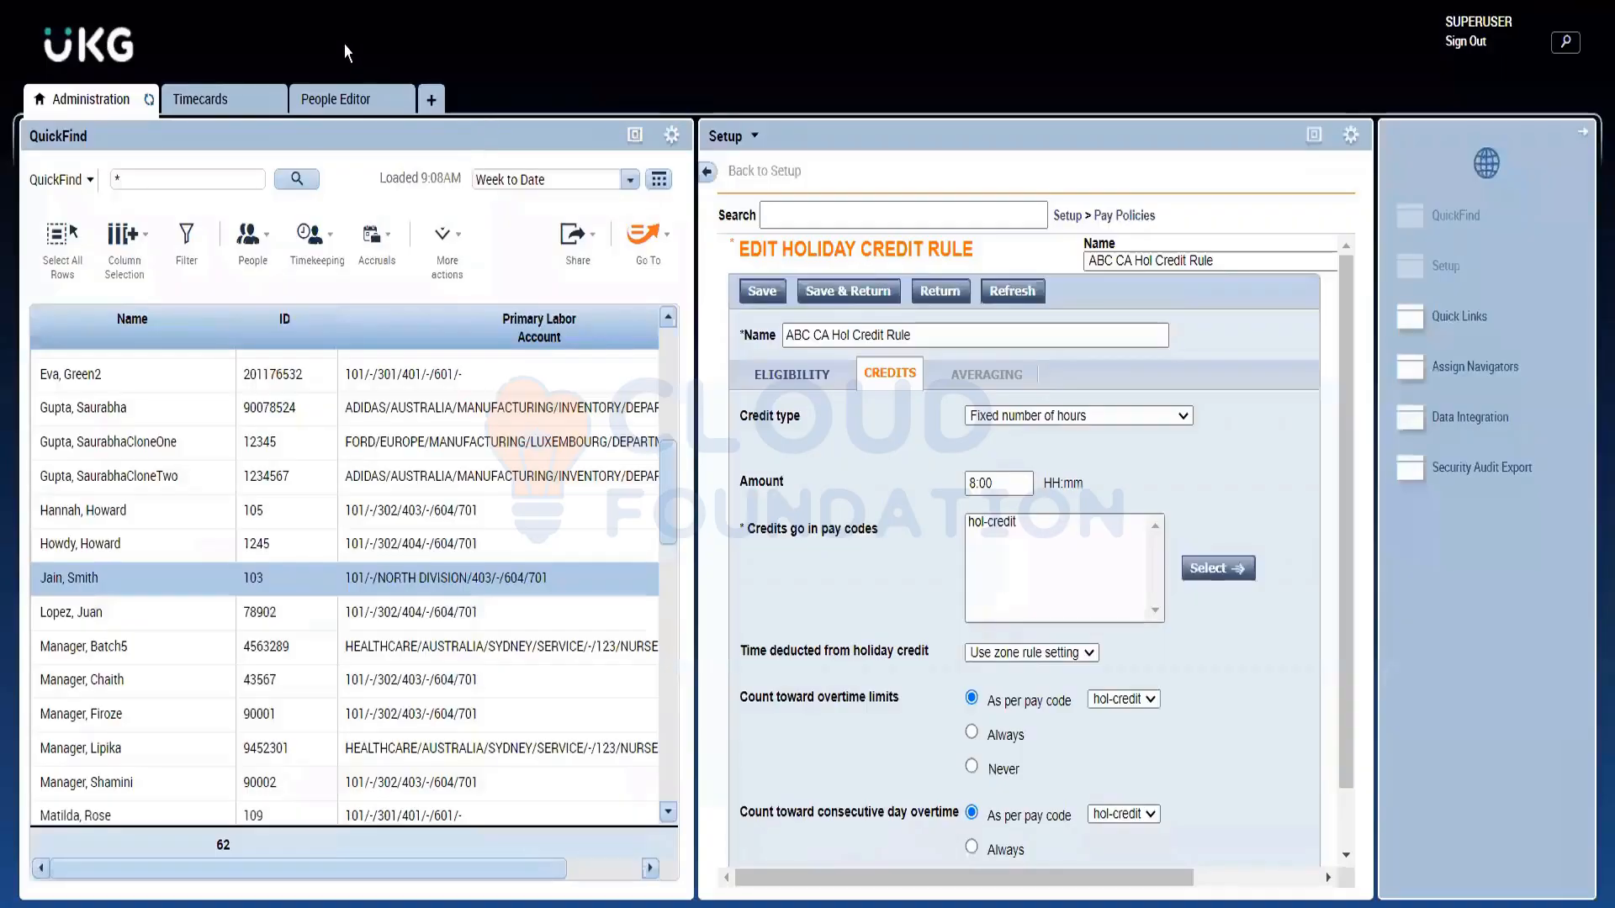
pyautogui.click(204, 114)
pyautogui.click(1313, 137)
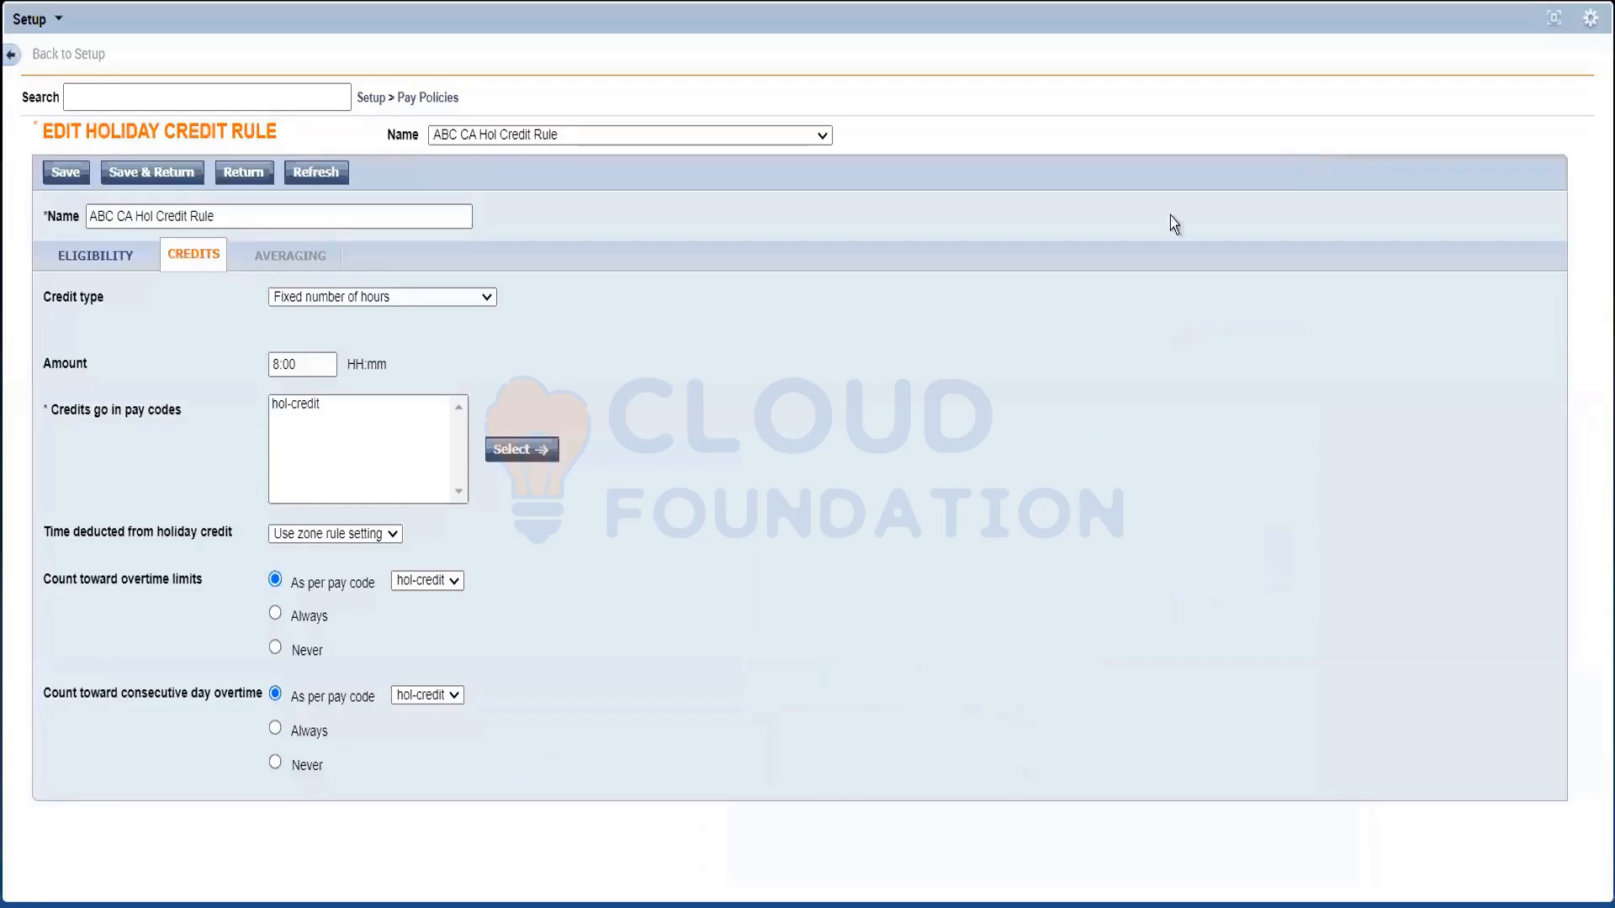
pyautogui.click(466, 300)
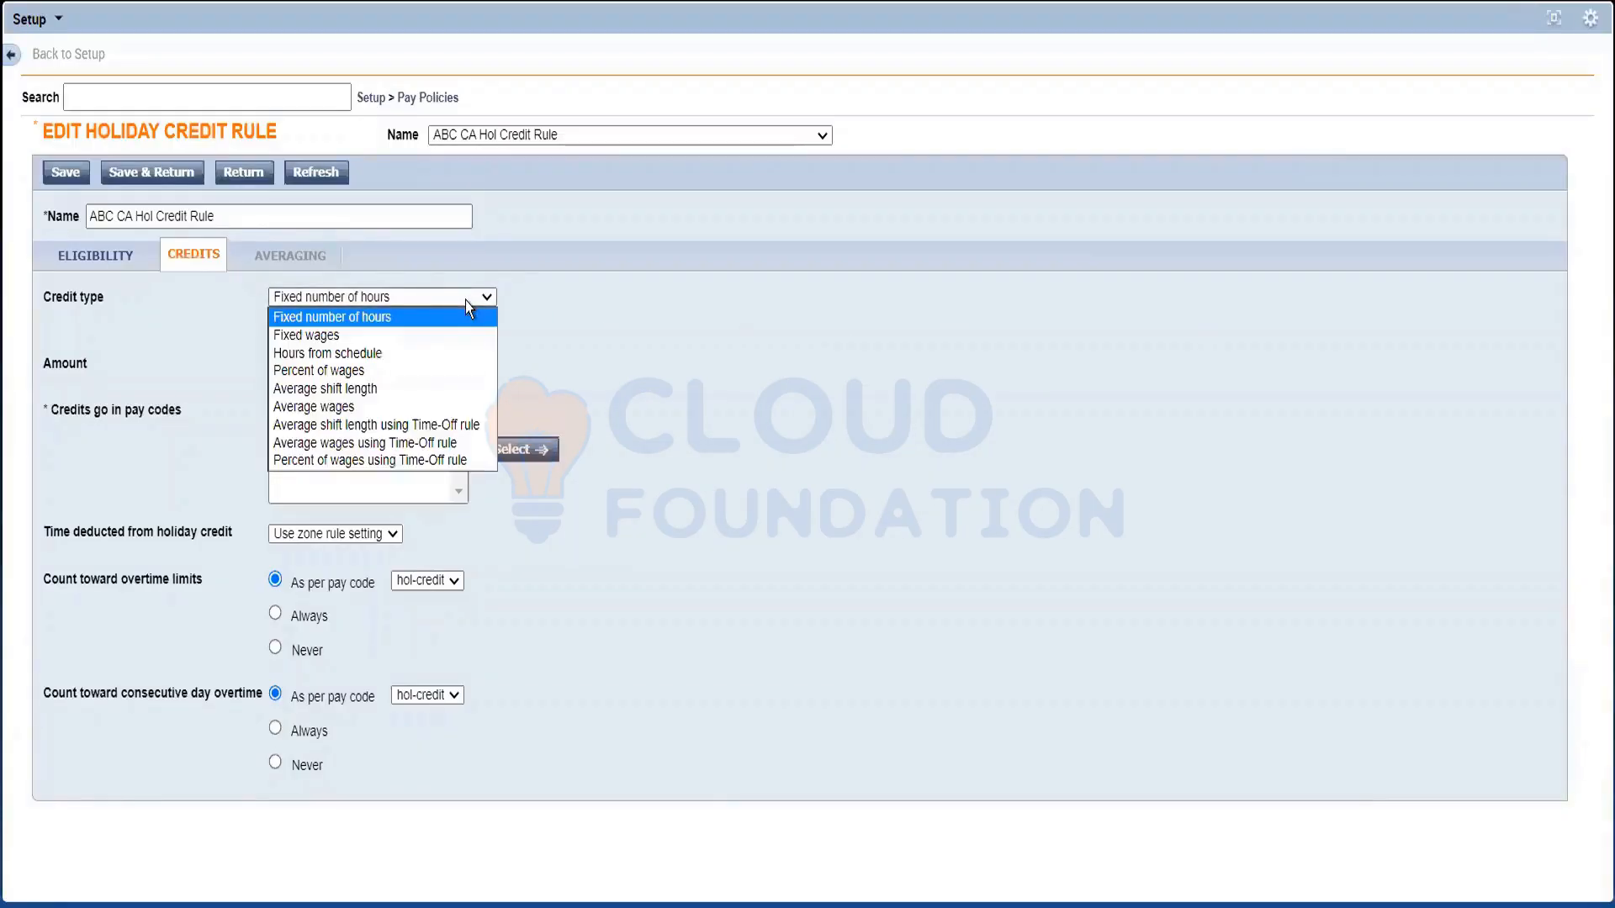
pyautogui.click(724, 380)
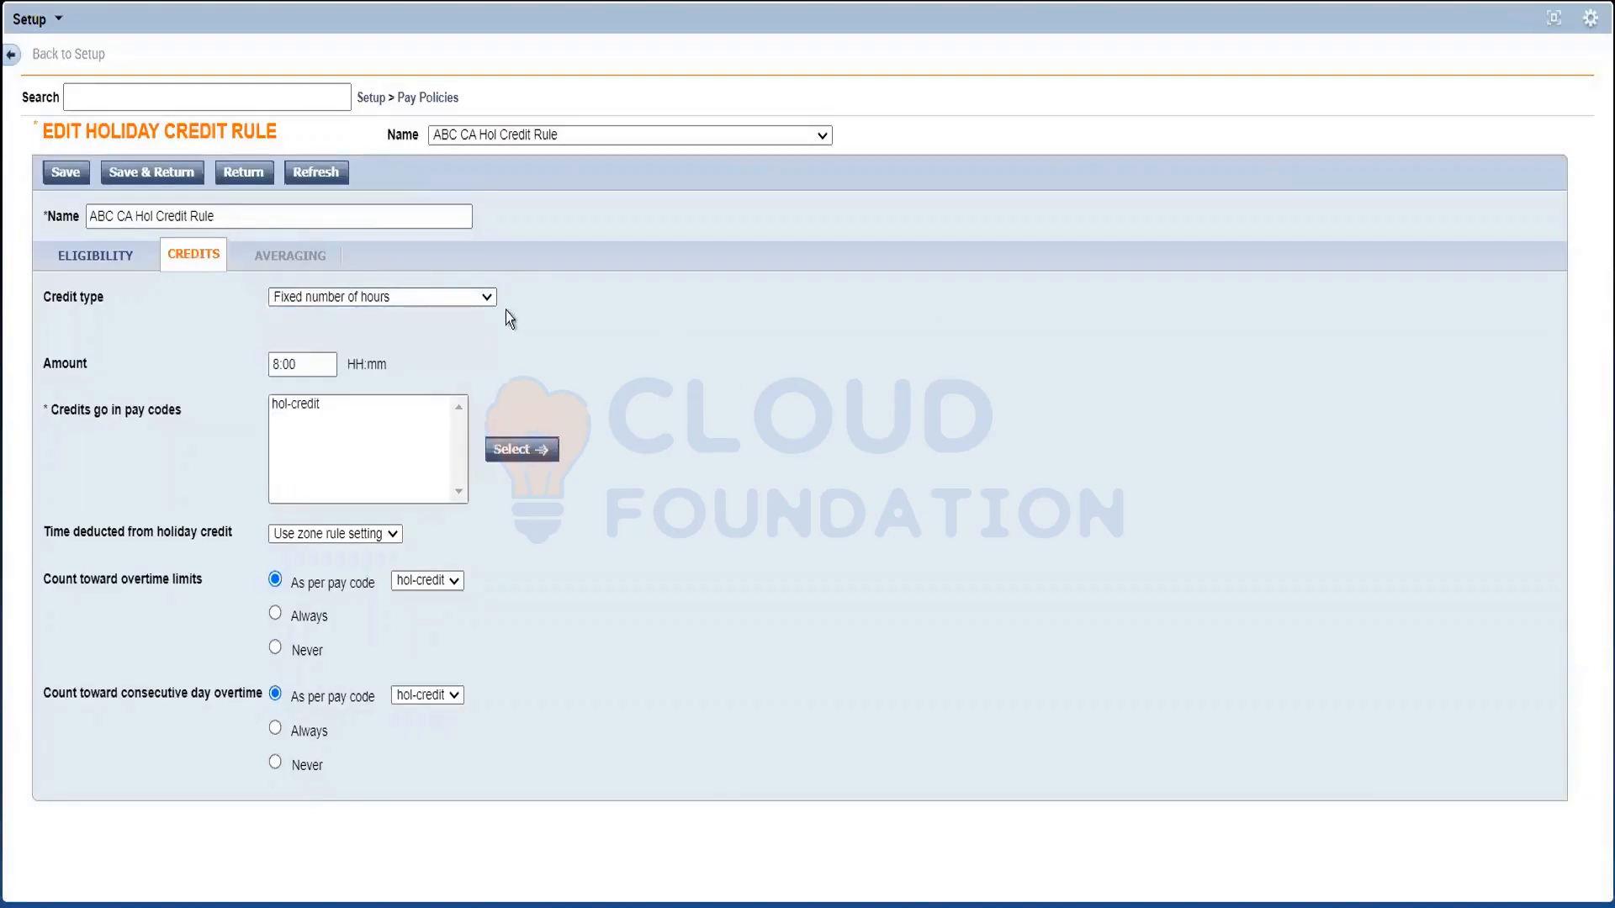
# Review the credit amount and the pay codes available for the holiday credit, returning to the rule without saving a selection
pyautogui.click(286, 363)
pyautogui.click(577, 355)
pyautogui.click(302, 403)
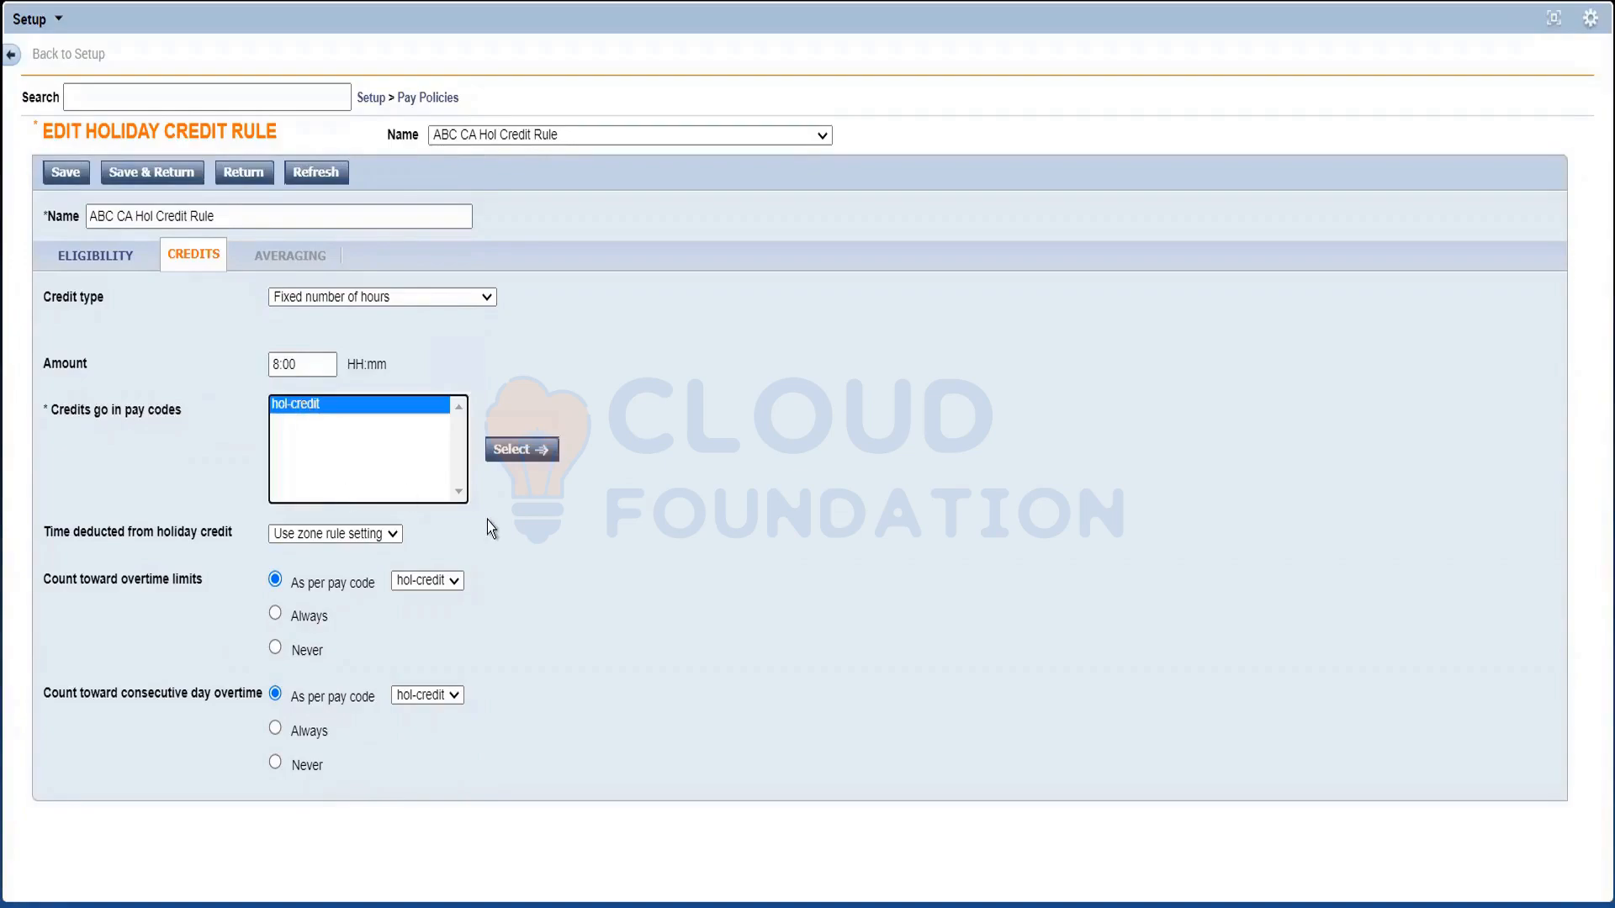
pyautogui.click(521, 448)
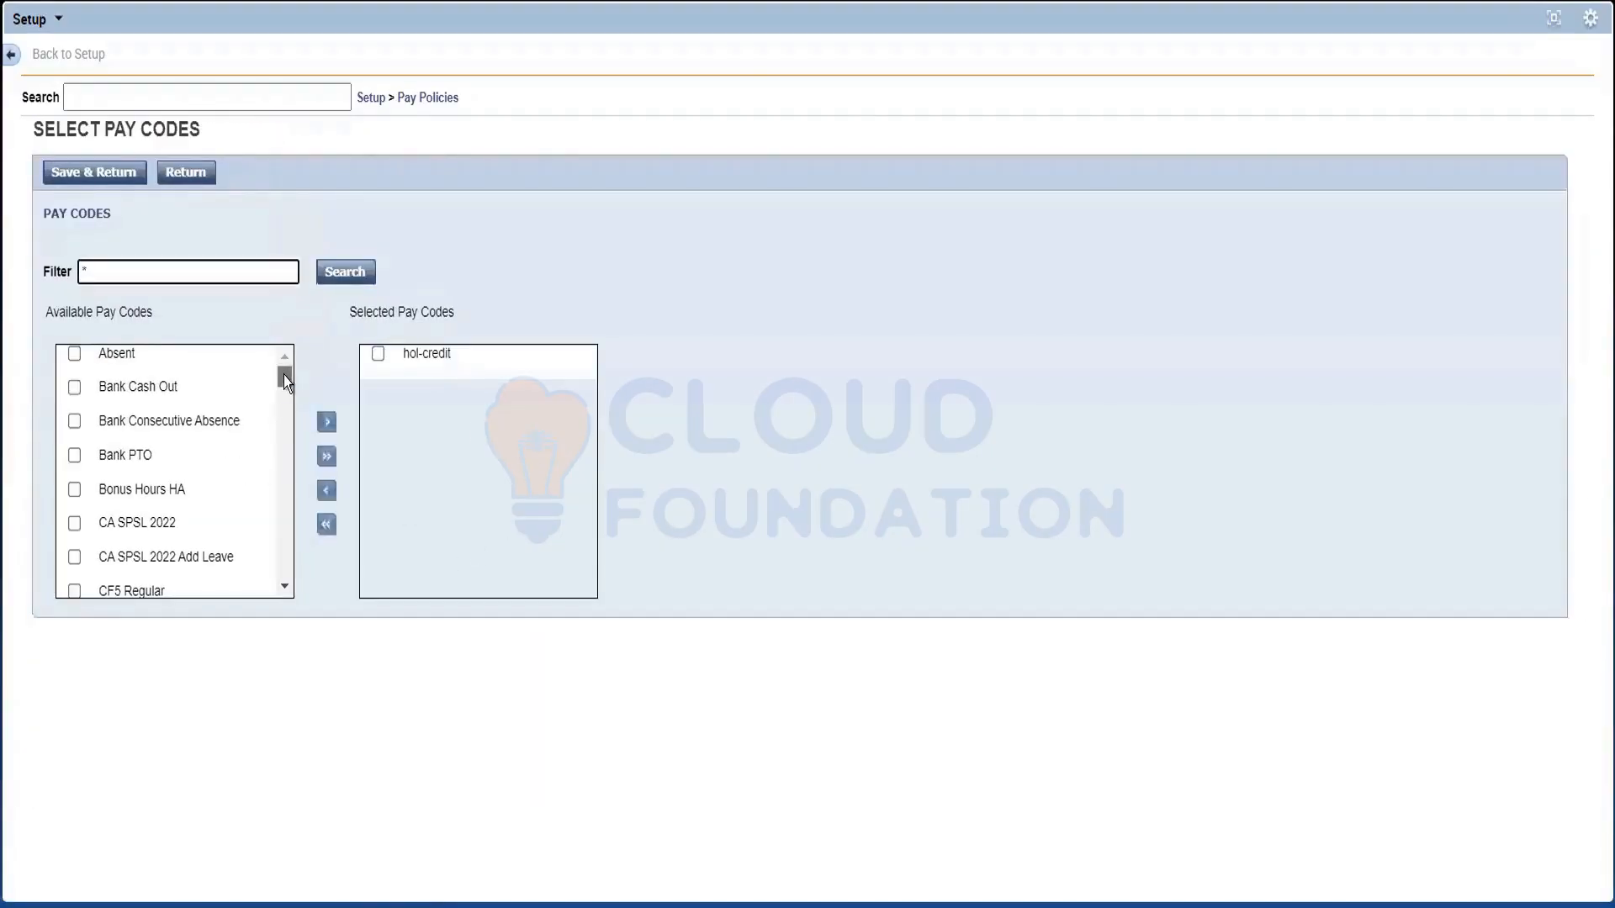
pyautogui.moveTo(284, 376); pyautogui.dragTo(278, 584)
pyautogui.moveTo(300, 456); pyautogui.dragTo(302, 426)
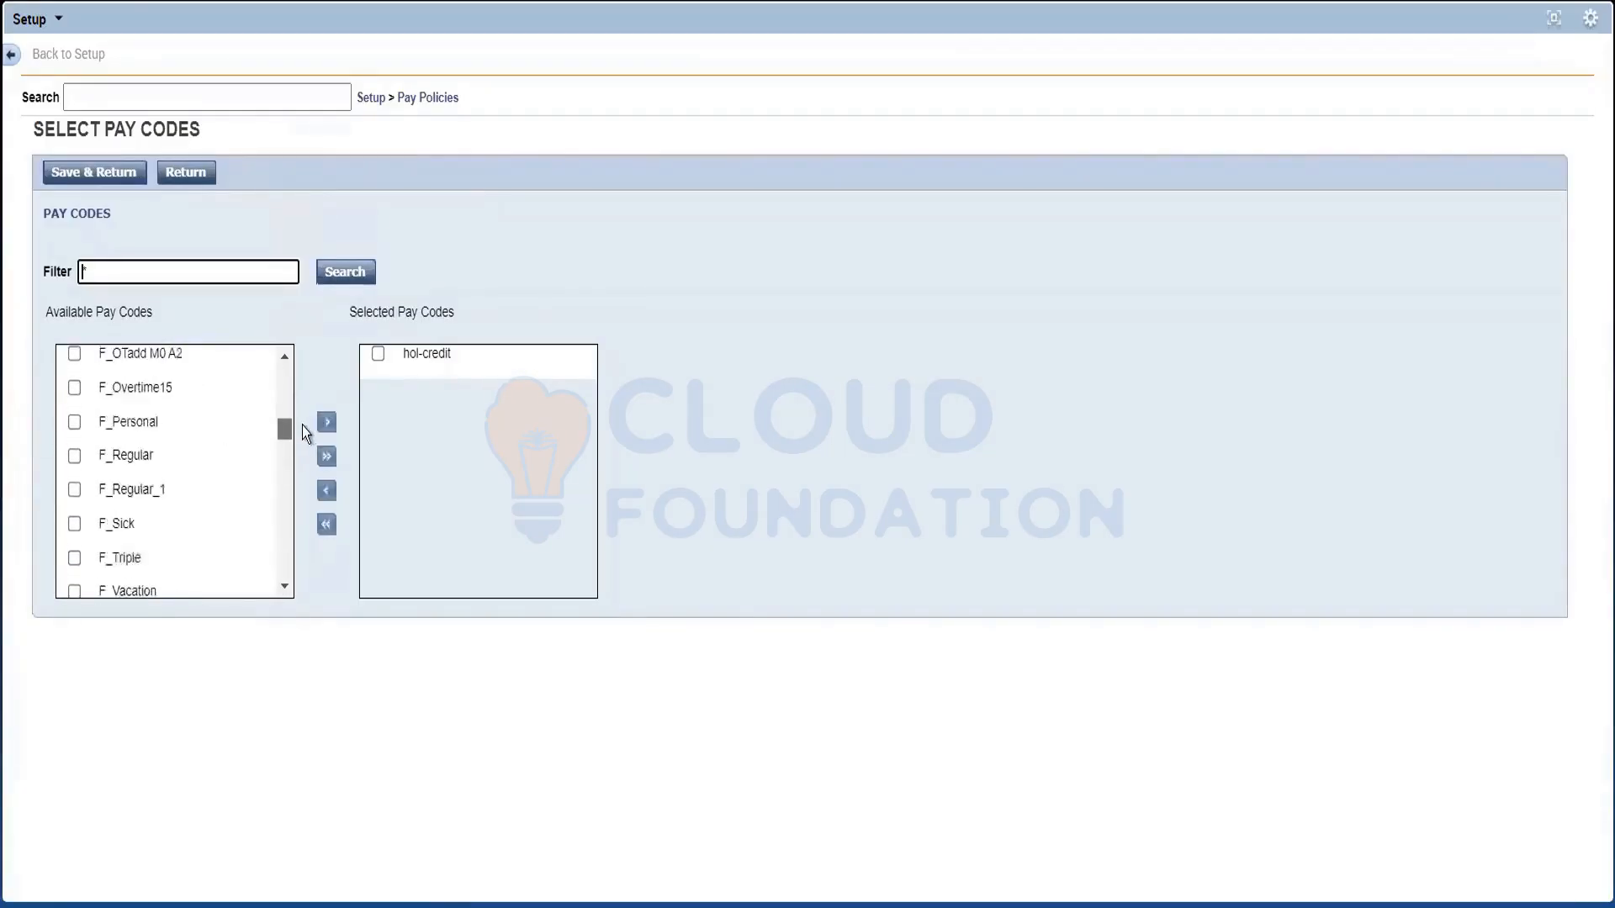
pyautogui.moveTo(301, 426); pyautogui.dragTo(301, 387)
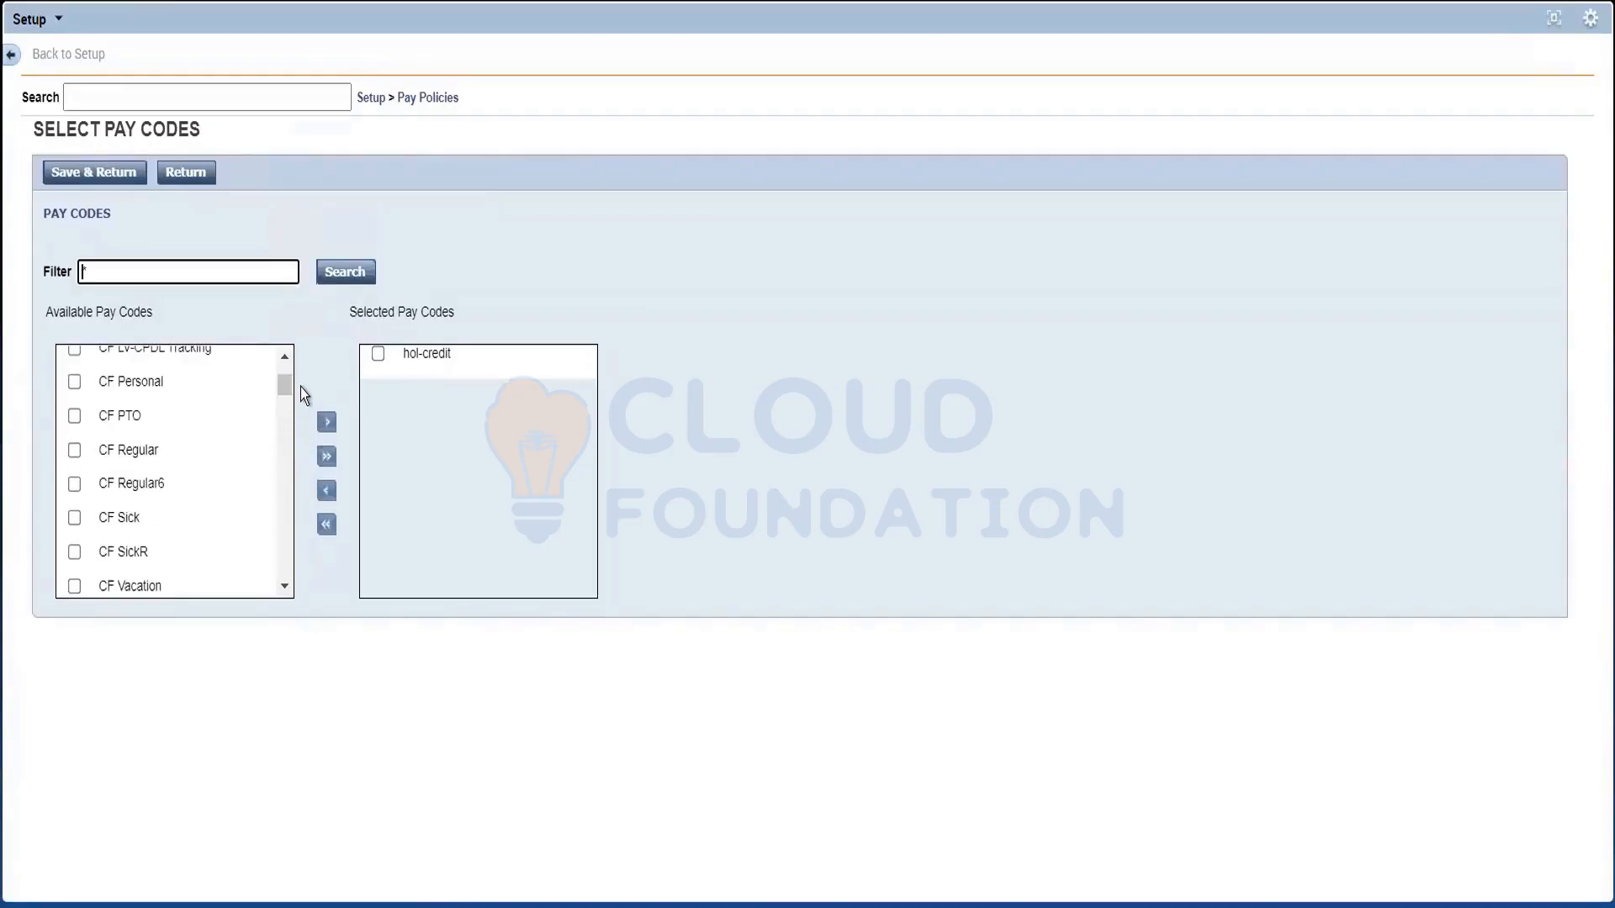
pyautogui.click(195, 173)
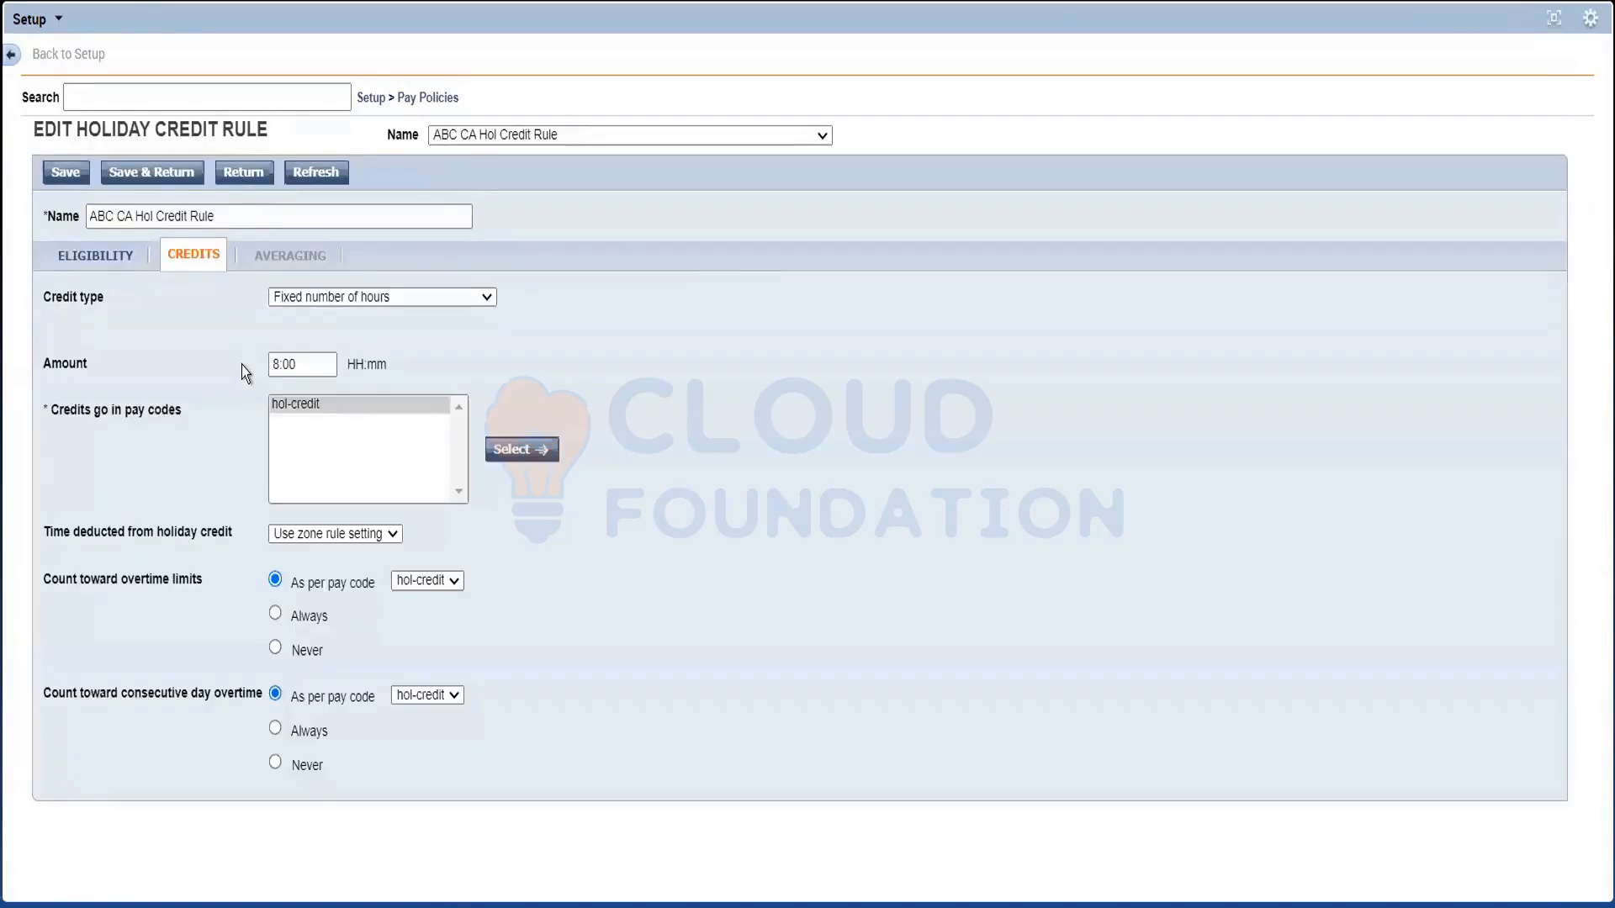
pyautogui.click(325, 442)
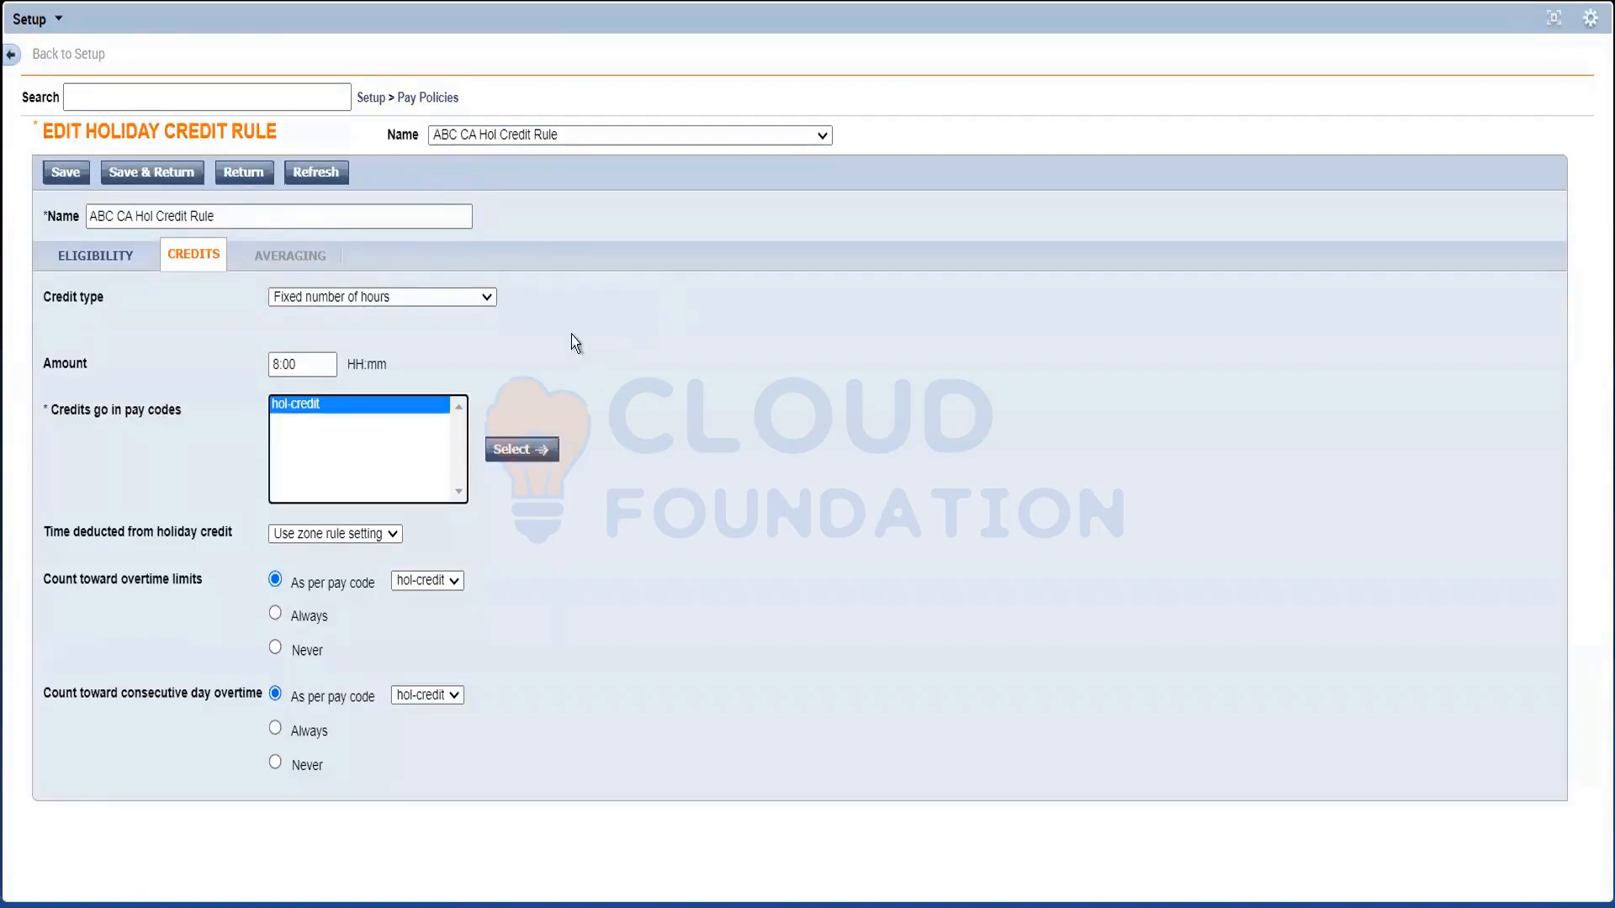
# Set the ABC CA Hol Credit Rule's credit type to Hours from schedule
pyautogui.click(623, 335)
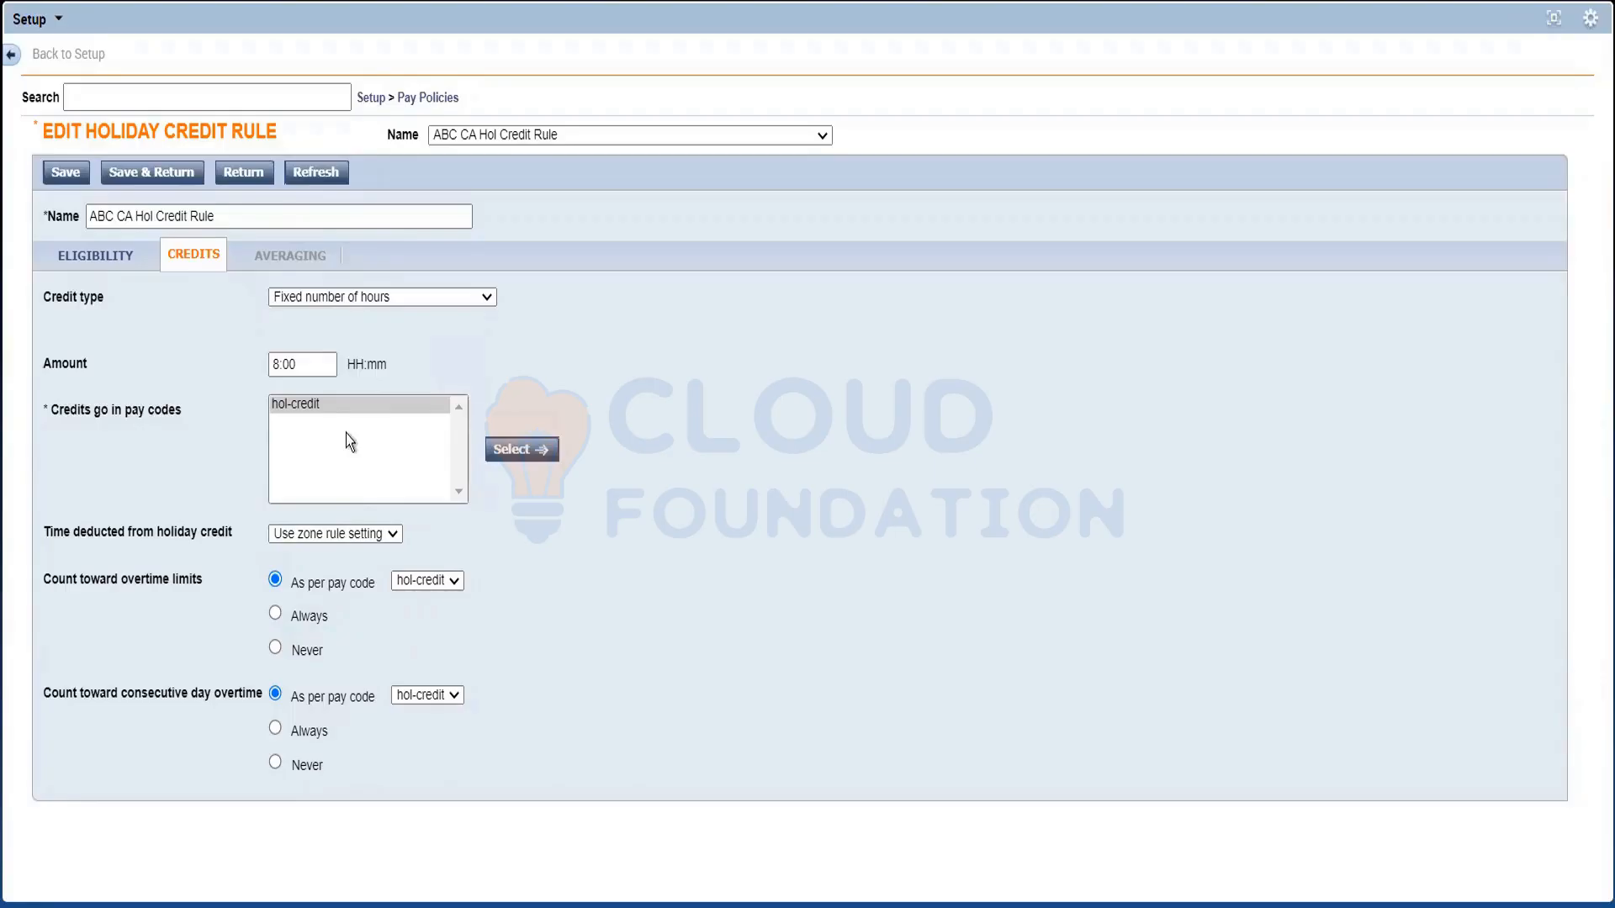
pyautogui.click(327, 301)
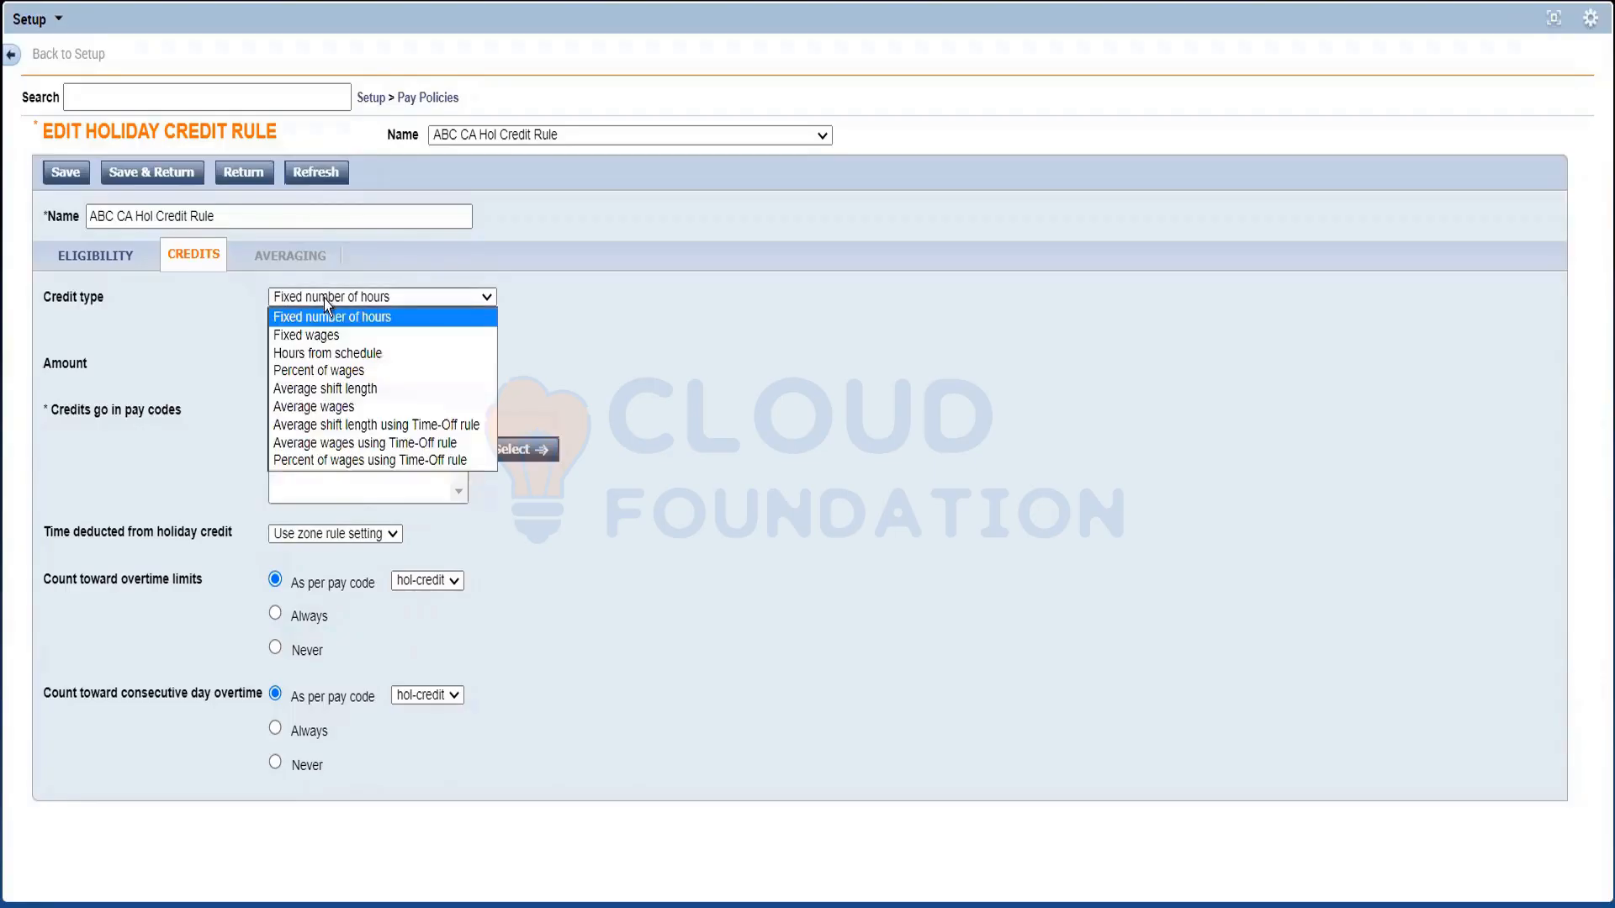
pyautogui.click(325, 299)
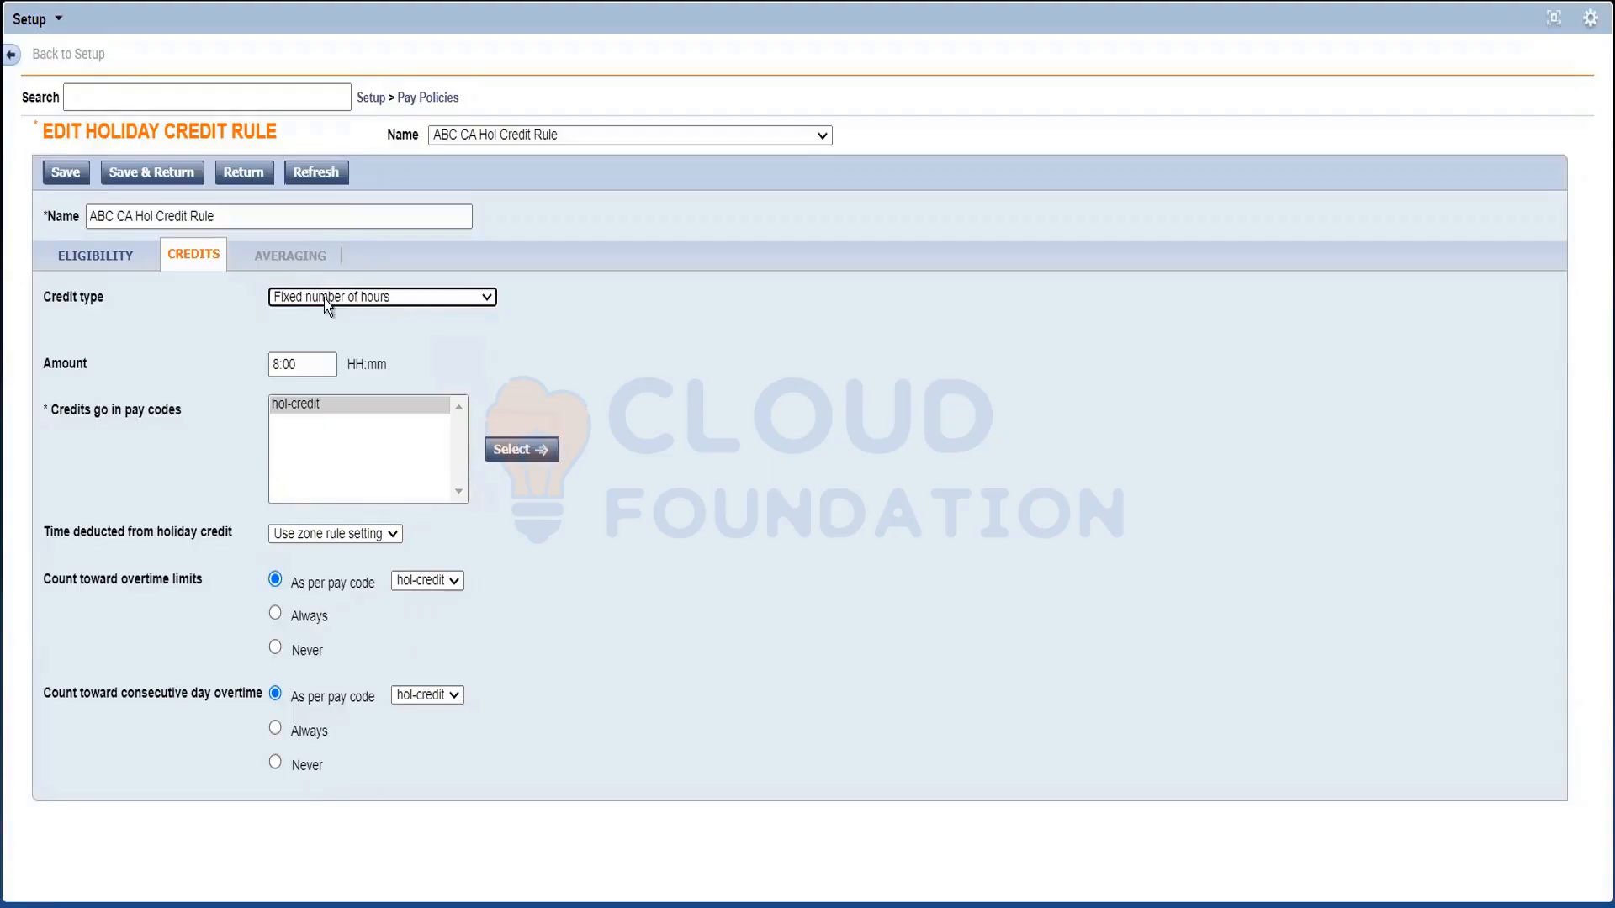
pyautogui.click(325, 299)
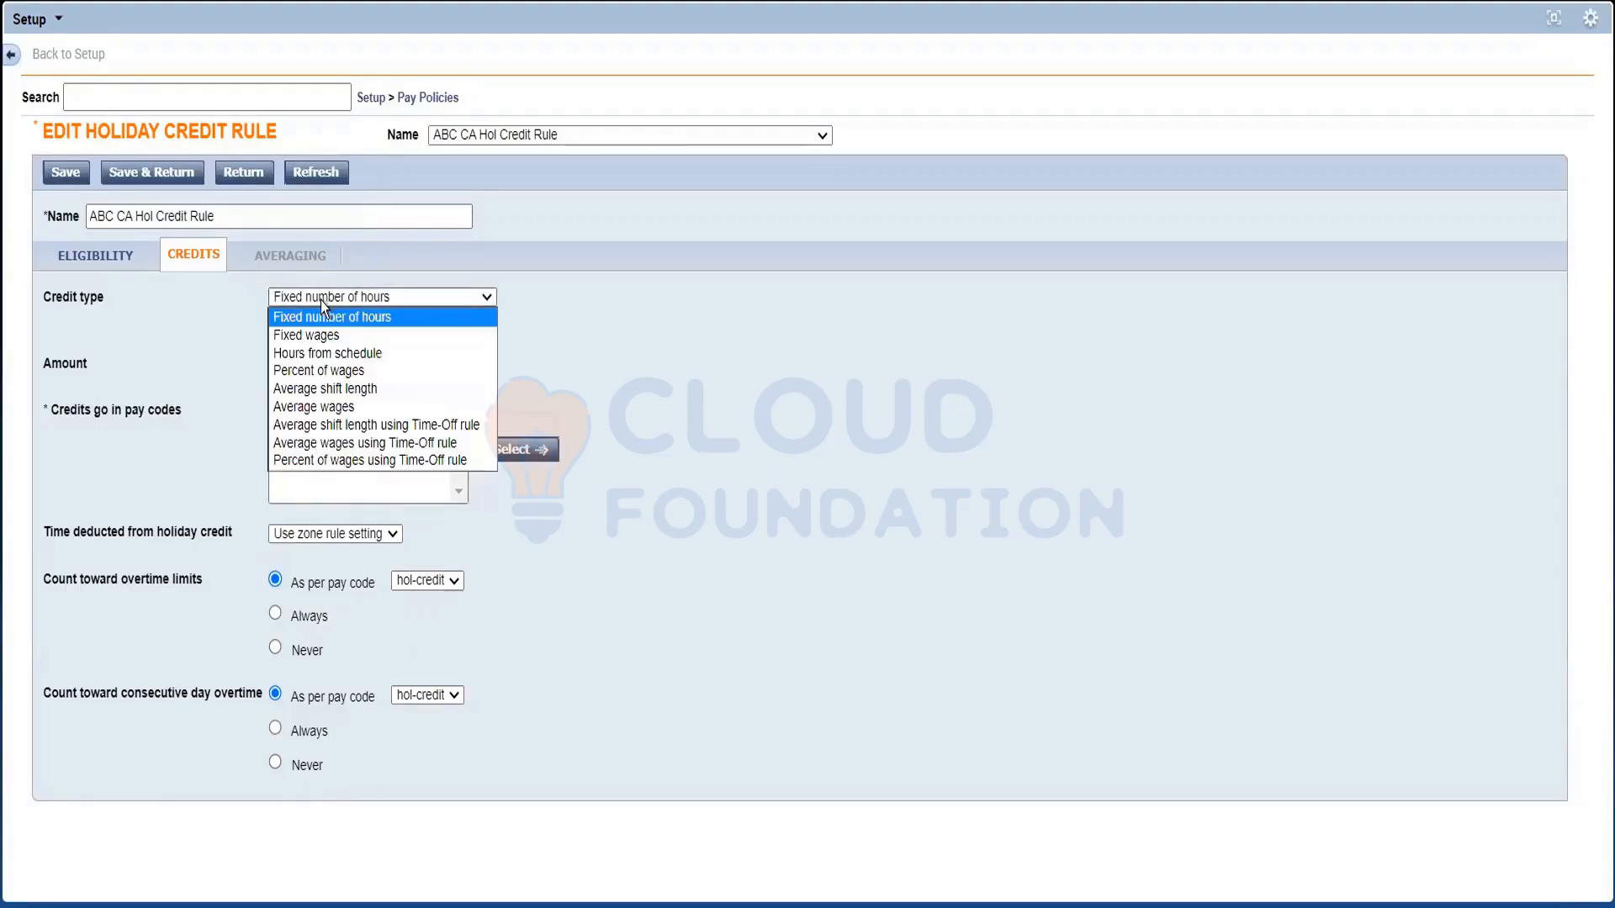
pyautogui.click(320, 300)
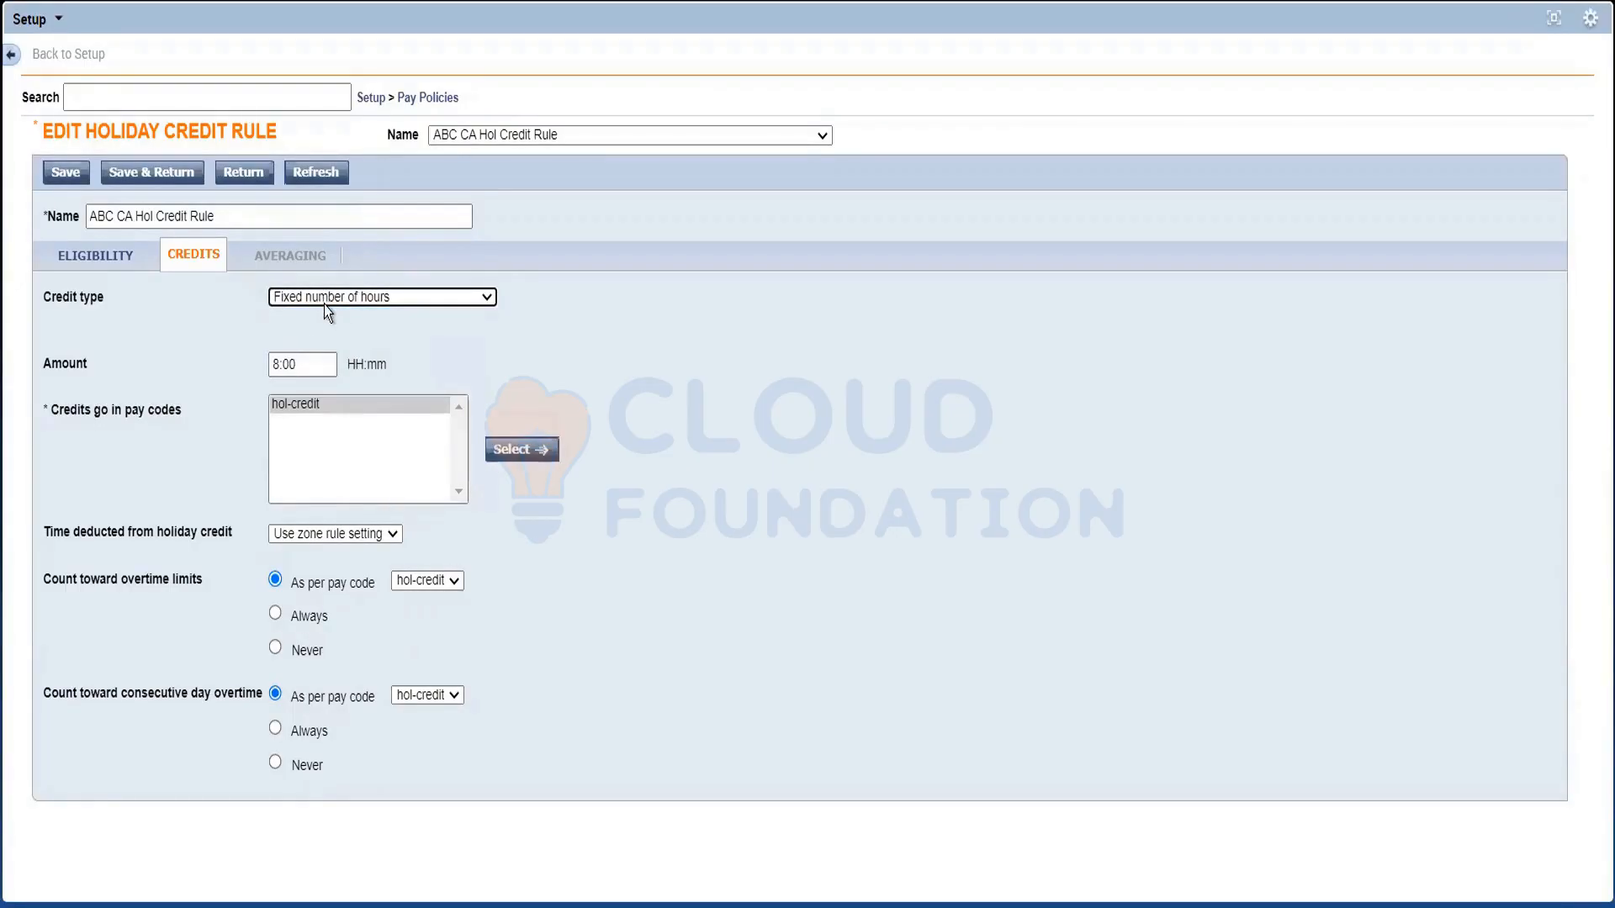
pyautogui.click(325, 303)
pyautogui.click(310, 354)
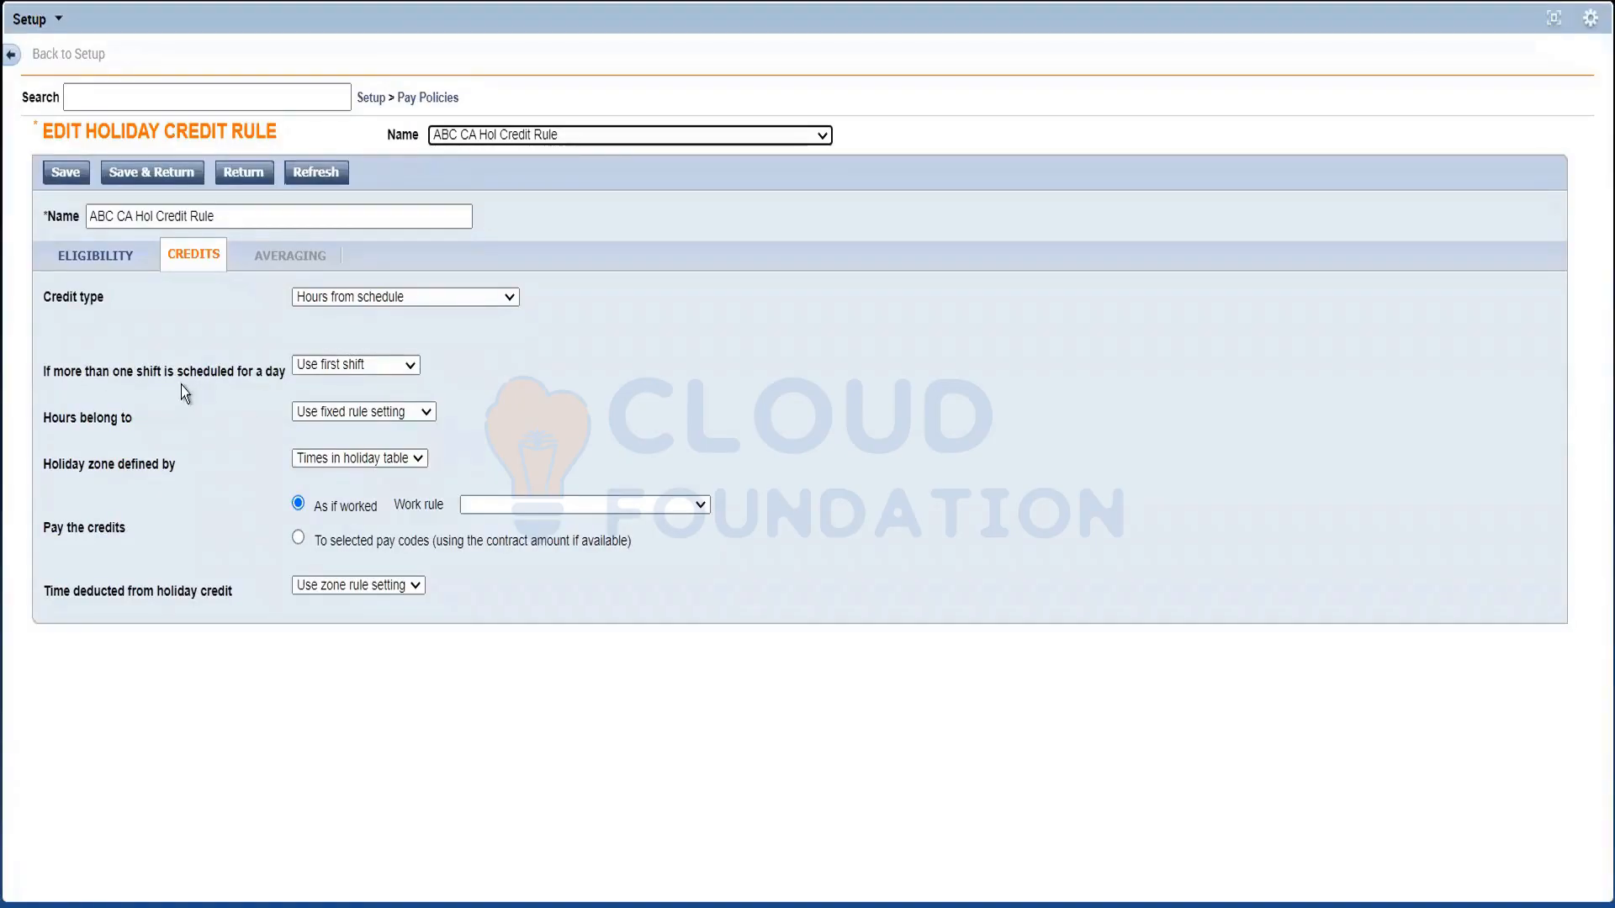
# Review the choices for days with more than one scheduled shift without changing the selection
pyautogui.click(119, 373)
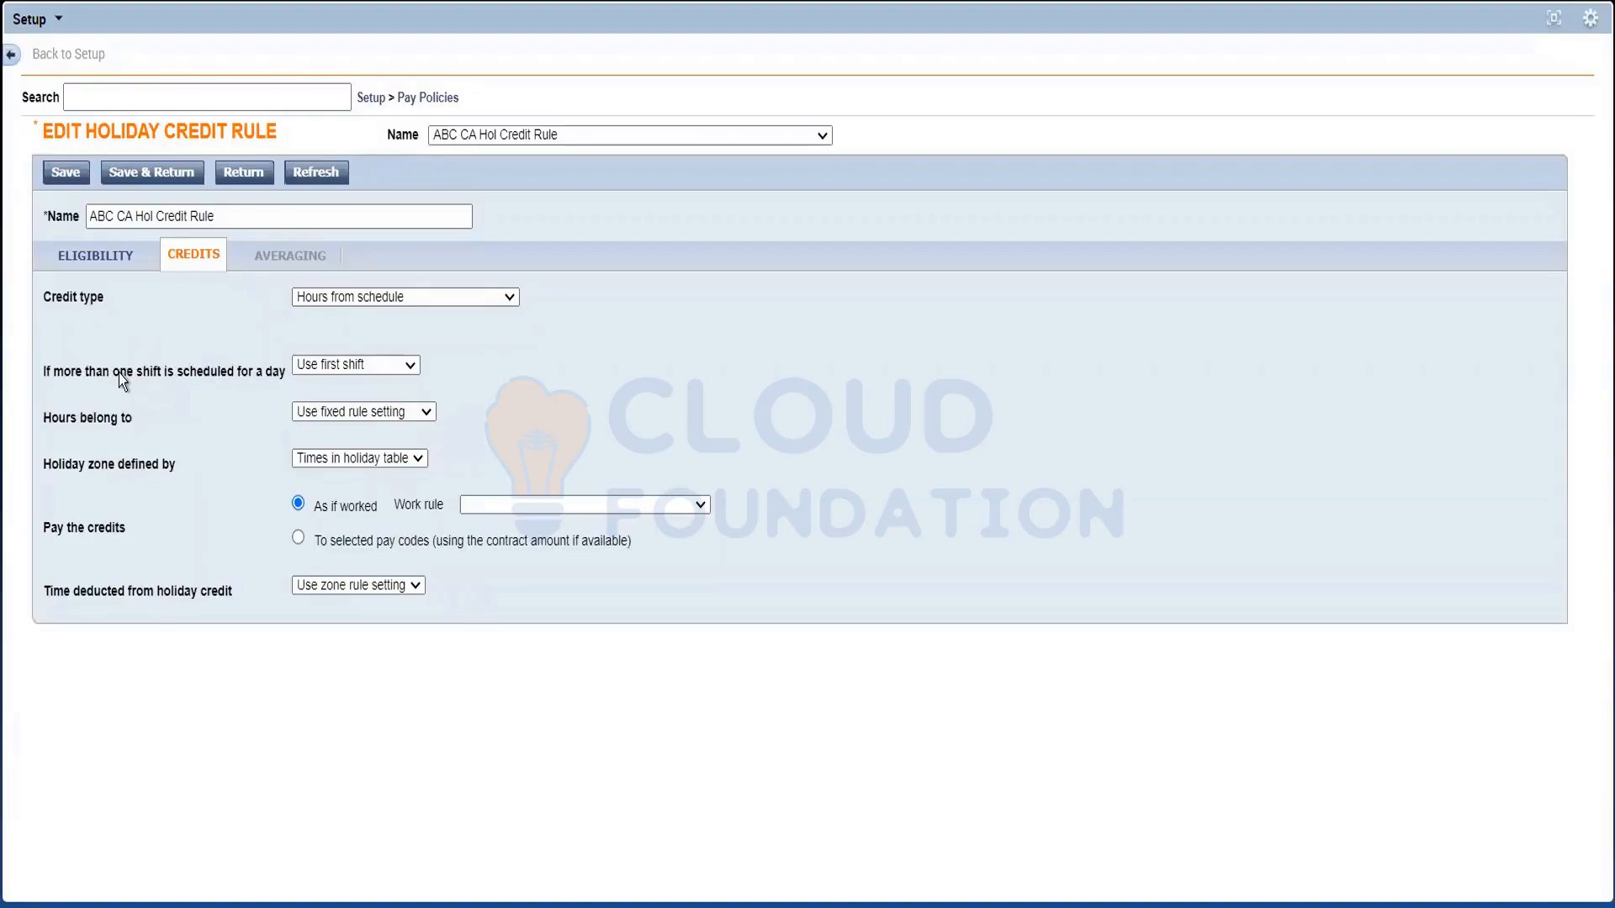
pyautogui.click(317, 371)
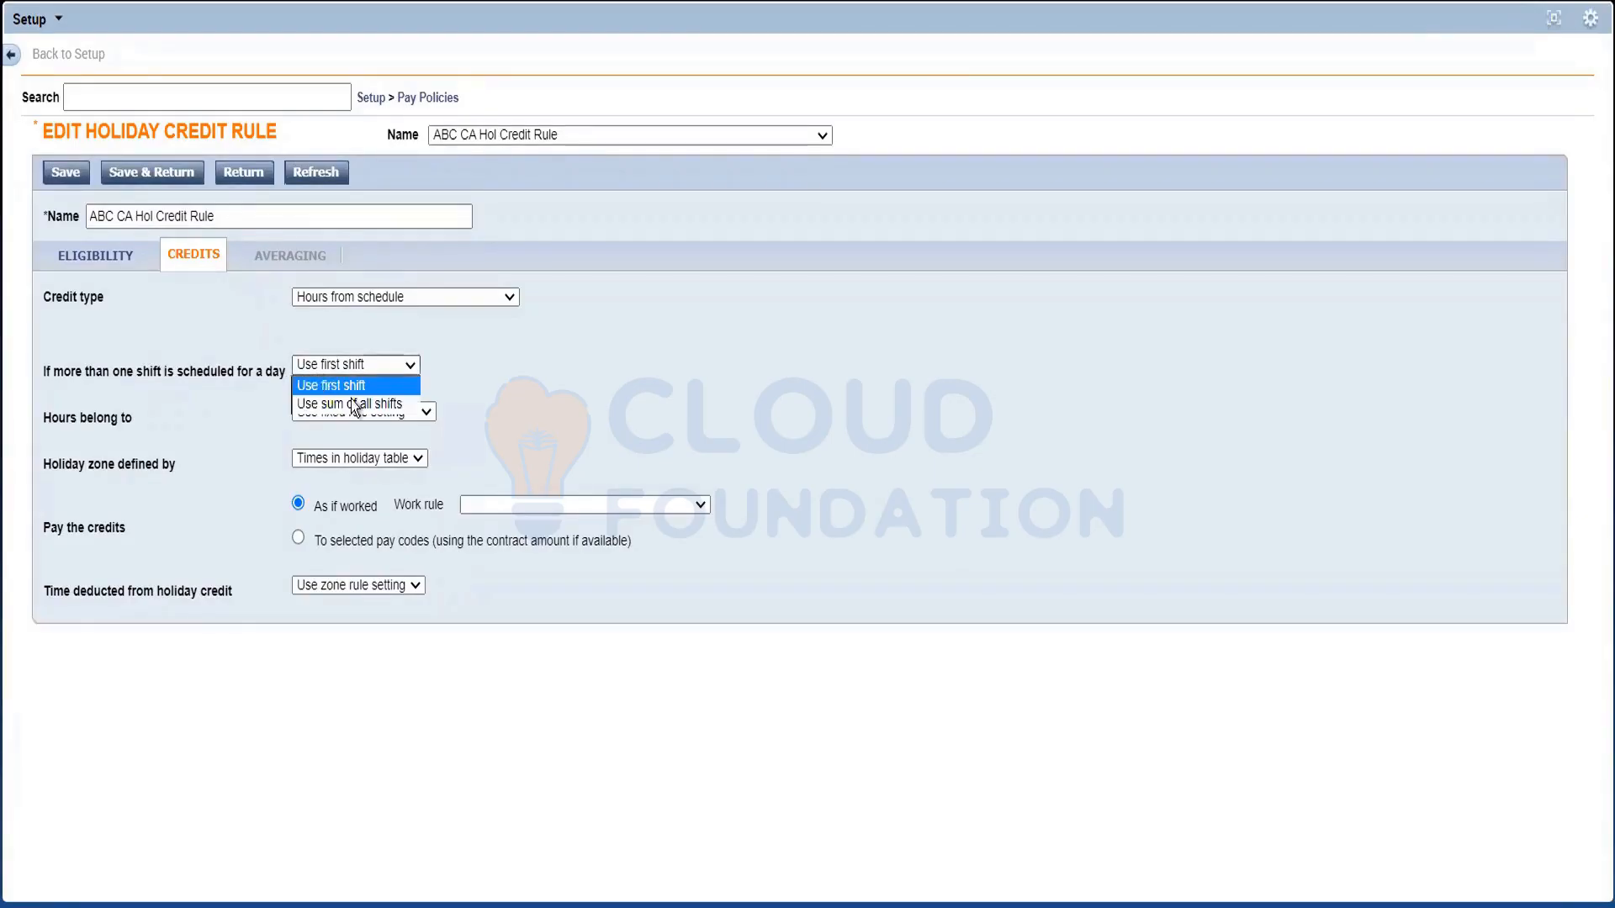
pyautogui.click(488, 373)
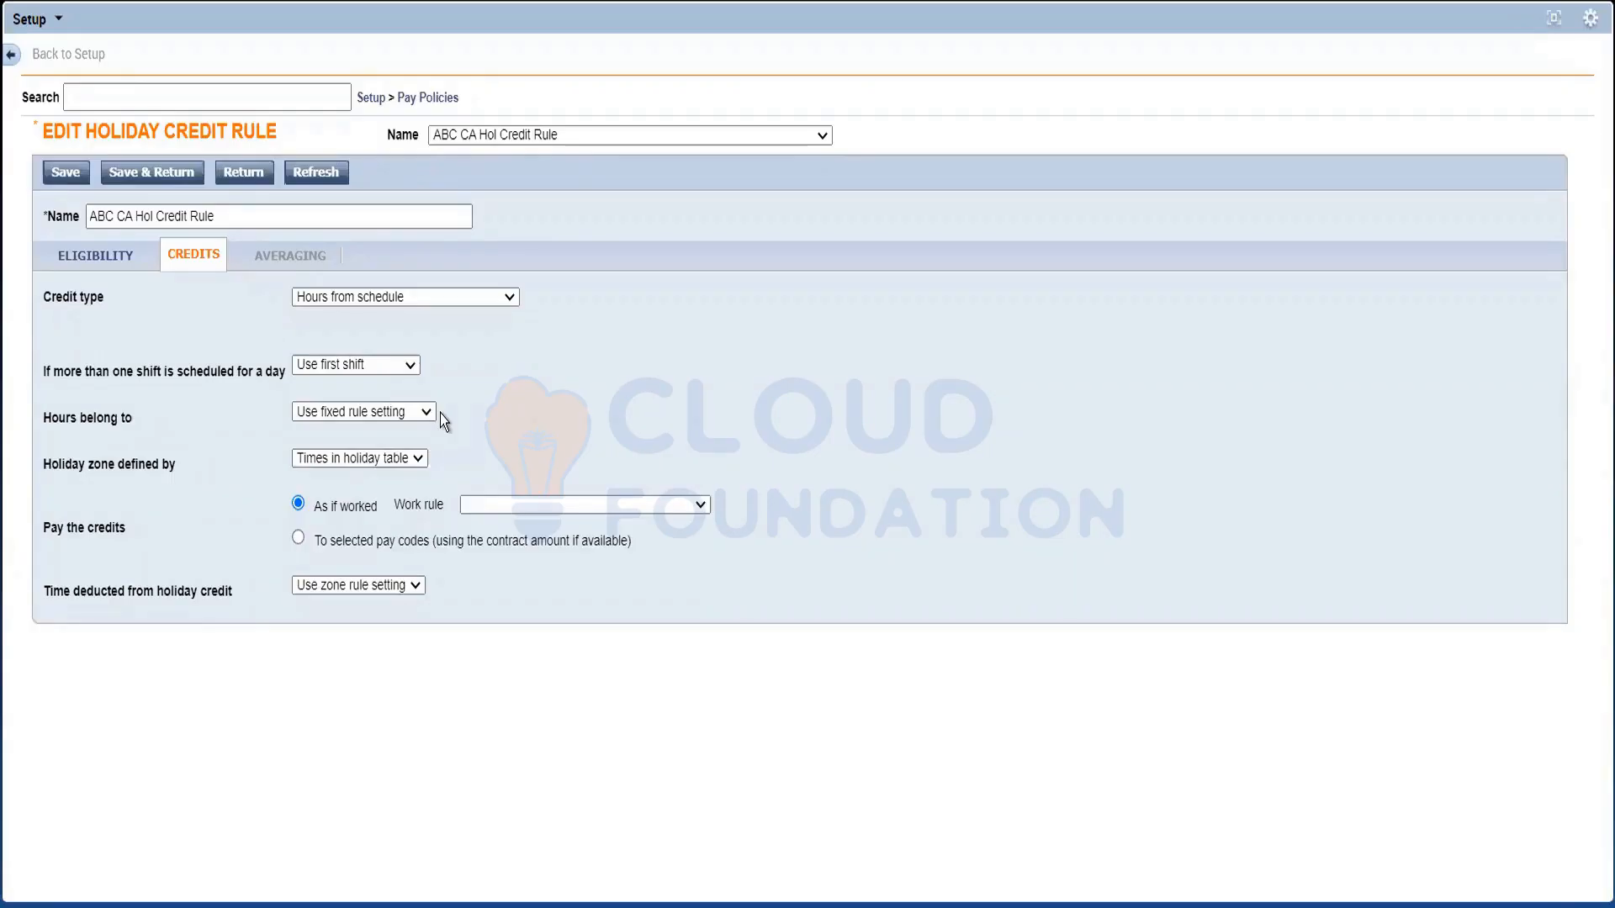
pyautogui.click(375, 370)
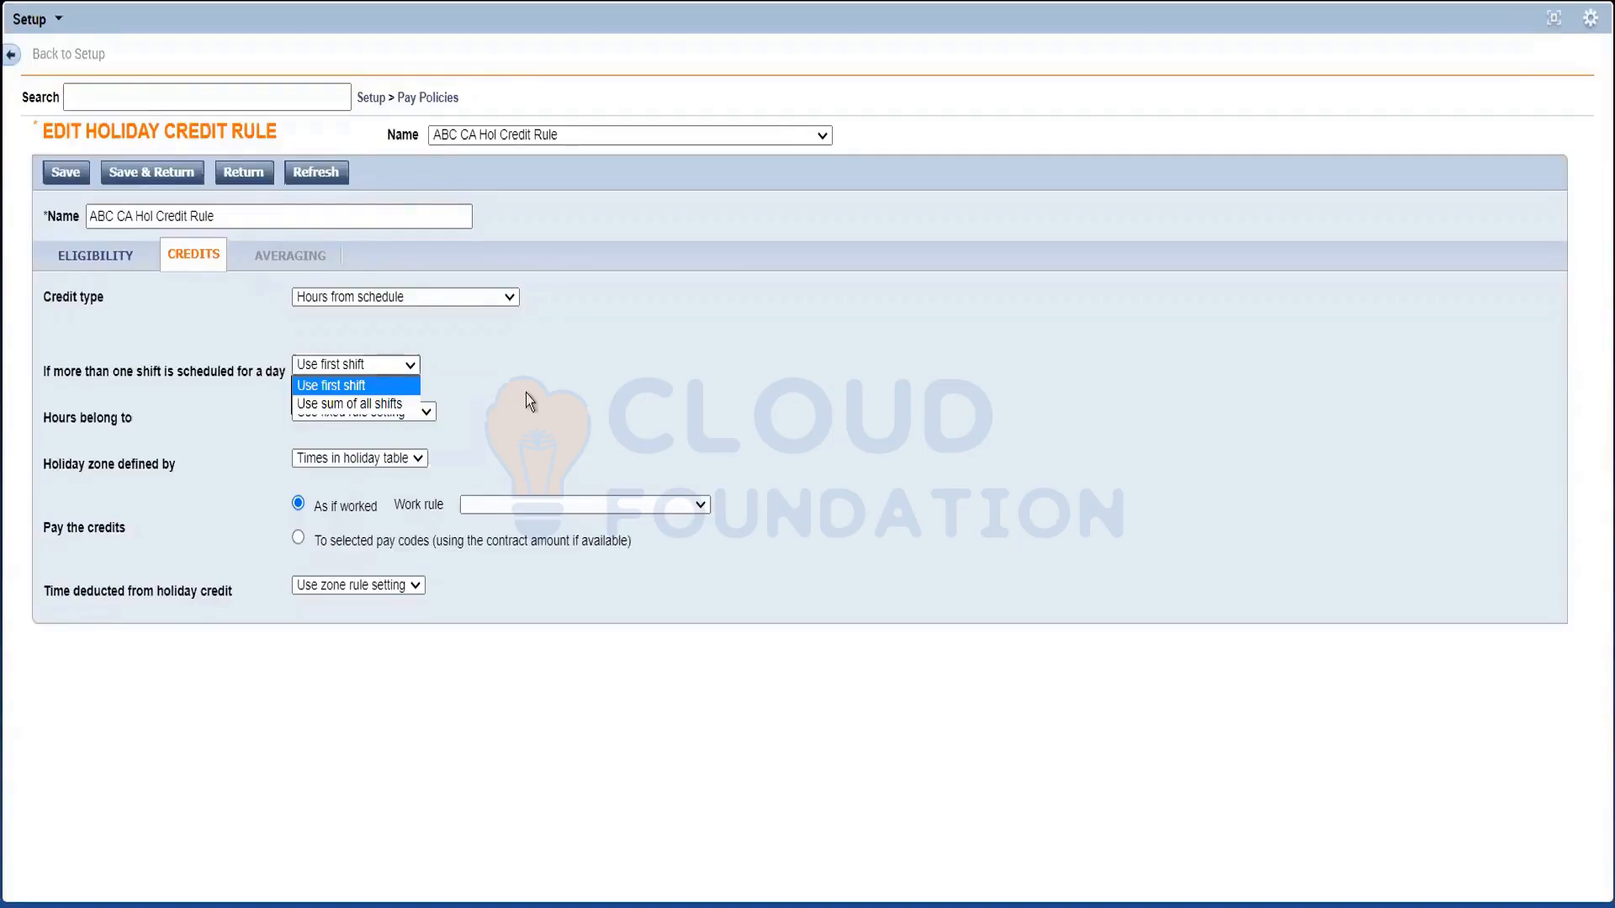
pyautogui.click(553, 406)
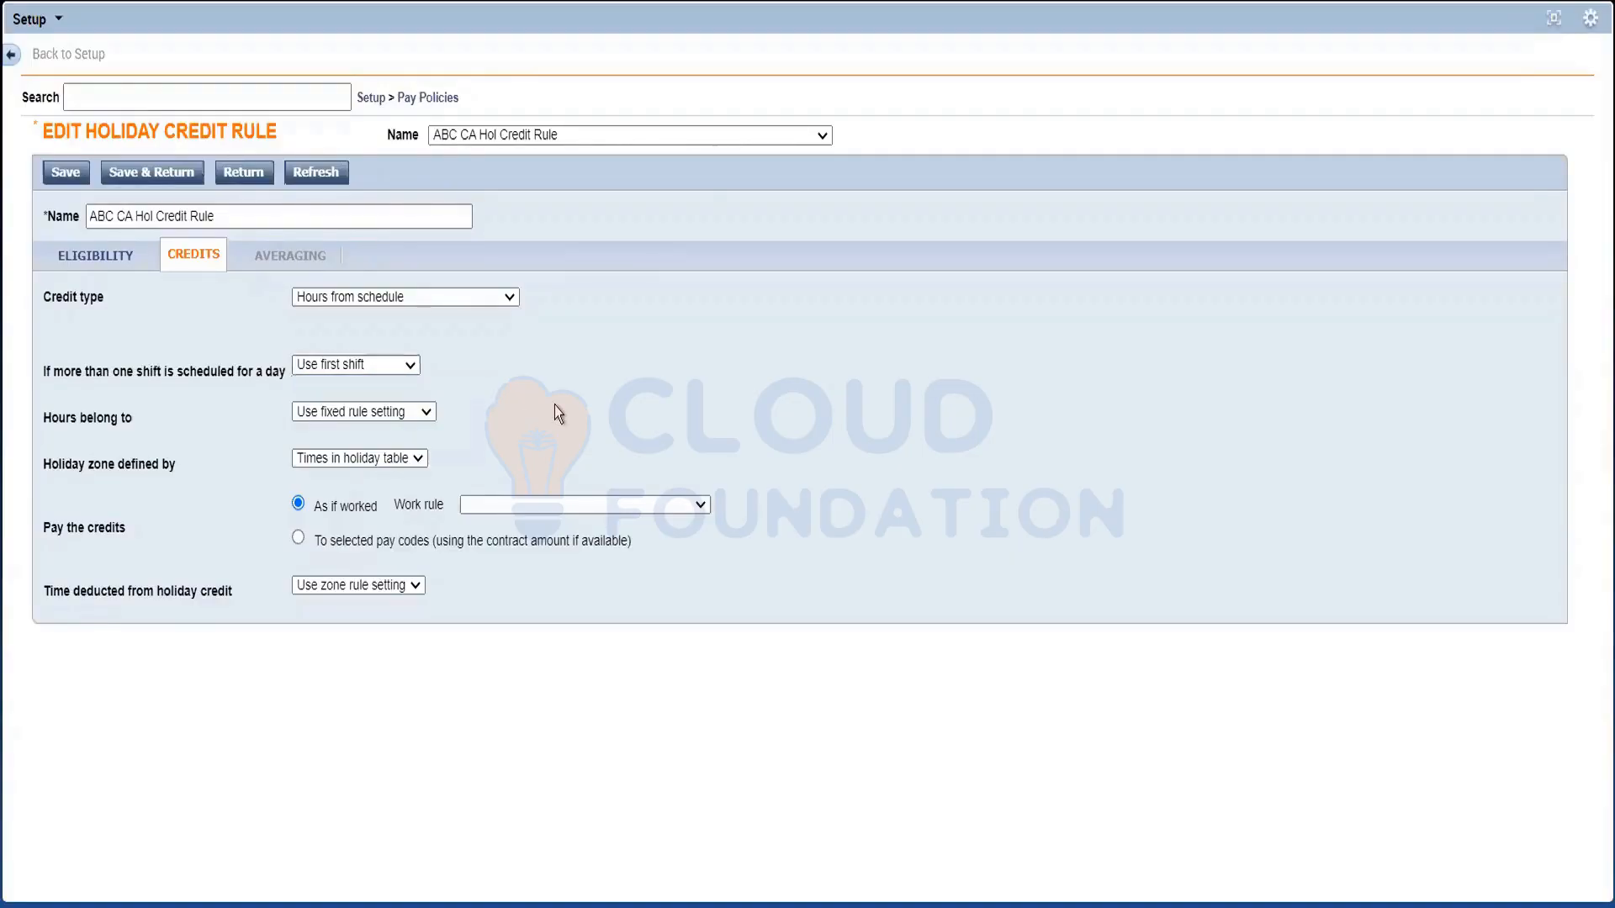
# Review the Hours belong to choices for the schedule-based holiday credit without changing the selection
pyautogui.tripleClick(114, 421)
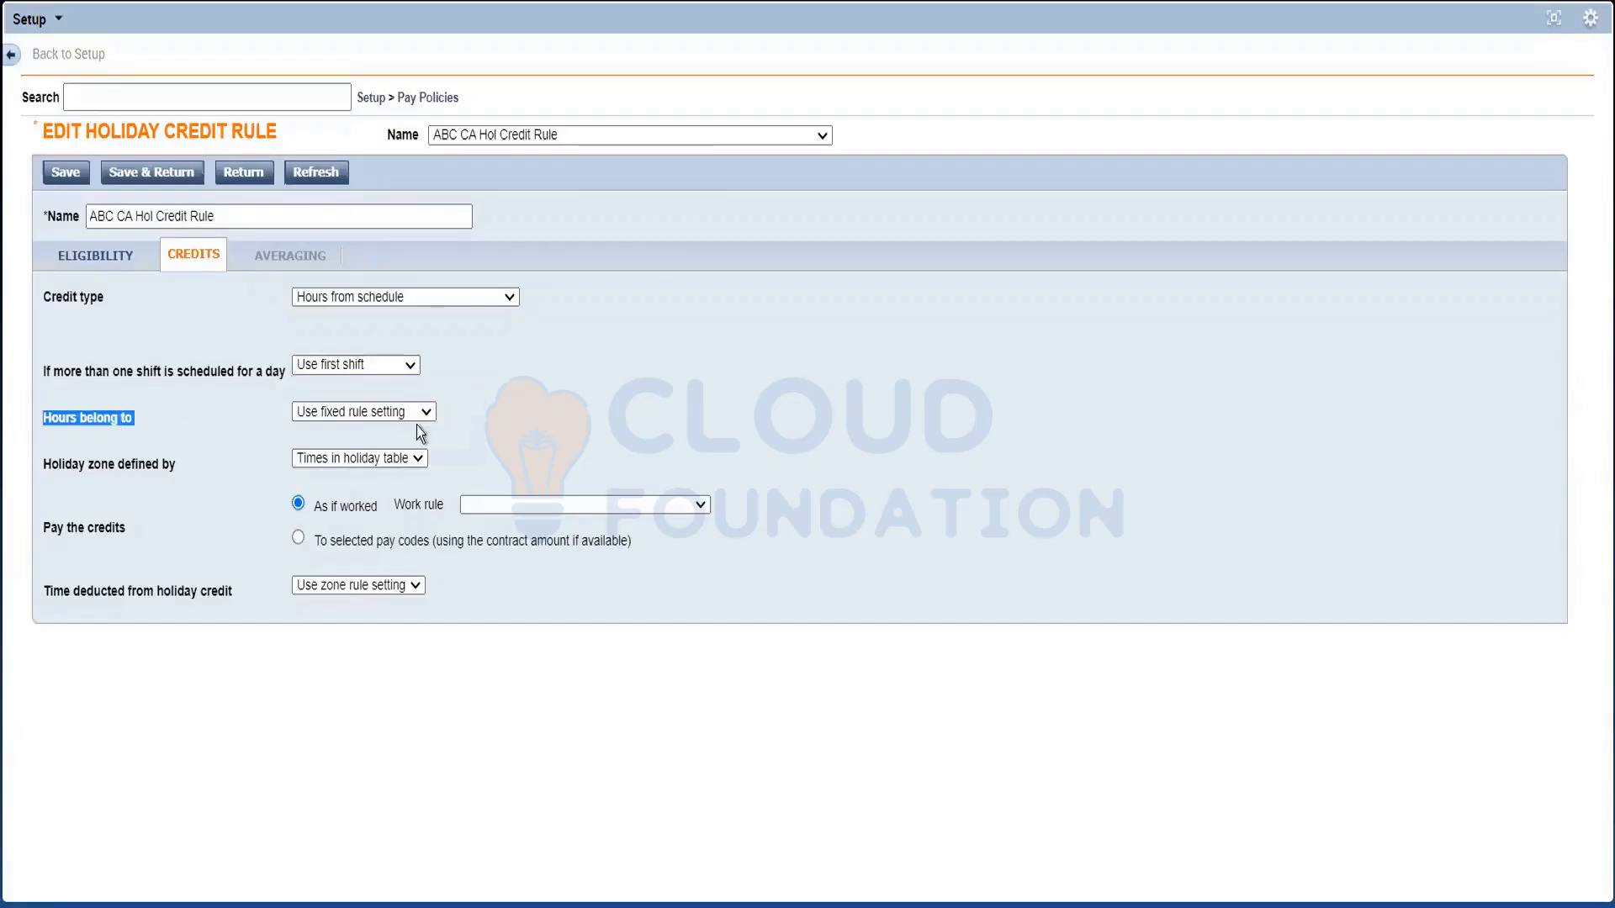
pyautogui.click(356, 417)
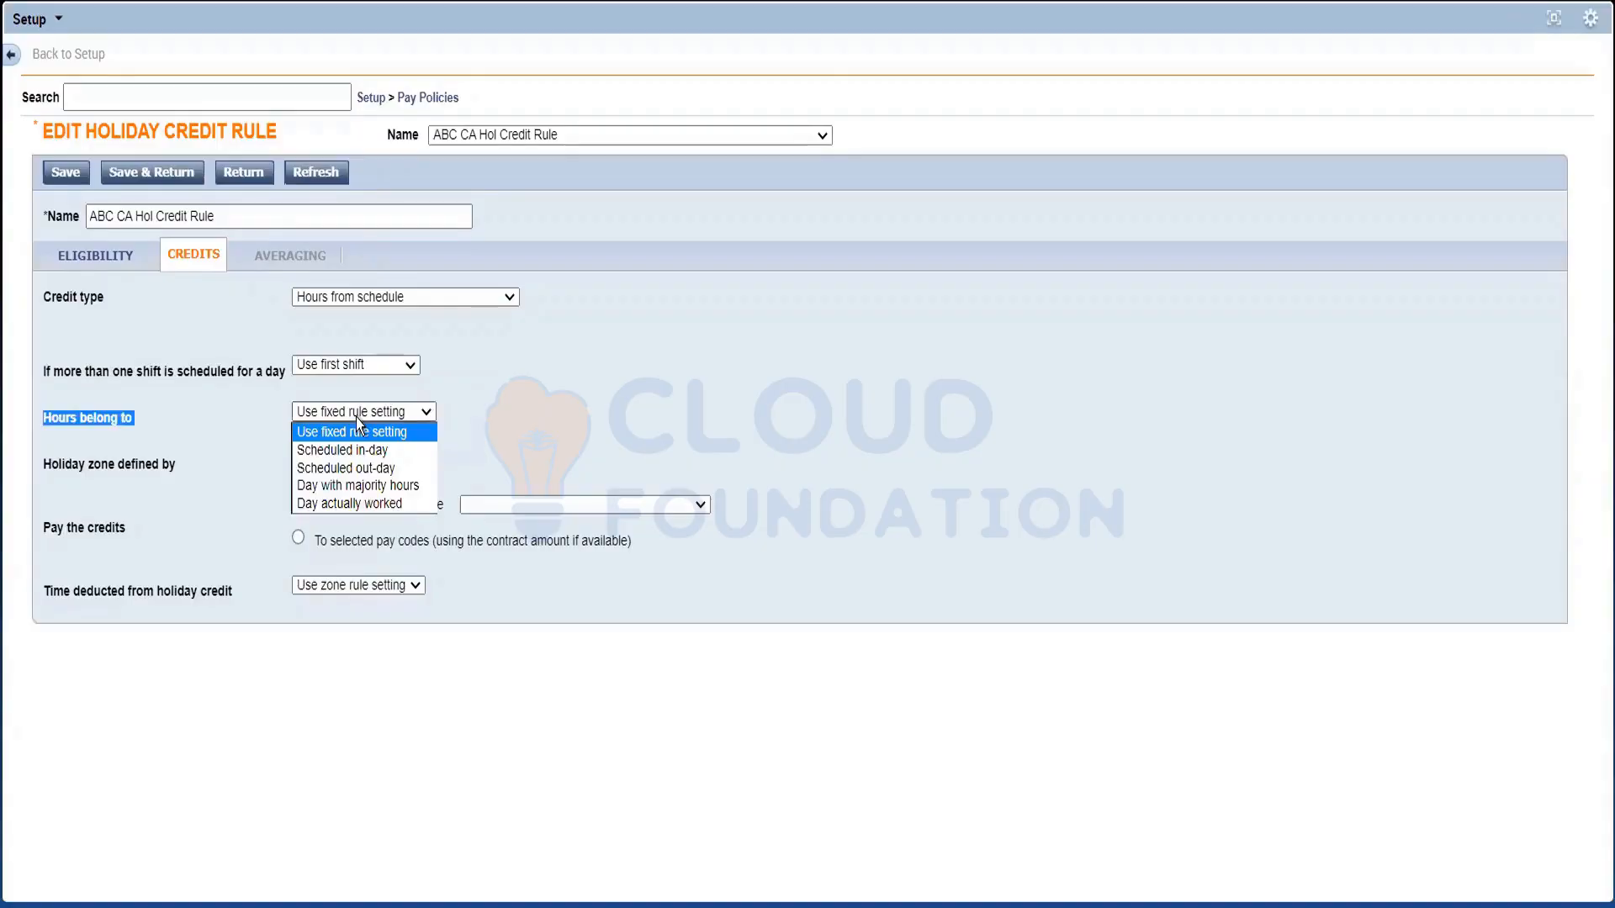
pyautogui.click(356, 417)
pyautogui.click(356, 417)
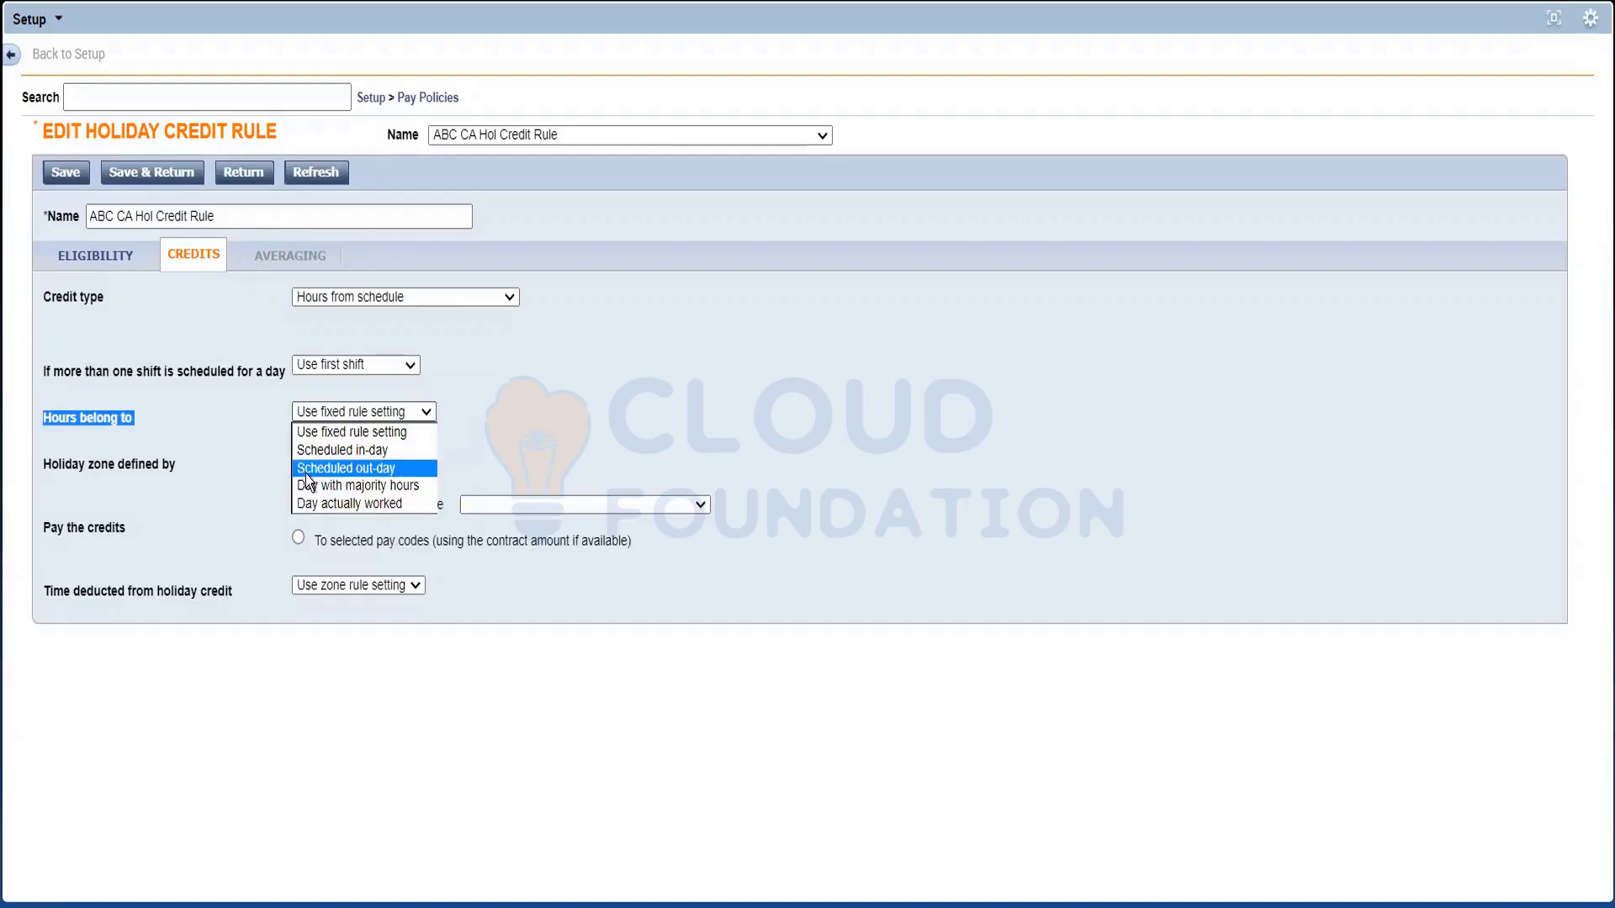
pyautogui.click(656, 393)
pyautogui.click(654, 390)
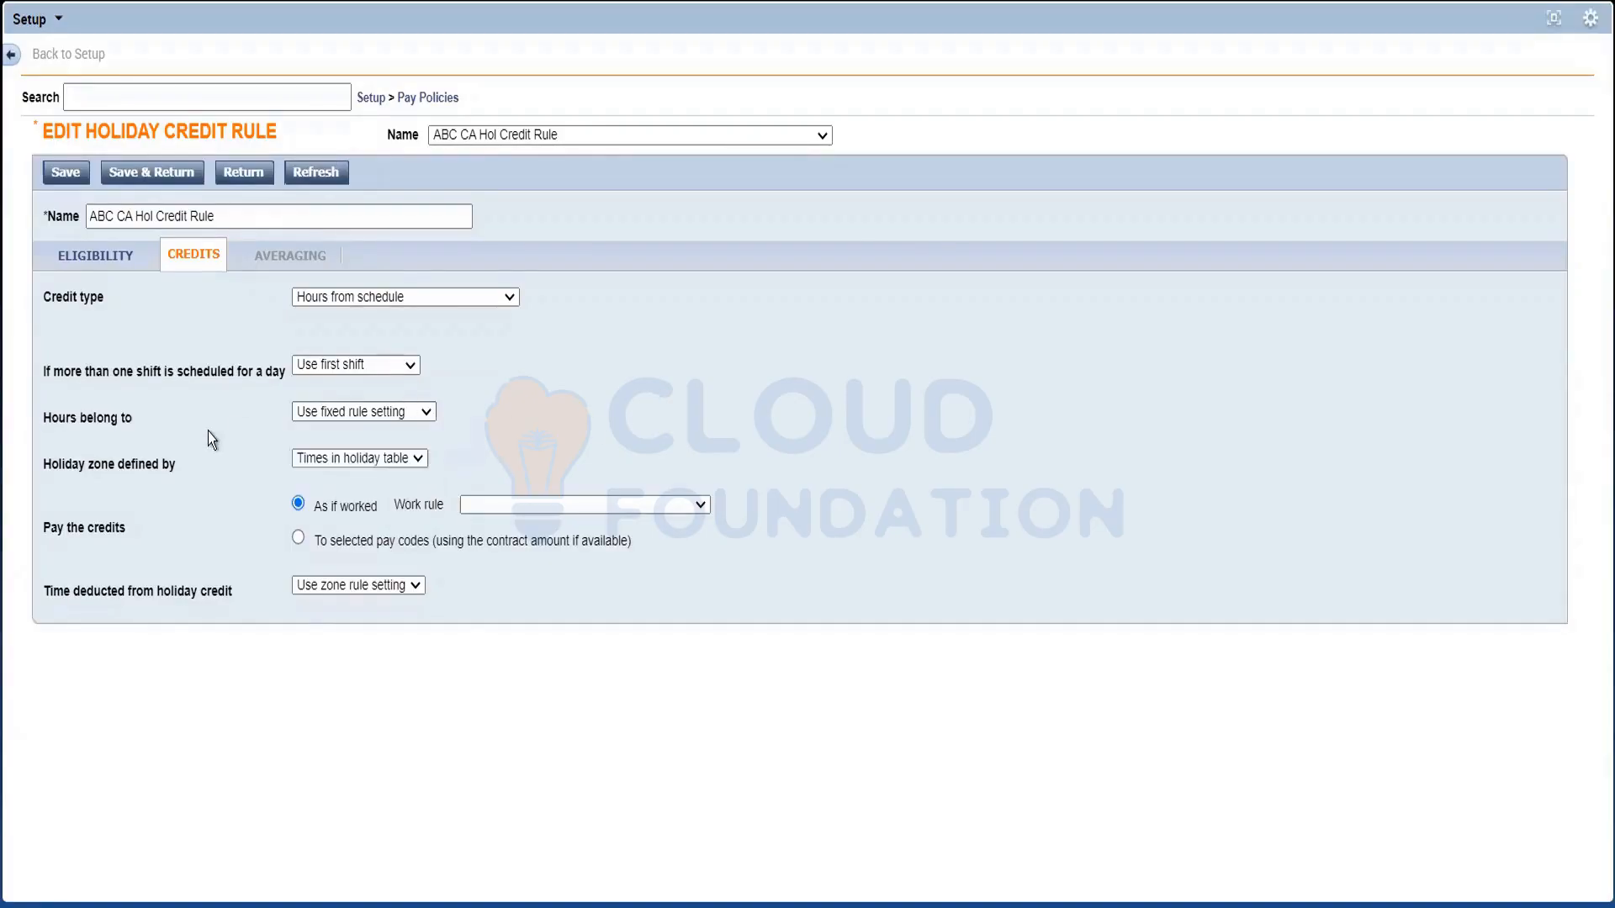
pyautogui.click(309, 418)
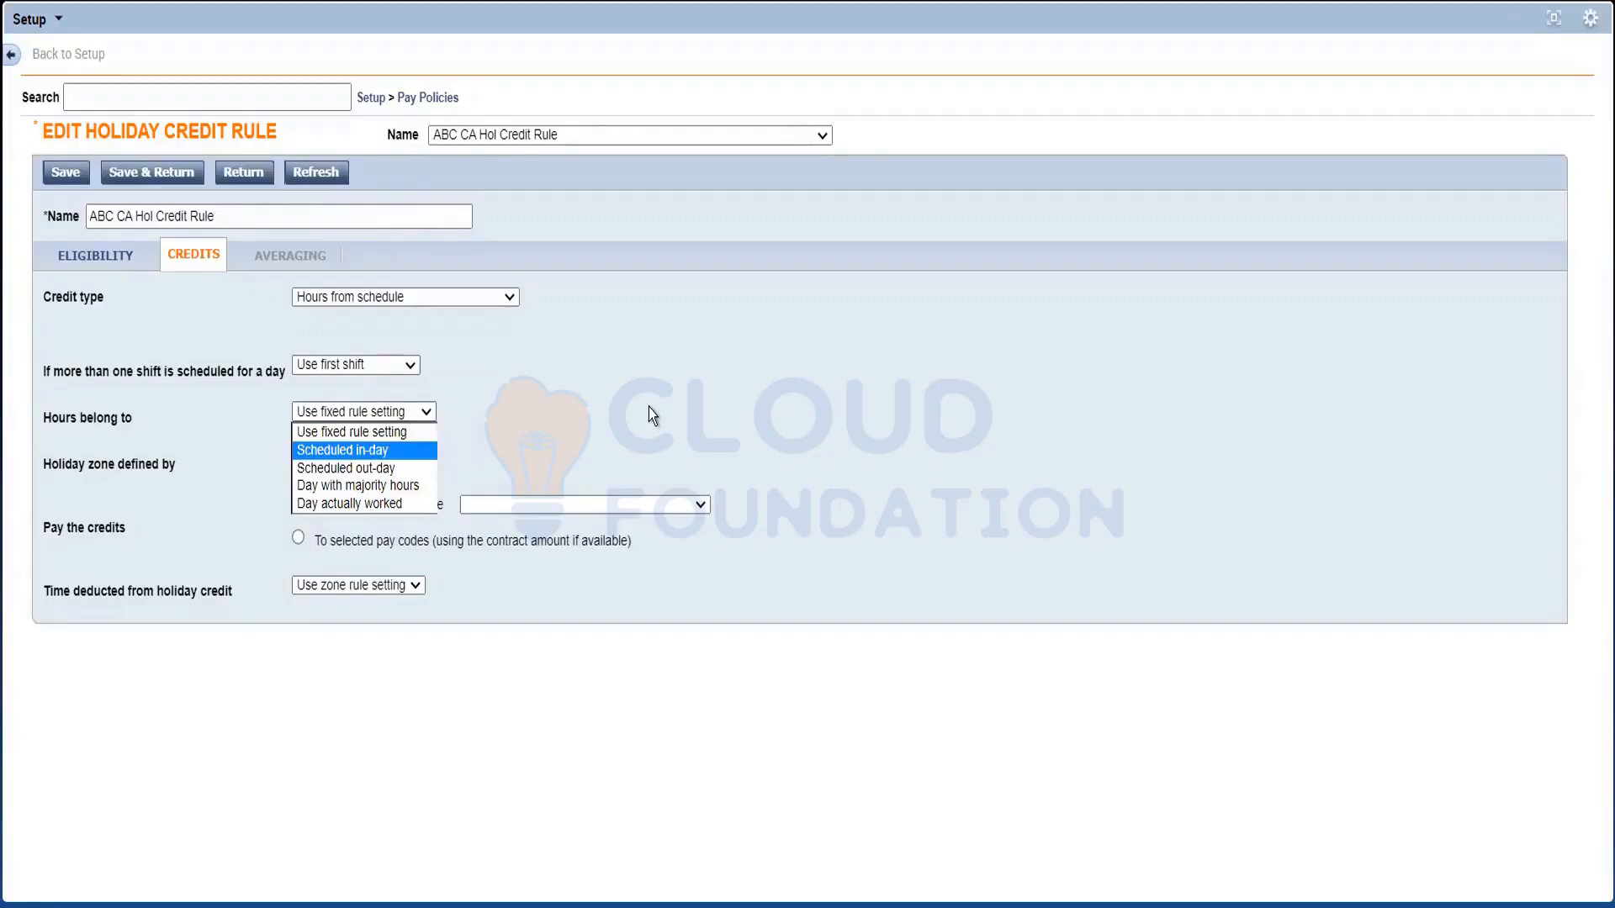
pyautogui.click(563, 391)
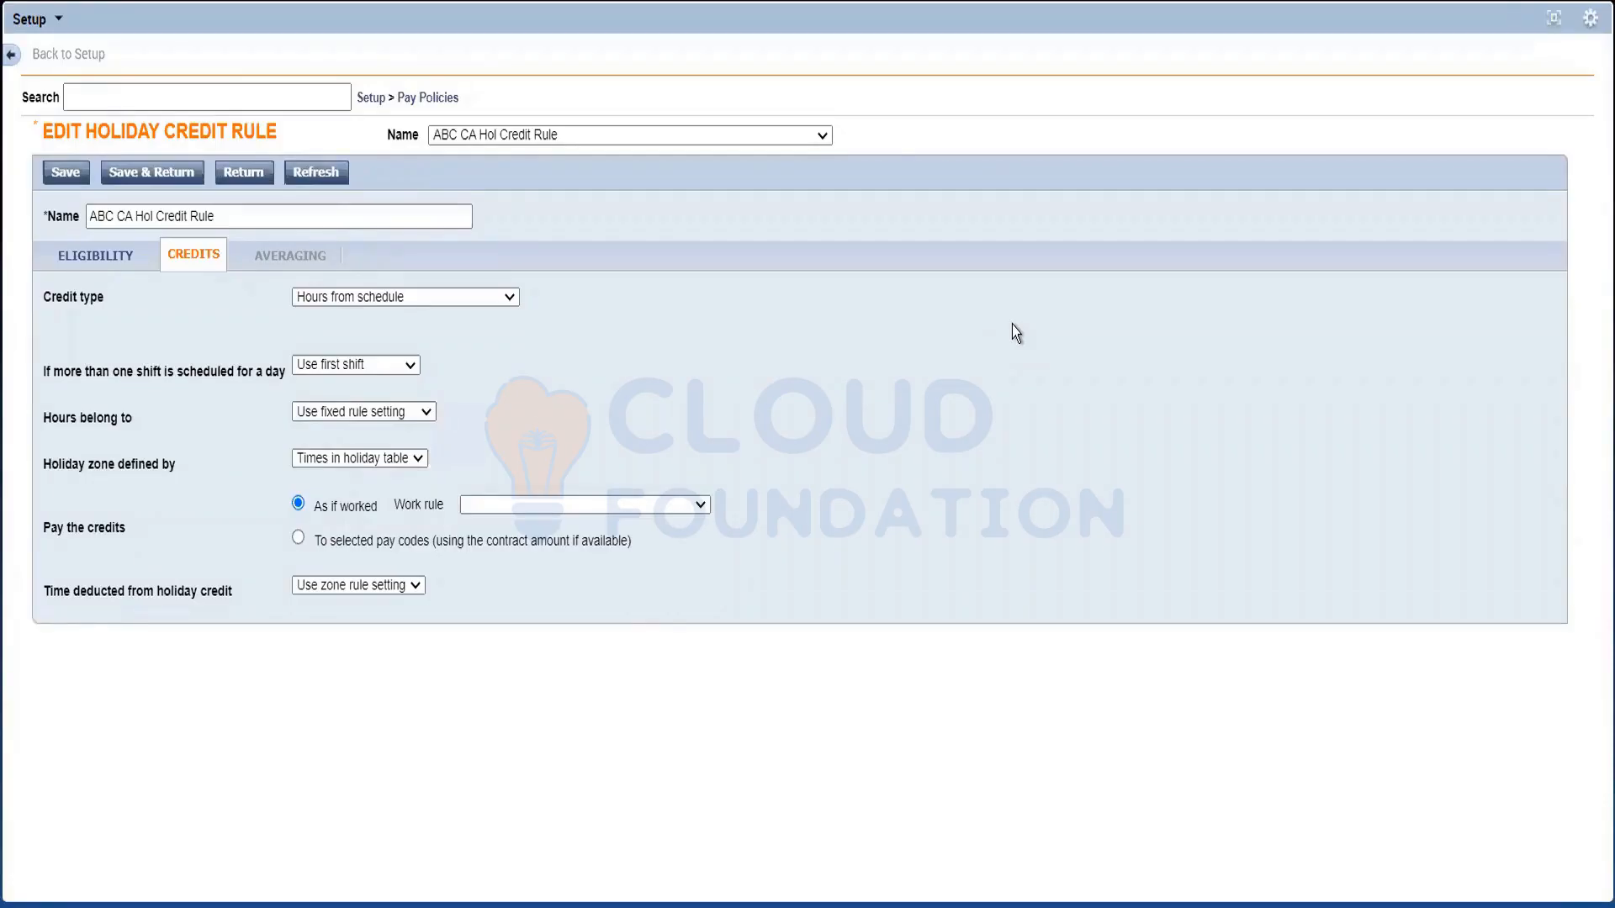
# Set the credit type back to Fixed number of hours, and return to the holiday credit rules list, discarding the changes
pyautogui.click(471, 301)
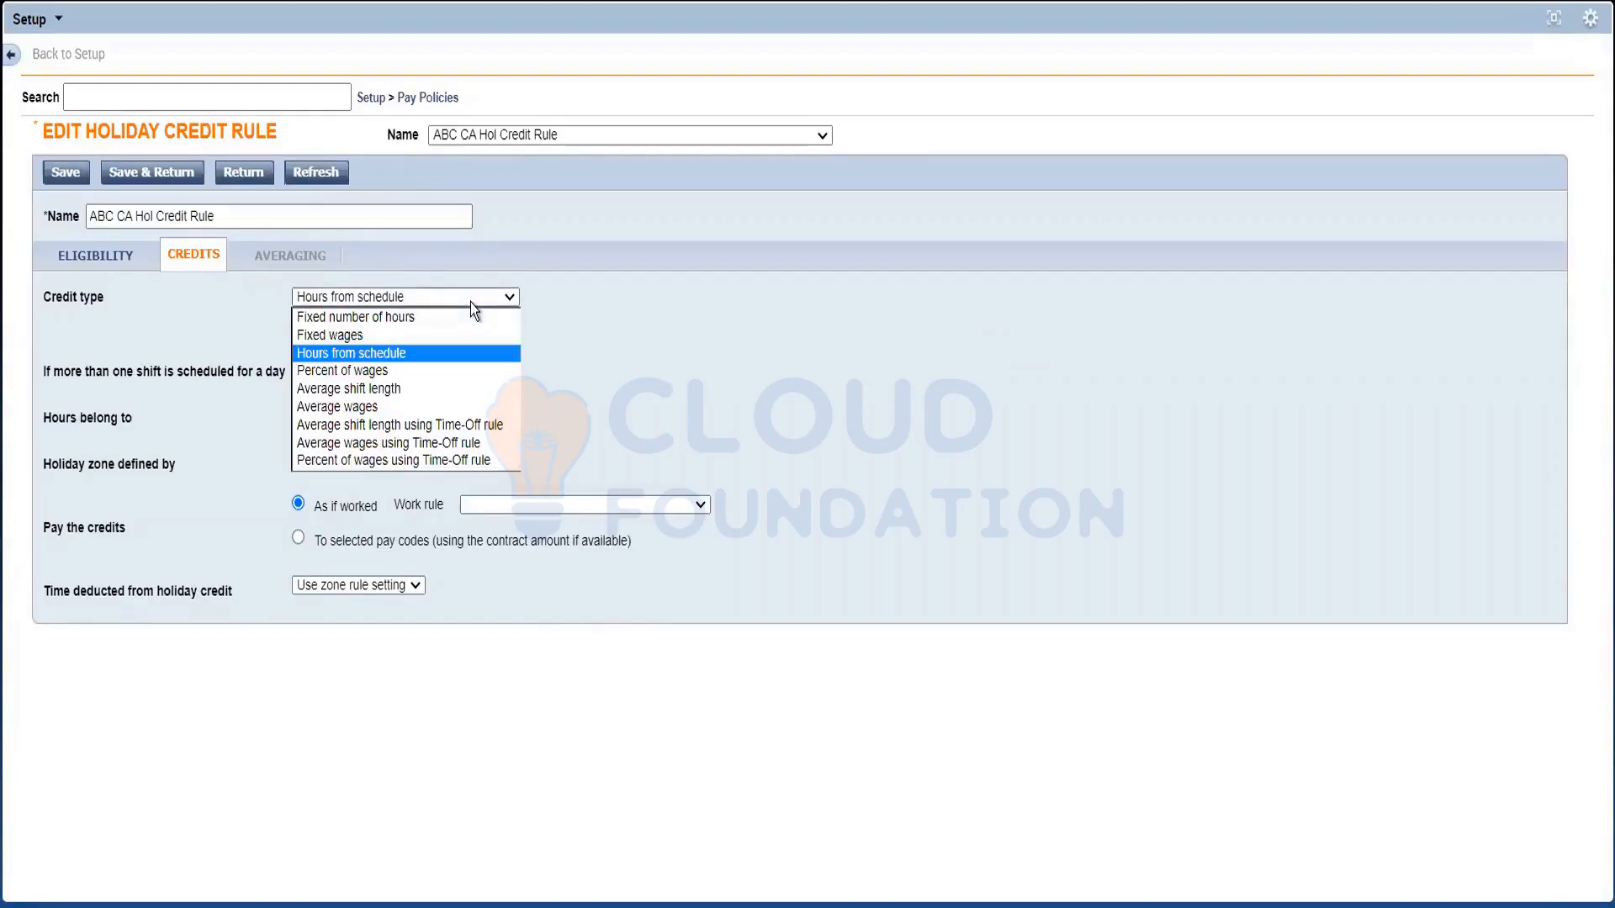
pyautogui.click(386, 317)
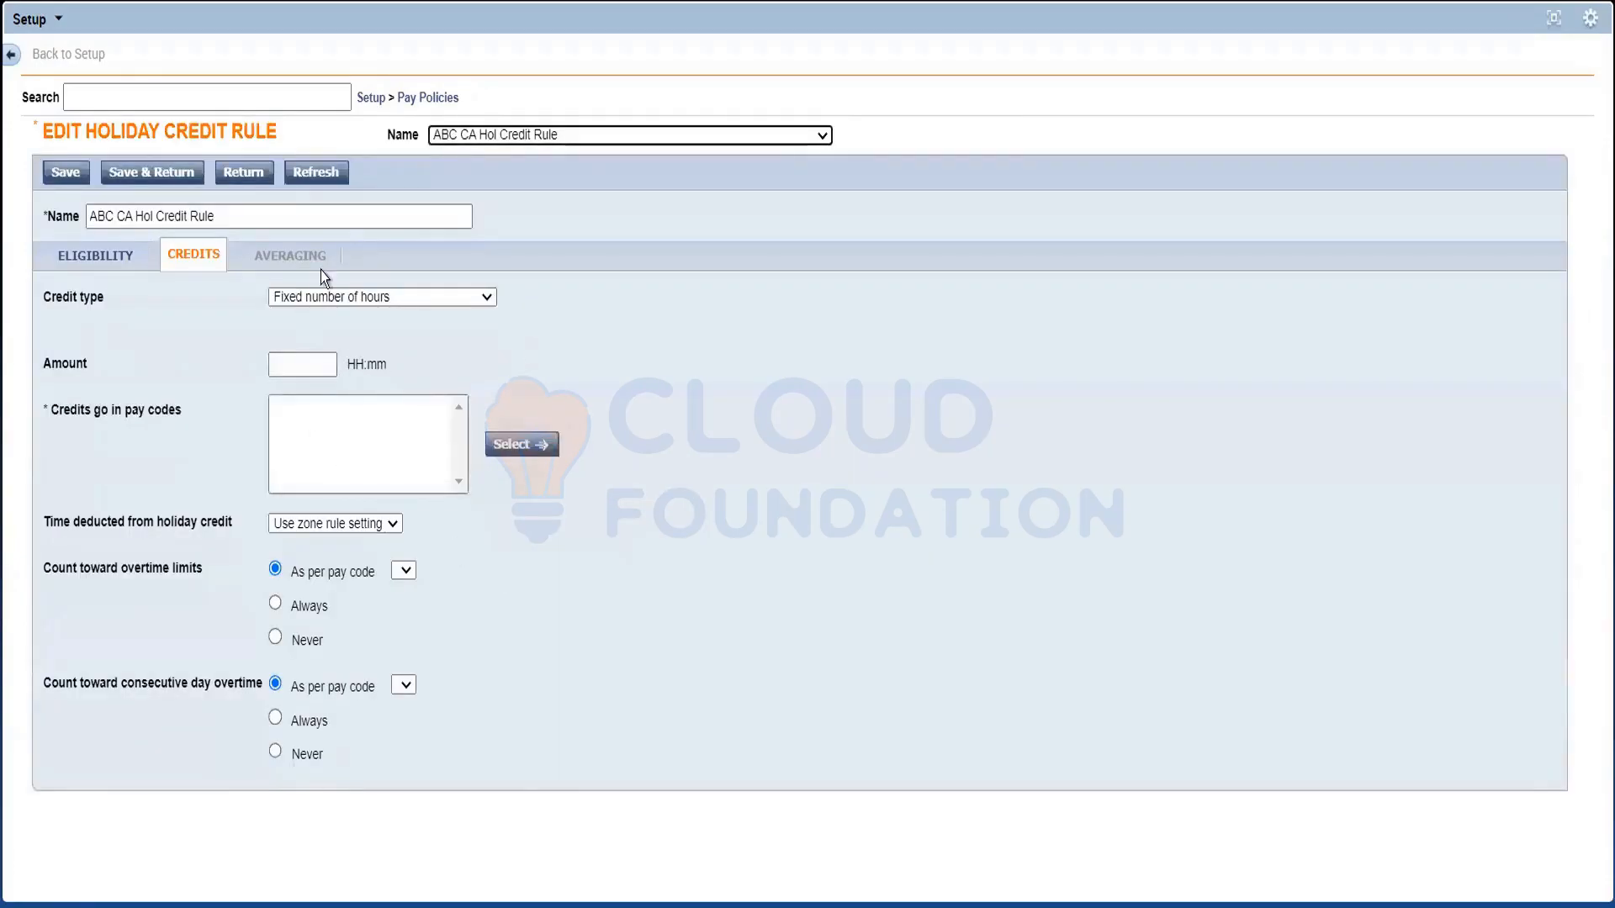
pyautogui.click(240, 176)
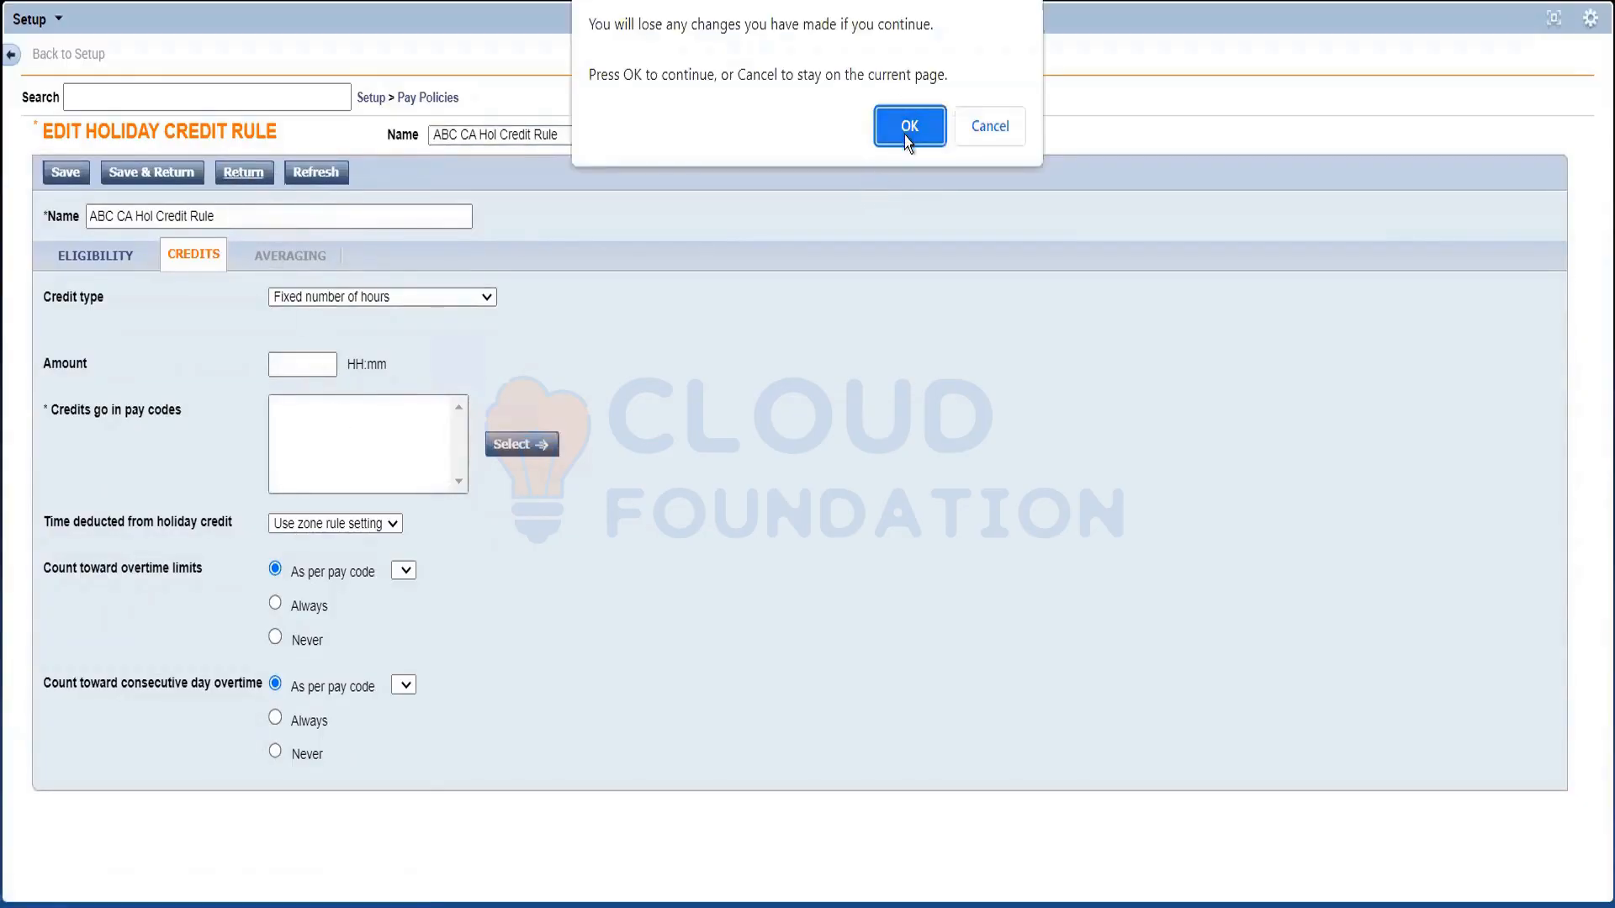
pyautogui.click(907, 130)
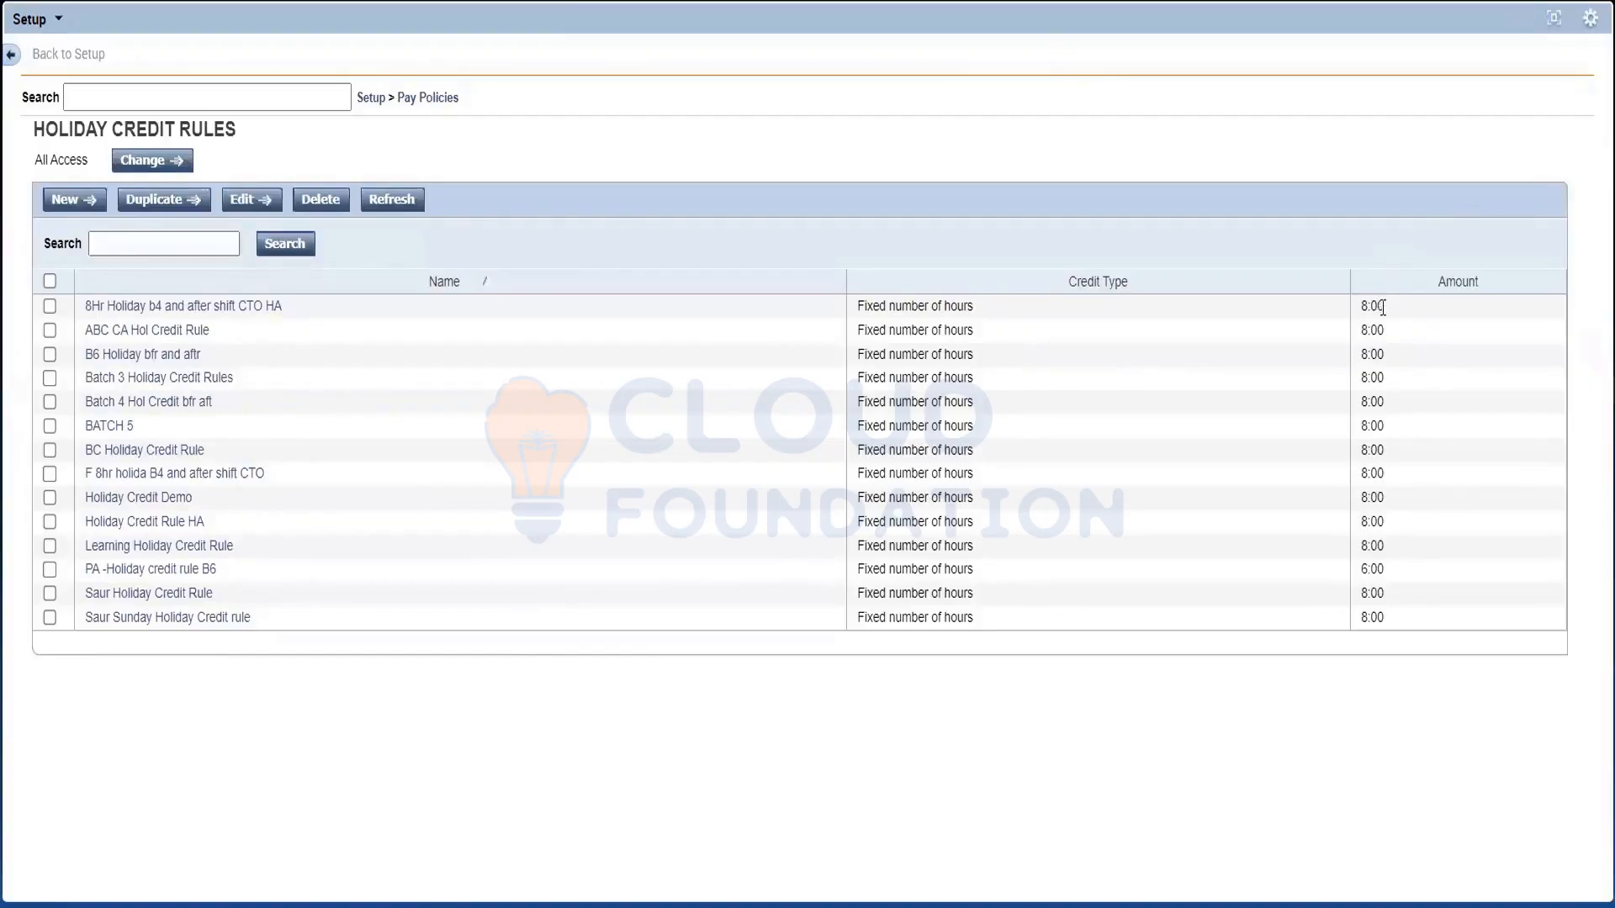
# Start a duplicate of the ABC CA Hol Credit Rule
pyautogui.moveTo(1382, 308); pyautogui.dragTo(1317, 306)
pyautogui.click(438, 100)
pyautogui.click(51, 332)
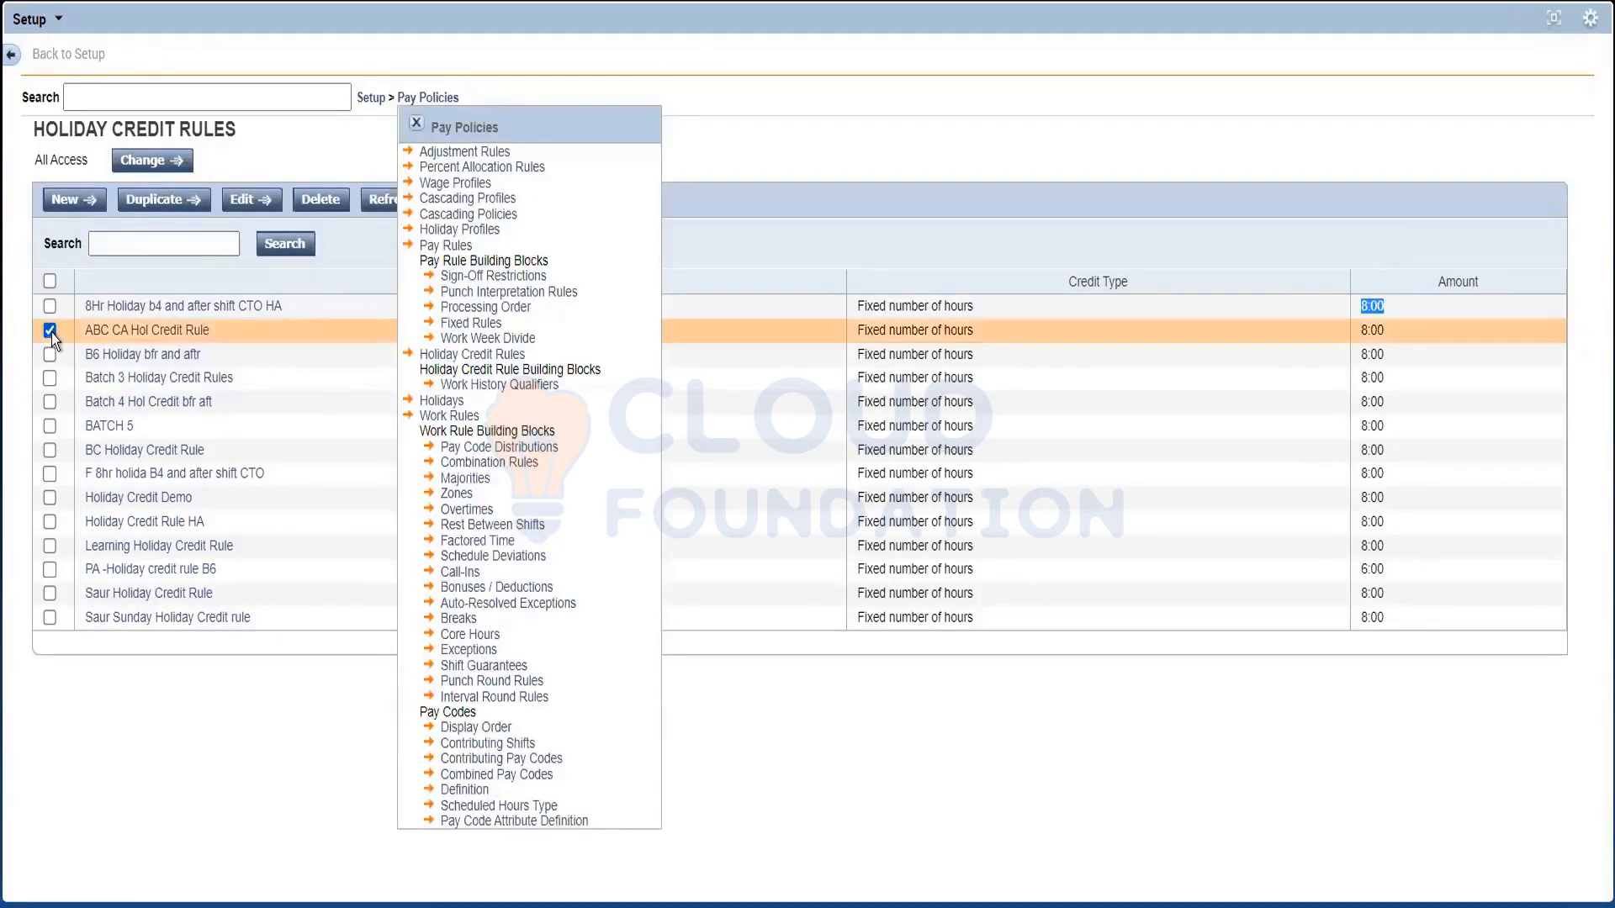
pyautogui.click(164, 204)
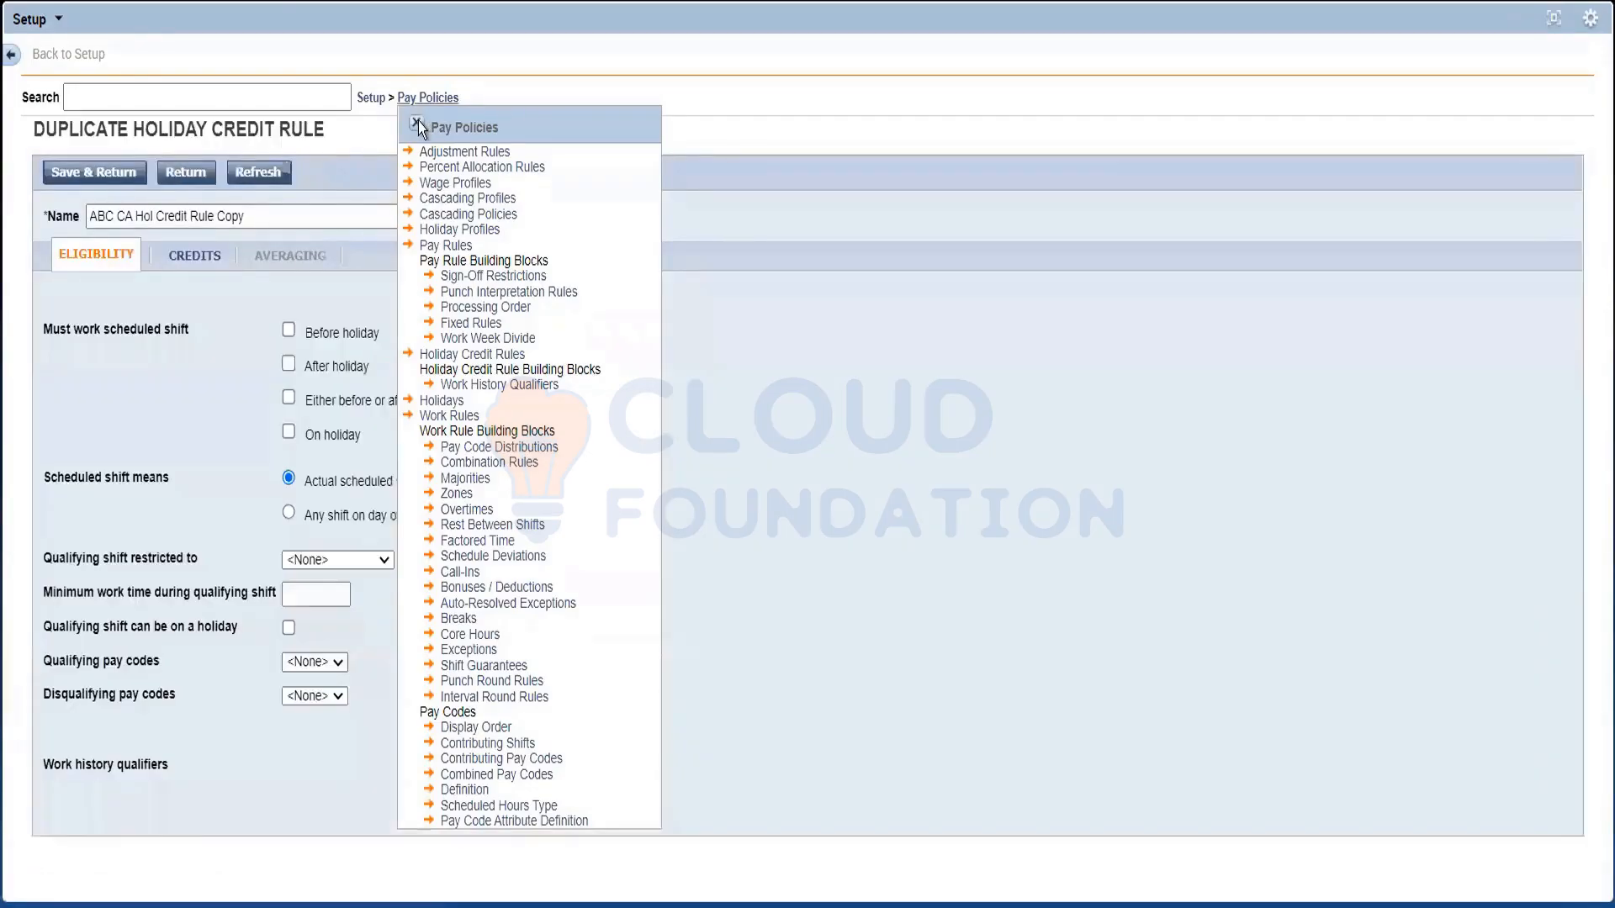
pyautogui.click(417, 123)
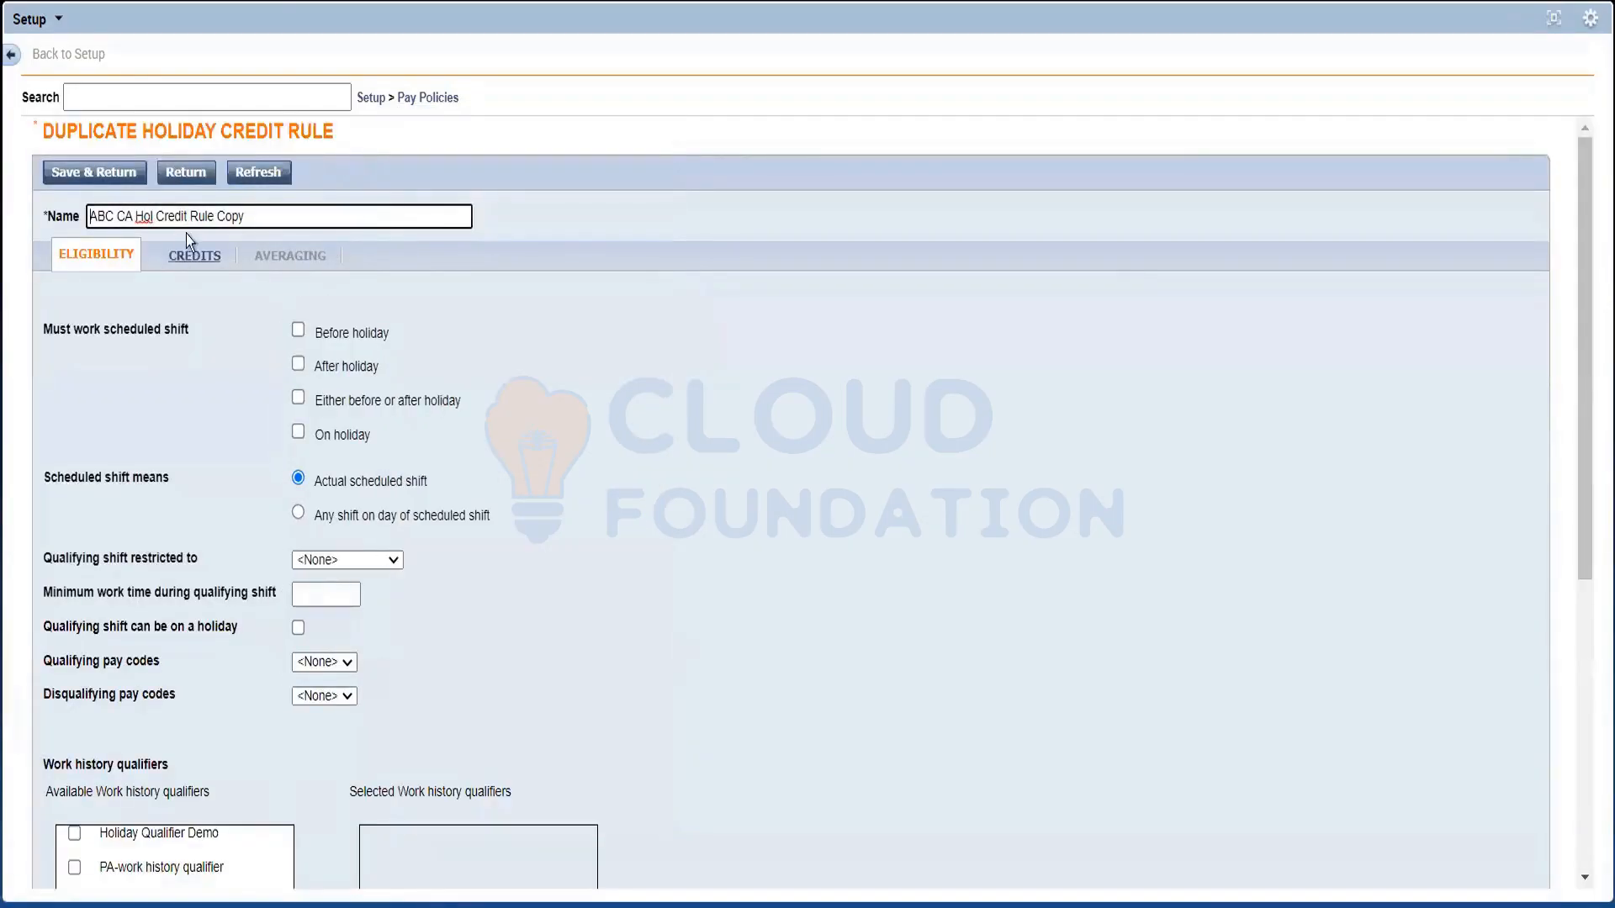
# Name the duplicated holiday credit rule Aus FT, check its credit settings, and save it
pyautogui.moveTo(263, 217); pyautogui.dragTo(14, 244)
pyautogui.write('Aust')
pyautogui.press('BackSpace')
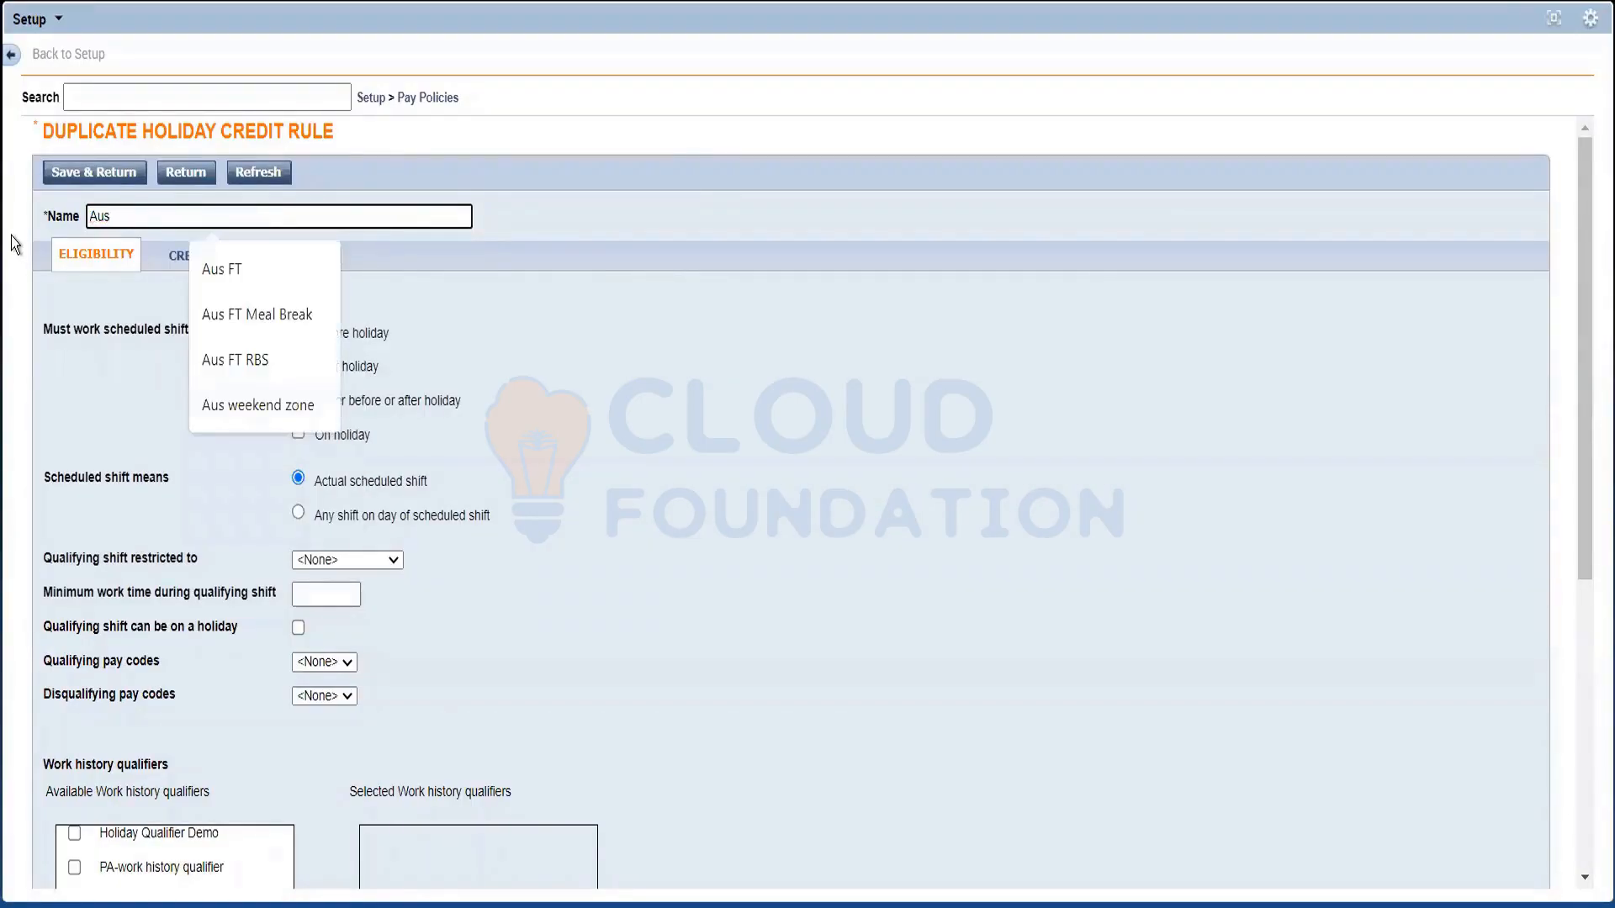
pyautogui.write('FT')
pyautogui.click(497, 367)
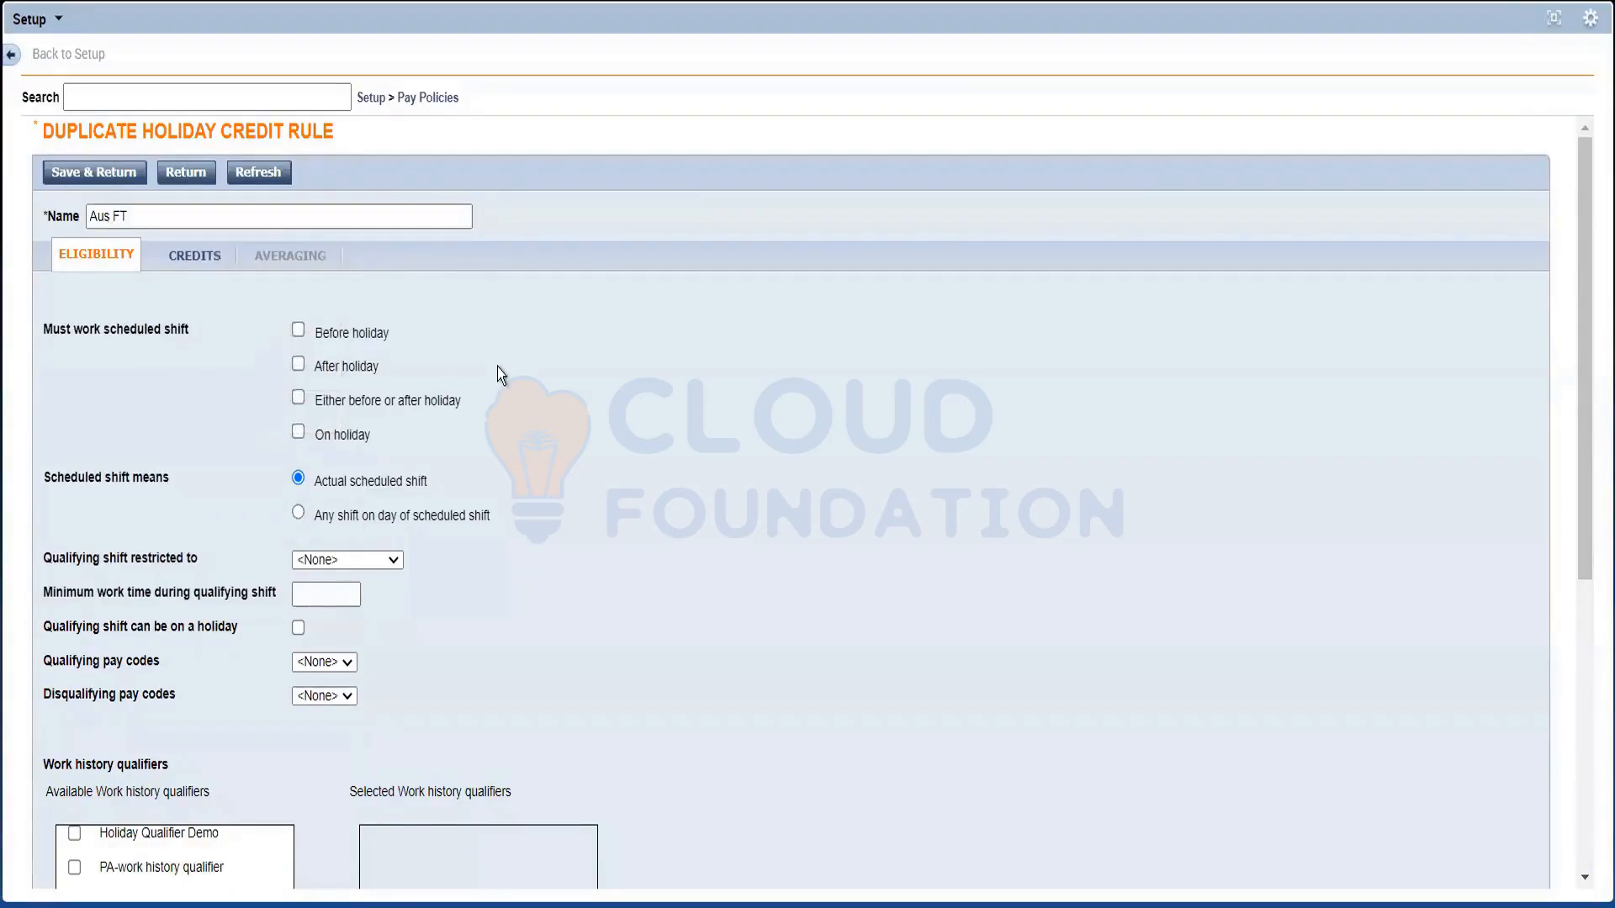
pyautogui.click(197, 254)
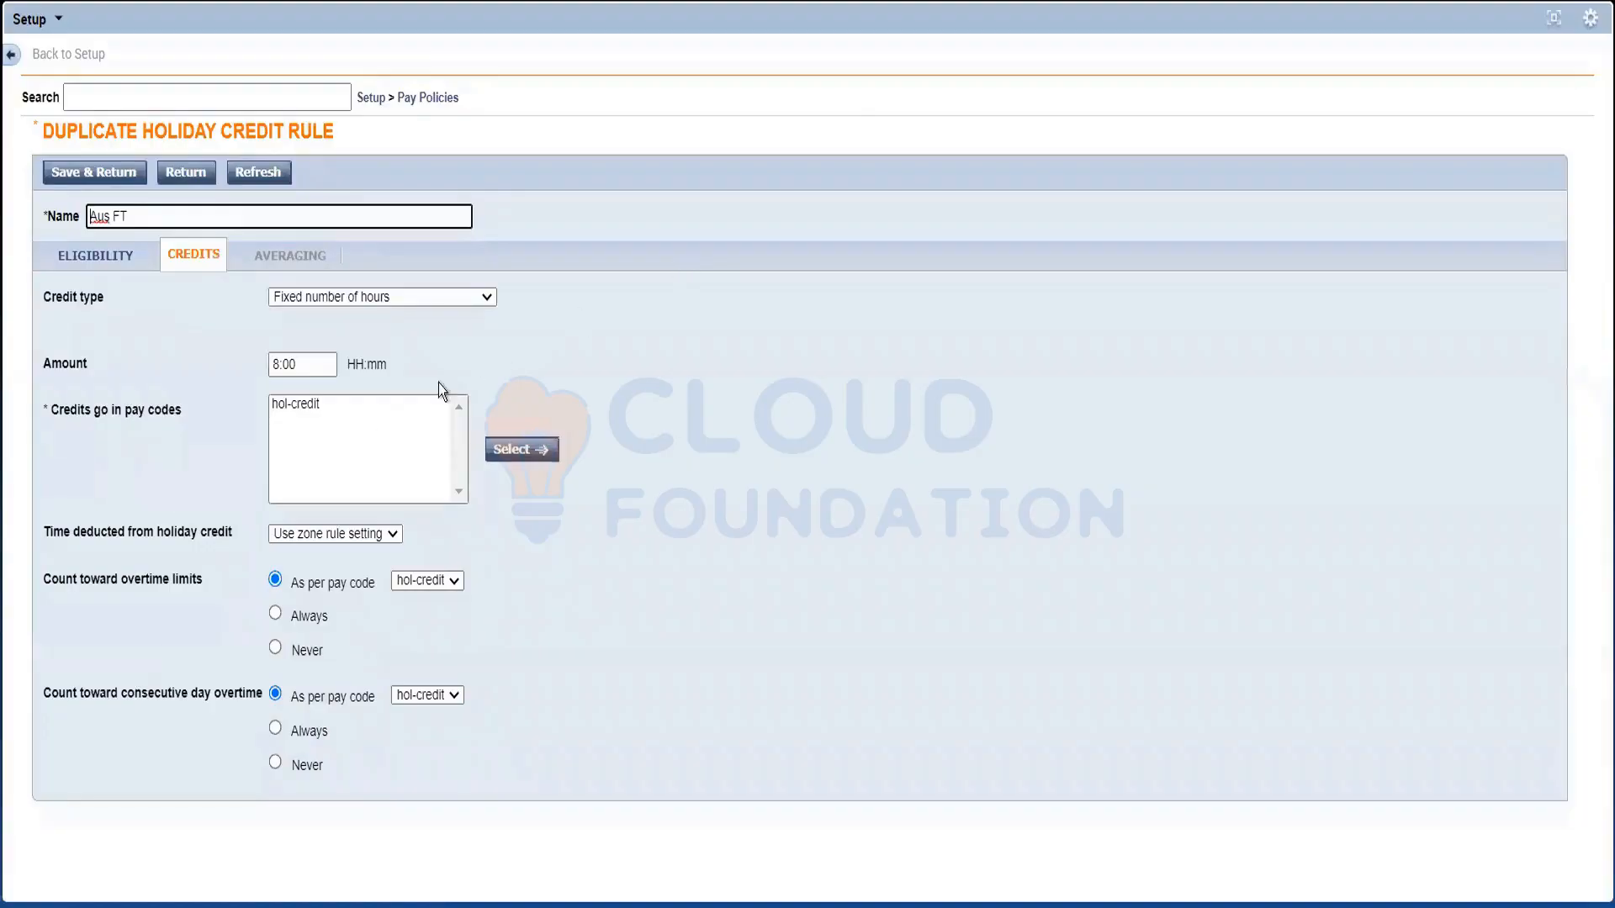
pyautogui.click(342, 403)
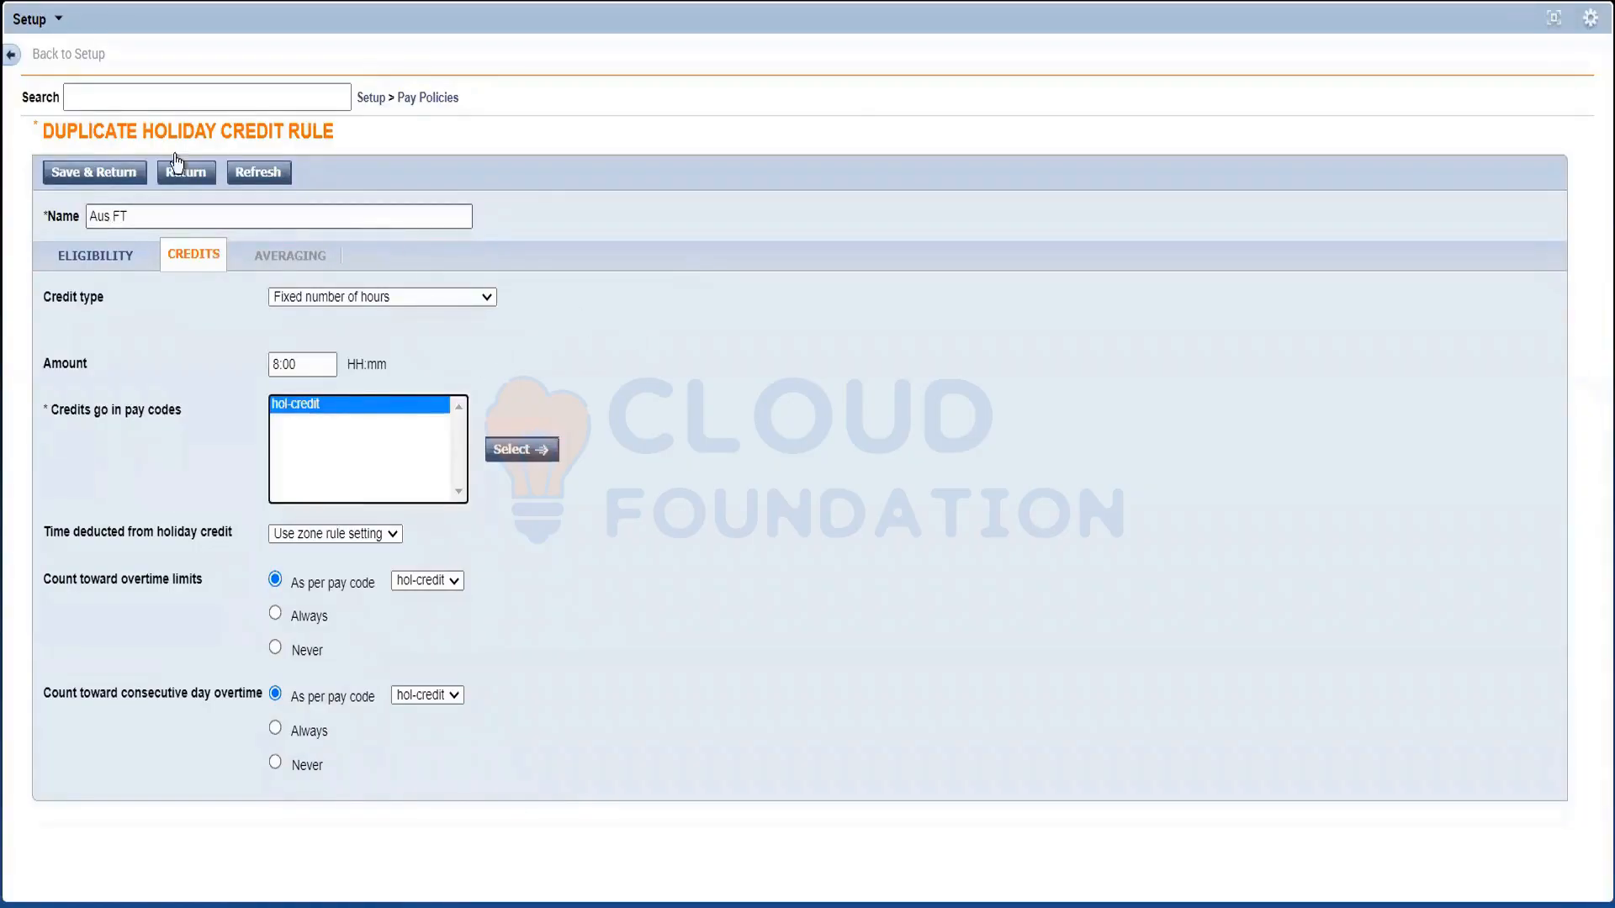
pyautogui.click(95, 171)
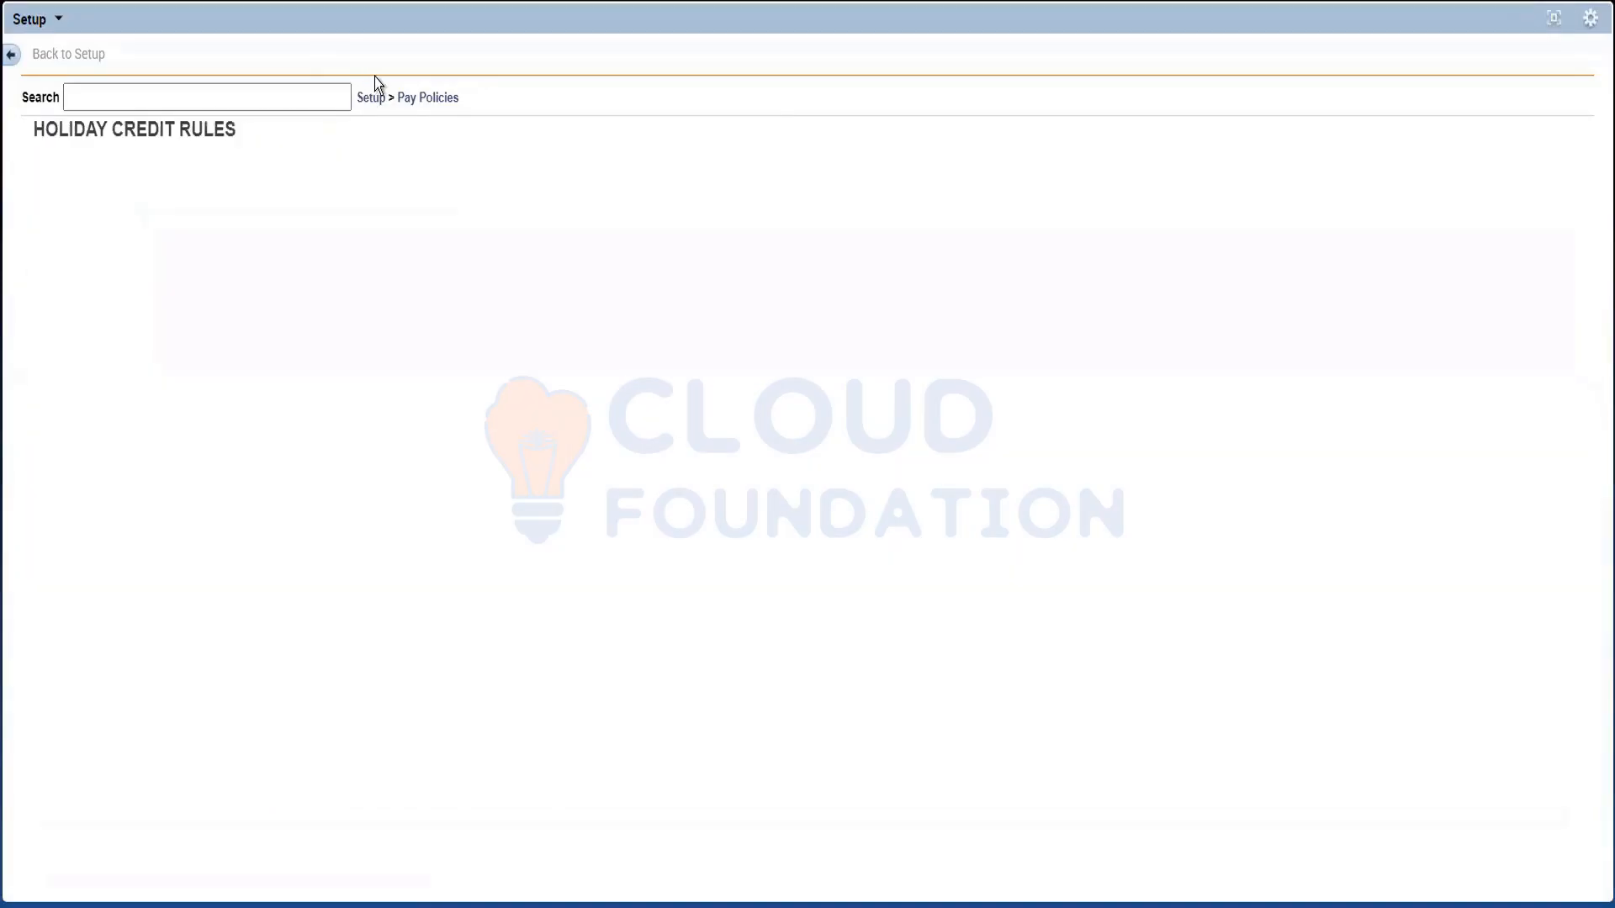
# Open the Aus FT pay rule and set its Default Holiday Credit Rule to Aus FT
pyautogui.click(428, 99)
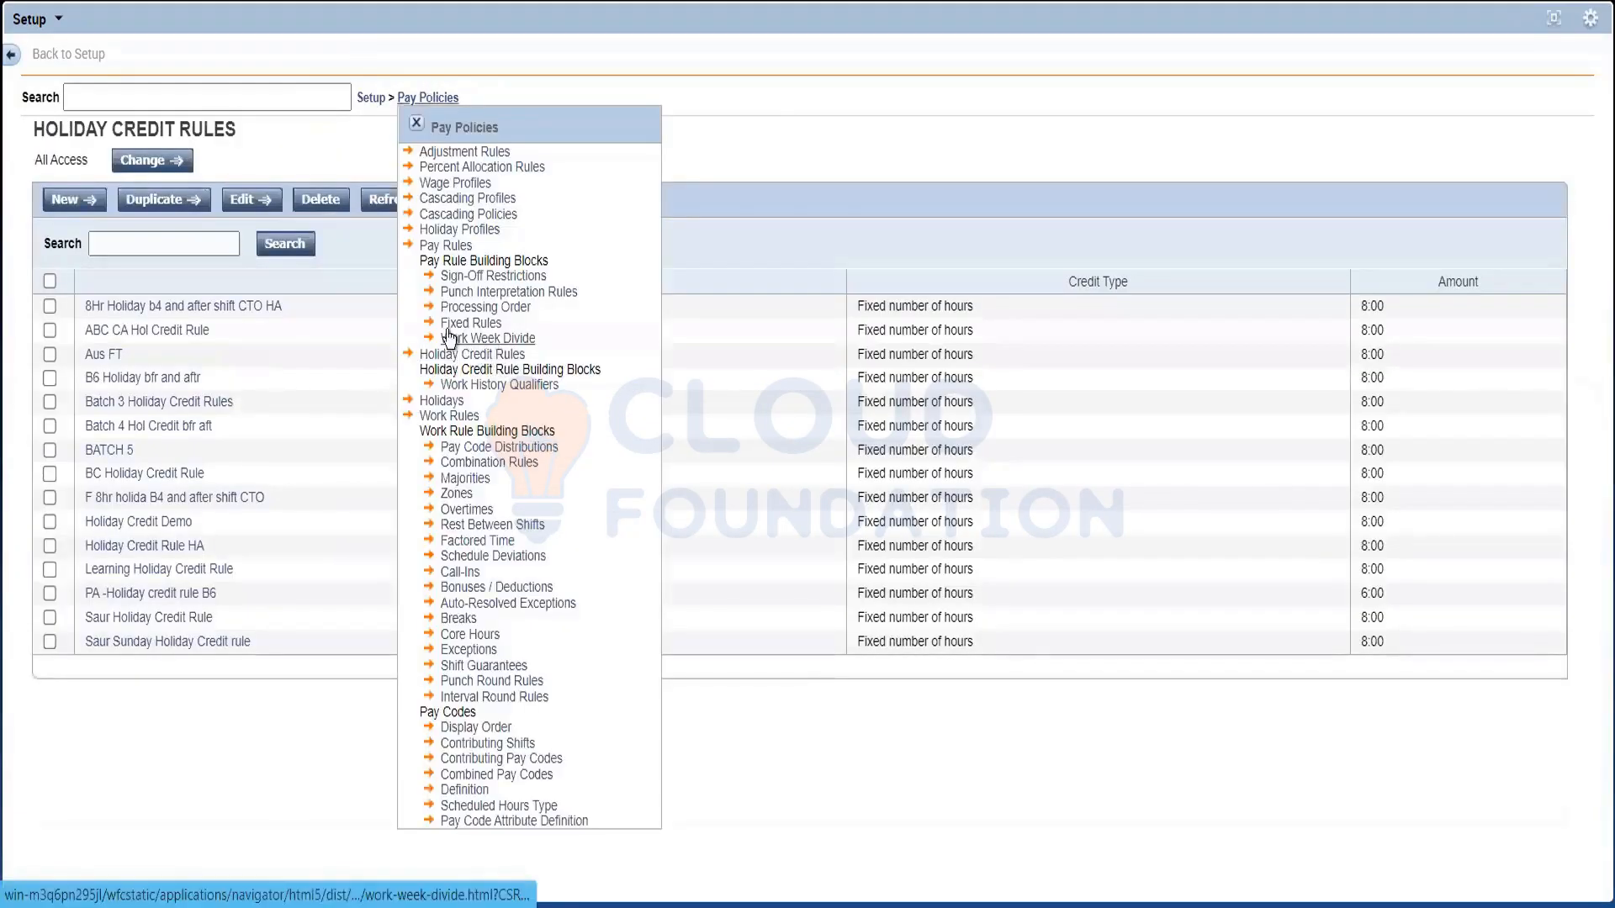
pyautogui.click(431, 245)
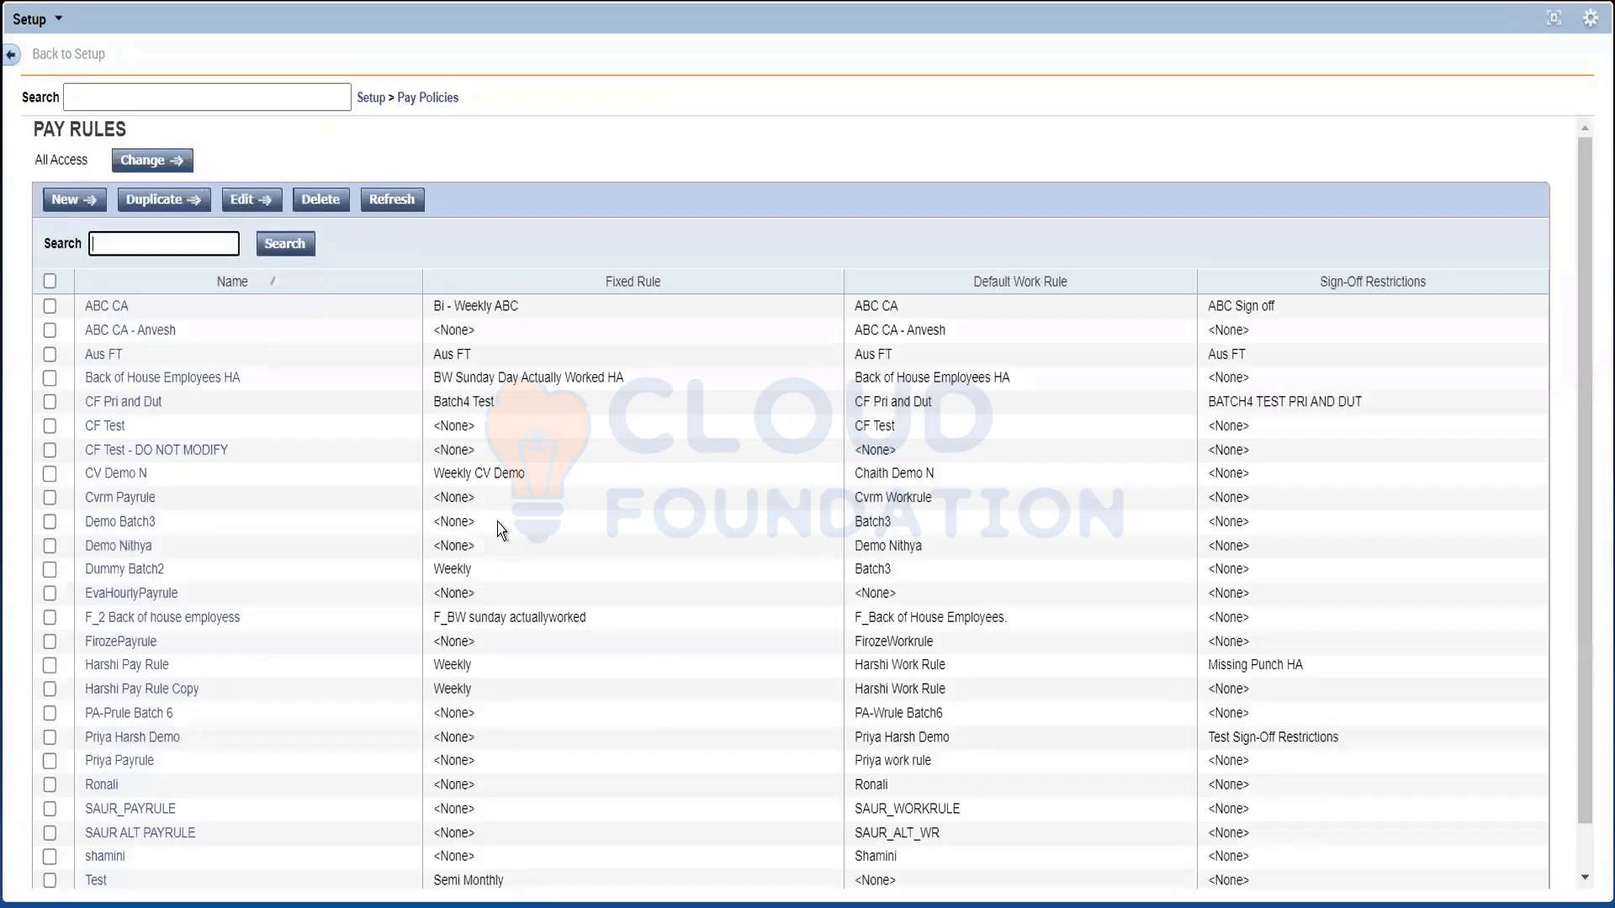
pyautogui.click(110, 357)
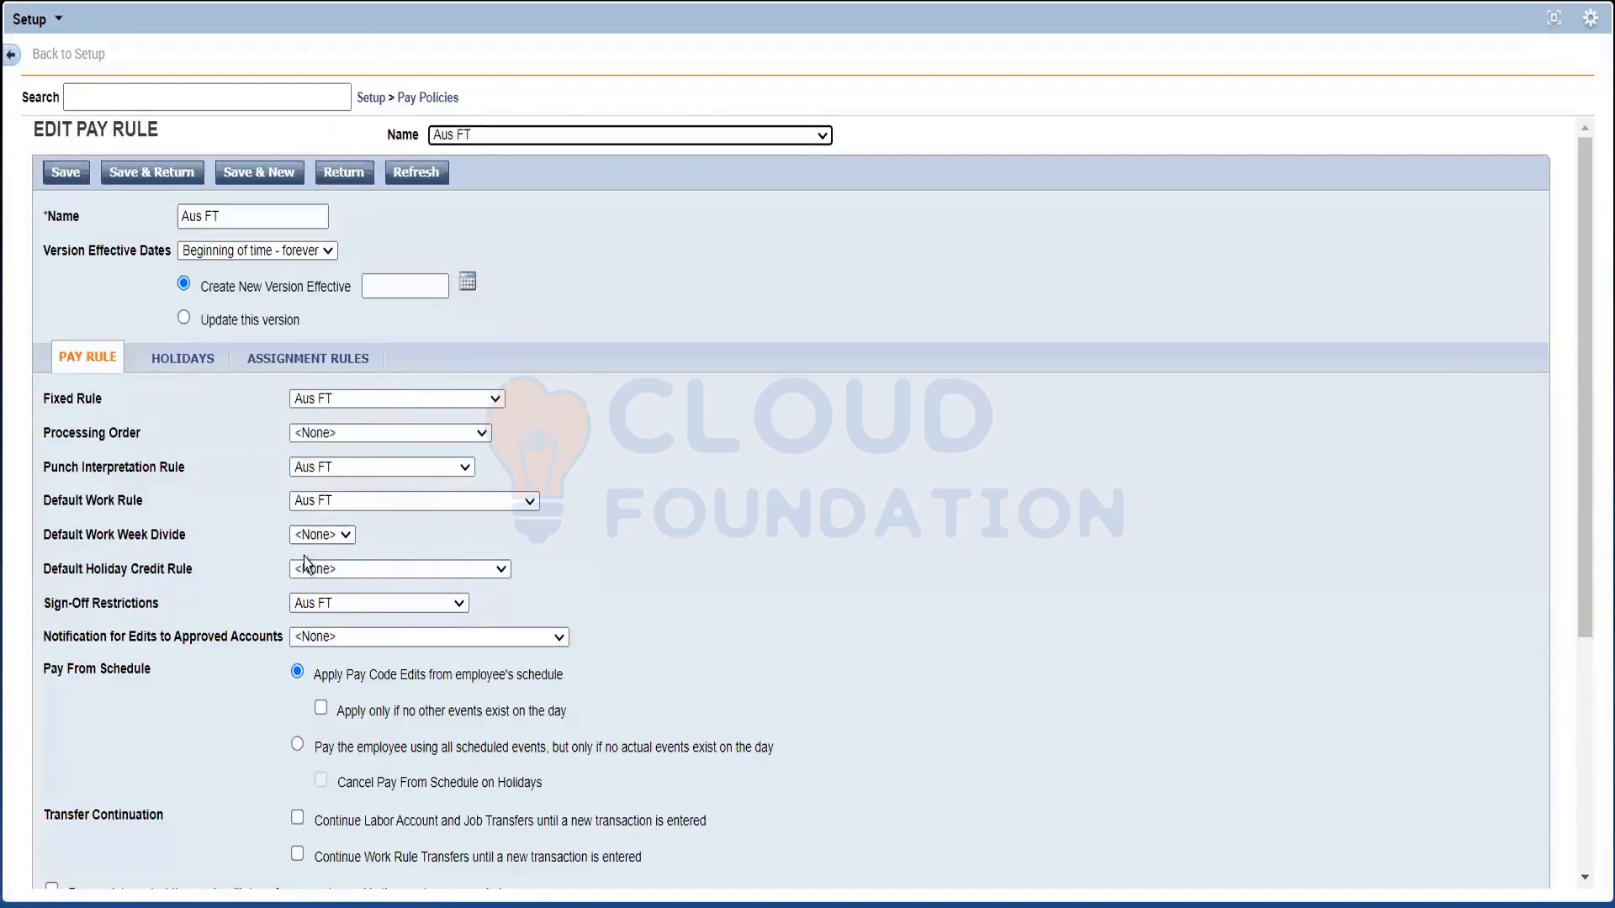
pyautogui.click(342, 569)
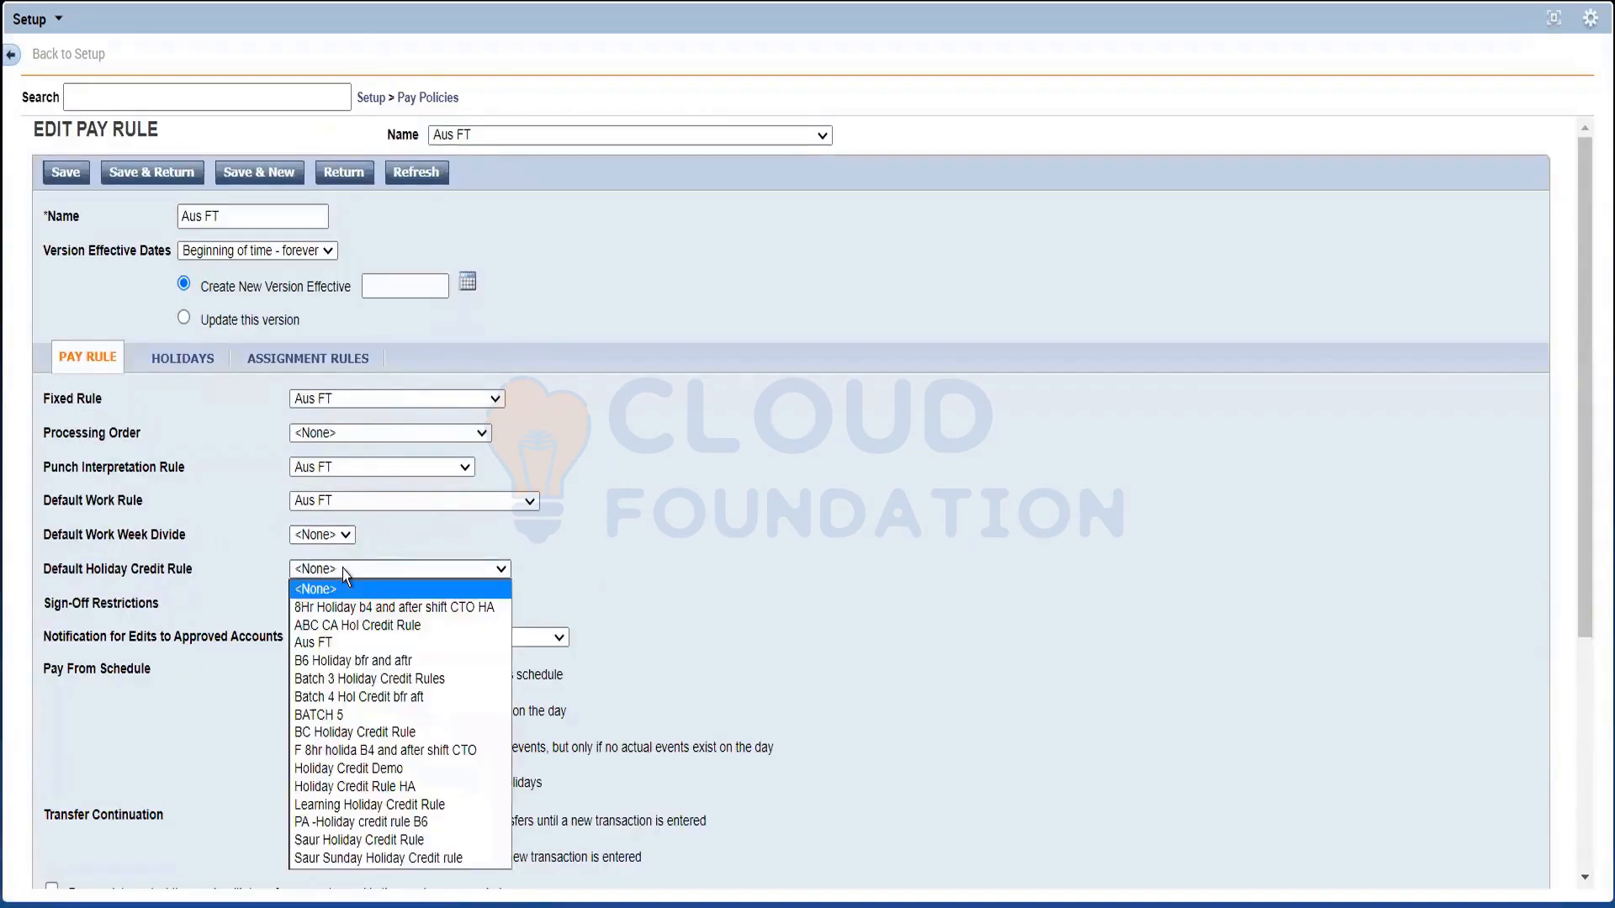
pyautogui.click(329, 641)
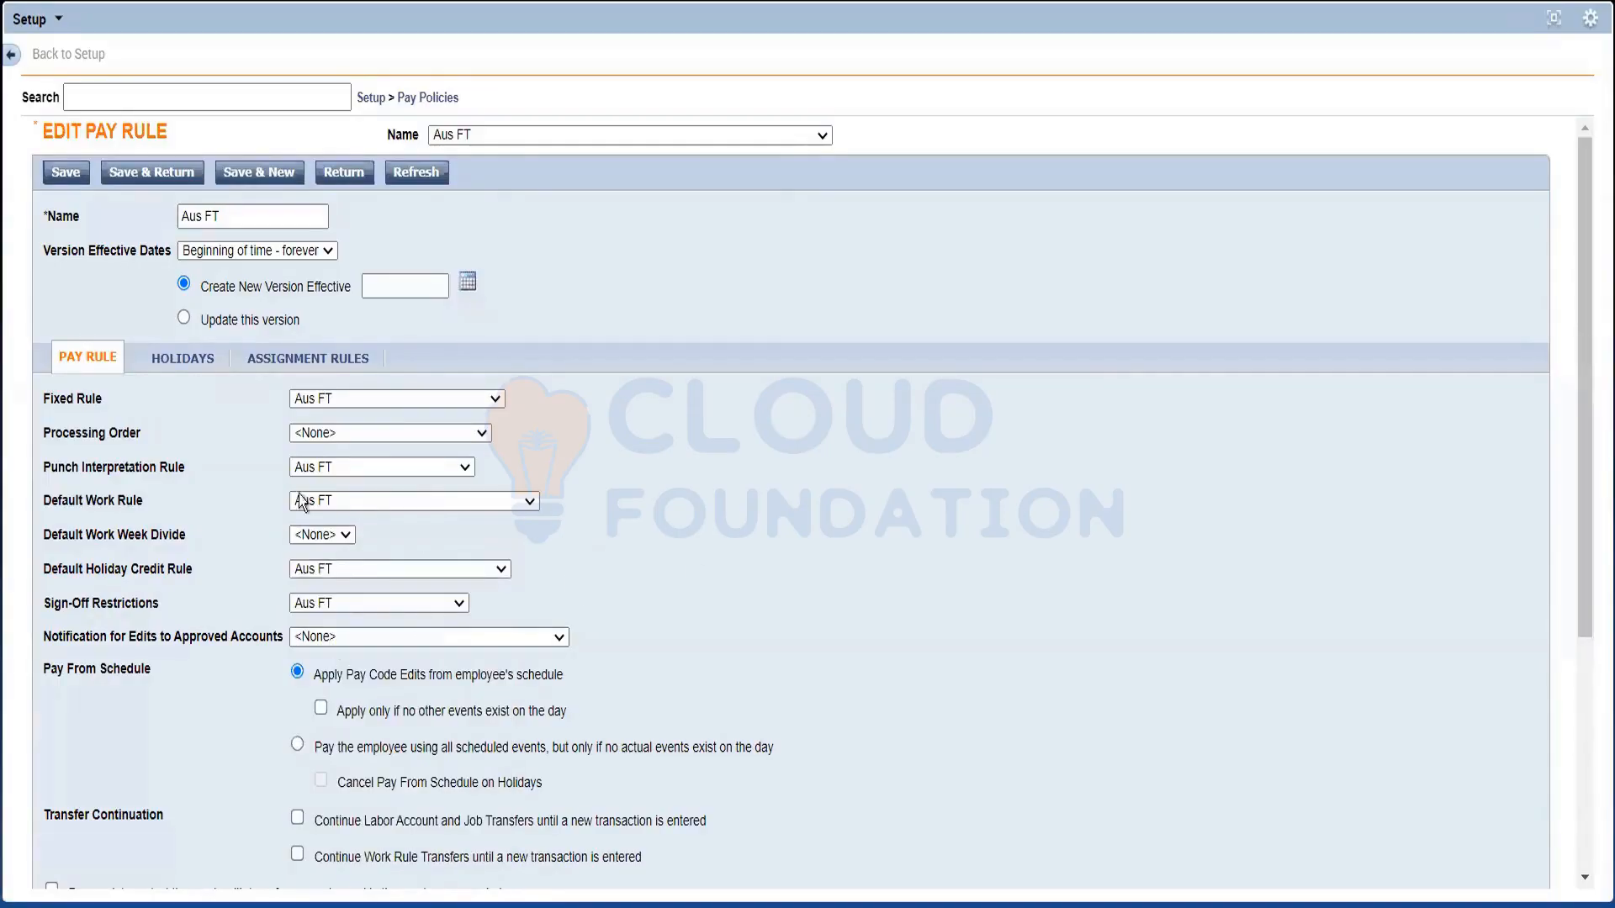
# Save the Aus FT pay rule as an update to the existing version and return to the pay rules list
pyautogui.click(66, 173)
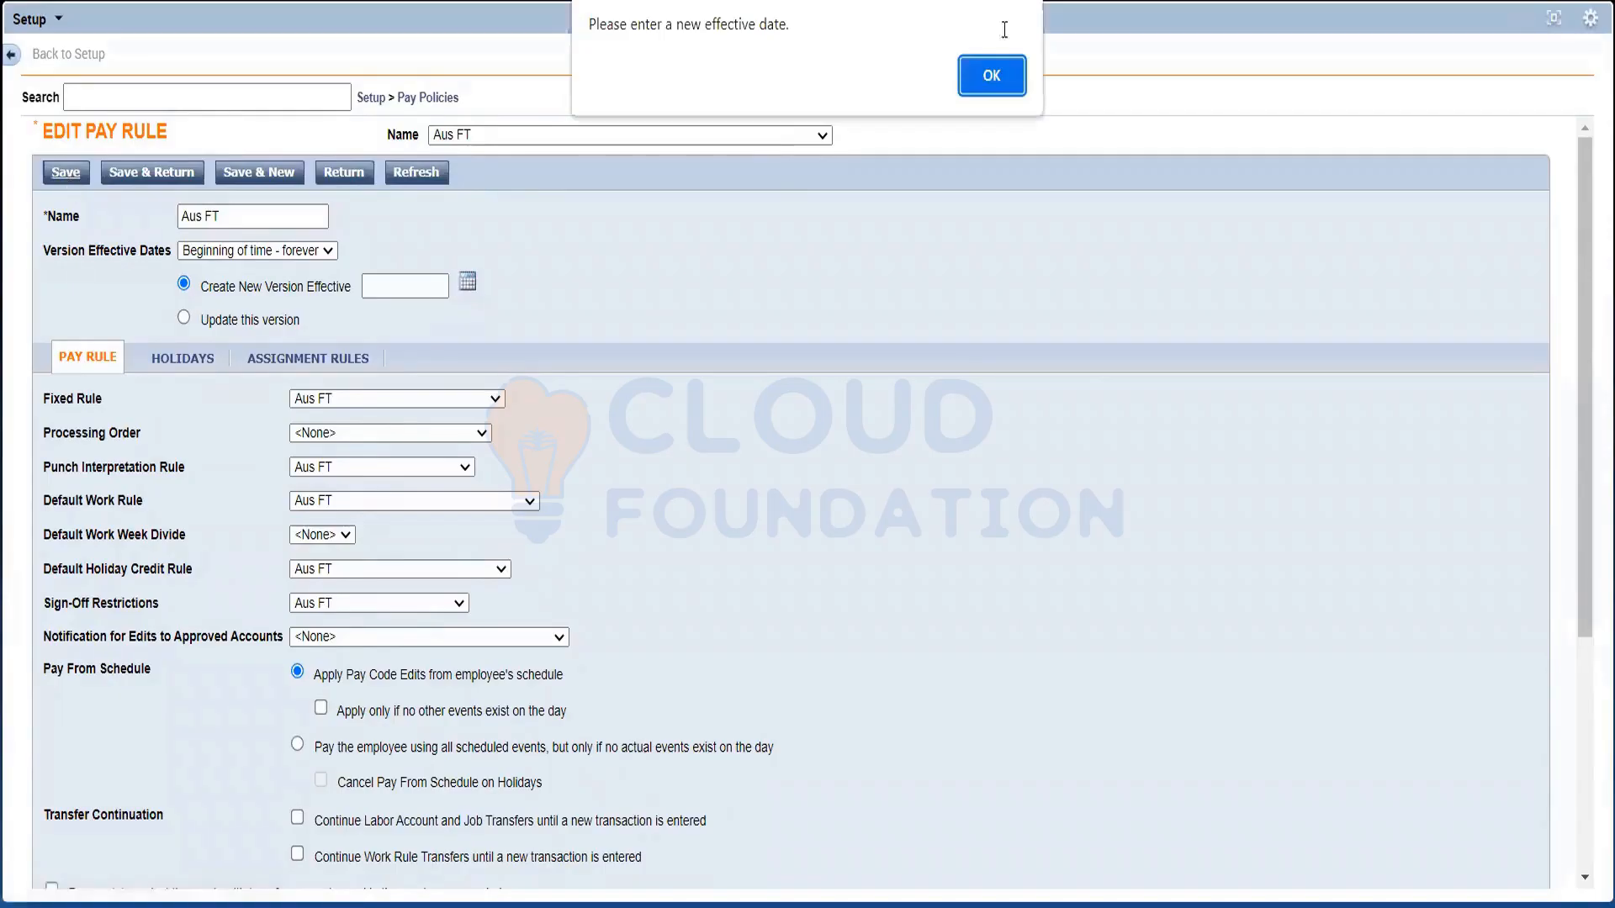
pyautogui.click(976, 80)
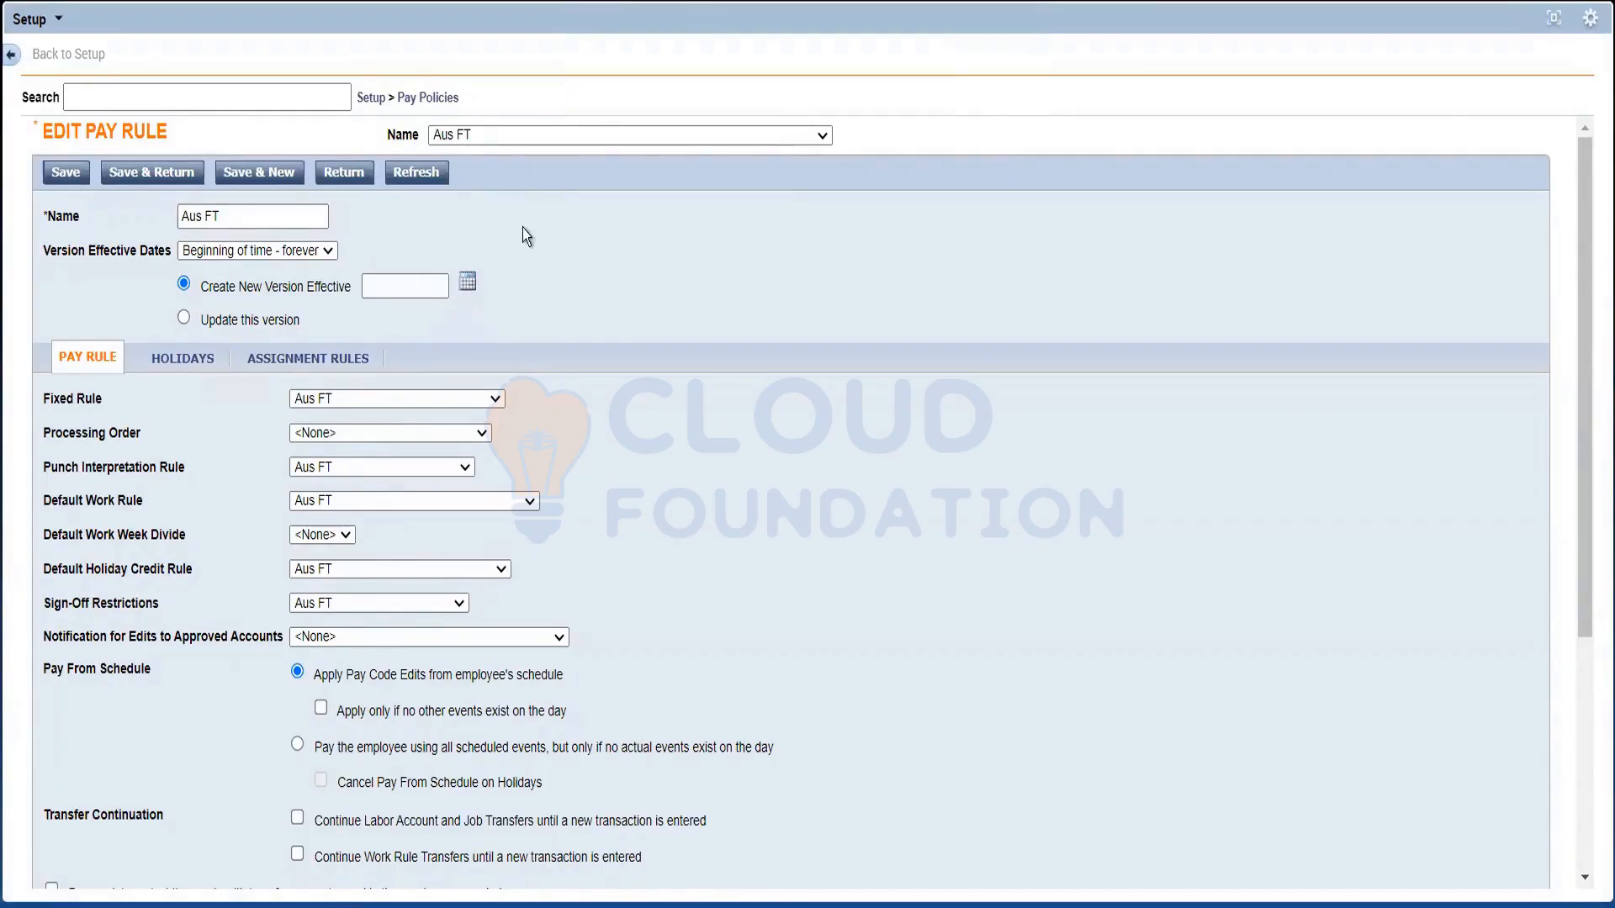
pyautogui.click(185, 319)
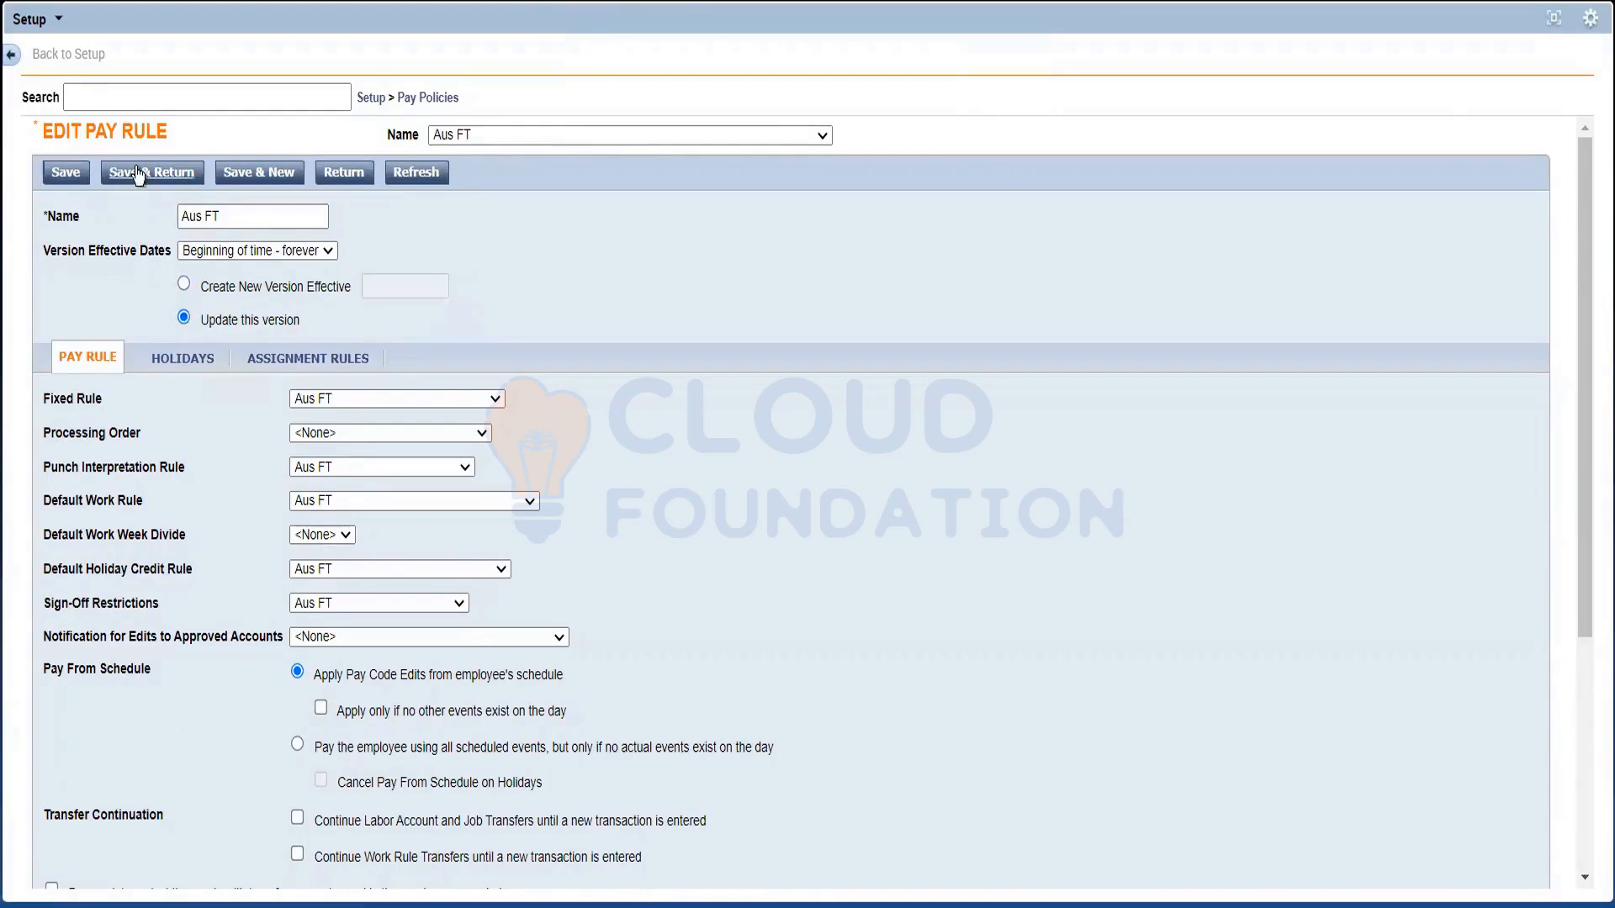
pyautogui.click(134, 170)
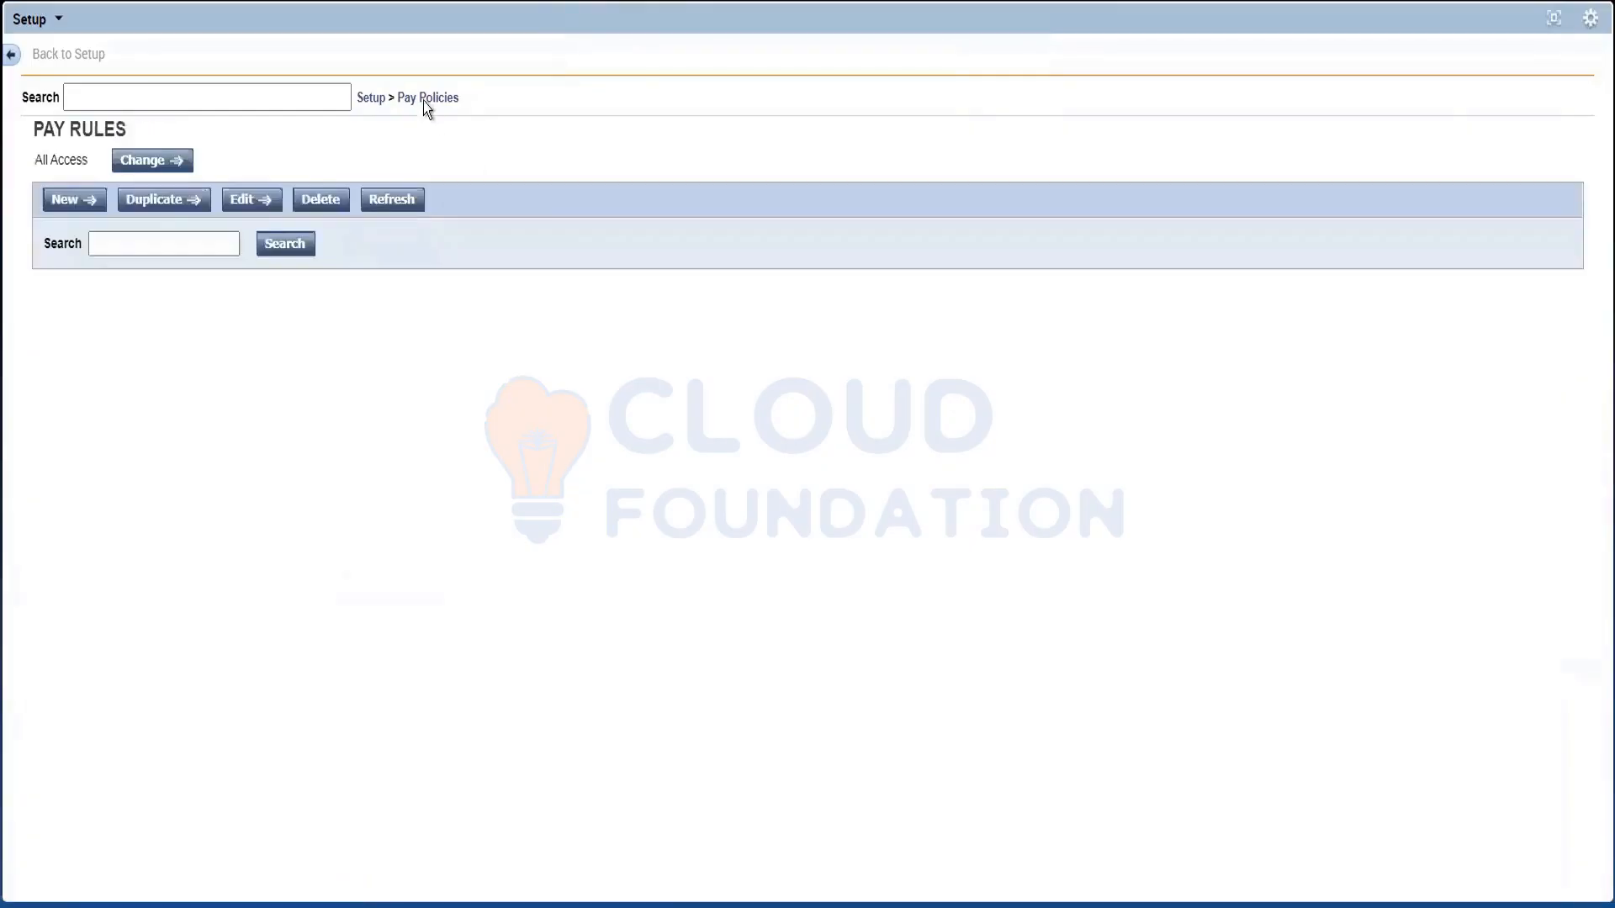